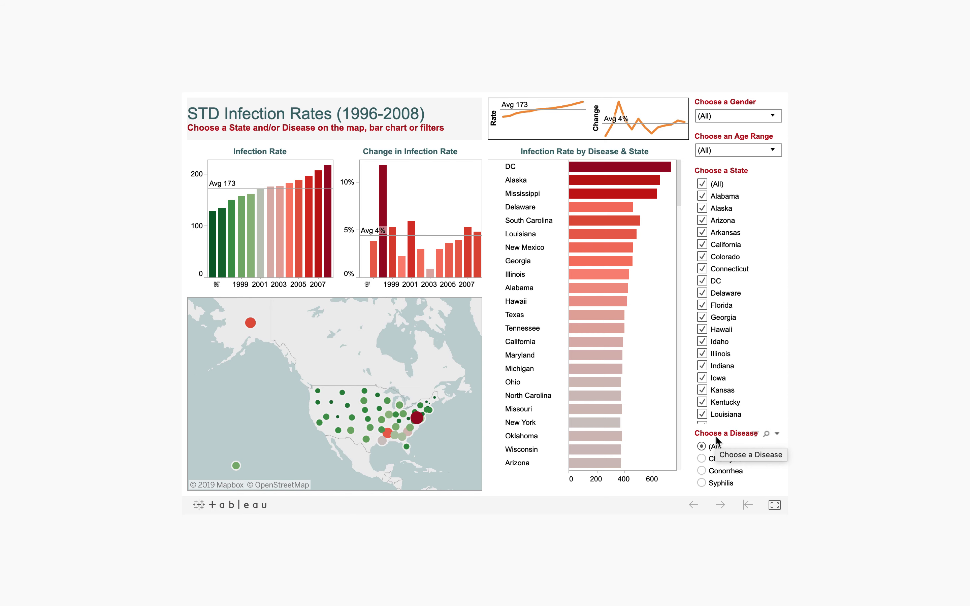
# Exit the full-screen view of the STD Infection Rates dashboard and look over its published page.
pyautogui.press('Escape')
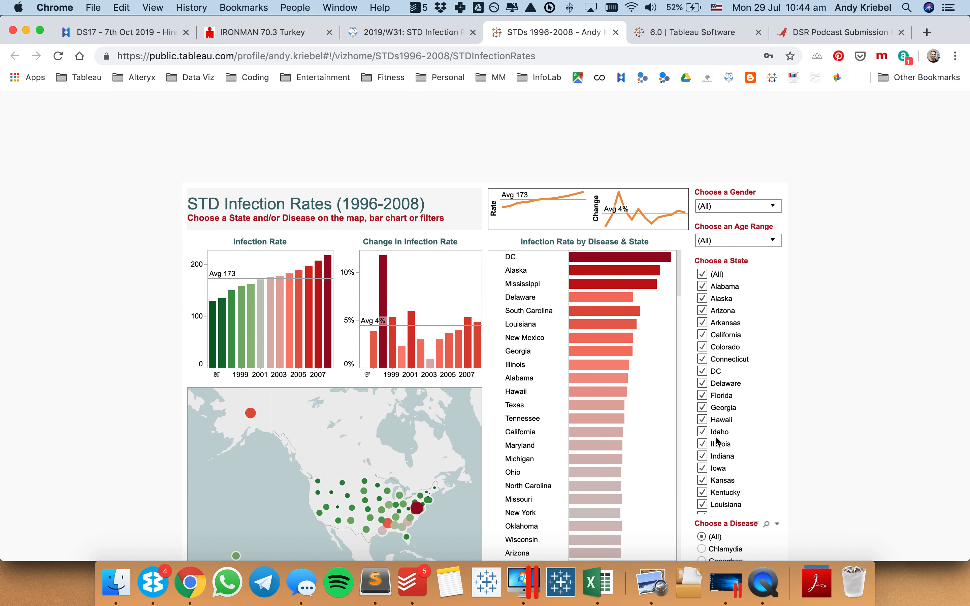
pyautogui.scroll(-5, 847, 342)
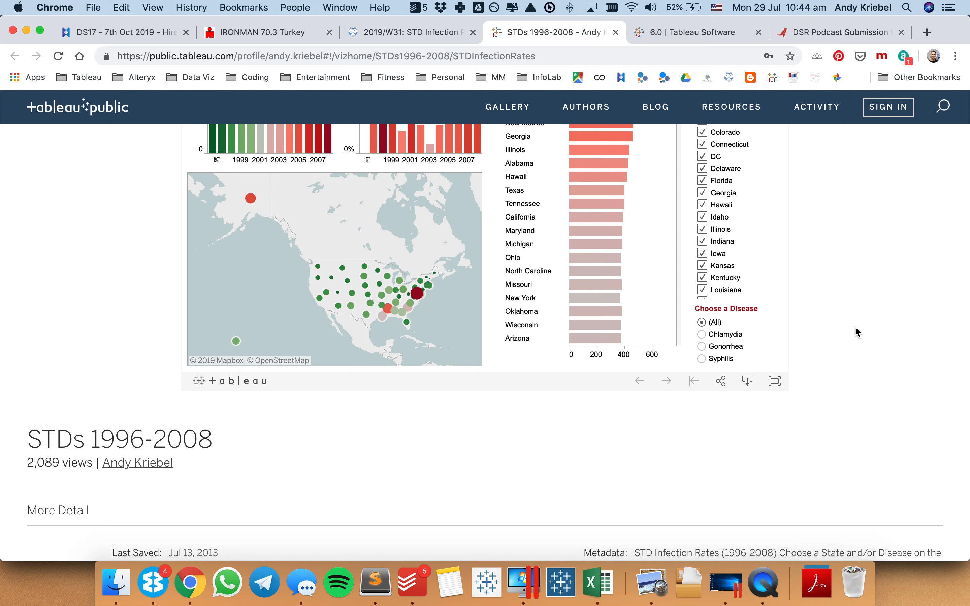
pyautogui.scroll(5, 856, 325)
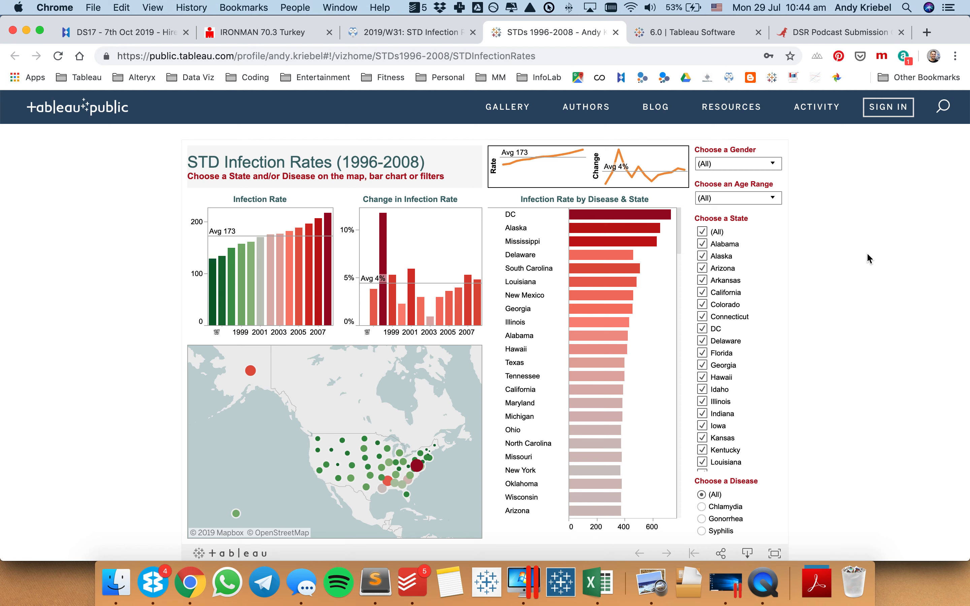
# Review the Tableau 6.0 release page's sections on the Data Engine, Data Blending and Richer Analytics.
pyautogui.click(684, 35)
pyautogui.scroll(-5, 677, 321)
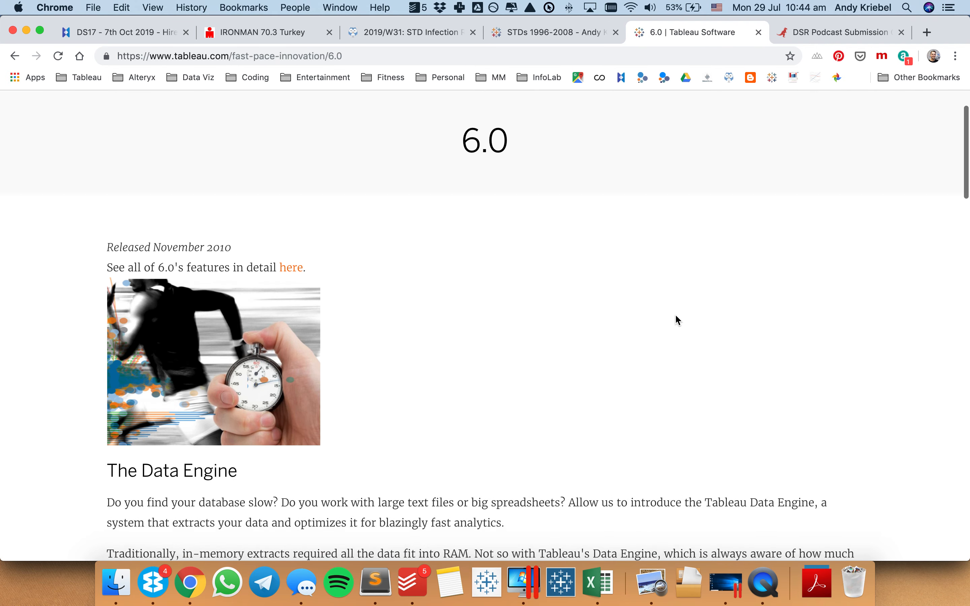
pyautogui.scroll(-3, 678, 316)
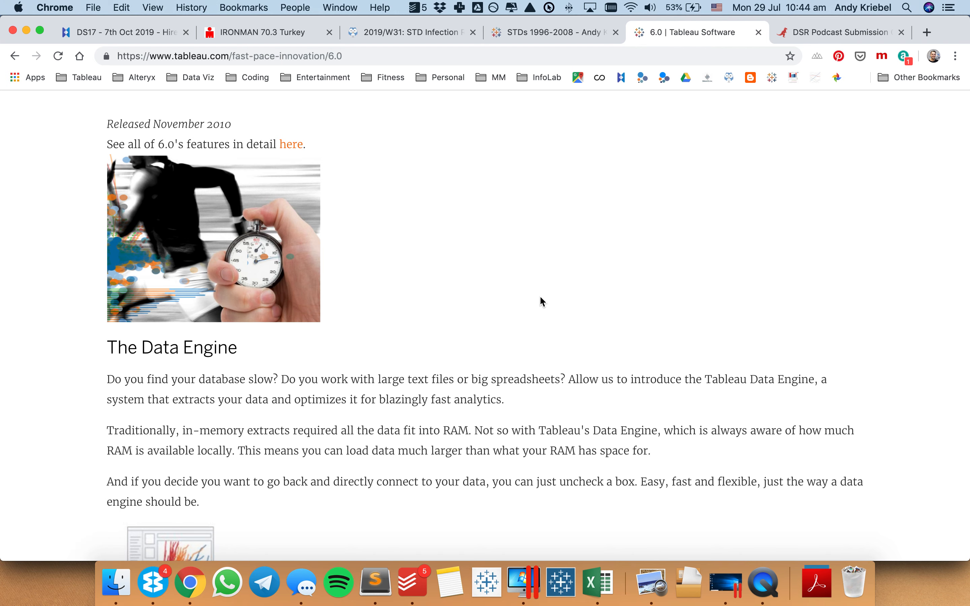
pyautogui.scroll(-2, 542, 301)
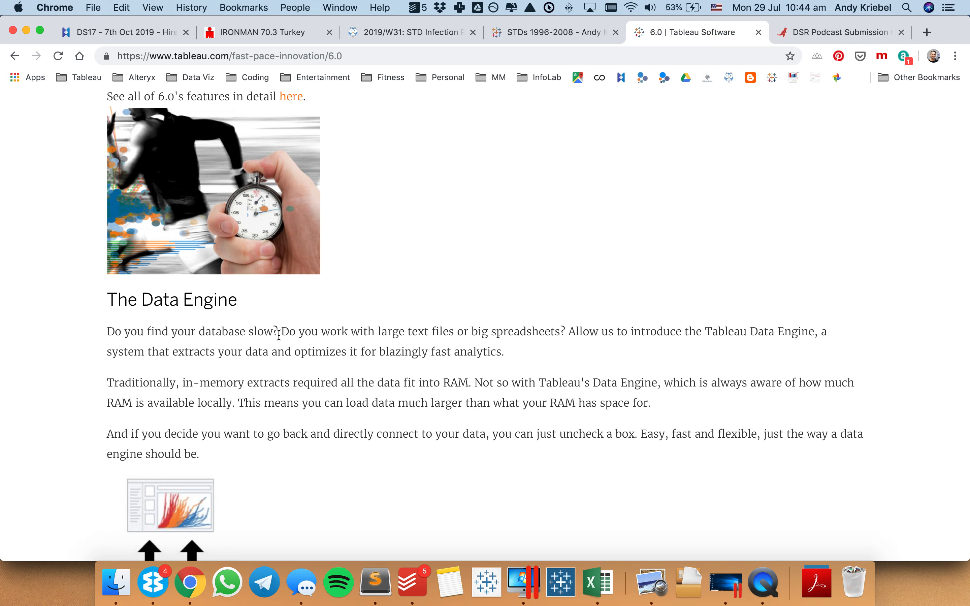
pyautogui.scroll(-1, 444, 338)
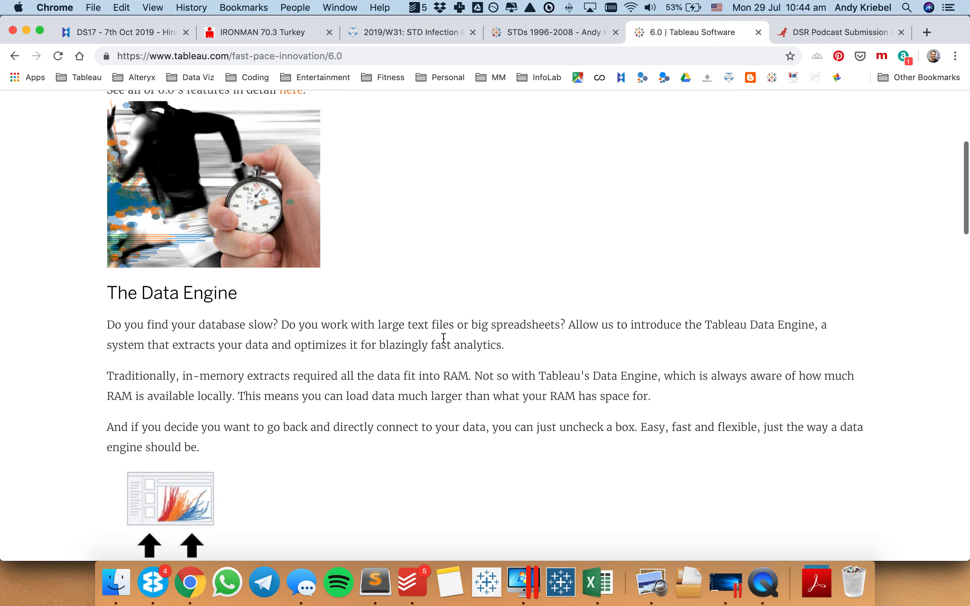
pyautogui.scroll(-6, 444, 338)
pyautogui.scroll(-12, 446, 342)
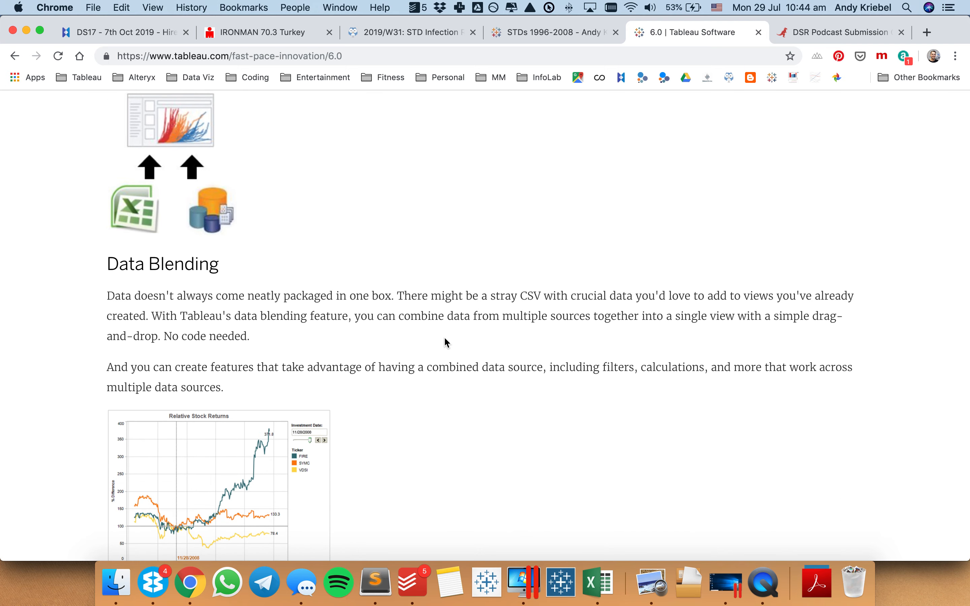
pyautogui.scroll(-15, 446, 341)
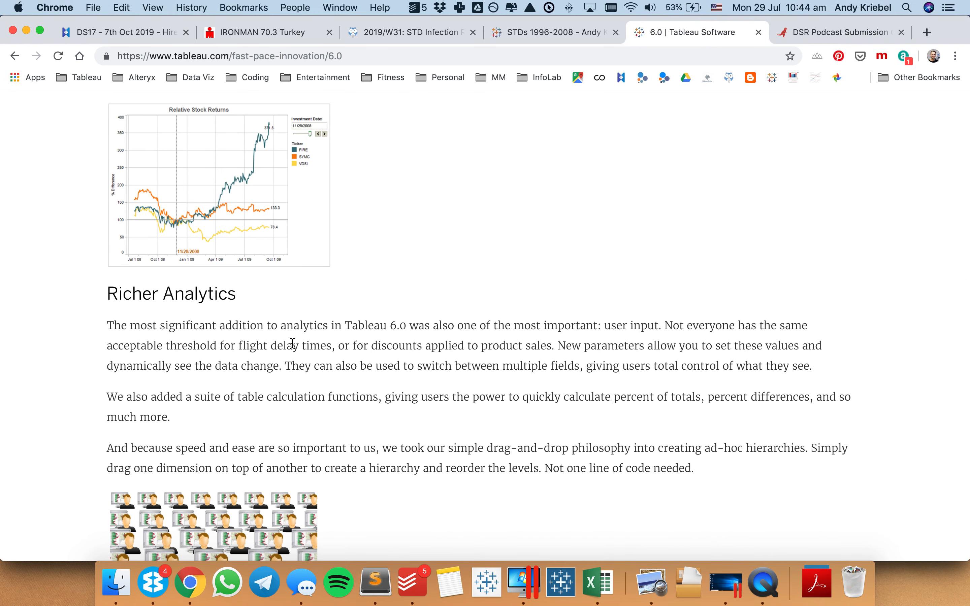
pyautogui.scroll(-14, 292, 343)
pyautogui.scroll(20, 294, 348)
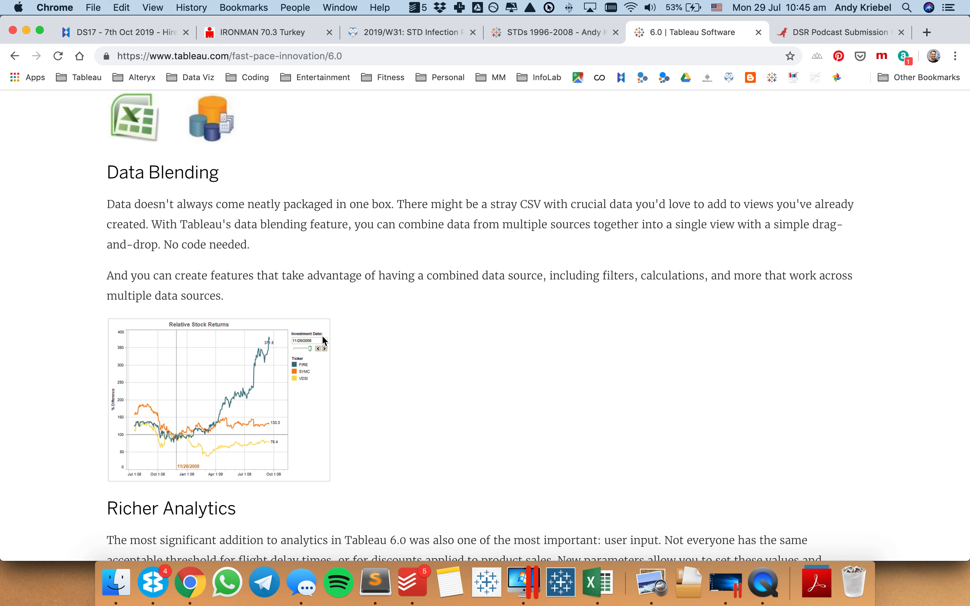
# Switch to the Windows virtual machine and launch Tableau 6.0 from the desktop.
pyautogui.click(722, 580)
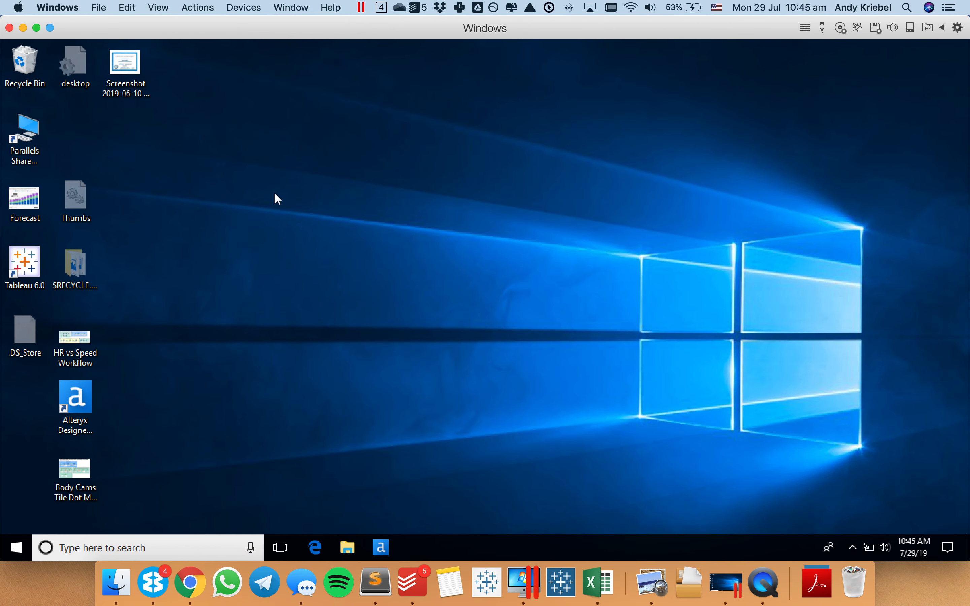
pyautogui.click(30, 254)
pyautogui.doubleClick(34, 260)
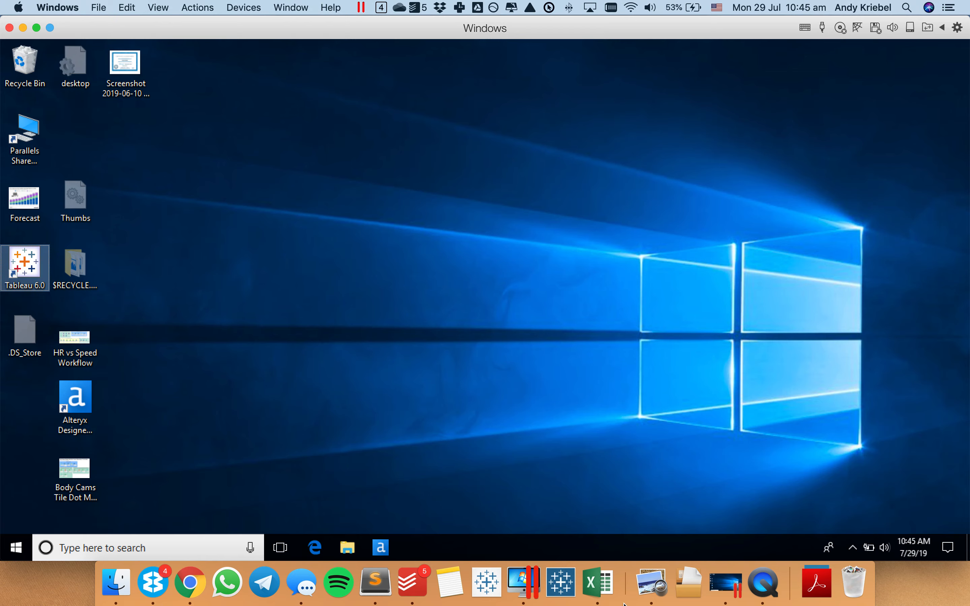
# Switch to Excel and examine the columns of the STD Cases file, from Disease Code and State to Rate per 100K.
pyautogui.click(605, 593)
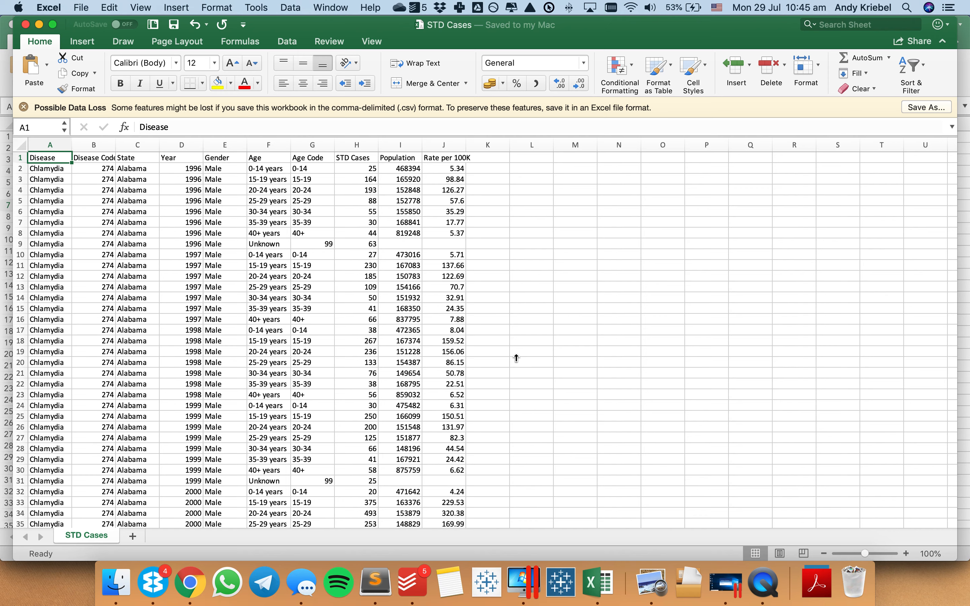
pyautogui.click(89, 158)
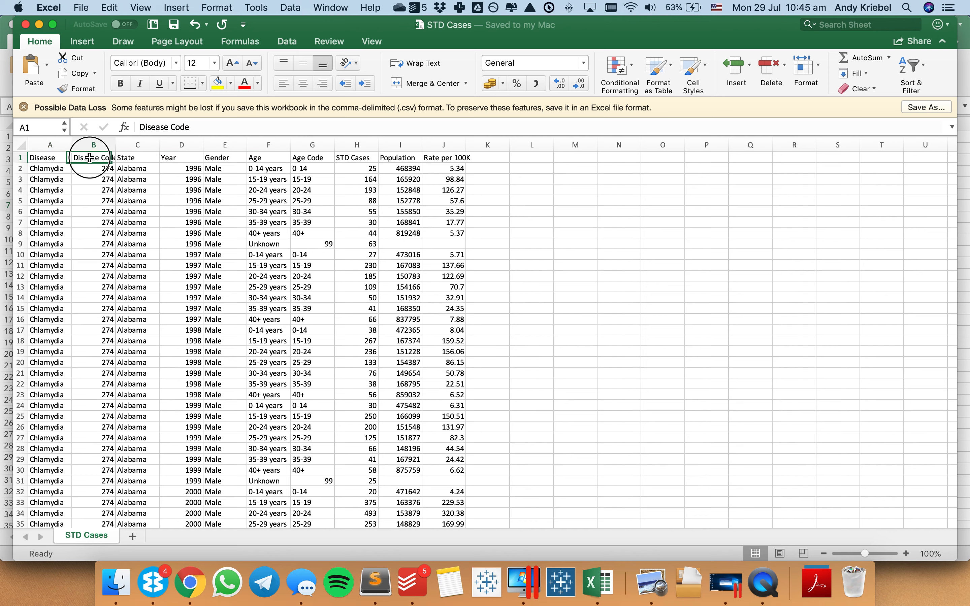
pyautogui.click(132, 158)
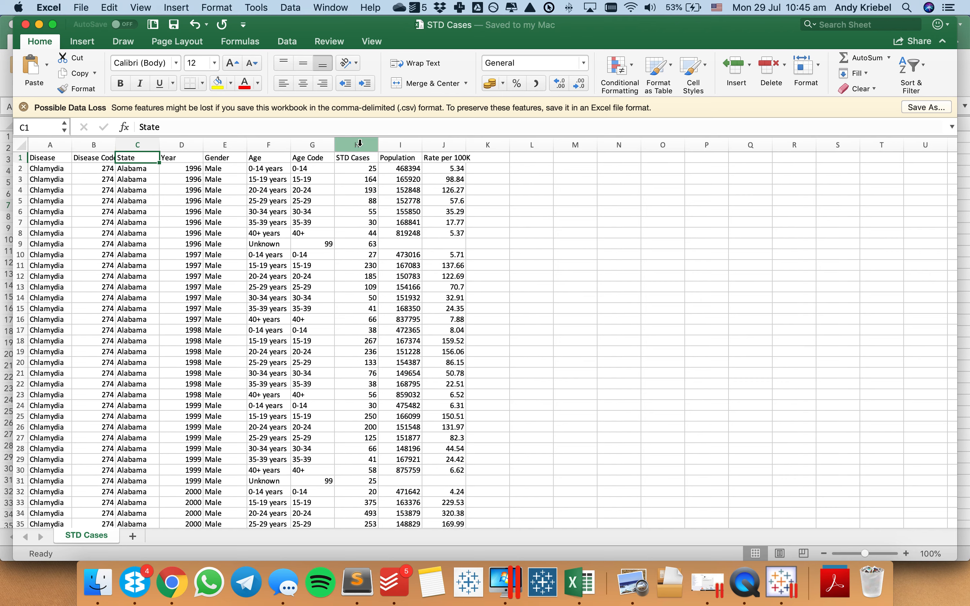
pyautogui.click(448, 169)
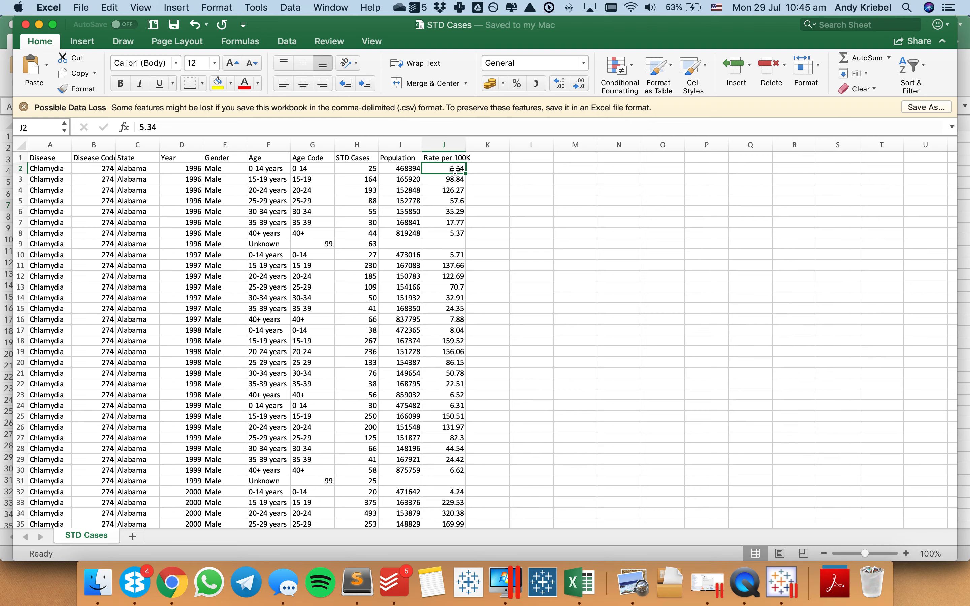
# Switch to Tableau 6.0, continue the trial and start connecting to a data source.
pyautogui.click(782, 582)
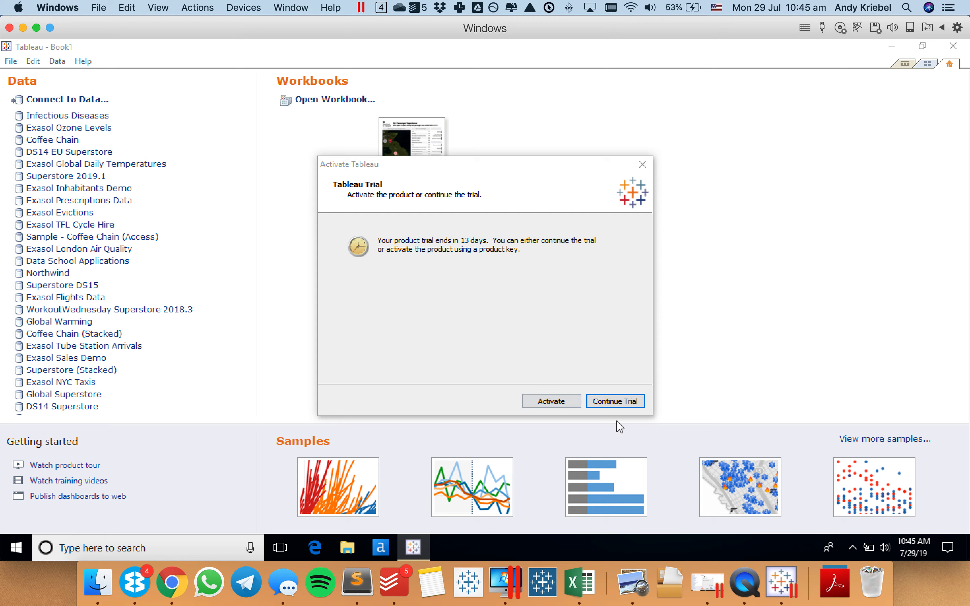
pyautogui.click(616, 402)
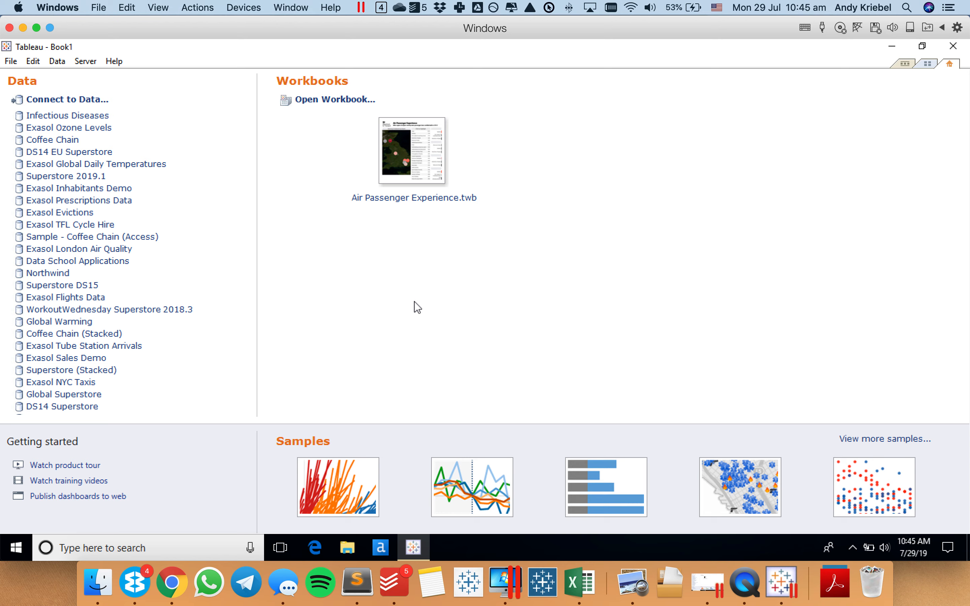
pyautogui.click(84, 67)
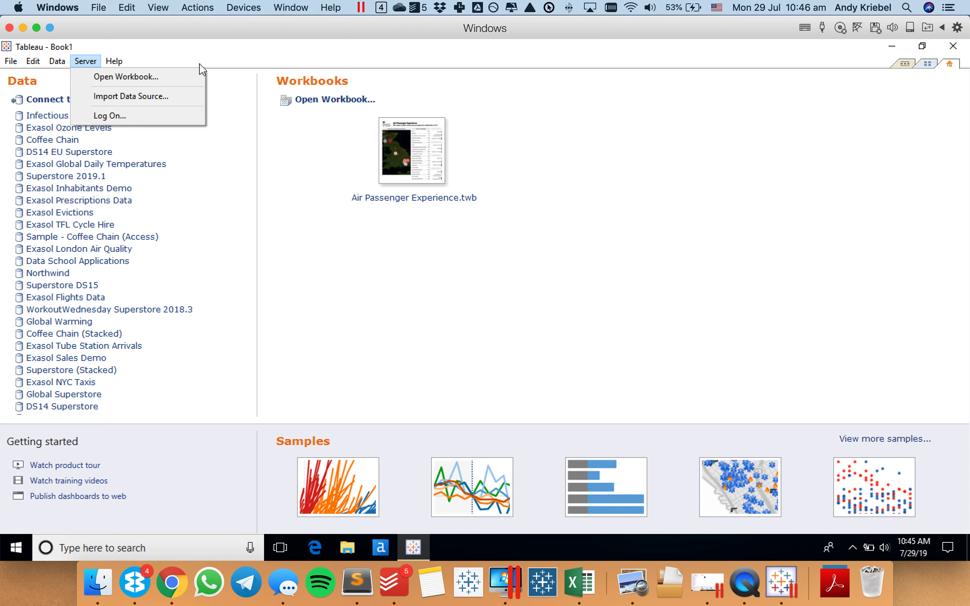
pyautogui.moveTo(13, 68)
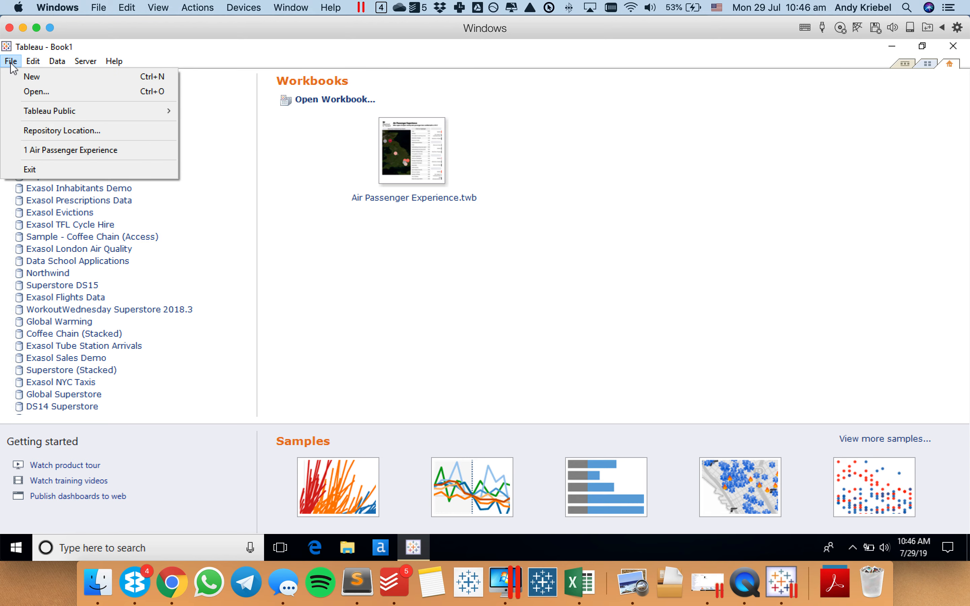
pyautogui.moveTo(61, 69)
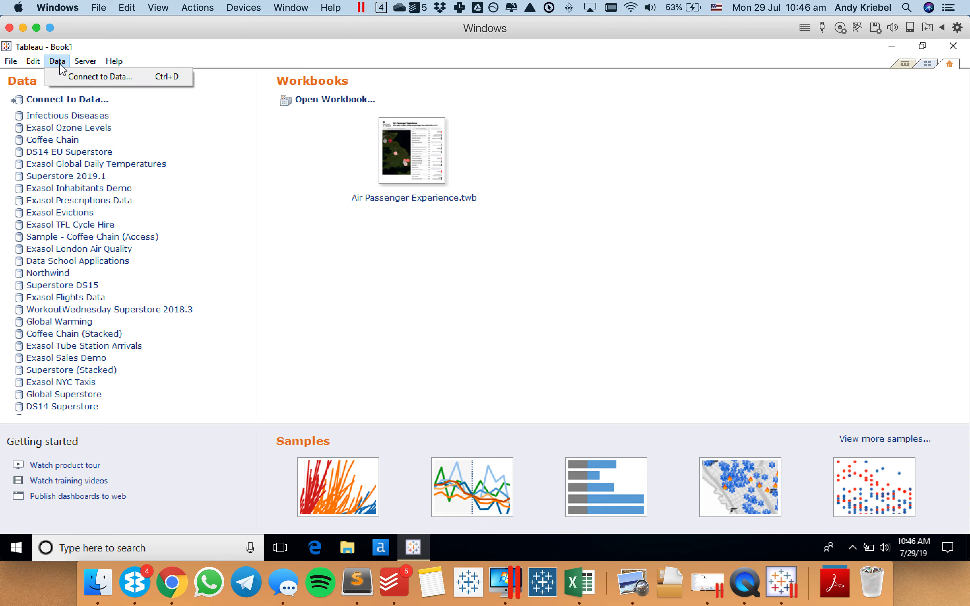
pyautogui.click(65, 75)
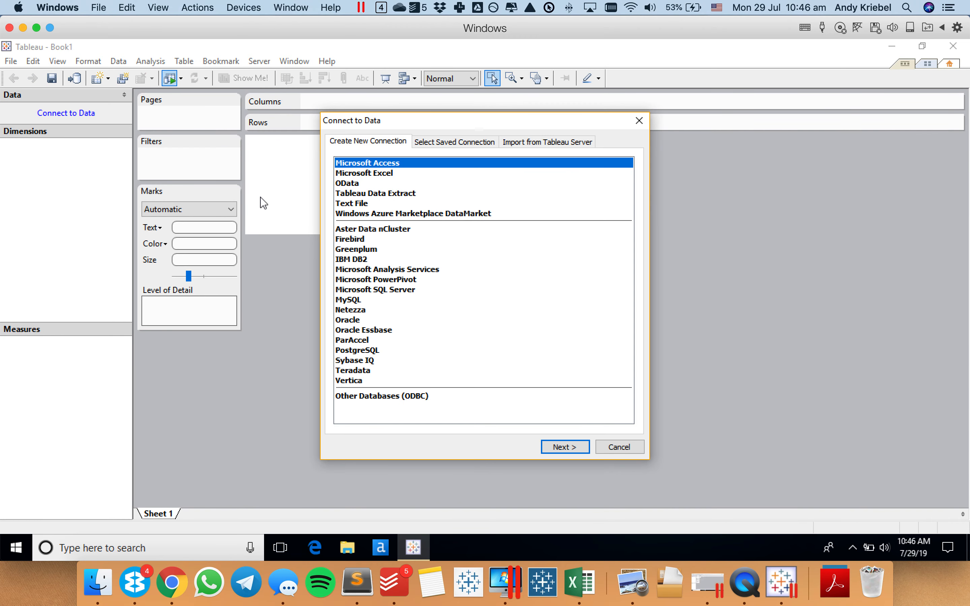
pyautogui.moveTo(500, 120); pyautogui.dragTo(498, 80)
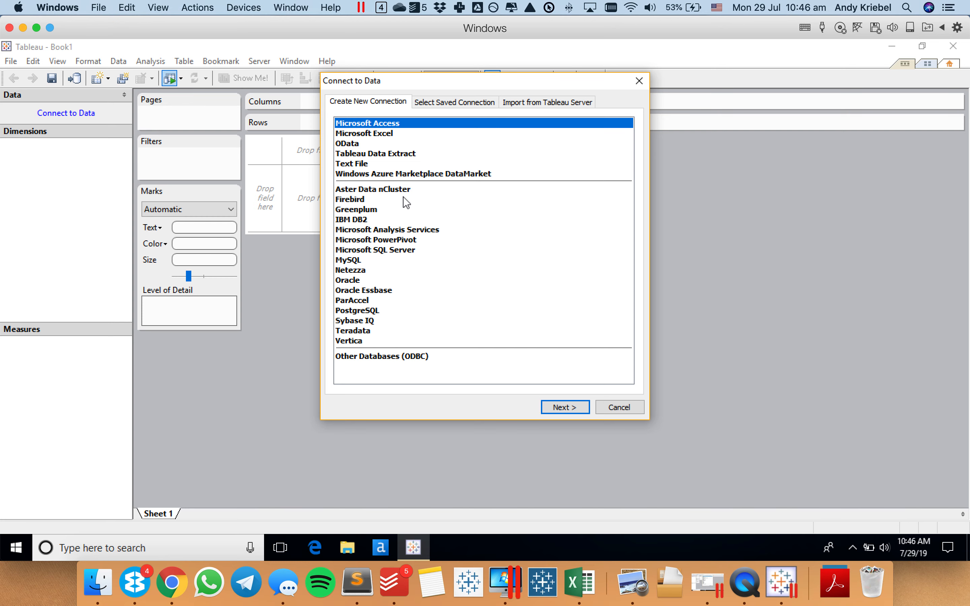
# Look through the saved connections and the Tableau Server import options, and return to creating a new connection.
pyautogui.click(428, 112)
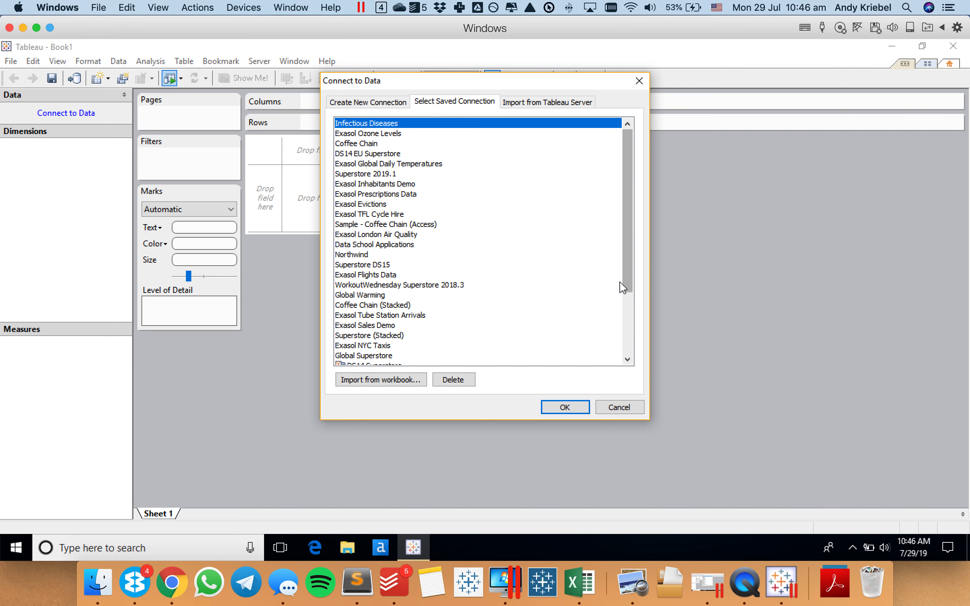
pyautogui.moveTo(626, 275); pyautogui.dragTo(625, 238)
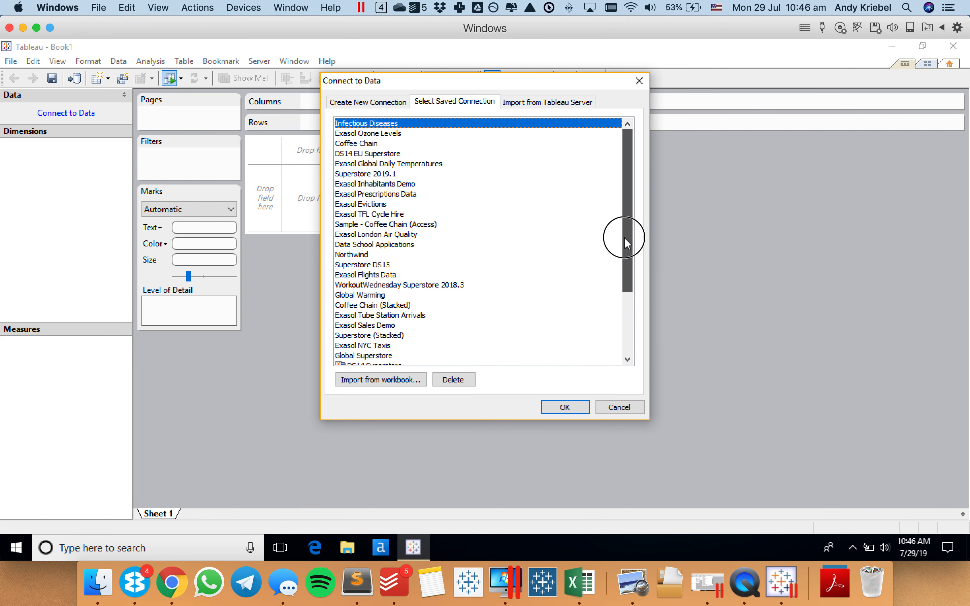
pyautogui.click(537, 105)
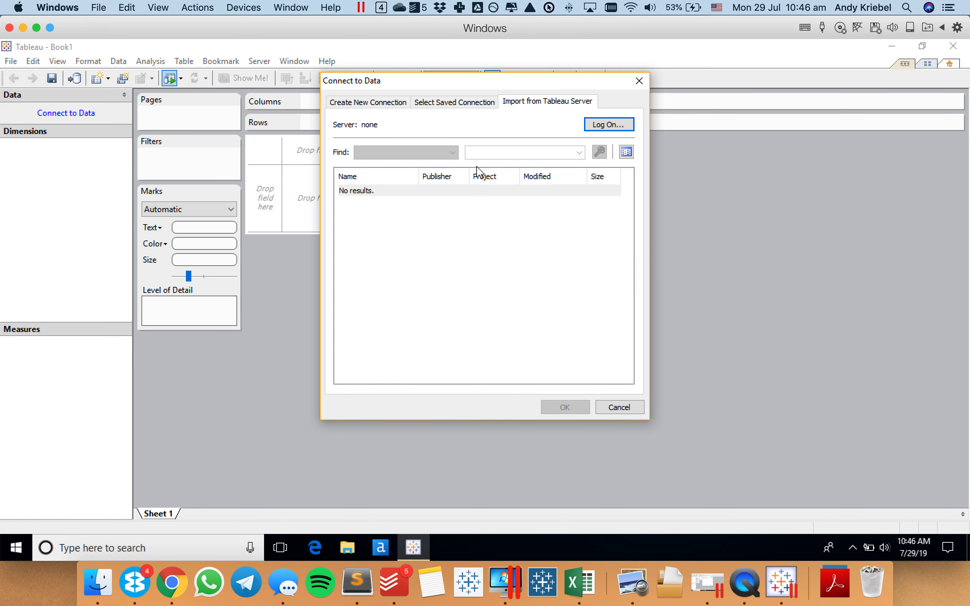
pyautogui.click(376, 105)
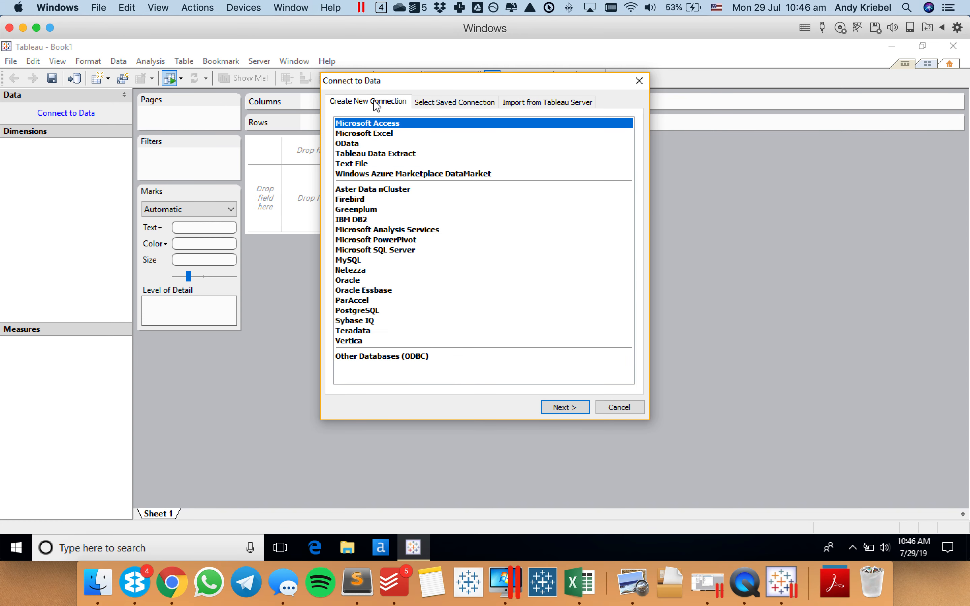
# Create a Text File connection using the STD Cases CSV file from the 2019 folder of the Makeover Monday data.
pyautogui.click(369, 164)
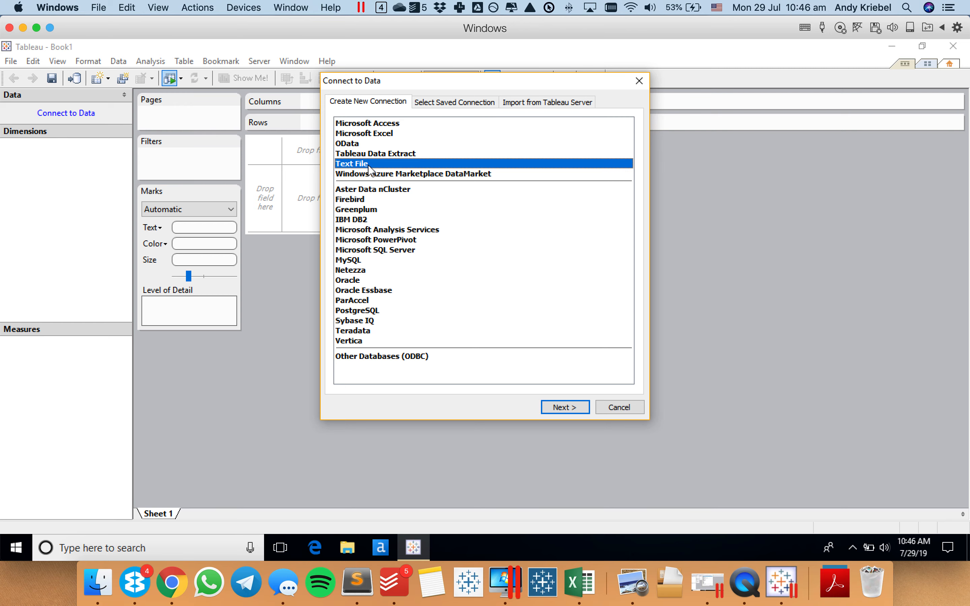
pyautogui.click(572, 408)
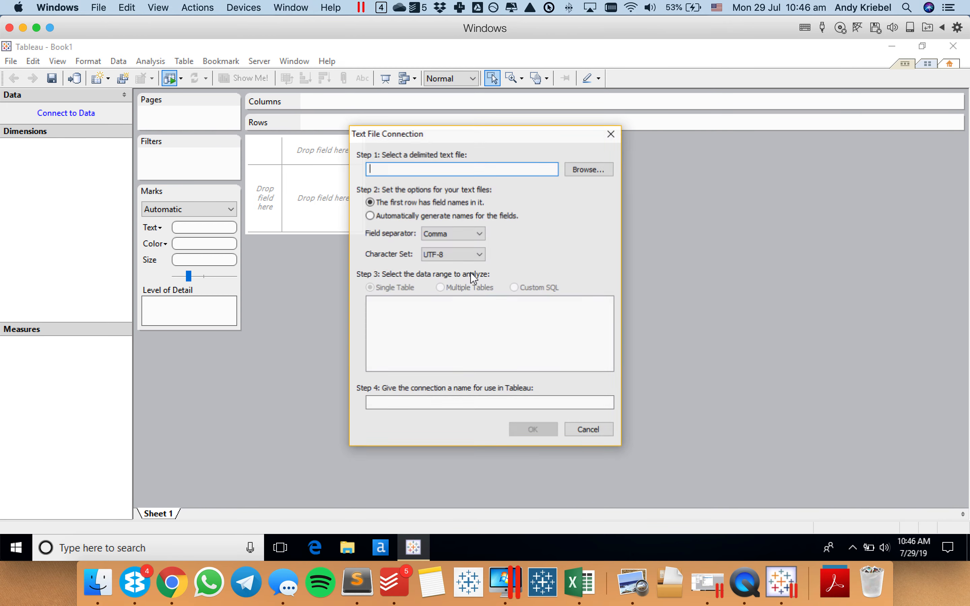
pyautogui.click(586, 170)
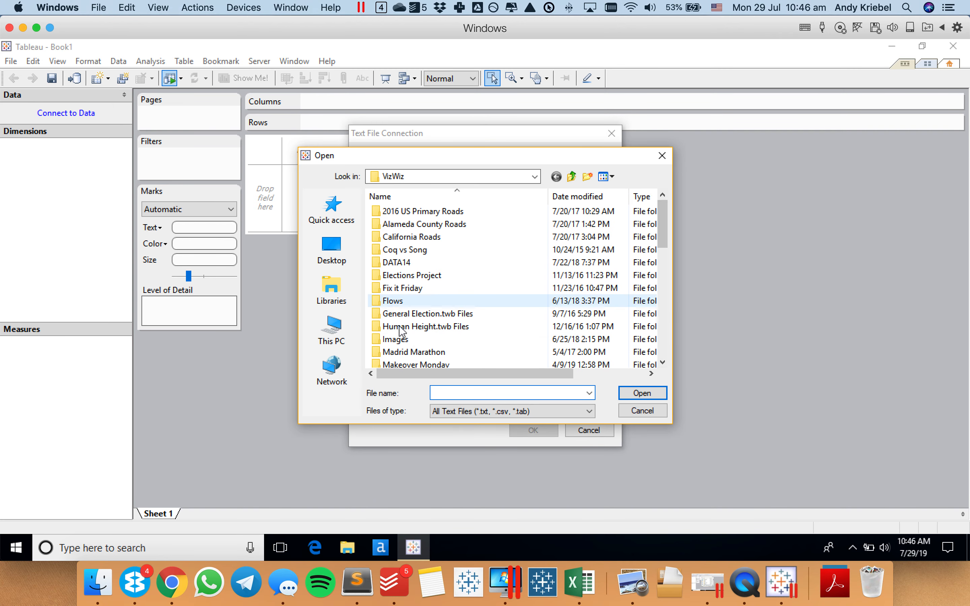
pyautogui.click(414, 364)
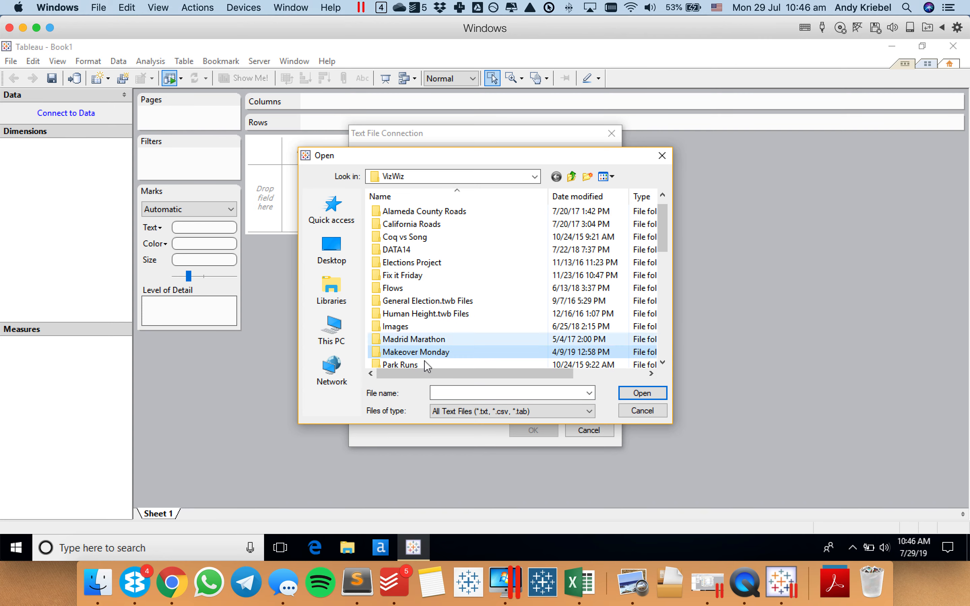
pyautogui.doubleClick(392, 263)
pyautogui.doubleClick(390, 236)
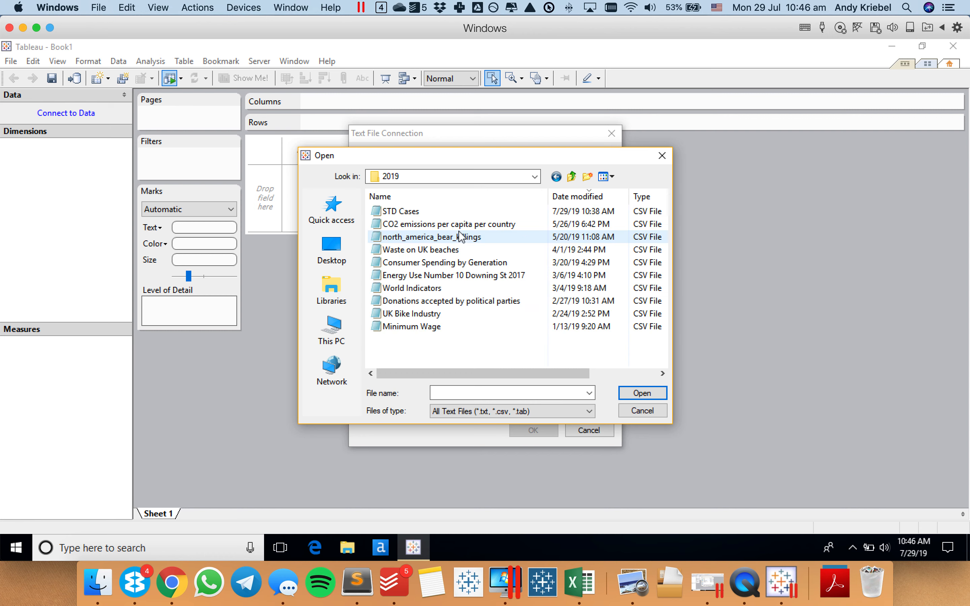
pyautogui.click(401, 213)
pyautogui.doubleClick(401, 212)
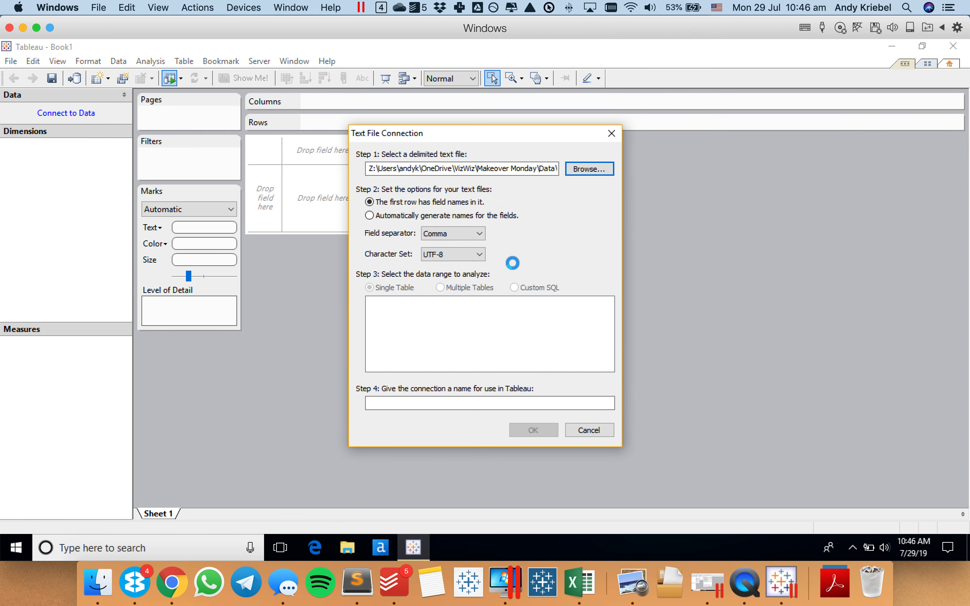
# Name the text file connection STD Cases, keep the single STD Cases table selected and confirm the connection.
pyautogui.moveTo(403, 402); pyautogui.dragTo(522, 399)
pyautogui.press('BackSpace')
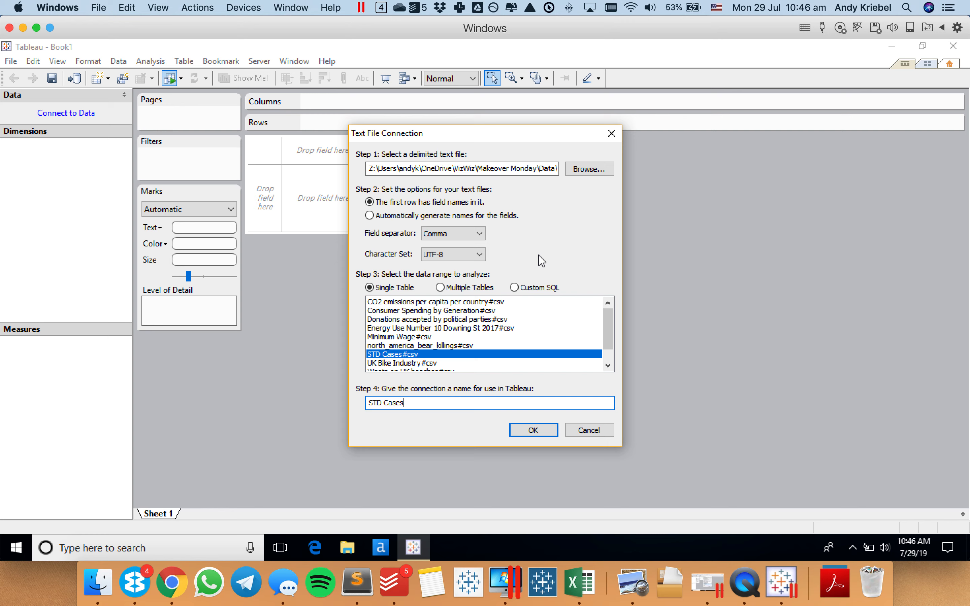
pyautogui.click(609, 365)
pyautogui.click(608, 366)
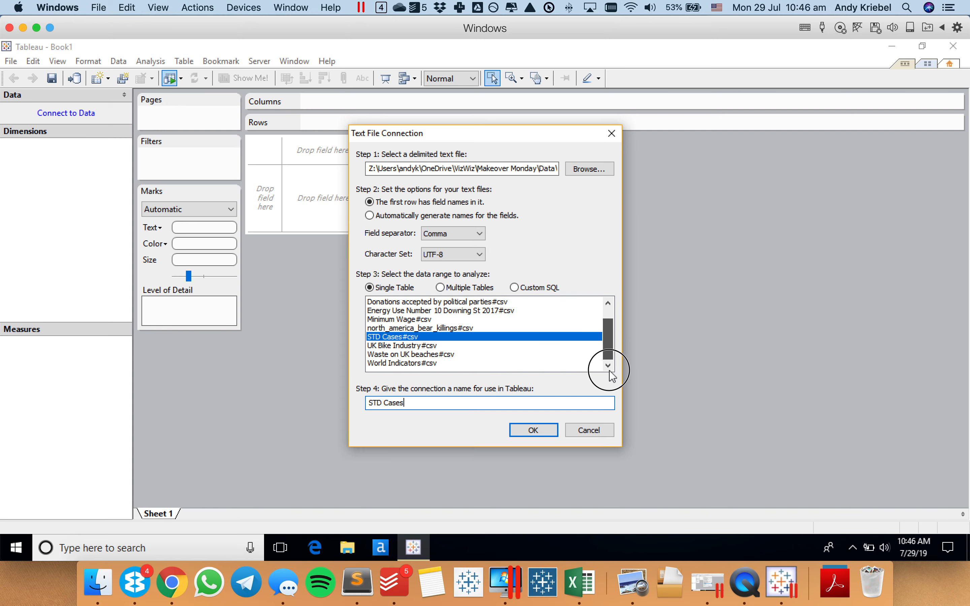
pyautogui.click(609, 304)
pyautogui.click(609, 303)
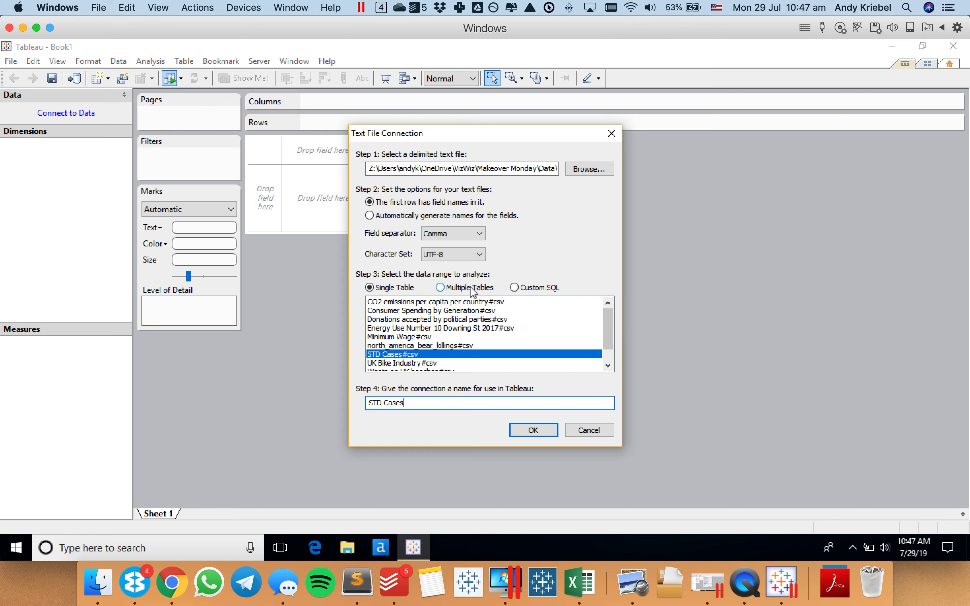
pyautogui.click(540, 433)
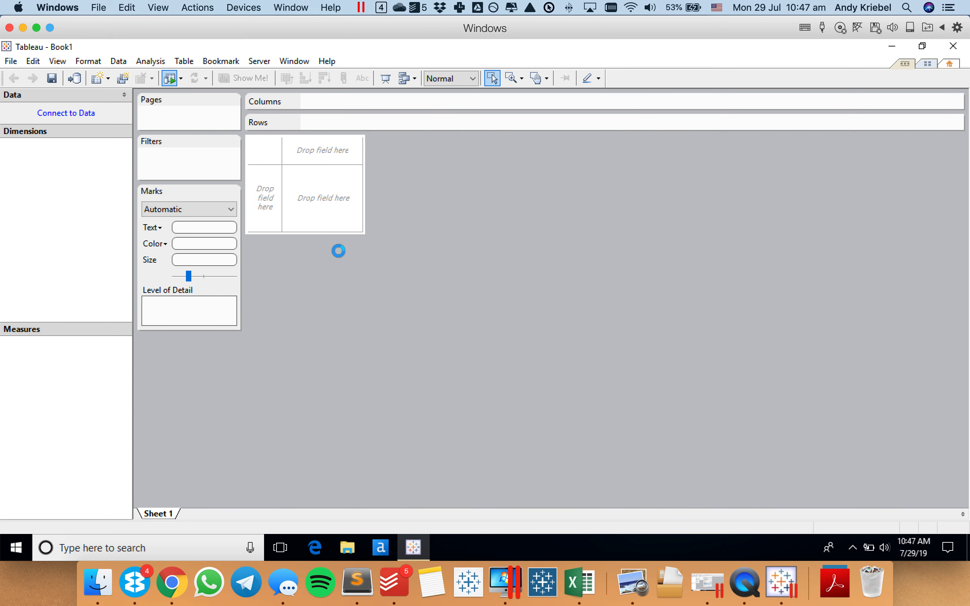
# Switch to Finder and search this Mac for "hexbin temp".
pyautogui.click(98, 583)
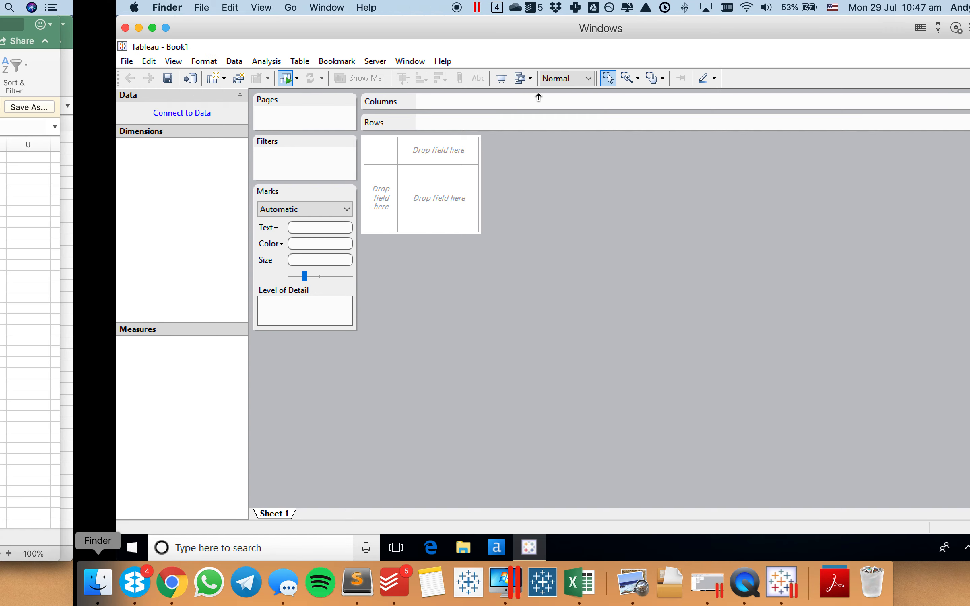
pyautogui.click(675, 66)
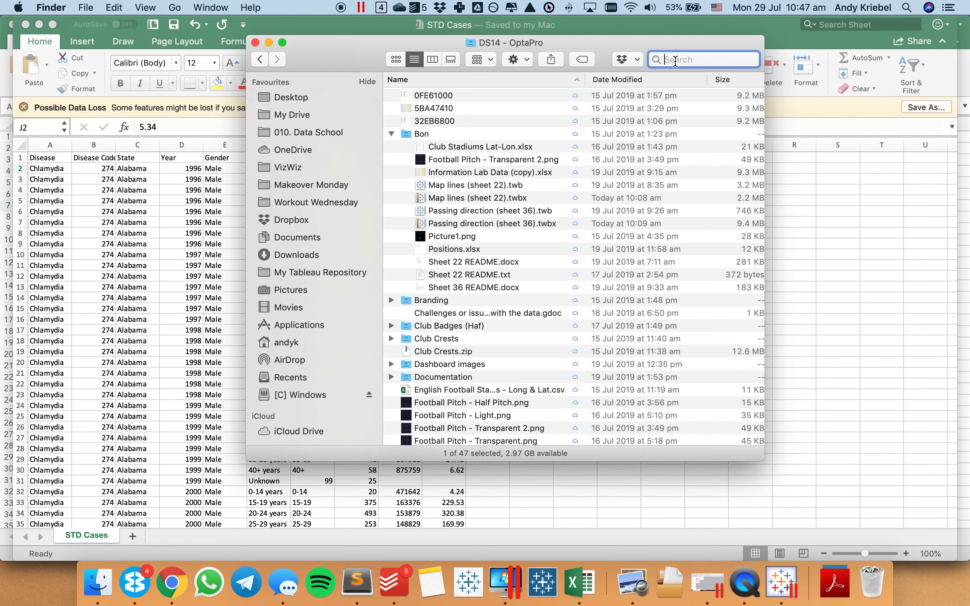
pyautogui.click(292, 98)
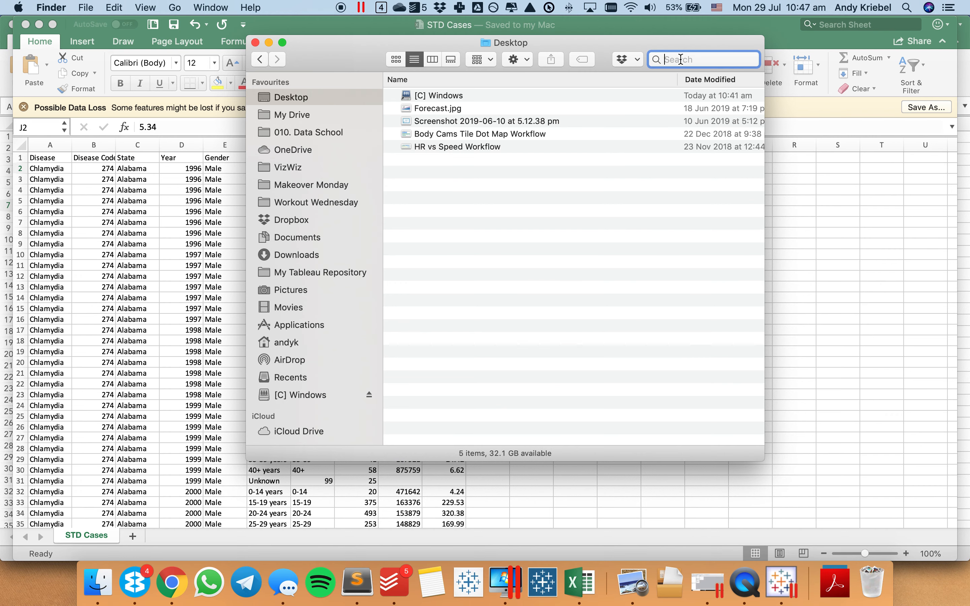
pyautogui.write('hexbim ')
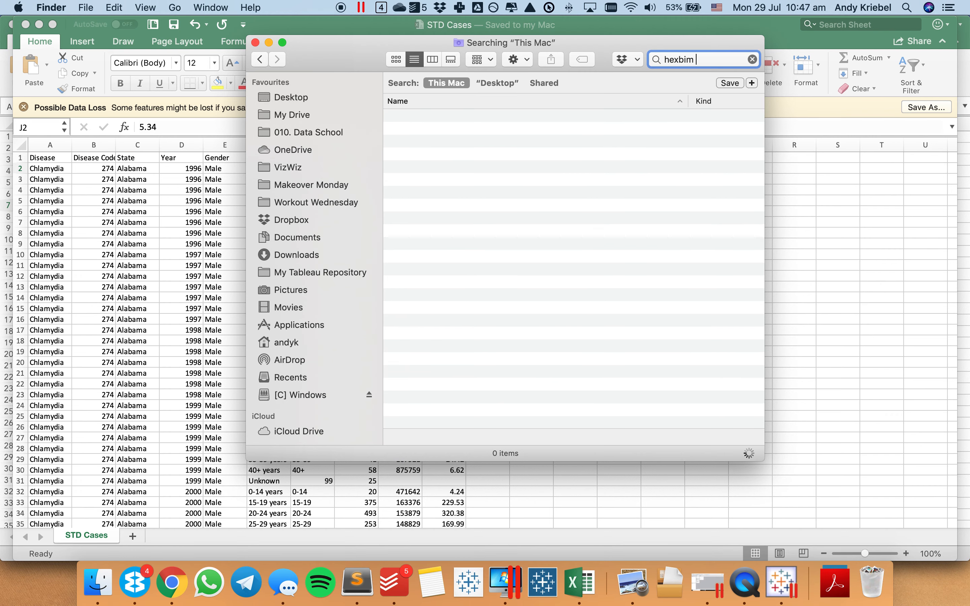
pyautogui.write('temp')
pyautogui.click(691, 59)
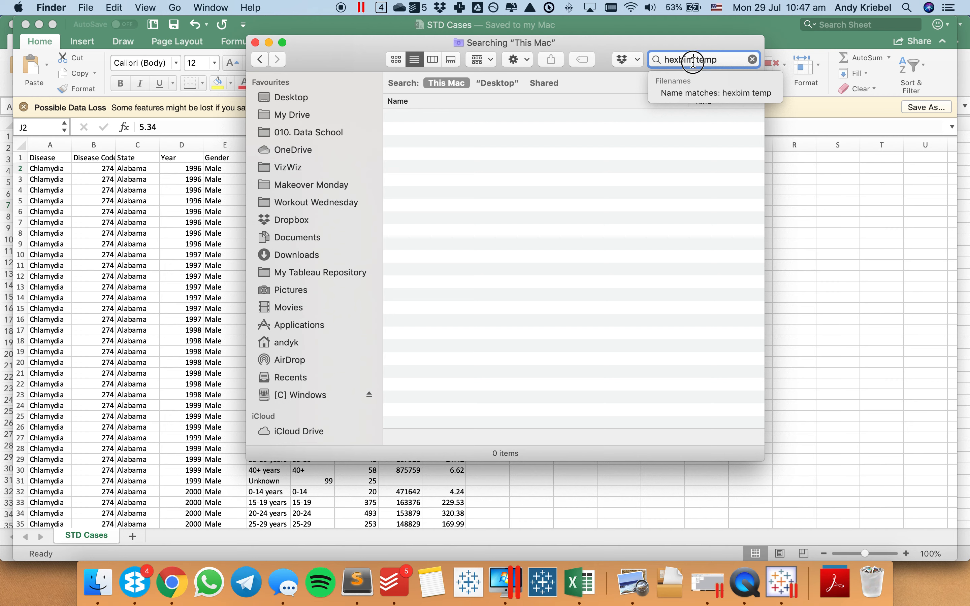
pyautogui.press('BackSpace')
pyautogui.write('n')
pyautogui.click(715, 59)
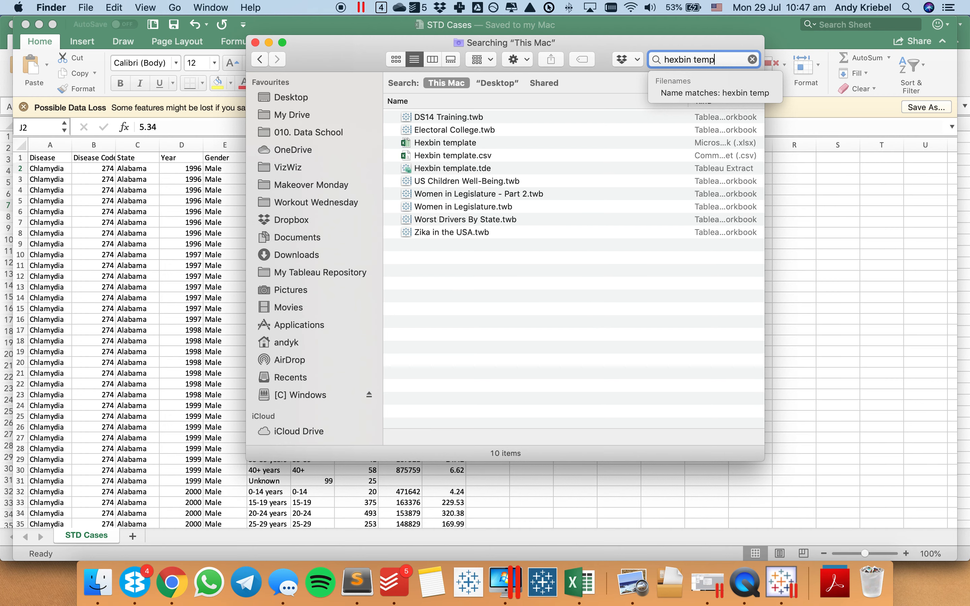
# Copy Hexbin template.csv into the 2019 folder of the Makeover Monday data.
pyautogui.click(436, 156)
pyautogui.press('super+c')
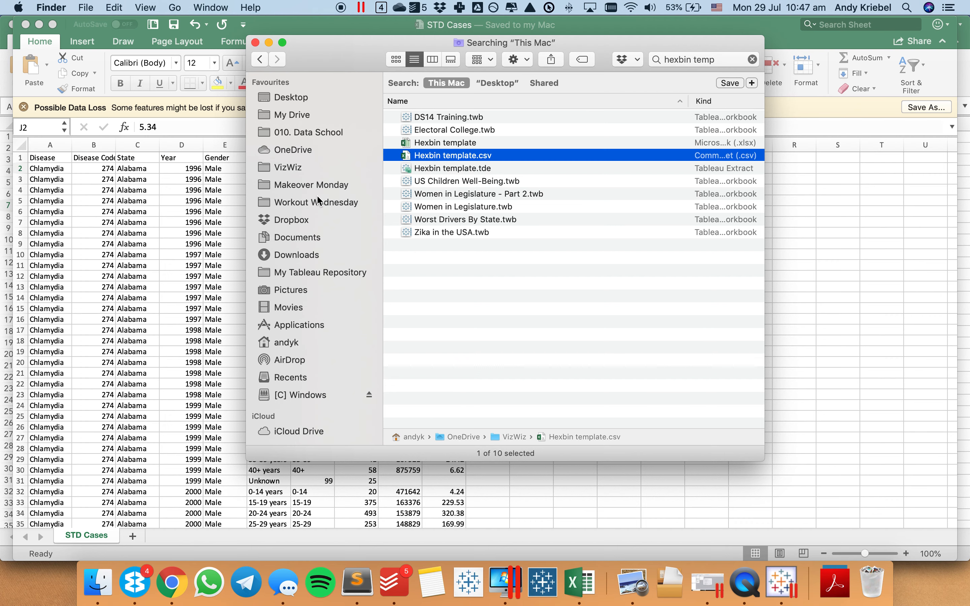
pyautogui.click(311, 185)
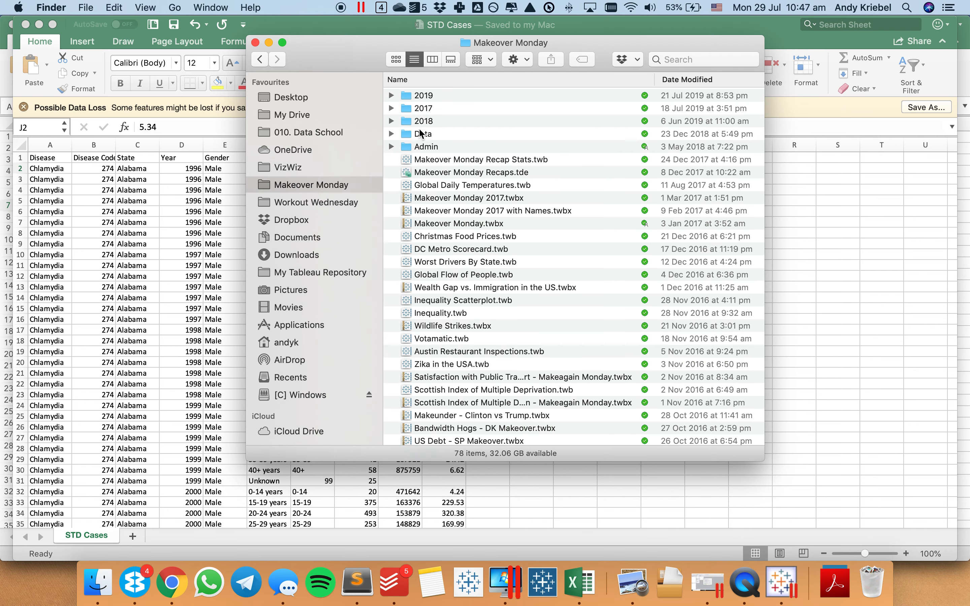
pyautogui.doubleClick(412, 133)
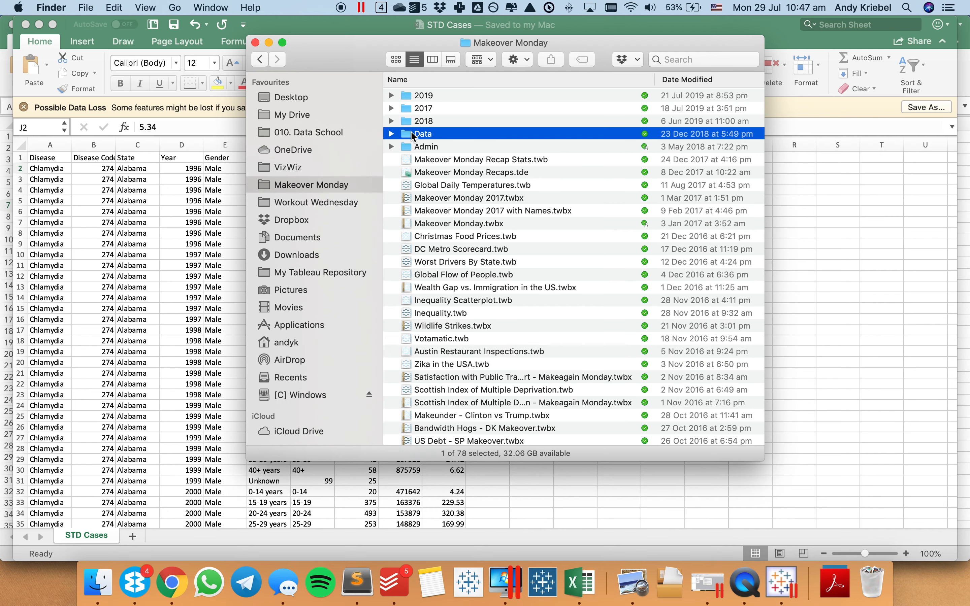
pyautogui.click(407, 98)
pyautogui.doubleClick(406, 99)
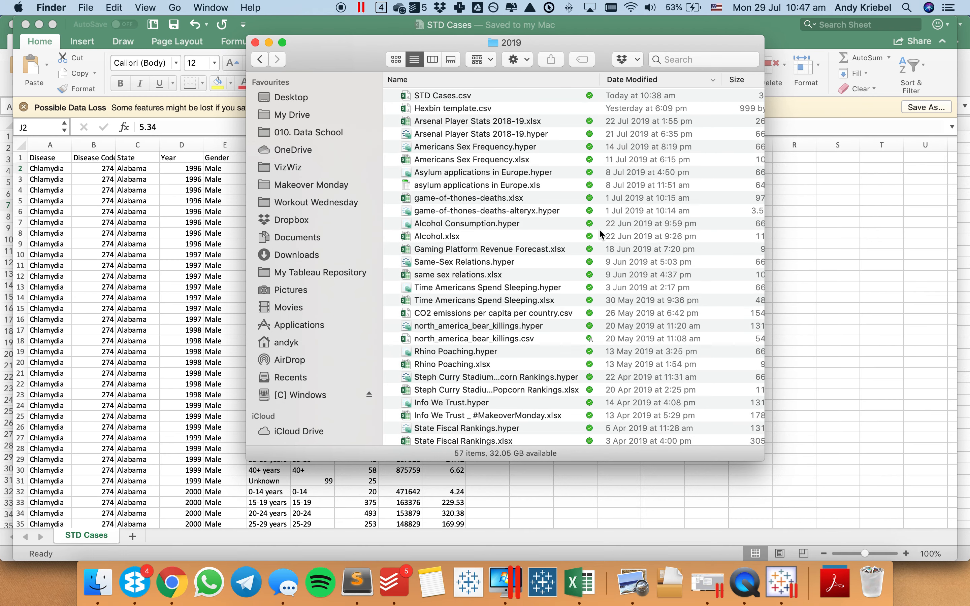
# Leave Finder, switch back to Tableau and connect live to the STD Cases data.
pyautogui.click(785, 36)
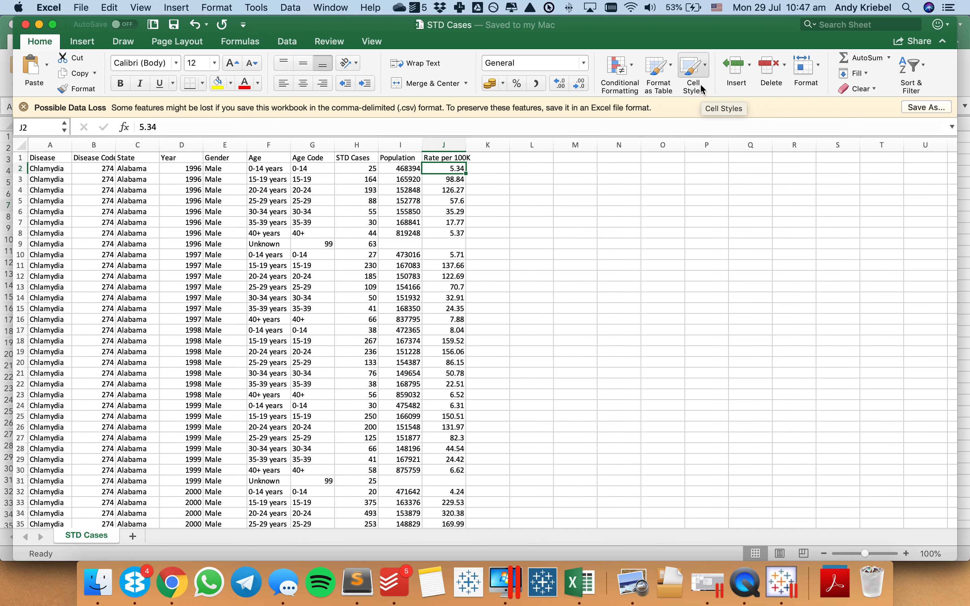
pyautogui.click(785, 588)
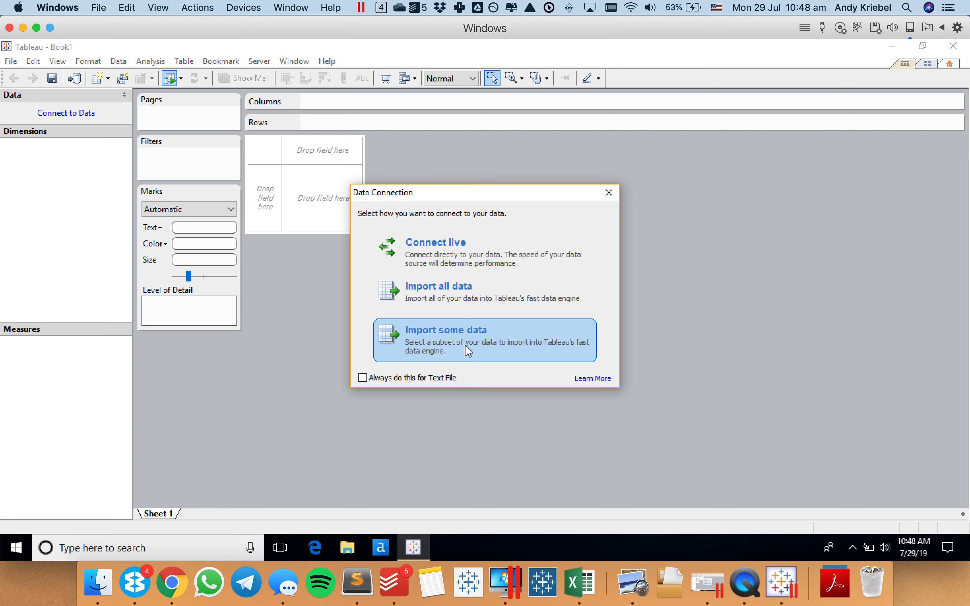
pyautogui.click(475, 247)
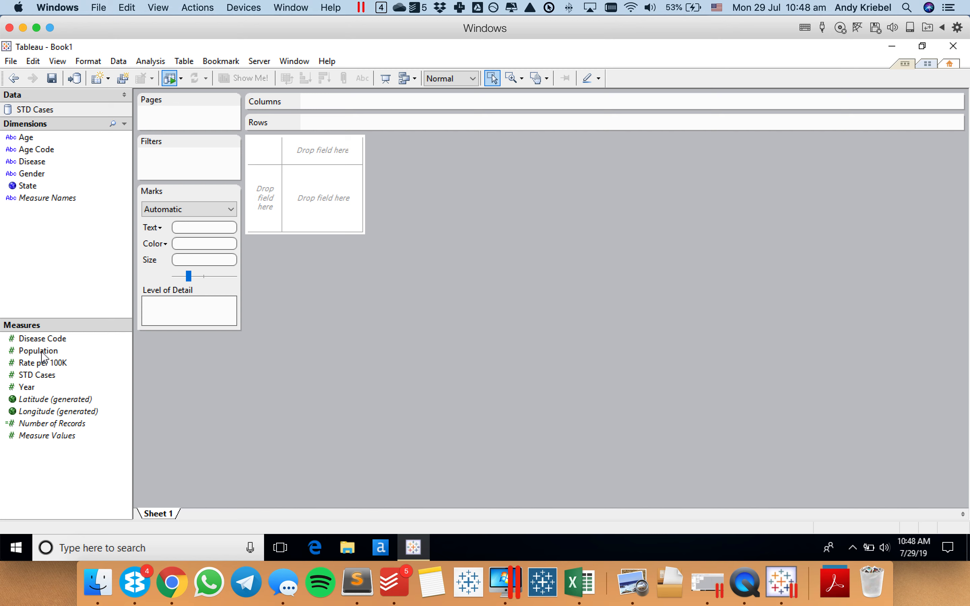
# Move the Disease Code field from the measures to the dimensions.
pyautogui.click(34, 388)
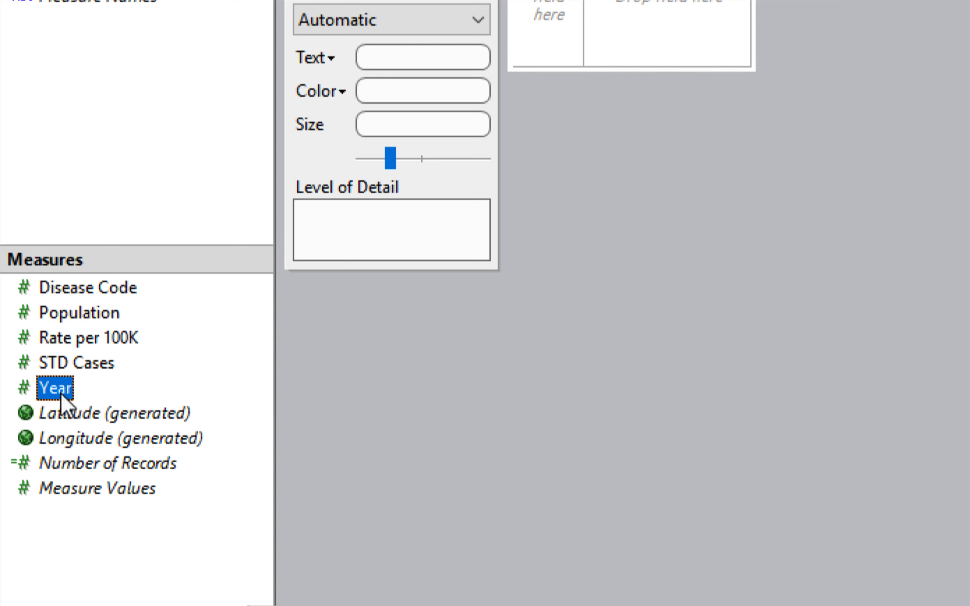
pyautogui.click(80, 289)
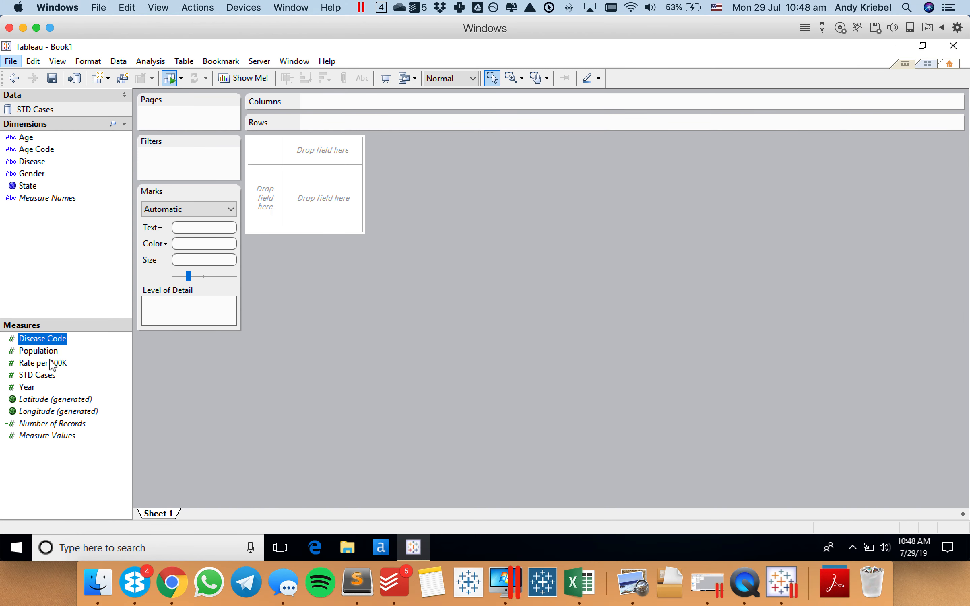
pyautogui.rightClick(41, 340)
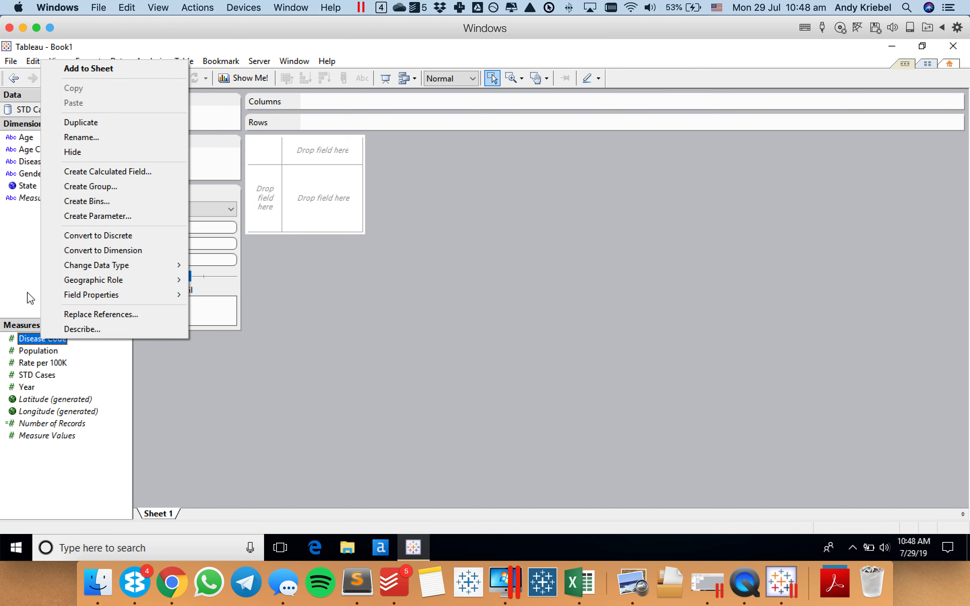
pyautogui.click(31, 341)
pyautogui.moveTo(32, 341); pyautogui.dragTo(72, 244)
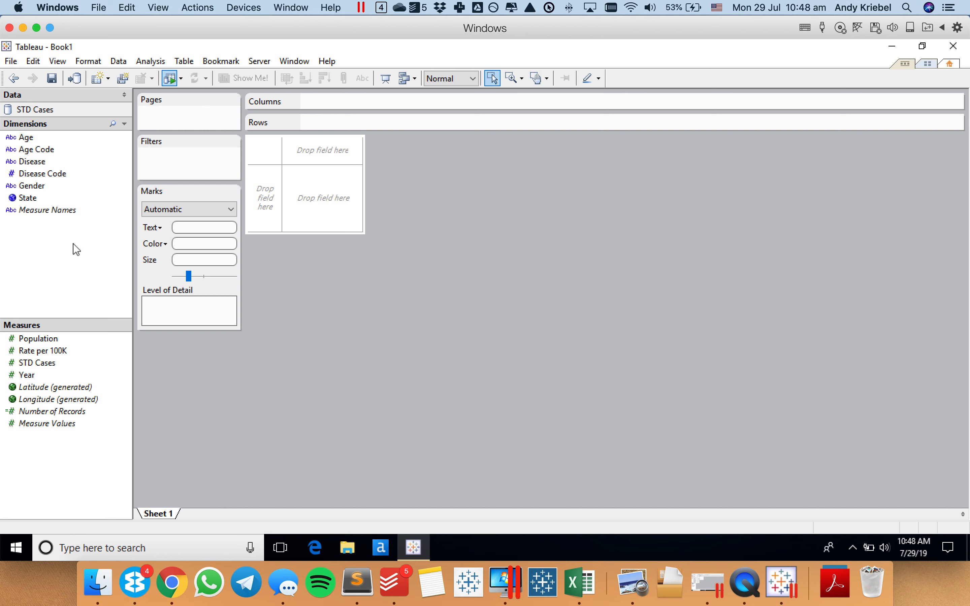
# Move the Year field from the measures to the dimensions and convert it to continuous.
pyautogui.moveTo(34, 380); pyautogui.dragTo(56, 240)
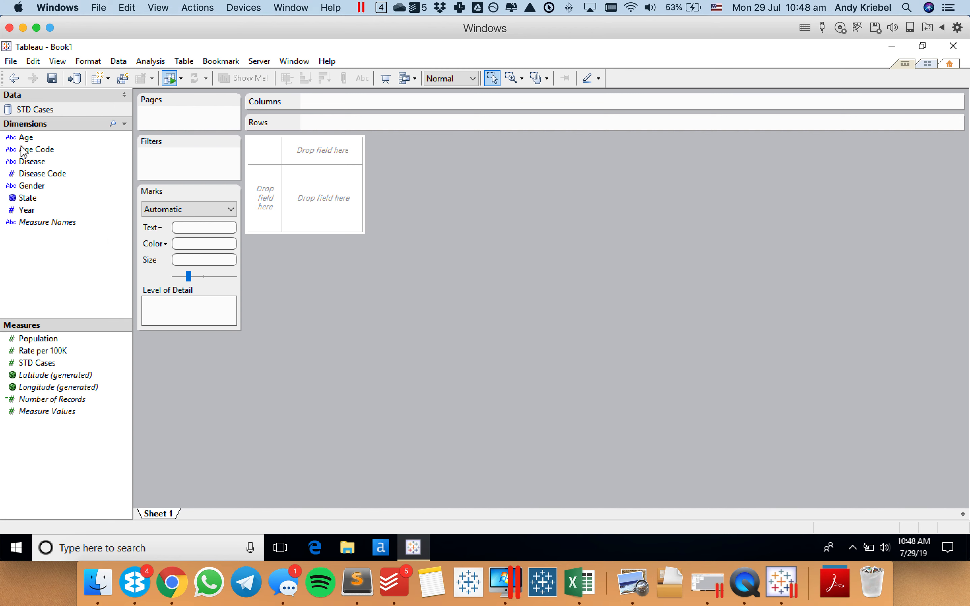
pyautogui.rightClick(28, 213)
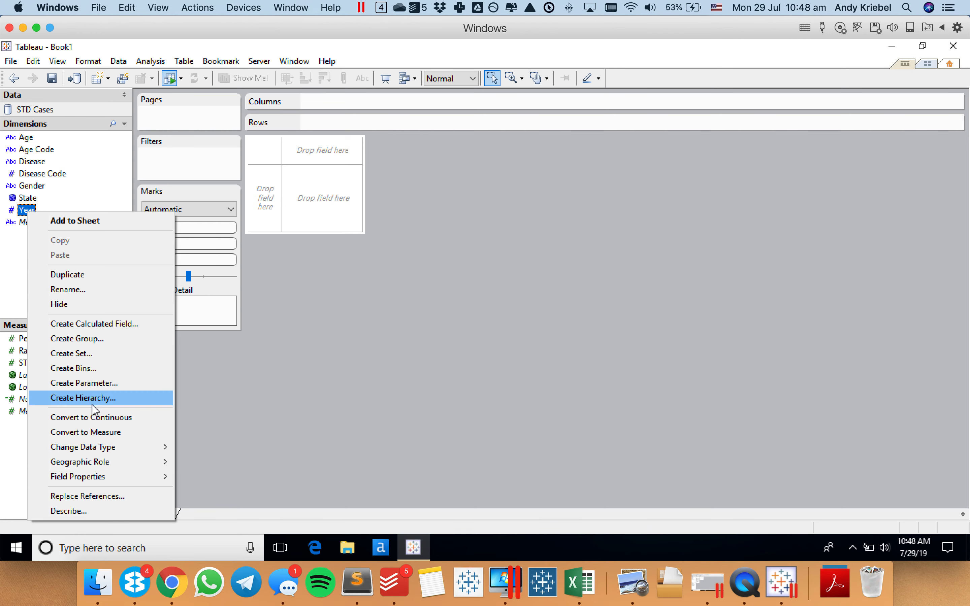
pyautogui.click(92, 413)
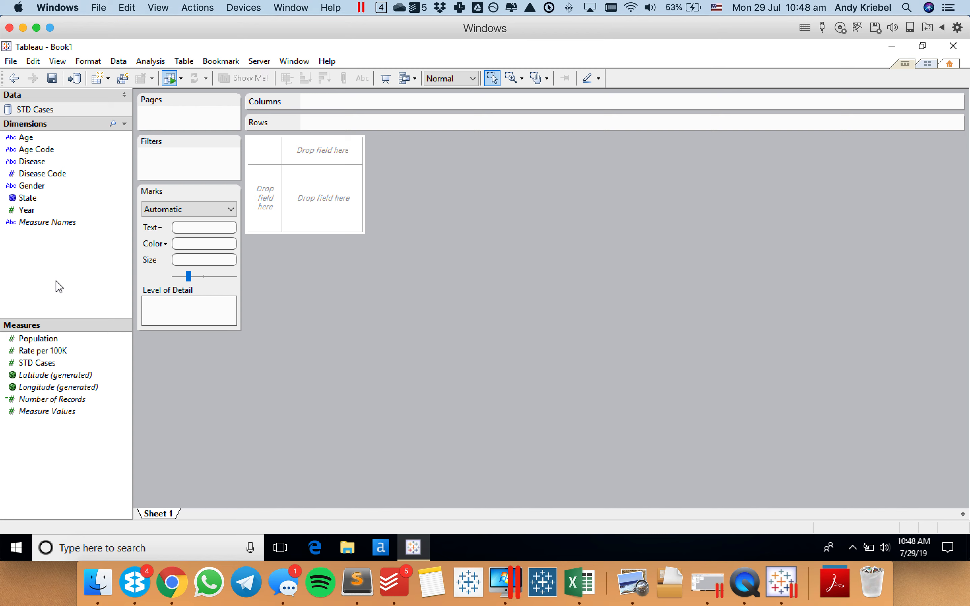
# Try Disease Code on the rows, take it off the view again and hide the field.
pyautogui.moveTo(44, 175); pyautogui.dragTo(267, 193)
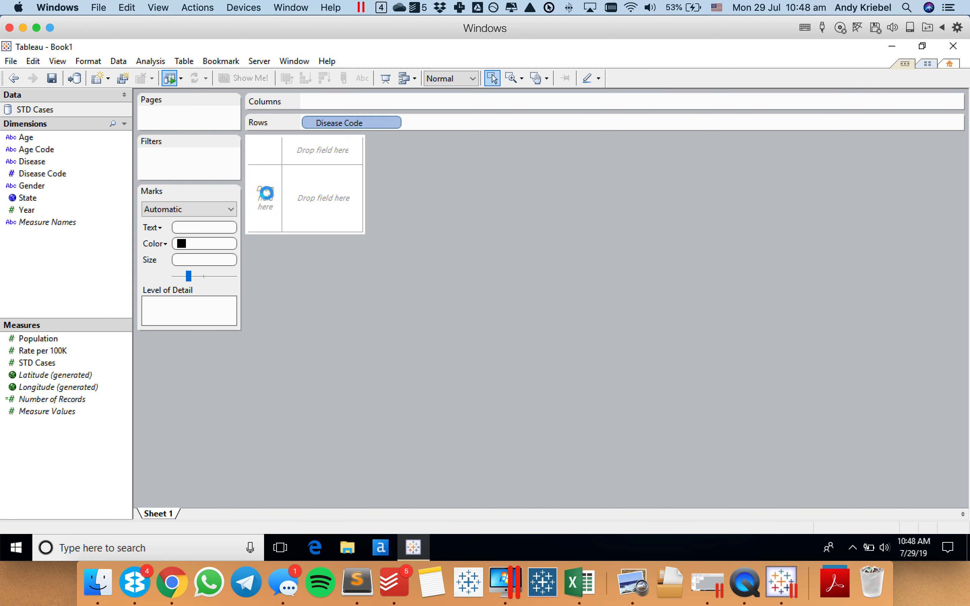
pyautogui.moveTo(327, 133); pyautogui.dragTo(91, 277)
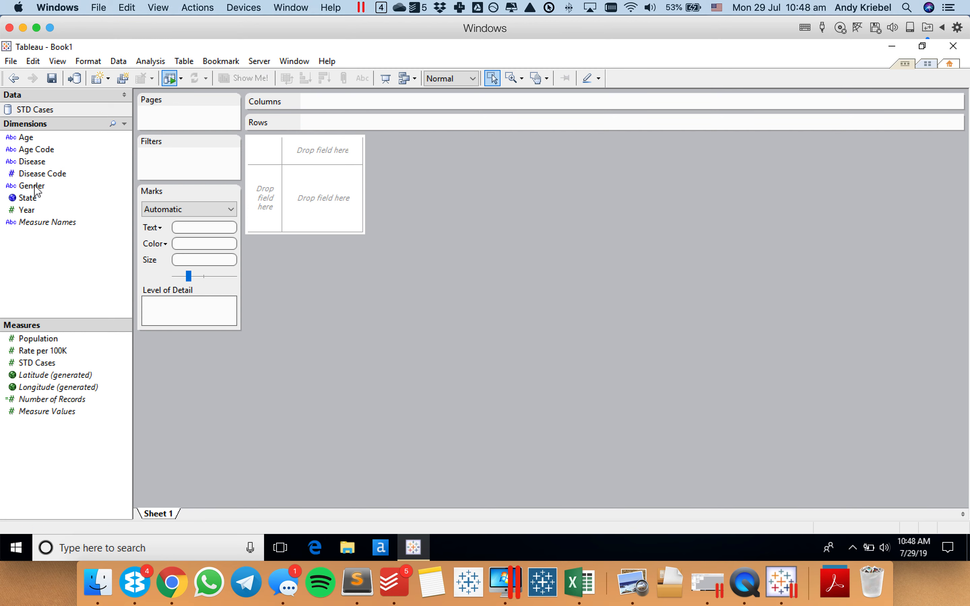
pyautogui.rightClick(39, 173)
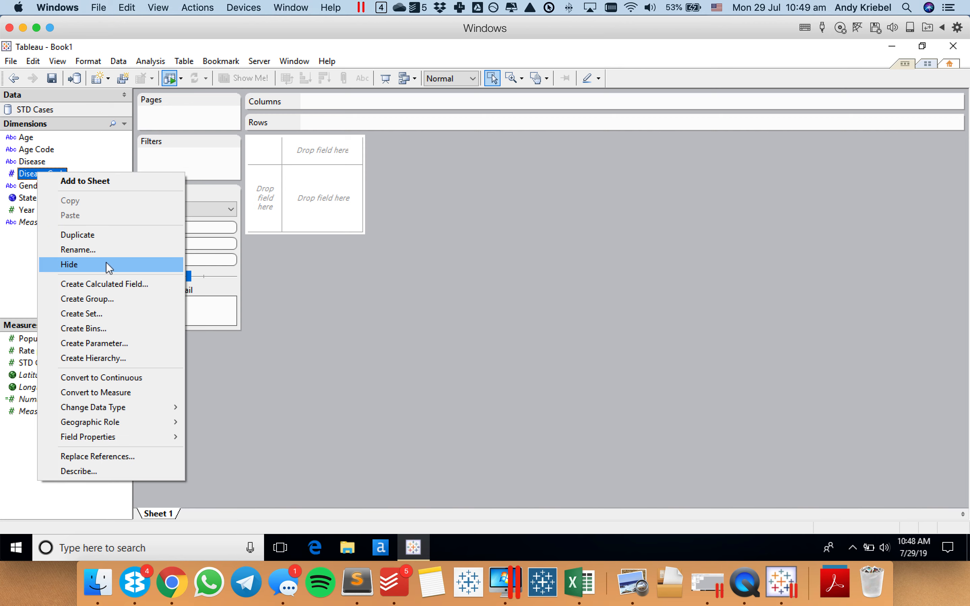
pyautogui.click(107, 264)
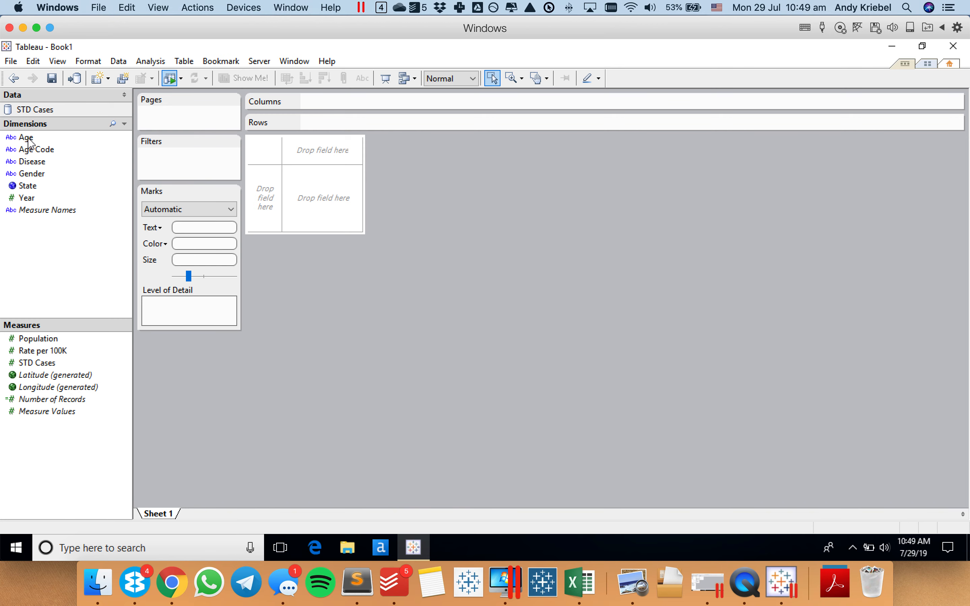
# Place Age and Age Code side by side on the rows to compare their values, and clear the sheet.
pyautogui.moveTo(29, 138); pyautogui.dragTo(271, 190)
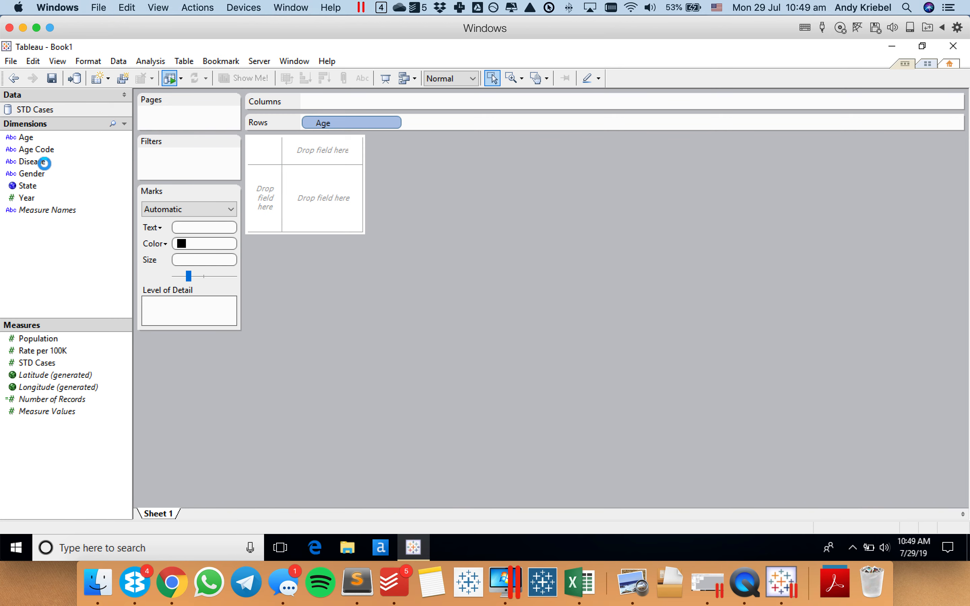
pyautogui.moveTo(38, 151); pyautogui.dragTo(477, 129)
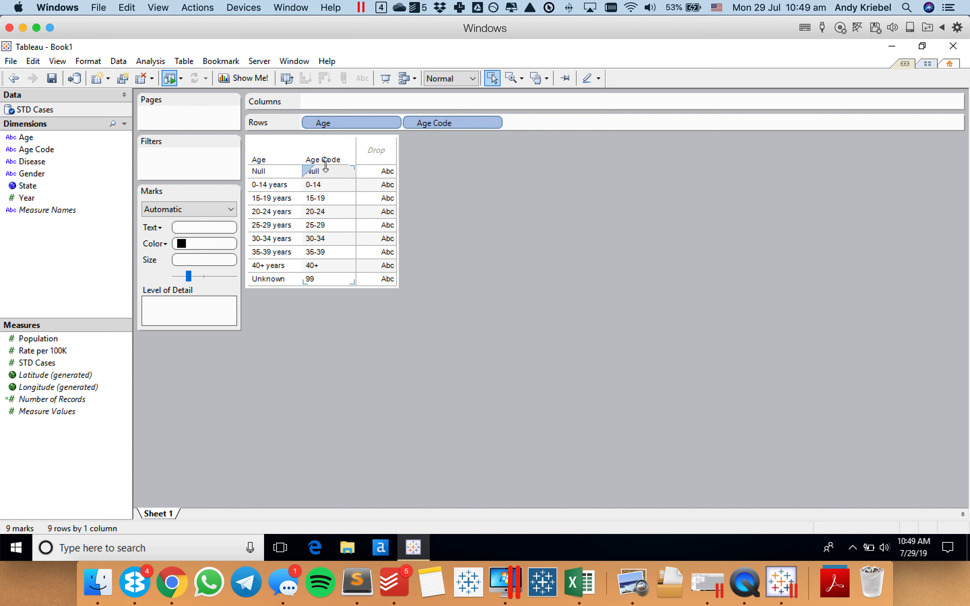
pyautogui.moveTo(328, 167); pyautogui.dragTo(323, 179)
pyautogui.click(319, 173)
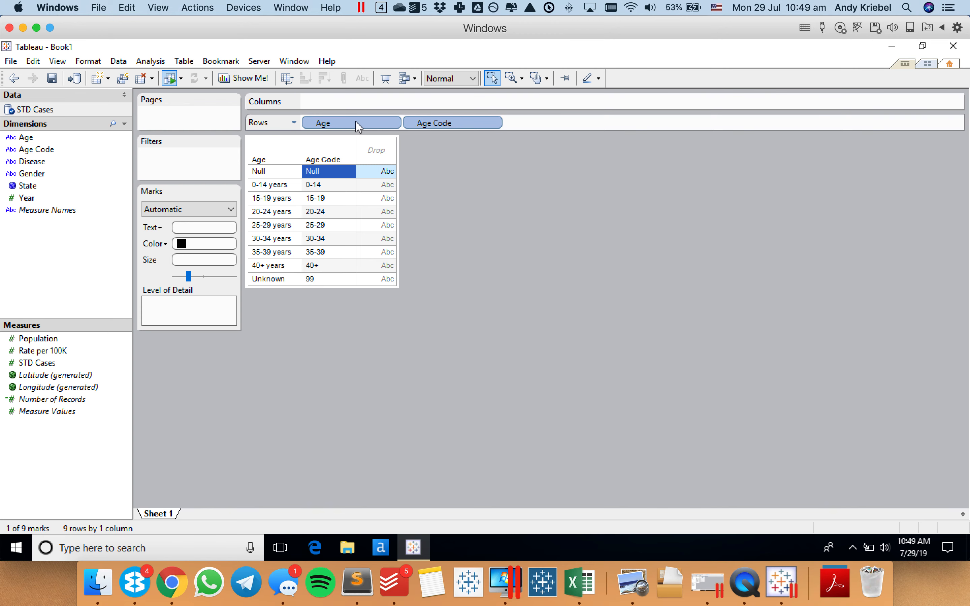
pyautogui.click(141, 79)
# Rename the Age dimension as "Age (not needed)" and hide it.
pyautogui.rightClick(26, 138)
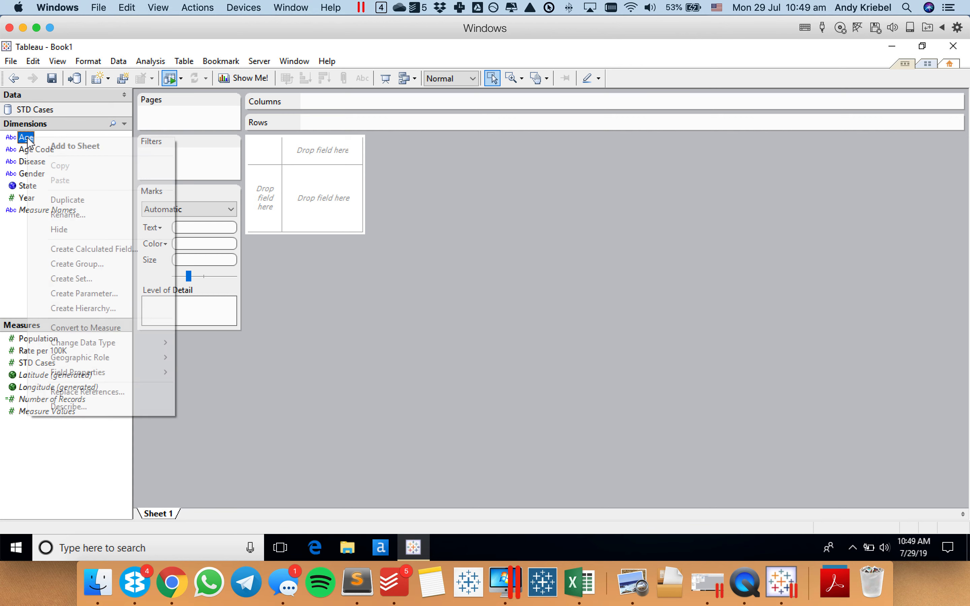
pyautogui.click(62, 216)
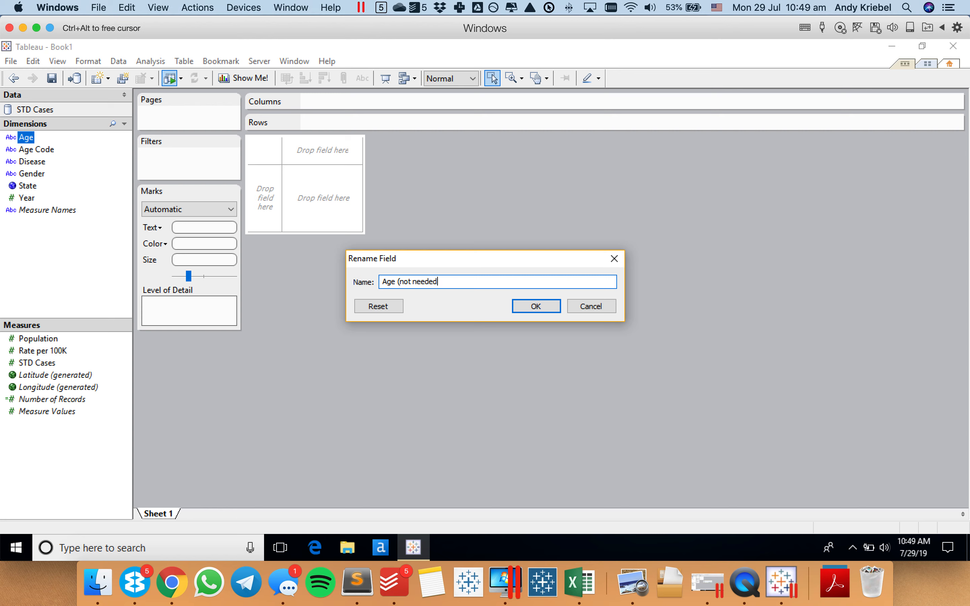
pyautogui.click(550, 307)
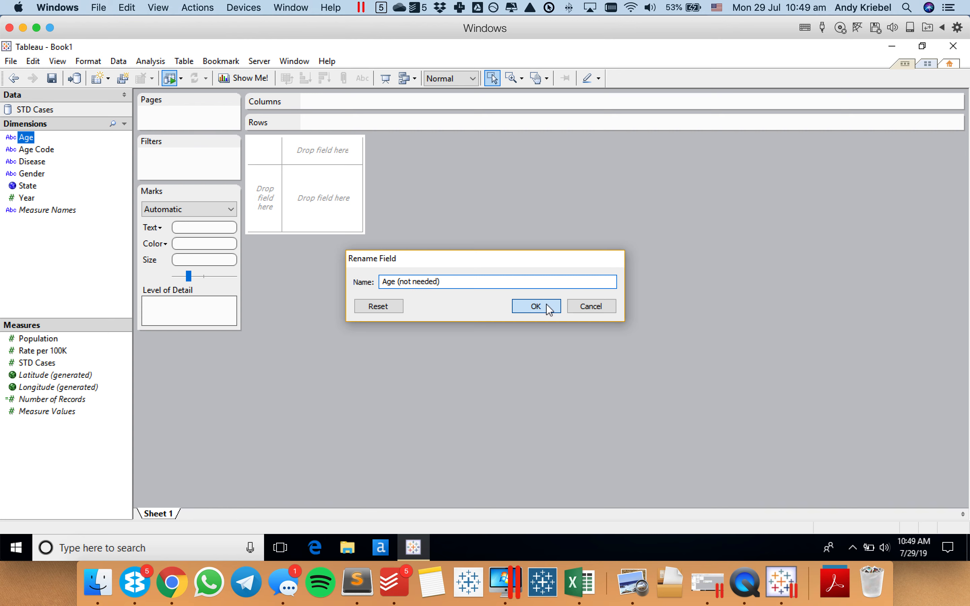
pyautogui.rightClick(41, 142)
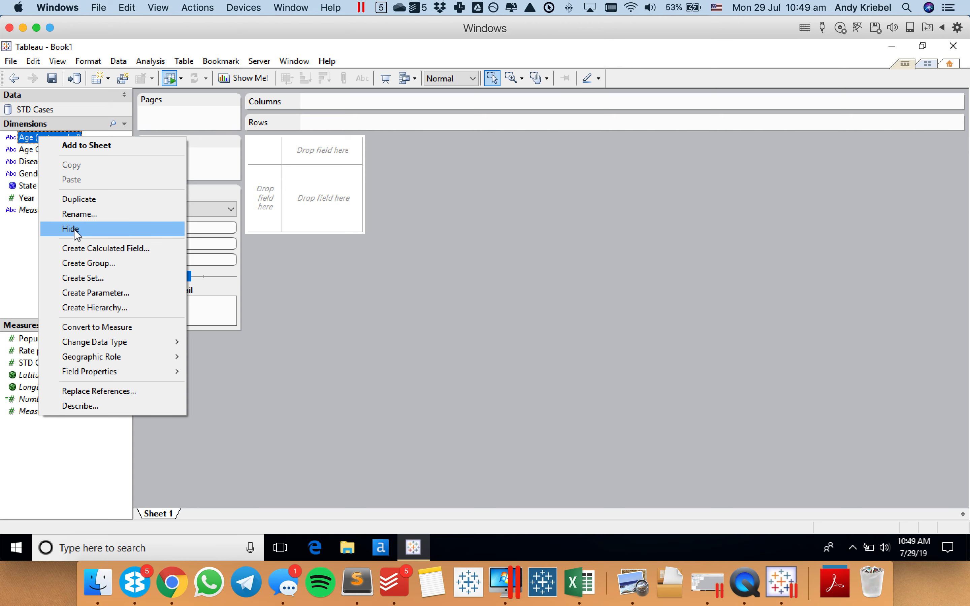
pyautogui.click(74, 227)
# Rename the Age Code dimension as Age.
pyautogui.rightClick(33, 137)
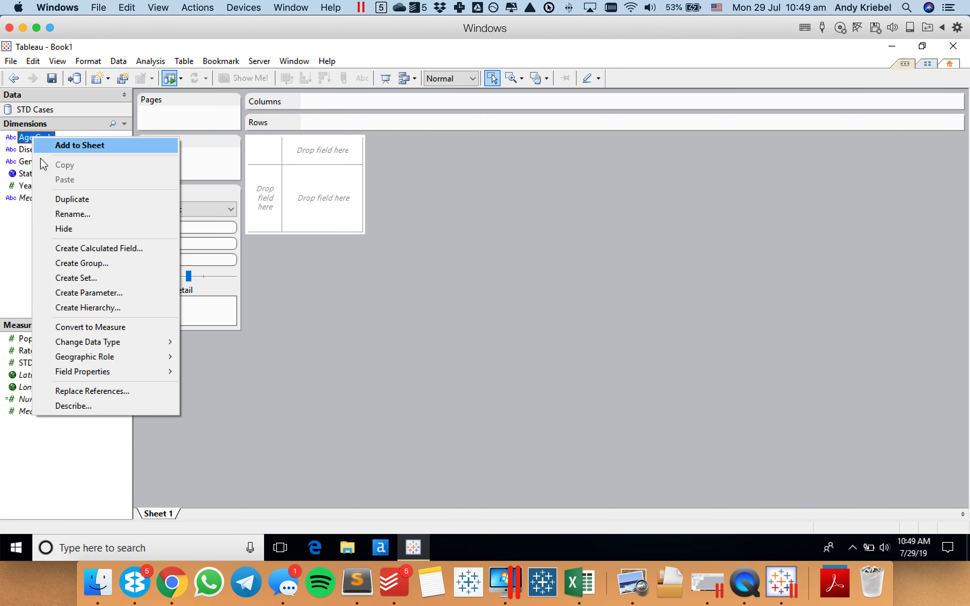
pyautogui.click(61, 213)
pyautogui.write('Age')
pyautogui.press('Return')
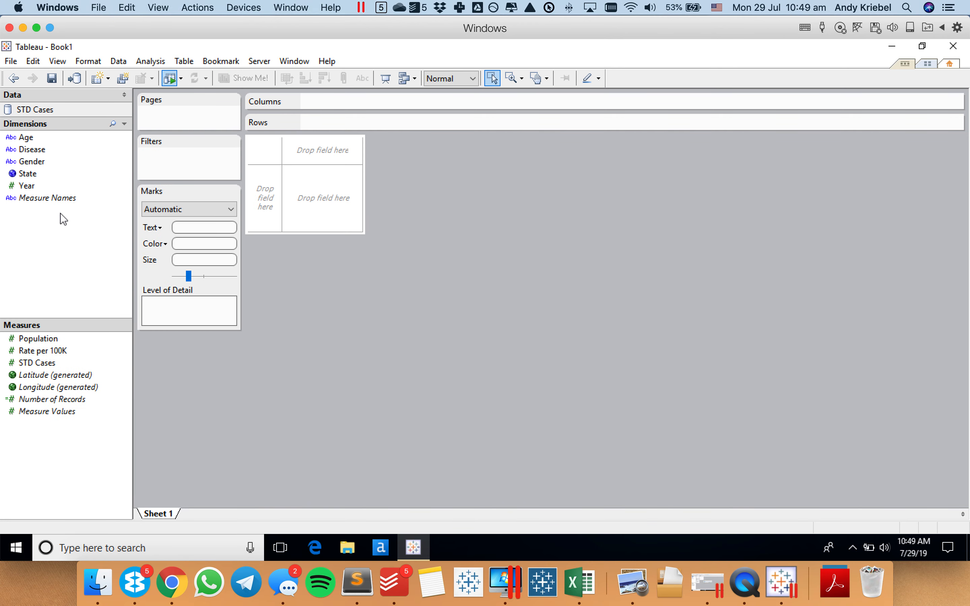
# Build a text table with Disease on the rows and STD Cases as the displayed values.
pyautogui.moveTo(33, 149); pyautogui.dragTo(267, 203)
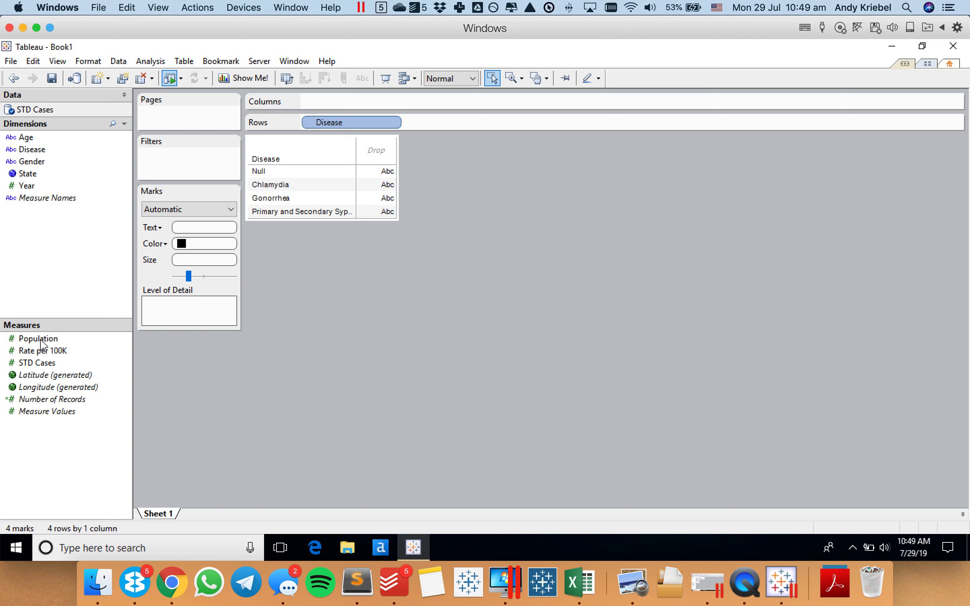
pyautogui.moveTo(37, 364); pyautogui.dragTo(380, 193)
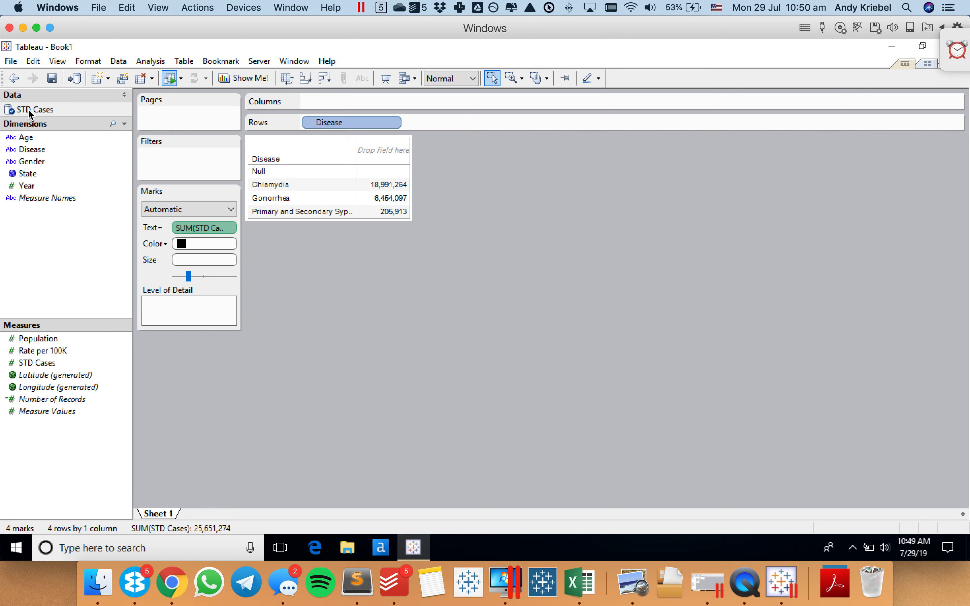
pyautogui.click(942, 47)
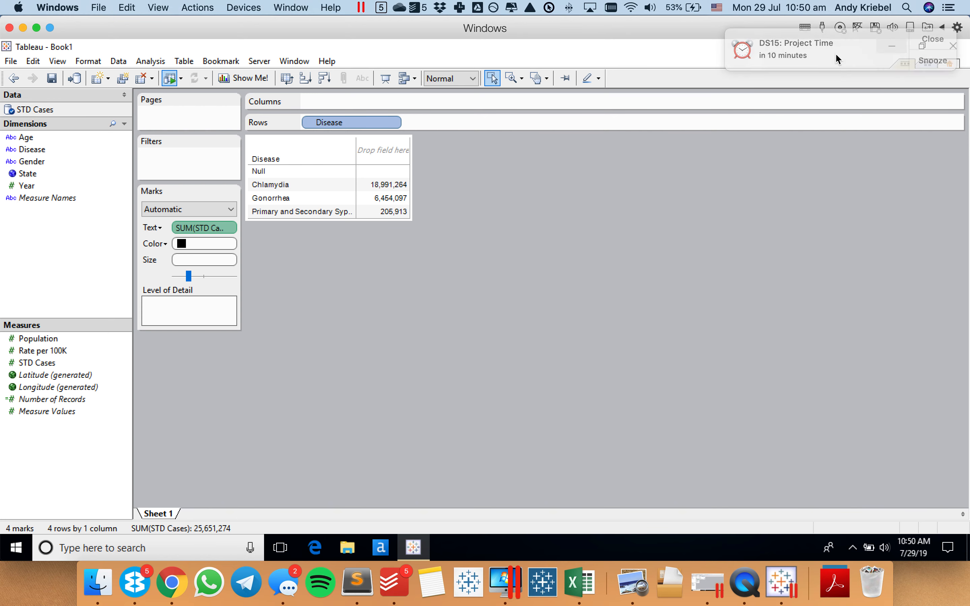
# Examine the text file connection settings and the connection properties of the STD Cases data source without changing them.
pyautogui.rightClick(42, 116)
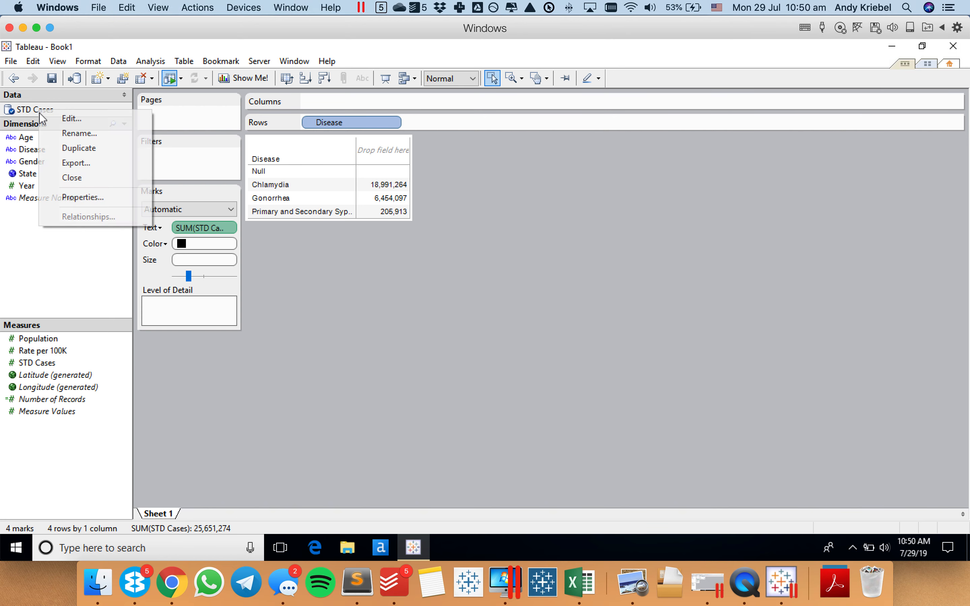
pyautogui.click(73, 120)
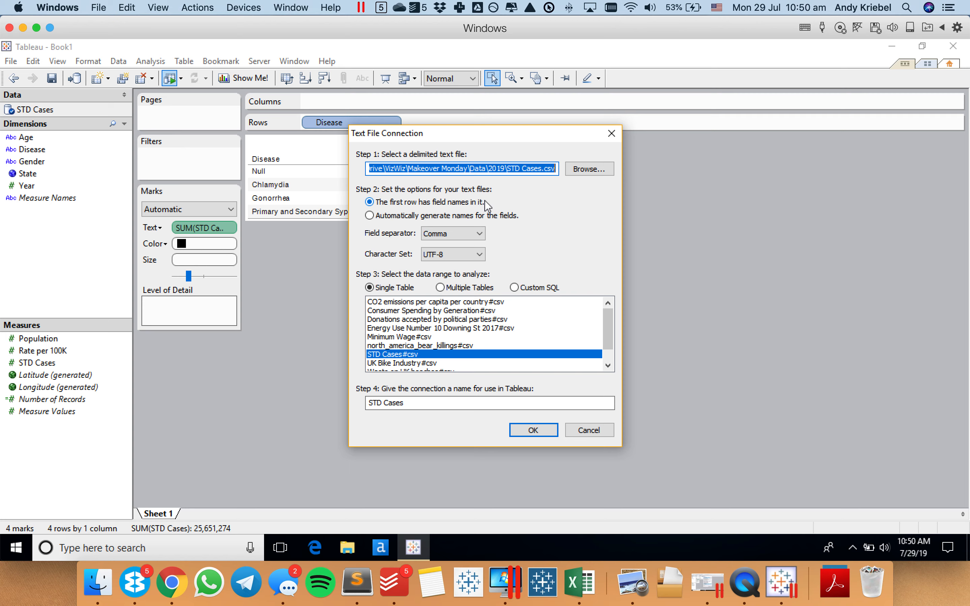
pyautogui.click(585, 435)
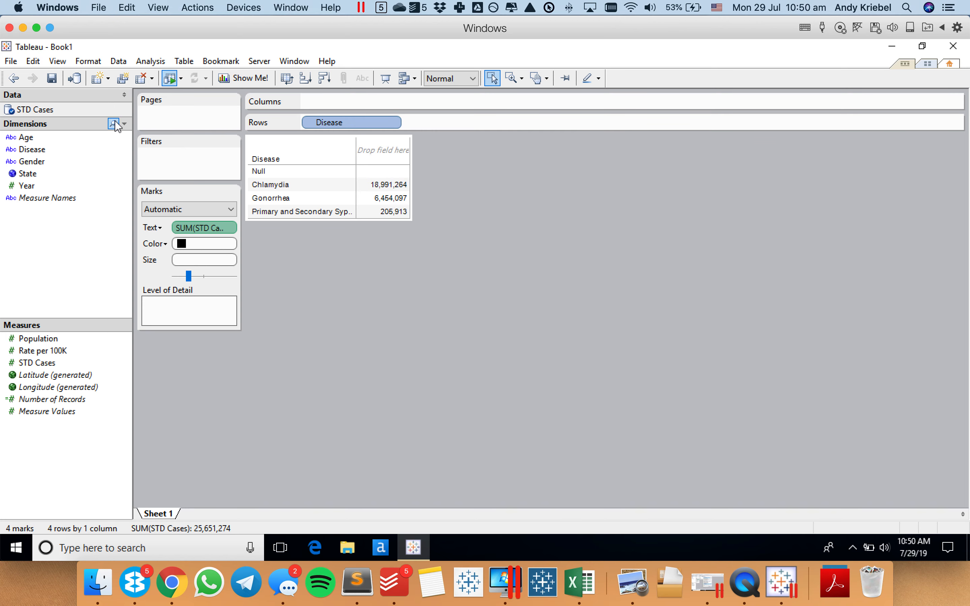
pyautogui.click(116, 62)
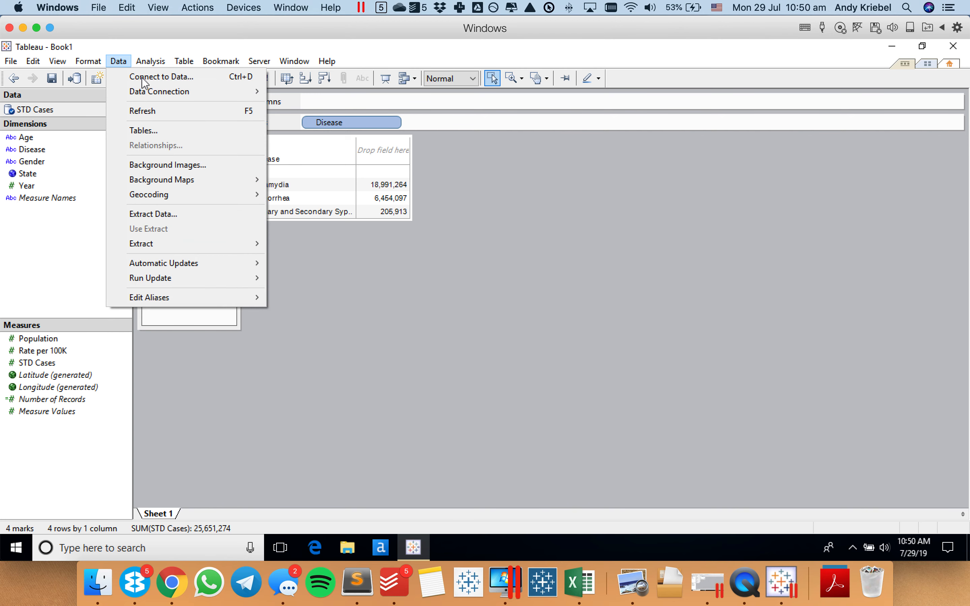
pyautogui.moveTo(180, 93)
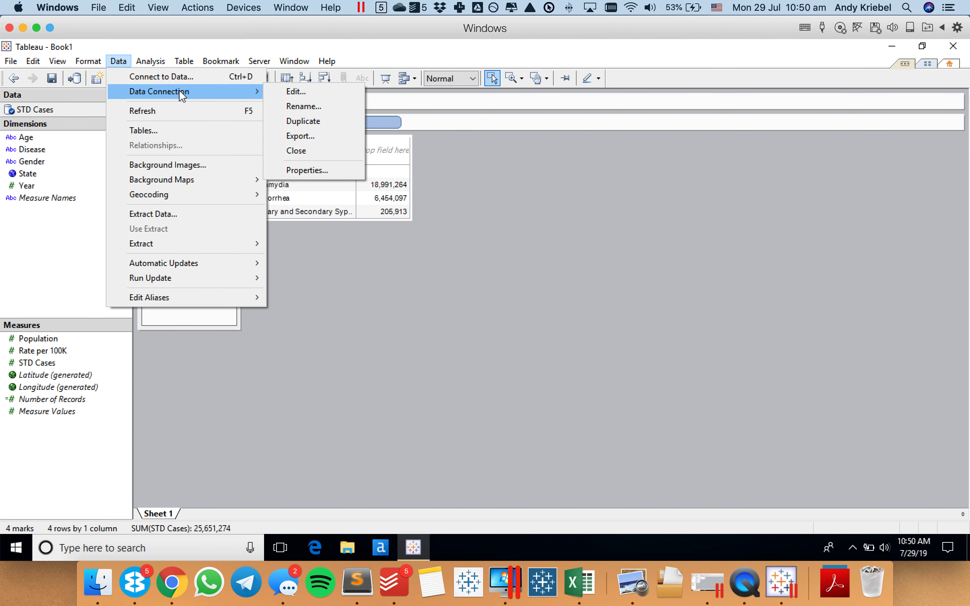
pyautogui.click(321, 171)
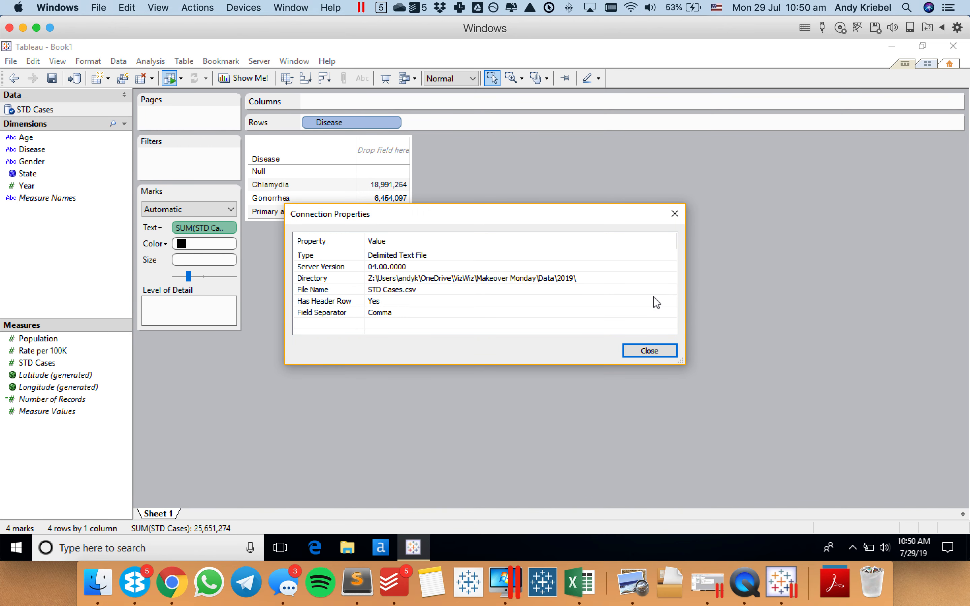
pyautogui.click(642, 352)
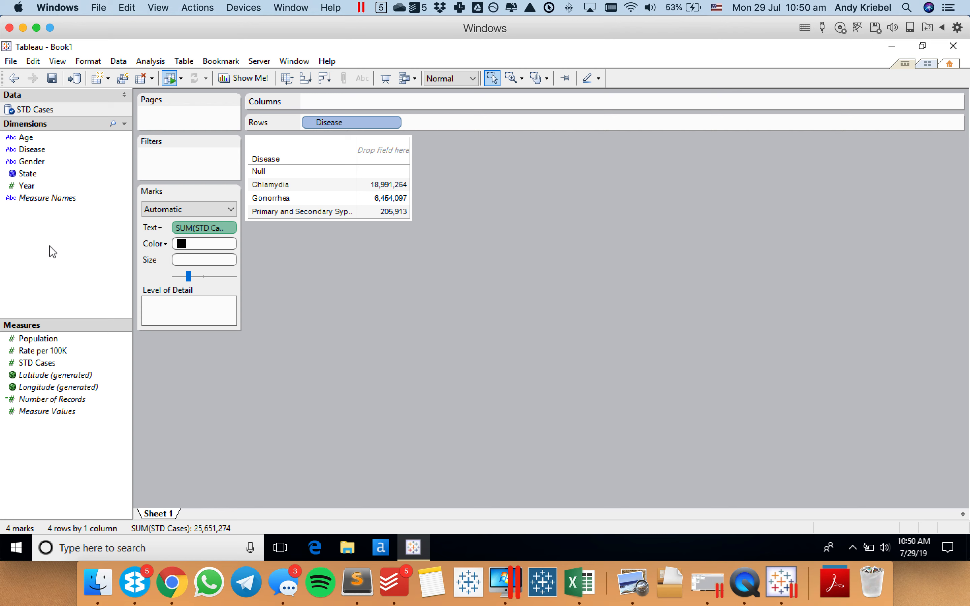
# Create a set from Disease named "Exclude Null Diseases" that excludes the Null value.
pyautogui.rightClick(270, 173)
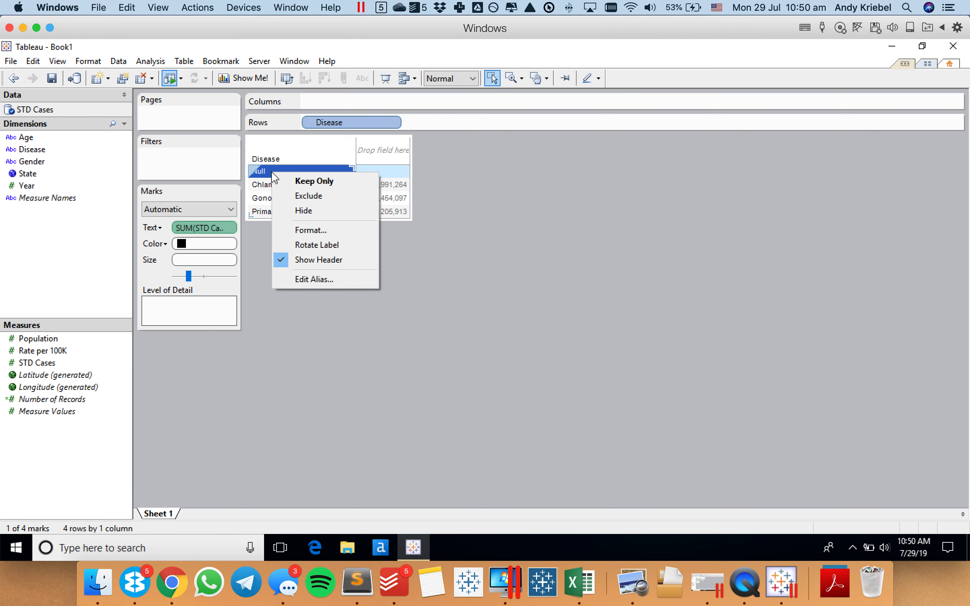
pyautogui.click(36, 256)
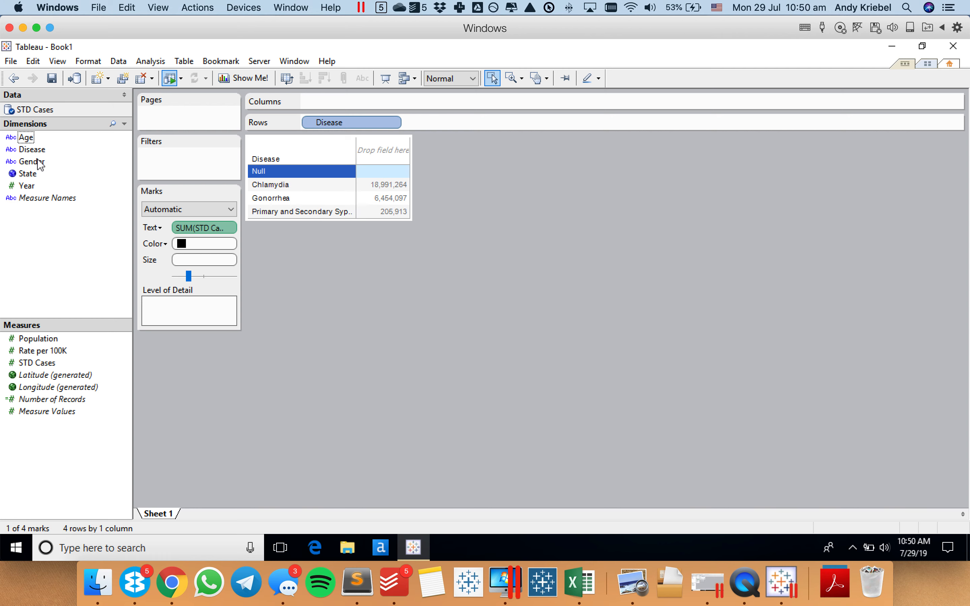
pyautogui.click(36, 151)
pyautogui.rightClick(37, 152)
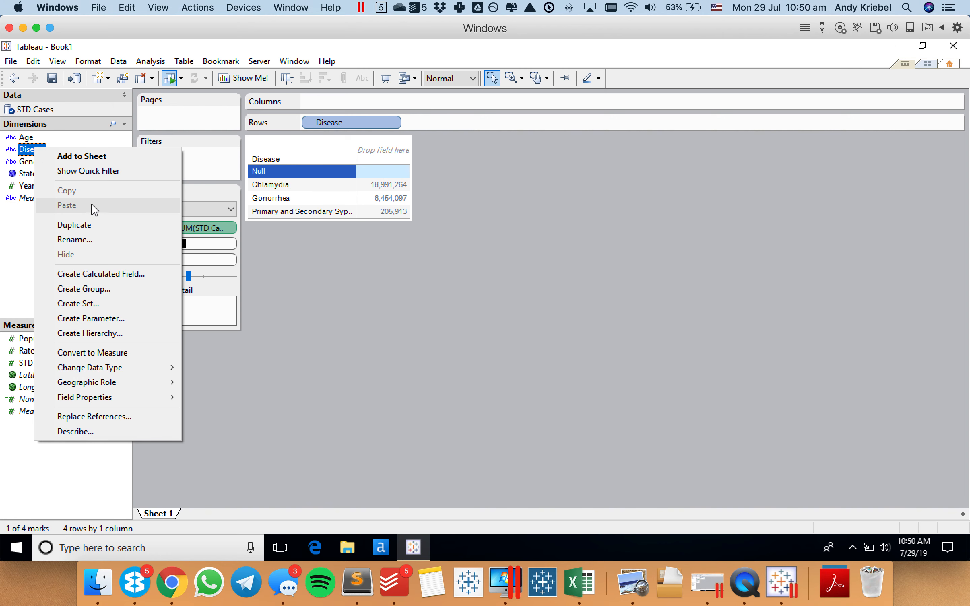
pyautogui.click(93, 302)
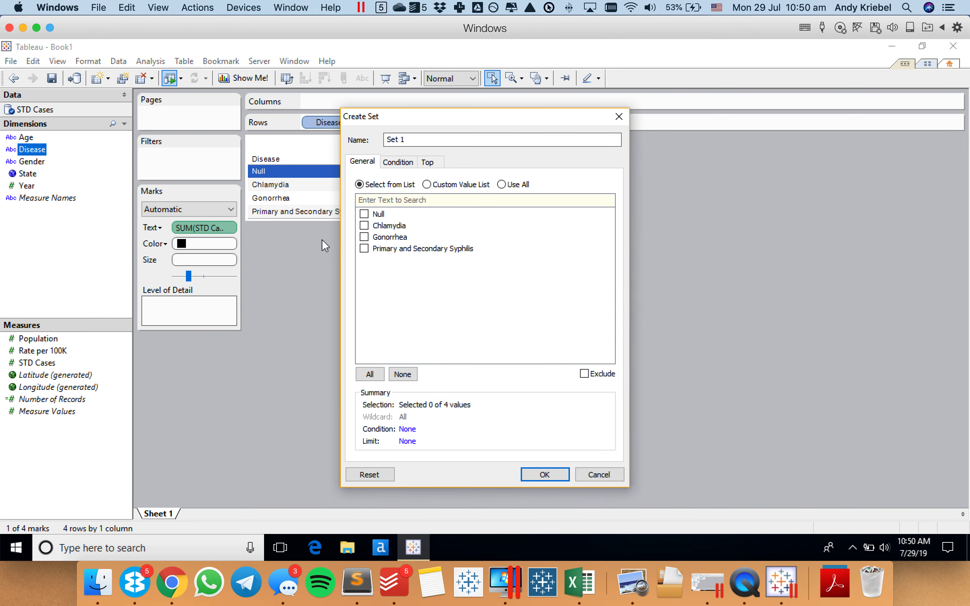
pyautogui.click(364, 215)
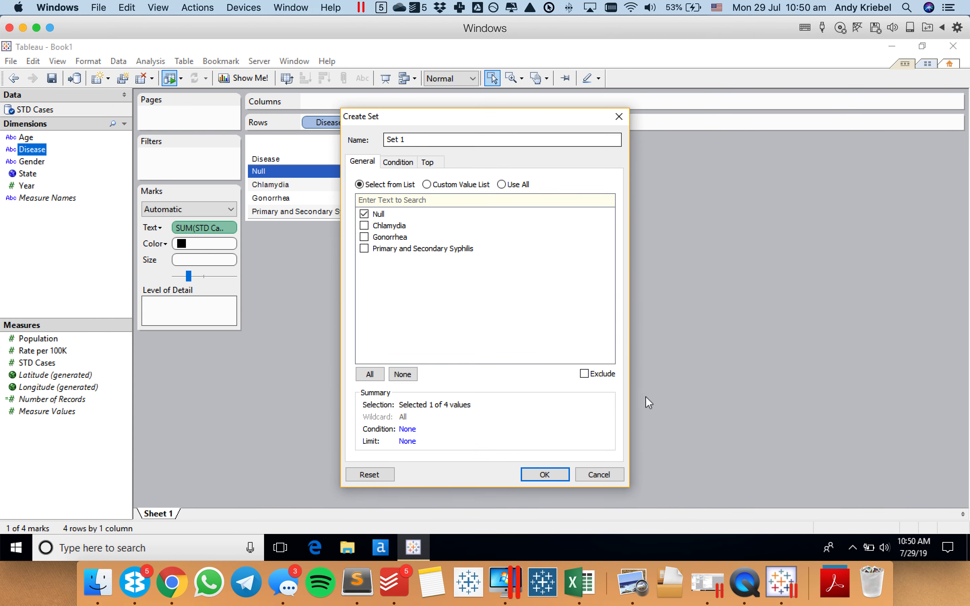
pyautogui.click(584, 374)
pyautogui.moveTo(411, 139); pyautogui.dragTo(352, 139)
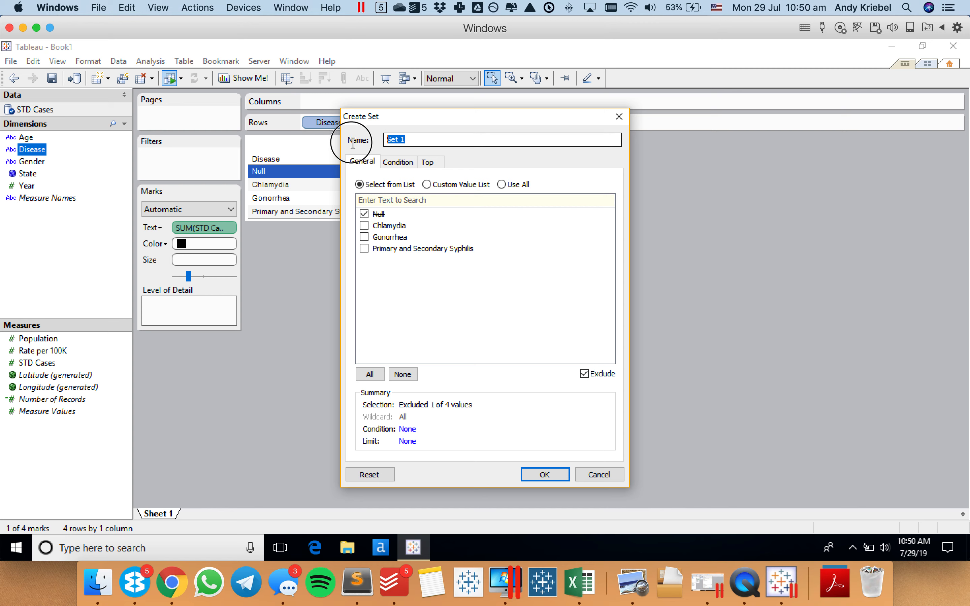
pyautogui.write('Exclude Null Diseases')
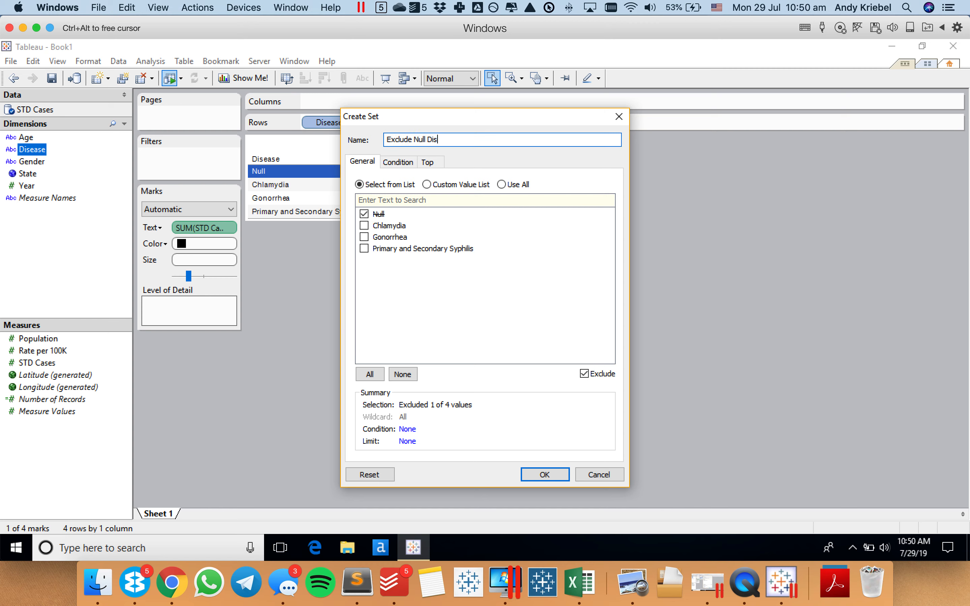
pyautogui.click(542, 474)
# Filter the sheet by the Exclude Null Diseases set and make that filter global.
pyautogui.moveTo(68, 501); pyautogui.dragTo(200, 157)
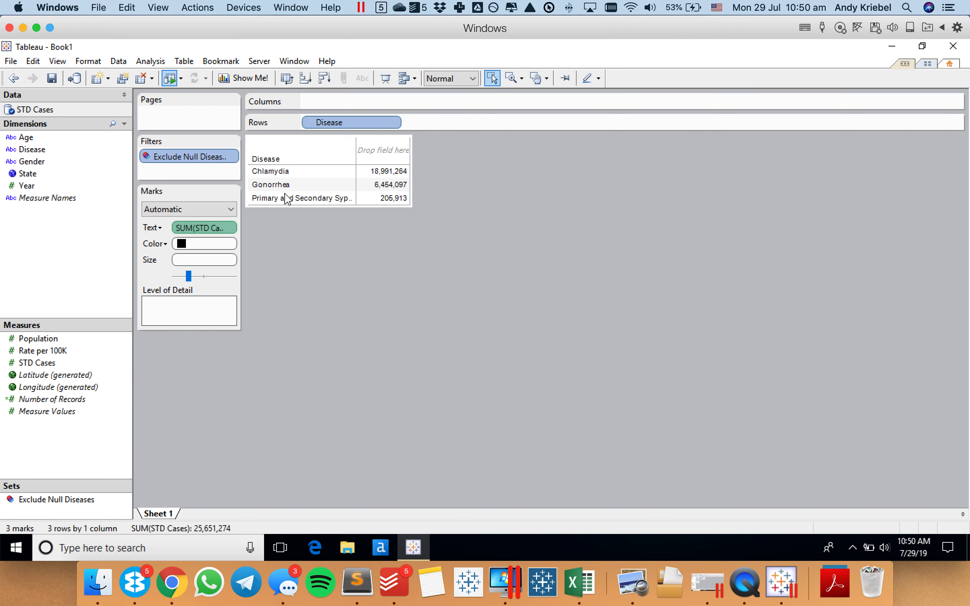
pyautogui.click(232, 158)
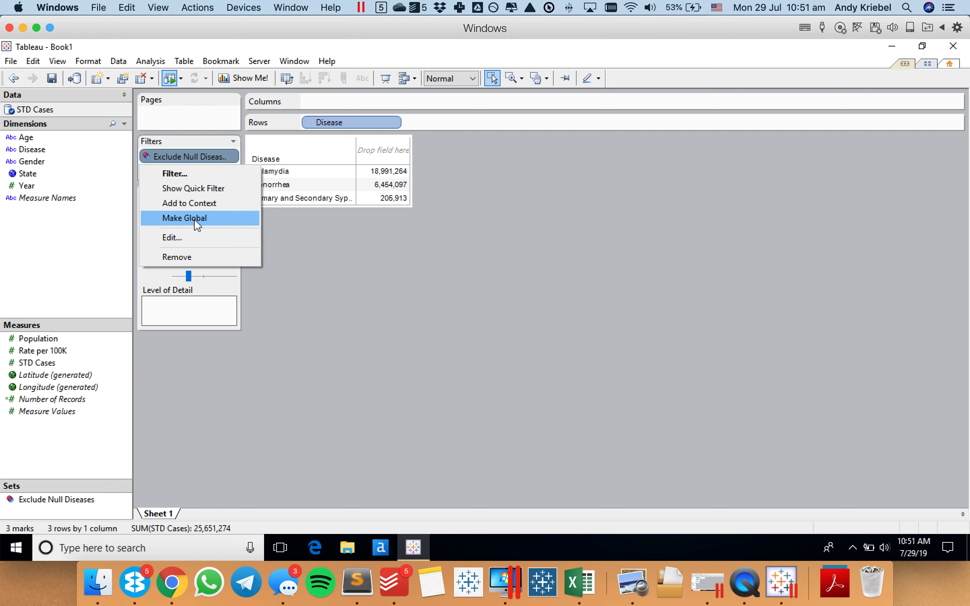
pyautogui.click(197, 225)
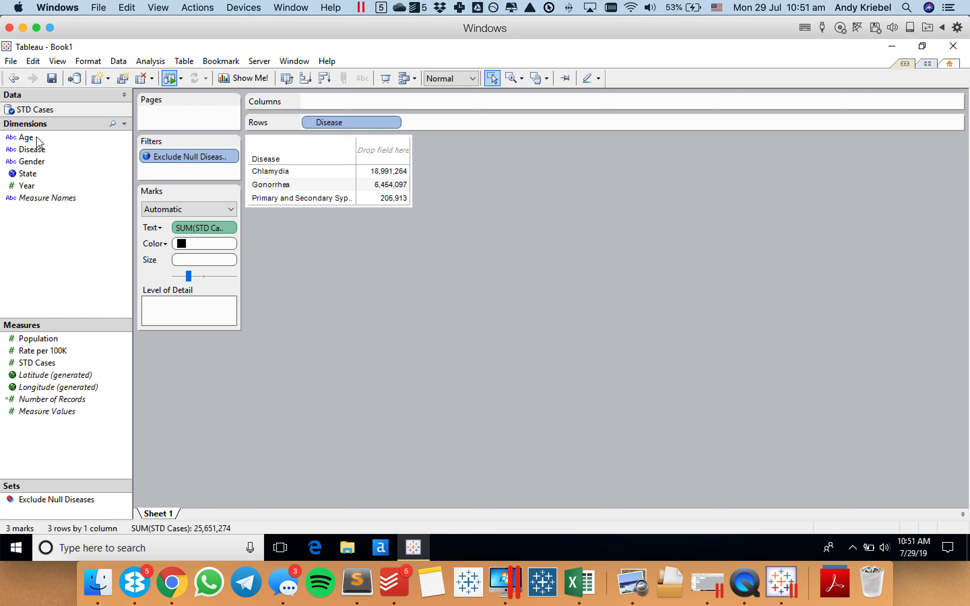
# Replace Disease with Age on the rows and create an Age set named "Invalid Ages" that excludes Null and 99.
pyautogui.moveTo(29, 141); pyautogui.dragTo(363, 128)
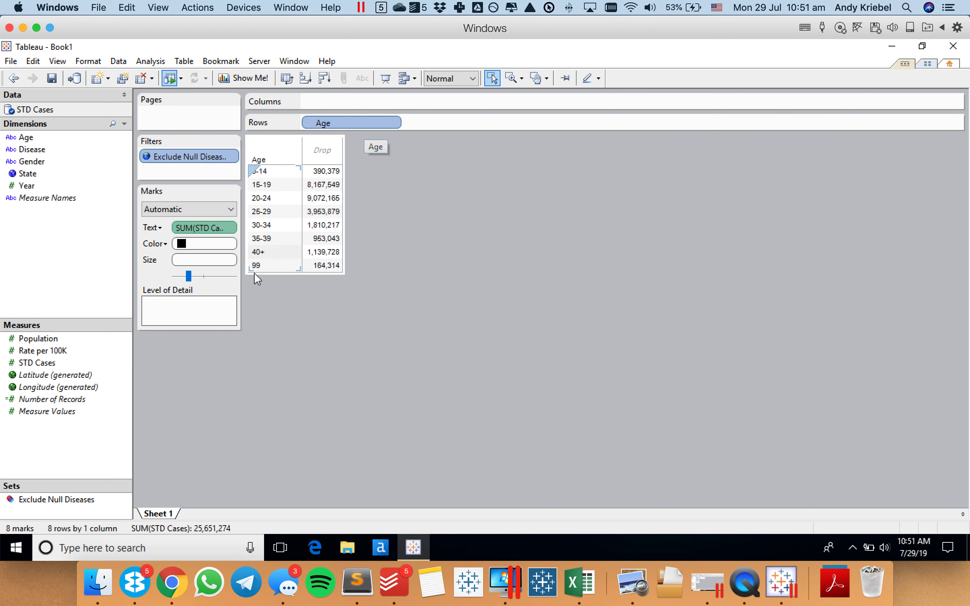
pyautogui.rightClick(25, 137)
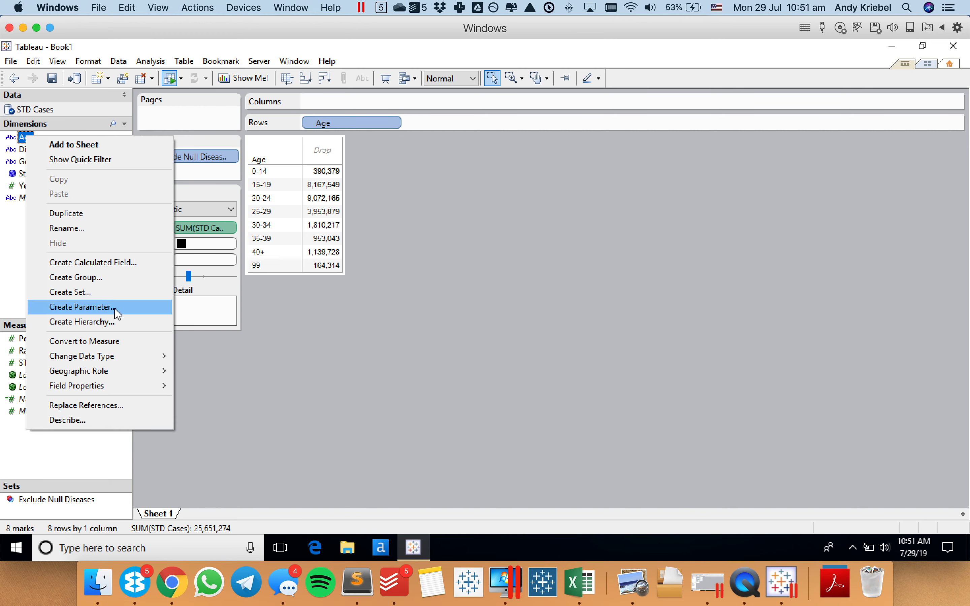
pyautogui.click(120, 292)
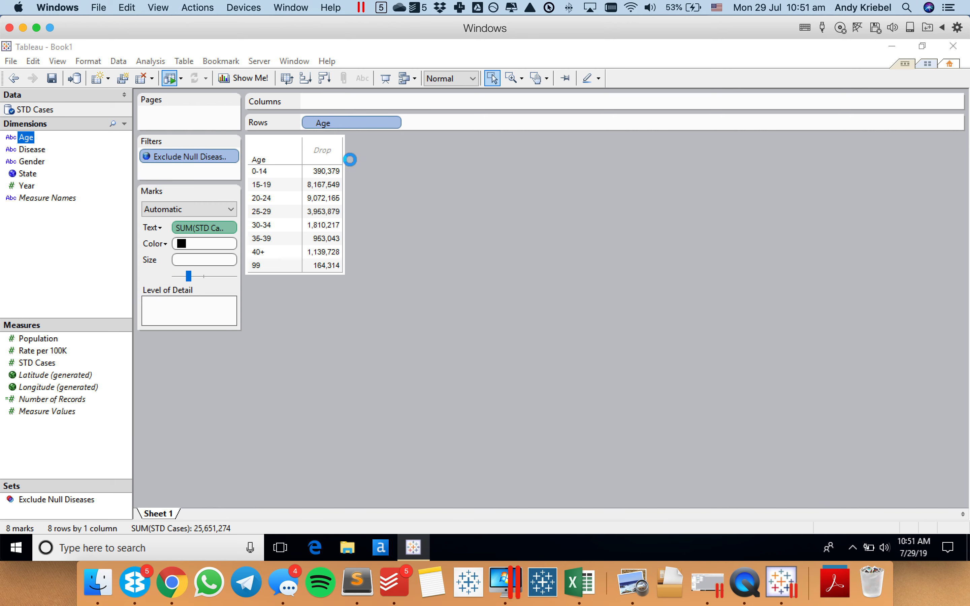
pyautogui.click(416, 141)
pyautogui.doubleClick(415, 142)
pyautogui.write('Inval')
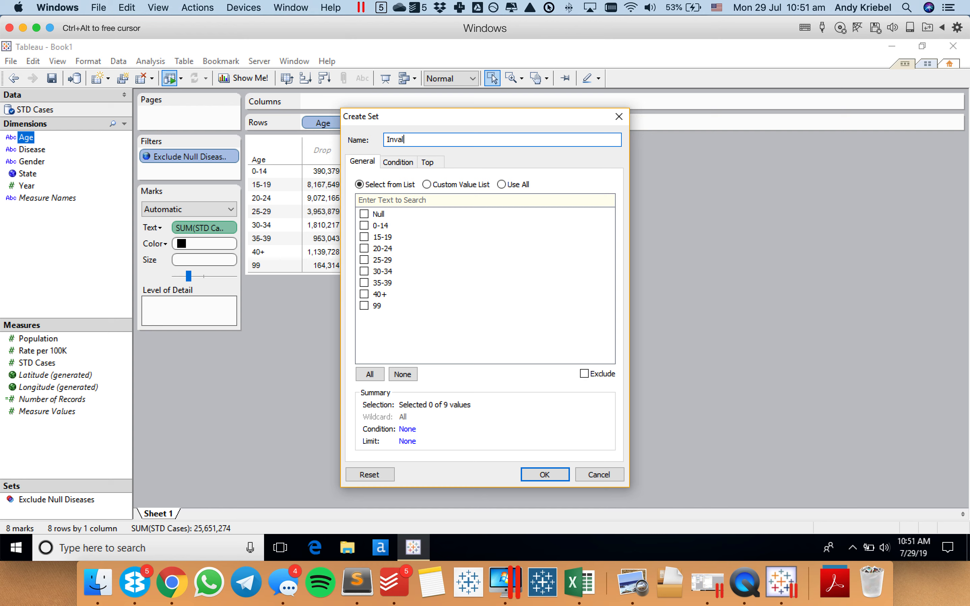
pyautogui.write('id AGes')
pyautogui.press('BackSpace')
pyautogui.write('ges')
pyautogui.click(364, 214)
pyautogui.click(364, 306)
pyautogui.click(584, 374)
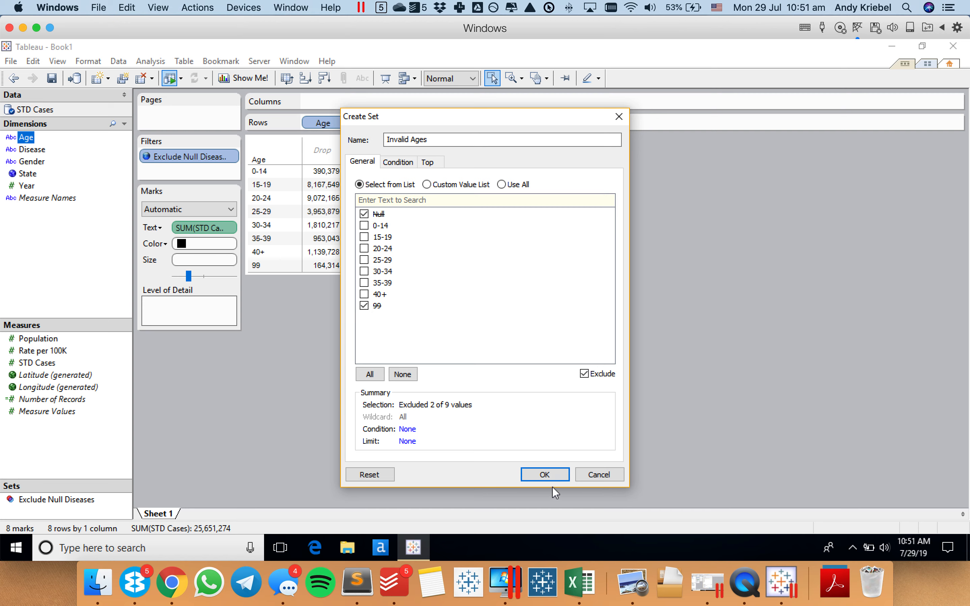
pyautogui.click(552, 476)
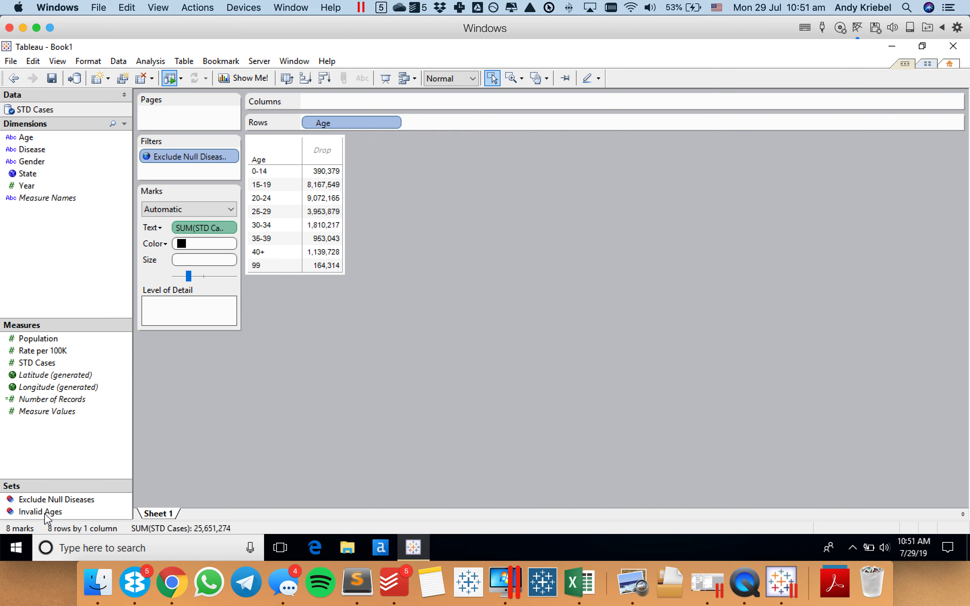
# Filter the sheet by the Invalid Ages set and make that filter global.
pyautogui.click(23, 509)
pyautogui.click(68, 452)
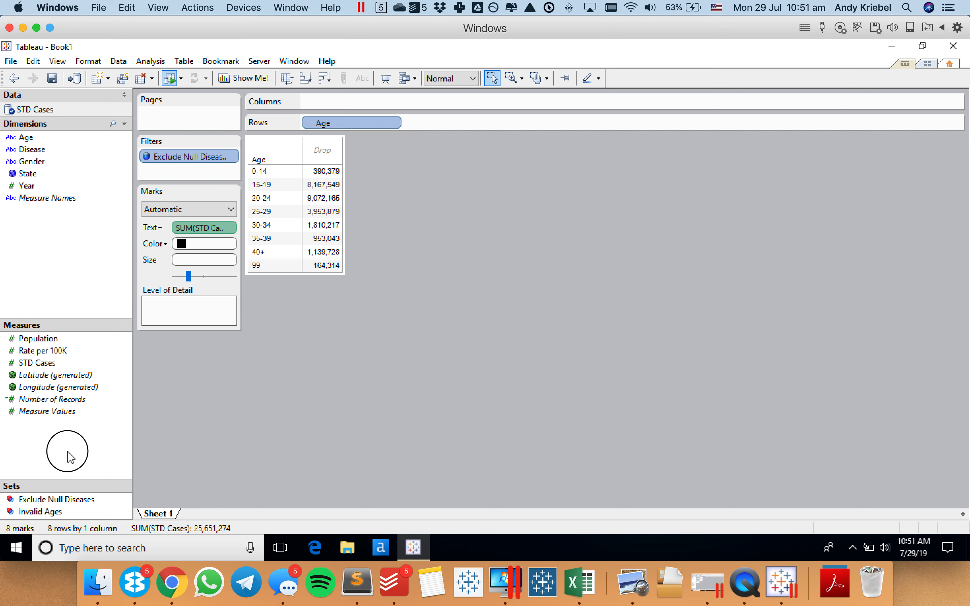
pyautogui.moveTo(68, 480); pyautogui.dragTo(190, 173)
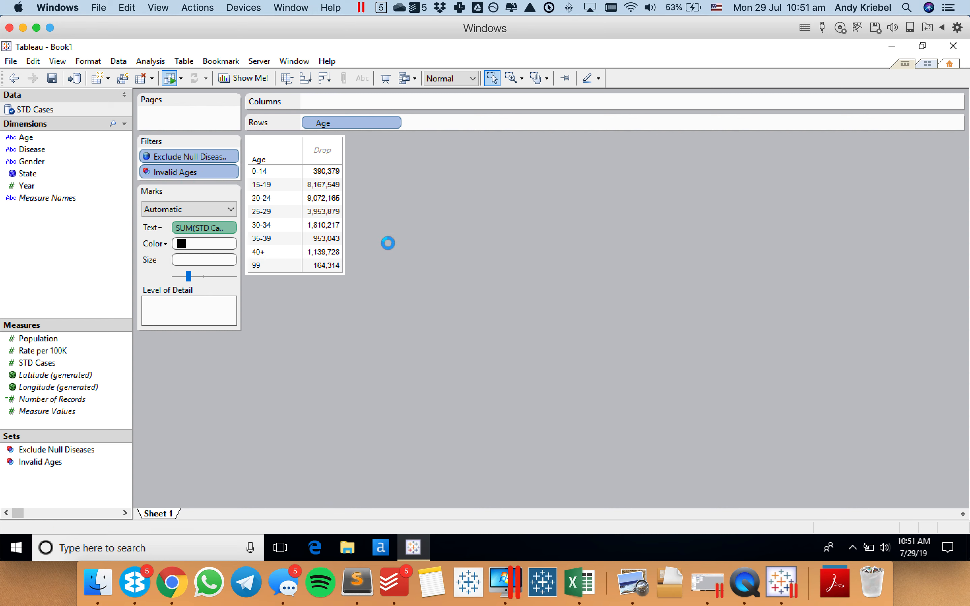
pyautogui.click(228, 172)
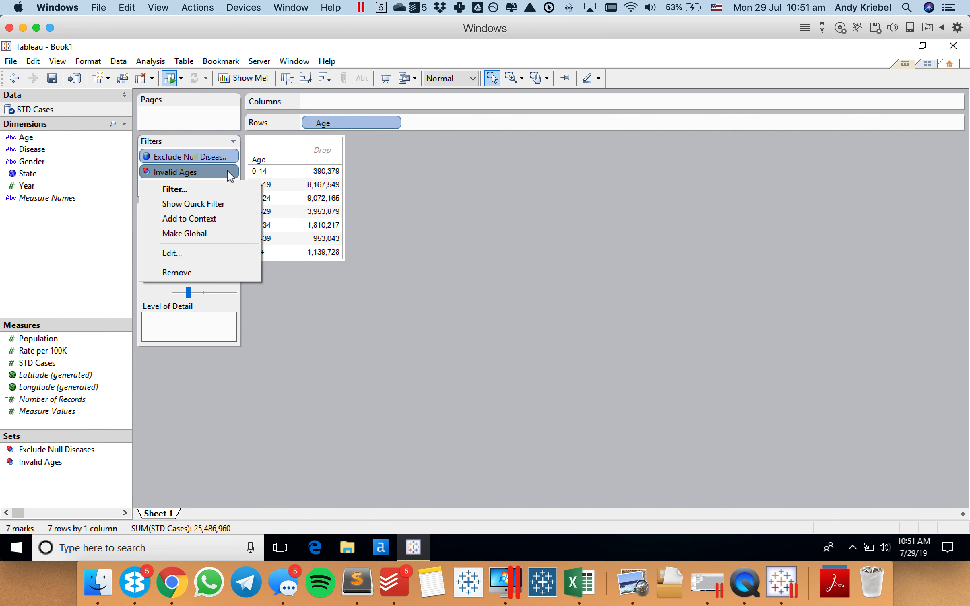
pyautogui.click(217, 231)
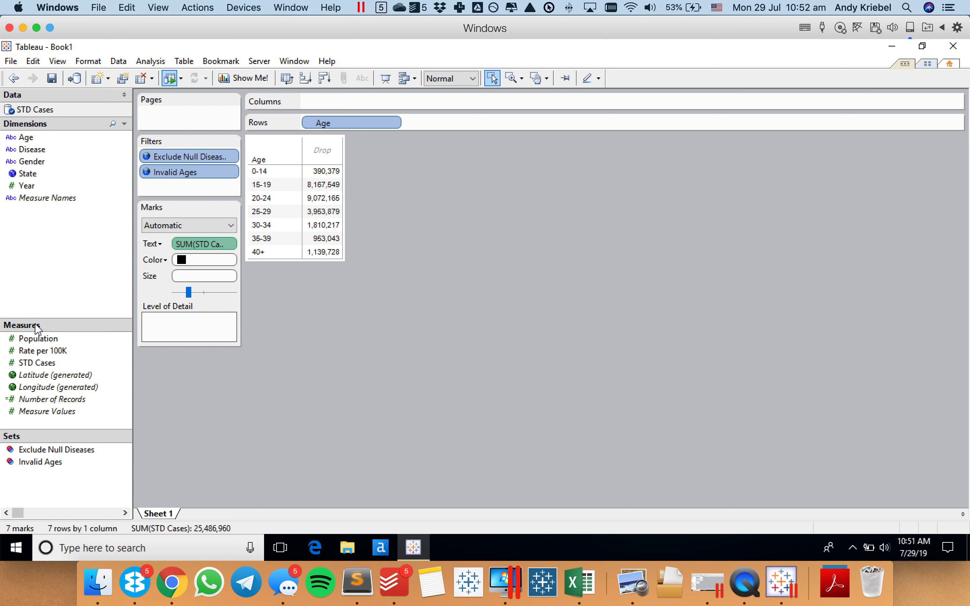
# Add Population and Rate per 100K to the age table alongside STD Cases, and inspect the Rate per 100K value for ages 15-19.
pyautogui.moveTo(38, 339); pyautogui.dragTo(328, 209)
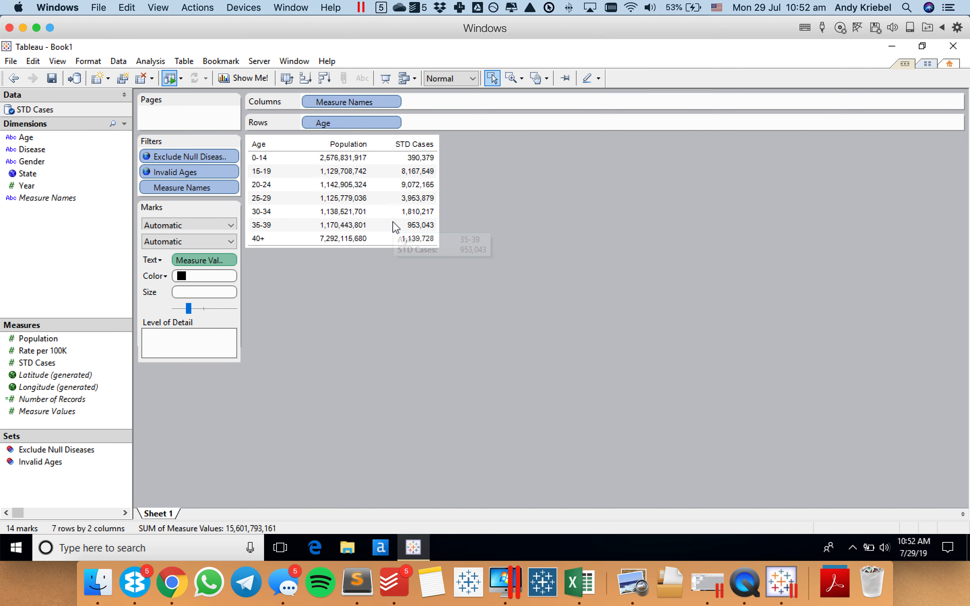
pyautogui.moveTo(40, 355); pyautogui.dragTo(204, 425)
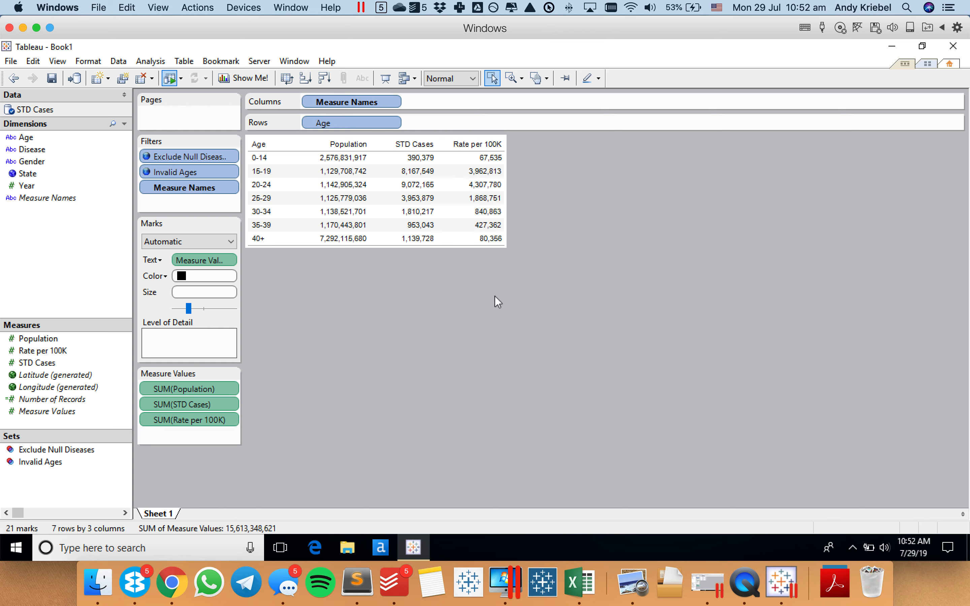
pyautogui.click(473, 172)
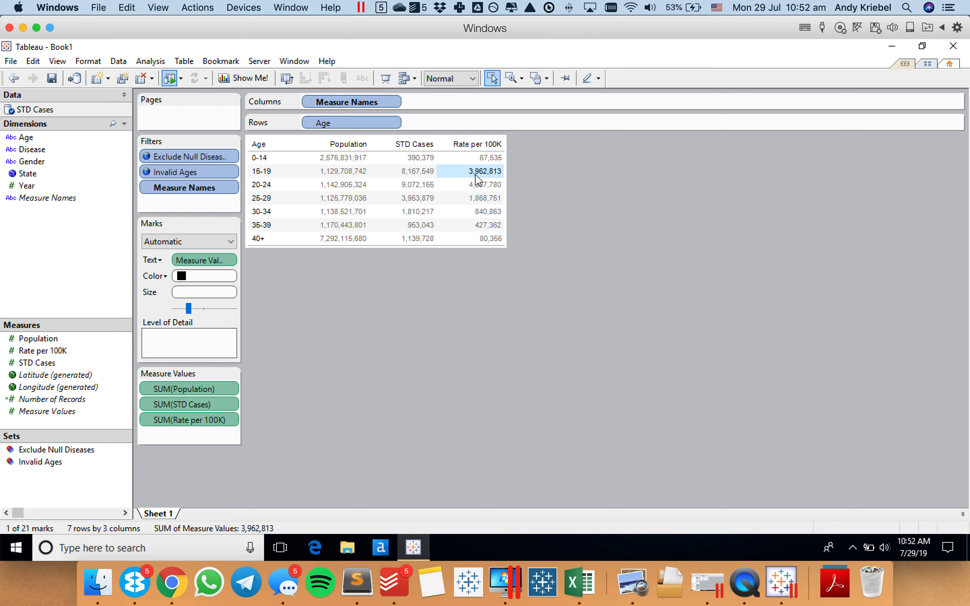
pyautogui.moveTo(481, 181)
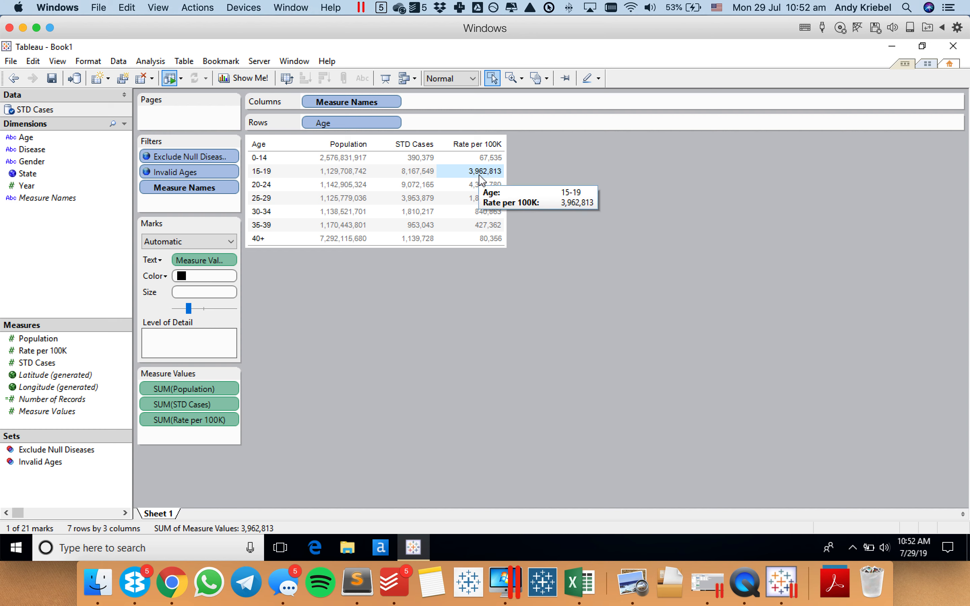
pyautogui.click(482, 181)
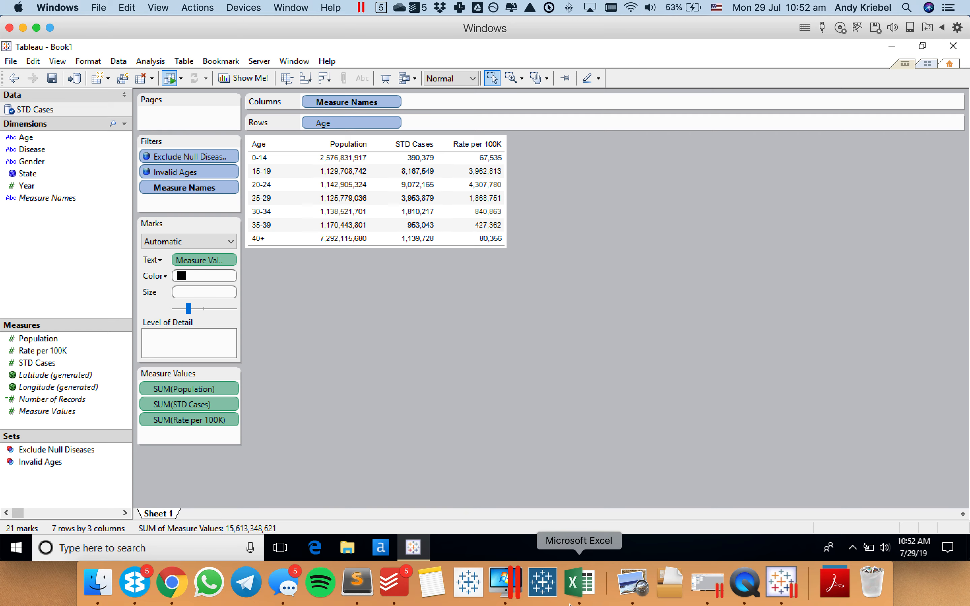
# Switch to the STD Cases file in Excel and examine the STD Cases, Population and Rate per 100K values in row 2.
pyautogui.click(574, 589)
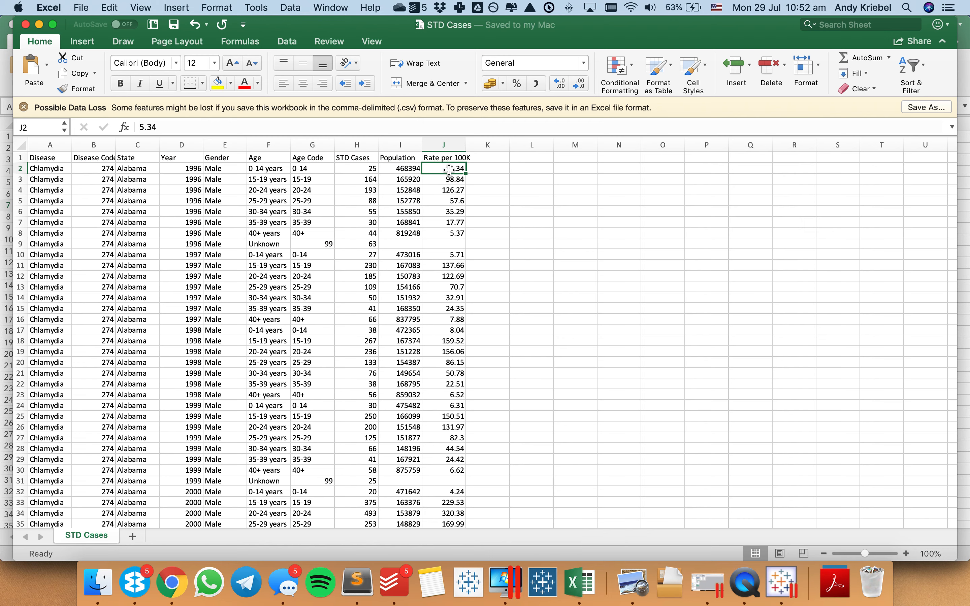
pyautogui.moveTo(376, 169); pyautogui.dragTo(445, 170)
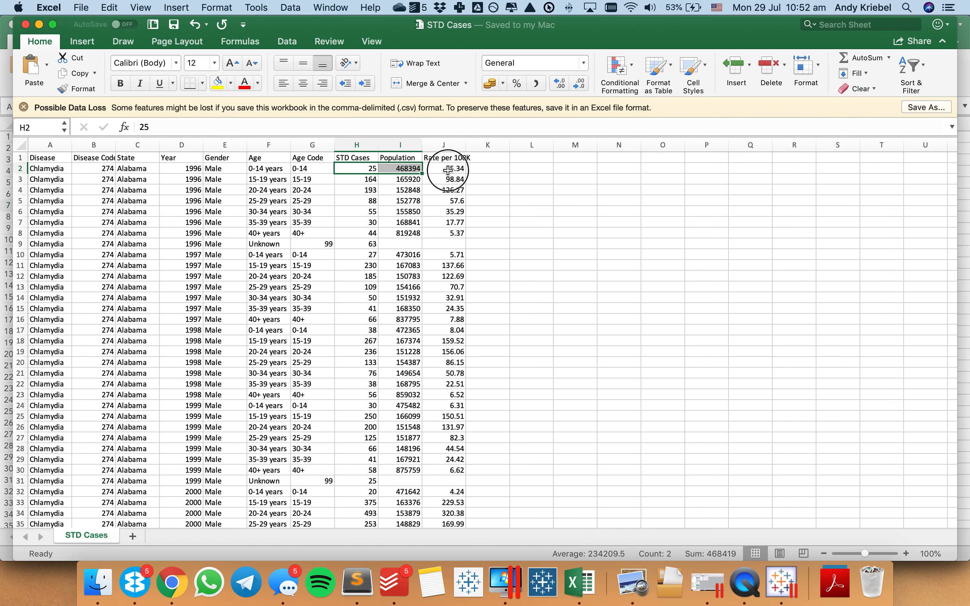
pyautogui.click(445, 169)
# Enter the formula =H2/(I2/100000) in cell K2 to recompute the rate per 100K.
pyautogui.click(485, 171)
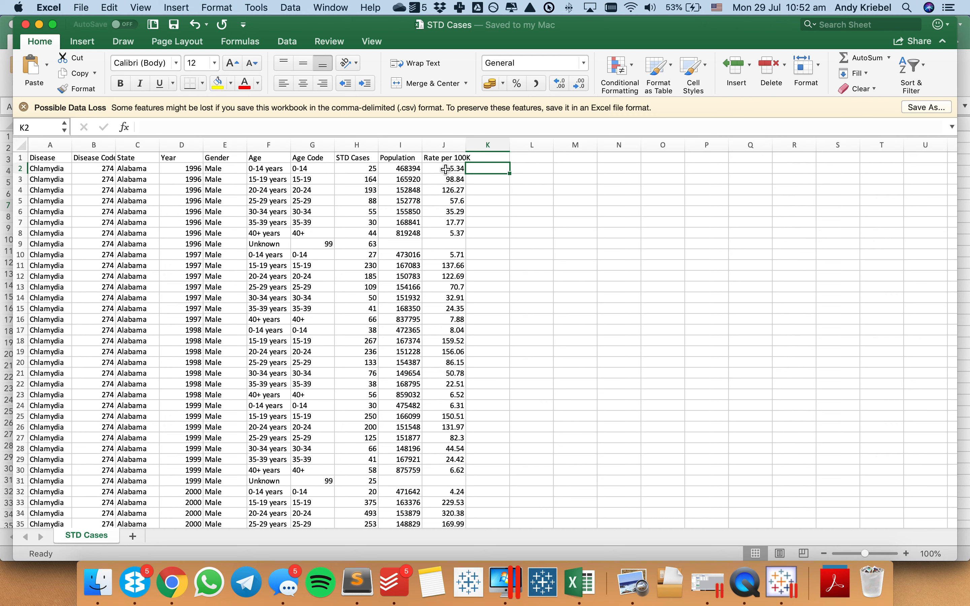
pyautogui.write('=')
pyautogui.press('Left')
pyautogui.press('Left')
pyautogui.press('Left')
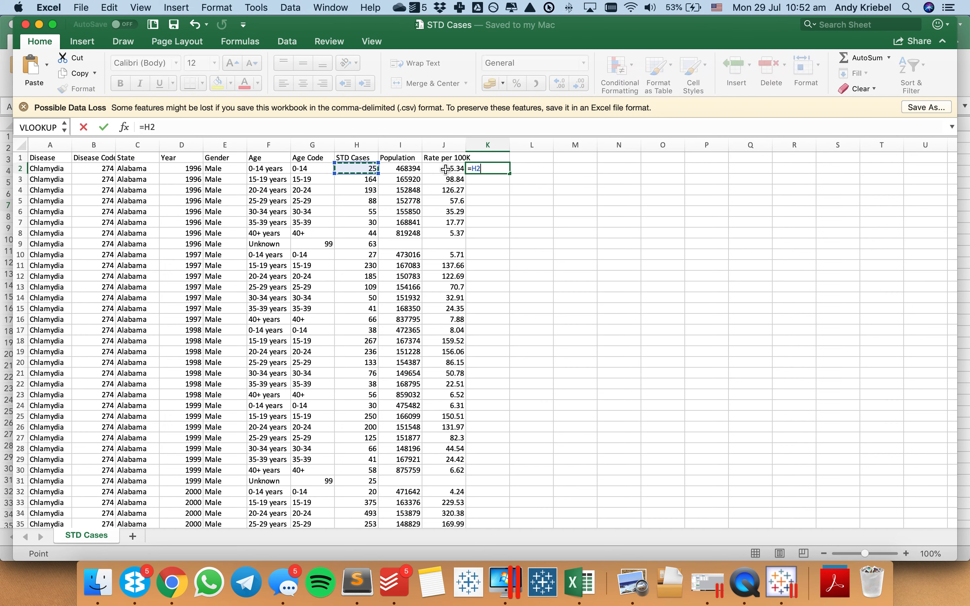
pyautogui.press('Left')
pyautogui.press('Right')
pyautogui.write('/(')
pyautogui.press('Left')
pyautogui.press('Left')
pyautogui.write('/')
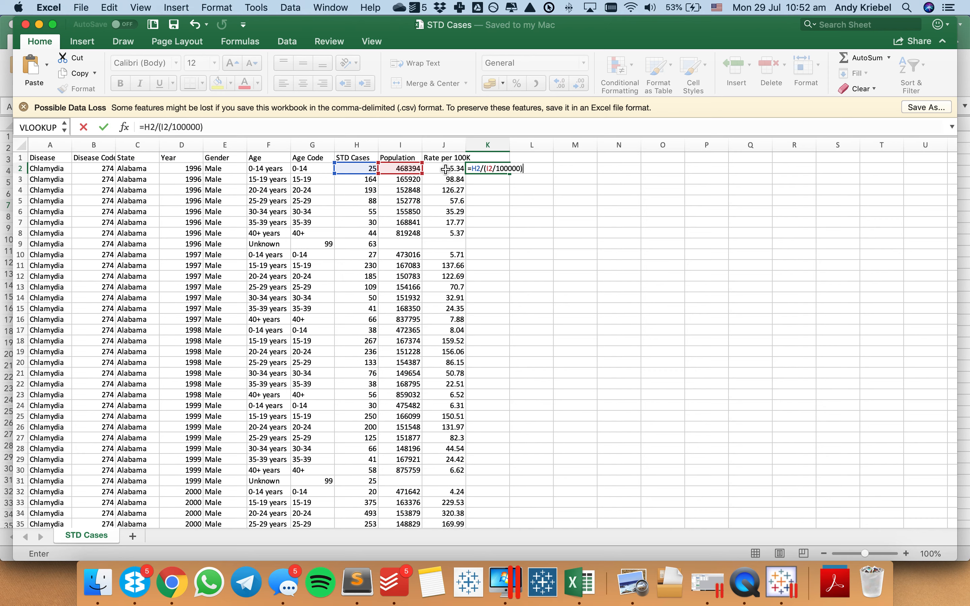
pyautogui.press('Return')
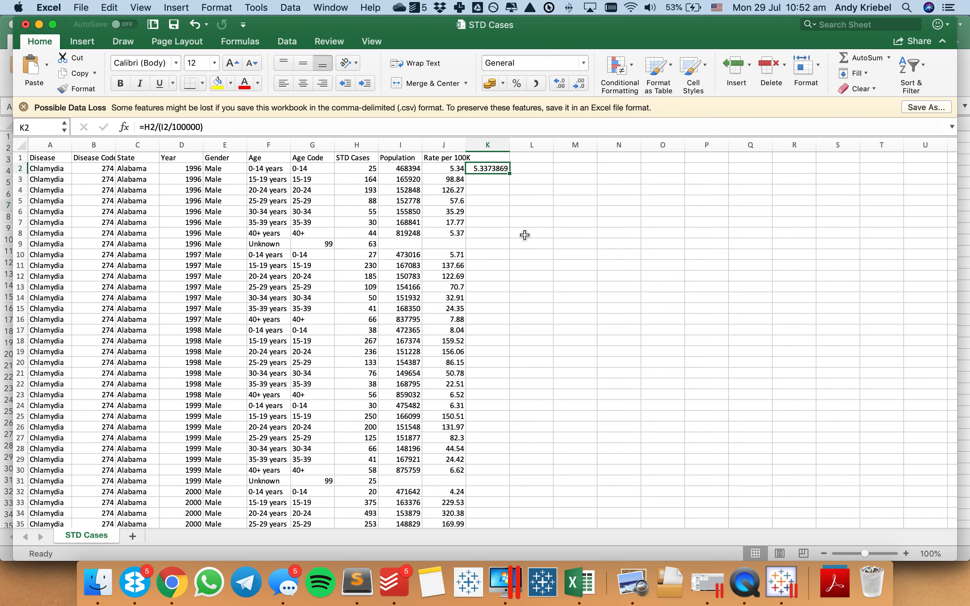
# Undo the test formula in cell K2 and switch back to Tableau.
pyautogui.press('super+z')
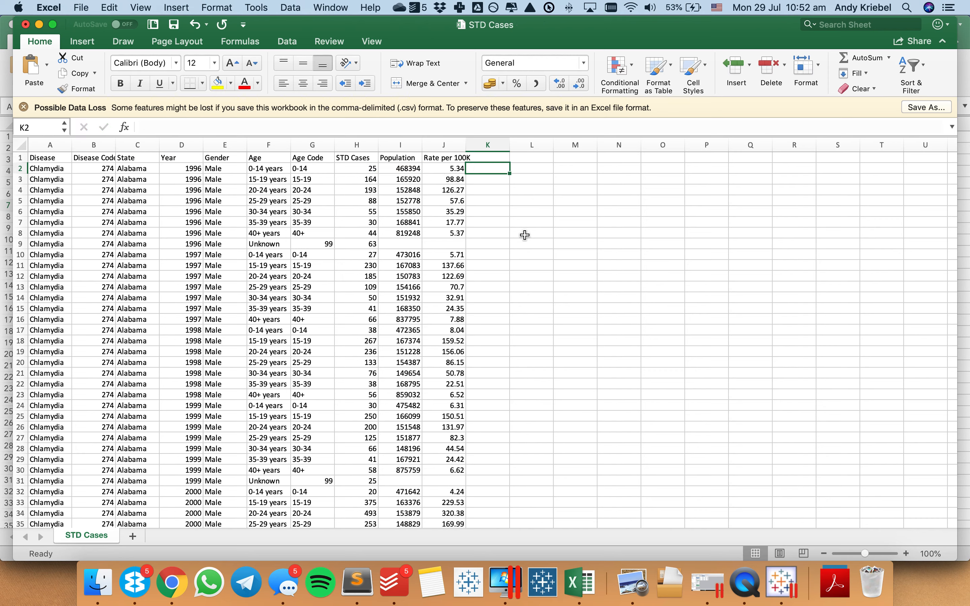
pyautogui.hotkey('ctrl', 'Right')
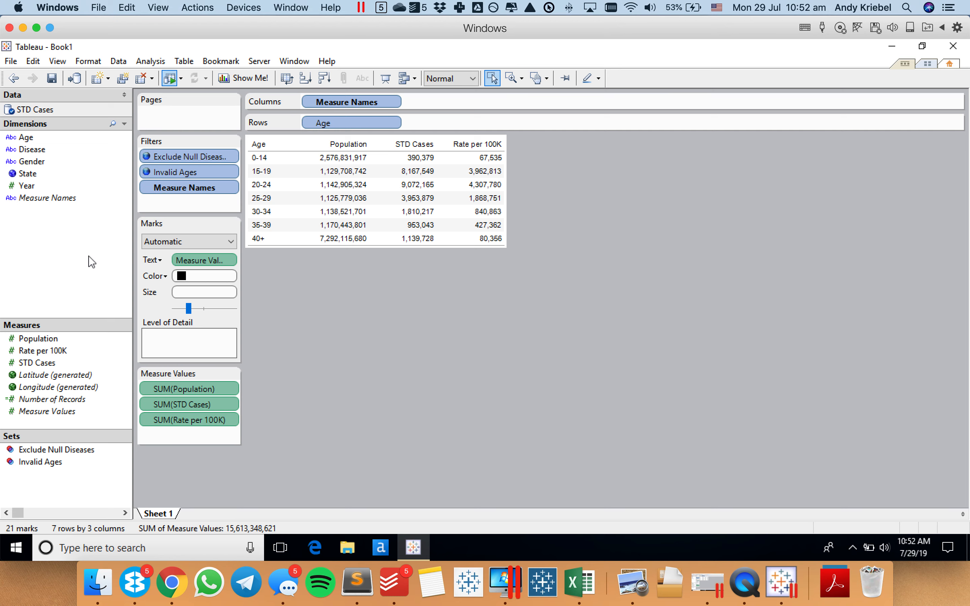
# Create a calculated field named "STD Rate" with the formula SUM([STD Cases])/(SUM([Population])/100000).
pyautogui.click(124, 124)
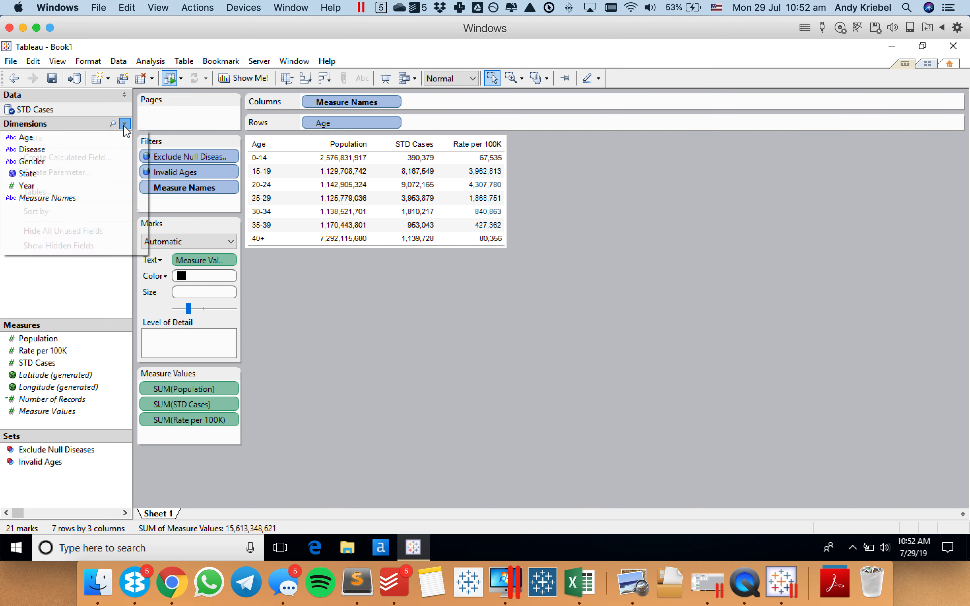
pyautogui.click(104, 157)
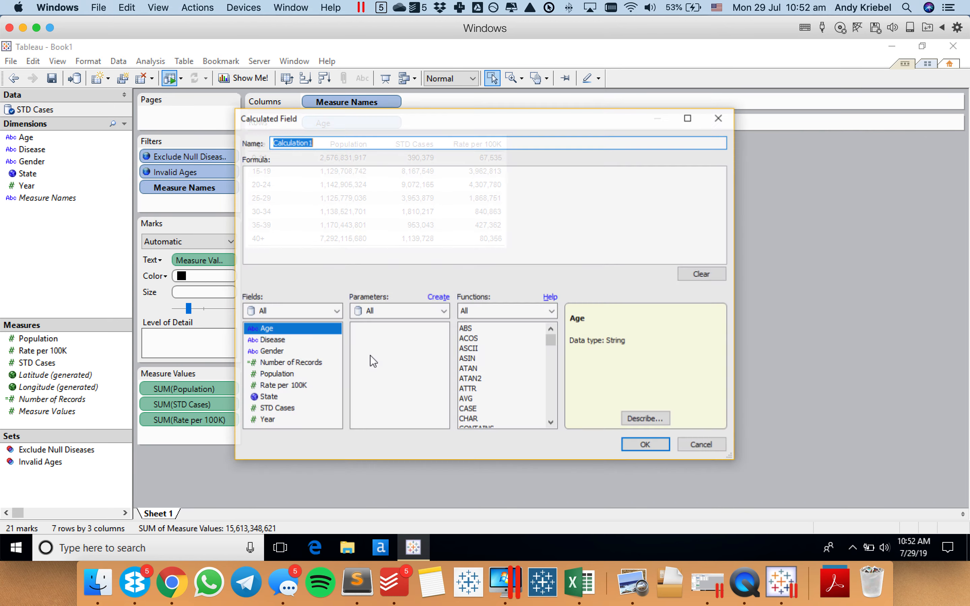
pyautogui.write('STD Rate')
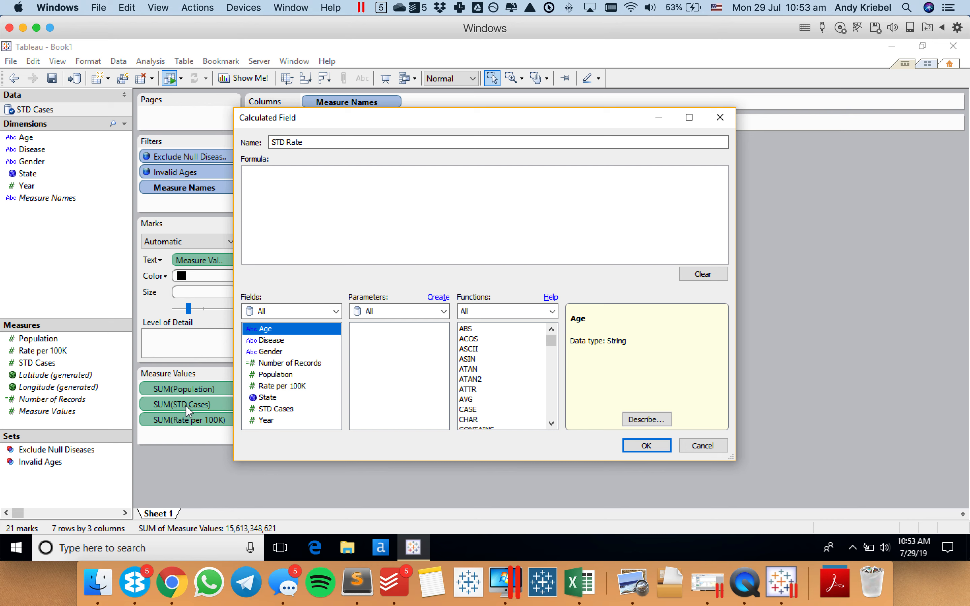
pyautogui.moveTo(184, 401); pyautogui.dragTo(335, 206)
pyautogui.write('SUM(')
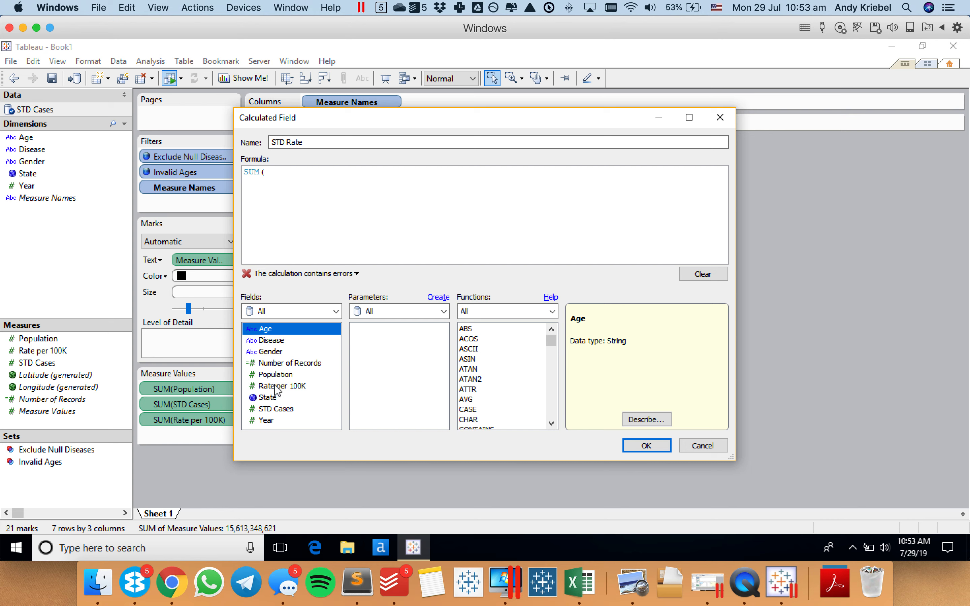
pyautogui.doubleClick(279, 409)
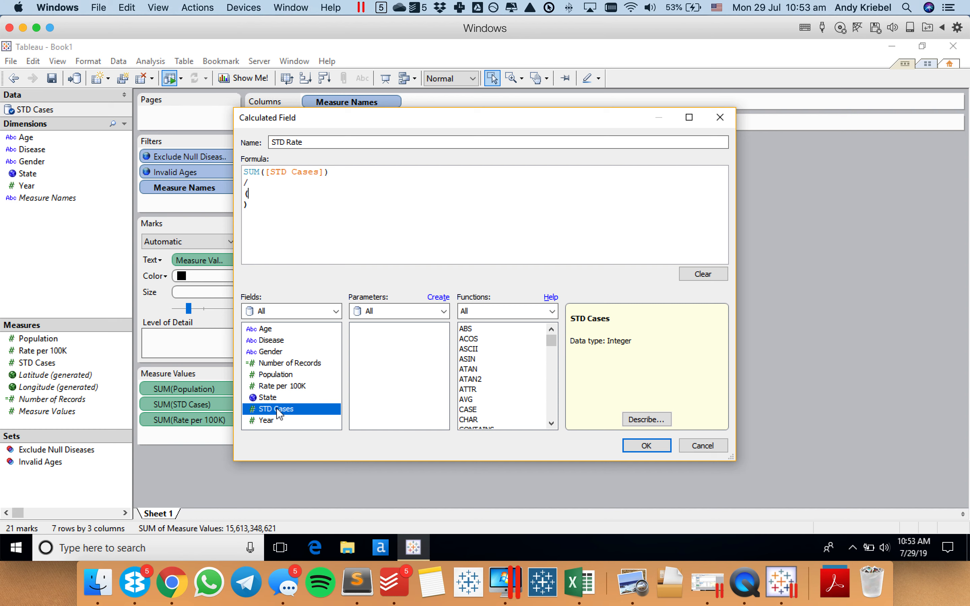
pyautogui.write('M(')
pyautogui.doubleClick(289, 375)
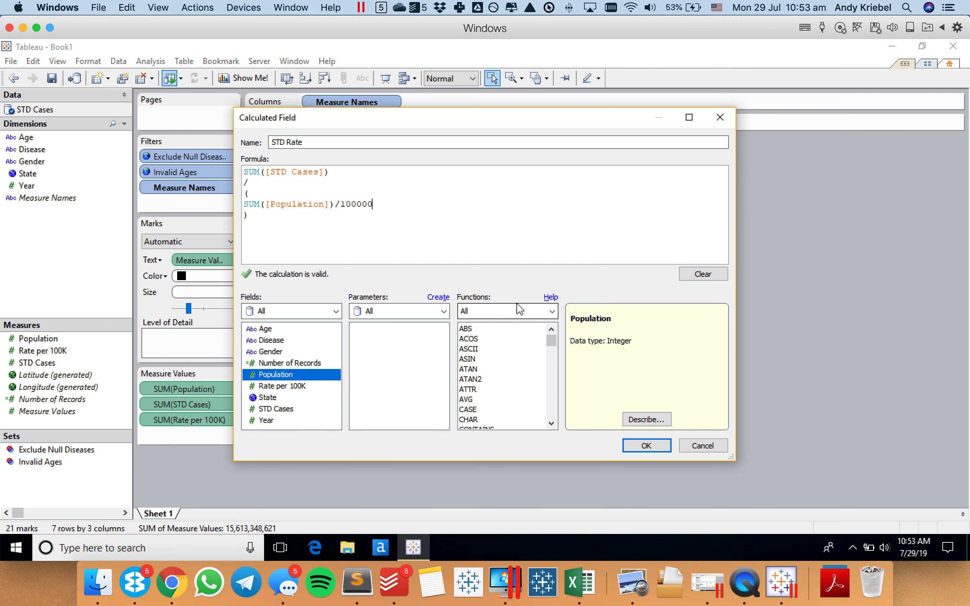
pyautogui.click(646, 445)
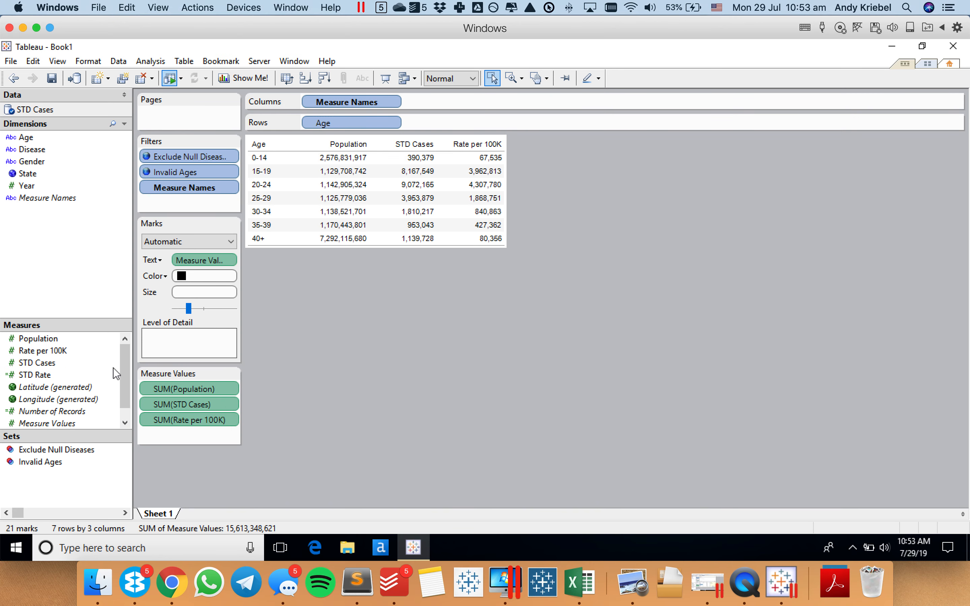
# Set the default number format of STD Rate to Number (Custom) with 1 decimal place, and add the field to the age table.
pyautogui.rightClick(38, 375)
pyautogui.moveTo(147, 333)
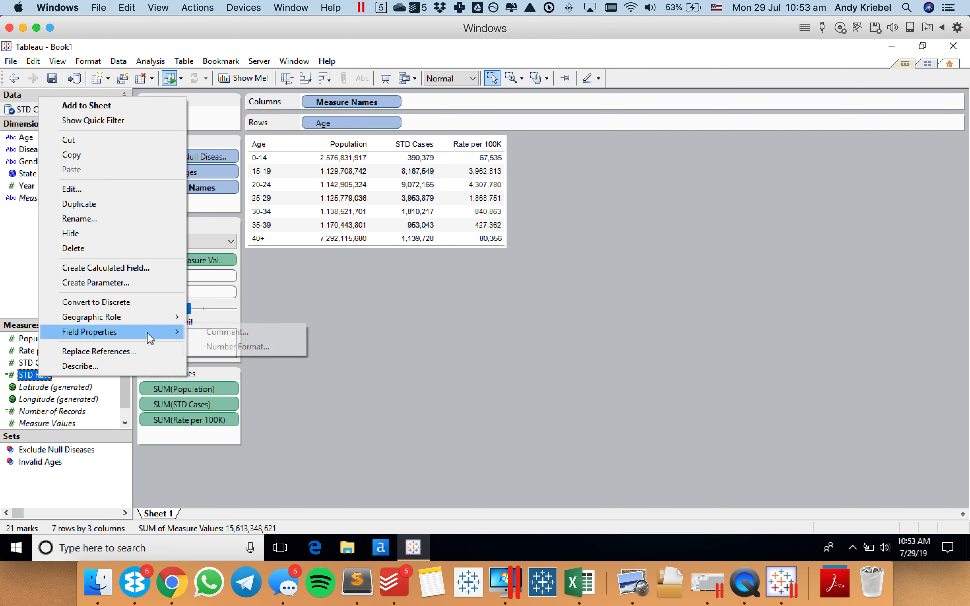
pyautogui.click(245, 347)
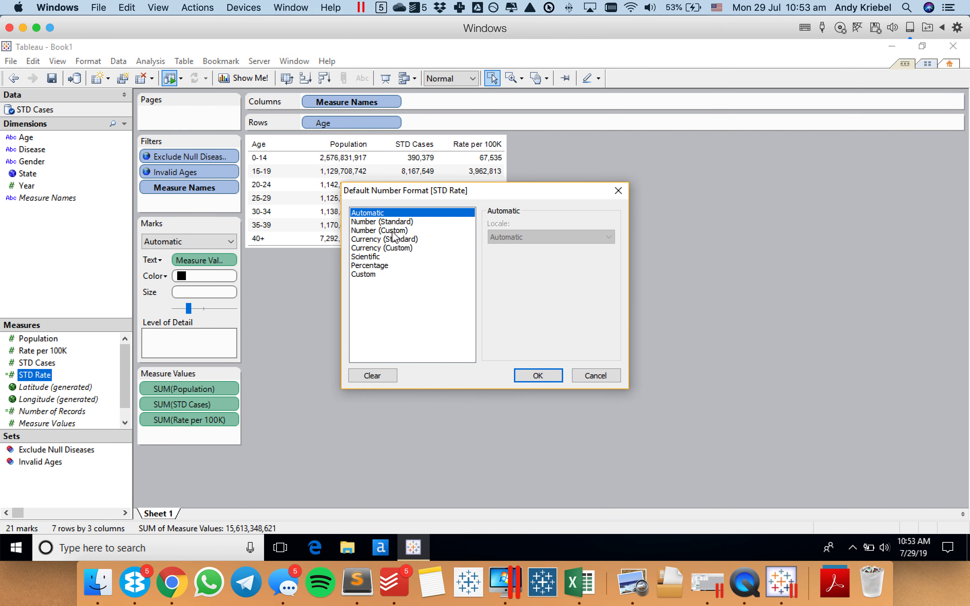
pyautogui.click(397, 231)
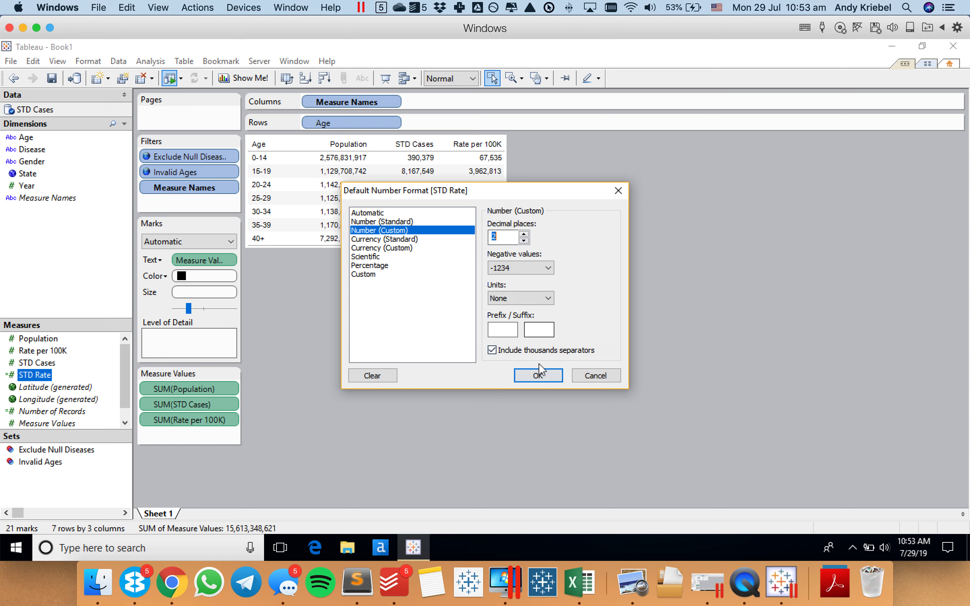
pyautogui.click(523, 241)
pyautogui.click(538, 376)
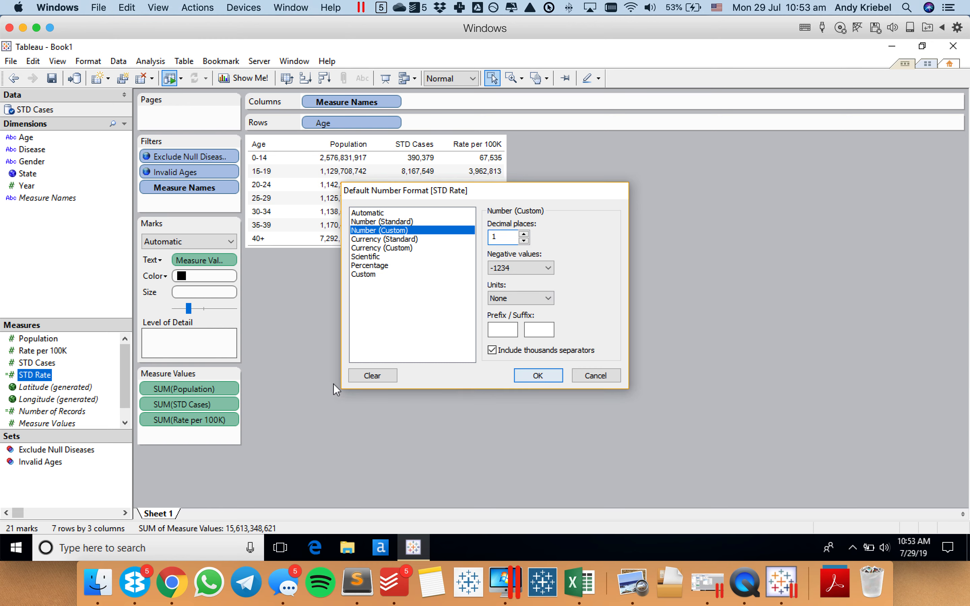
pyautogui.moveTo(33, 378); pyautogui.dragTo(181, 437)
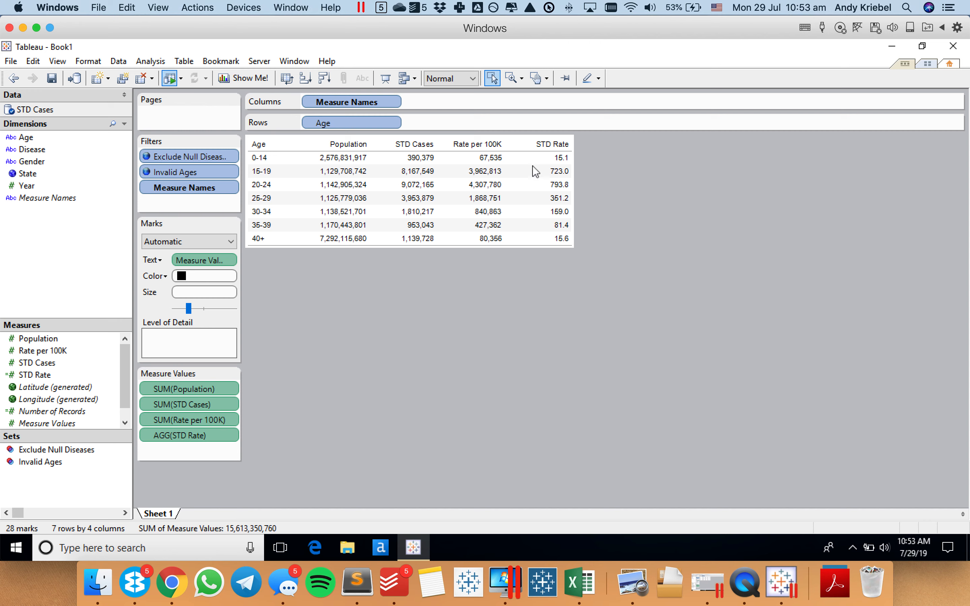
pyautogui.moveTo(546, 177)
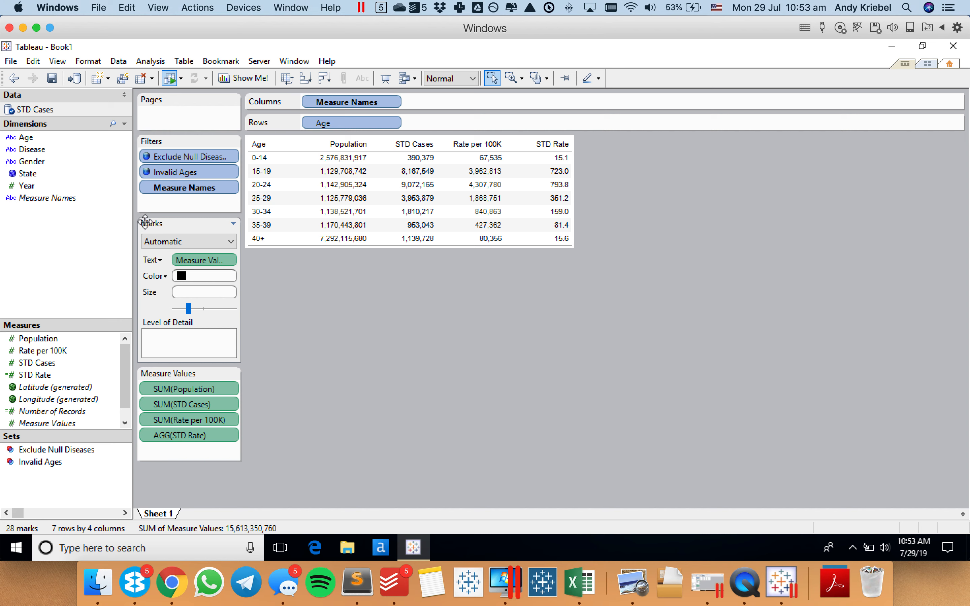
# Add a new worksheet and rename Sheet 1 as Age.
pyautogui.rightClick(169, 515)
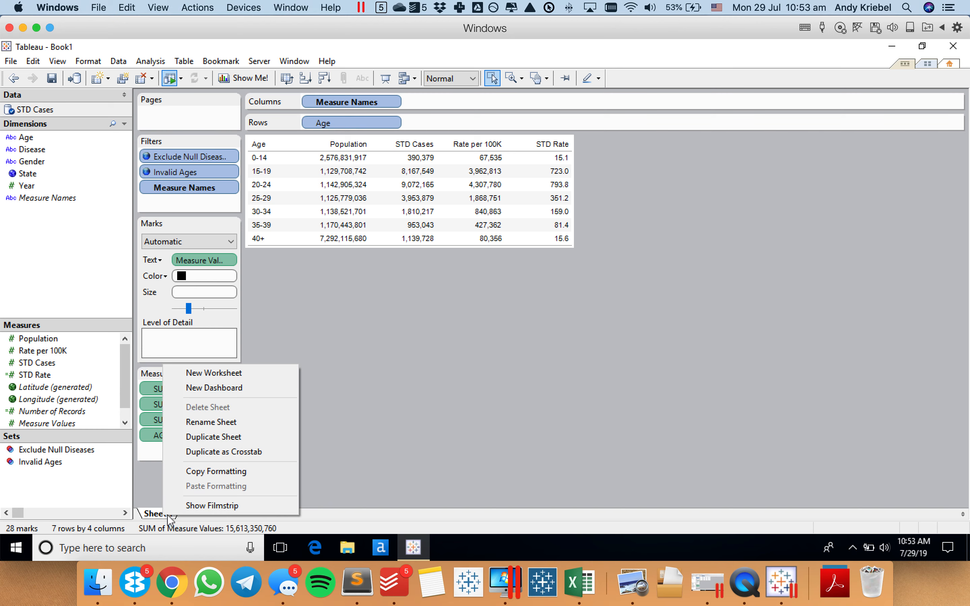
pyautogui.click(217, 373)
pyautogui.click(158, 515)
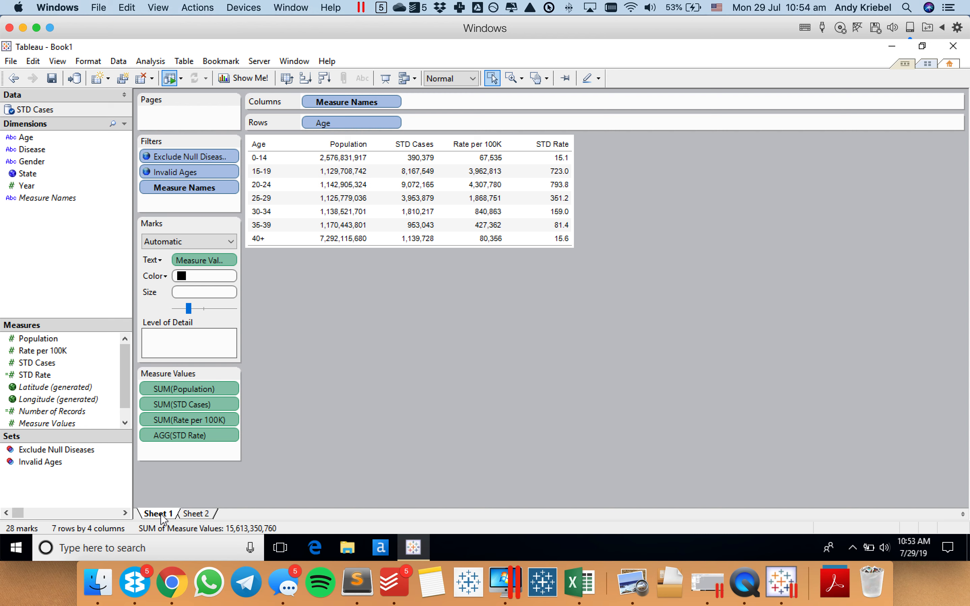
pyautogui.doubleClick(162, 513)
pyautogui.write('Age')
pyautogui.press('Return')
# Rename Sheet 2 as Where.
pyautogui.click(185, 514)
pyautogui.doubleClick(184, 515)
pyautogui.write('Where')
pyautogui.press('Return')
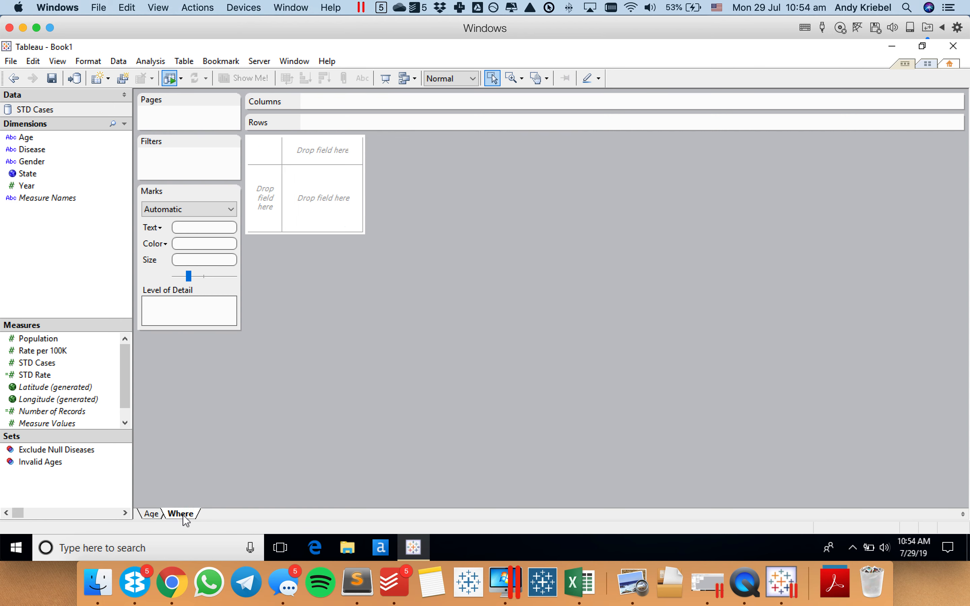
# Plot State as a map on the Where sheet and dismiss the map retrieval warning.
pyautogui.click(35, 173)
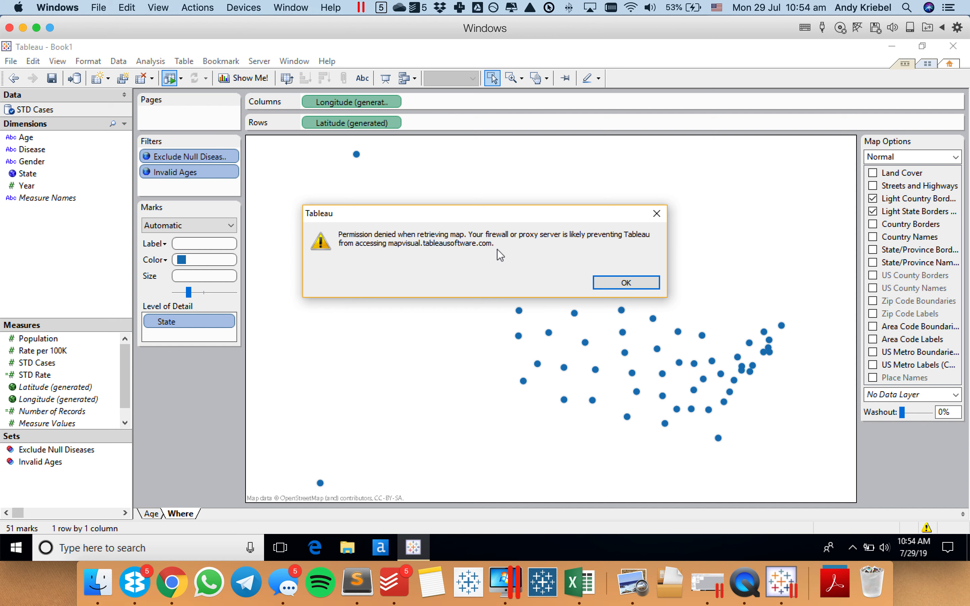
pyautogui.click(632, 288)
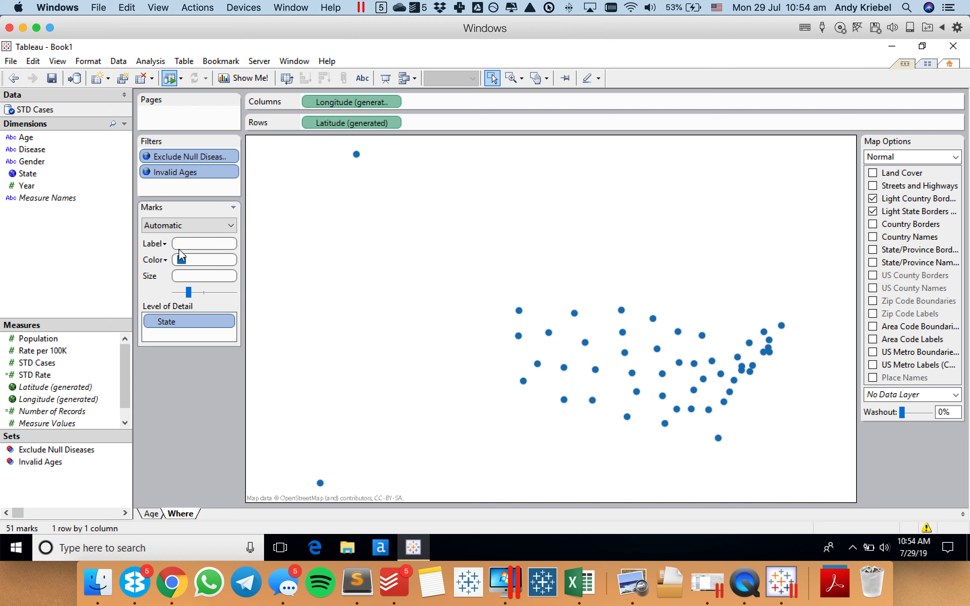
# Try the Circle and Square mark types on the state map and return the marks to Automatic.
pyautogui.click(171, 226)
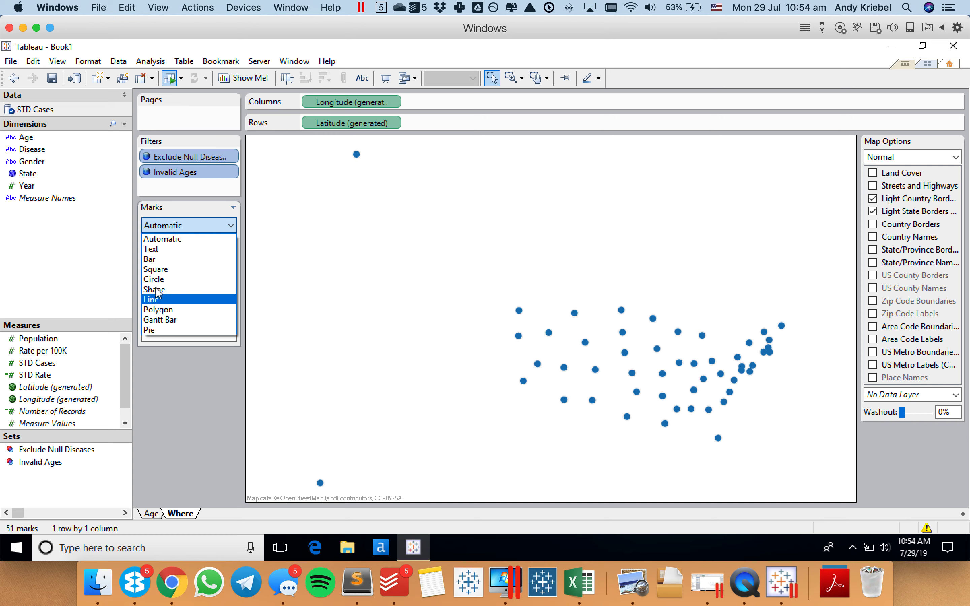
pyautogui.click(158, 280)
pyautogui.click(162, 226)
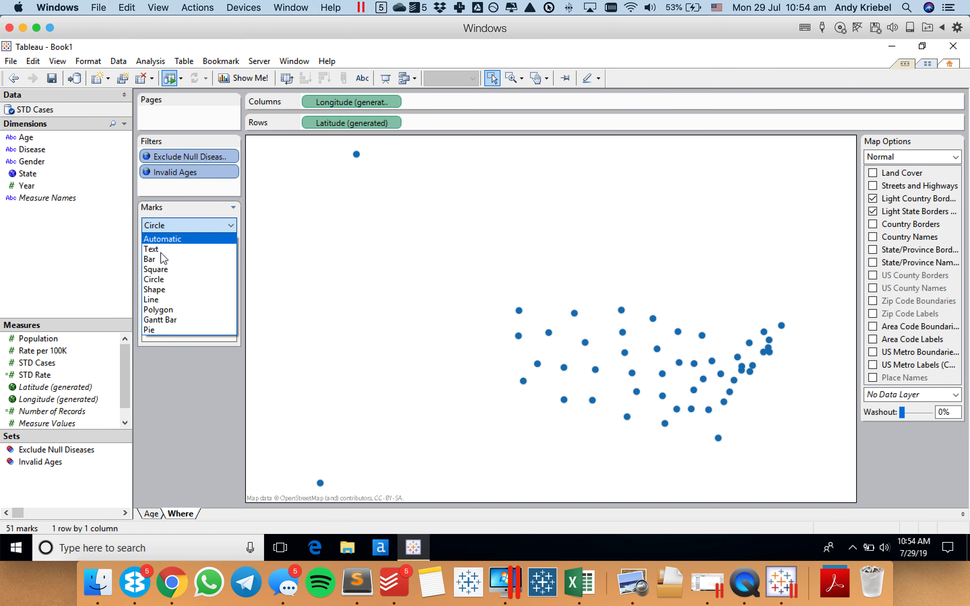
pyautogui.press('Escape')
pyautogui.click(161, 225)
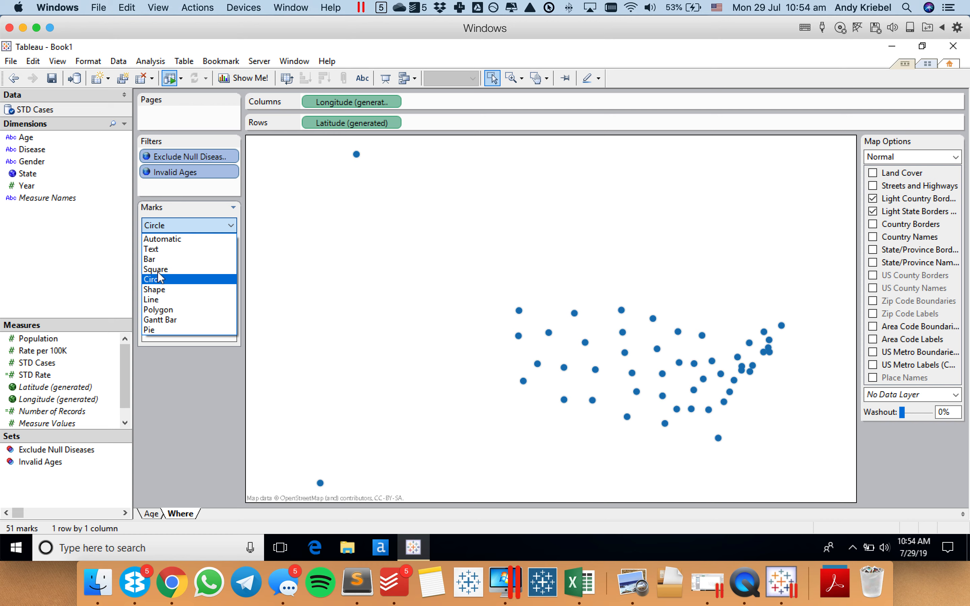
pyautogui.click(160, 269)
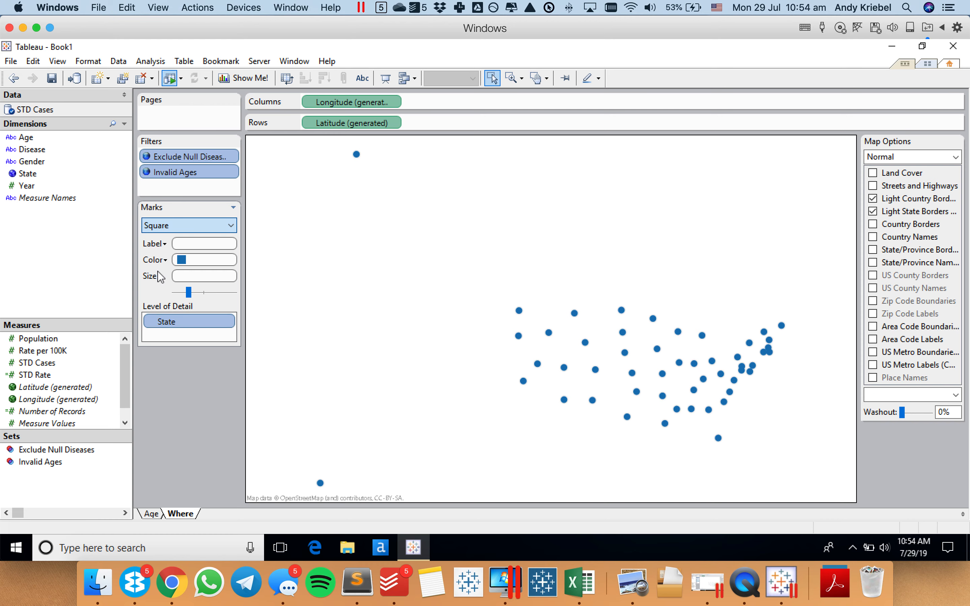
pyautogui.click(161, 225)
pyautogui.click(161, 239)
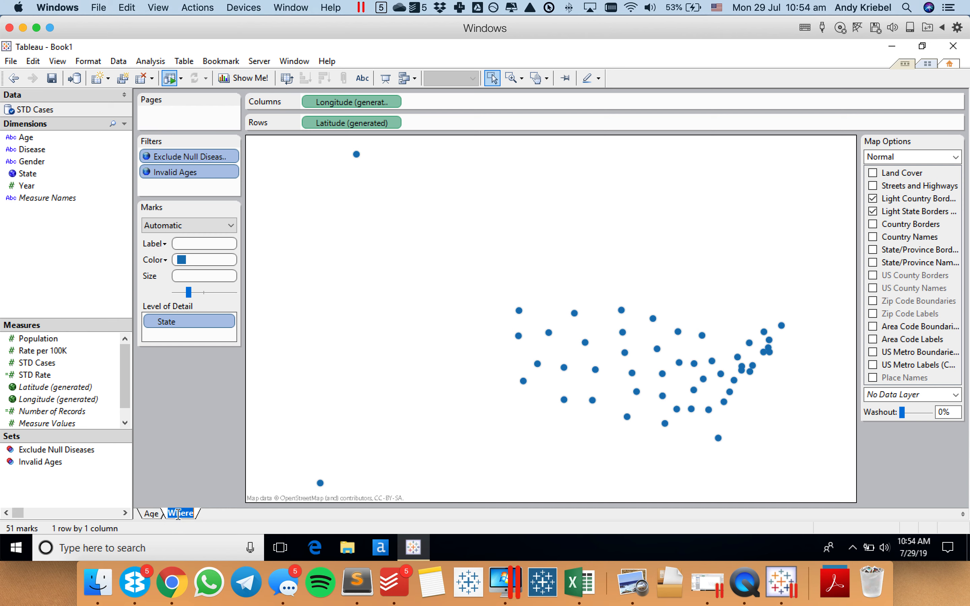
# Rename the Where sheet as Dot Map and open the STD Cases data connection for editing.
pyautogui.write('Dot Map')
pyautogui.rightClick(38, 110)
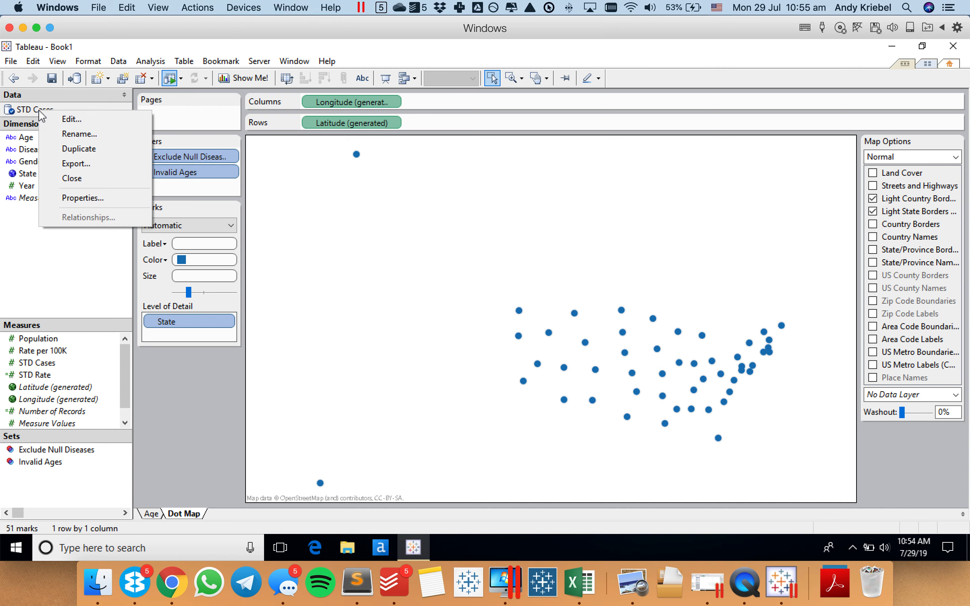
pyautogui.click(64, 121)
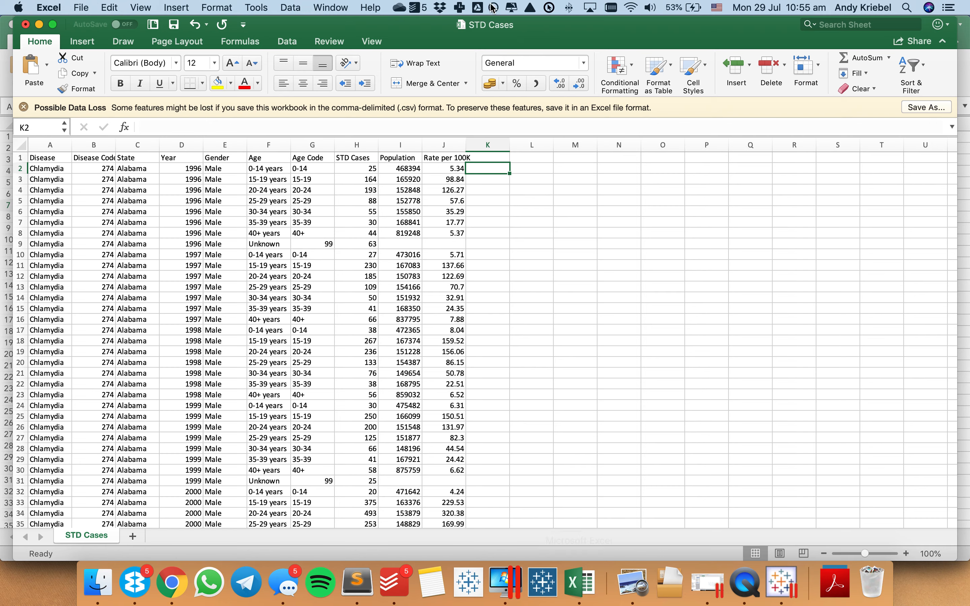
# Switch to the Hexbin template workbook in Excel, examine its State, Column and Row fields, and return to Tableau.
pyautogui.click(331, 7)
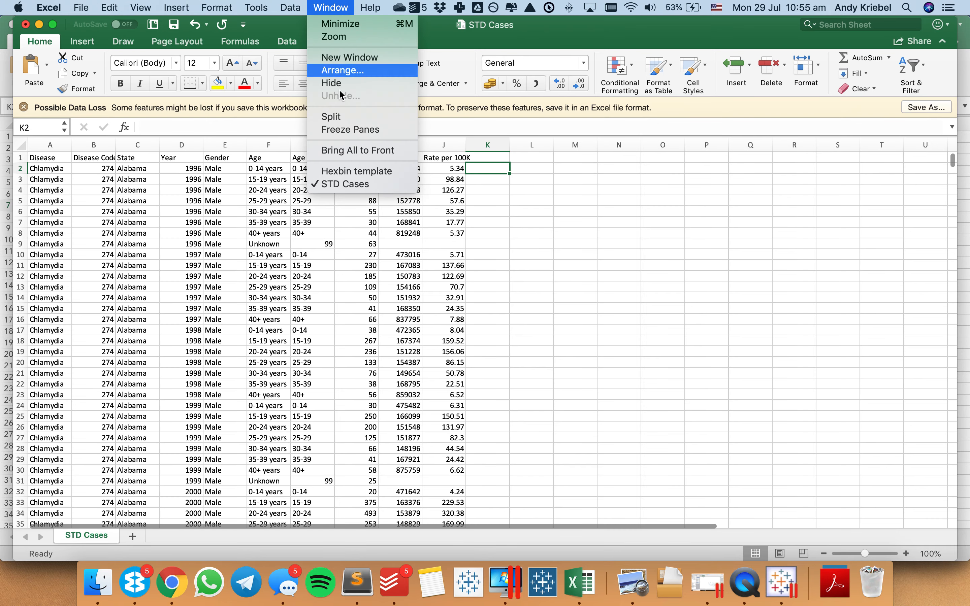
pyautogui.click(350, 173)
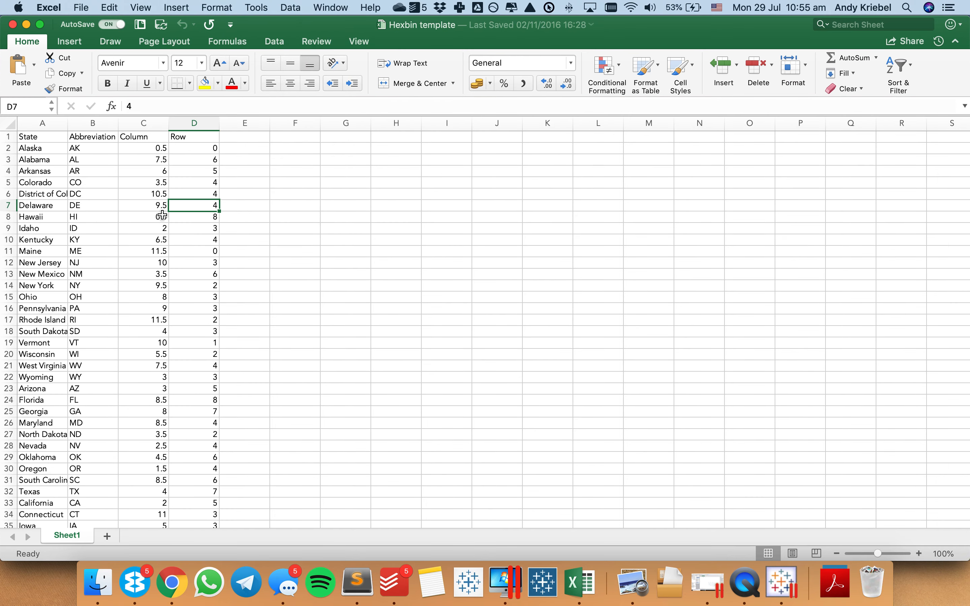
pyautogui.click(41, 148)
pyautogui.moveTo(144, 122); pyautogui.dragTo(204, 120)
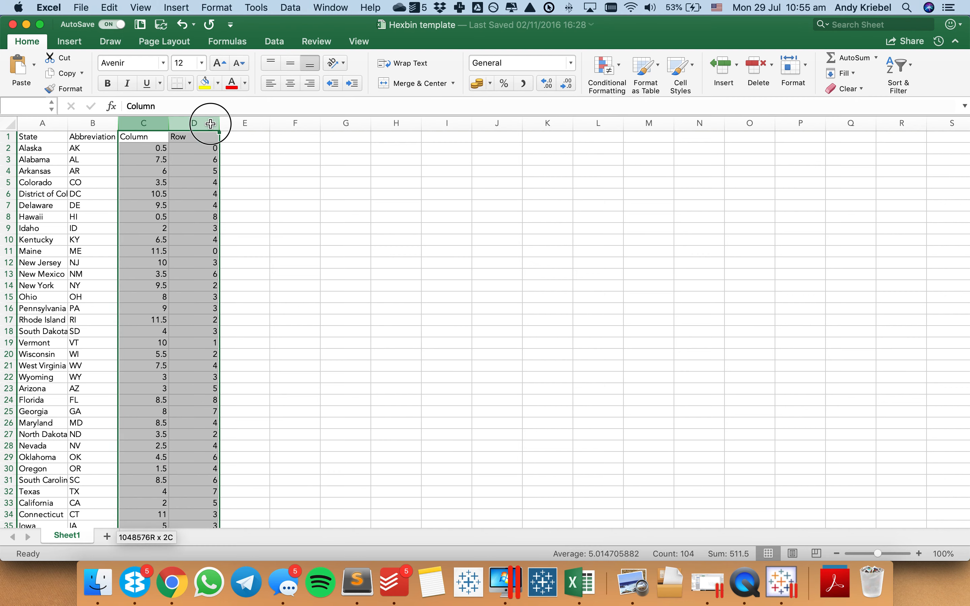
pyautogui.click(50, 136)
pyautogui.press('super+Tab')
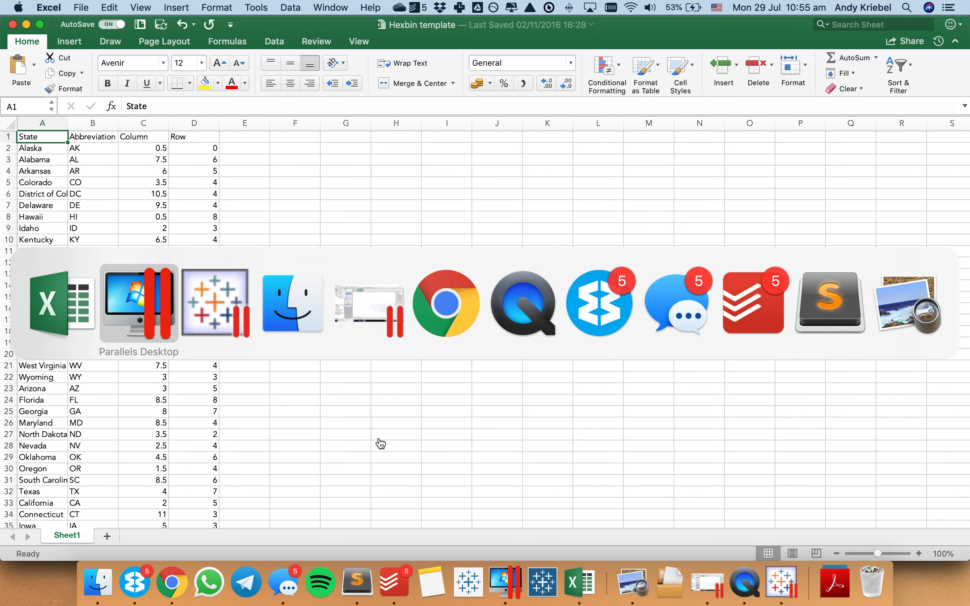
pyautogui.press('super+Tab')
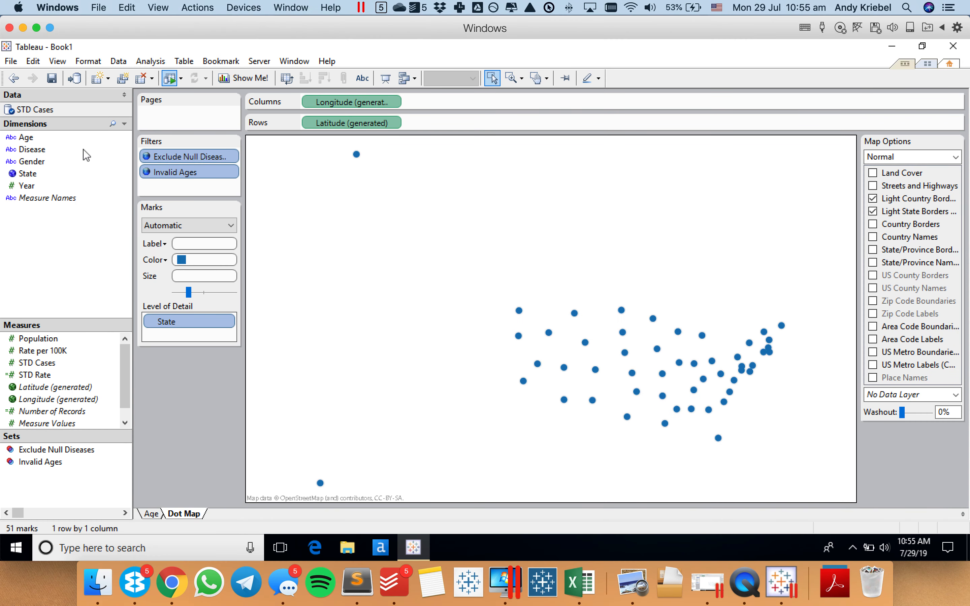
# Edit the STD Cases connection to use Multiple Tables and start adding a new table.
pyautogui.rightClick(45, 113)
pyautogui.click(58, 123)
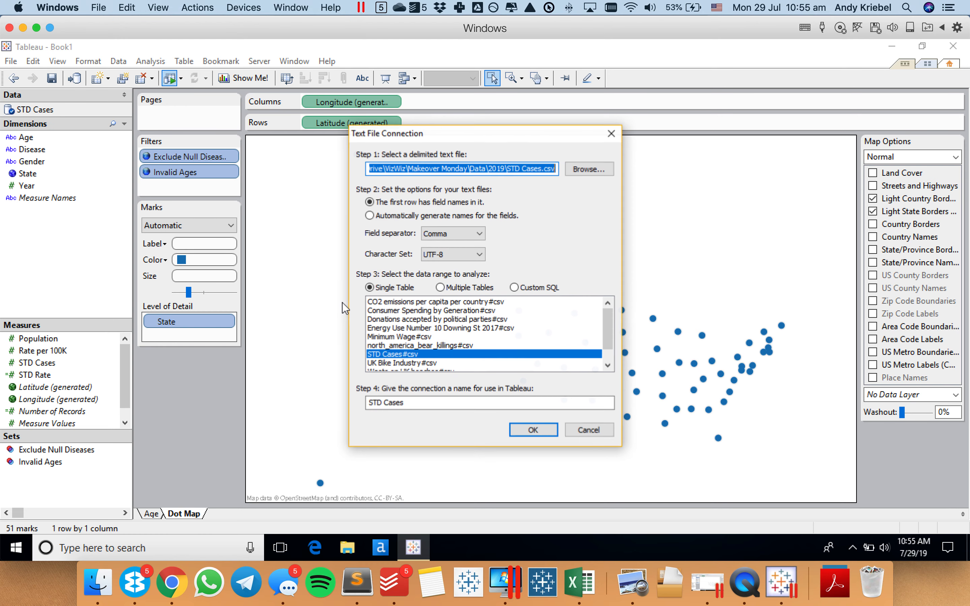
pyautogui.click(475, 289)
pyautogui.click(423, 364)
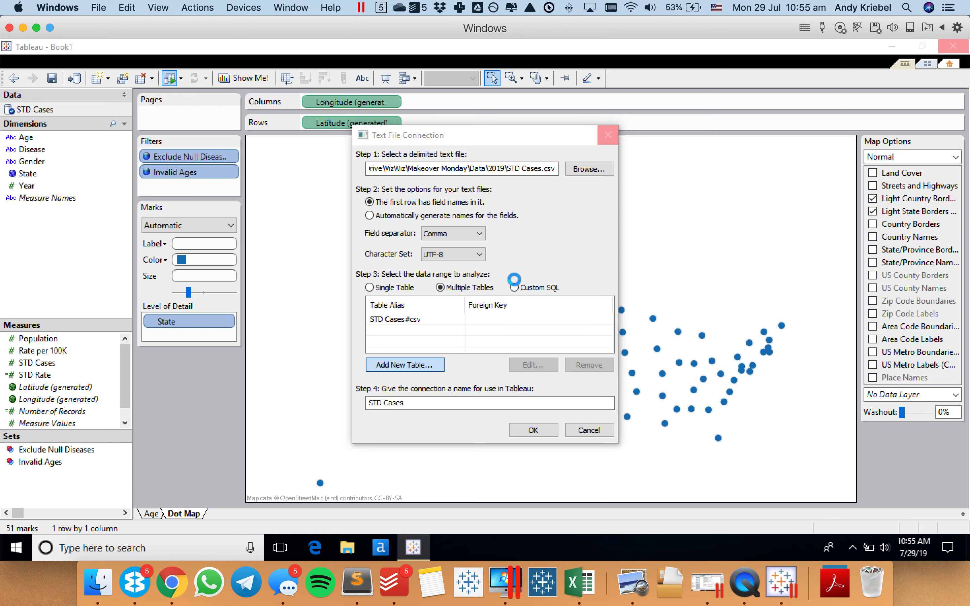
# Check the State values in the Hexbin template workbook in Excel and return to Tableau.
pyautogui.click(580, 583)
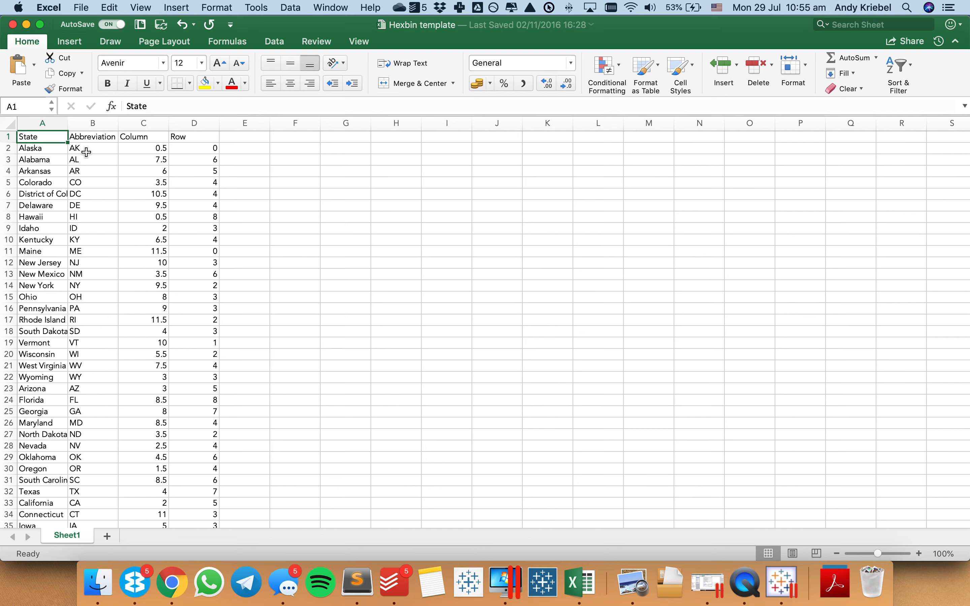
pyautogui.click(46, 151)
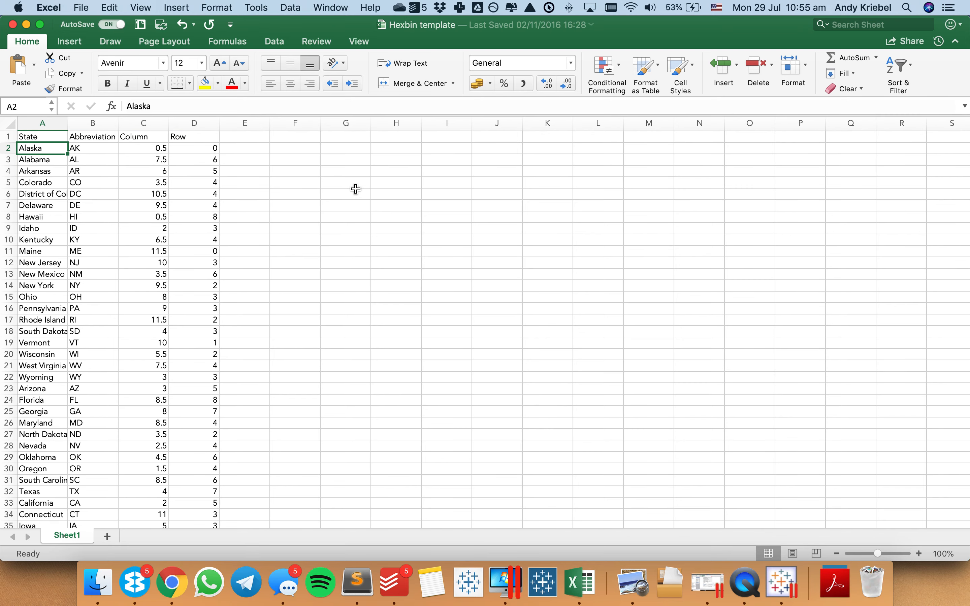
pyautogui.press('super+Tab')
pyautogui.press('super+Tab')
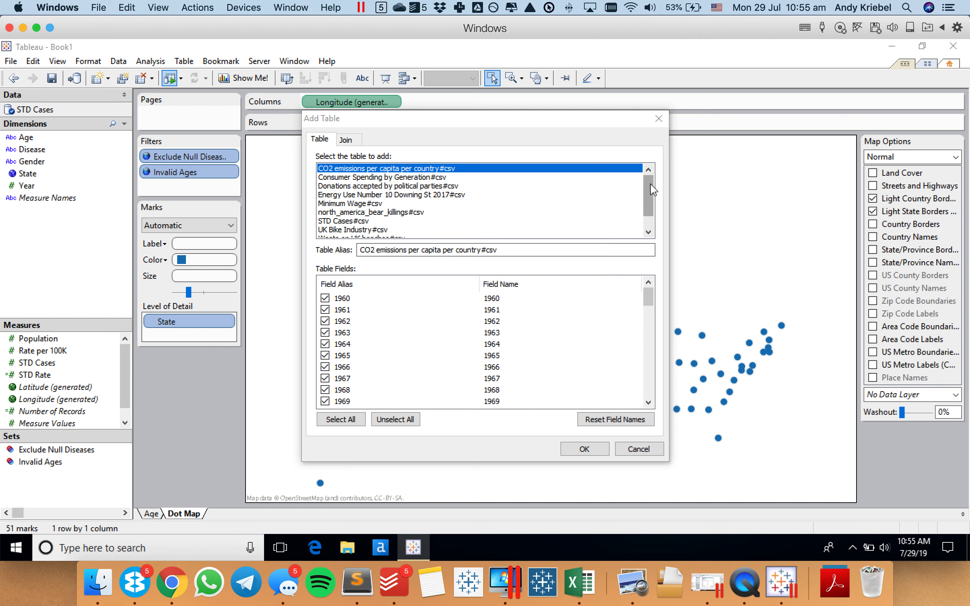
# Review the join settings for the new table and look through the available tables for the Hexbin template.
pyautogui.click(345, 140)
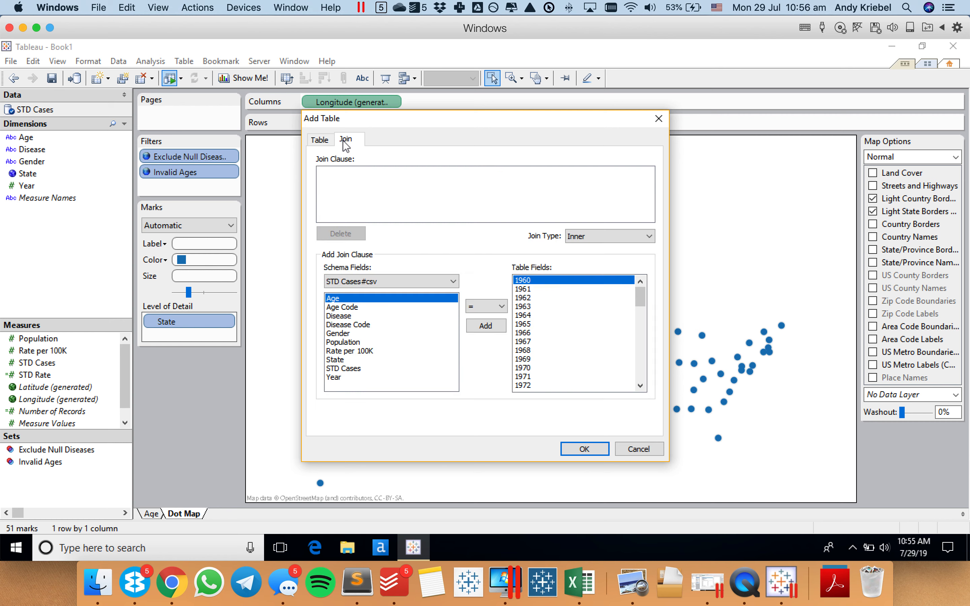
pyautogui.click(321, 143)
pyautogui.moveTo(647, 190)
pyautogui.mouseDown()
pyautogui.moveTo(648, 202)
pyautogui.moveTo(649, 178)
pyautogui.mouseUp()
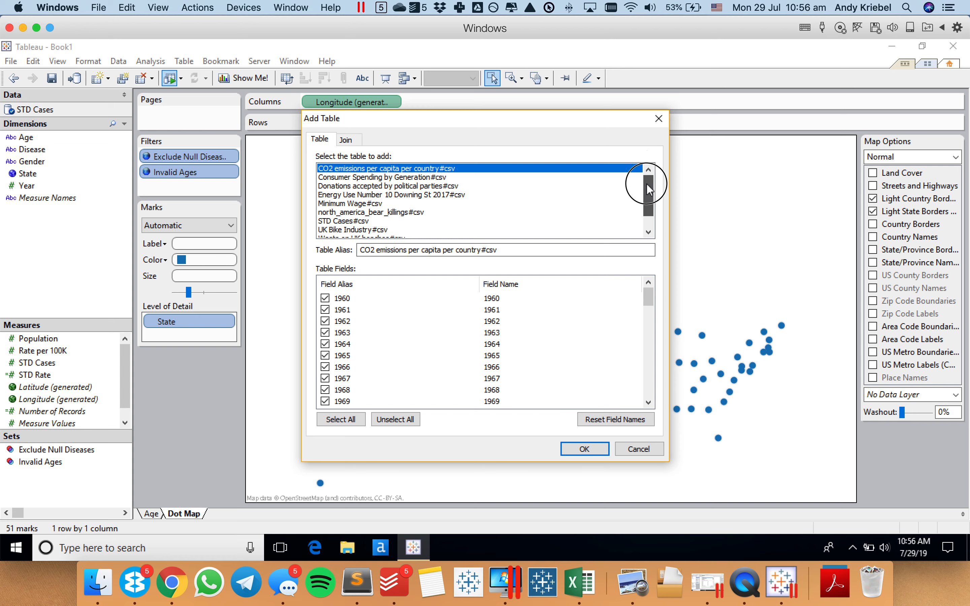
pyautogui.doubleClick(648, 232)
pyautogui.moveTo(648, 221); pyautogui.dragTo(654, 187)
# Switch to Excel, start saving a copy of the Hexbin template workbook, and browse to the Makeover Monday folder.
pyautogui.click(579, 589)
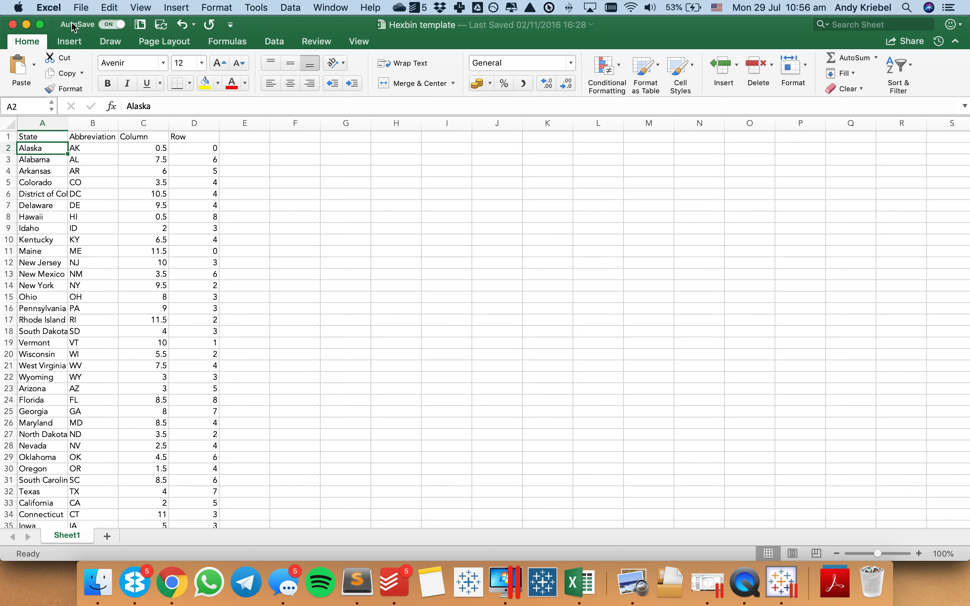
pyautogui.click(81, 8)
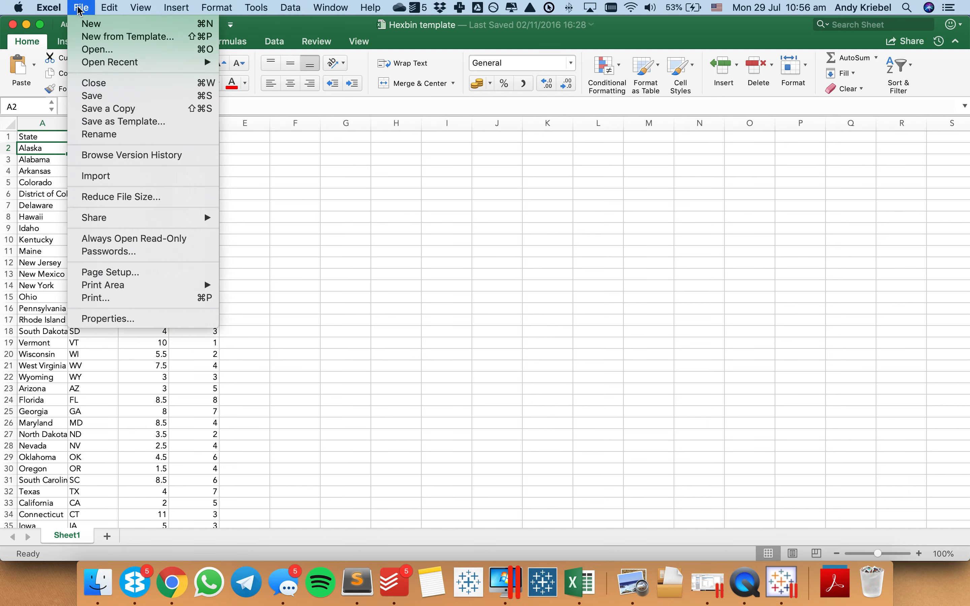
pyautogui.click(101, 108)
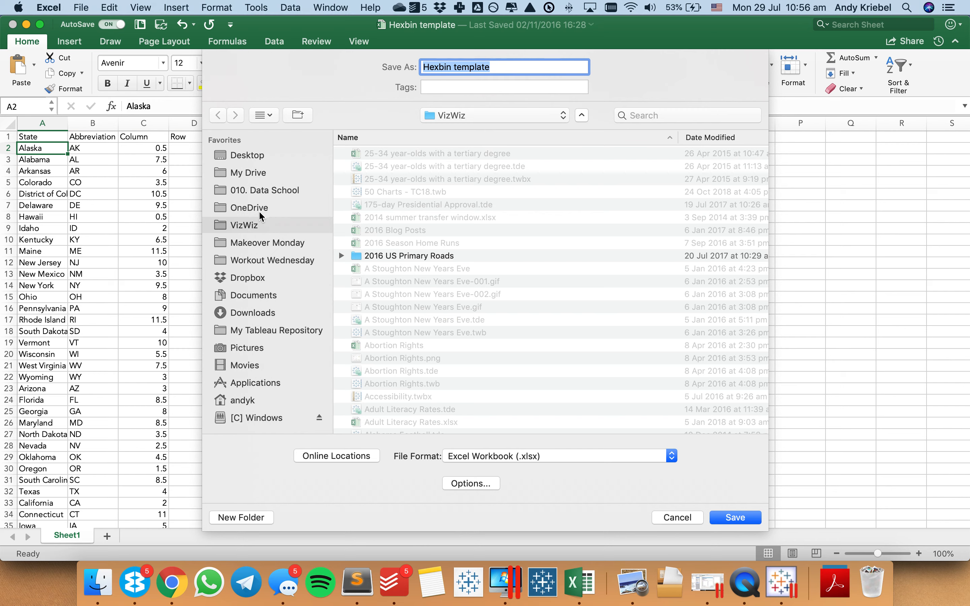
pyautogui.click(261, 260)
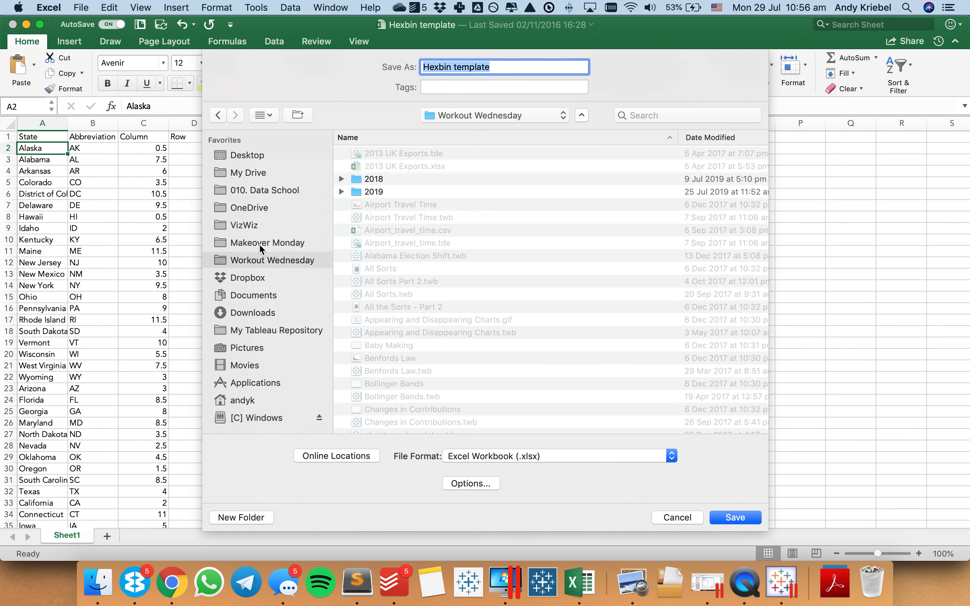
pyautogui.click(259, 243)
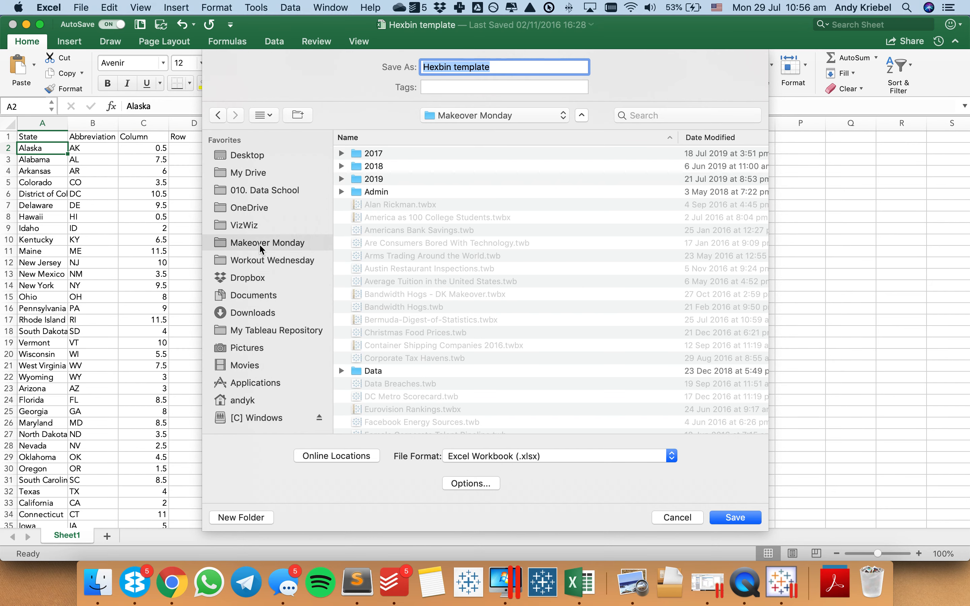
pyautogui.click(358, 371)
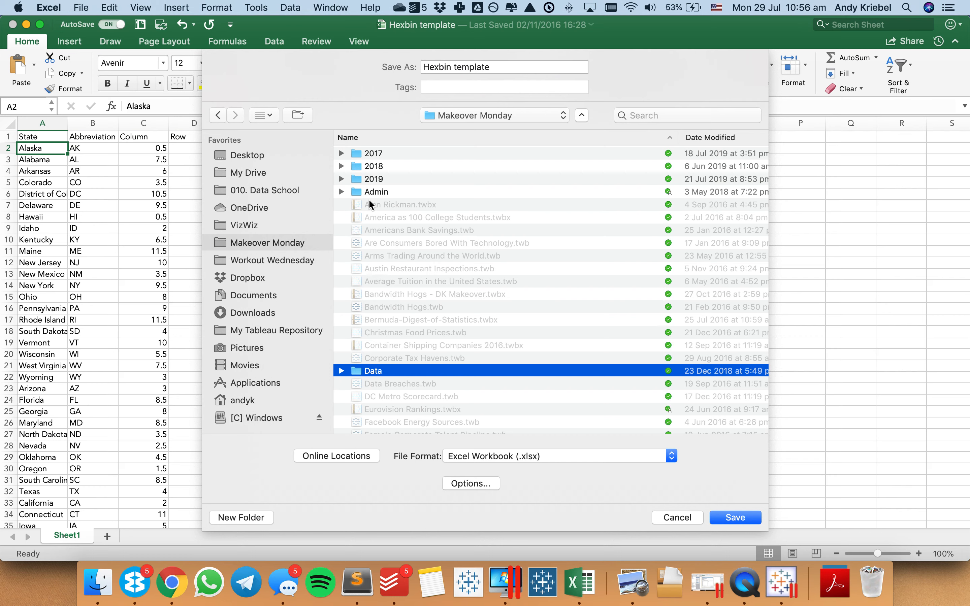
pyautogui.doubleClick(359, 371)
pyautogui.click(447, 397)
pyautogui.press('super+Tab')
pyautogui.press('super+Tab')
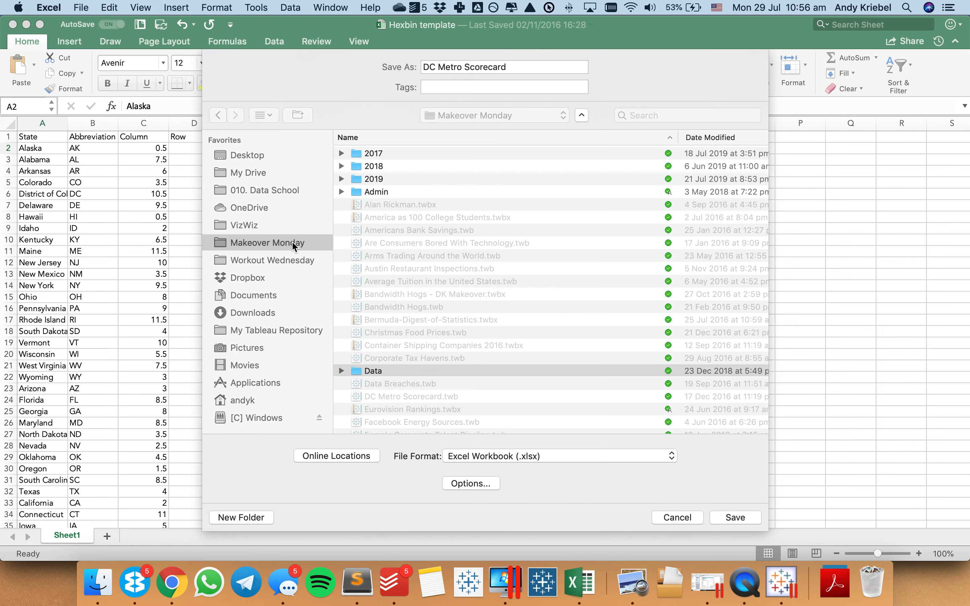
# Choose the 2019 folder inside Data as the save location and sort its files by modification date.
pyautogui.doubleClick(358, 371)
pyautogui.doubleClick(361, 205)
pyautogui.click(683, 137)
pyautogui.click(412, 167)
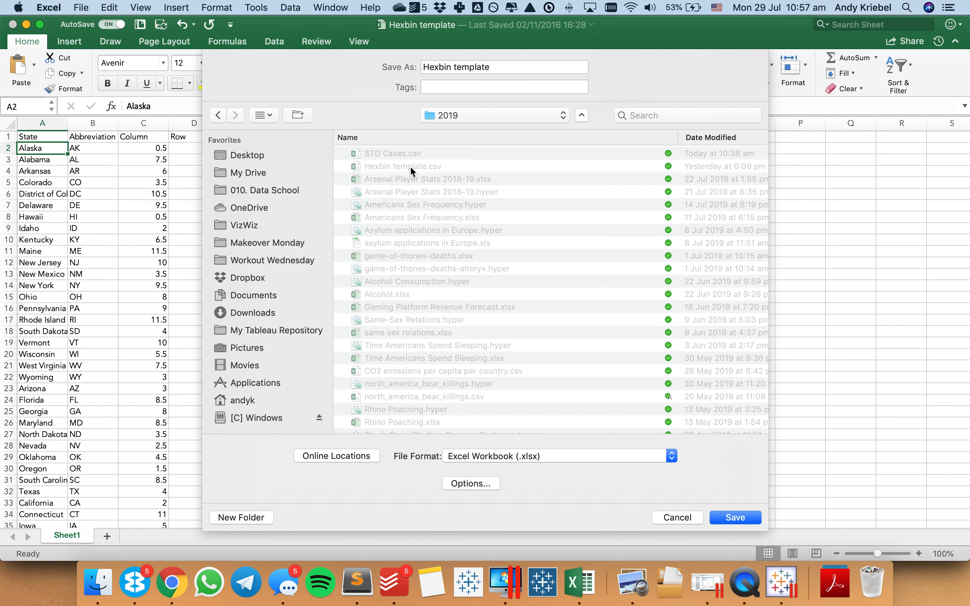
# Save the copy as Hexbin template in CSV UTF-8 (Comma delimited) format, replacing the existing file.
pyautogui.click(540, 458)
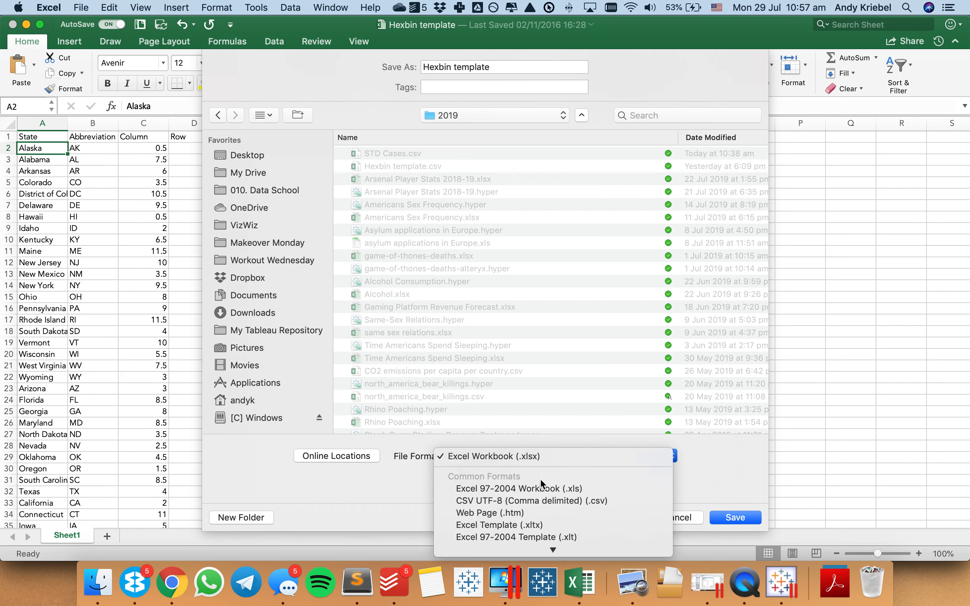
pyautogui.click(543, 500)
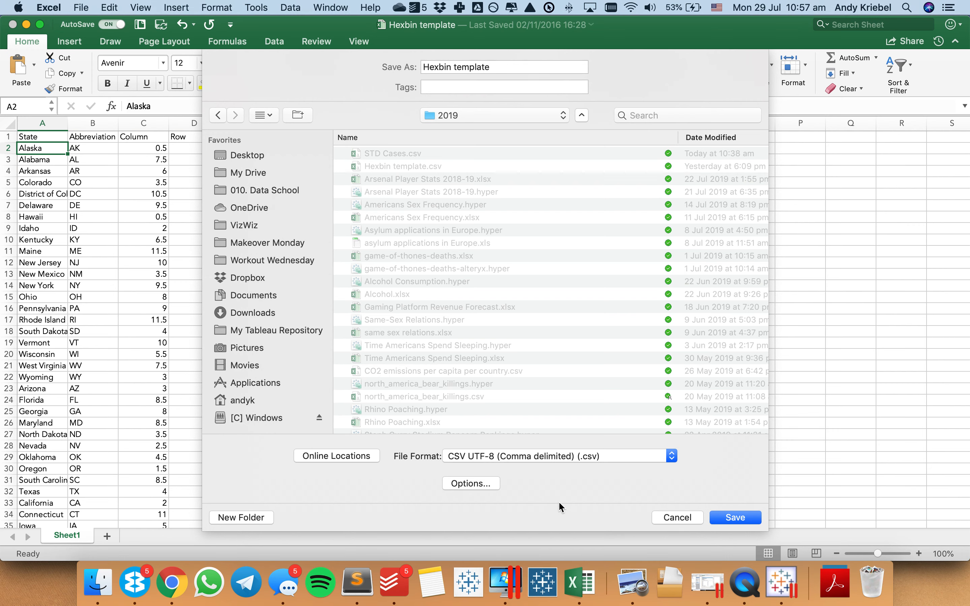
pyautogui.click(732, 520)
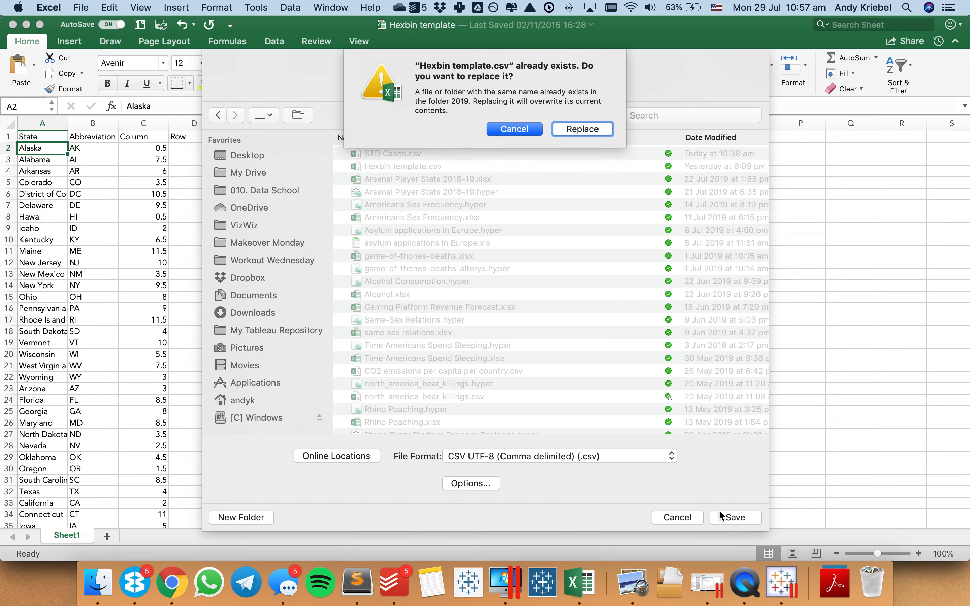
pyautogui.click(564, 127)
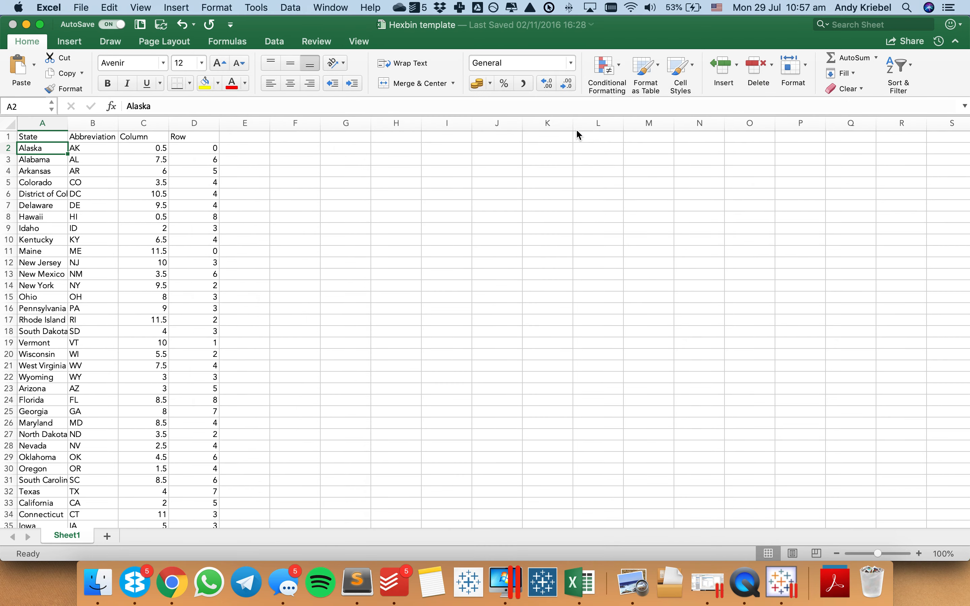
# Switch back to Tableau, restart adding a table, and look through the table list for the Hexbin template CSV.
pyautogui.click(781, 584)
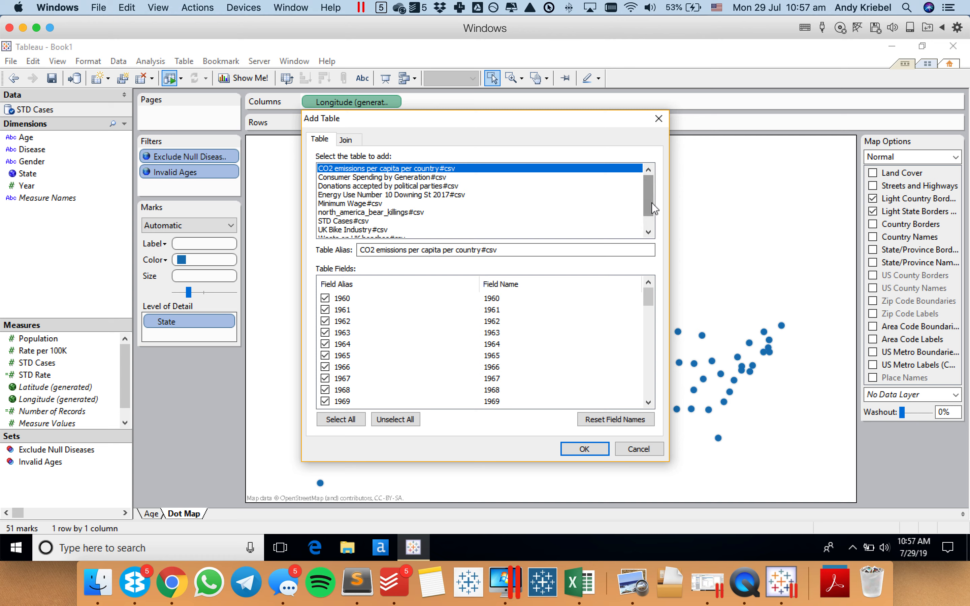
pyautogui.moveTo(648, 209); pyautogui.dragTo(650, 232)
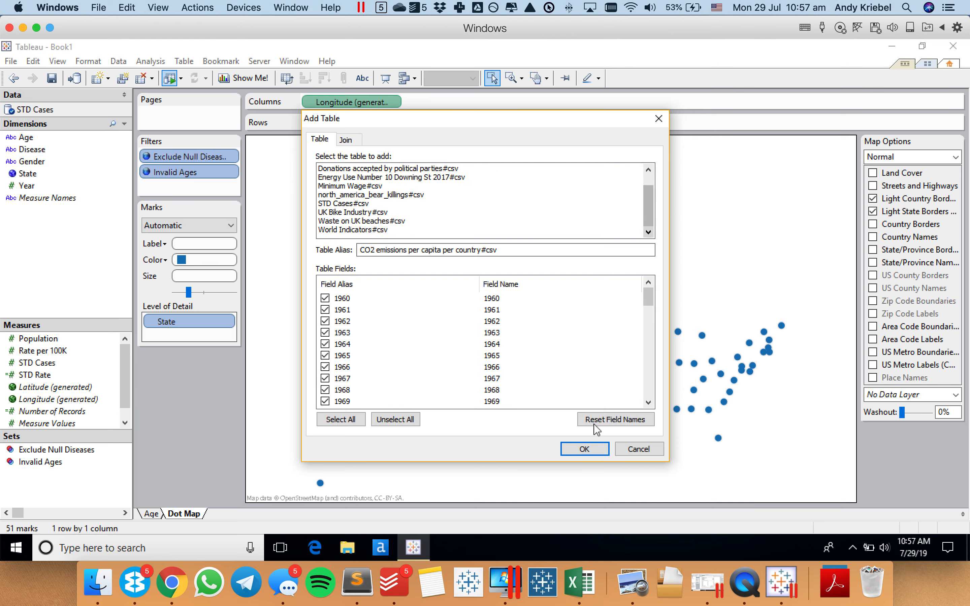
pyautogui.click(633, 445)
pyautogui.click(432, 367)
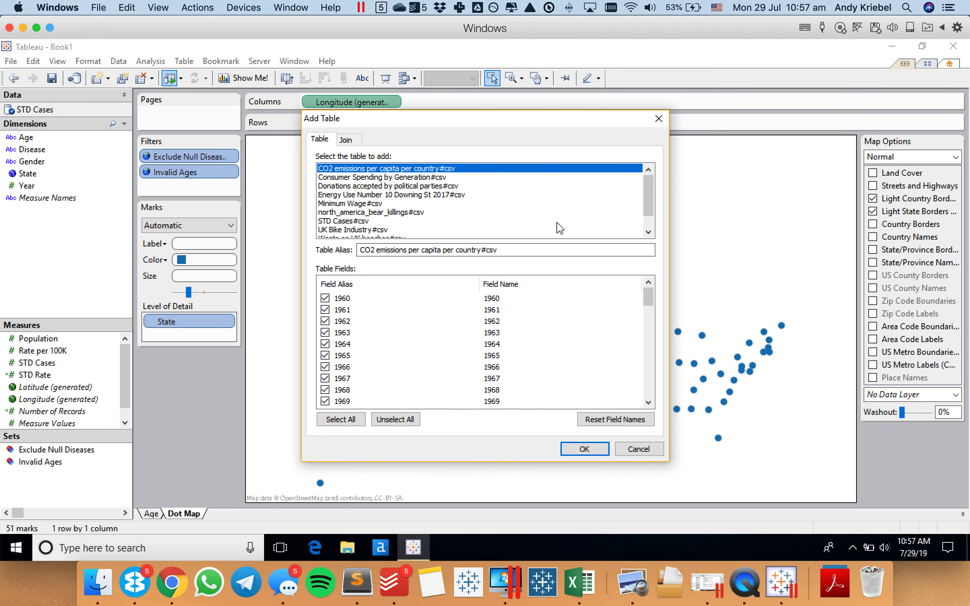
pyautogui.click(648, 232)
pyautogui.click(647, 231)
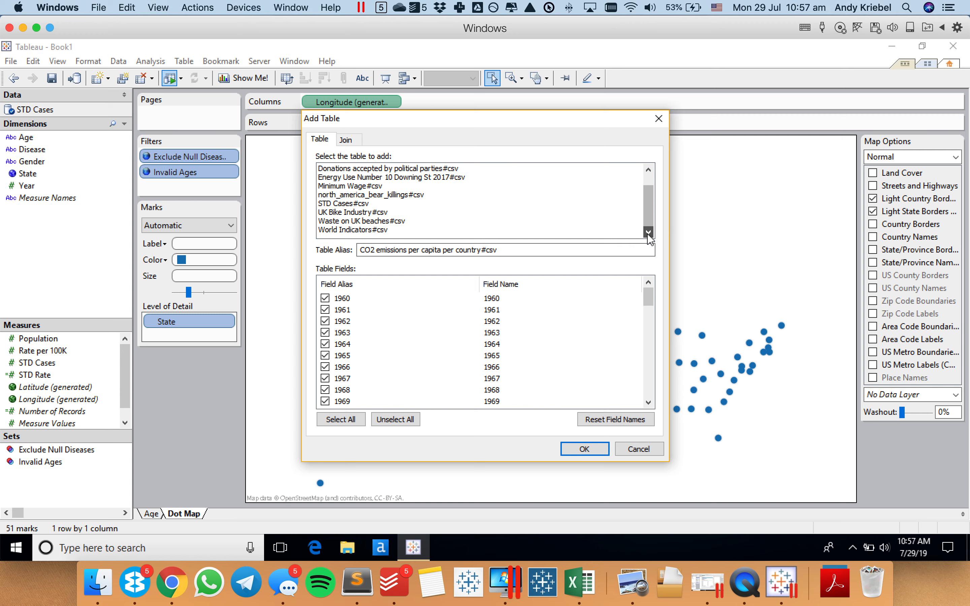
# Cancel adding a table to the text file connection and switch to the STD Cases workbook in Excel.
pyautogui.moveTo(648, 218); pyautogui.dragTo(647, 191)
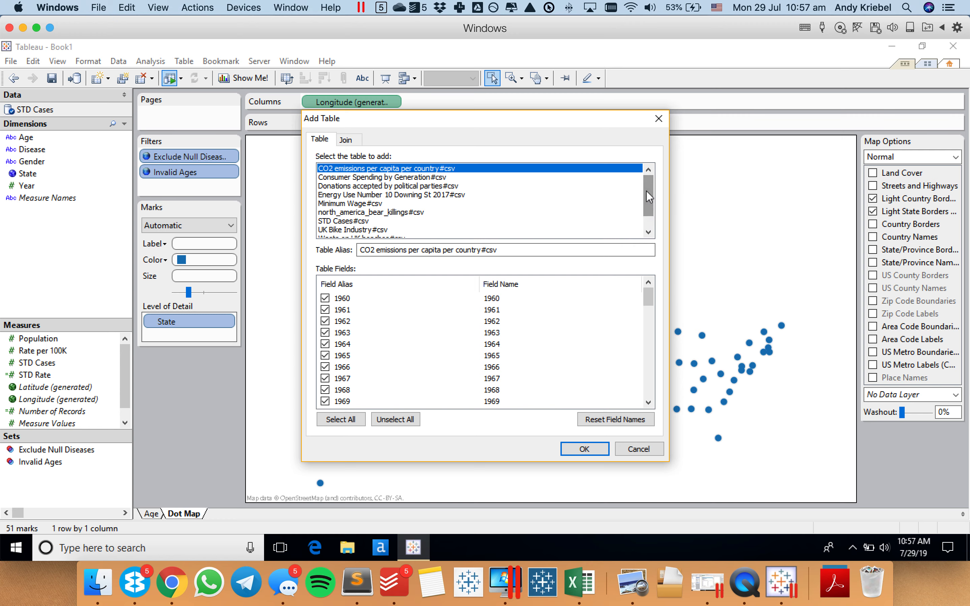
pyautogui.click(631, 448)
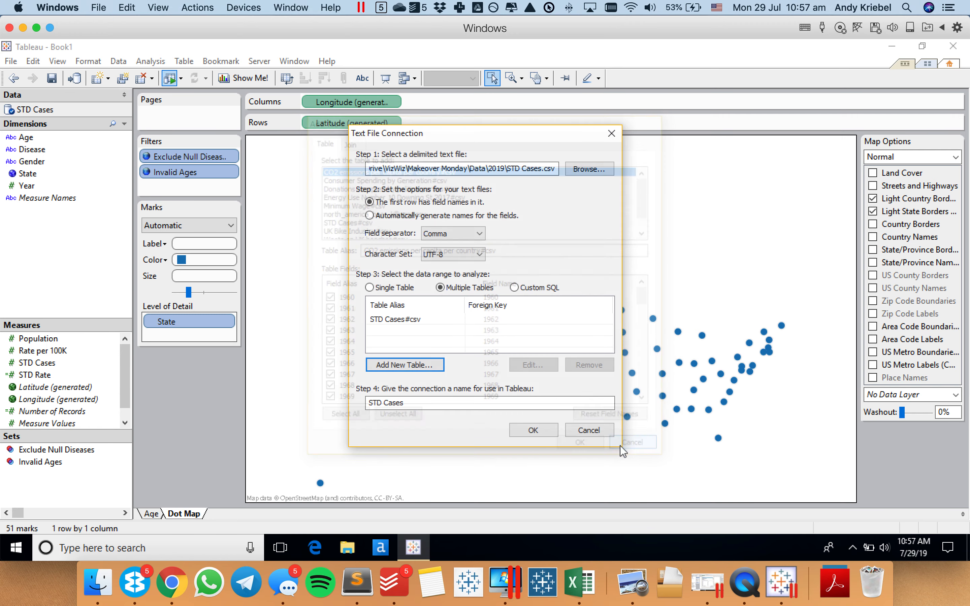
pyautogui.click(580, 583)
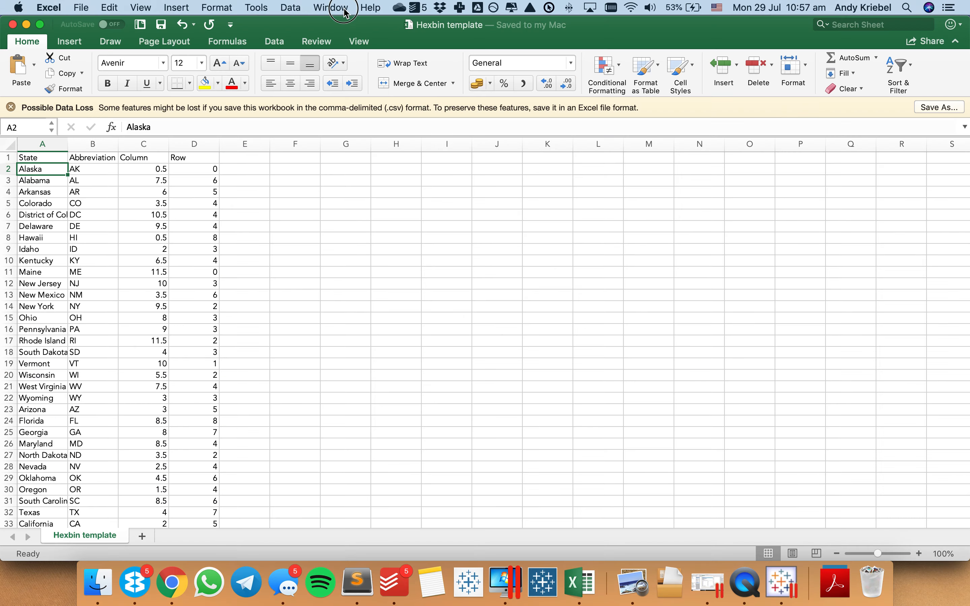
pyautogui.click(331, 7)
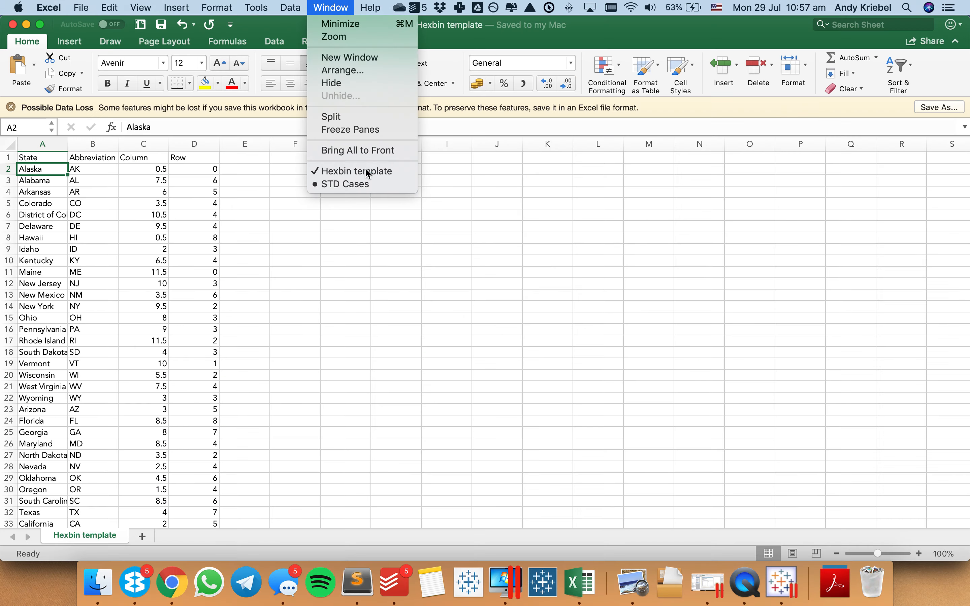
pyautogui.click(361, 185)
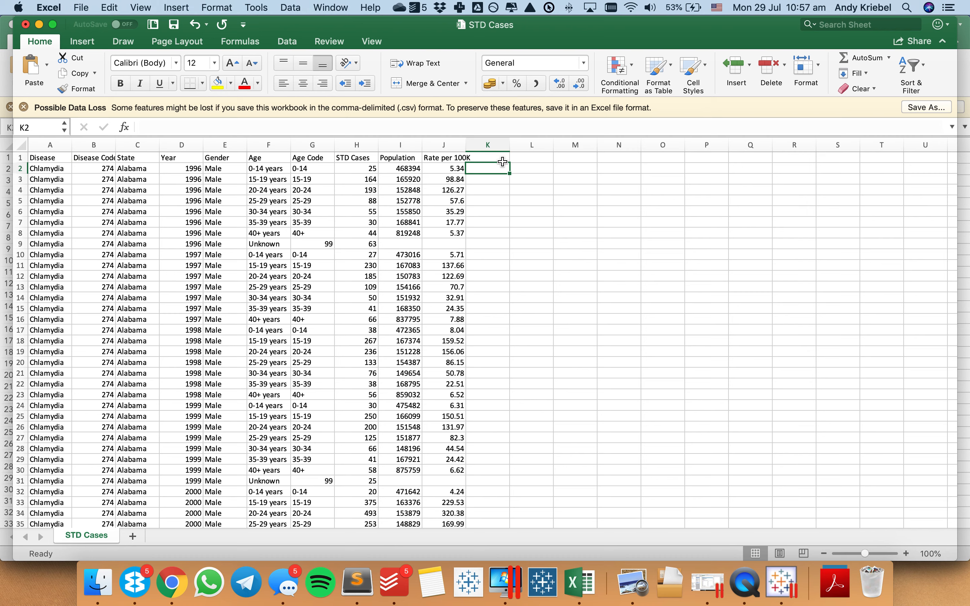
# Add the headers Column and Row in cells K1 and L1 of the STD Cases sheet.
pyautogui.click(497, 161)
pyautogui.write('Column')
pyautogui.press('Tab')
pyautogui.write('Row')
pyautogui.press('Return')
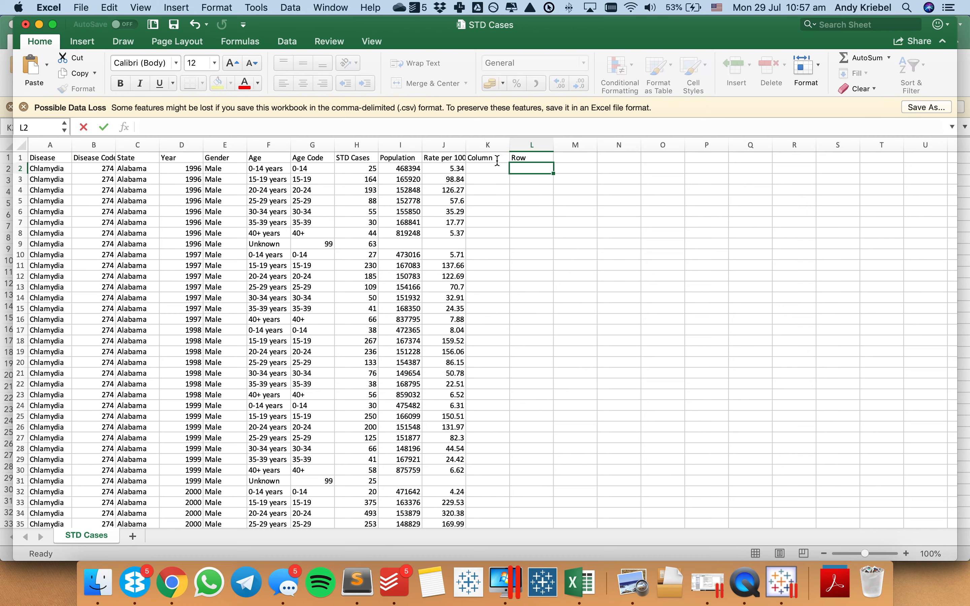
# Start a VLOOKUP formula in K2 with the state in C2 as the lookup value.
pyautogui.write('=vl')
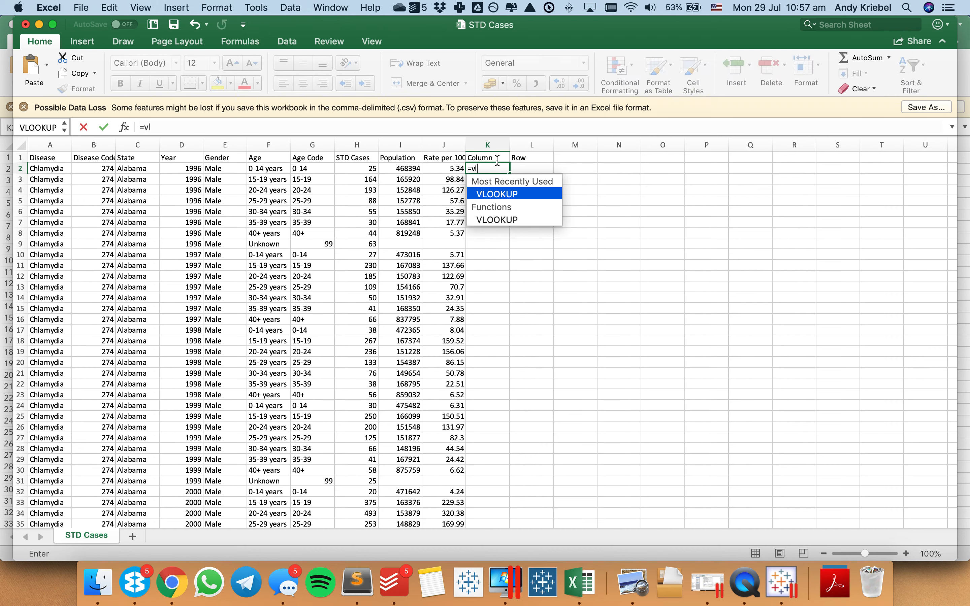
pyautogui.write('ook')
pyautogui.press('Tab')
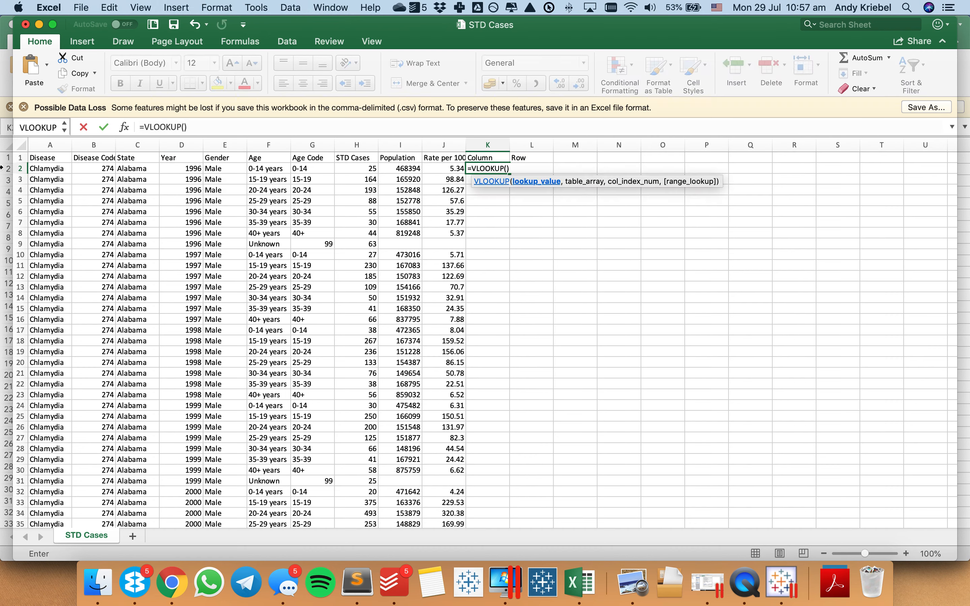
pyautogui.click(129, 169)
pyautogui.write(',')
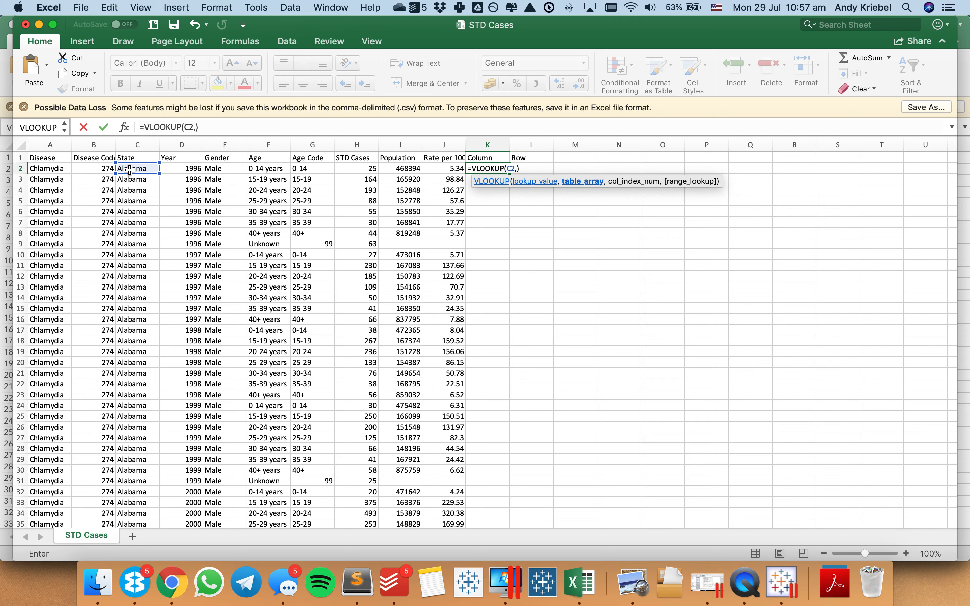
# Complete the VLOOKUP with Hexbin template range $A$2:$D$52 as the table array, column index 3 and exact match FALSE.
pyautogui.click(319, 9)
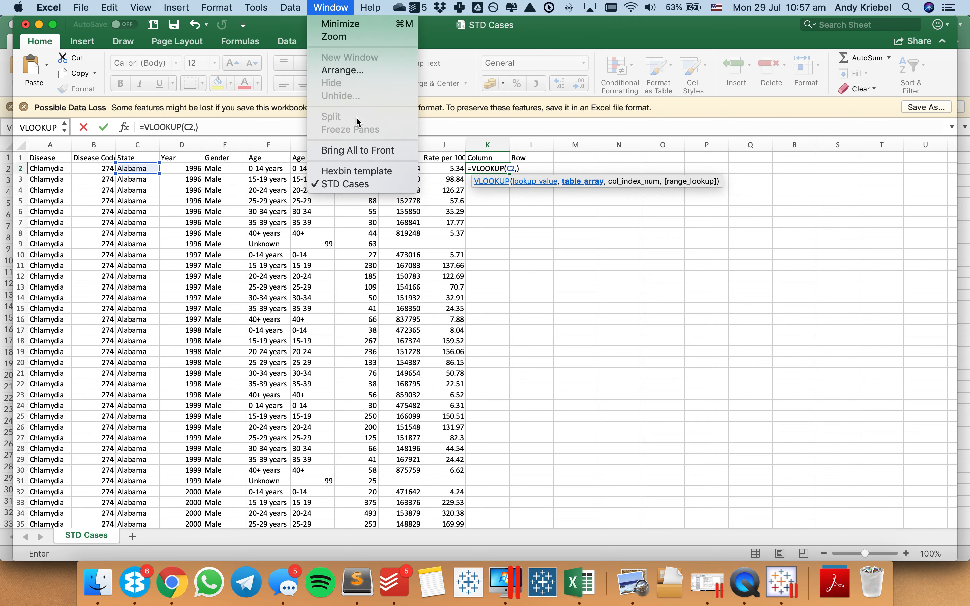
pyautogui.click(361, 170)
pyautogui.click(46, 172)
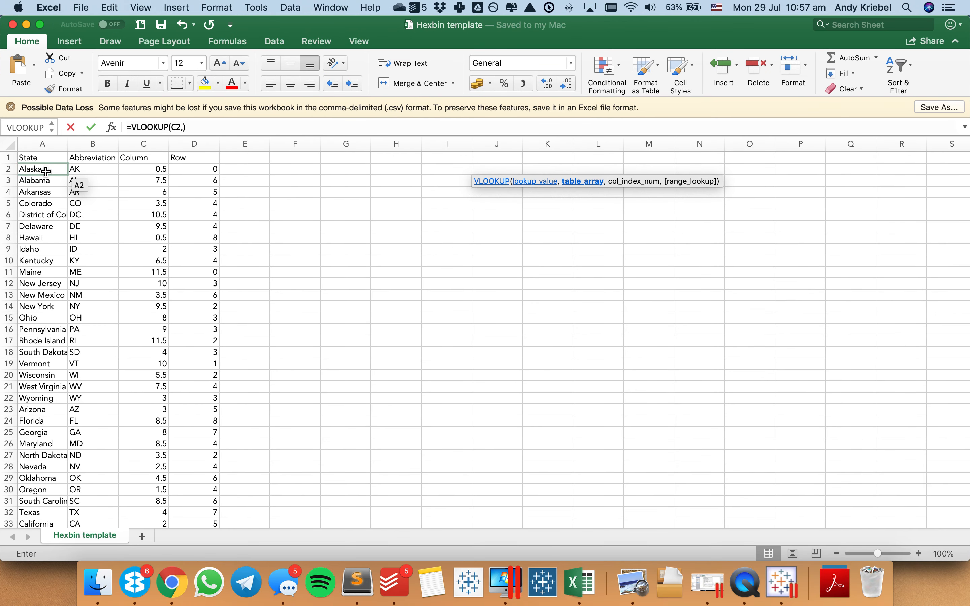
pyautogui.hotkey('shift', 'Right')
pyautogui.hotkey('shift', 'Right')
pyautogui.hotkey('shift', 'Right')
pyautogui.press('super+shift+Down')
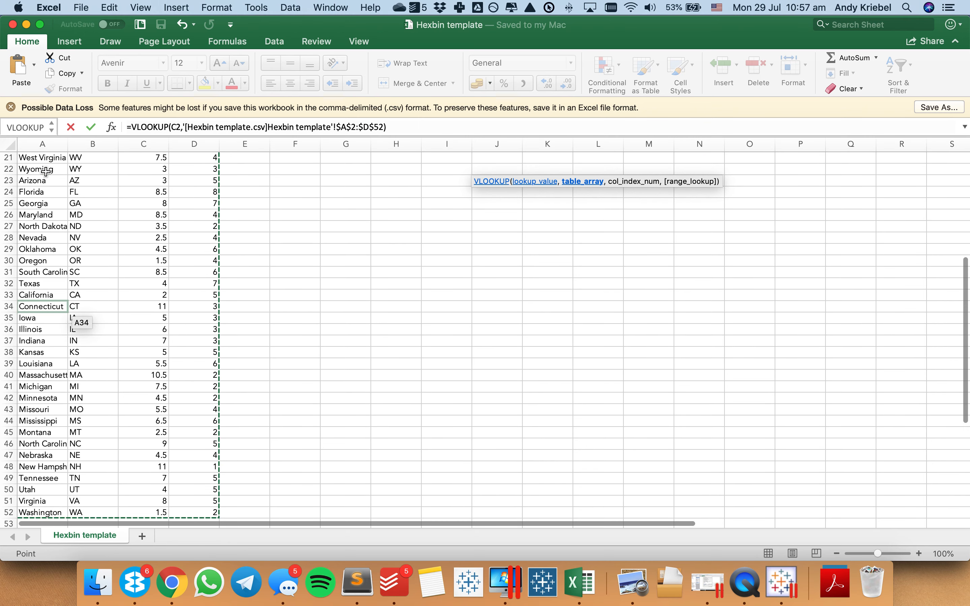
pyautogui.write(',3,false')
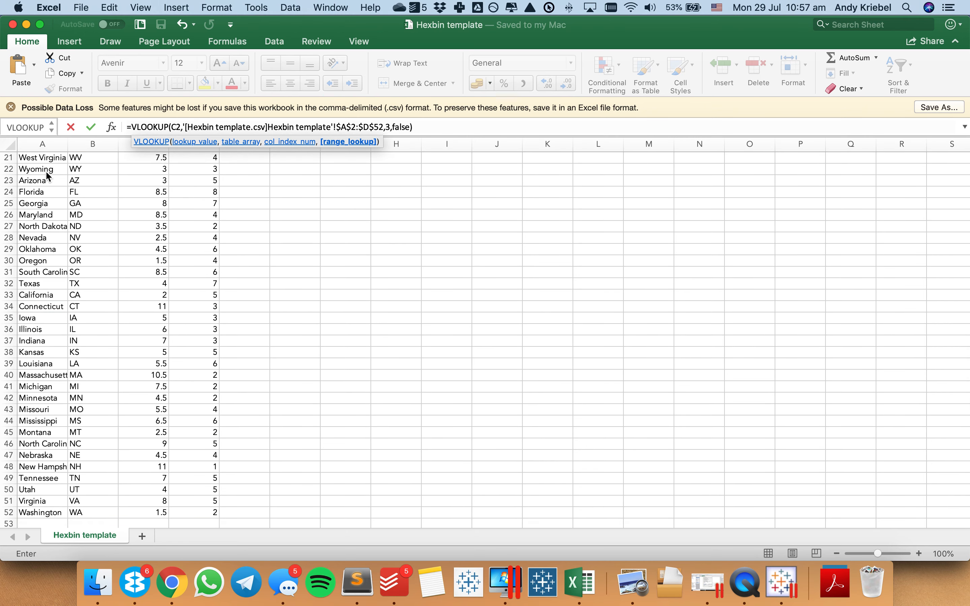
pyautogui.press('Return')
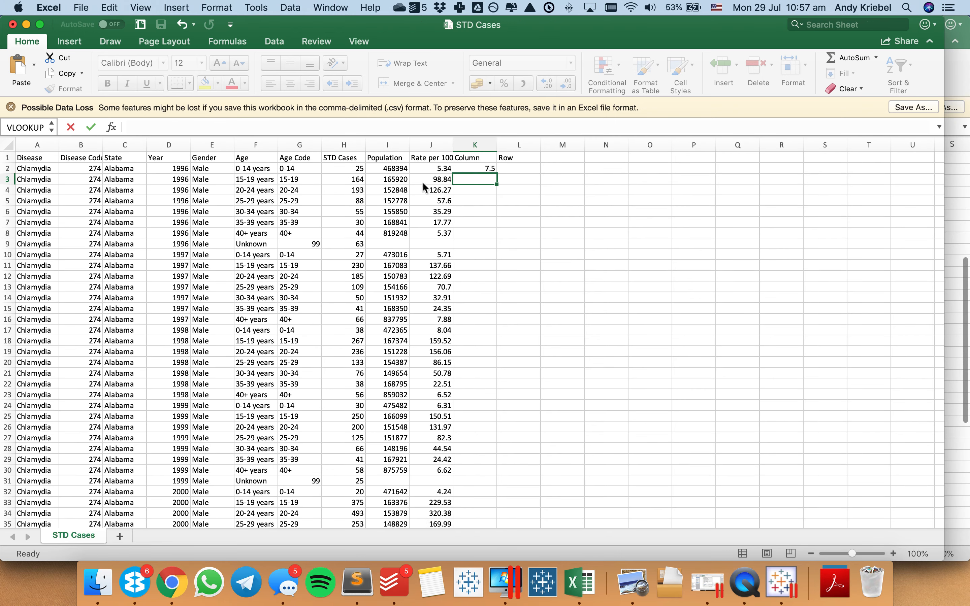
# Copy the lookup formula from K2 into L2 under the Row header.
pyautogui.click(476, 168)
pyautogui.press('super+c')
pyautogui.press('Right')
pyautogui.press('super+v')
pyautogui.press('Left')
pyautogui.press('Right')
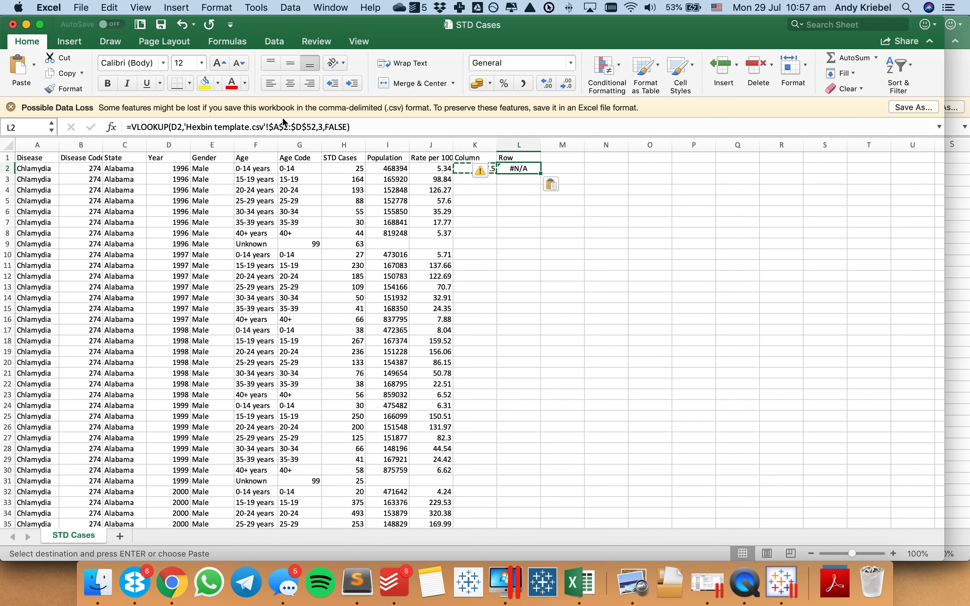
# Edit the L2 formula to look up C2 and return column 4 of the Hexbin template range.
pyautogui.click(178, 127)
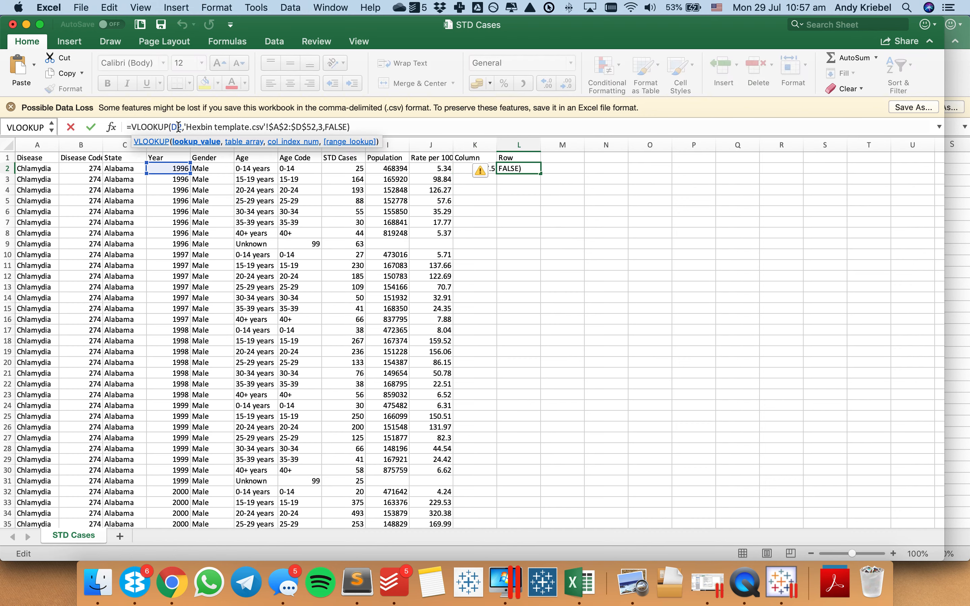
pyautogui.press('BackSpace')
pyautogui.write('C')
pyautogui.click(324, 127)
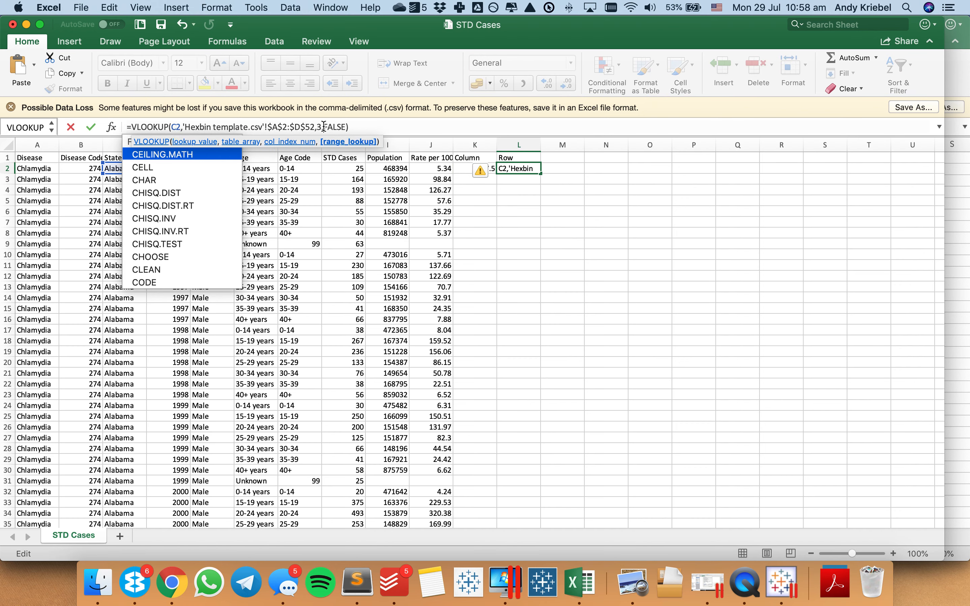
pyautogui.press('Left')
pyautogui.press('BackSpace')
pyautogui.write('4')
pyautogui.press('Return')
# Copy the Column and Row lookup formulas from K2:L2 down to the last data row, 19463.
pyautogui.press('Up')
pyautogui.hotkey('shift', 'Left')
pyautogui.press('super+c')
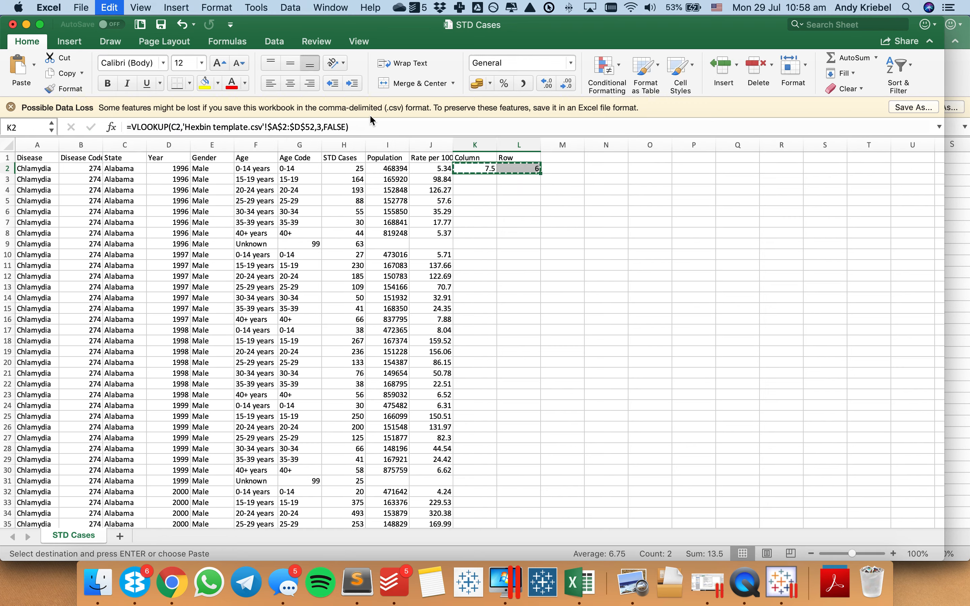
pyautogui.press('Down')
pyautogui.press('Left')
pyautogui.press('Left')
pyautogui.press('Left')
pyautogui.press('Left')
pyautogui.press('Left')
pyautogui.press('Right')
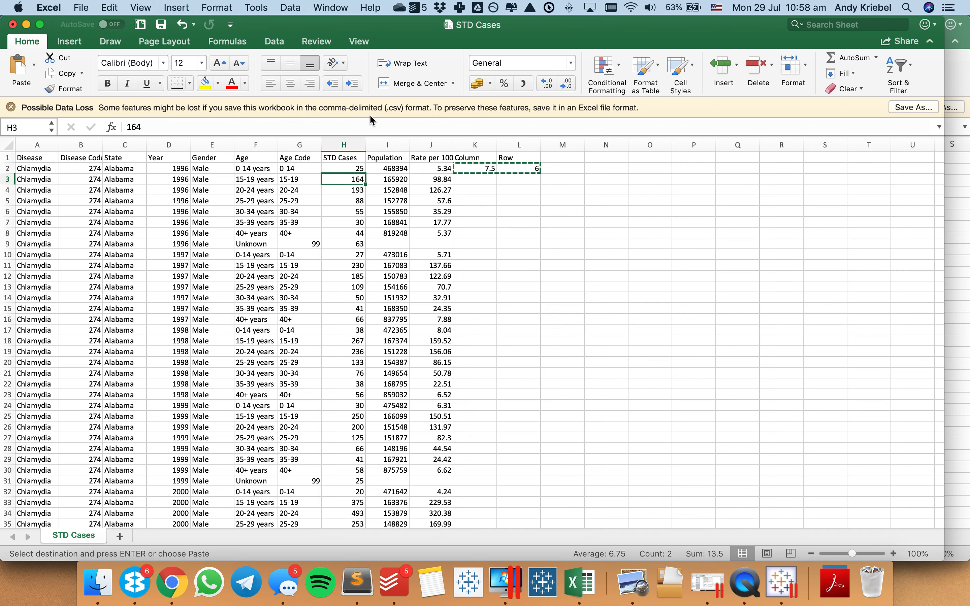
pyautogui.press('super+Down')
pyautogui.press('Right')
pyautogui.press('Right')
pyautogui.press('Right')
pyautogui.press('Right')
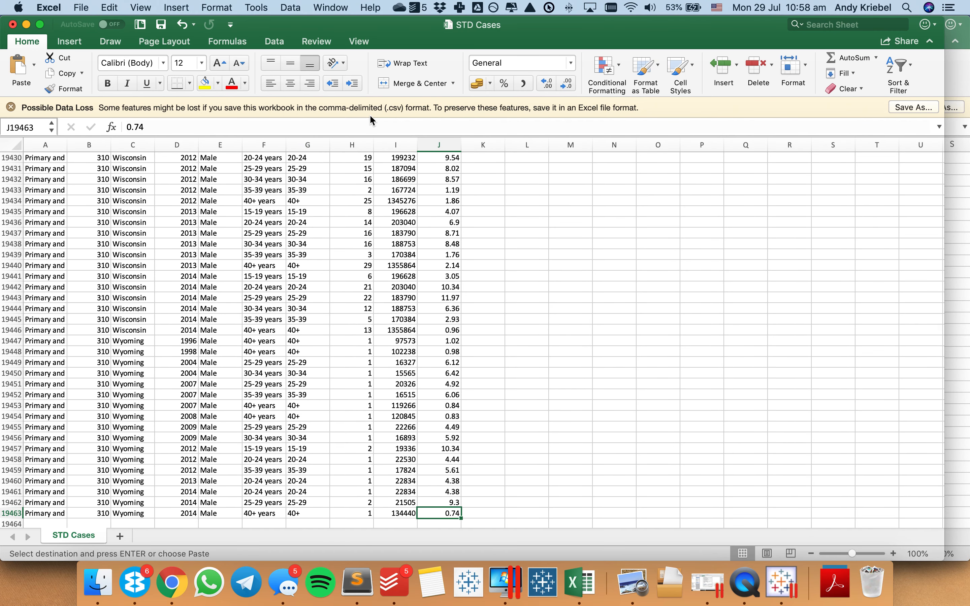
pyautogui.hotkey('shift', 'Left')
pyautogui.press('shift+super+Up')
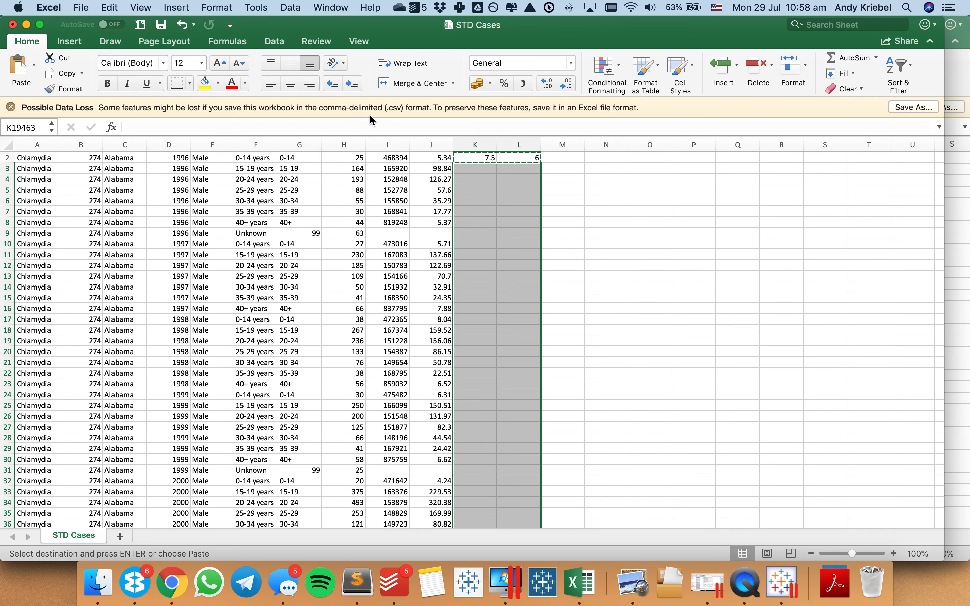
pyautogui.press('super+v')
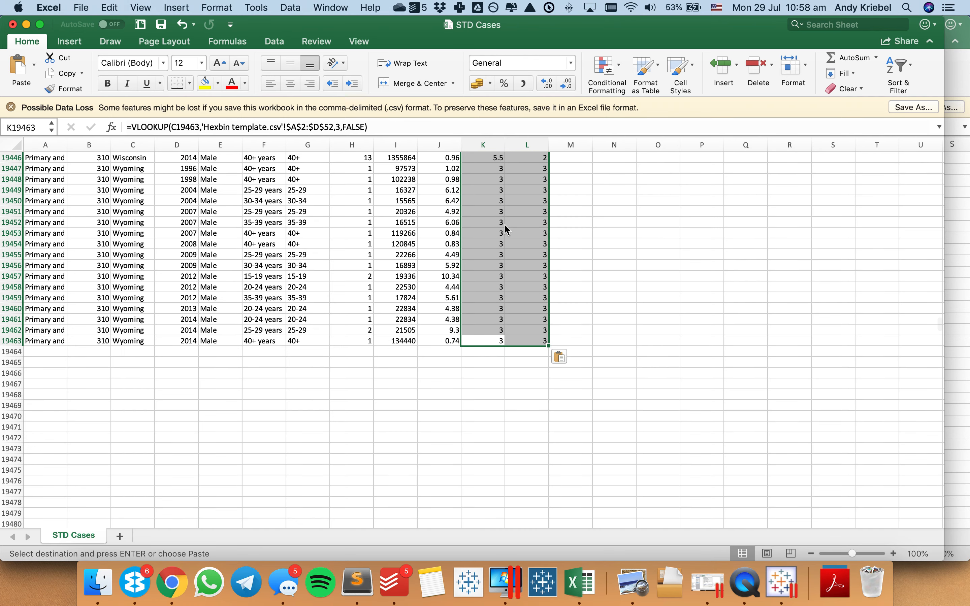
# Replace the formulas in columns K and L with their values using Paste Special.
pyautogui.press('super+Up')
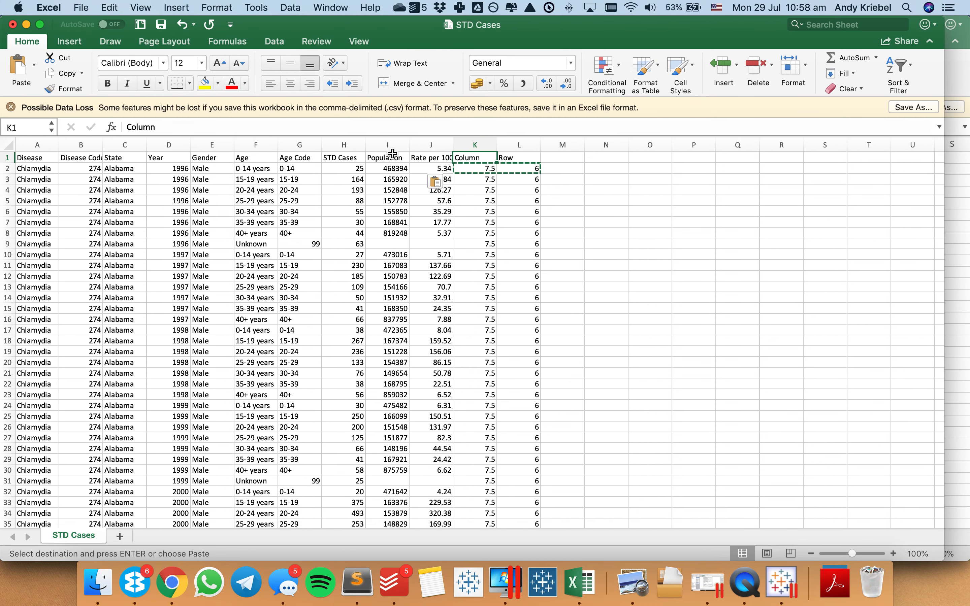
pyautogui.click(475, 142)
pyautogui.hotkey('shift', 'Right')
pyautogui.press('super+c')
pyautogui.rightClick(472, 157)
pyautogui.click(501, 202)
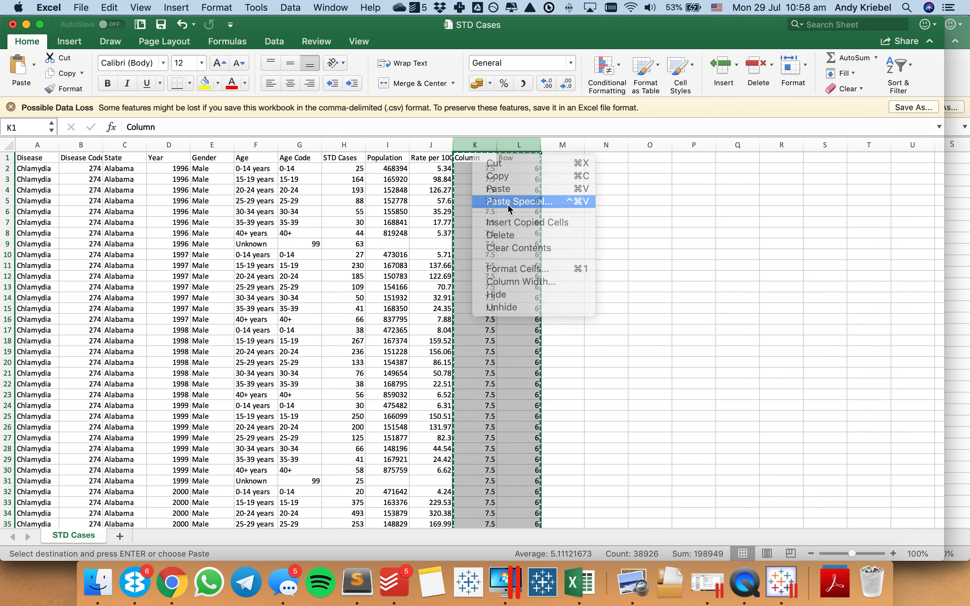
pyautogui.click(399, 145)
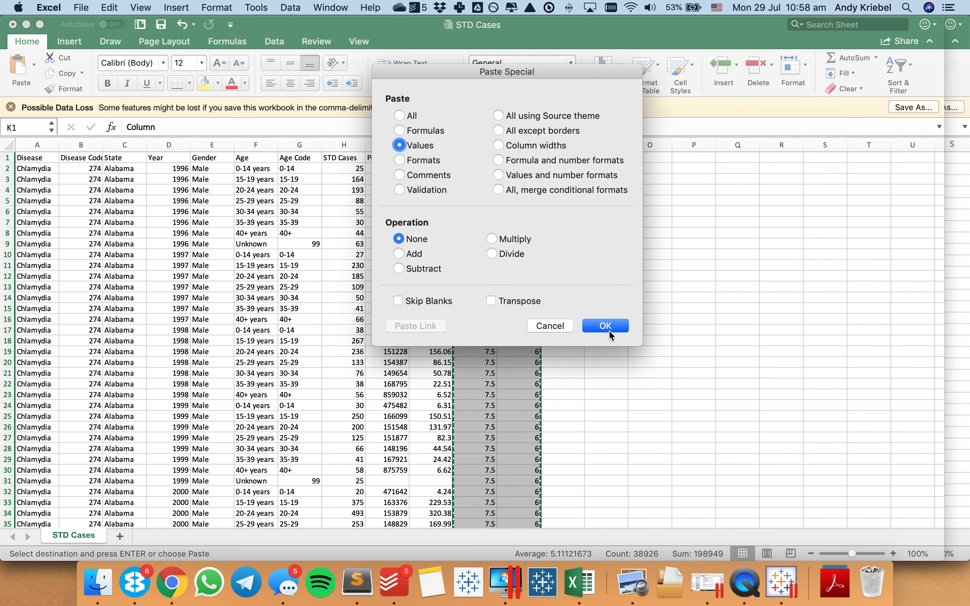
pyautogui.click(610, 328)
# Save STD Cases.csv, then close both workbooks and the 2019 folder window.
pyautogui.click(43, 160)
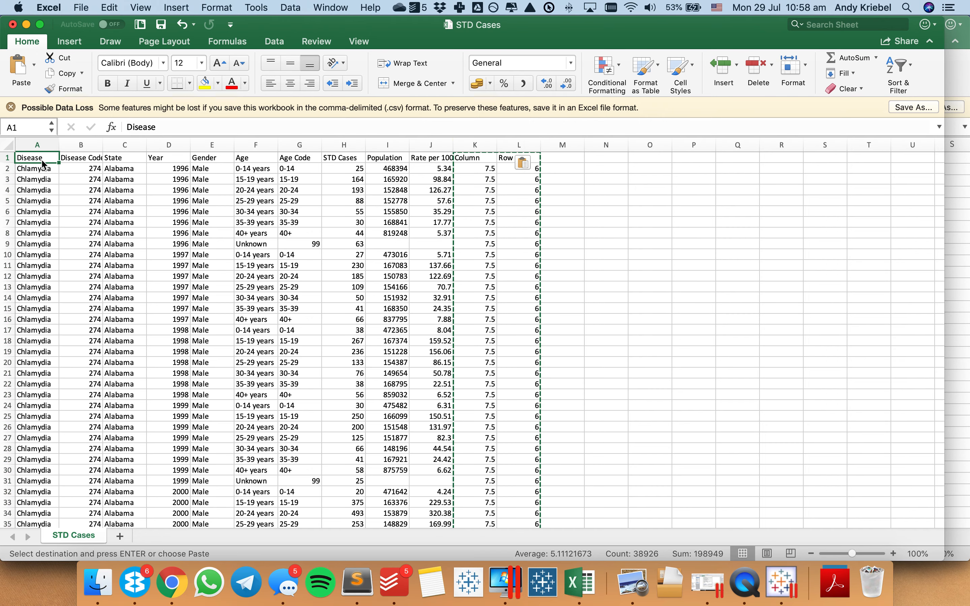
pyautogui.press('super+s')
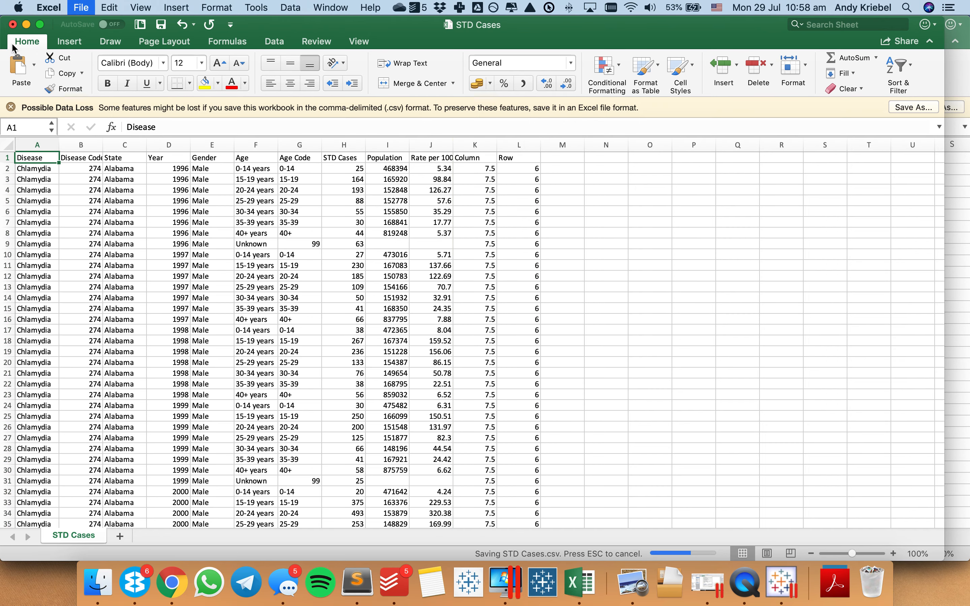
pyautogui.click(13, 25)
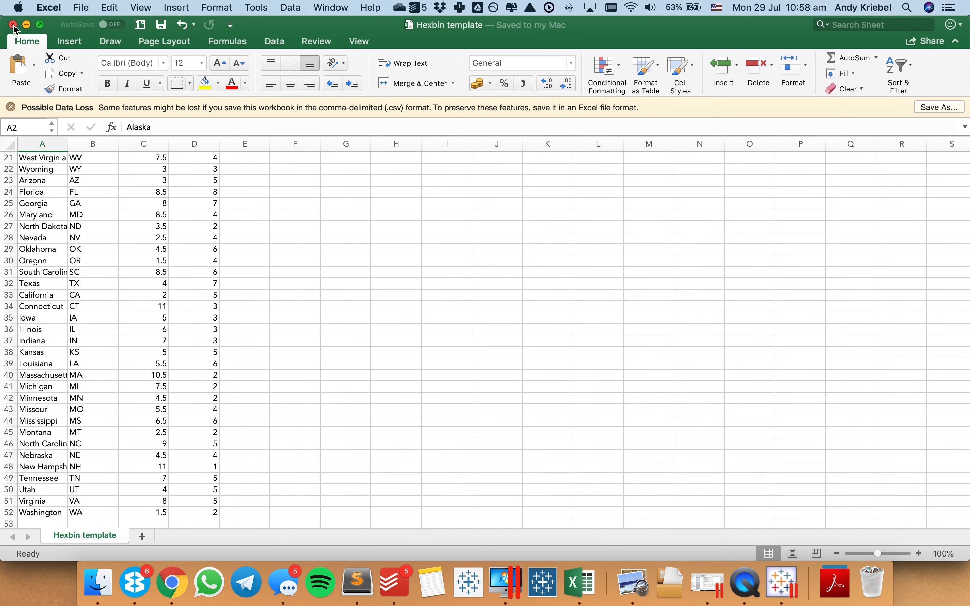
pyautogui.click(13, 26)
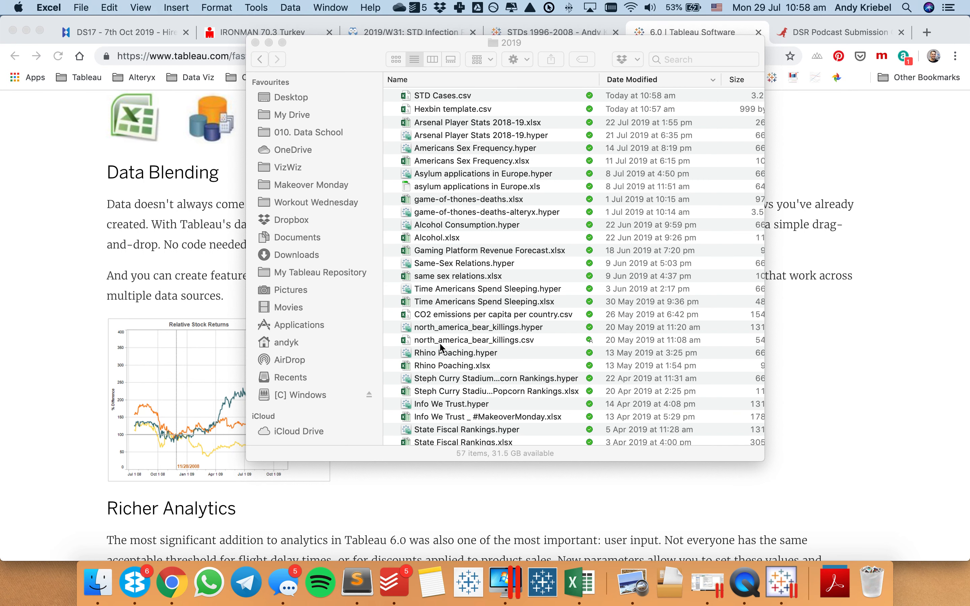
pyautogui.click(255, 43)
# Switch back to Tableau, set the connection to Single Table, reselect the STD Cases CSV from the 2019 folder and apply it.
pyautogui.click(782, 582)
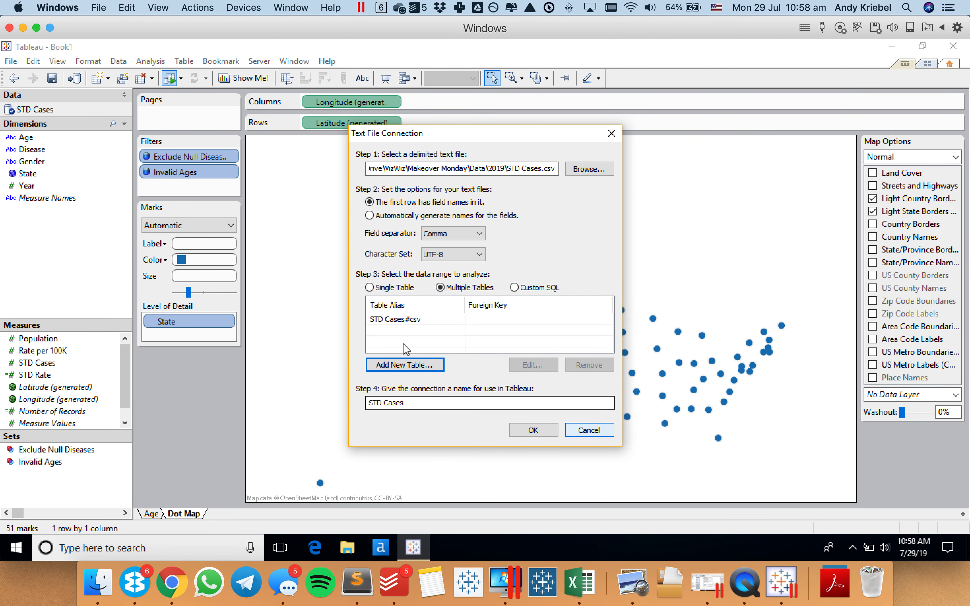
pyautogui.click(390, 288)
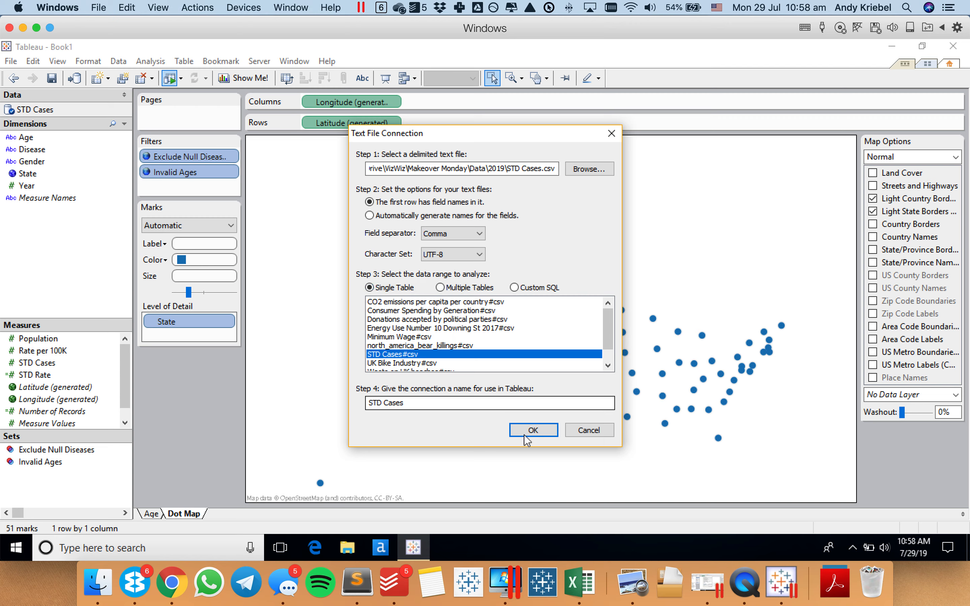
pyautogui.click(588, 169)
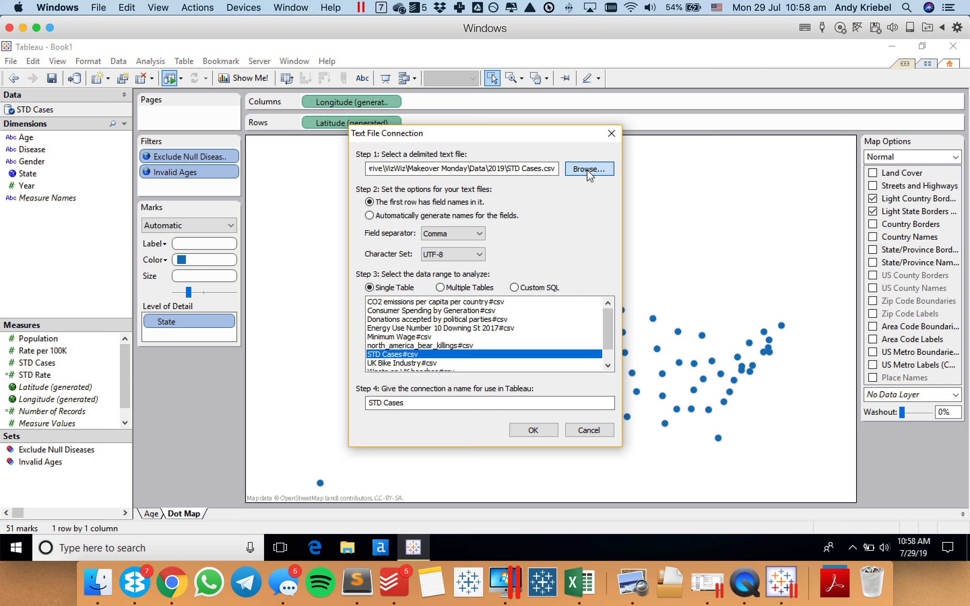
pyautogui.click(403, 212)
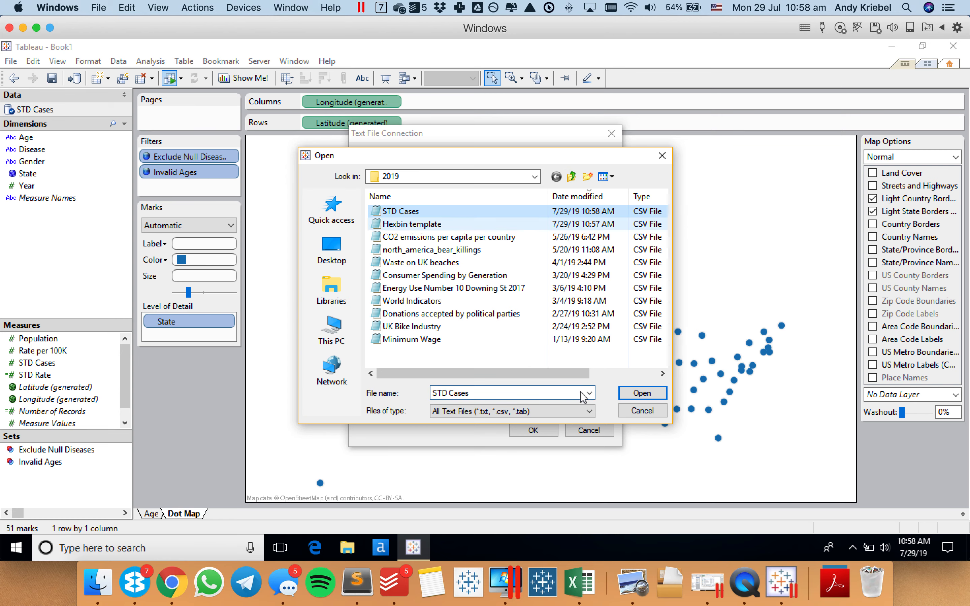
pyautogui.click(641, 393)
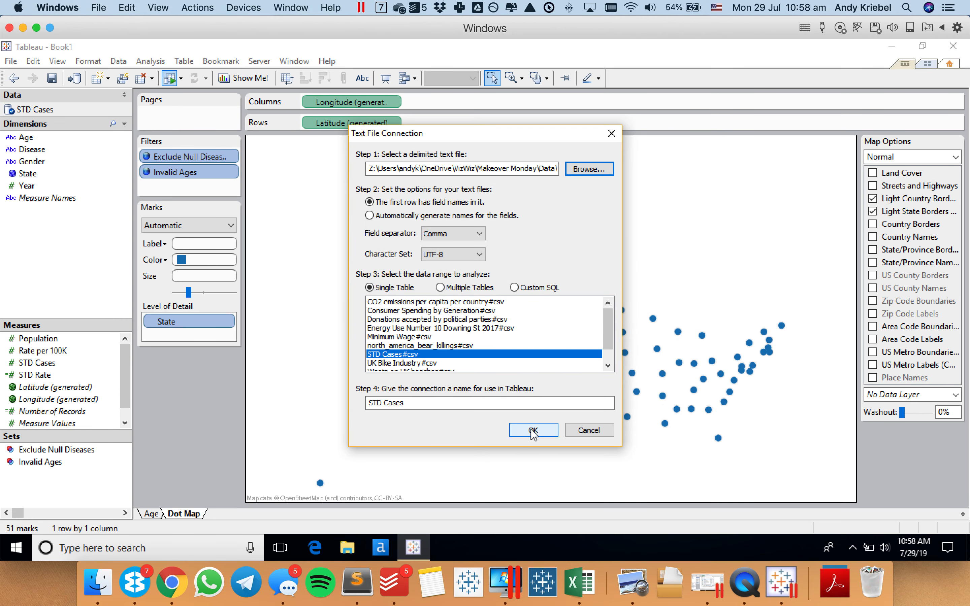
pyautogui.click(532, 431)
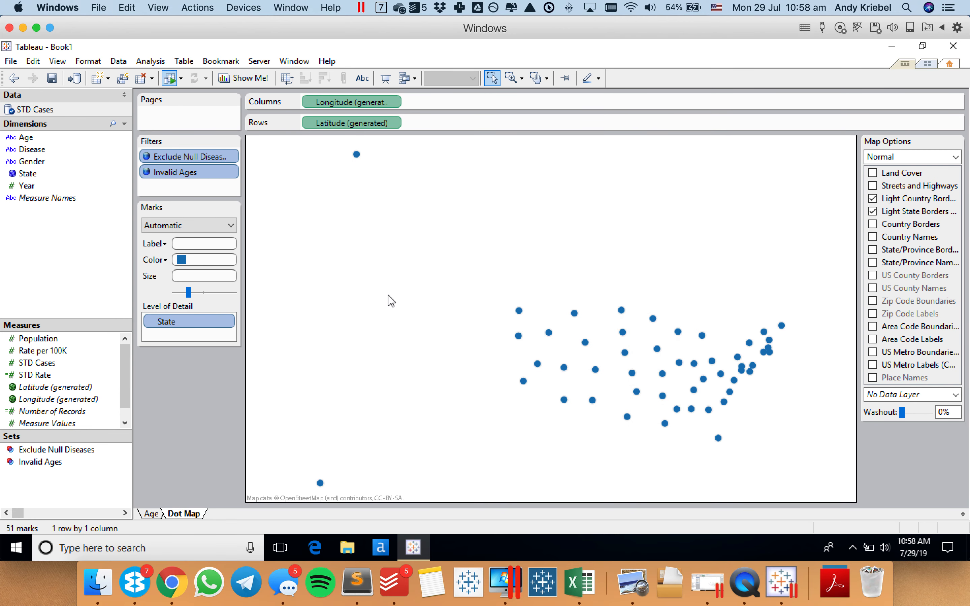
# Add a second text file connection to STD Cases.csv from the 2019 folder and compare its fields with the existing STD Cases source.
pyautogui.rightClick(23, 106)
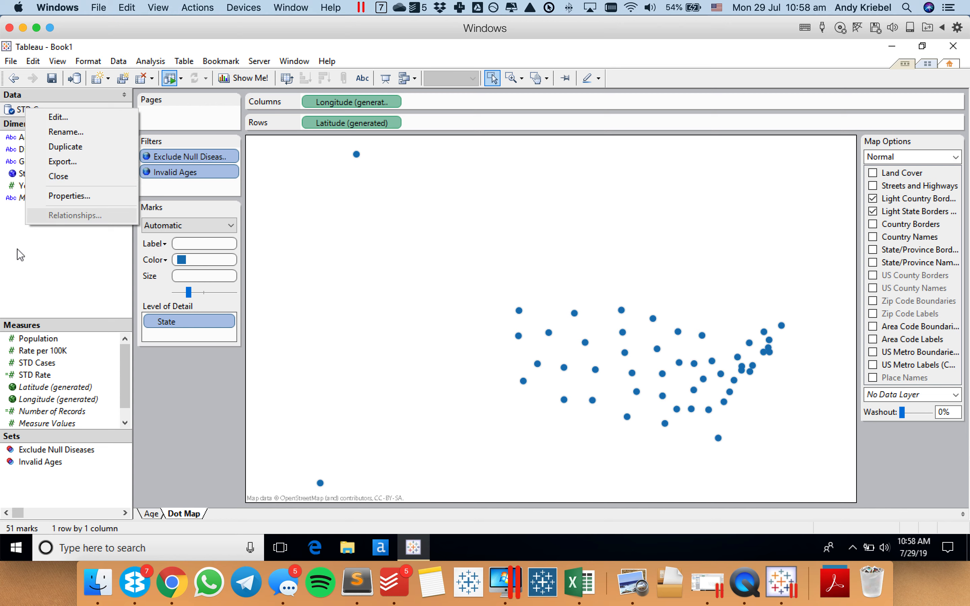
pyautogui.click(16, 259)
pyautogui.click(75, 79)
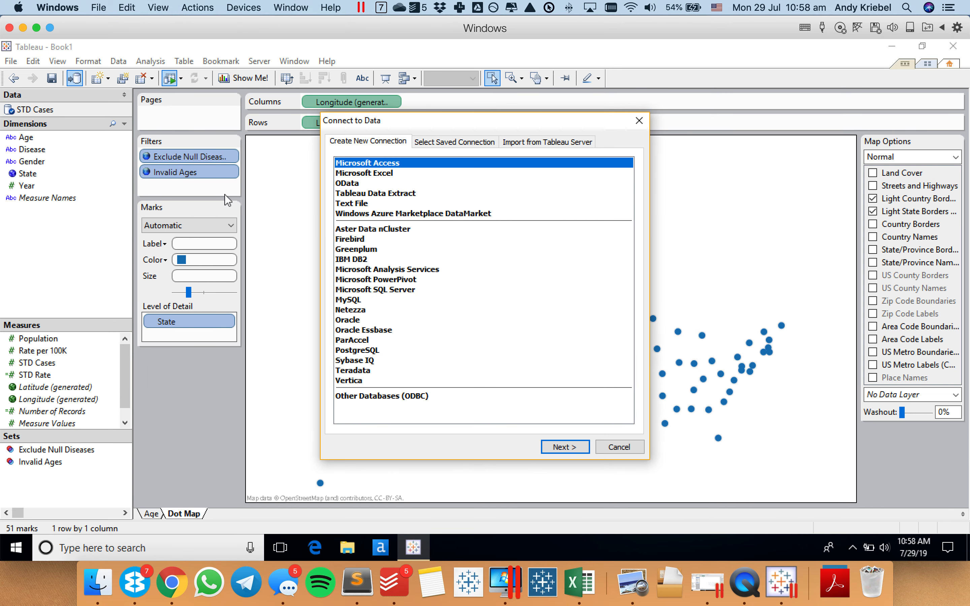
pyautogui.doubleClick(362, 204)
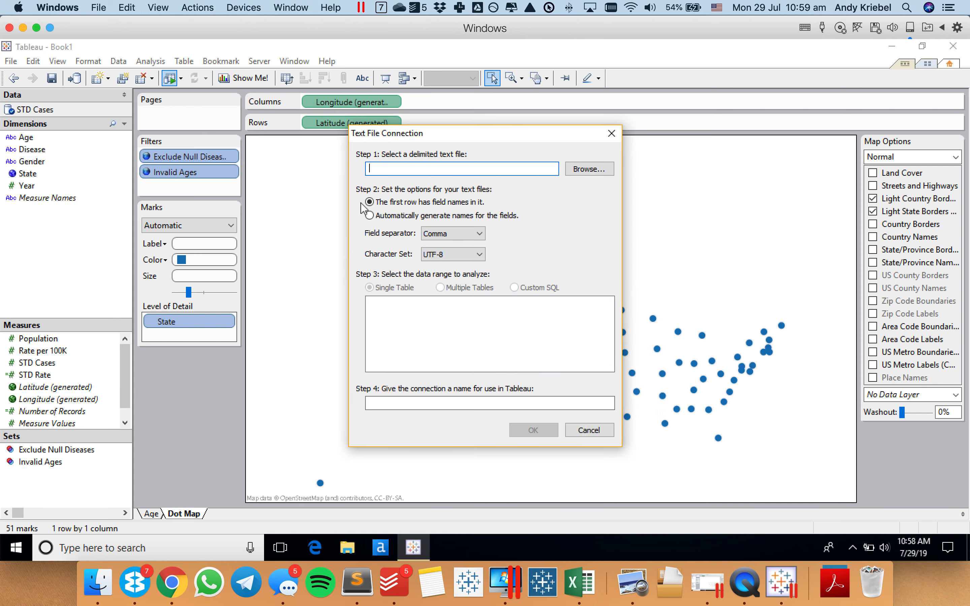
pyautogui.click(593, 170)
pyautogui.click(401, 211)
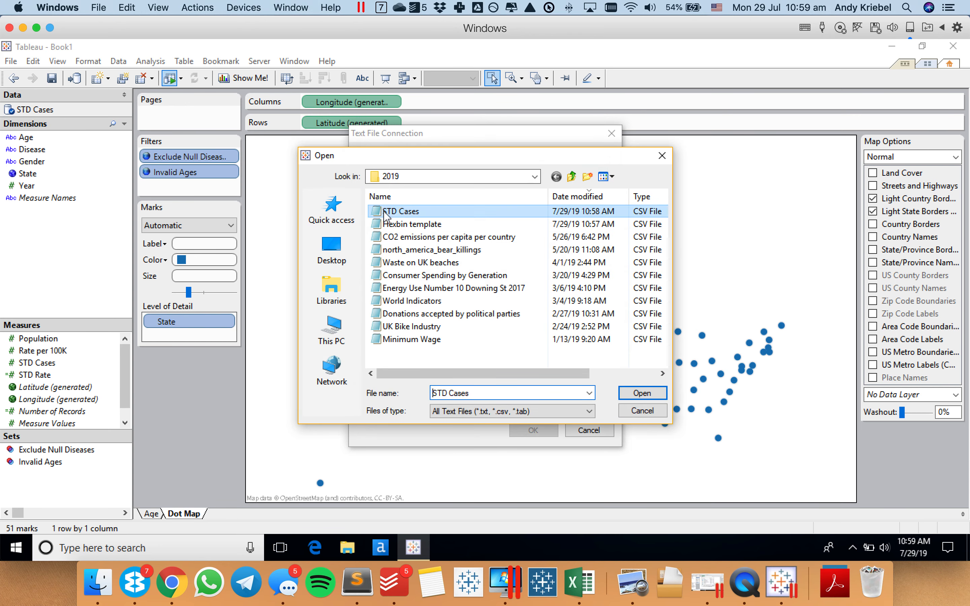
pyautogui.click(645, 395)
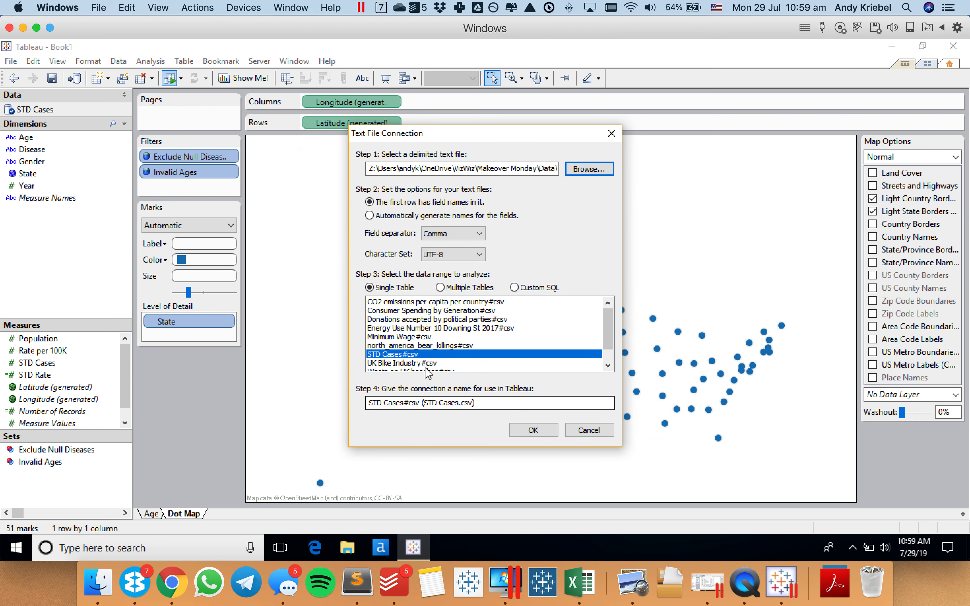
pyautogui.click(542, 432)
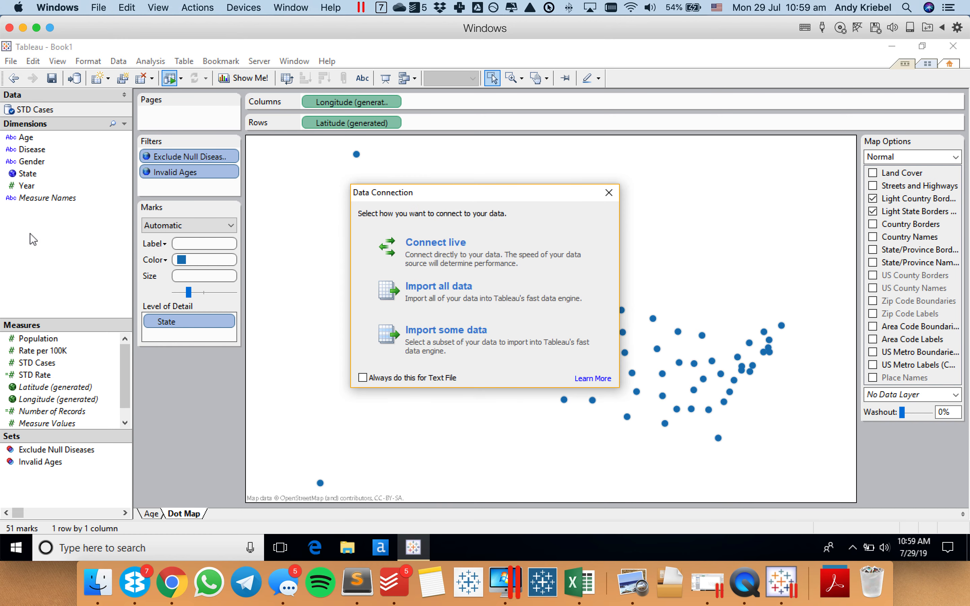
pyautogui.press('Return')
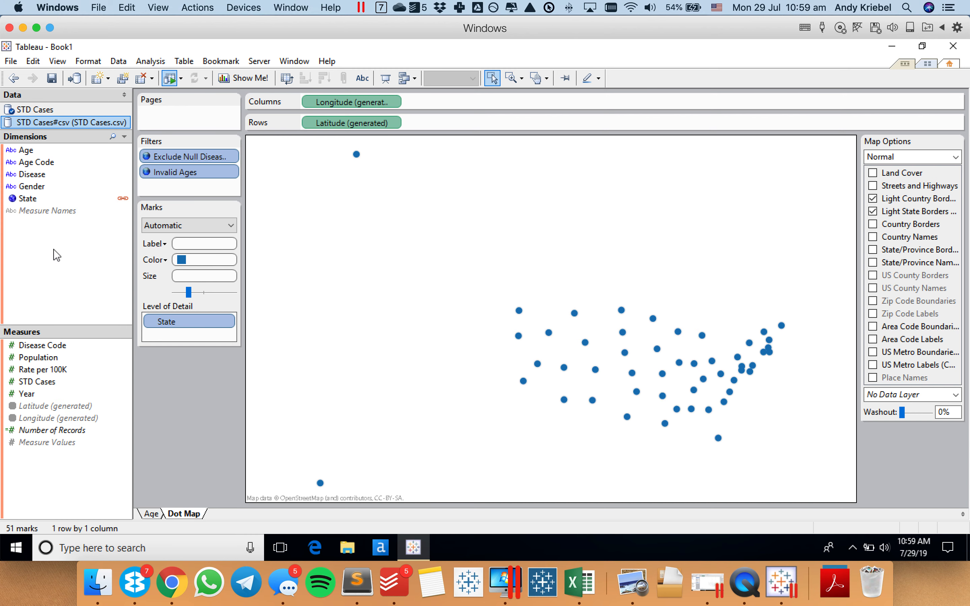
pyautogui.click(48, 107)
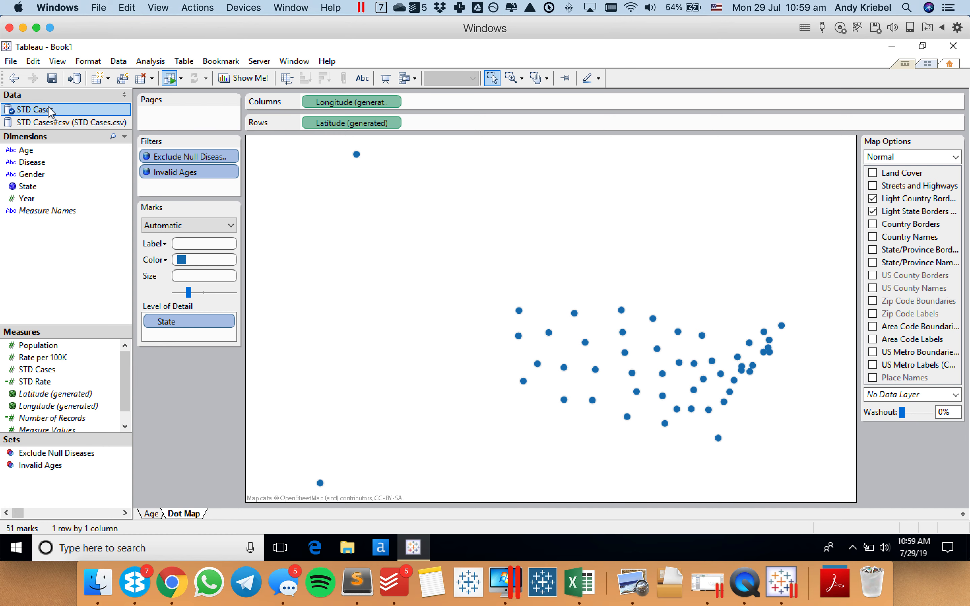
pyautogui.click(48, 121)
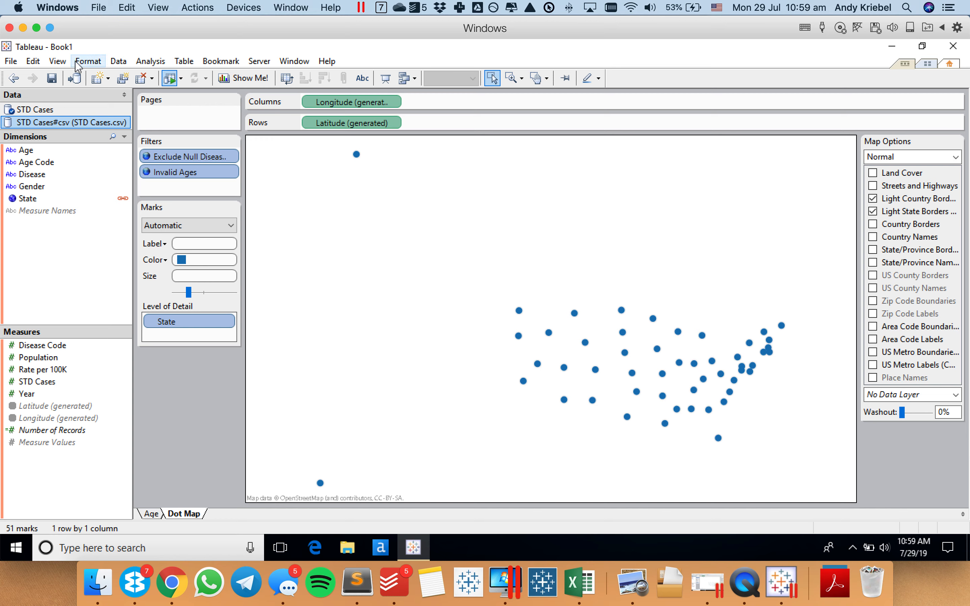
# Start saving the workbook and browse to the 2019 folder inside OneDrive, VizWiz, Makeover Monday.
pyautogui.click(52, 78)
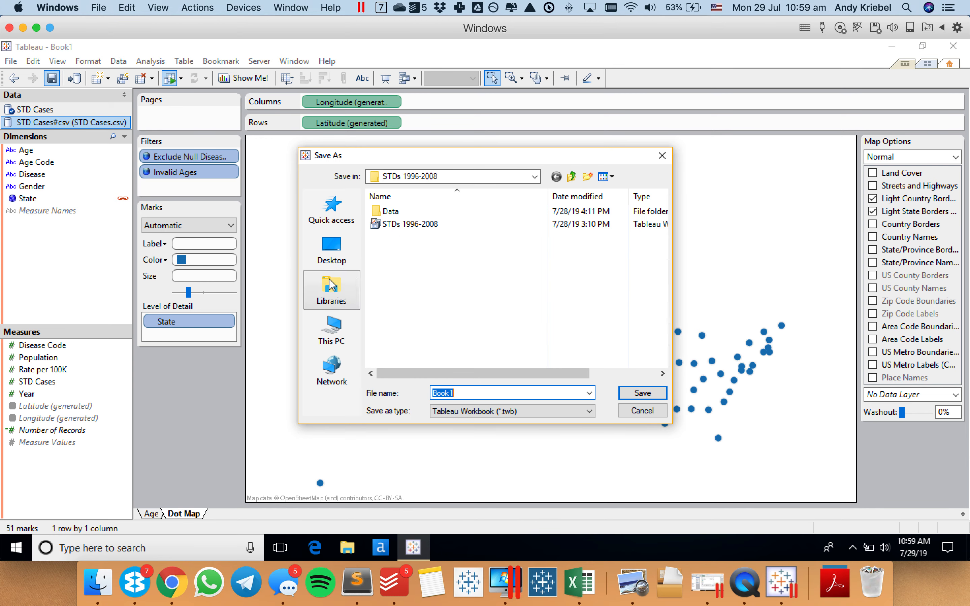
pyautogui.click(572, 177)
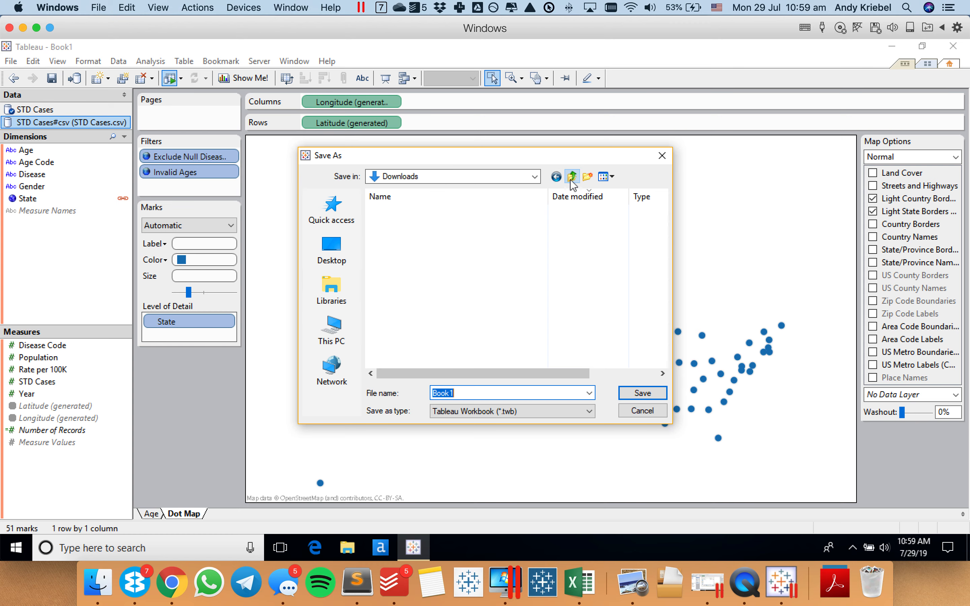
pyautogui.click(332, 209)
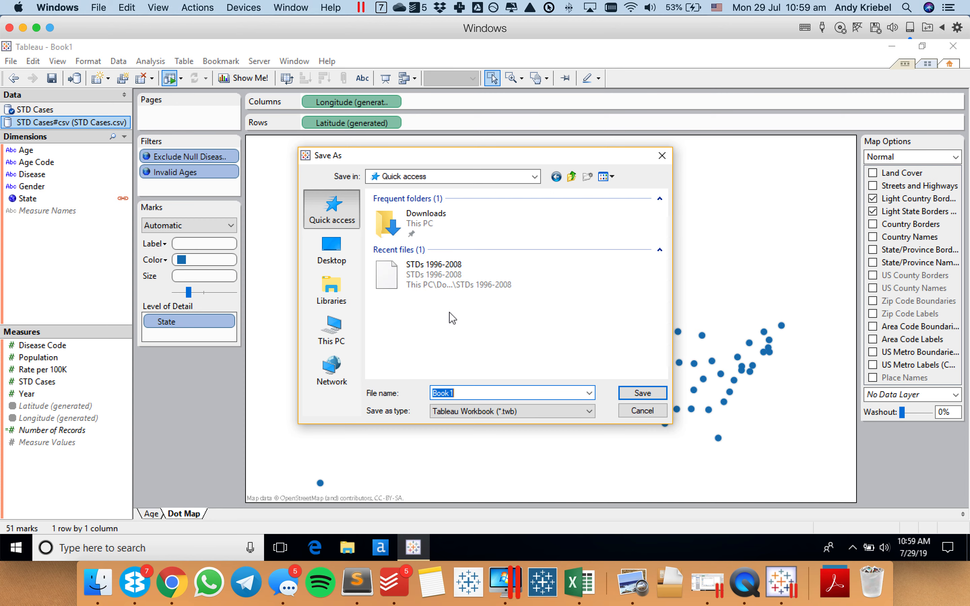
pyautogui.moveTo(658, 248); pyautogui.dragTo(661, 316)
pyautogui.click(436, 280)
pyautogui.doubleClick(436, 280)
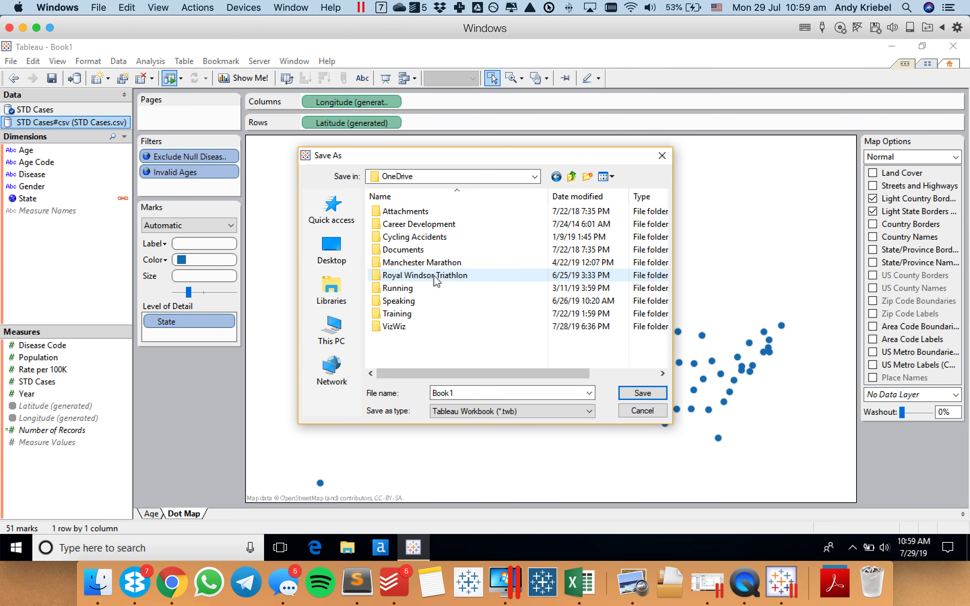
pyautogui.doubleClick(391, 324)
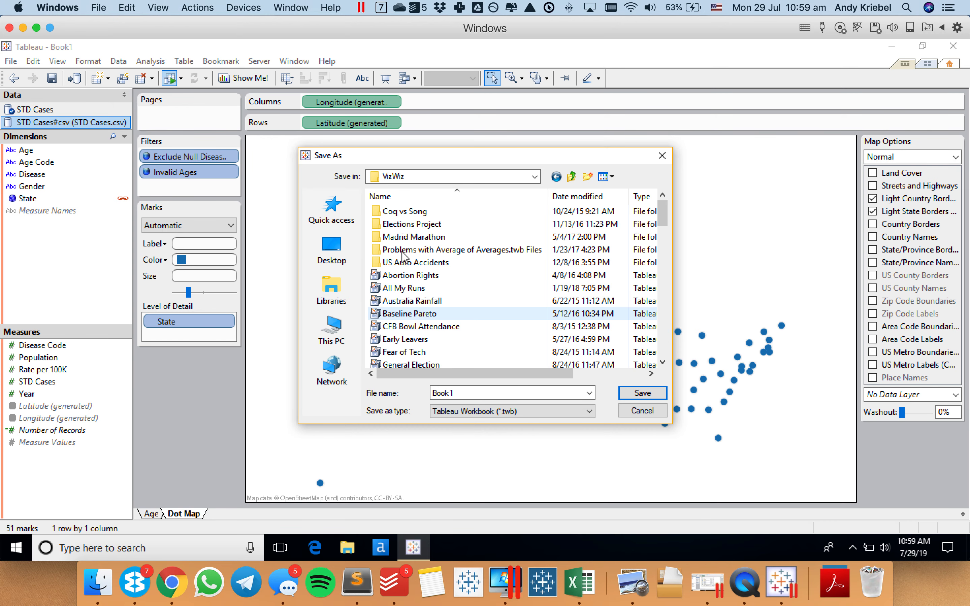
pyautogui.click(407, 365)
pyautogui.doubleClick(406, 365)
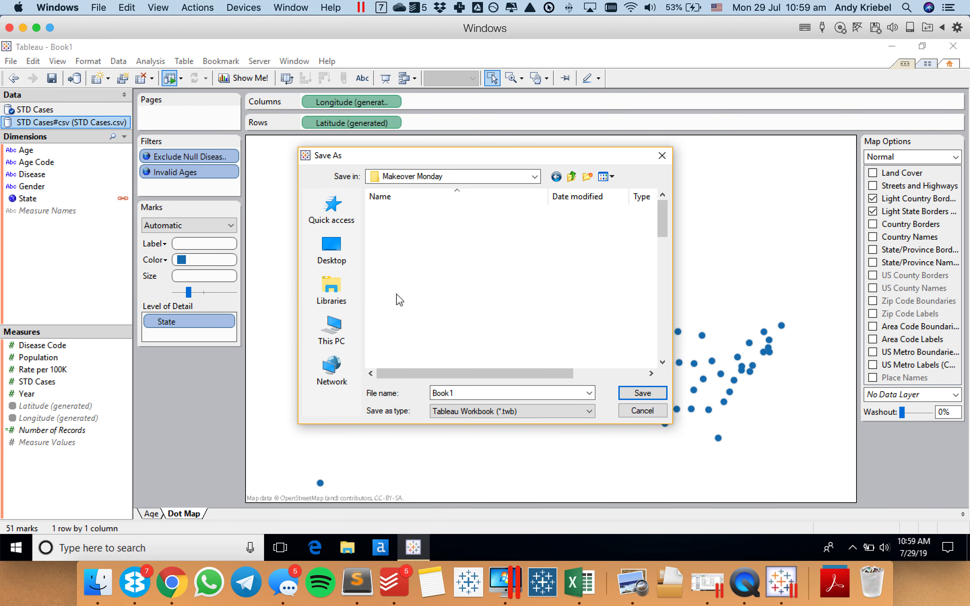
pyautogui.doubleClick(396, 237)
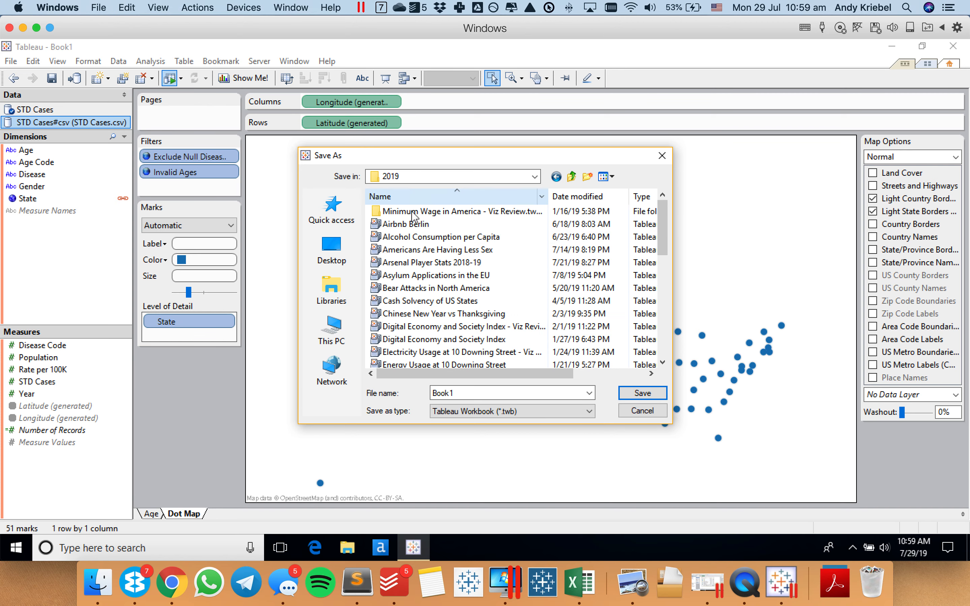
# Name the workbook STD Cases 1996-2014 and save it in the 2019 folder.
pyautogui.moveTo(468, 391); pyautogui.dragTo(405, 394)
pyautogui.write('ST')
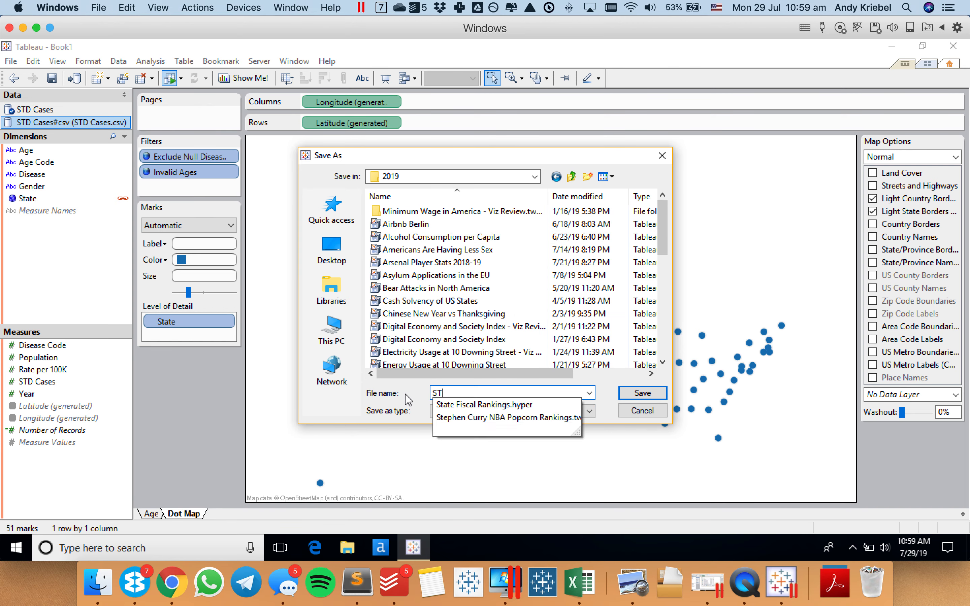
pyautogui.write('D Cases ')
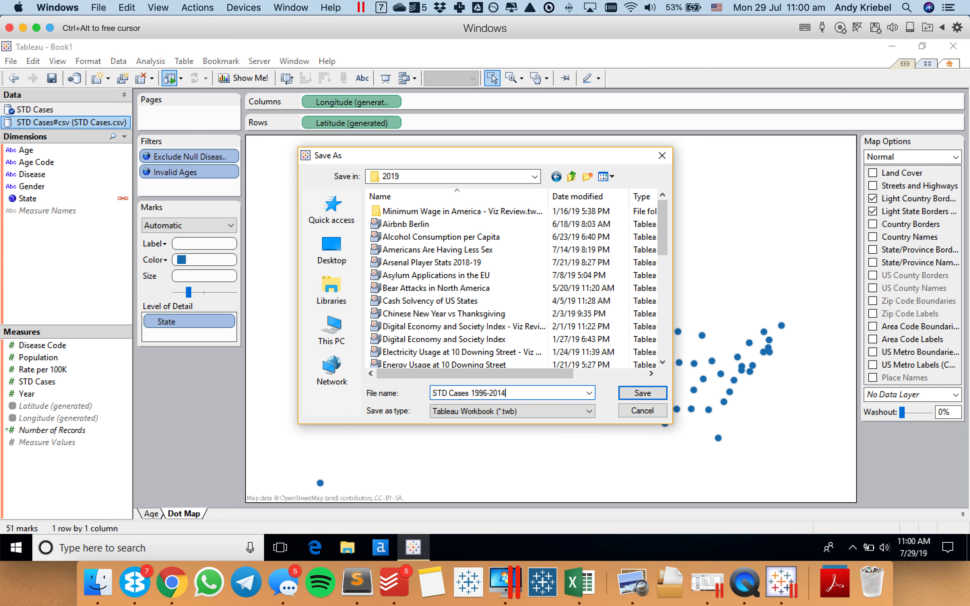
pyautogui.write('1996-2014')
pyautogui.click(633, 394)
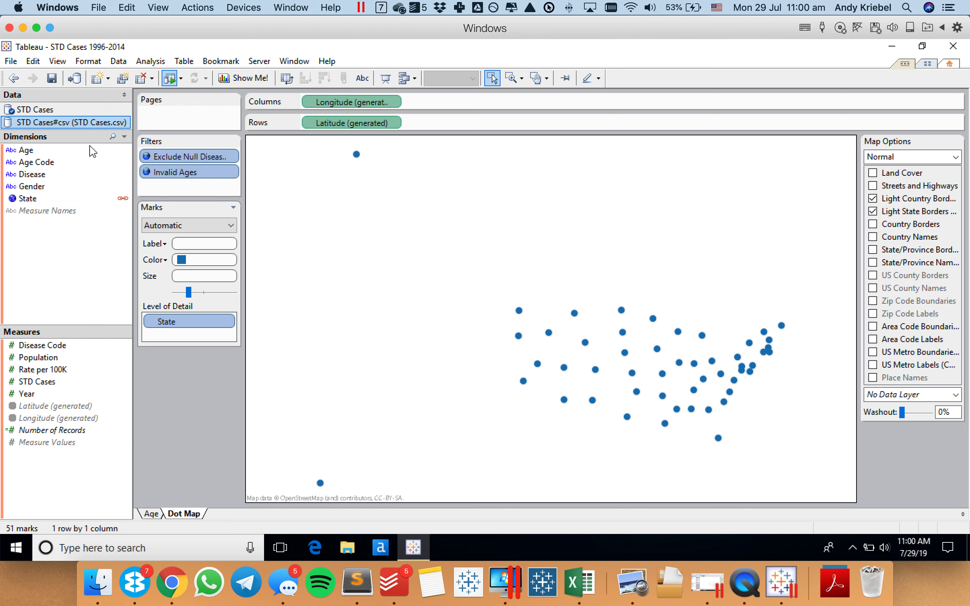
# Close the duplicate STD Cases#csv data source.
pyautogui.rightClick(50, 121)
pyautogui.click(94, 190)
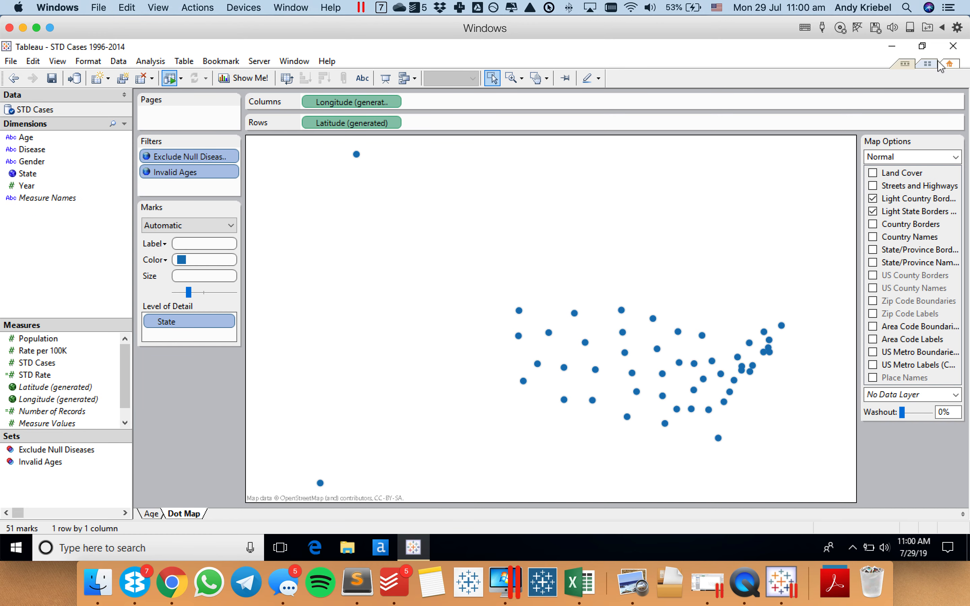
# Restart Tableau 6.0, continue the trial and reopen the STD Cases 1996-2014 workbook.
pyautogui.click(953, 47)
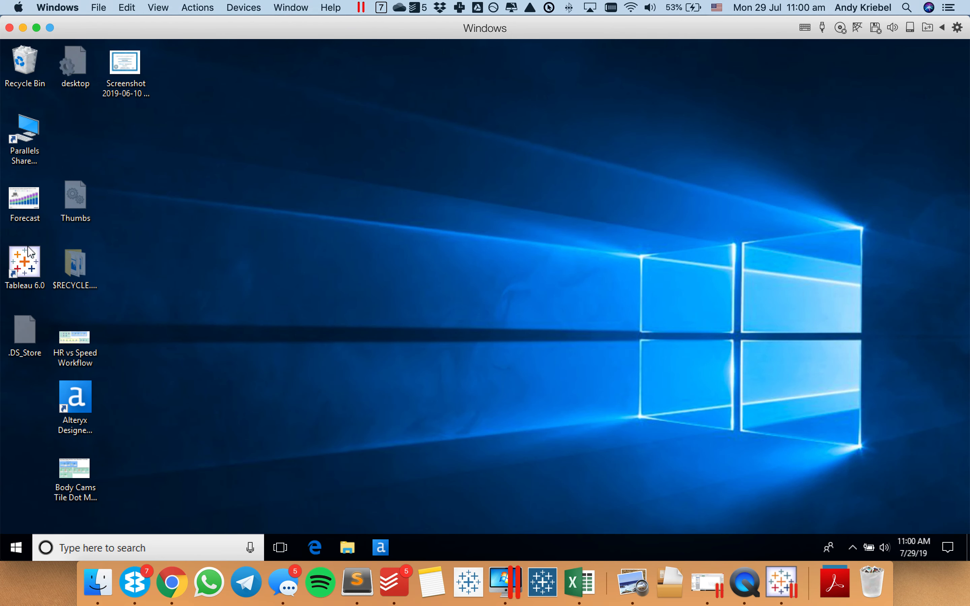
pyautogui.doubleClick(29, 251)
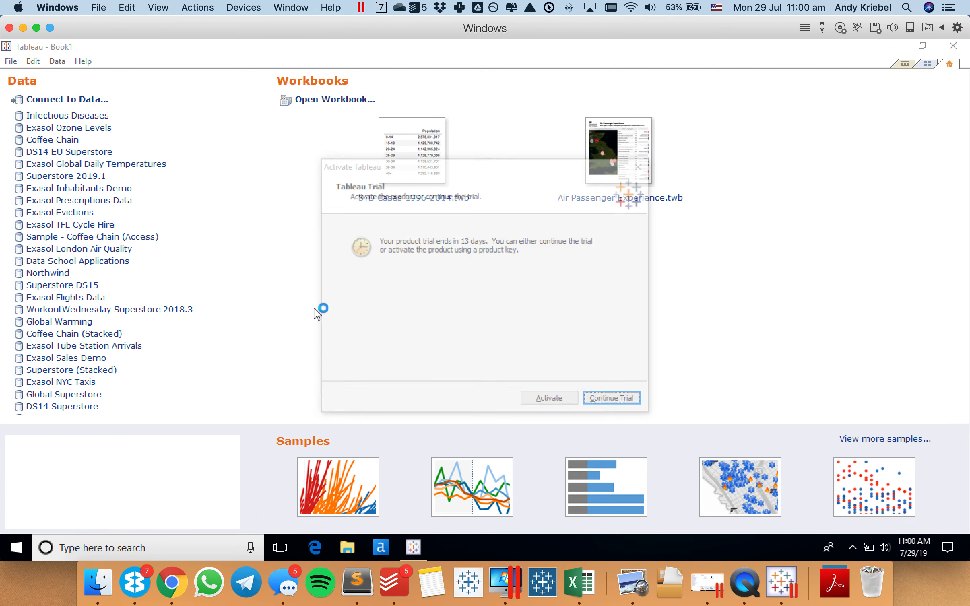
pyautogui.click(624, 405)
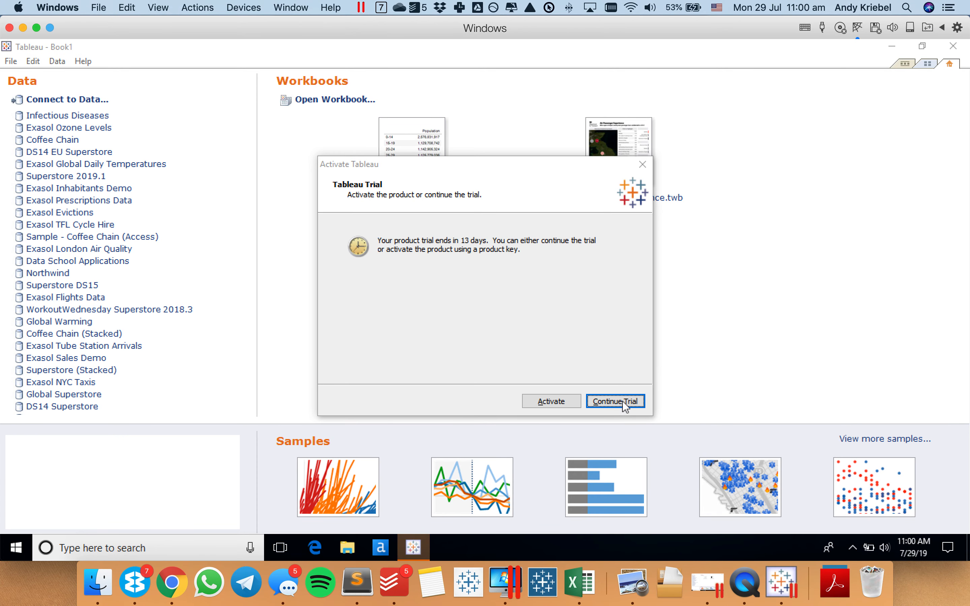
pyautogui.click(412, 150)
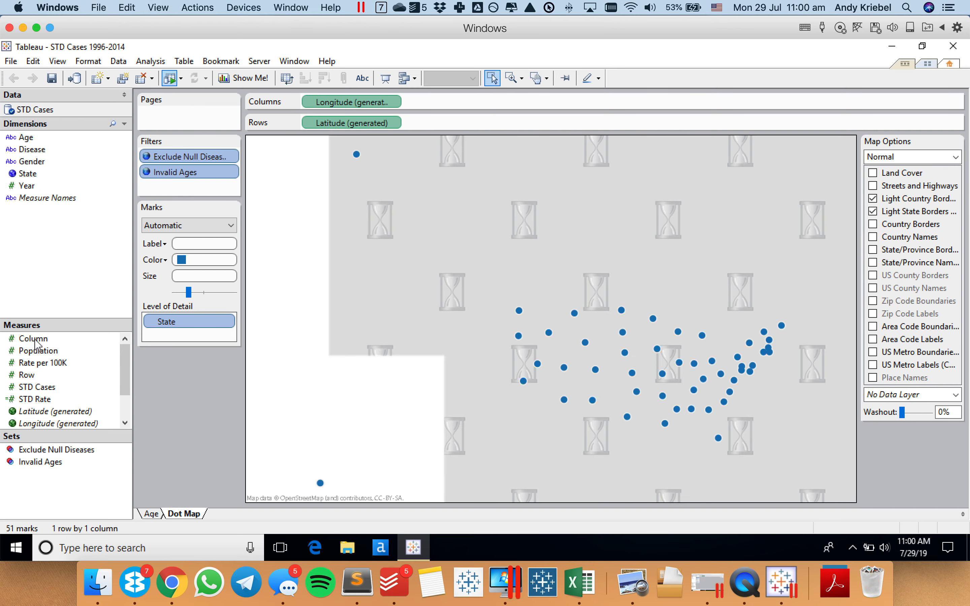
# Move the Column and Row fields from Measures to Dimensions and convert both to continuous.
pyautogui.moveTo(36, 345); pyautogui.dragTo(42, 262)
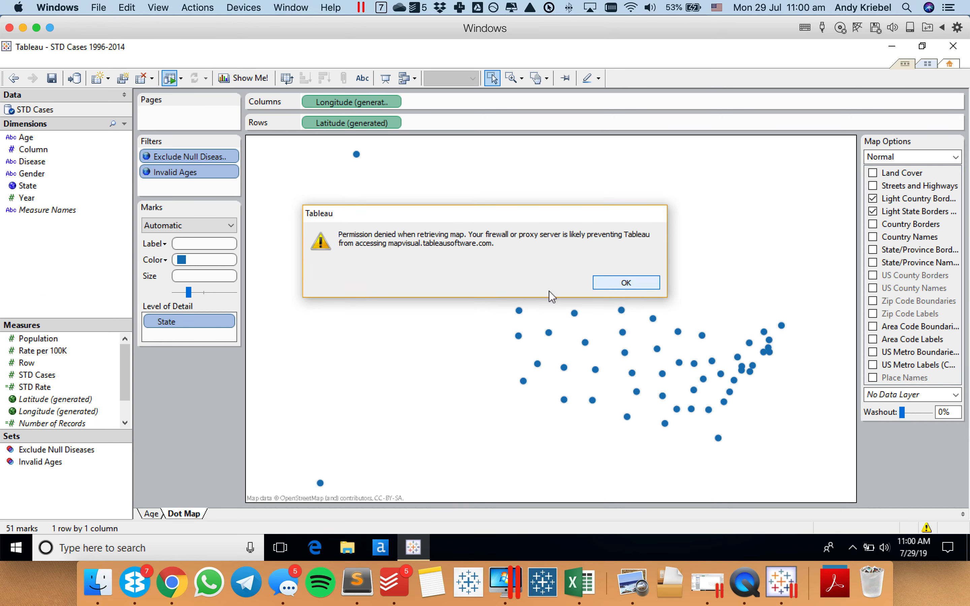
pyautogui.press('Return')
pyautogui.moveTo(25, 364); pyautogui.dragTo(35, 283)
pyautogui.click(28, 188)
pyautogui.keyDown('ctrl'); pyautogui.click(42, 152); pyautogui.keyUp('ctrl')
pyautogui.rightClick(41, 151)
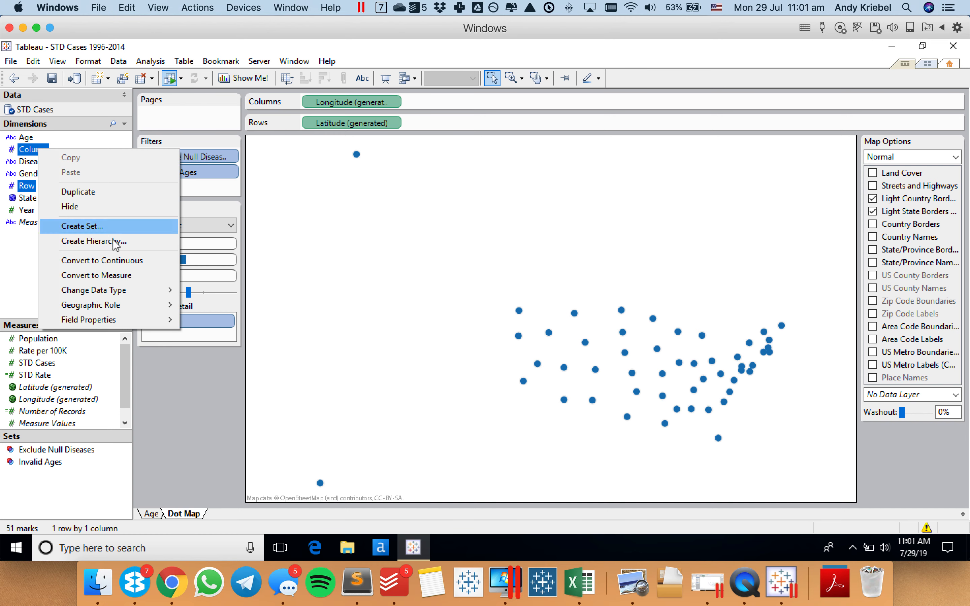
pyautogui.click(112, 258)
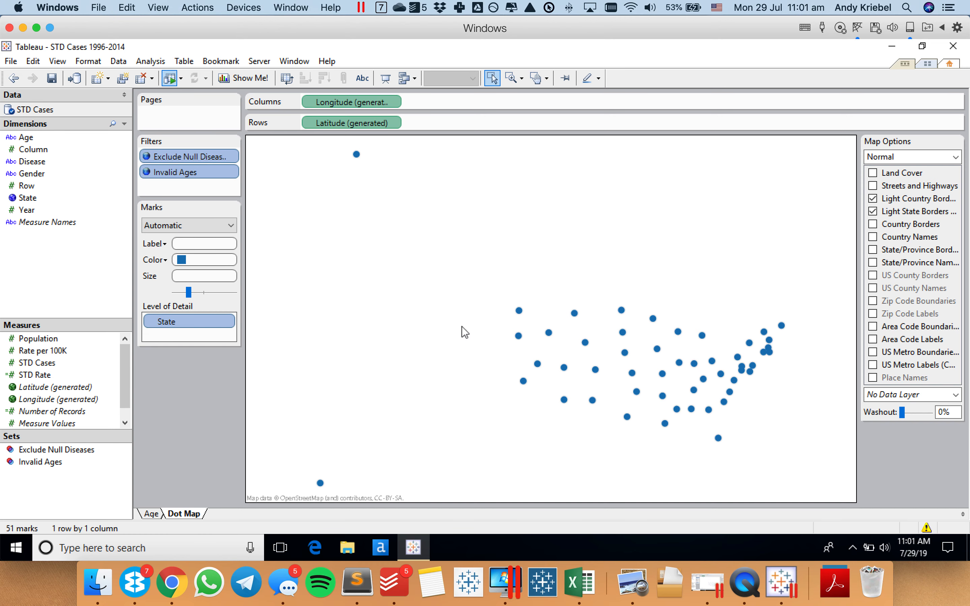
# Add a new worksheet with Column on Columns, Row on Rows and State on Level of Detail.
pyautogui.rightClick(218, 518)
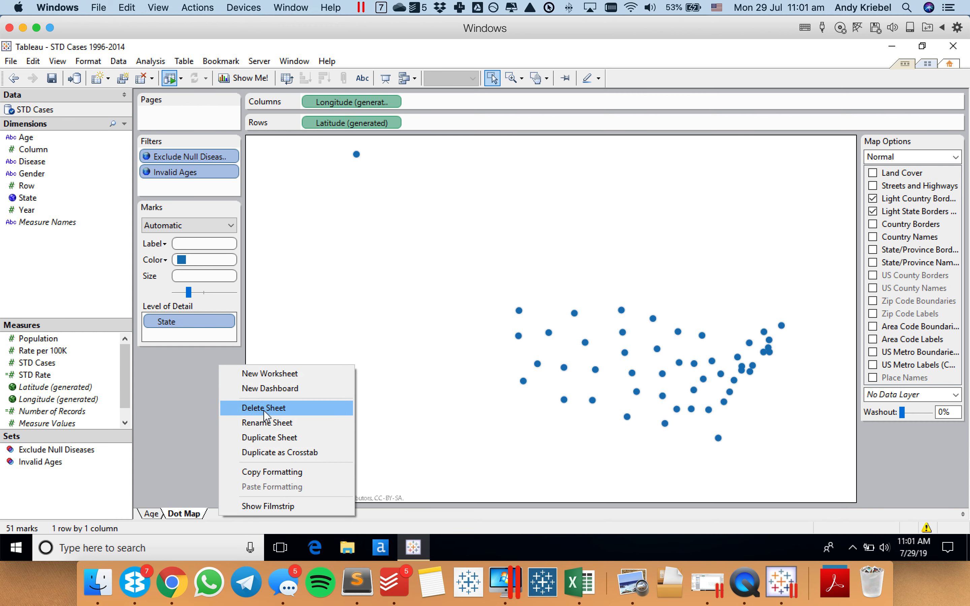
pyautogui.click(278, 375)
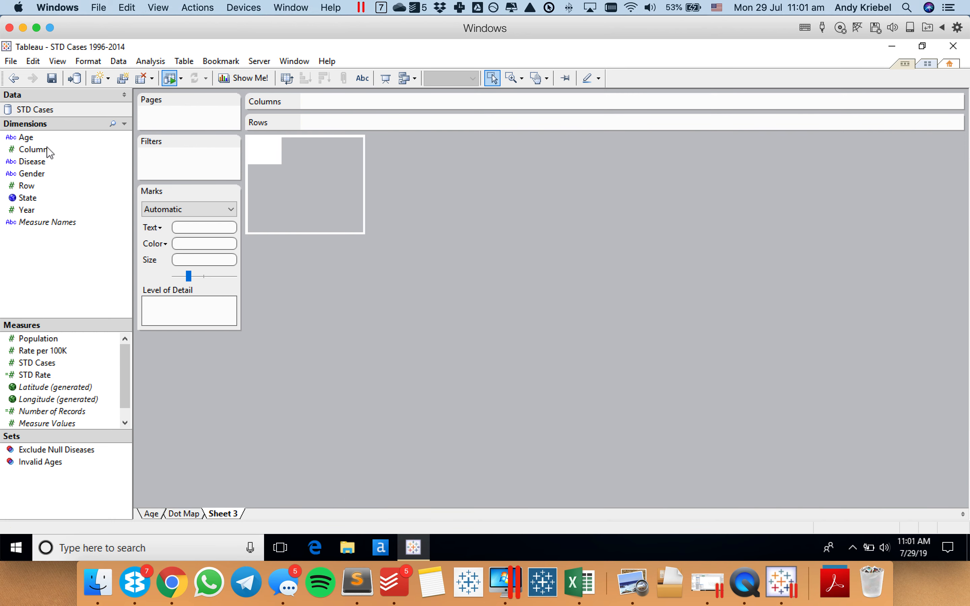
pyautogui.moveTo(41, 151); pyautogui.dragTo(404, 106)
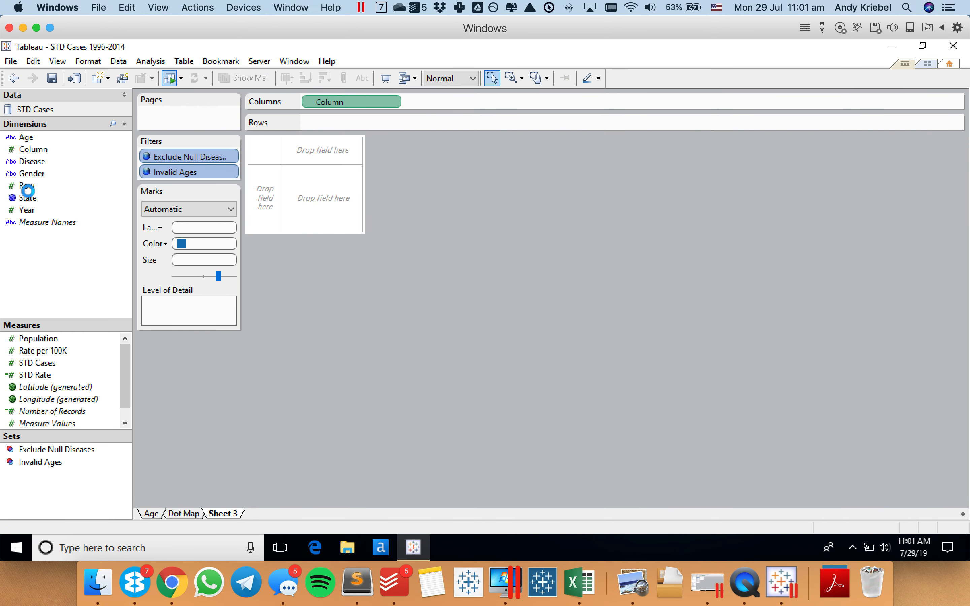
pyautogui.moveTo(27, 187); pyautogui.dragTo(365, 127)
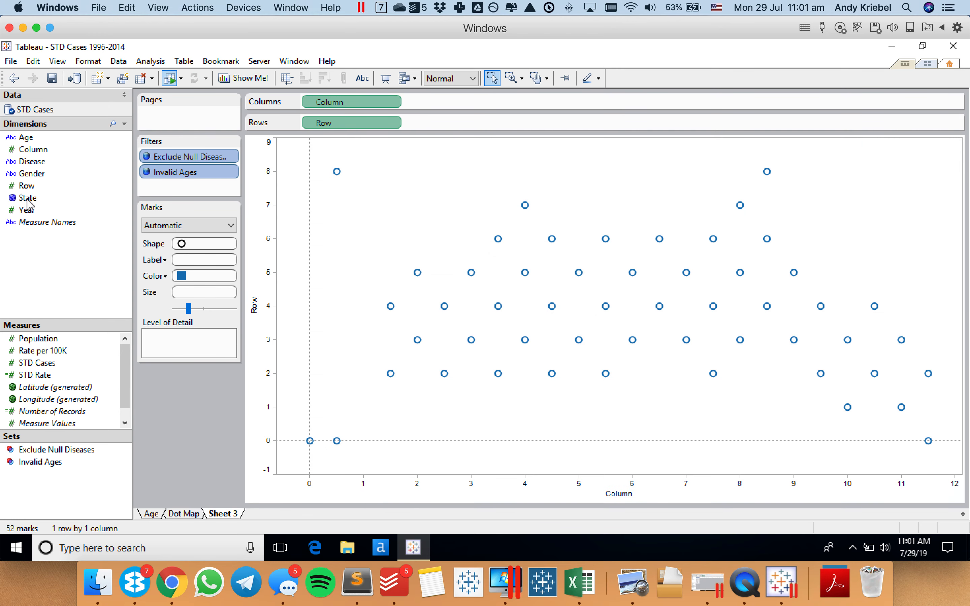
pyautogui.moveTo(28, 201); pyautogui.dragTo(158, 338)
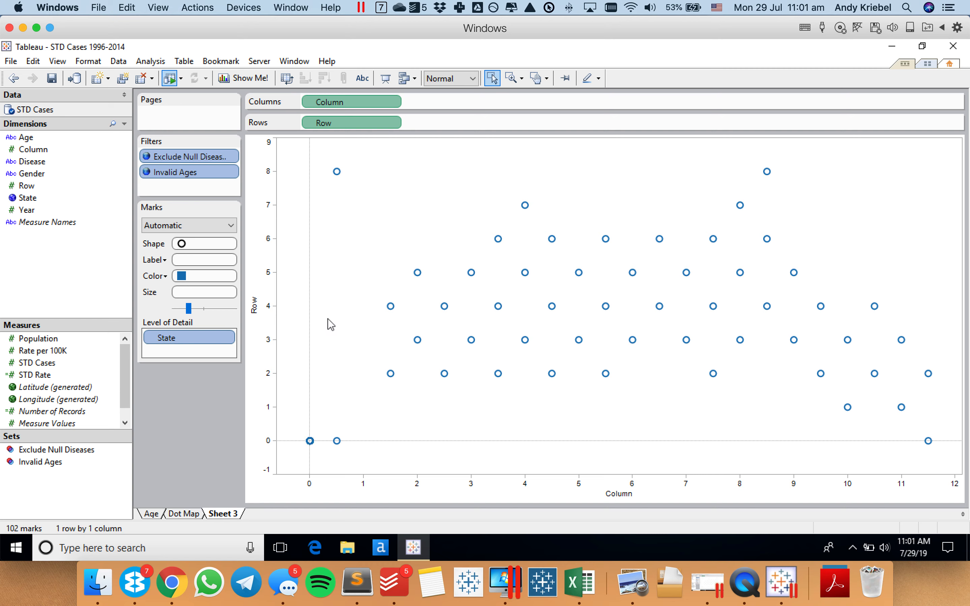
# Reverse the scale of the Row axis.
pyautogui.doubleClick(266, 341)
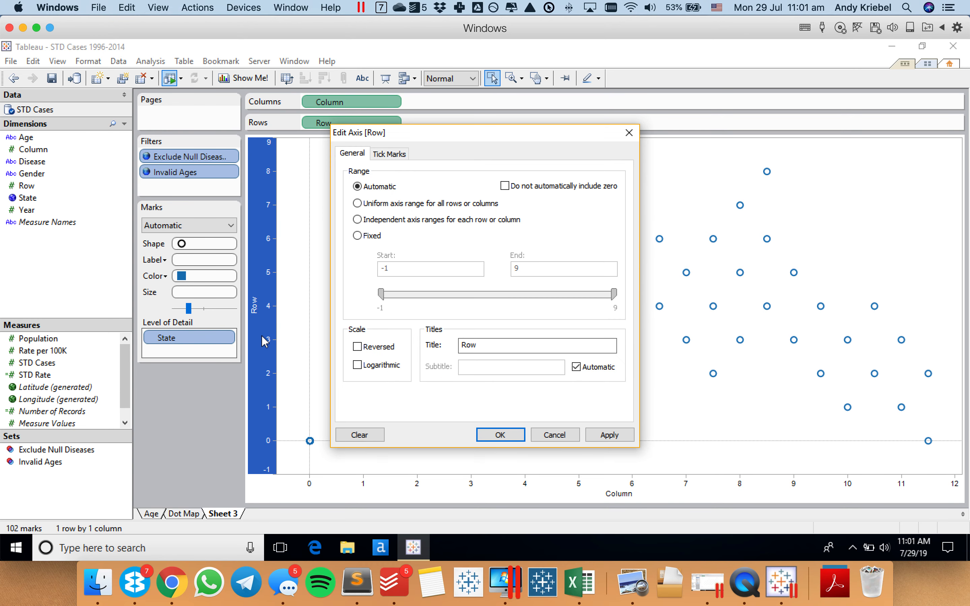
pyautogui.click(380, 347)
pyautogui.click(499, 434)
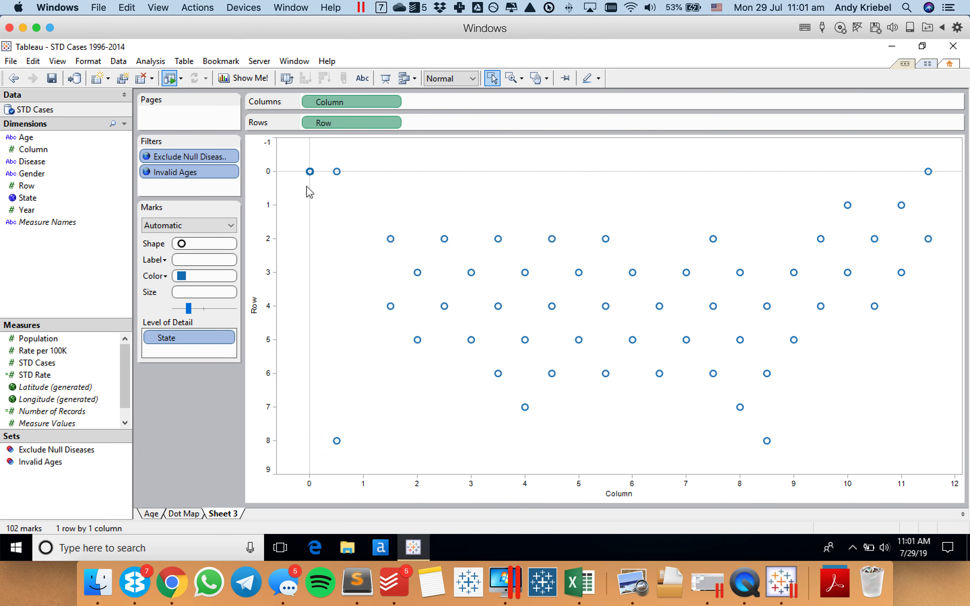
# Filter the Column field to keep only its non-null values.
pyautogui.moveTo(309, 173)
pyautogui.click(395, 103)
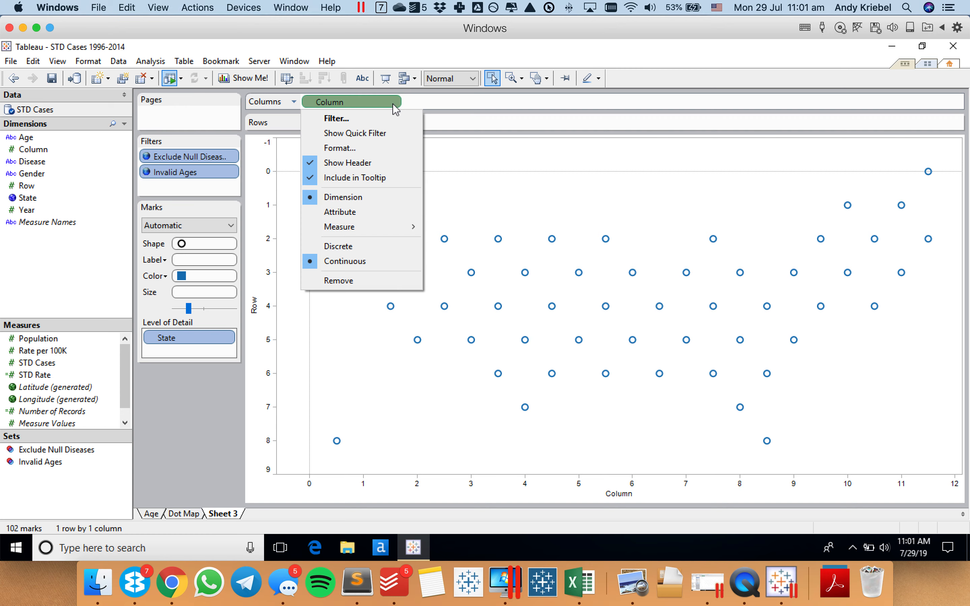
pyautogui.click(376, 119)
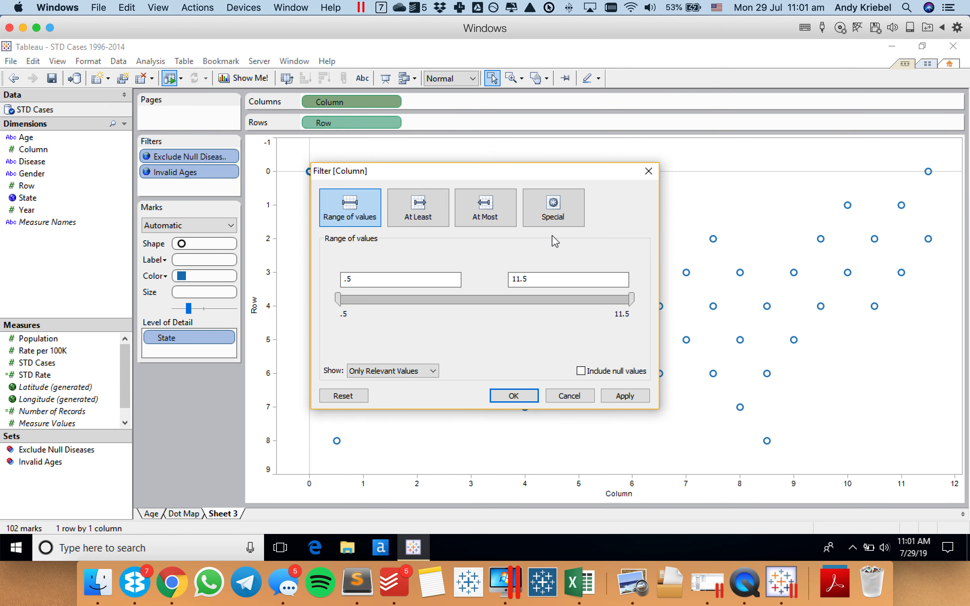
pyautogui.click(556, 214)
pyautogui.click(343, 275)
pyautogui.click(513, 395)
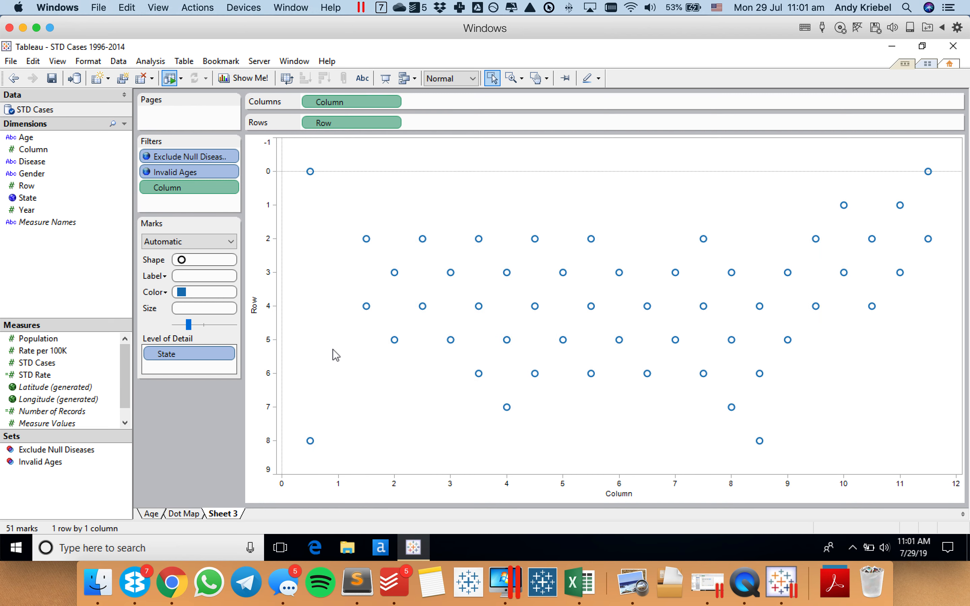
# Try setting the mark type to Shape and open the Edit Shape options for more shapes.
pyautogui.click(196, 241)
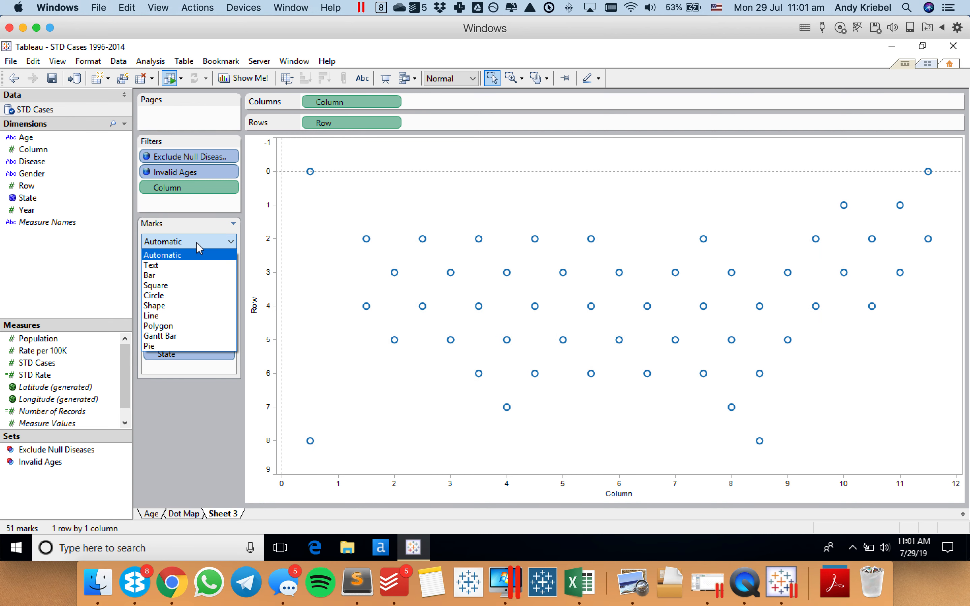
pyautogui.click(152, 257)
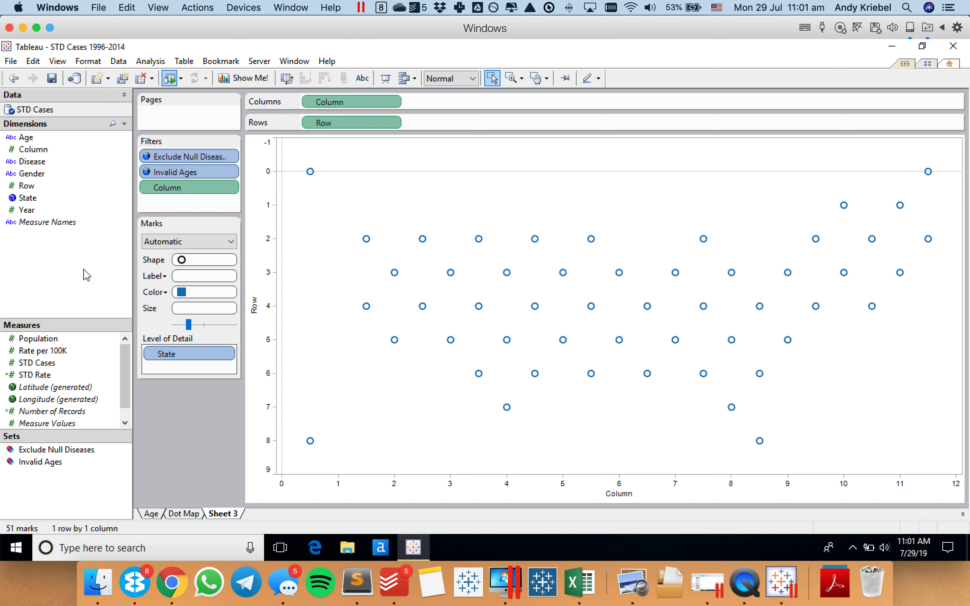
pyautogui.click(190, 241)
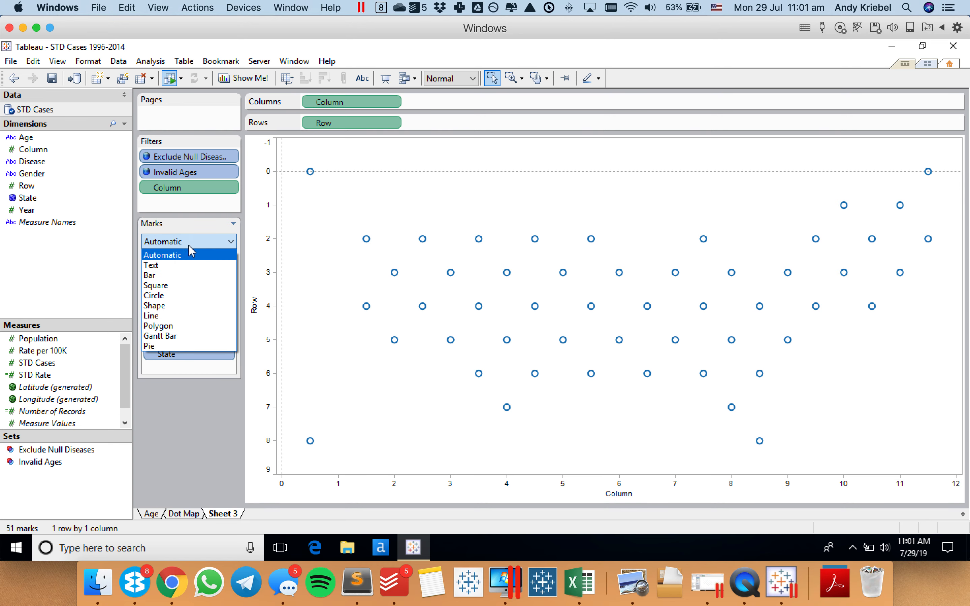
pyautogui.click(154, 307)
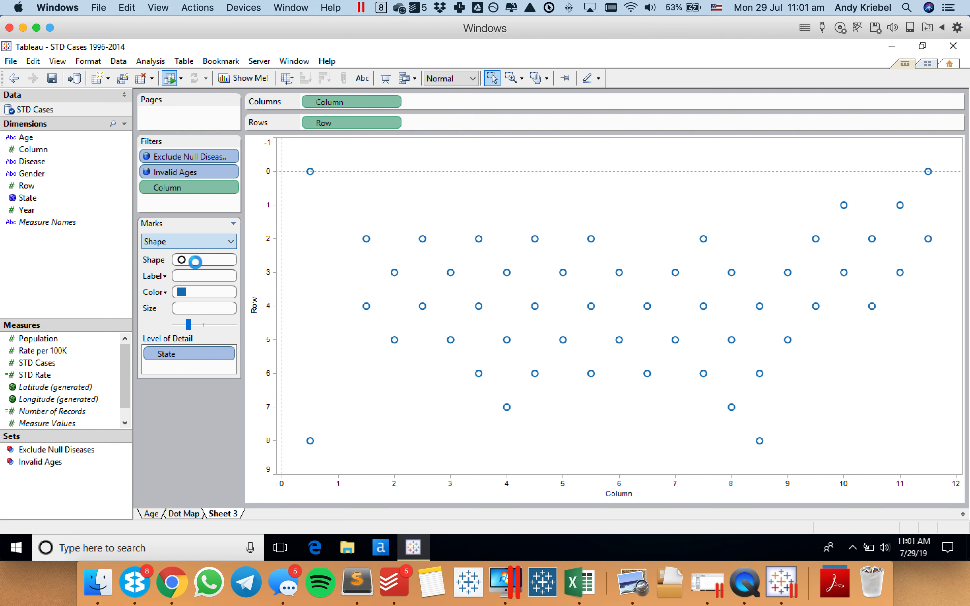
pyautogui.click(187, 260)
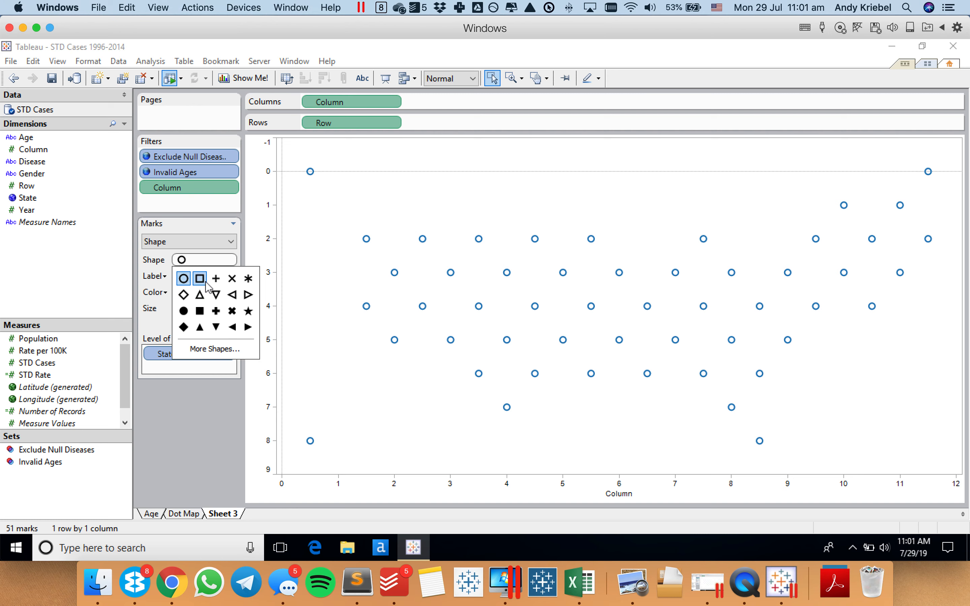
pyautogui.click(215, 349)
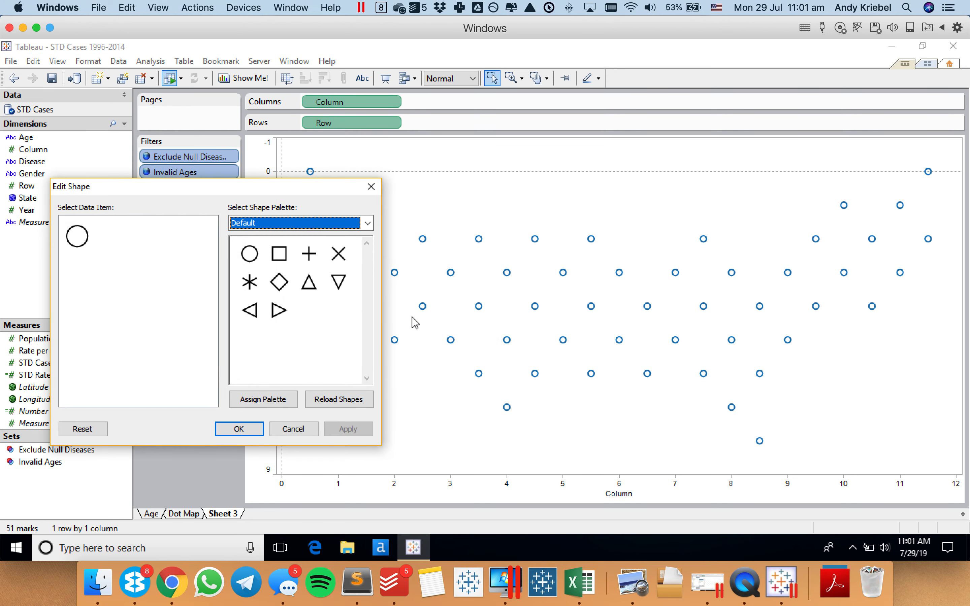
# Search the shape palettes for a hexagon, trying Attributes of Form and Miscellaneous.
pyautogui.click(292, 222)
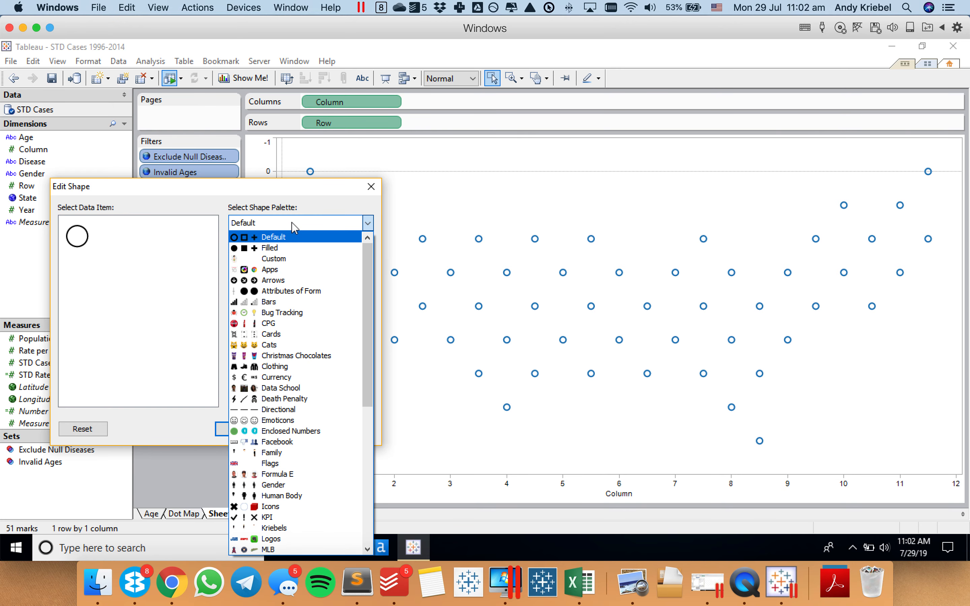
pyautogui.moveTo(366, 317)
pyautogui.mouseDown()
pyautogui.moveTo(368, 391)
pyautogui.moveTo(367, 304)
pyautogui.mouseUp()
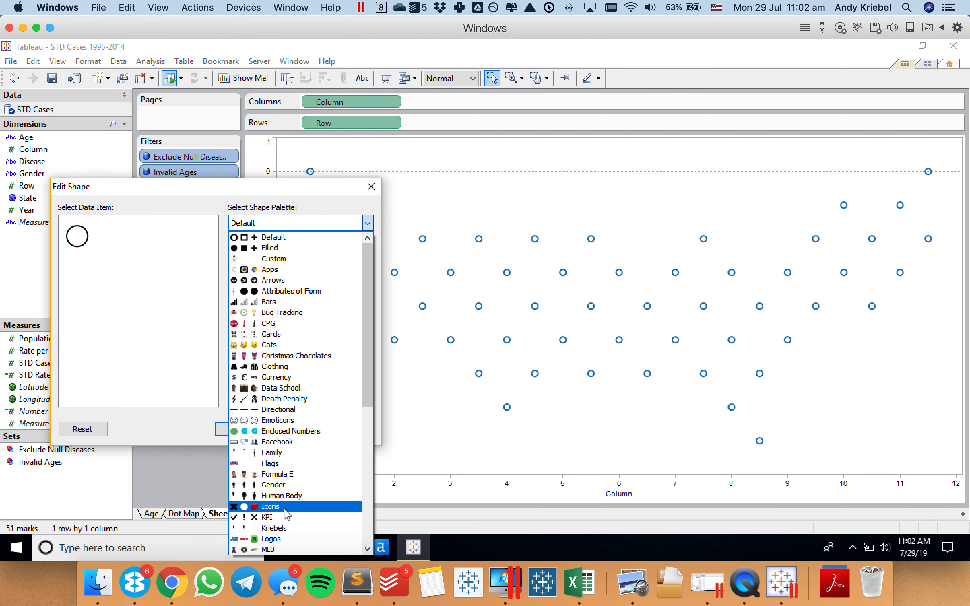
pyautogui.click(296, 291)
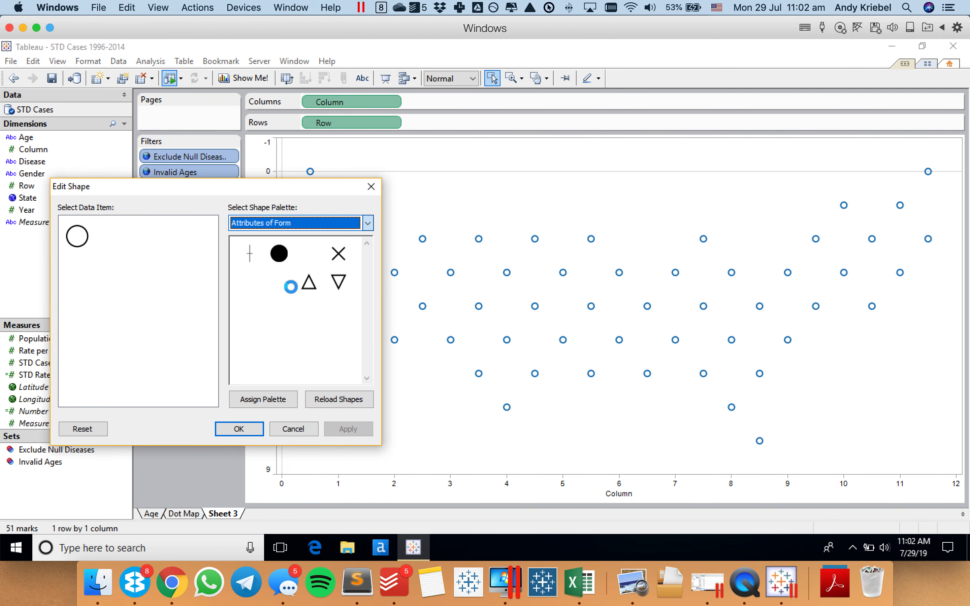
pyautogui.click(304, 222)
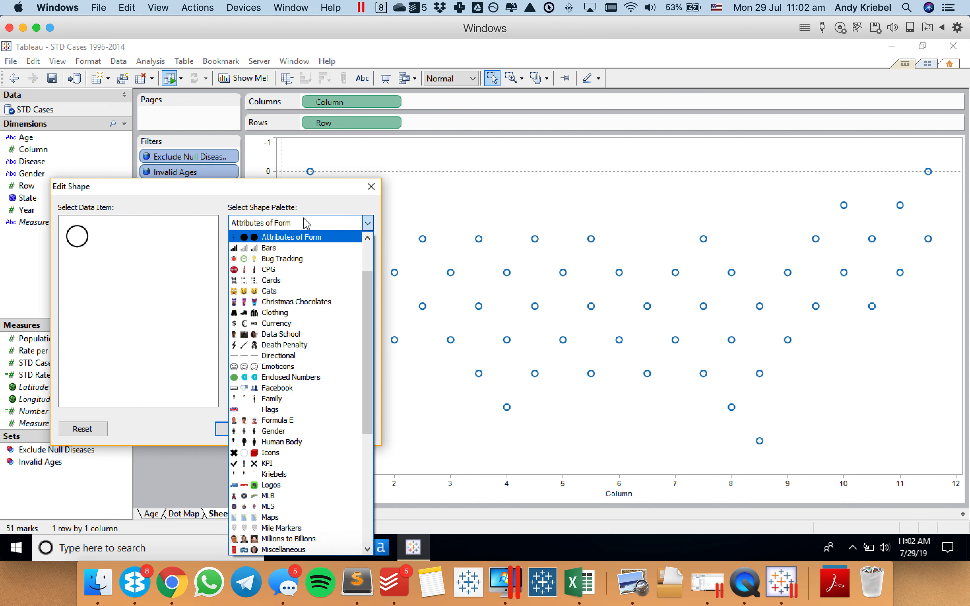
pyautogui.moveTo(363, 312); pyautogui.dragTo(369, 261)
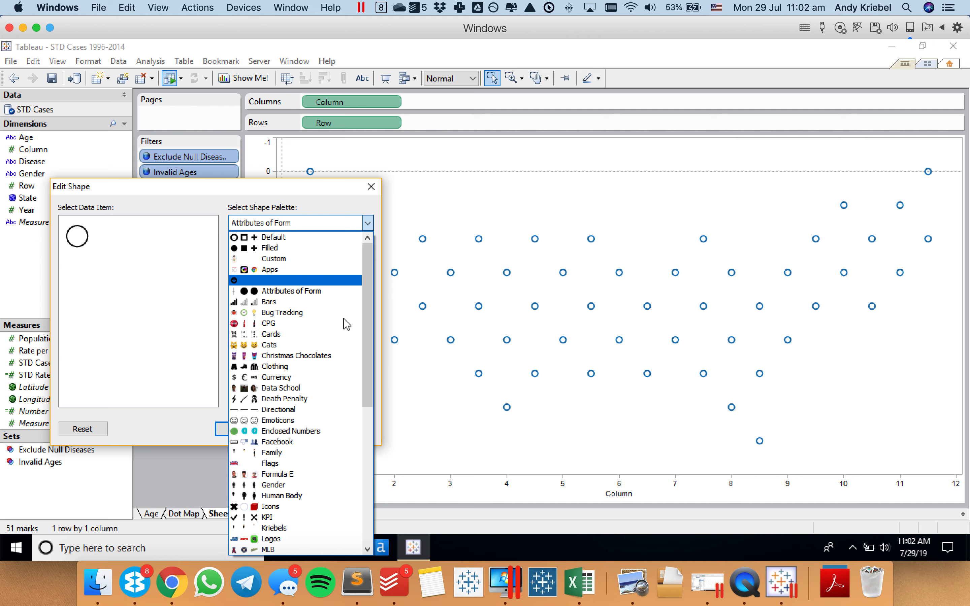
pyautogui.moveTo(365, 345); pyautogui.dragTo(368, 495)
pyautogui.click(276, 335)
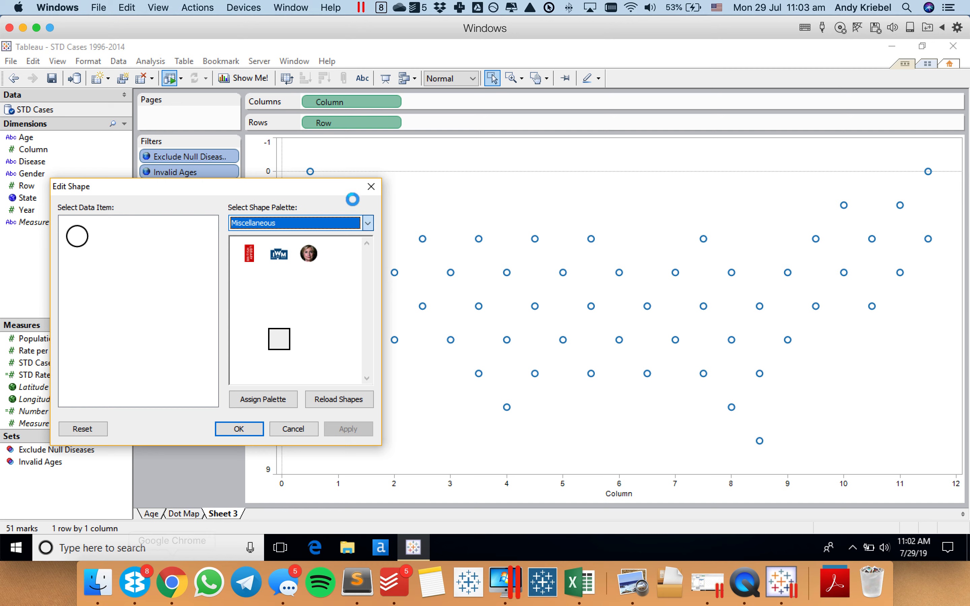
# Switch to Chrome to view the original STDs 1996-2008 dashboard on Tableau Public, and return to Tableau 6.0.
pyautogui.click(172, 582)
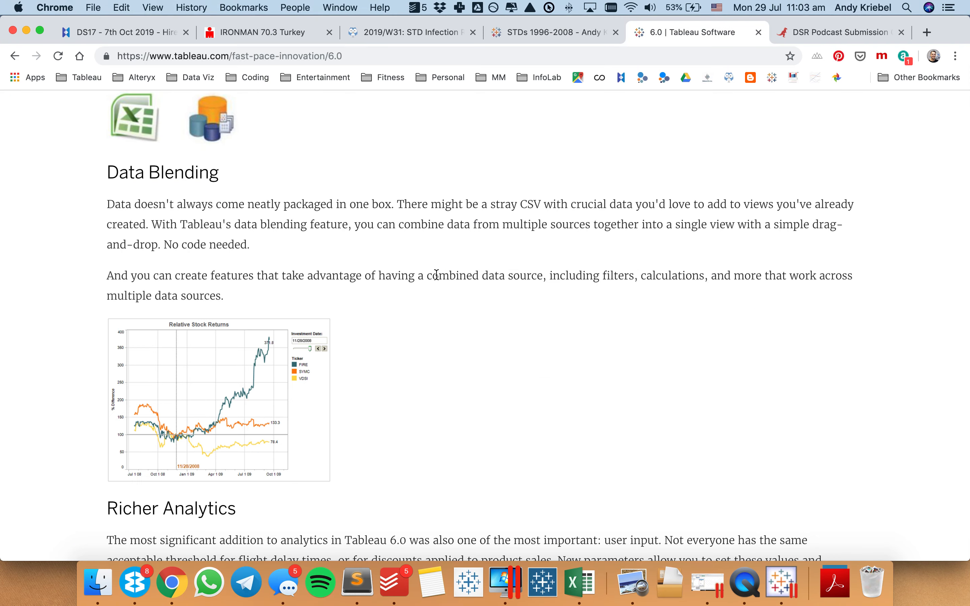
pyautogui.click(567, 32)
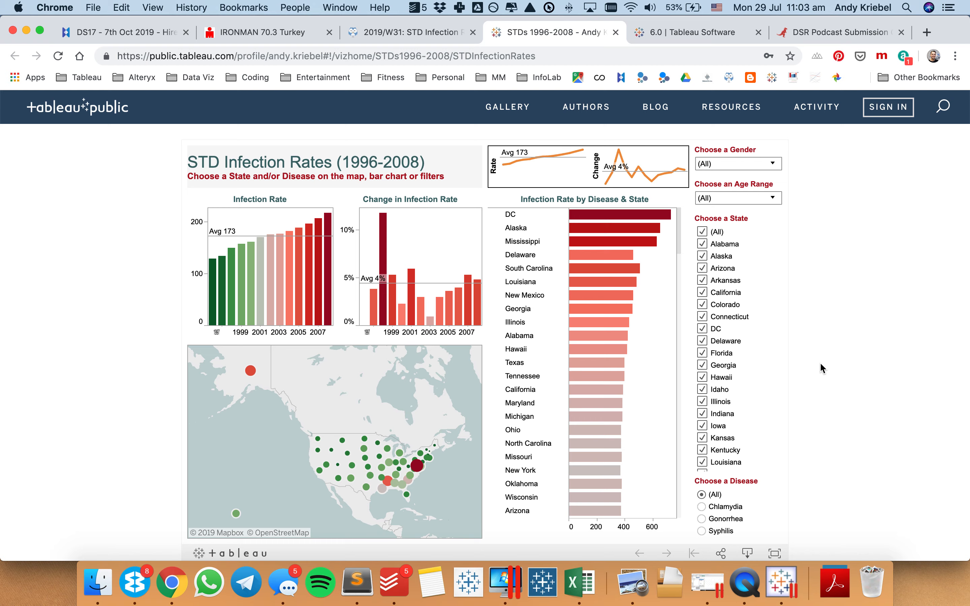
pyautogui.click(780, 582)
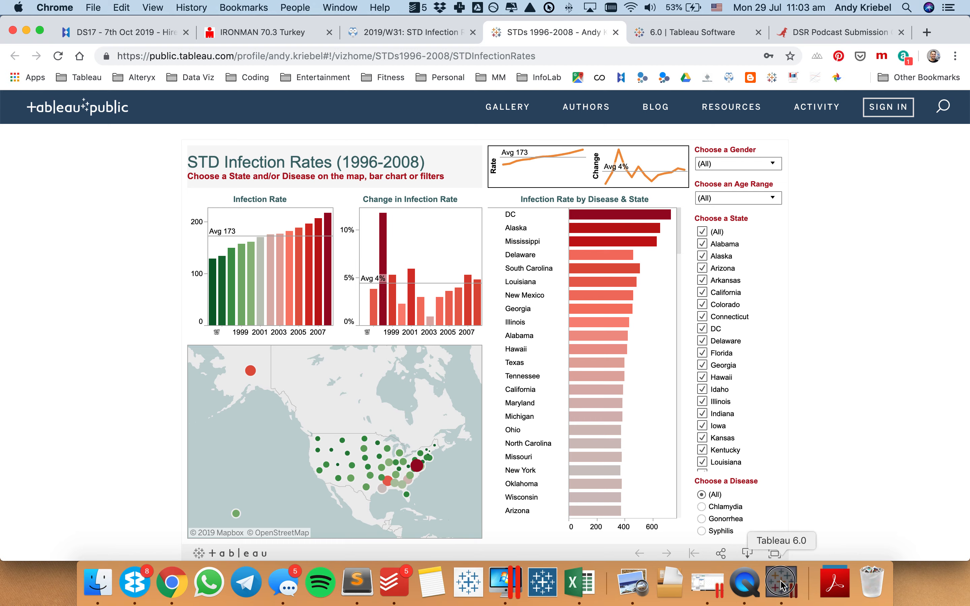
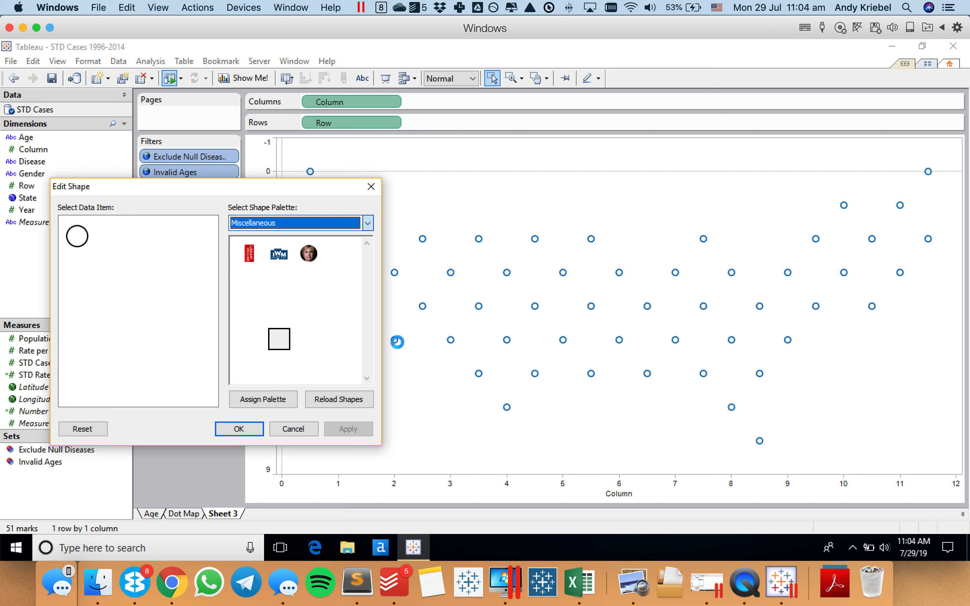
# Force-quit Tableau 6.0 by ending its task in the Windows Task Manager, and close Task Manager.
pyautogui.rightClick(784, 585)
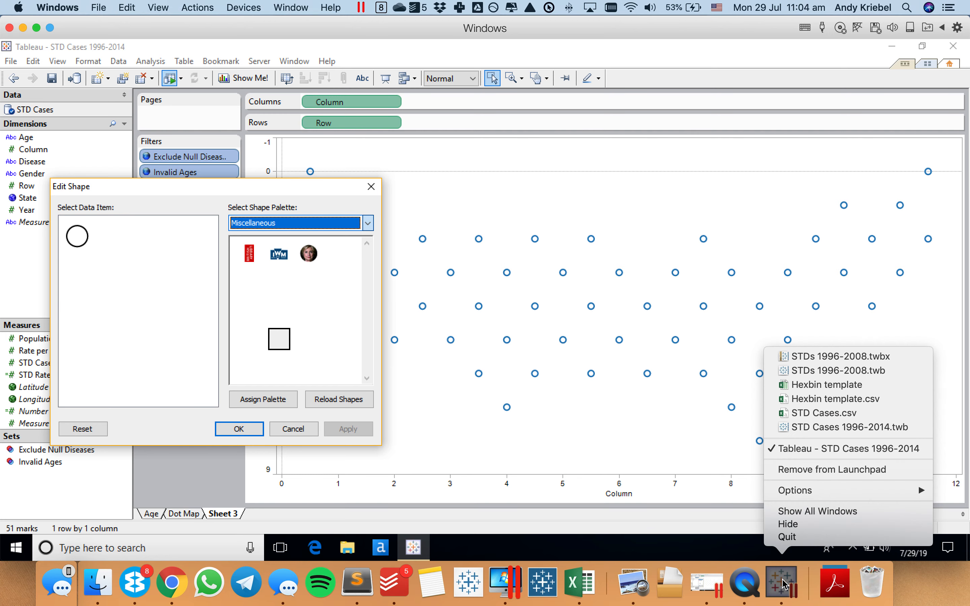
pyautogui.click(790, 541)
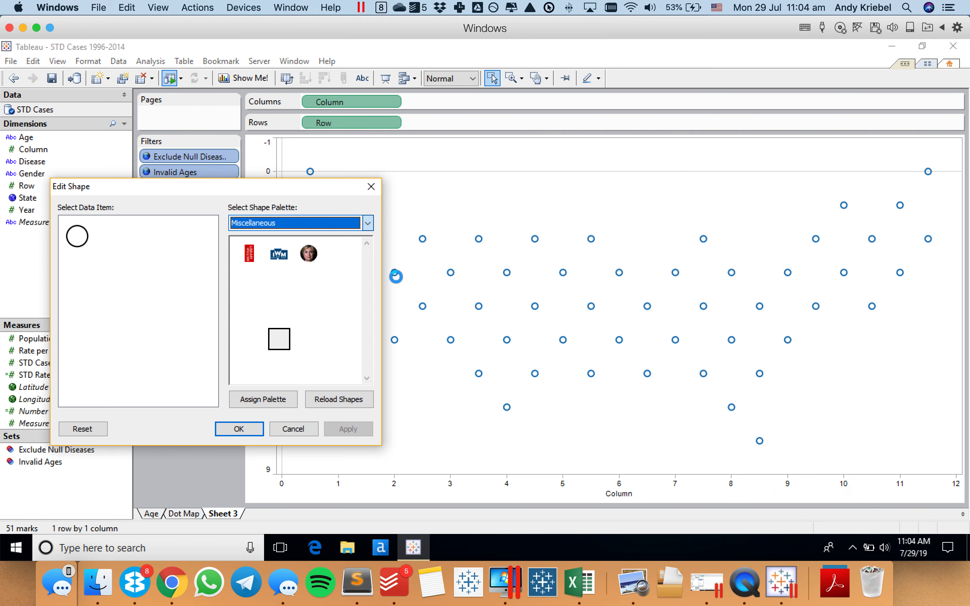
pyautogui.click(243, 8)
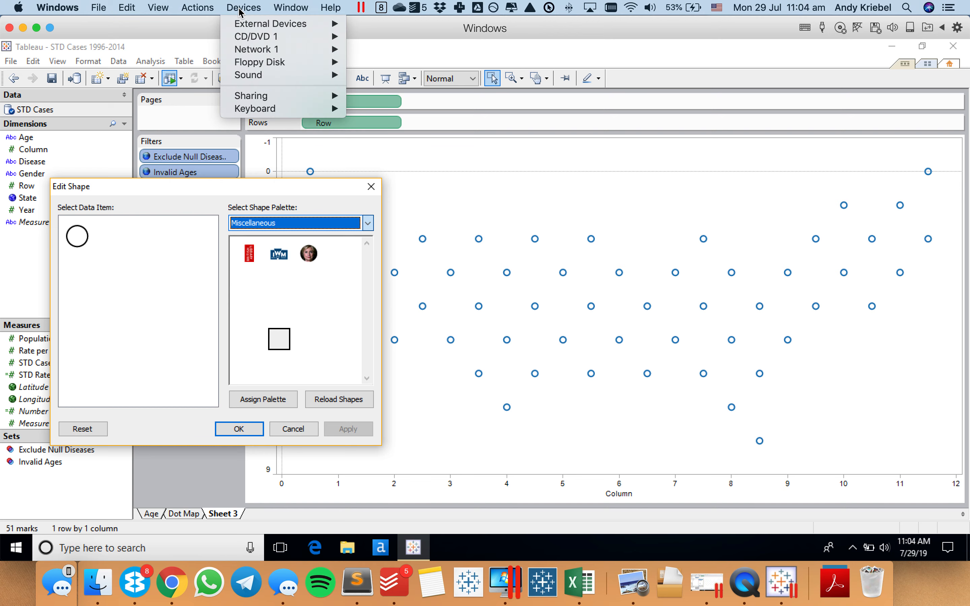
pyautogui.moveTo(198, 8)
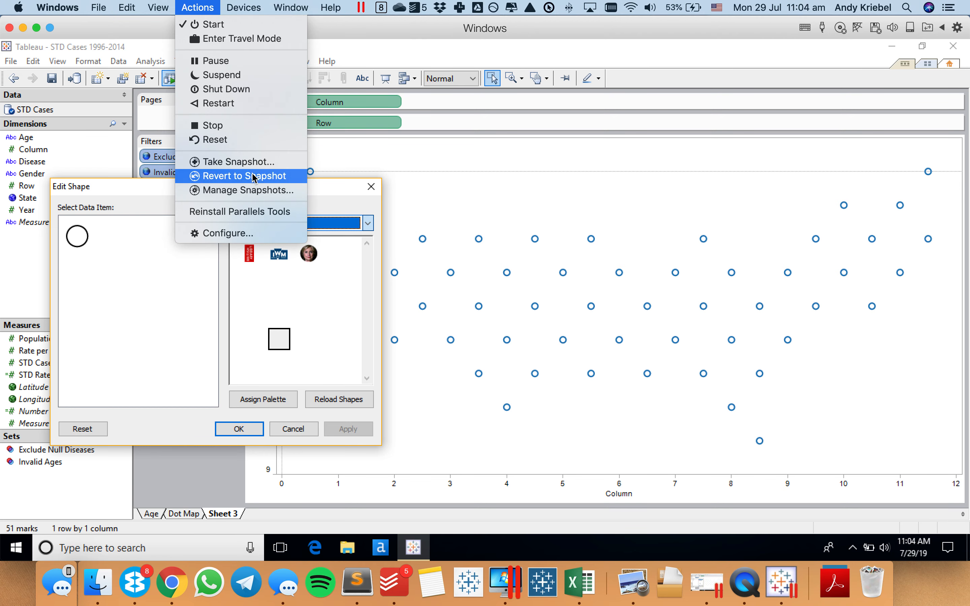
pyautogui.moveTo(127, 11)
pyautogui.moveTo(159, 12)
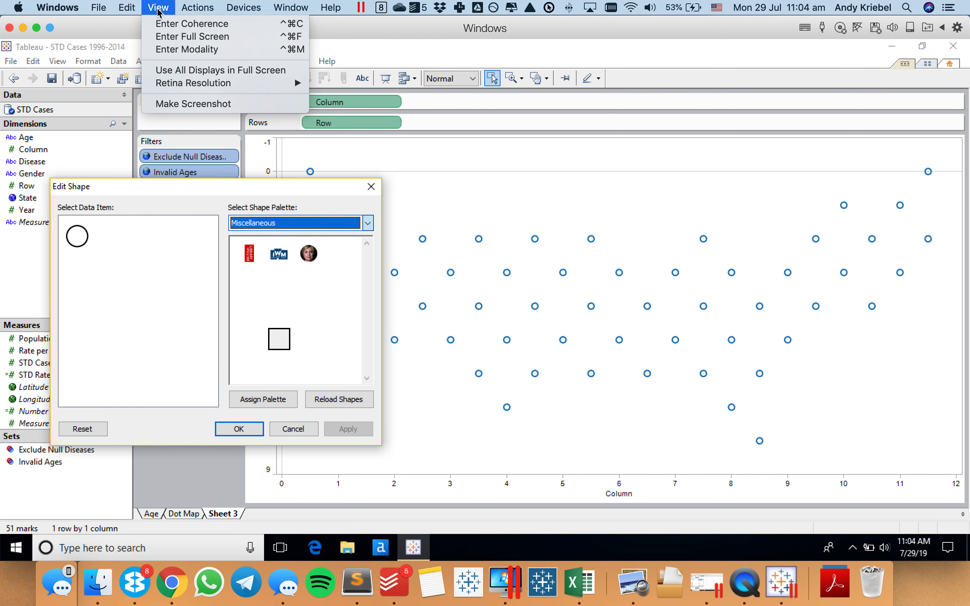
pyautogui.moveTo(259, 13)
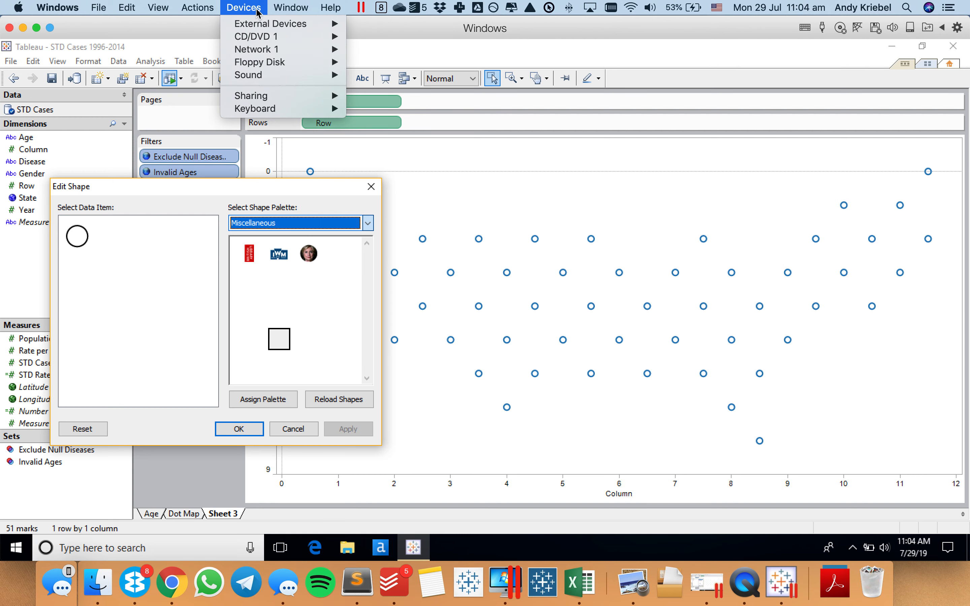
pyautogui.moveTo(303, 114)
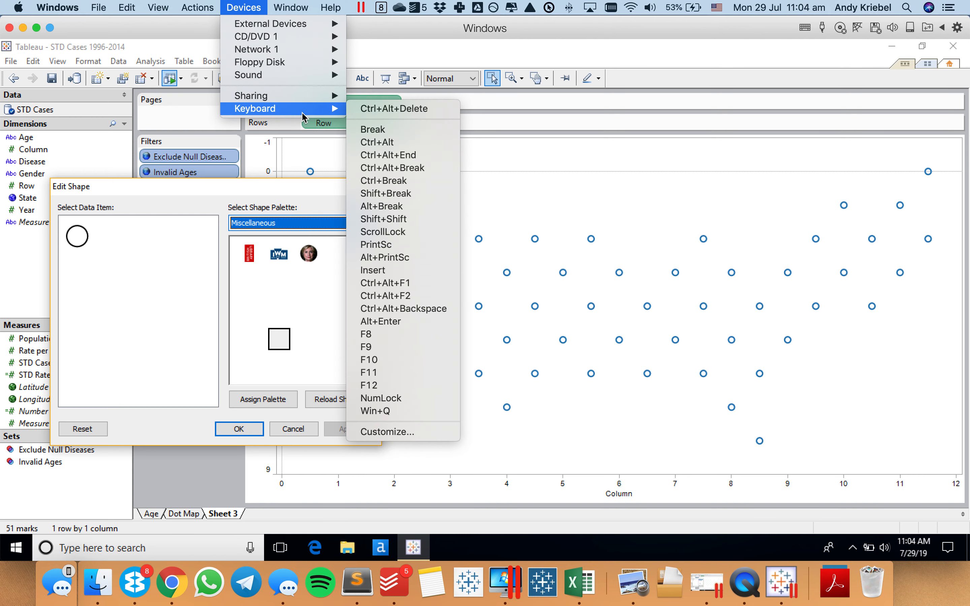
pyautogui.click(381, 114)
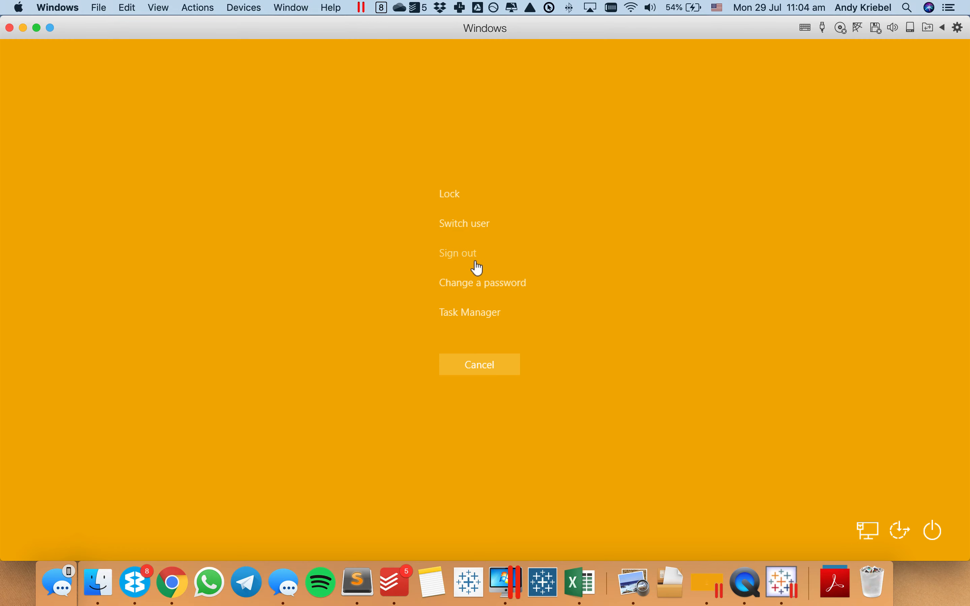
pyautogui.click(470, 312)
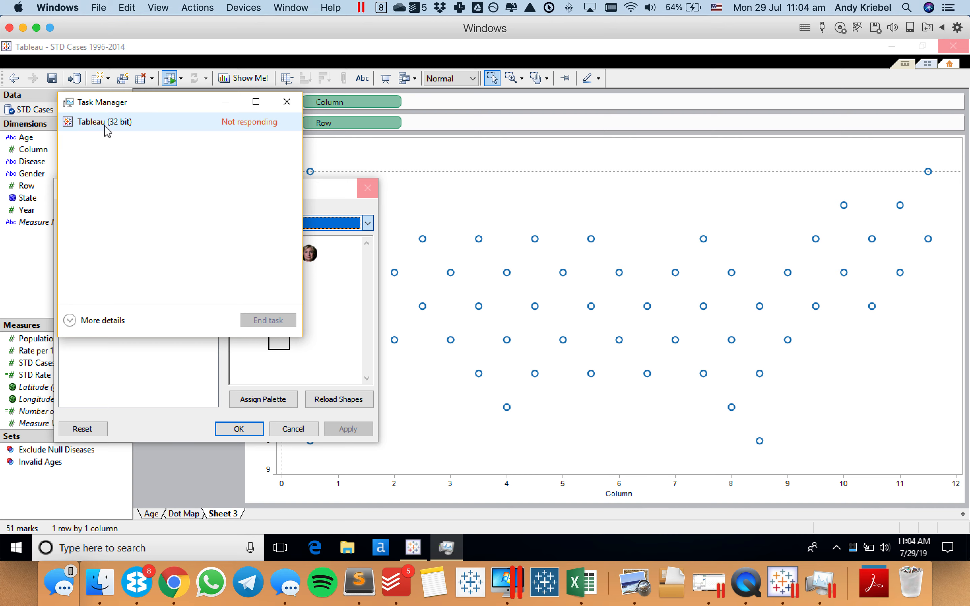
pyautogui.click(114, 127)
pyautogui.click(261, 319)
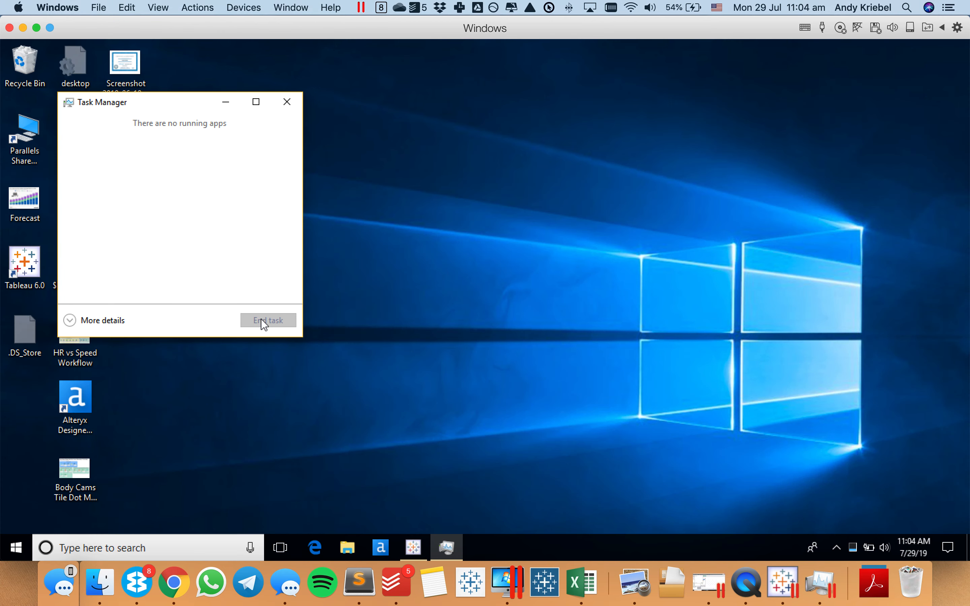
pyautogui.click(287, 101)
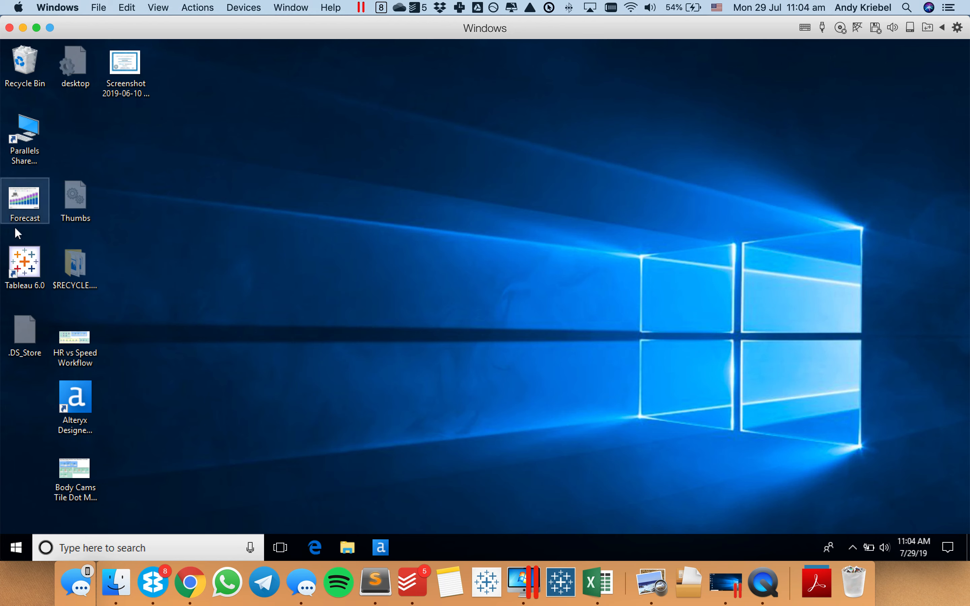
# Relaunch Tableau 6.0, continue the trial and open the STD Cases 1996-2014 workbook.
pyautogui.doubleClick(26, 268)
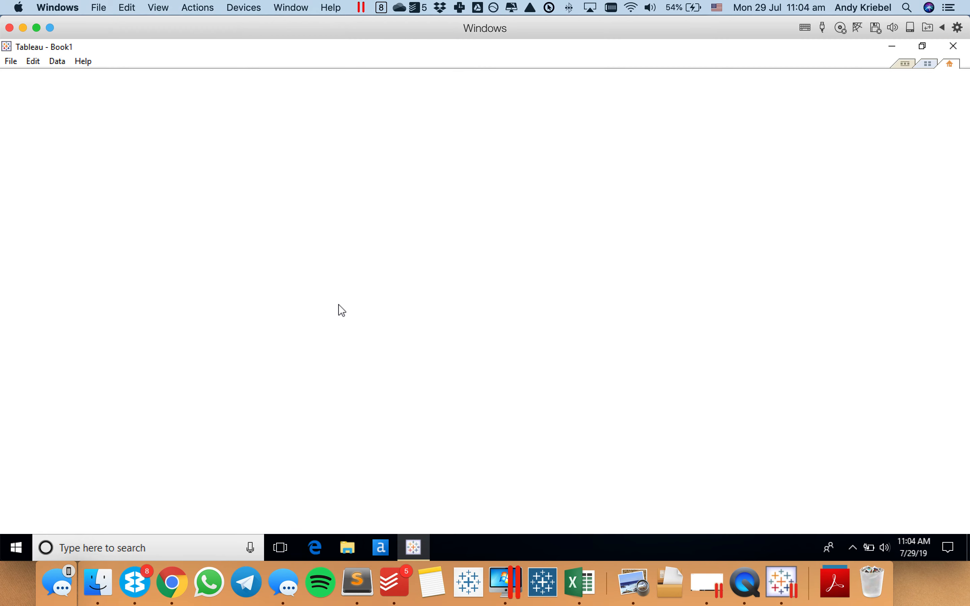
pyautogui.click(610, 401)
pyautogui.click(424, 160)
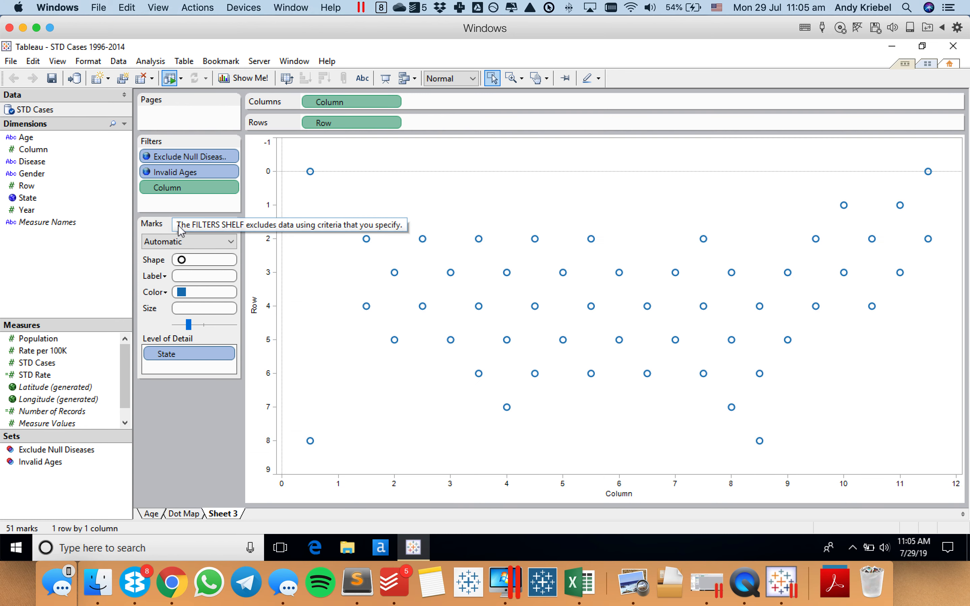
# Set the mark type to Circle and enlarge the state marks to slightly above the middle of the size range.
pyautogui.click(181, 241)
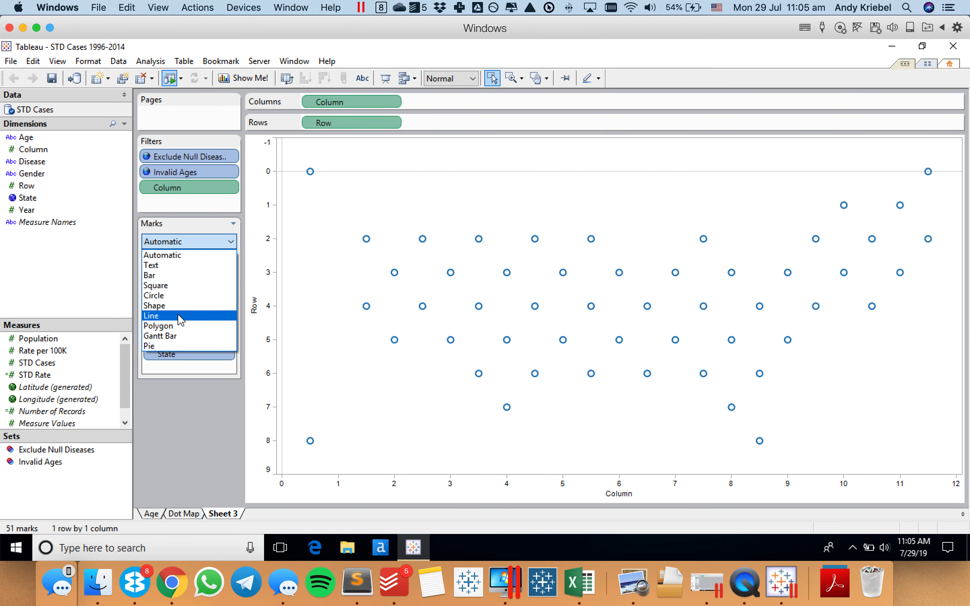
pyautogui.click(171, 300)
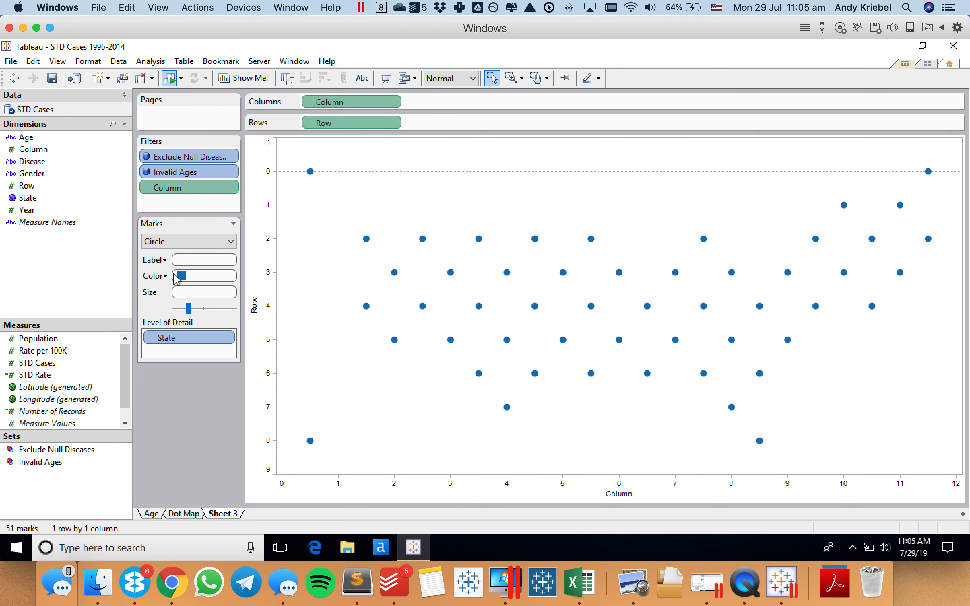
pyautogui.moveTo(188, 308); pyautogui.dragTo(211, 309)
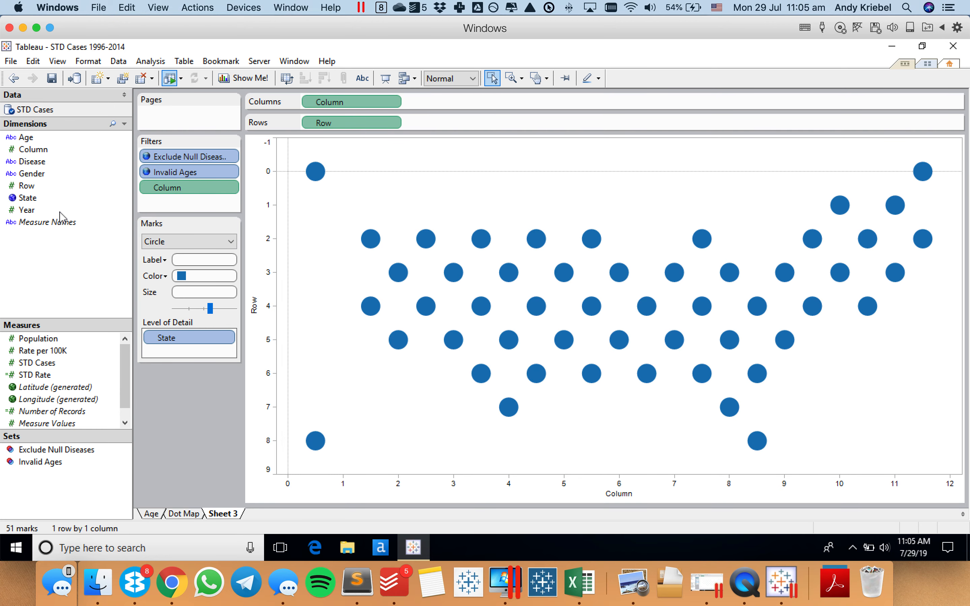
# Color the state circles by STD Rate using the Orange palette.
pyautogui.moveTo(35, 379); pyautogui.dragTo(206, 278)
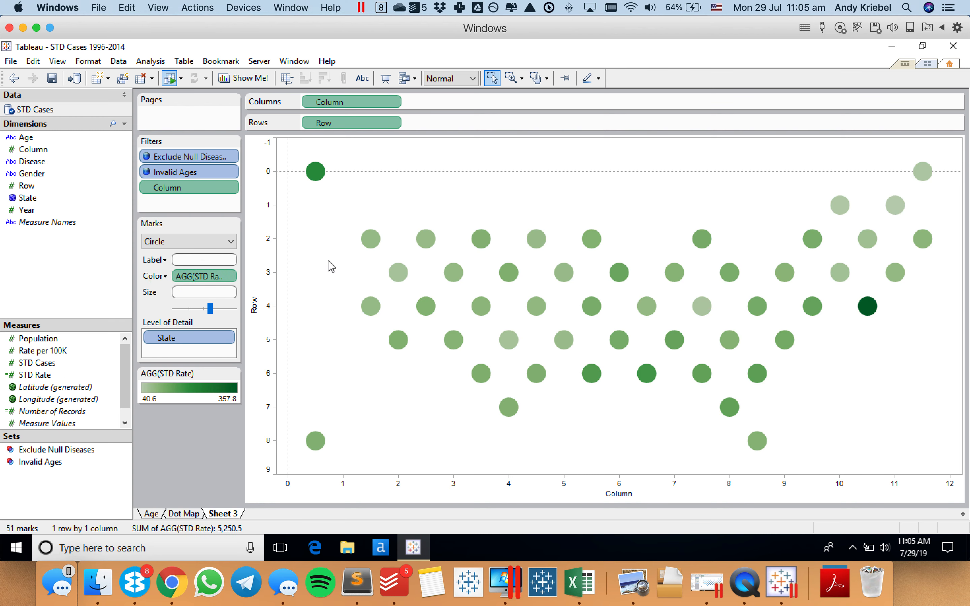
pyautogui.doubleClick(206, 402)
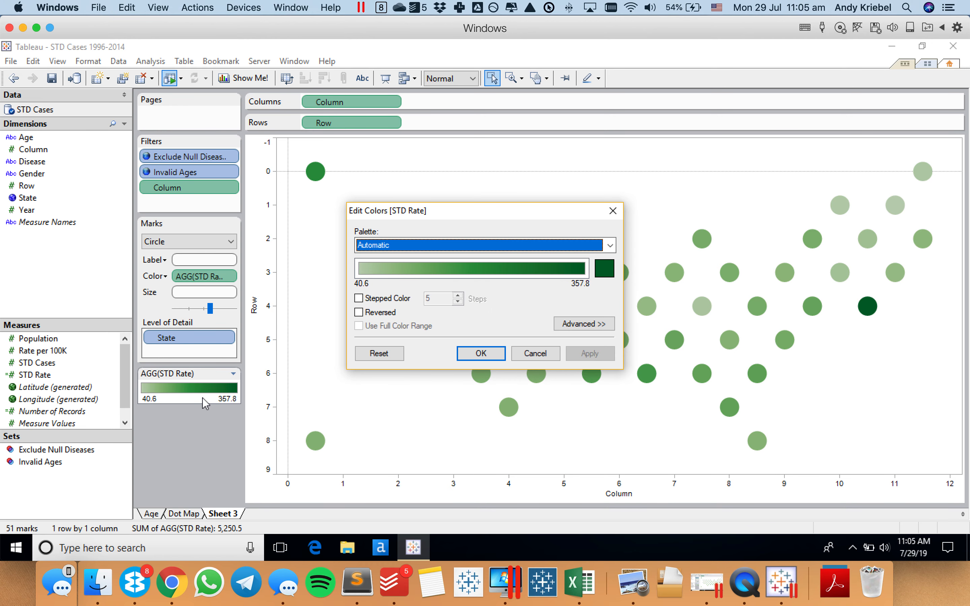
pyautogui.click(415, 249)
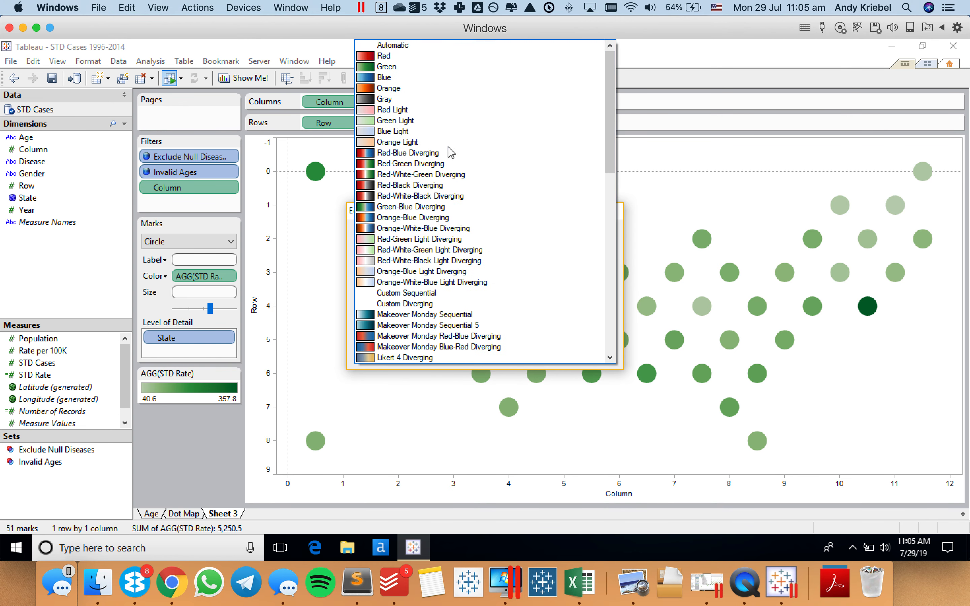
pyautogui.click(435, 93)
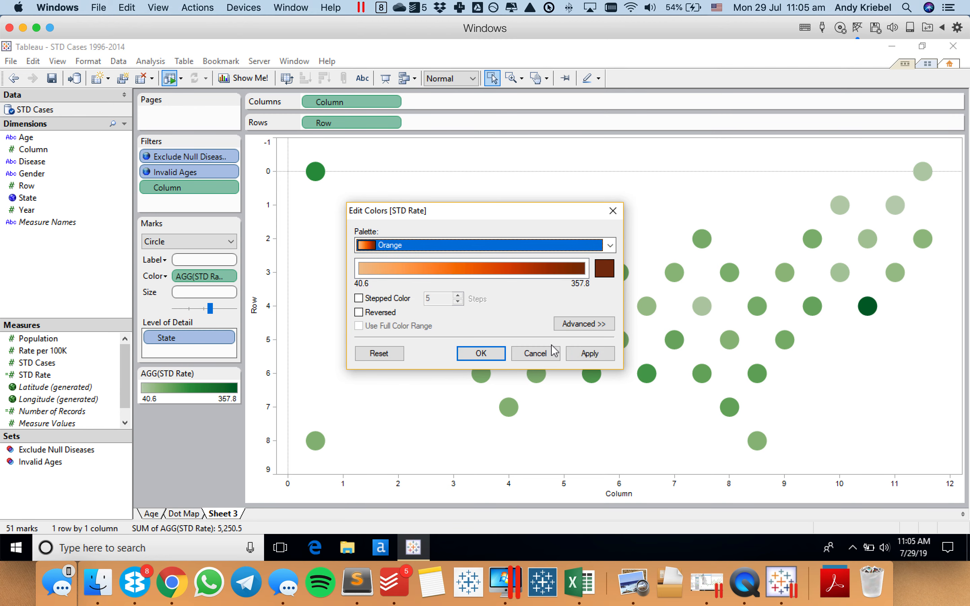
pyautogui.click(482, 359)
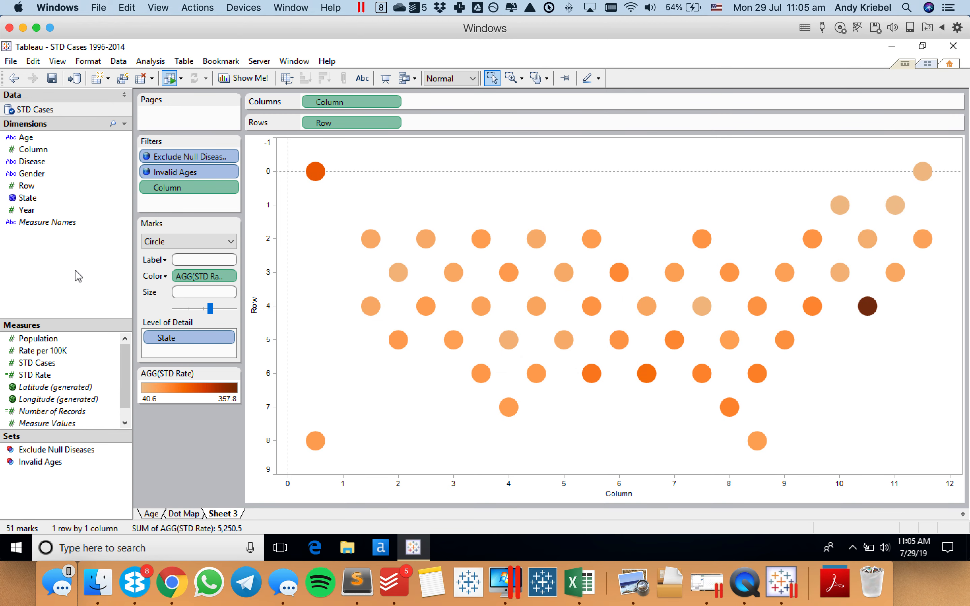
# Split the map into columns by Disease and alias the Primary and Secondary Syphilis header as Syphilis.
pyautogui.moveTo(39, 162); pyautogui.dragTo(388, 203)
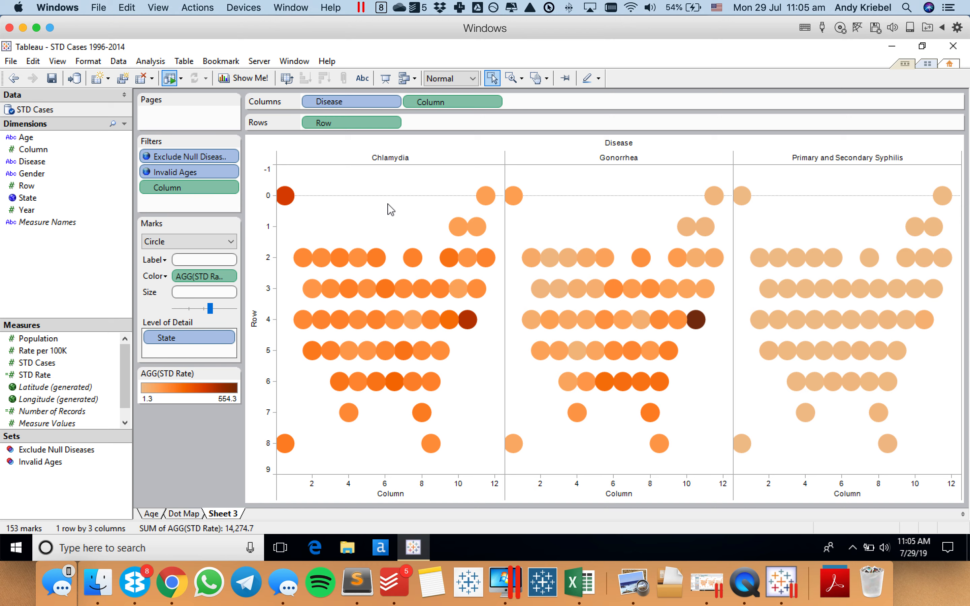
pyautogui.moveTo(700, 320)
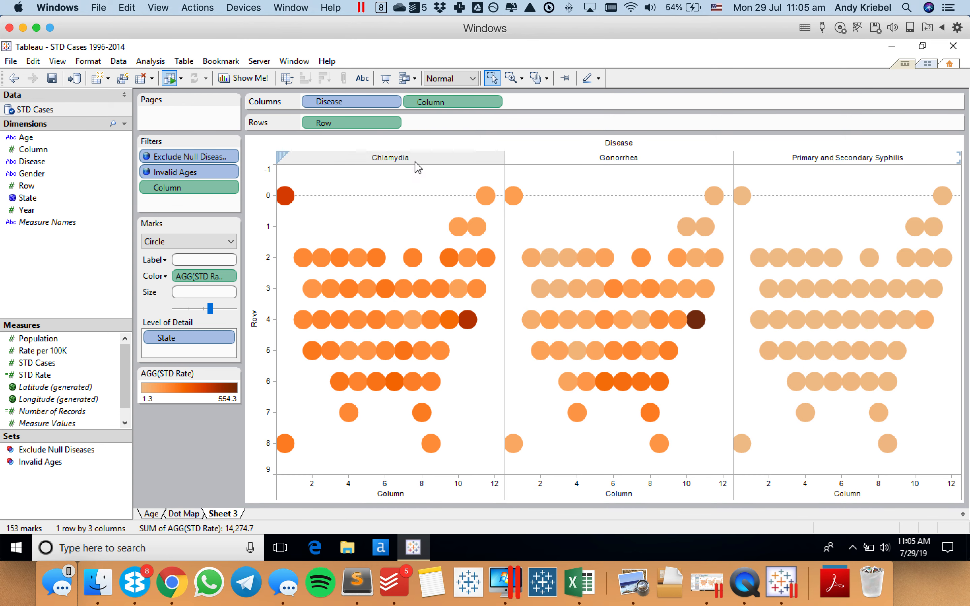
pyautogui.rightClick(837, 160)
pyautogui.click(878, 267)
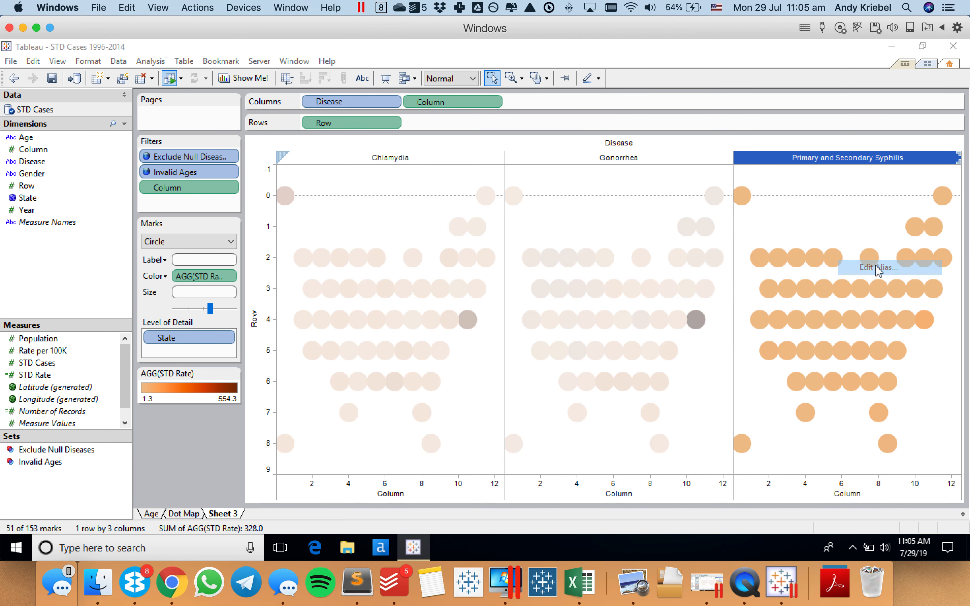
pyautogui.moveTo(460, 281); pyautogui.dragTo(330, 286)
pyautogui.press('BackSpace')
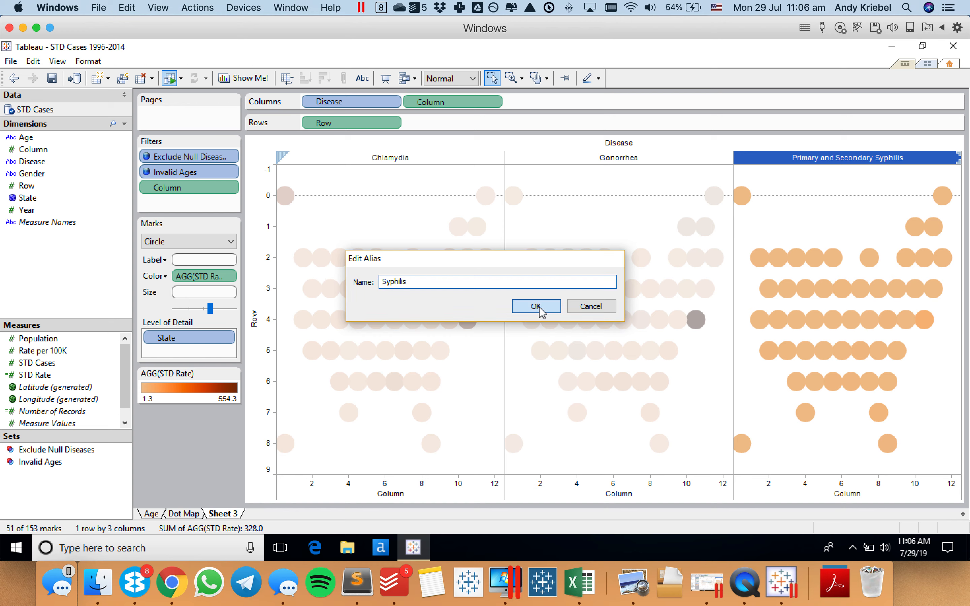
pyautogui.click(537, 306)
pyautogui.click(599, 223)
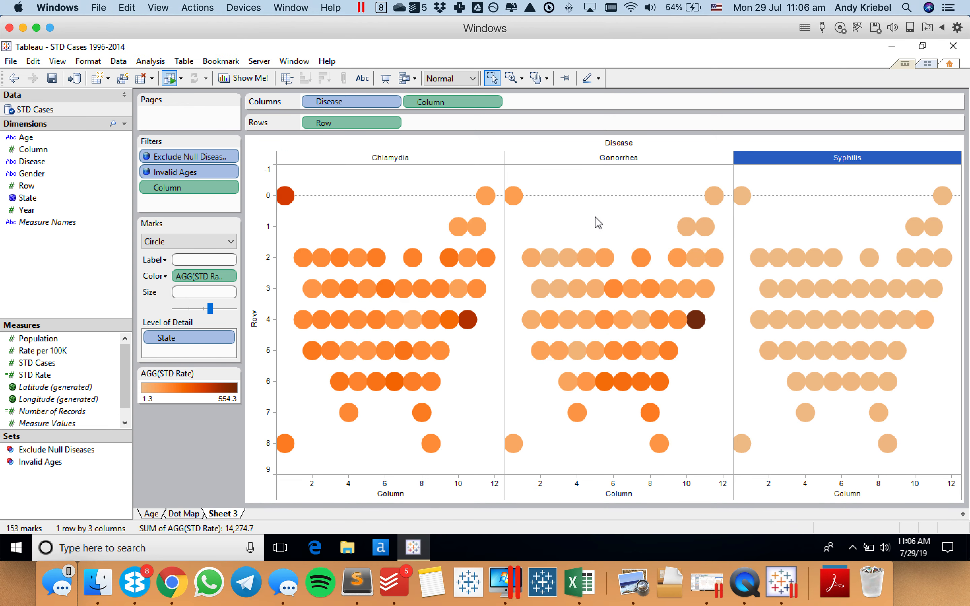
# Split the map into rows by Gender ahead of Row, and fit the sheet to Entire View.
pyautogui.moveTo(40, 174); pyautogui.dragTo(313, 125)
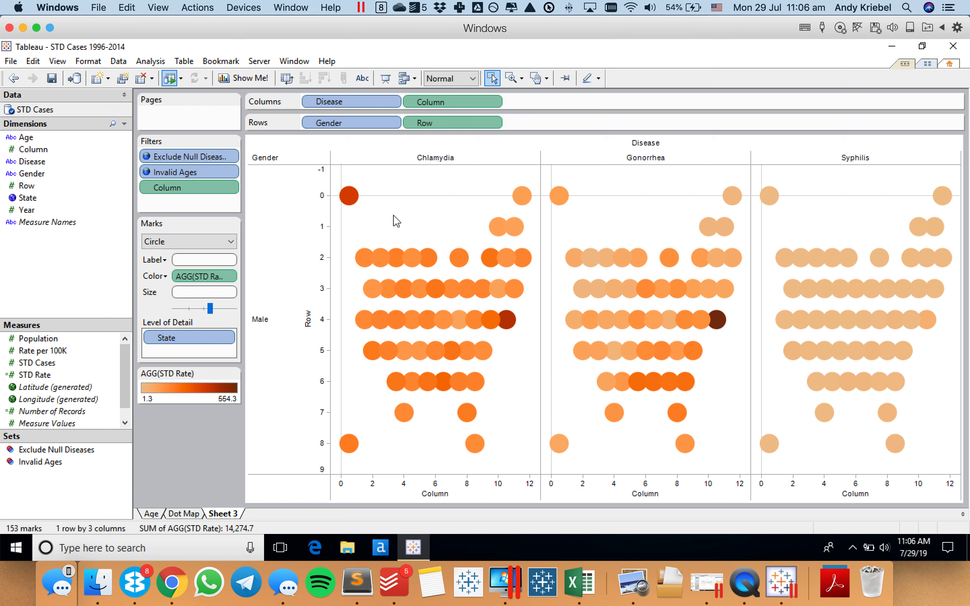
pyautogui.click(445, 78)
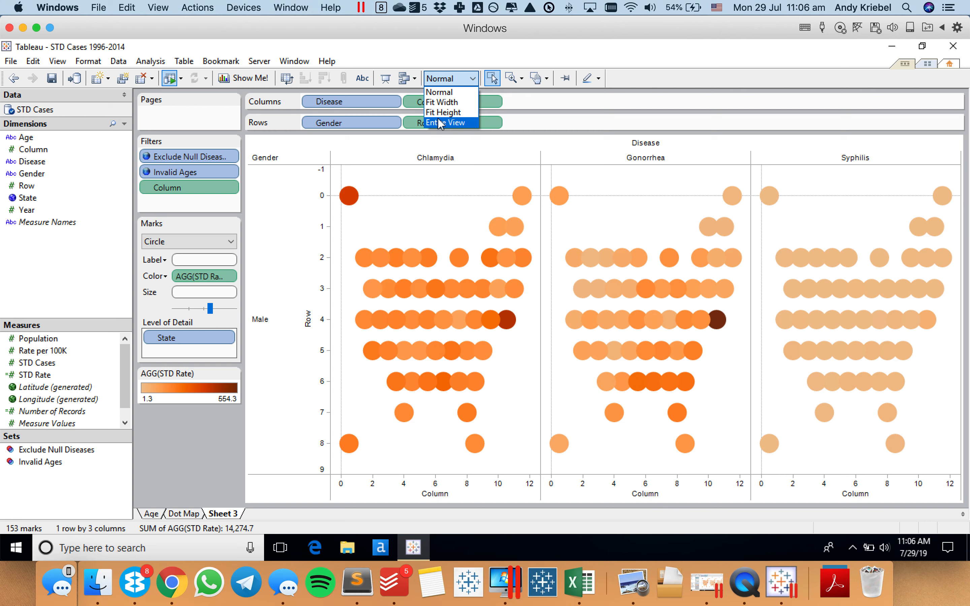
pyautogui.click(438, 114)
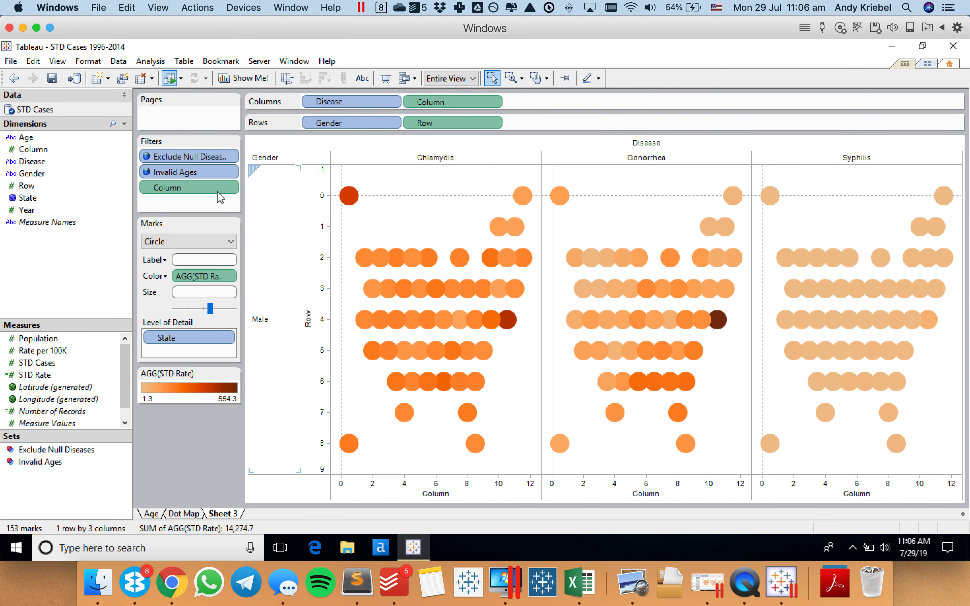
# Remove the Column filter and exclude the Unknown gender from the view.
pyautogui.moveTo(193, 188); pyautogui.dragTo(93, 256)
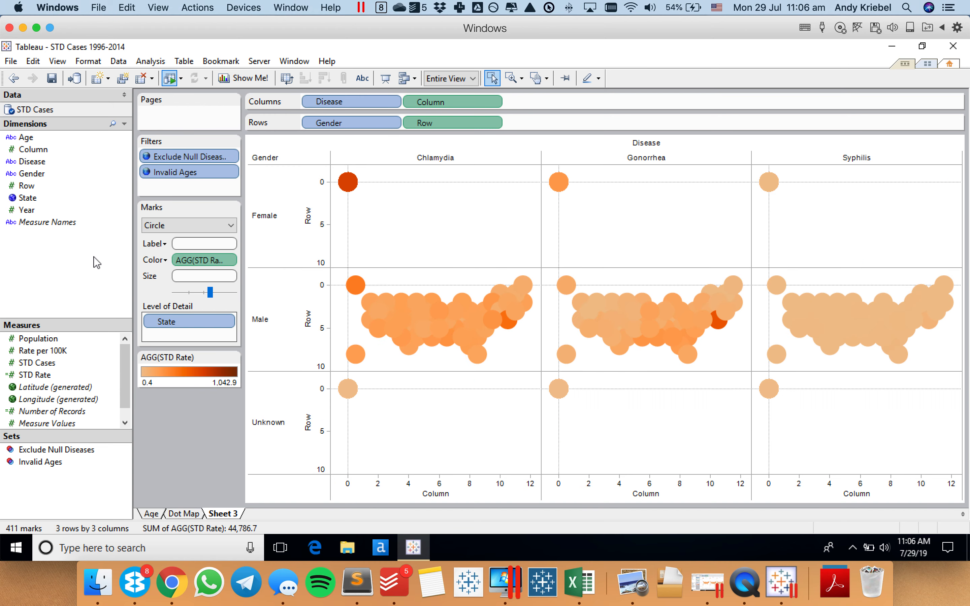
pyautogui.rightClick(274, 428)
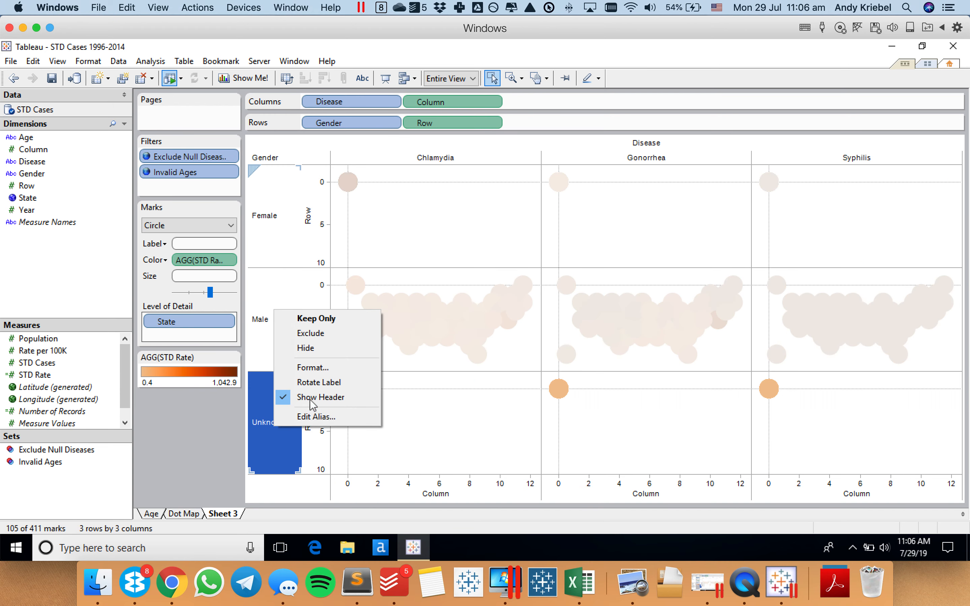
pyautogui.click(315, 334)
# Try making the Gender filter global, and undo that change after checking the female Chlamydia mark's details.
pyautogui.click(234, 189)
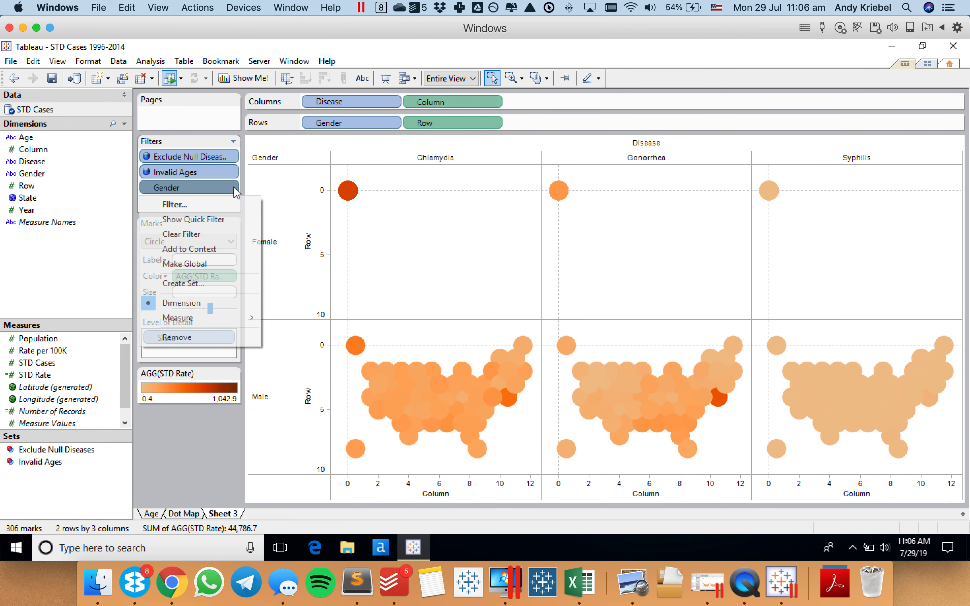
pyautogui.click(226, 264)
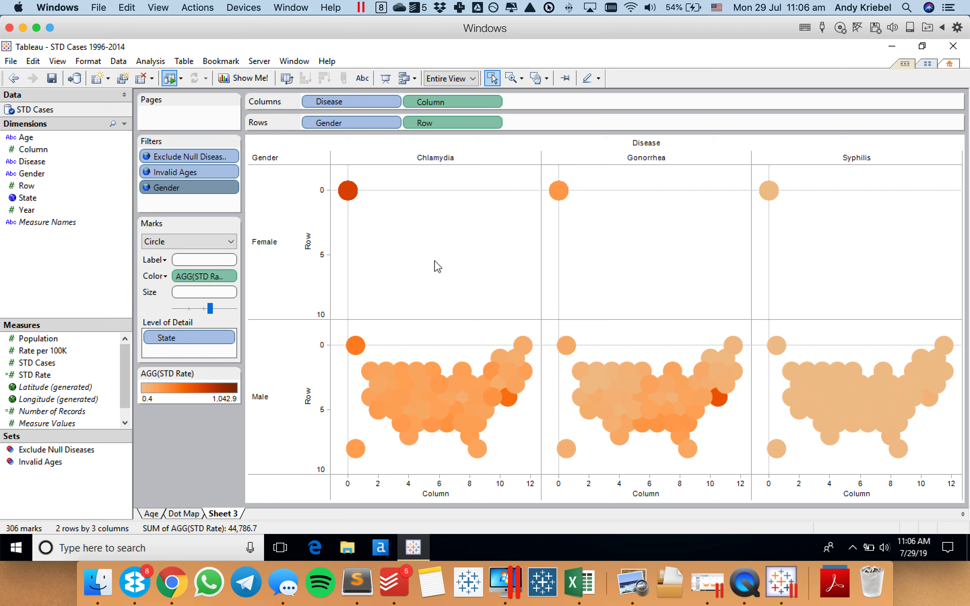
pyautogui.moveTo(349, 192)
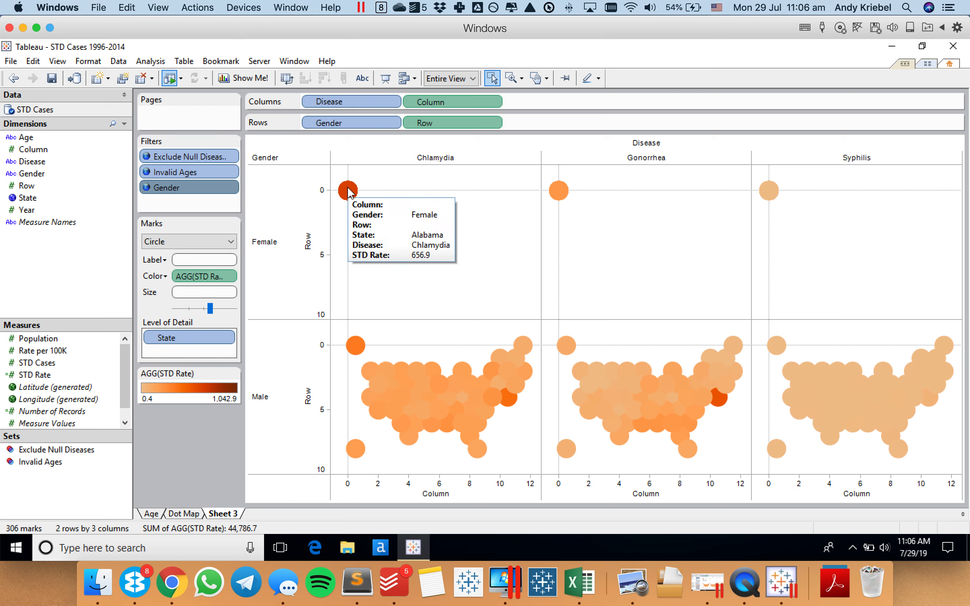
pyautogui.click(15, 80)
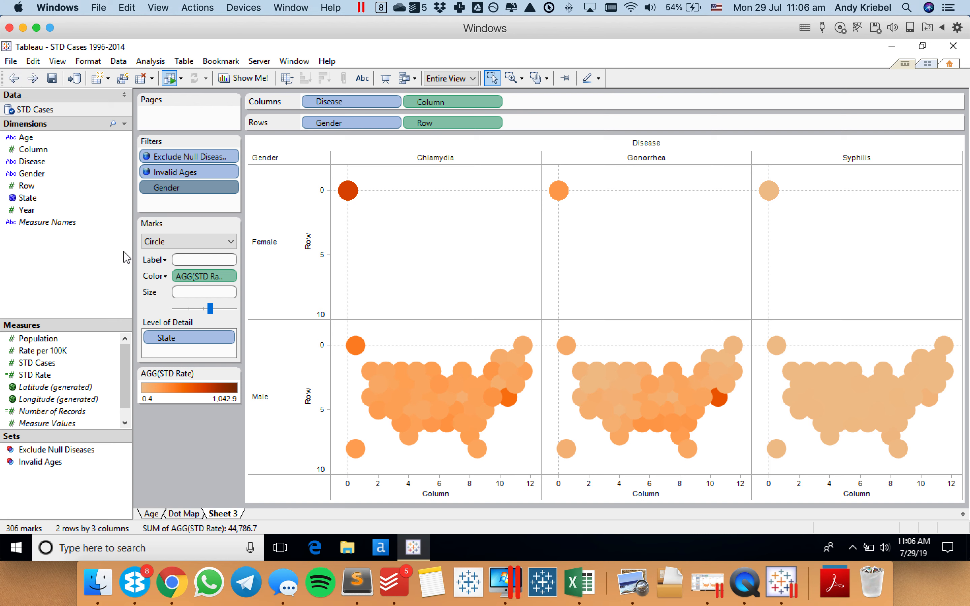
# Switch to Excel and open the recent STD Cases file, importing it with Comma as the delimiter instead of Tab.
pyautogui.click(579, 582)
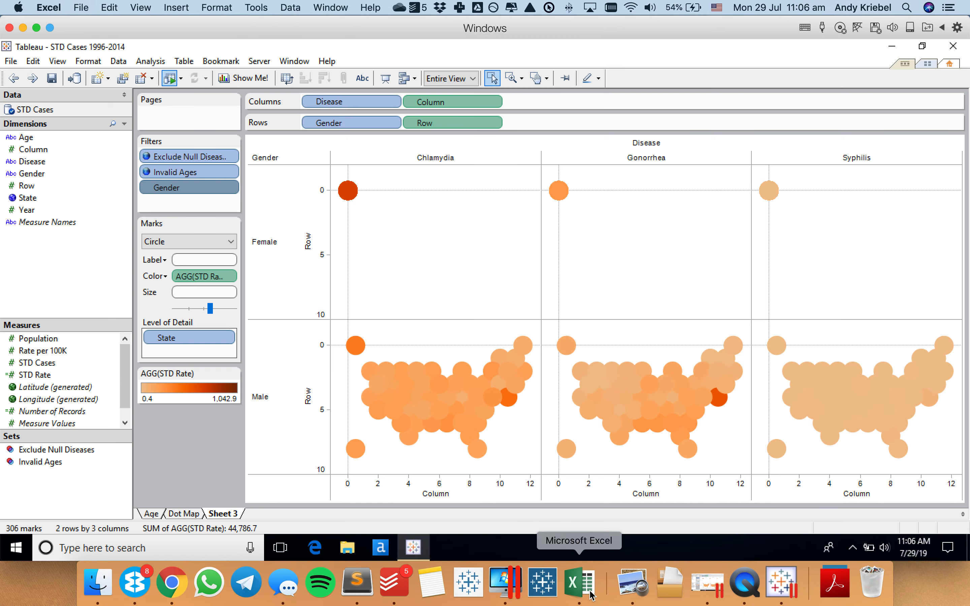
pyautogui.click(81, 8)
pyautogui.moveTo(122, 61)
pyautogui.click(361, 88)
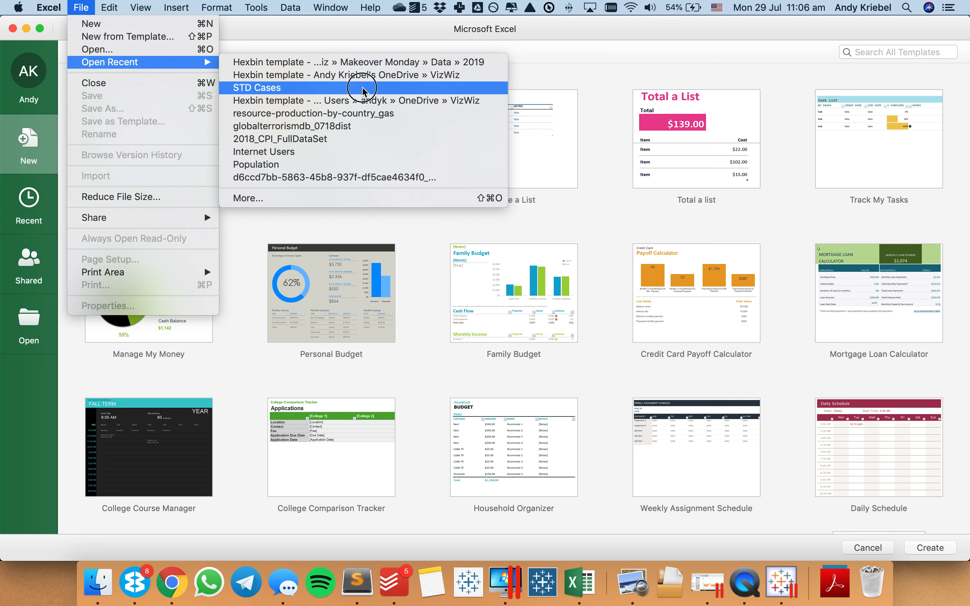
pyautogui.click(594, 354)
pyautogui.click(309, 153)
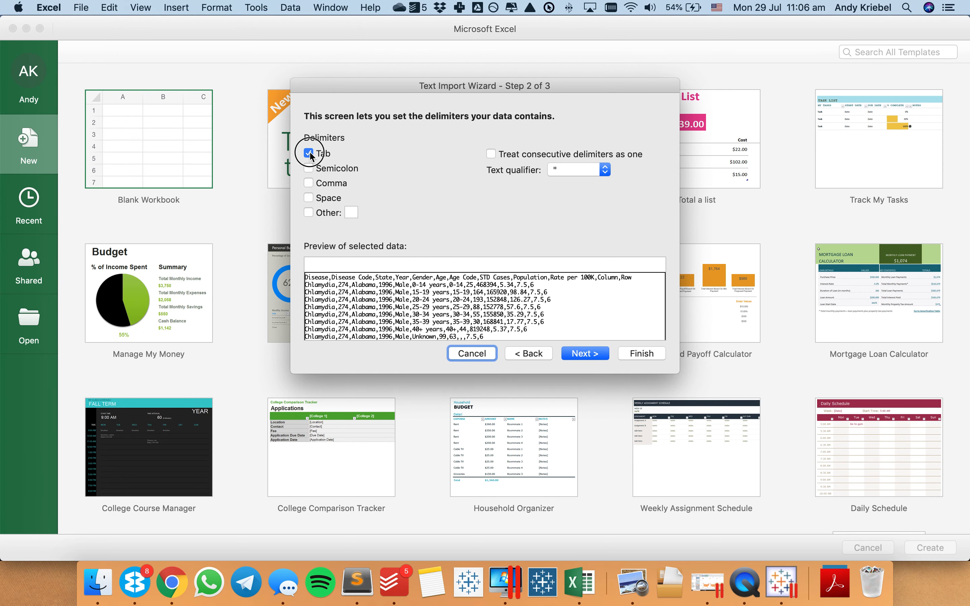
pyautogui.click(308, 183)
pyautogui.click(646, 354)
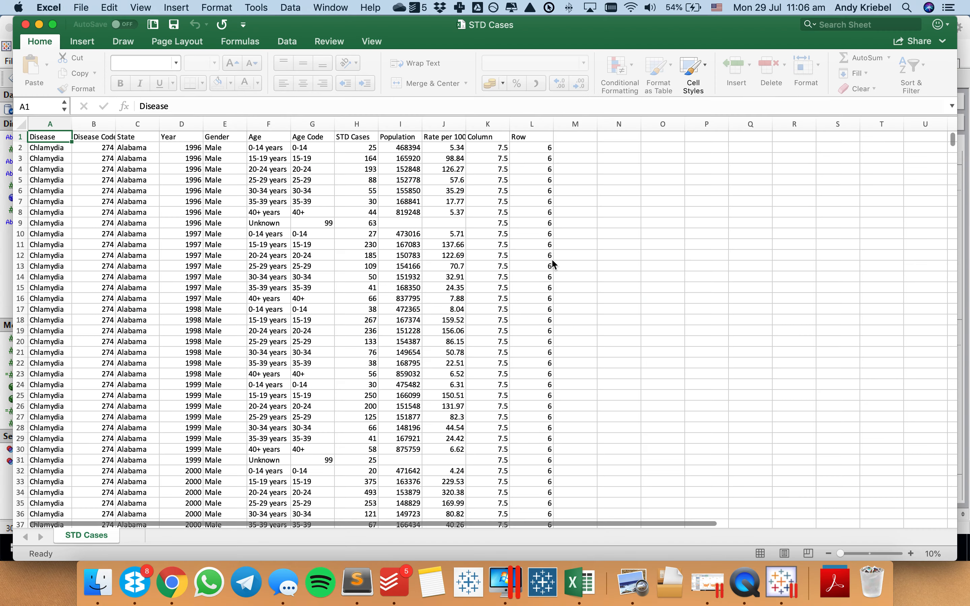
# Examine the Gender values from the first rows down to the end of the data block, and return to the top.
pyautogui.click(212, 233)
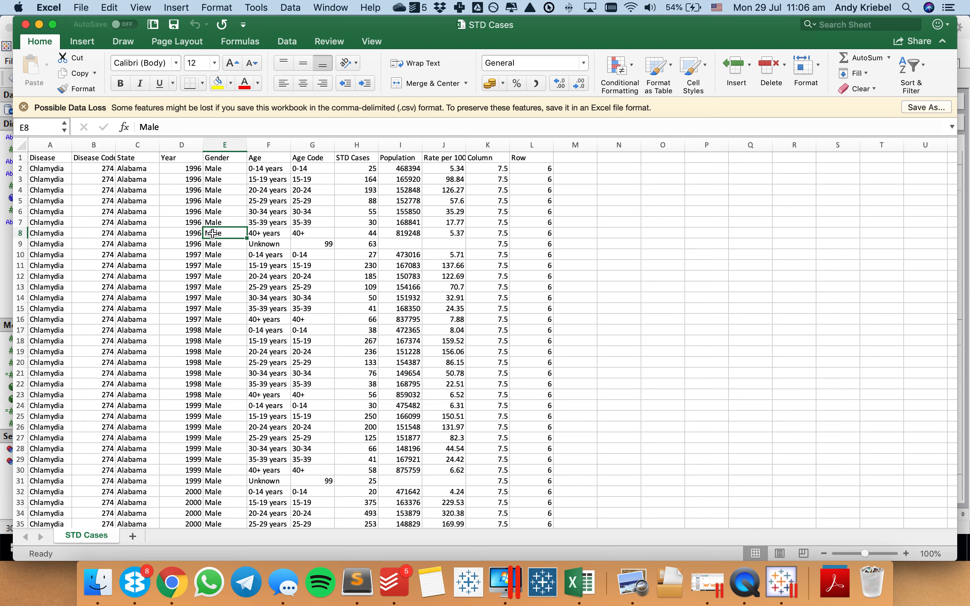
pyautogui.scroll(-20, 300, 341)
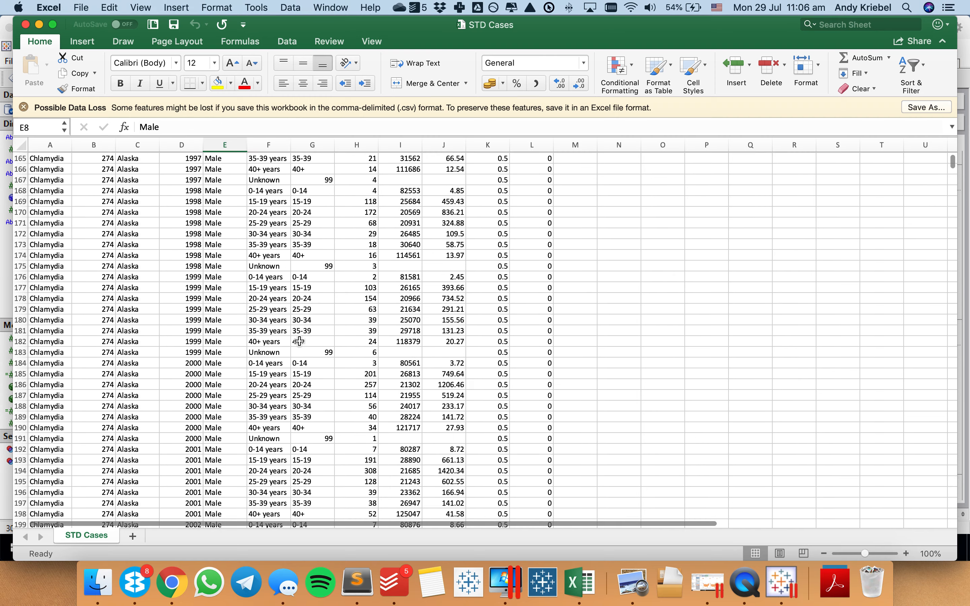
pyautogui.scroll(-20, 299, 340)
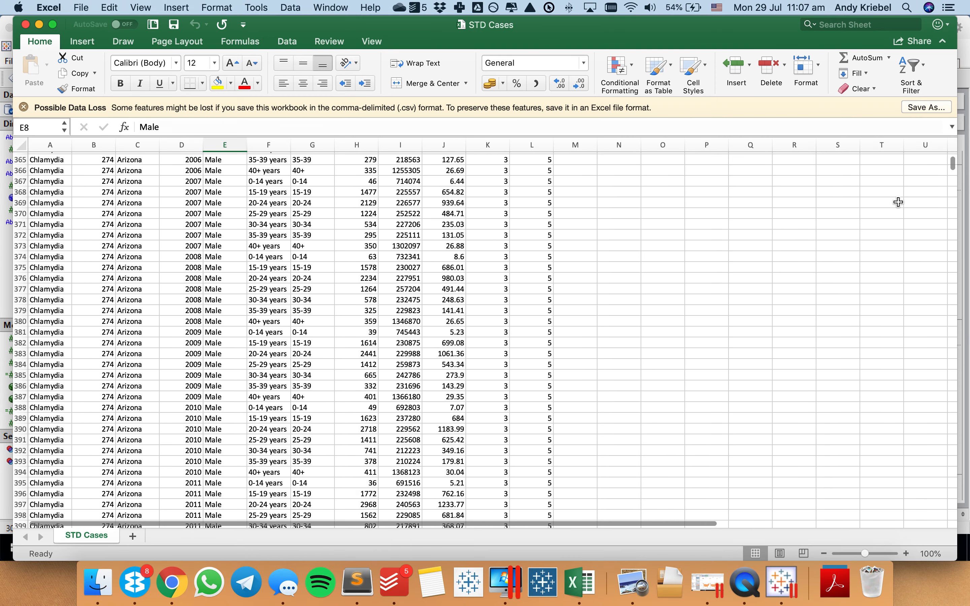
pyautogui.click(256, 277)
pyautogui.press('super+Down')
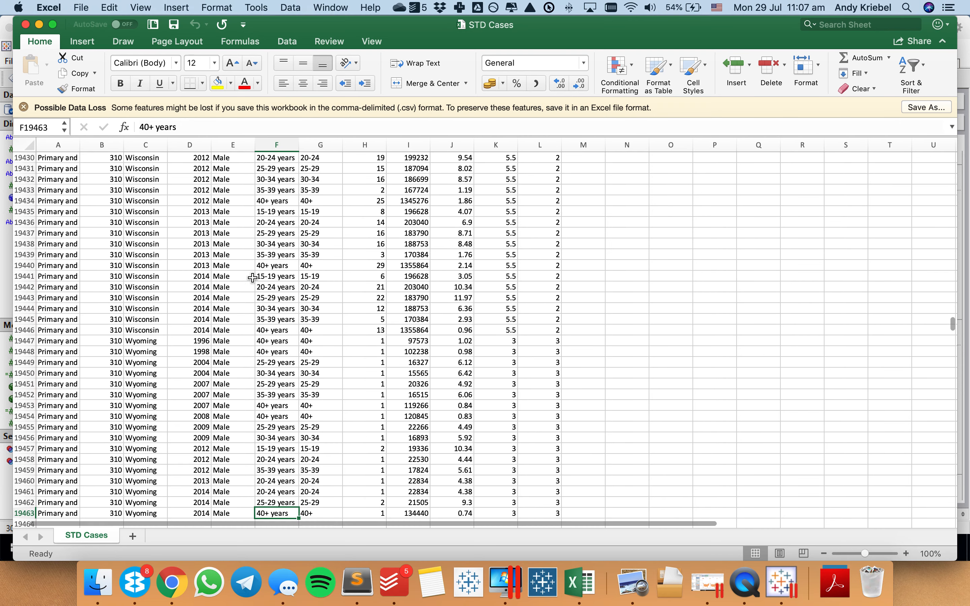
pyautogui.press('Down')
pyautogui.scroll(-1, 252, 278)
pyautogui.press('Up')
pyautogui.press('Up')
pyautogui.press('Up')
pyautogui.press('Left')
pyautogui.hotkey('ctrl', 'Up')
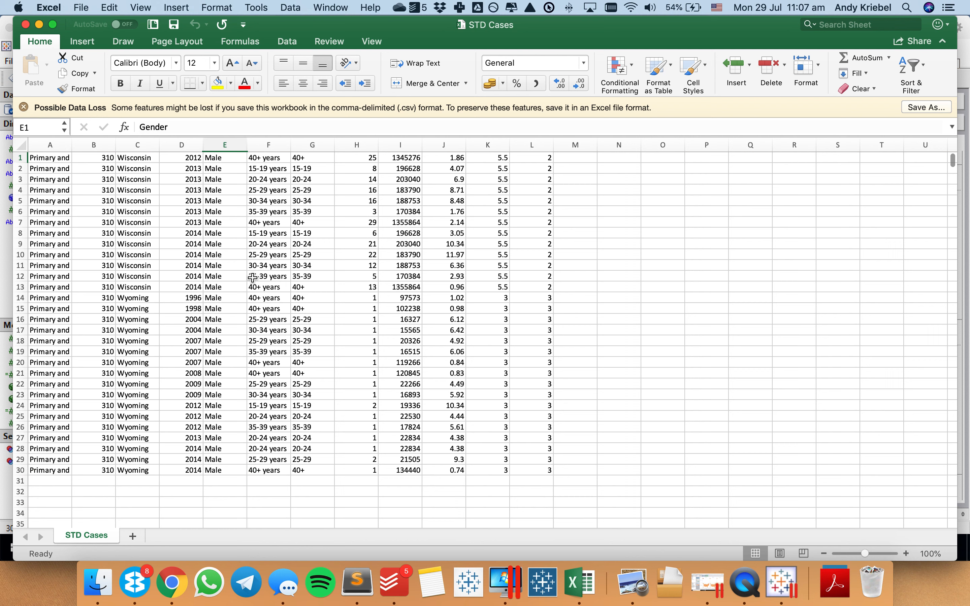
pyautogui.press('Down')
pyautogui.press('Down')
pyautogui.press('Down')
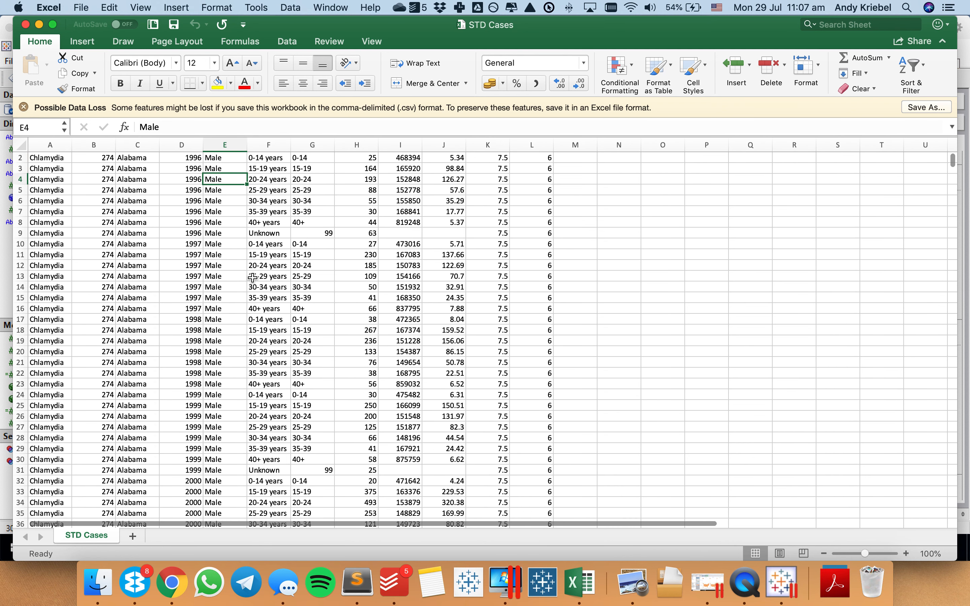
# Search the STD Cases sheet for "female" and look through the Gender column's rows.
pyautogui.press('super+f')
pyautogui.write('female')
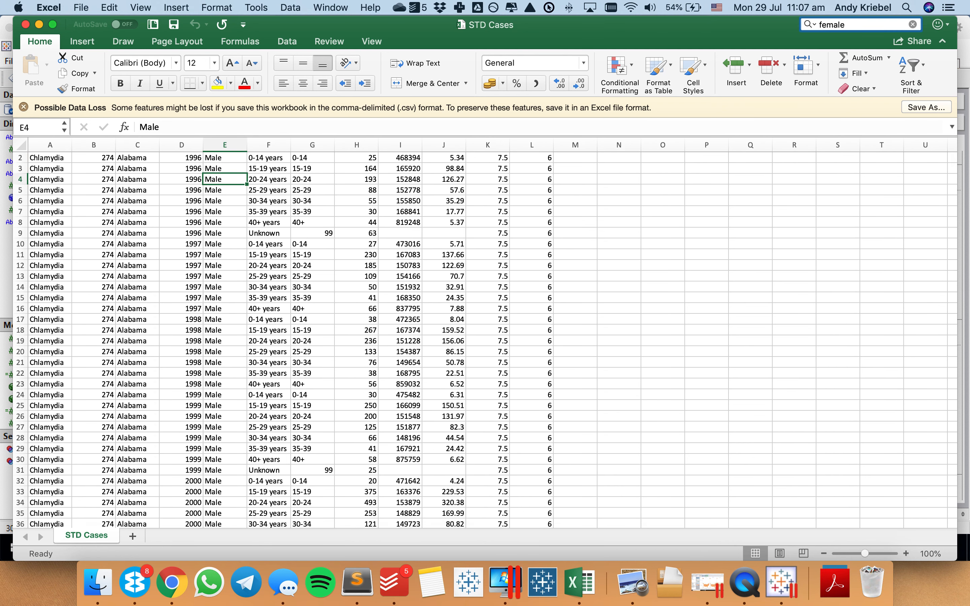
pyautogui.press('Return')
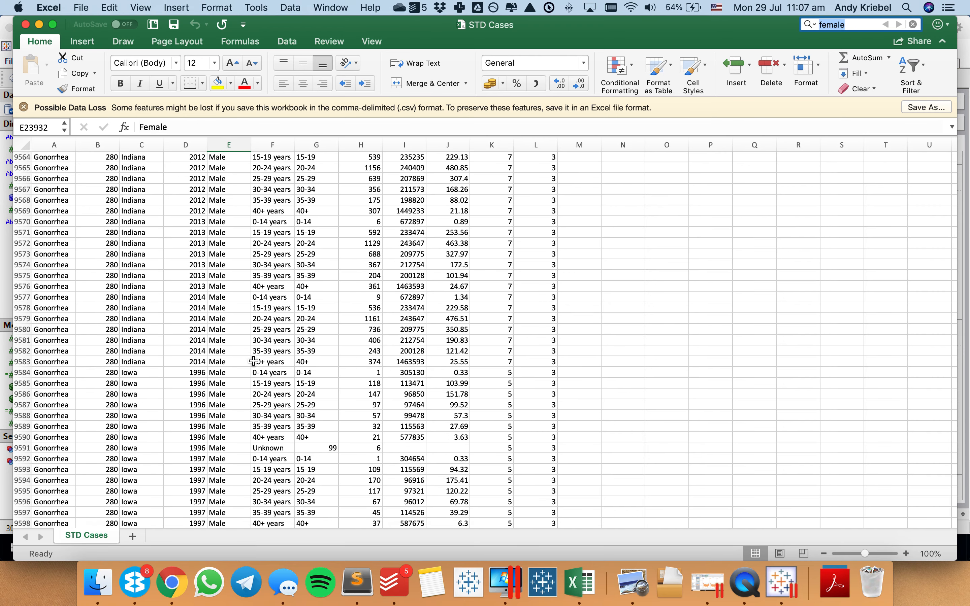
pyautogui.scroll(-5, 254, 361)
pyautogui.scroll(-20, 254, 361)
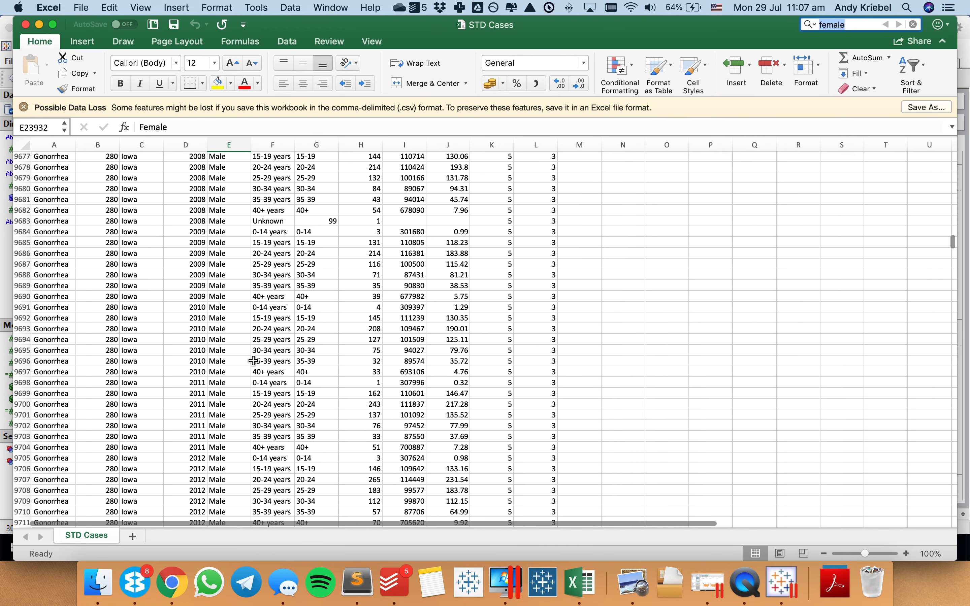
pyautogui.scroll(-20, 253, 360)
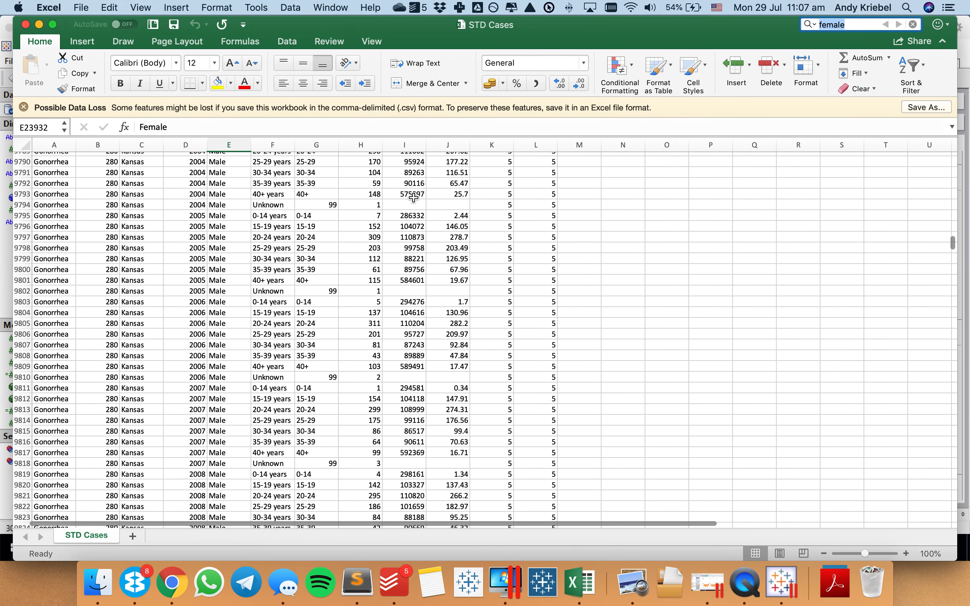
# Return to the Gender header cell at the start of the STD Cases sheet.
pyautogui.click(82, 41)
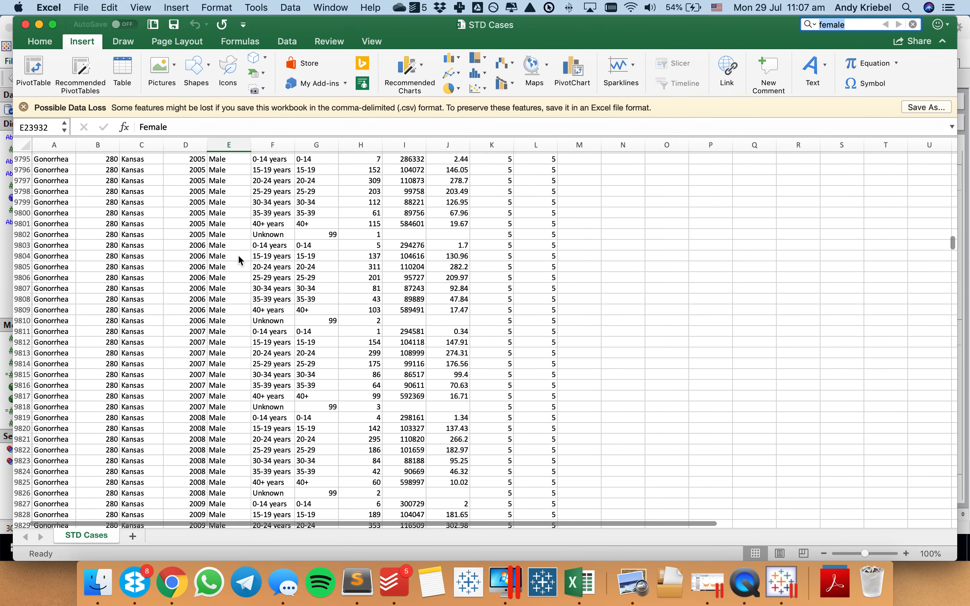
pyautogui.click(239, 256)
pyautogui.press('super+Up')
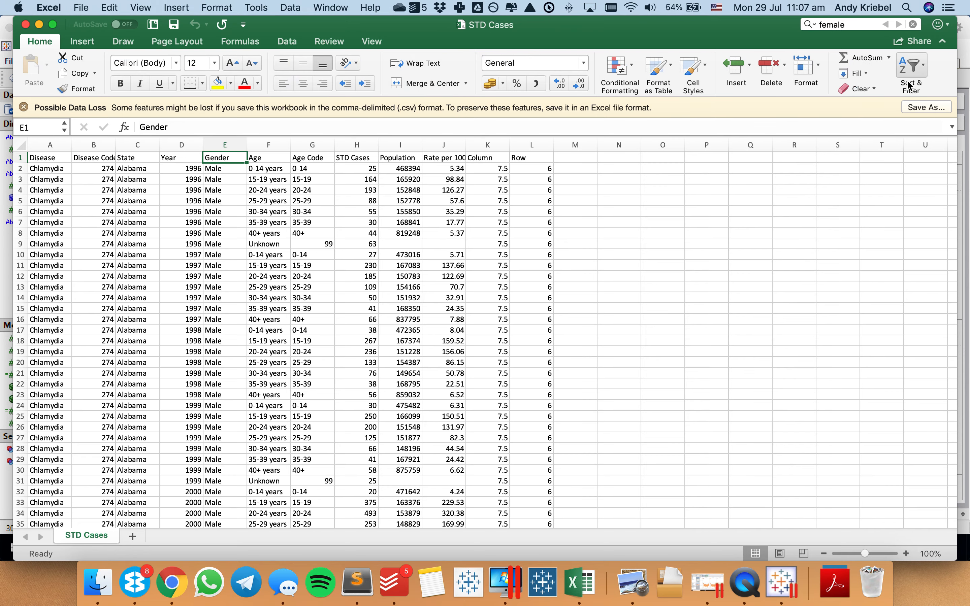
pyautogui.click(912, 64)
pyautogui.click(896, 126)
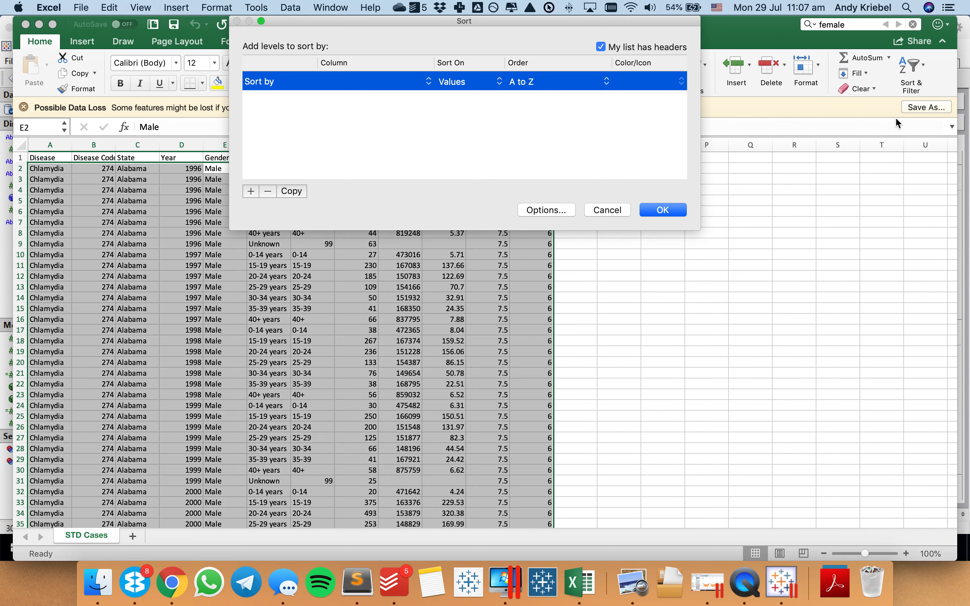
pyautogui.click(605, 211)
# Add filters to the STD Cases header row and examine the values listed in the Gender filter.
pyautogui.click(907, 68)
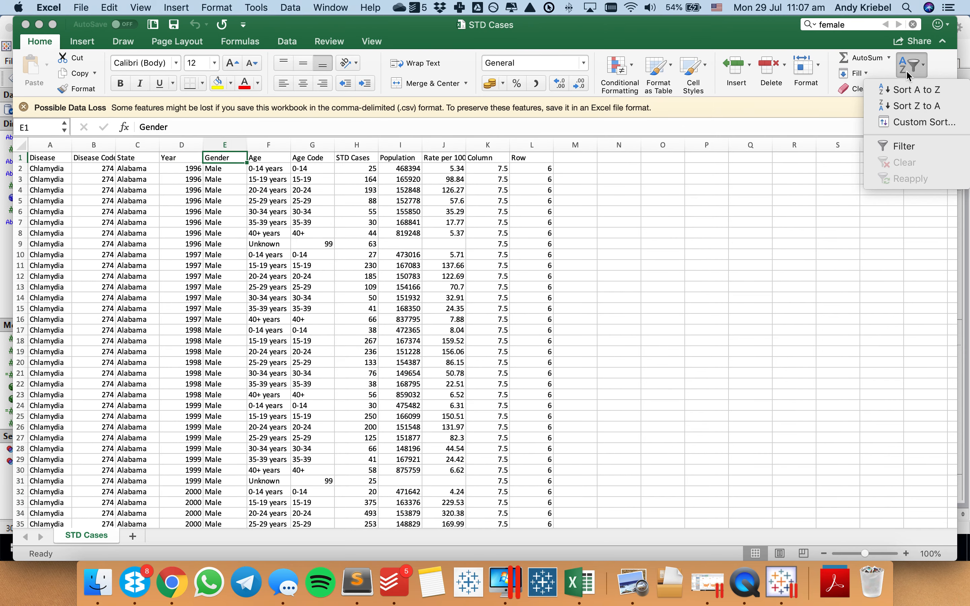
pyautogui.click(904, 146)
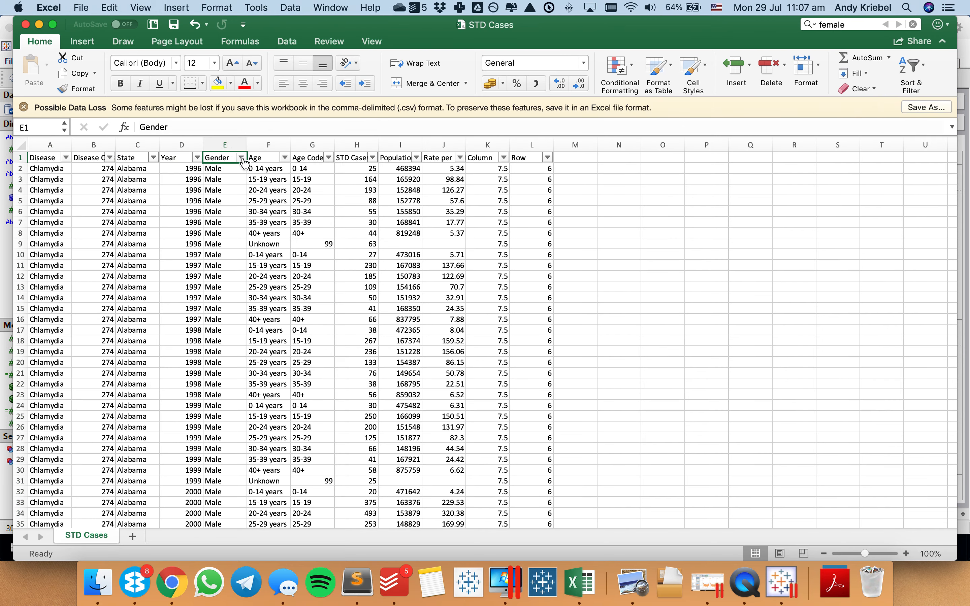
pyautogui.click(242, 157)
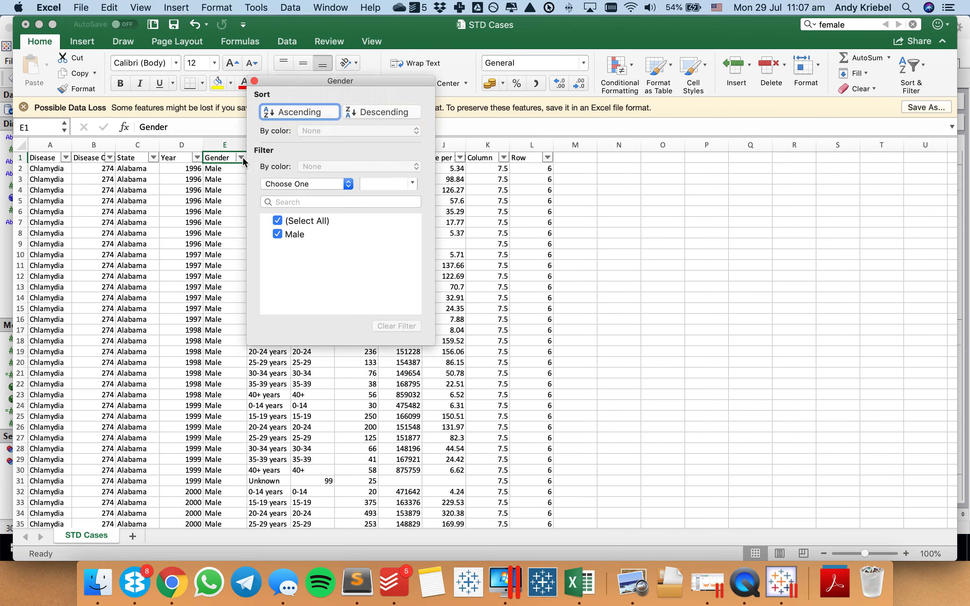
pyautogui.click(212, 212)
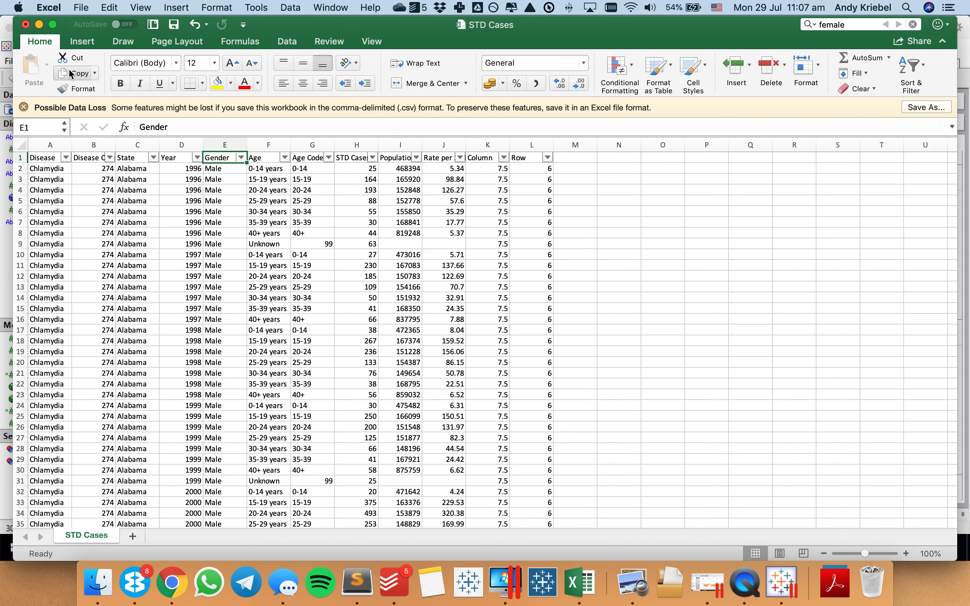
# Close the STD Cases workbook without saving, and download STD Cases.csv again from the 2019/W31 data.world page in Chrome.
pyautogui.click(27, 25)
pyautogui.click(445, 119)
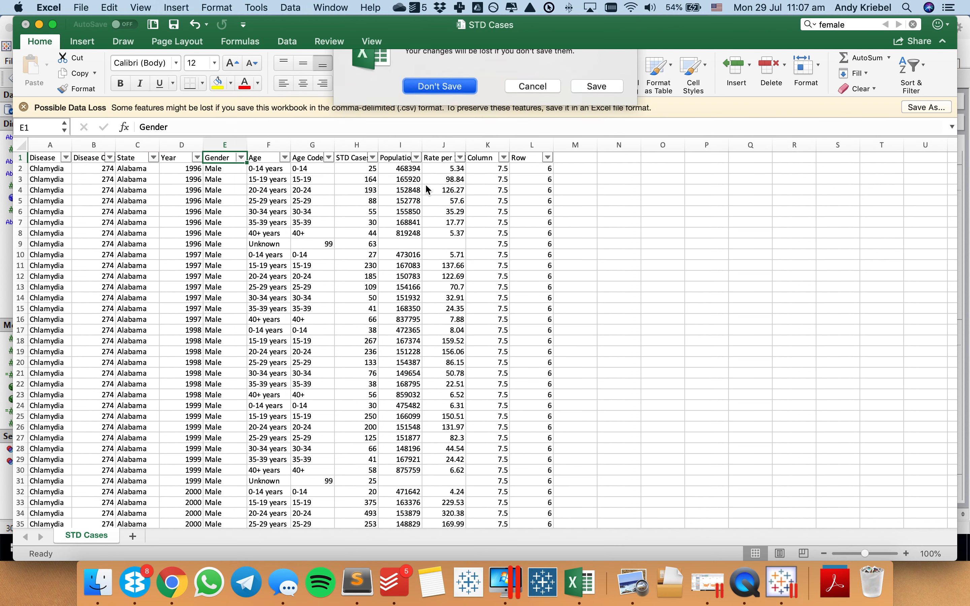
pyautogui.click(179, 584)
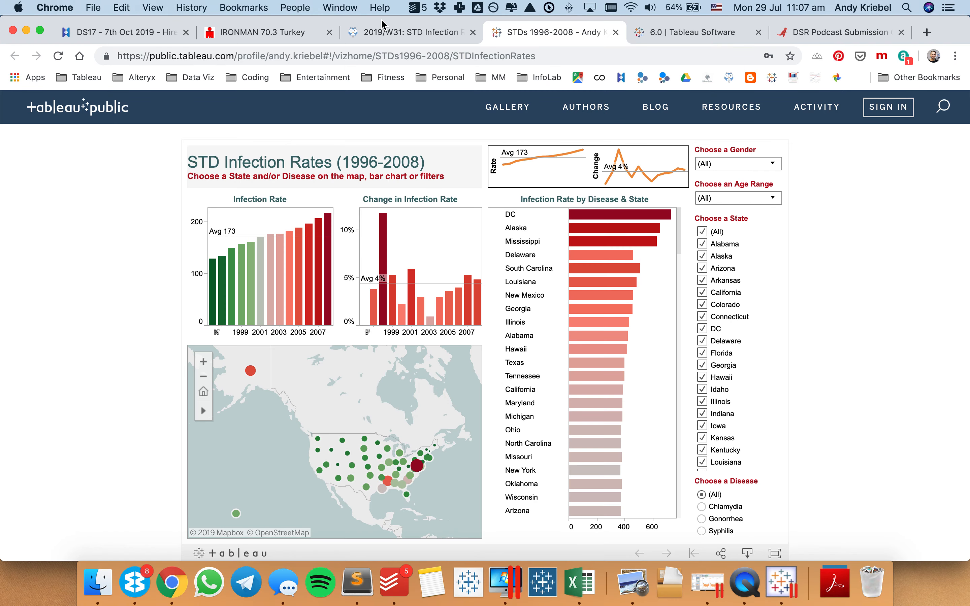
pyautogui.click(388, 33)
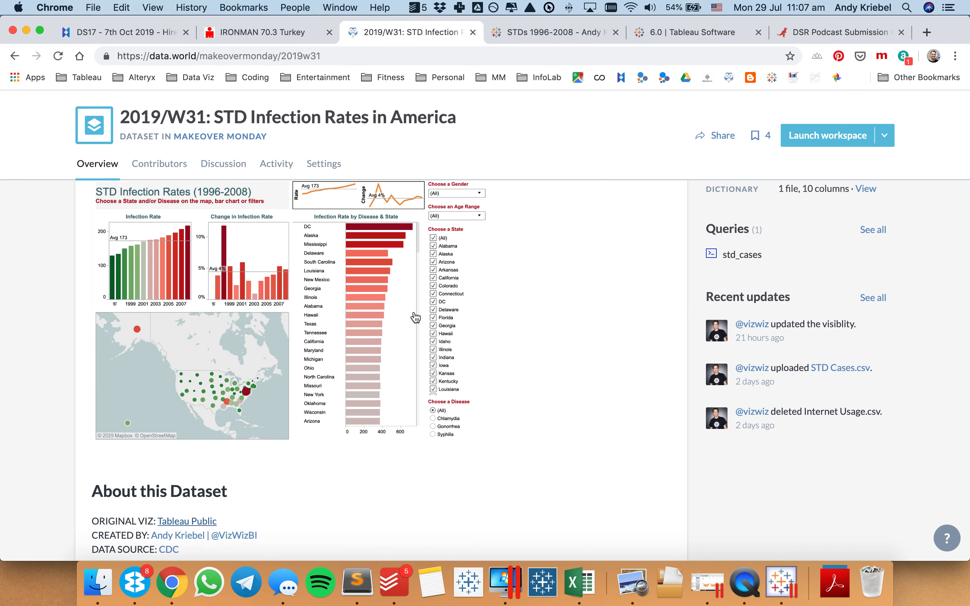
pyautogui.scroll(-3, 430, 318)
pyautogui.scroll(-10, 324, 357)
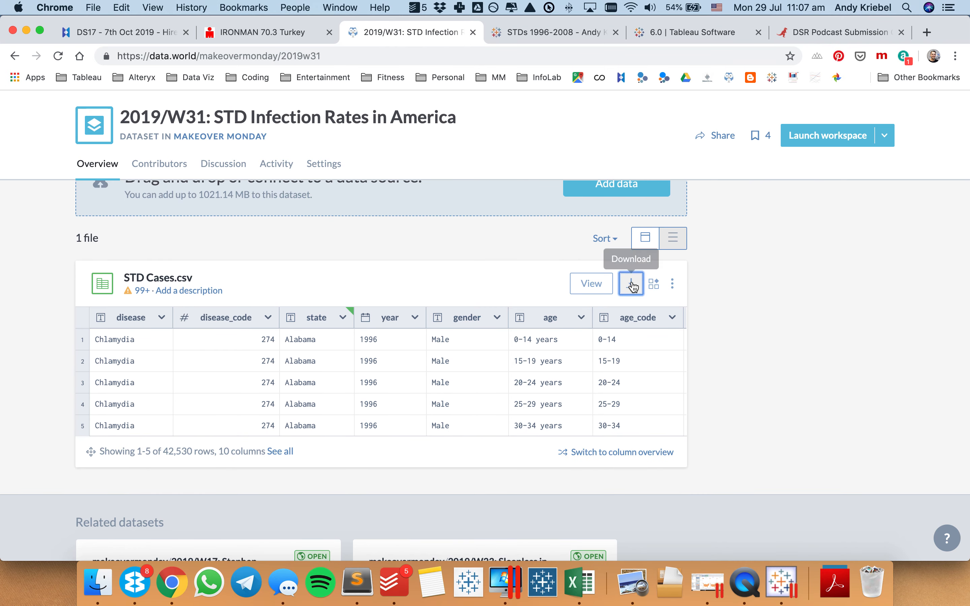
pyautogui.click(631, 283)
pyautogui.click(550, 315)
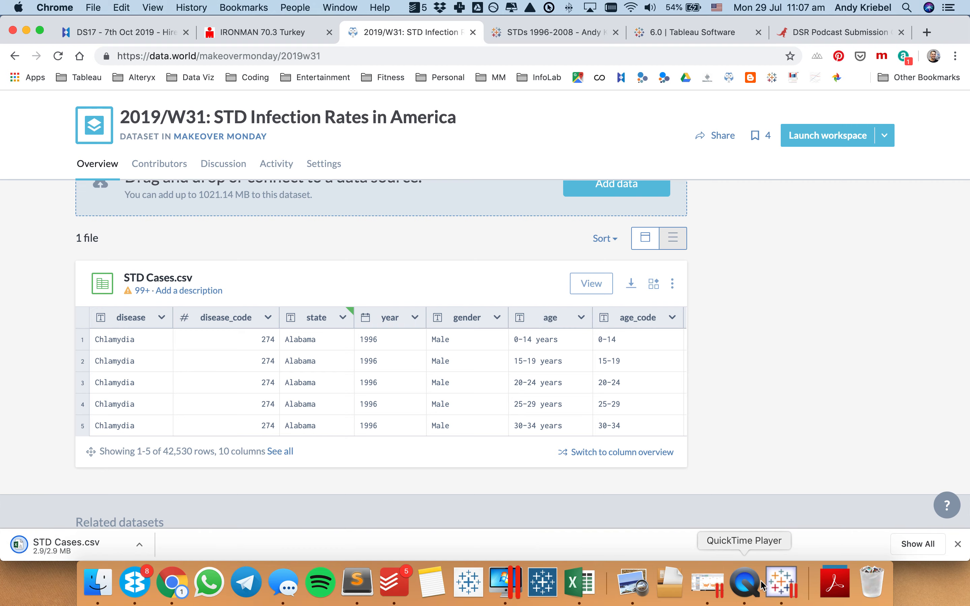
# Switch to Tableau 6.0, save the STD Cases 1996-2014 workbook and close the program.
pyautogui.click(782, 583)
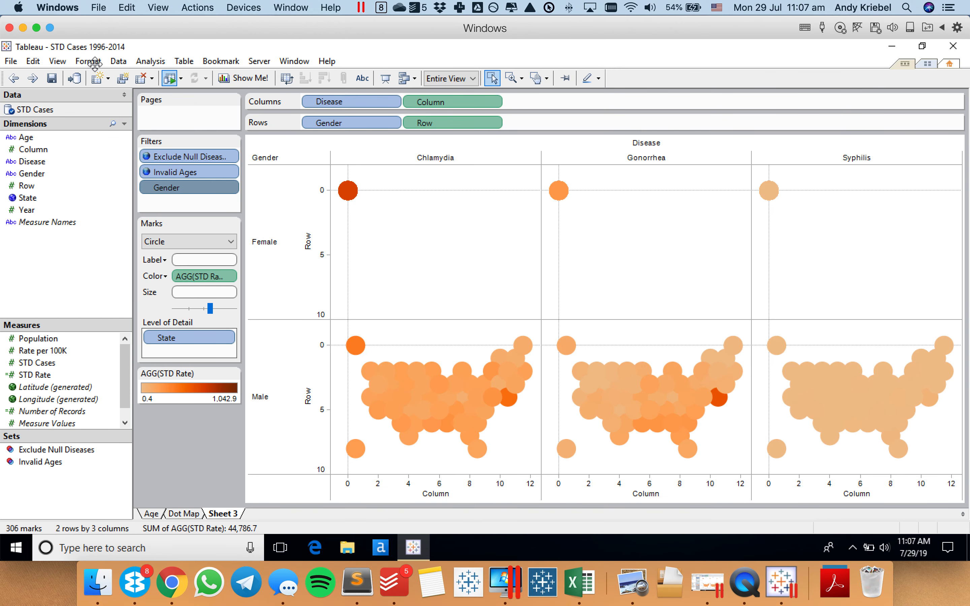
pyautogui.click(50, 76)
pyautogui.click(954, 47)
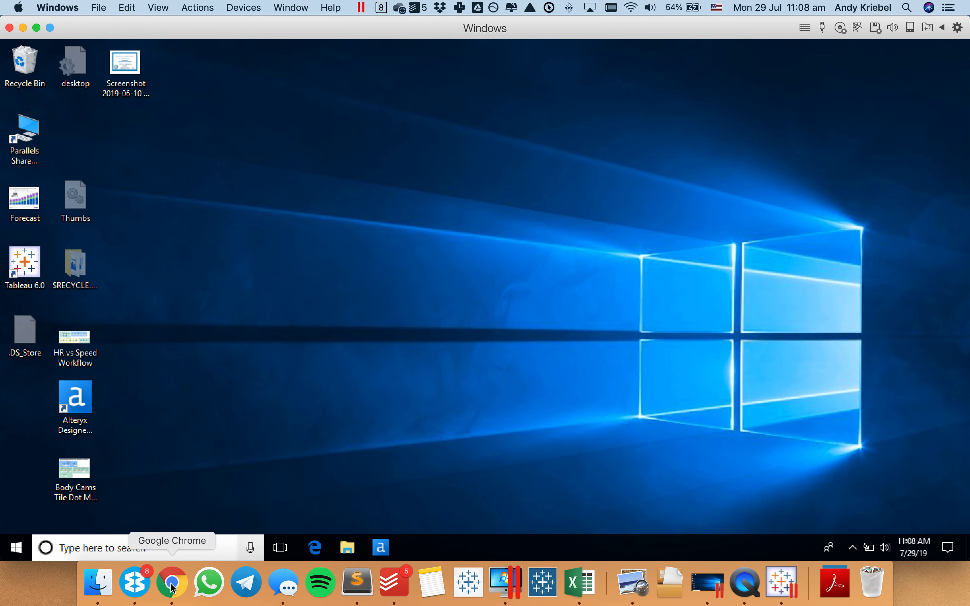
# Switch to Finder and open the newly downloaded STD Cases.csv from the Downloads folder in Excel.
pyautogui.click(97, 584)
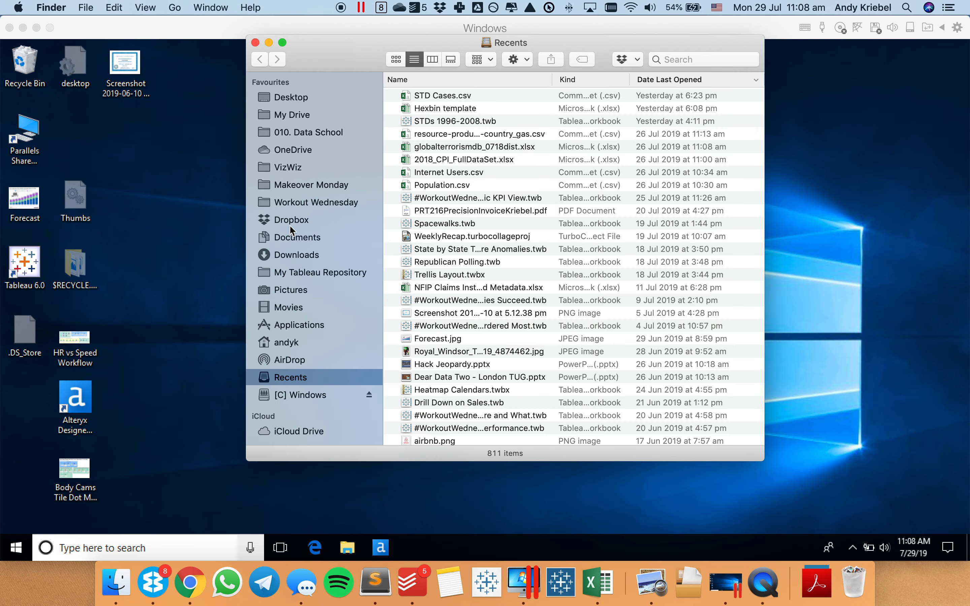
pyautogui.click(293, 255)
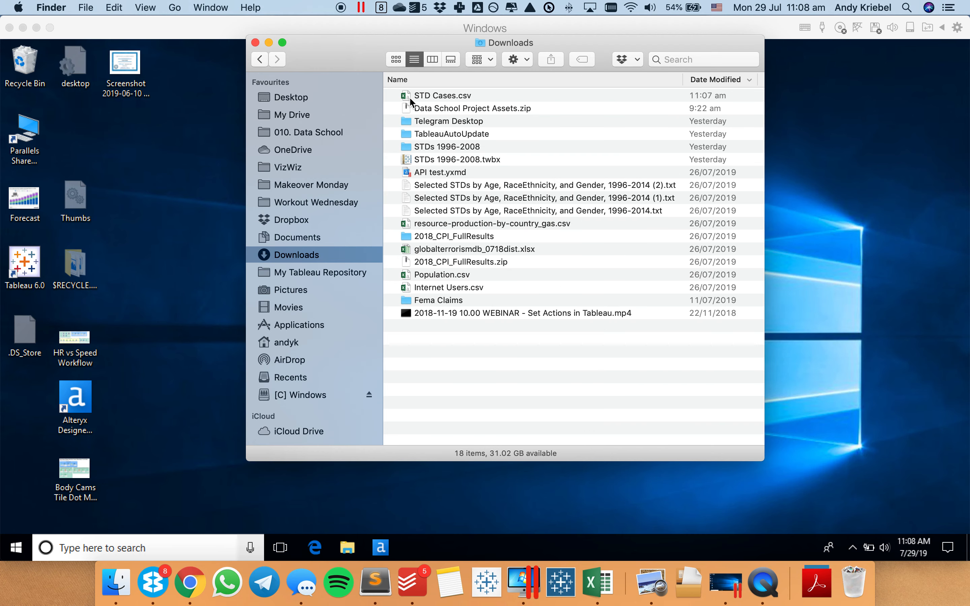
pyautogui.doubleClick(411, 96)
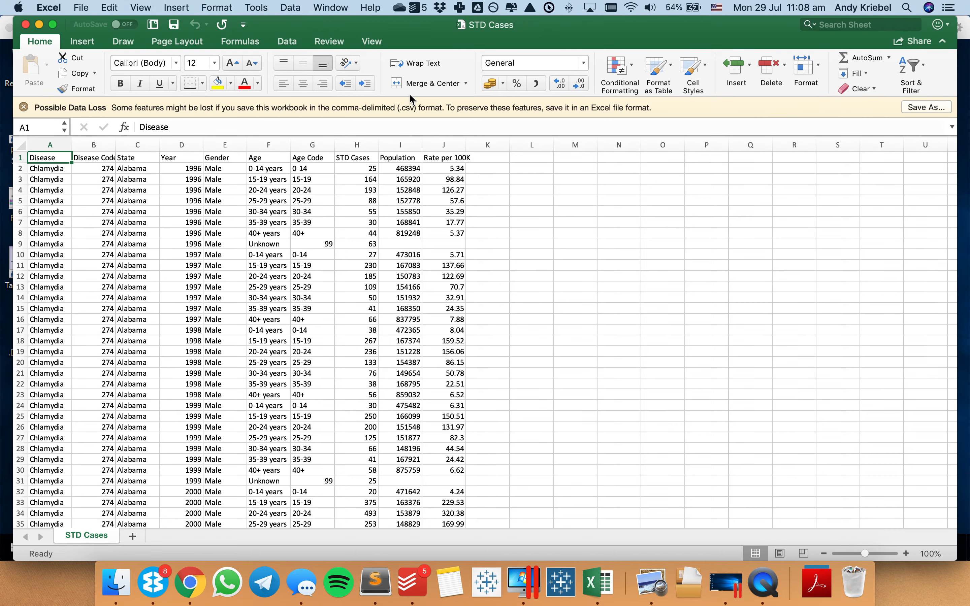
# Check the Gender column down to the end of the data block, and examine its values through a header filter.
pyautogui.click(239, 244)
pyautogui.click(217, 257)
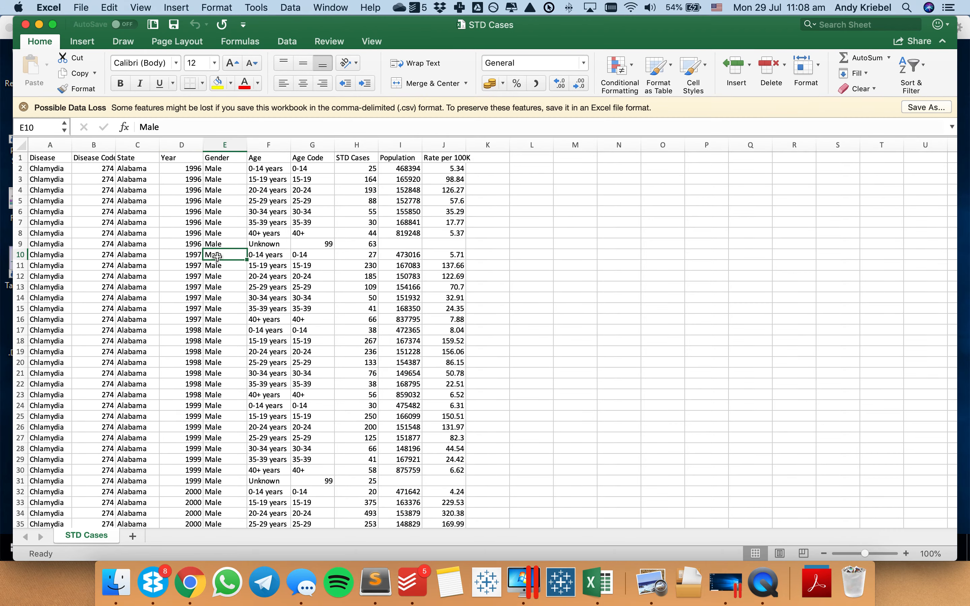
pyautogui.press('super+Down')
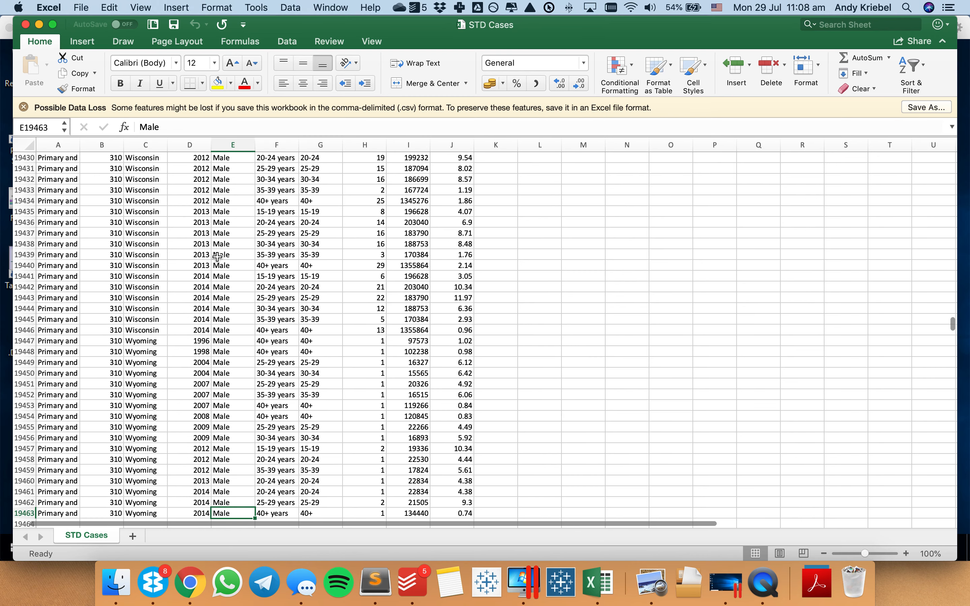
pyautogui.press('super+Up')
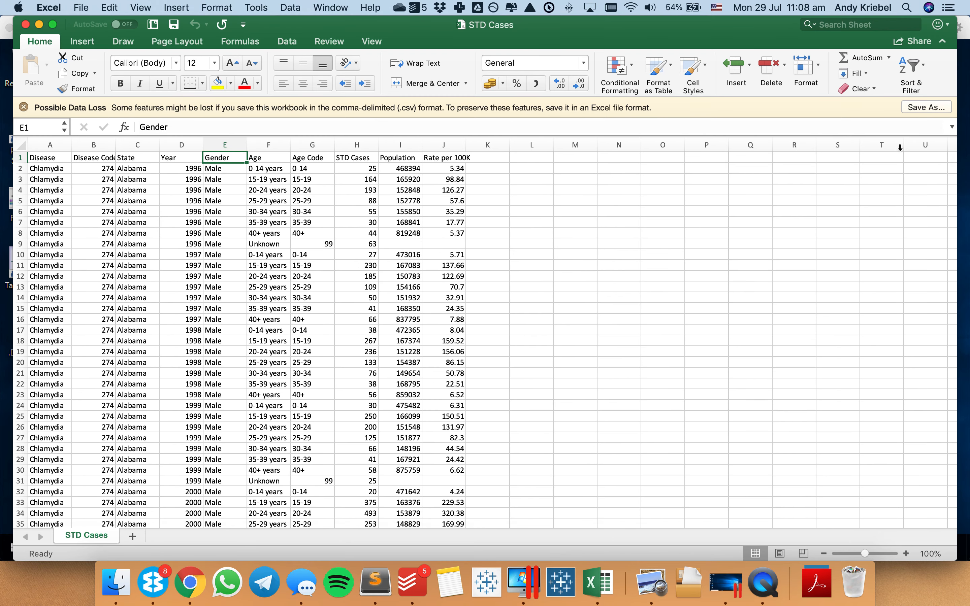
pyautogui.click(913, 66)
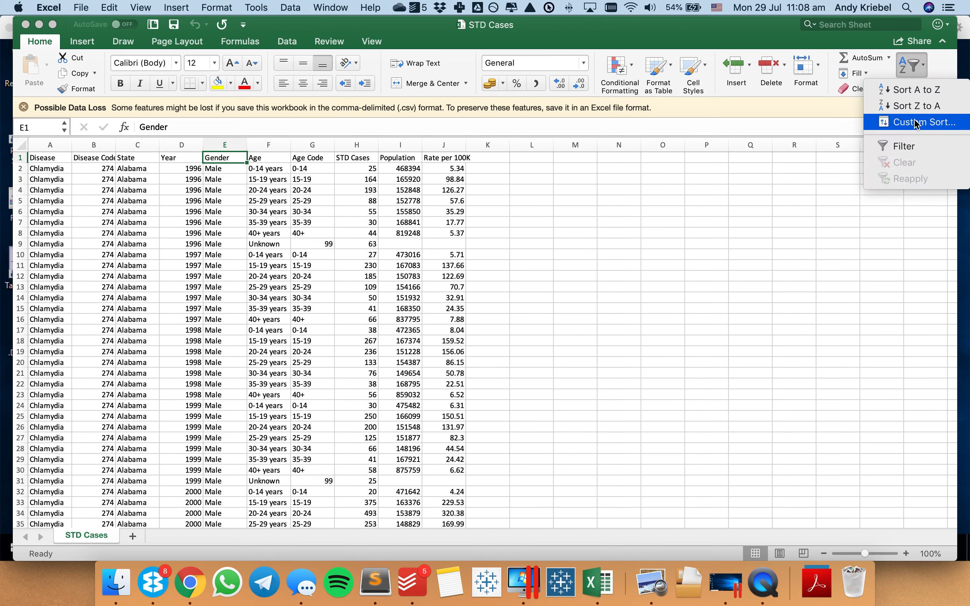
pyautogui.click(913, 147)
pyautogui.click(241, 158)
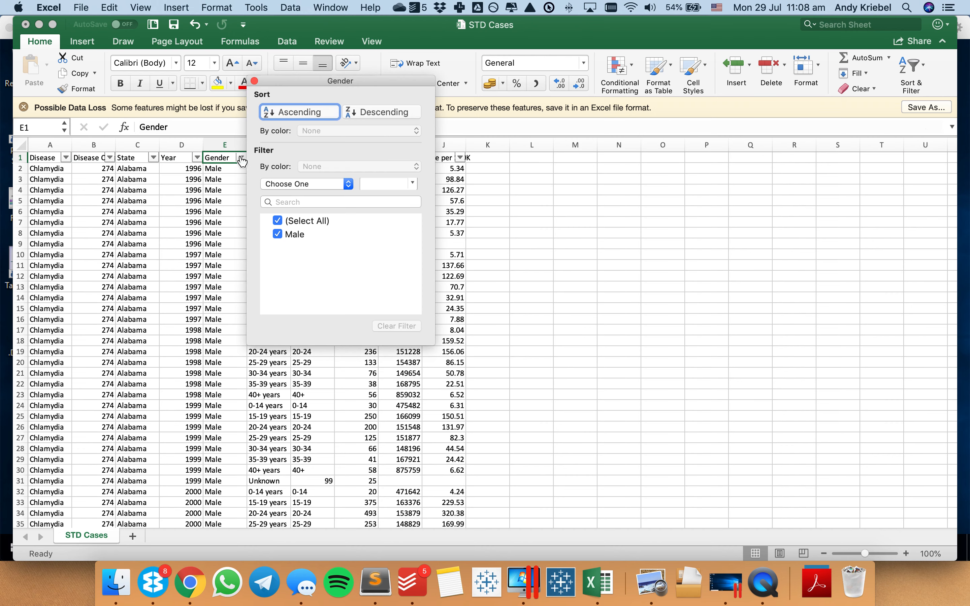
pyautogui.click(254, 81)
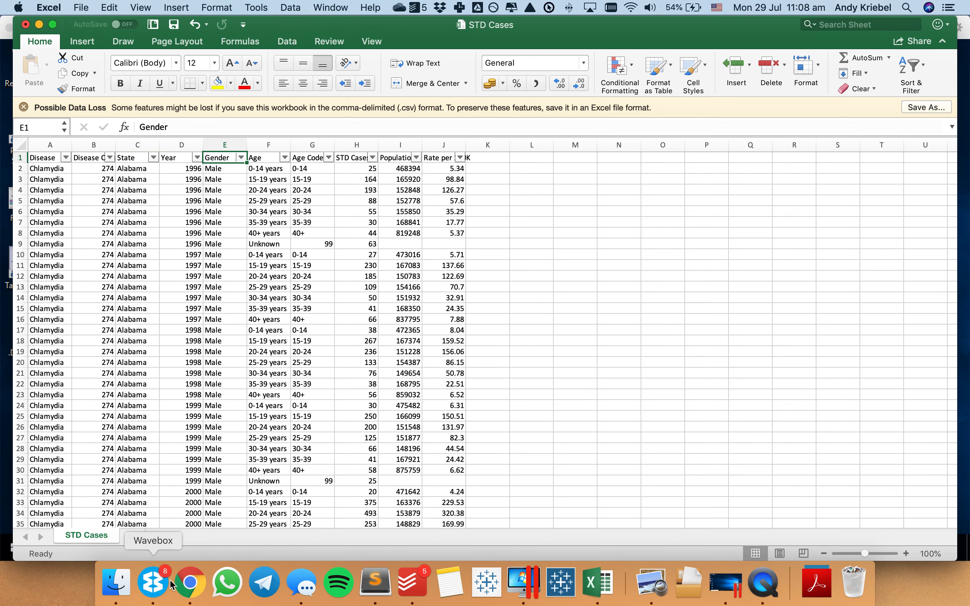
# Switch to Chrome and examine the column info for gender in the data.world preview of STD Cases.csv.
pyautogui.click(191, 583)
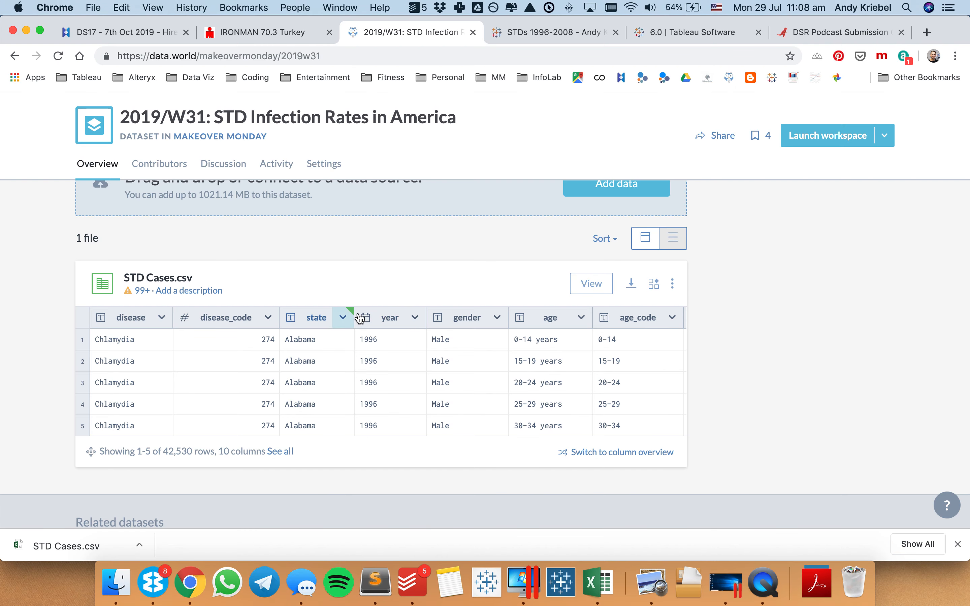
pyautogui.click(499, 319)
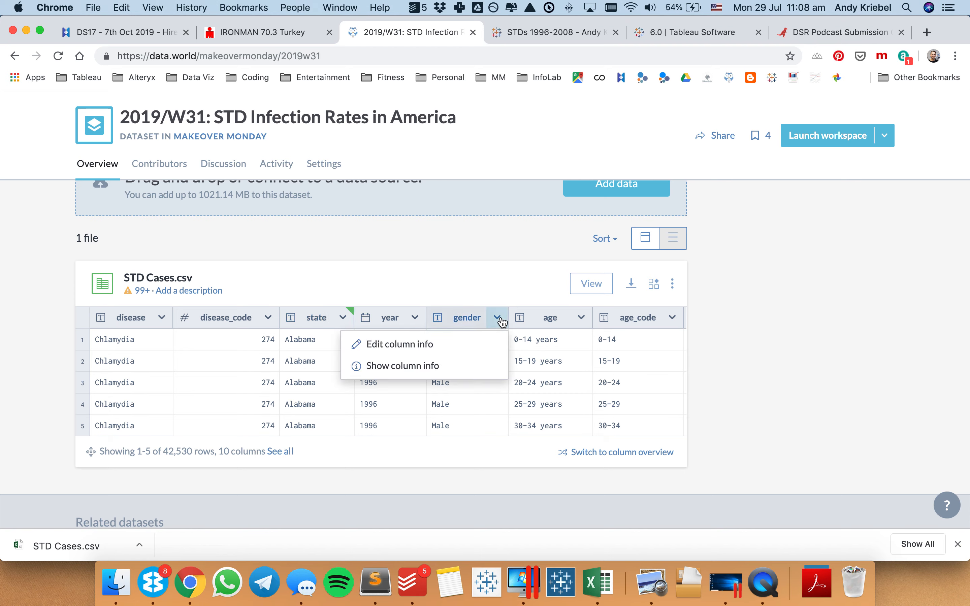
pyautogui.click(415, 366)
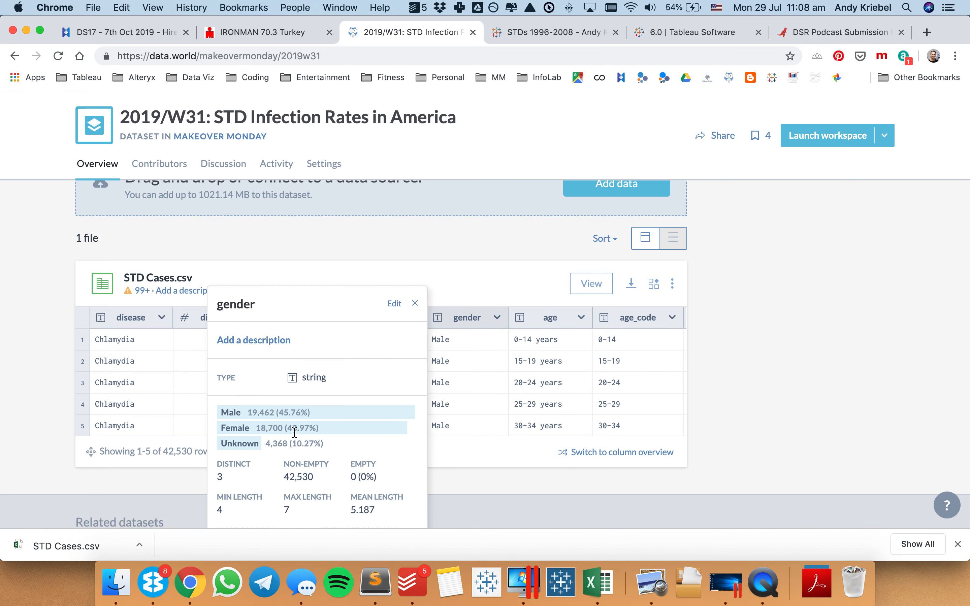
pyautogui.click(415, 304)
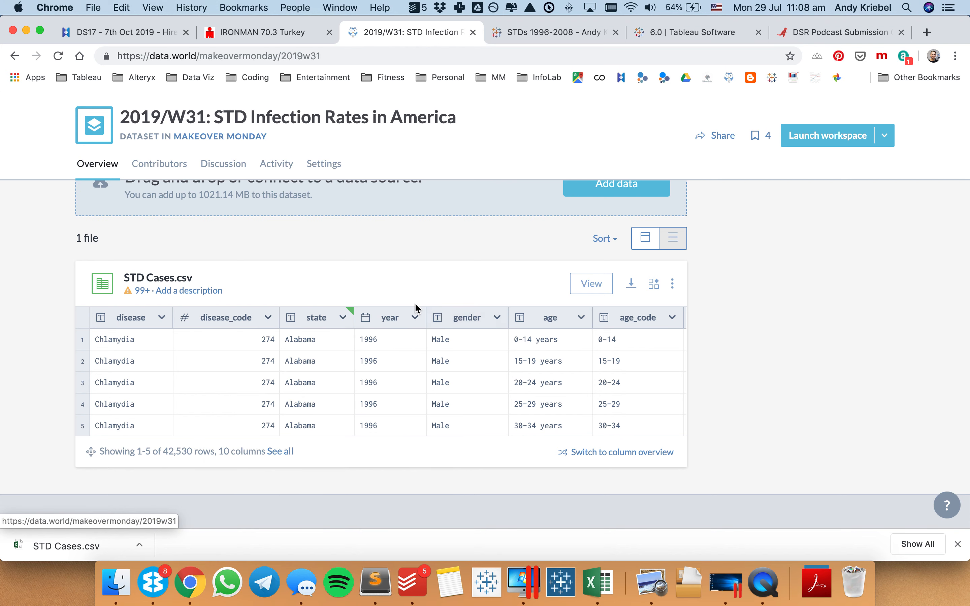
# Launch Tableau Prep Builder, and close the STD Cases workbook in Excel without saving as well as the Downloads window.
pyautogui.click(583, 581)
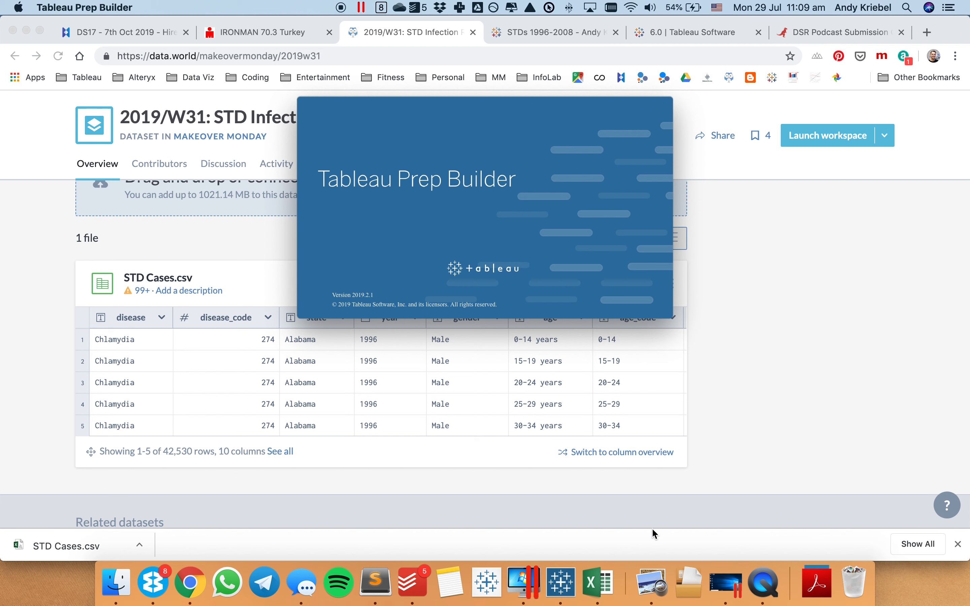
pyautogui.click(597, 582)
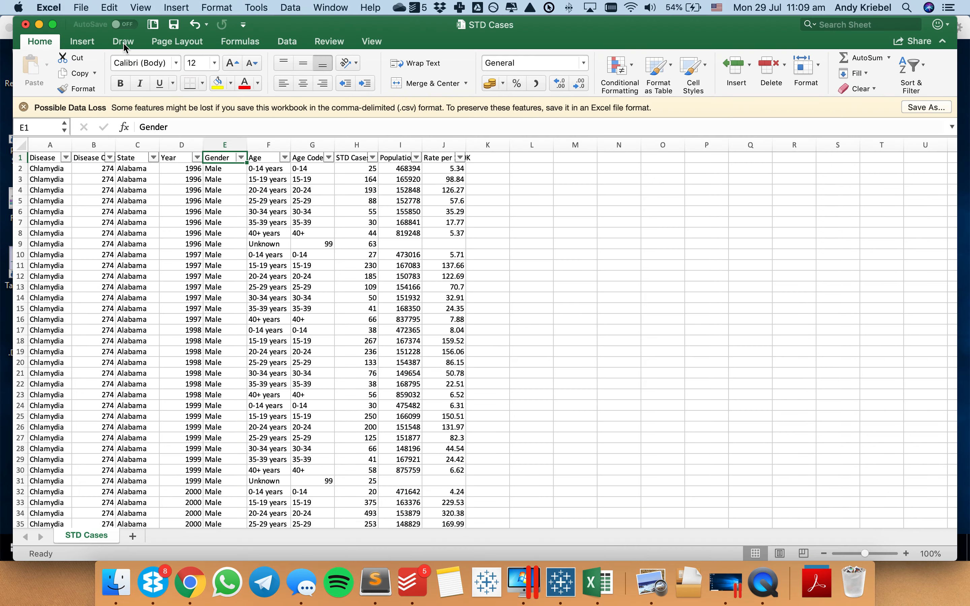
pyautogui.click(26, 24)
pyautogui.click(450, 118)
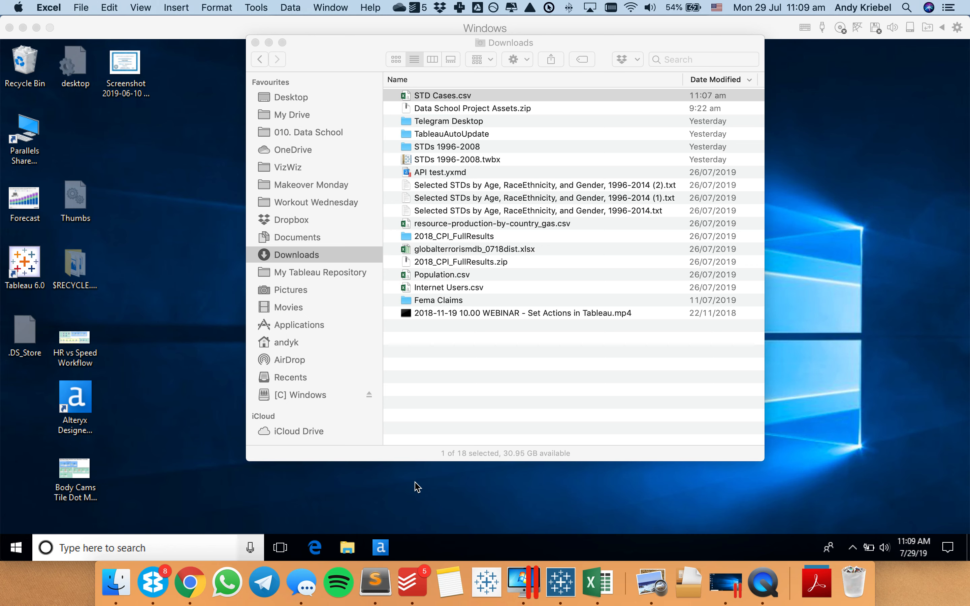
pyautogui.click(415, 482)
pyautogui.click(766, 584)
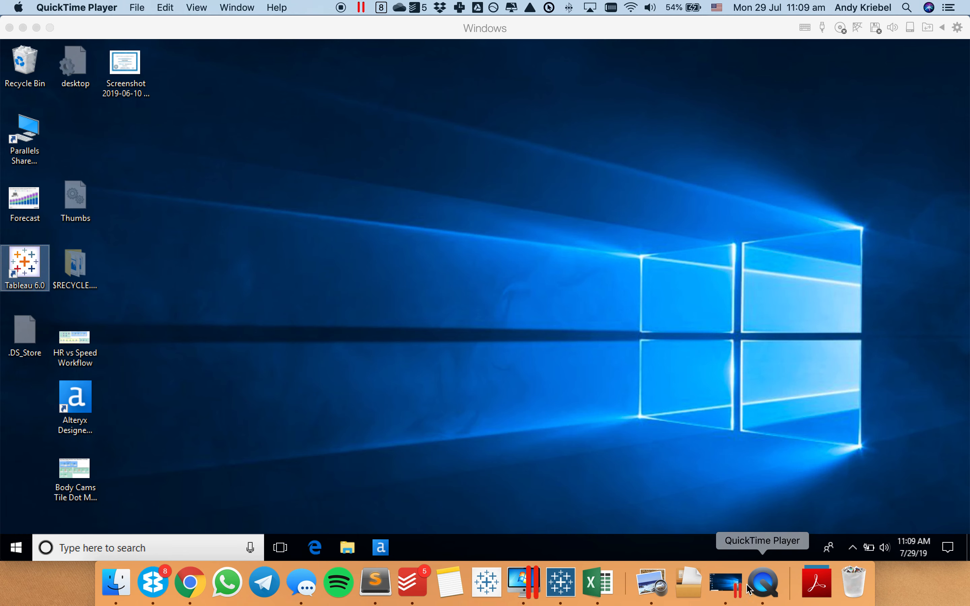
# Switch to Tableau Prep Builder and connect to the text file STD Cases.csv from the Downloads folder.
pyautogui.click(562, 579)
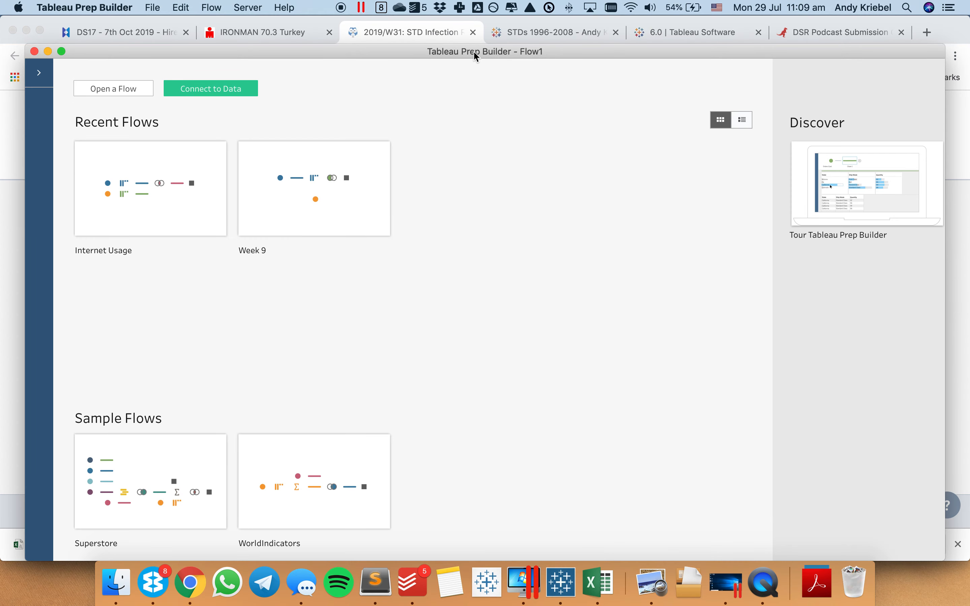
pyautogui.click(201, 90)
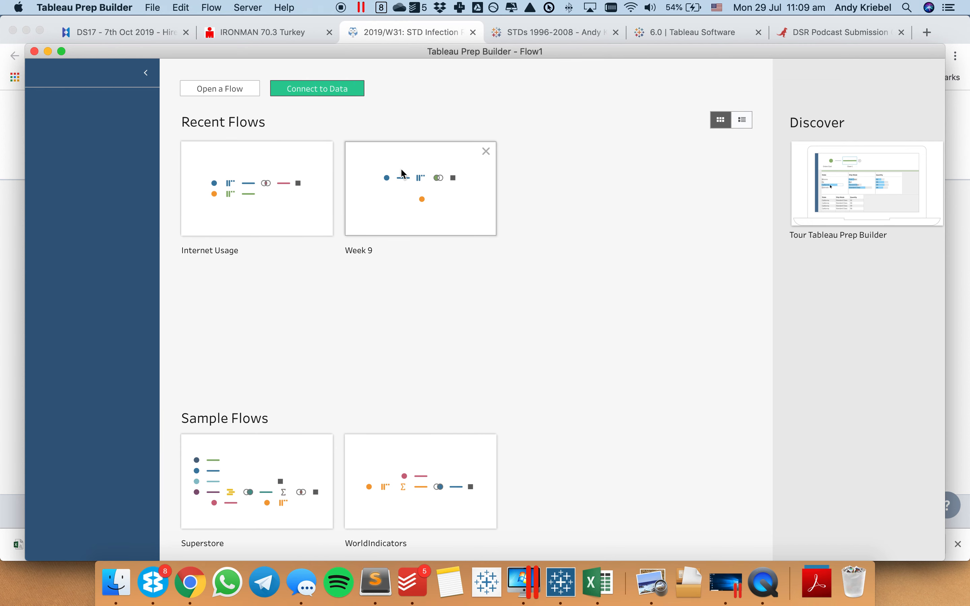
pyautogui.click(200, 204)
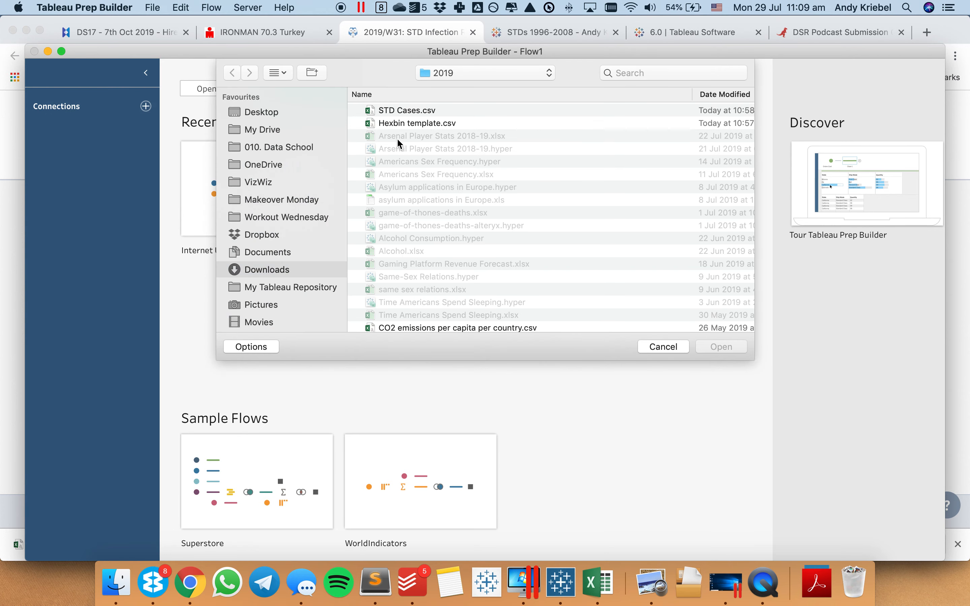
pyautogui.click(372, 110)
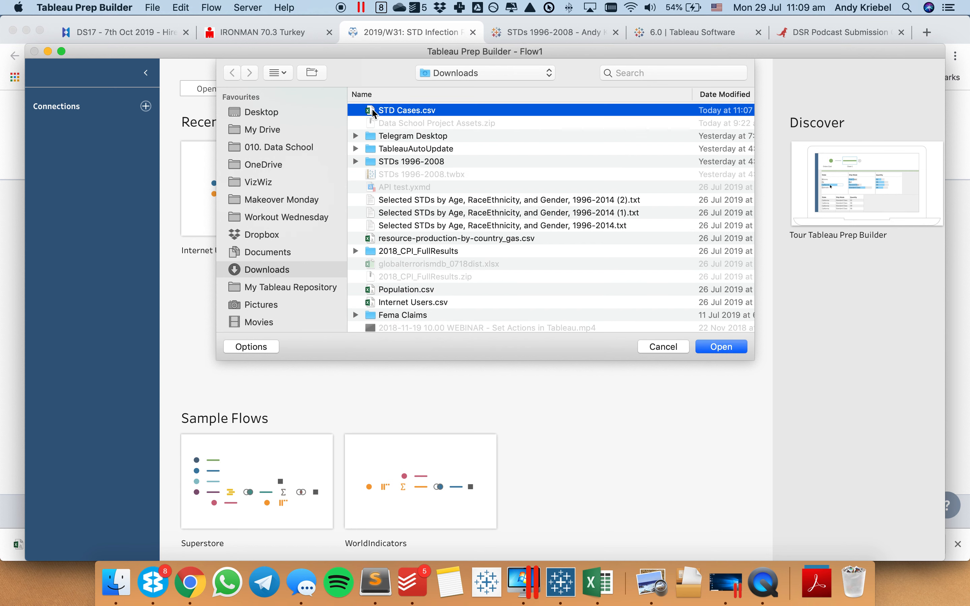
pyautogui.press('Return')
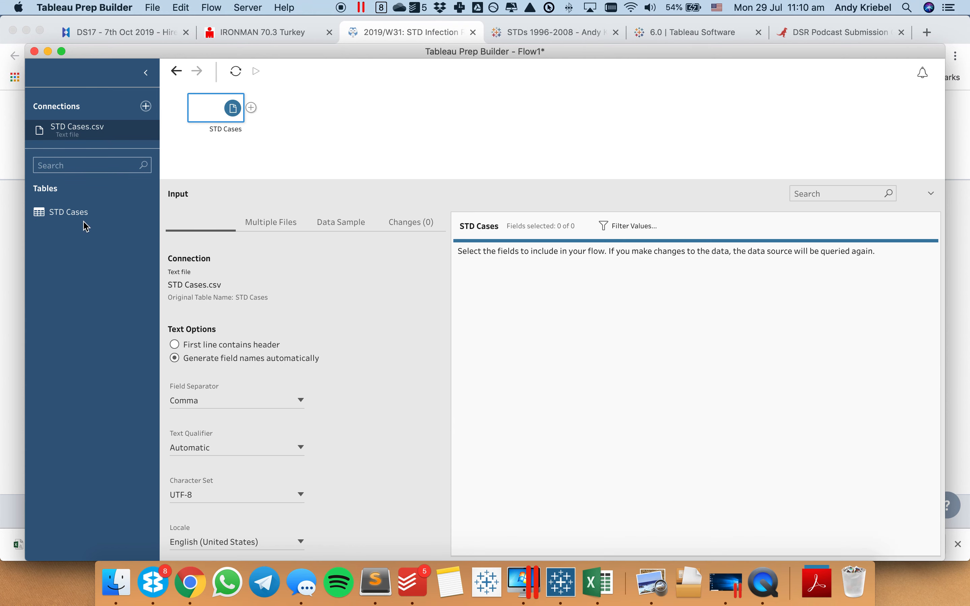
# Add a cleaning step after the STD Cases input, undoing the first attempt and adding it again once the fields have loaded.
pyautogui.click(256, 112)
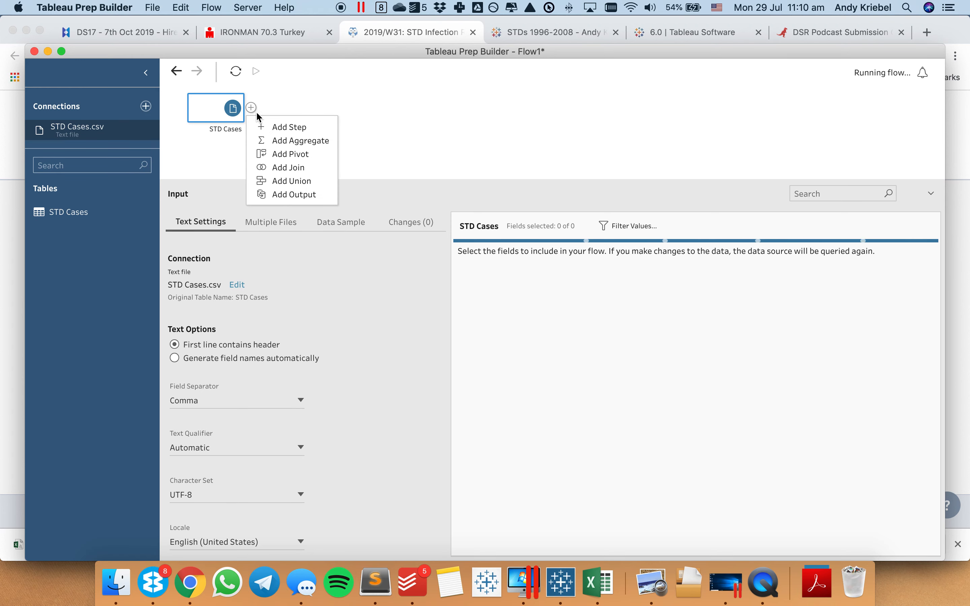
pyautogui.click(288, 127)
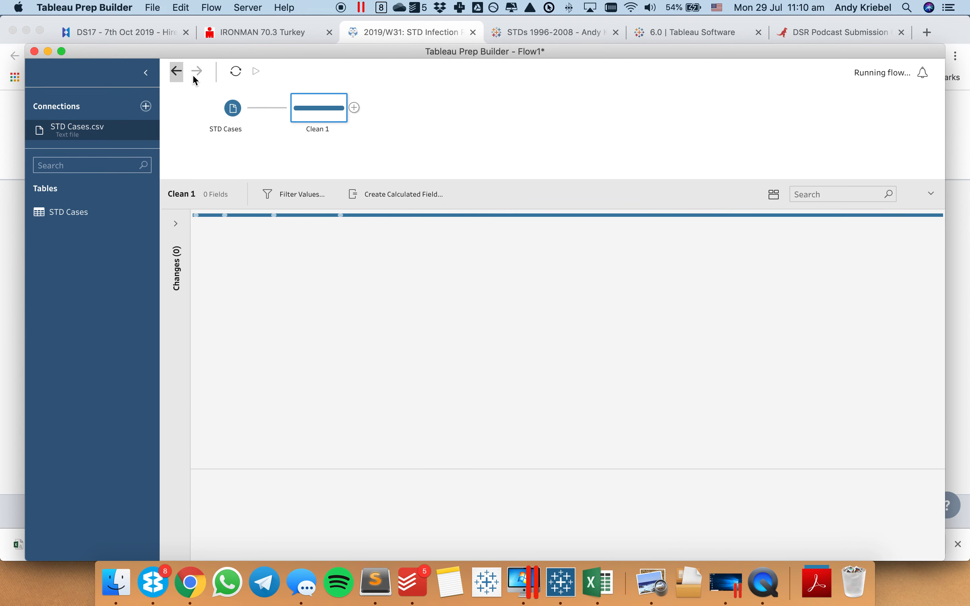
pyautogui.press('super+z')
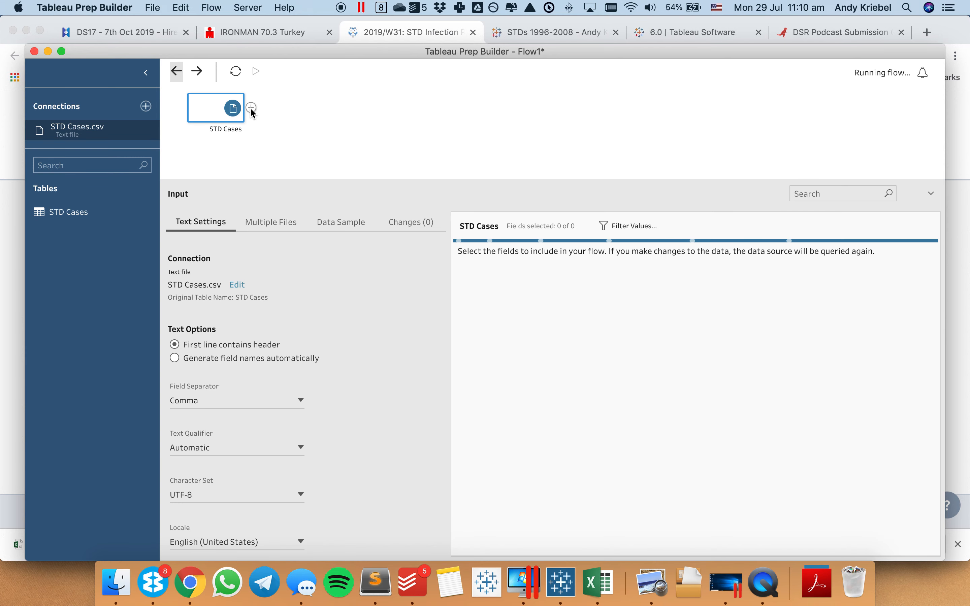
pyautogui.click(251, 107)
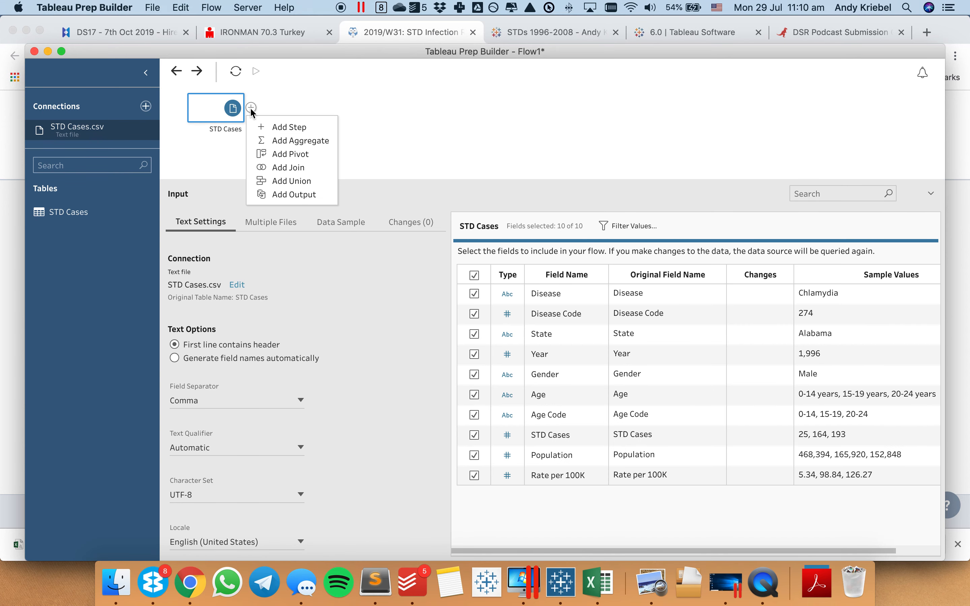
pyautogui.click(279, 127)
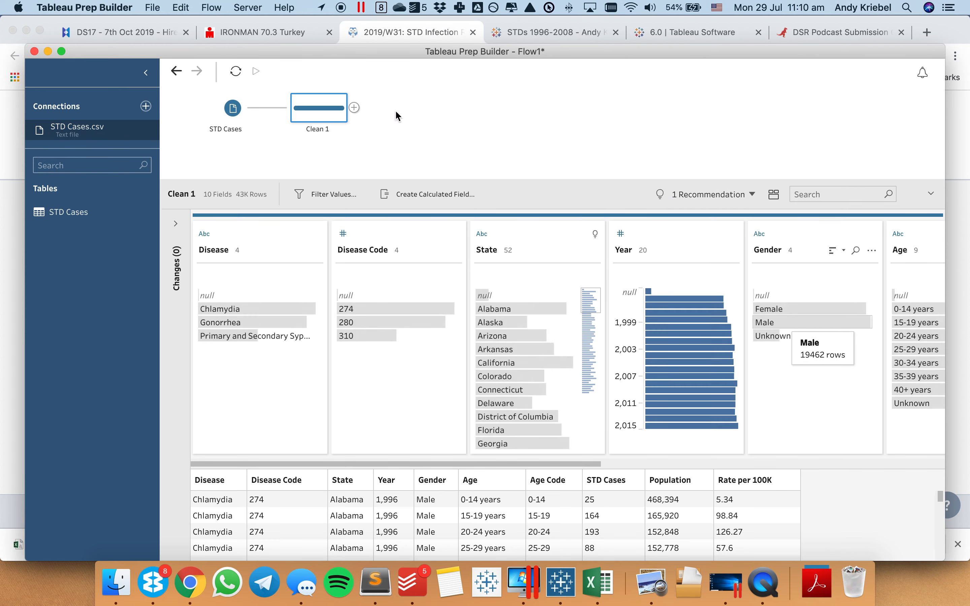
# Connect to the text file Hexbin template.csv from the 2019 folder inside Makeover Monday's Data folder.
pyautogui.click(147, 107)
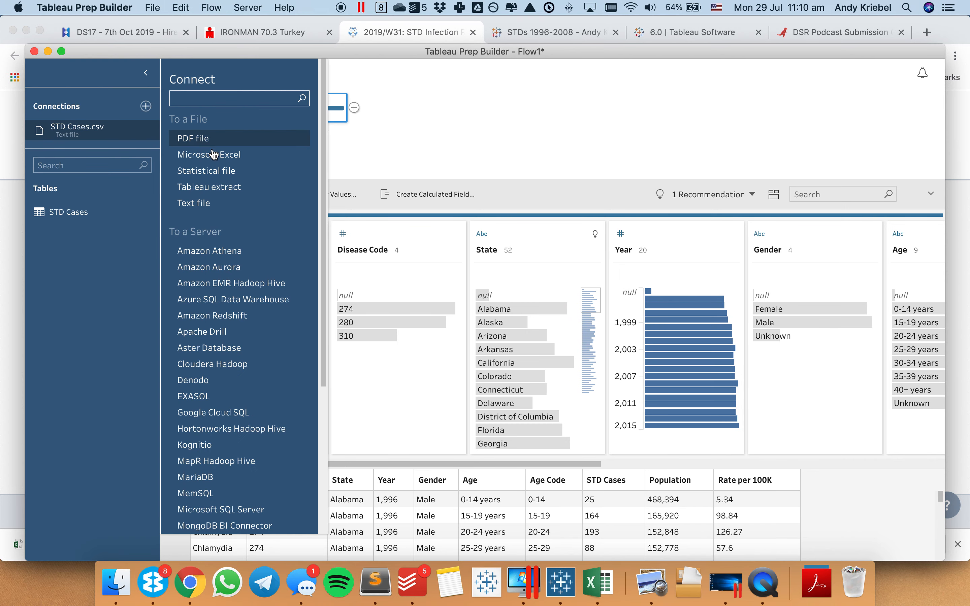
pyautogui.click(205, 204)
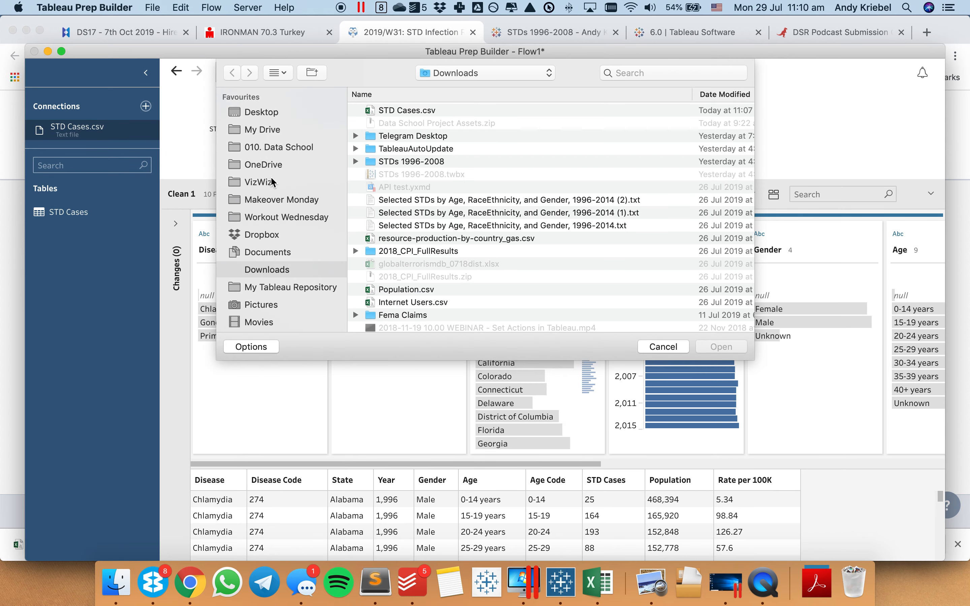
pyautogui.scroll(-6, 280, 249)
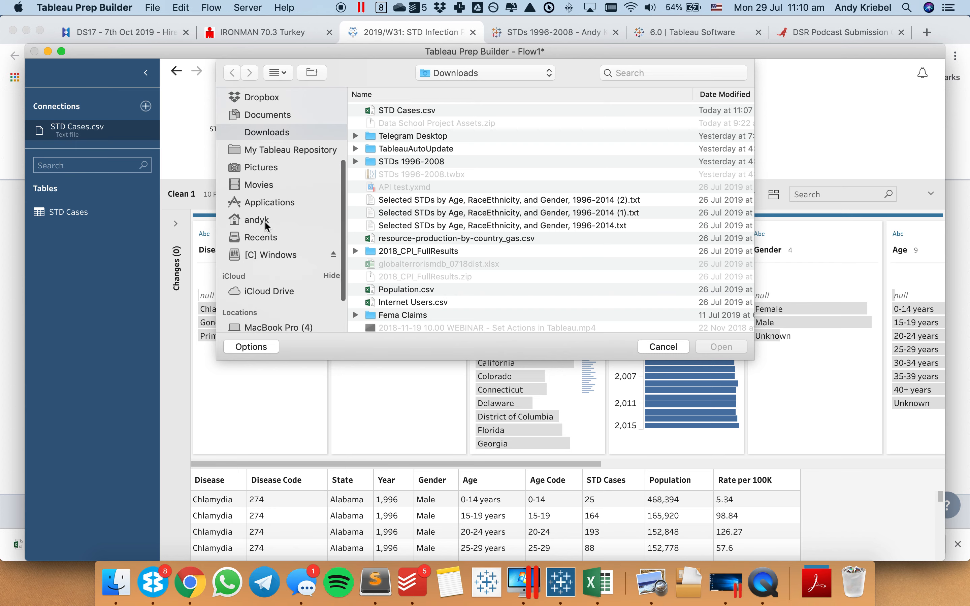
pyautogui.click(261, 238)
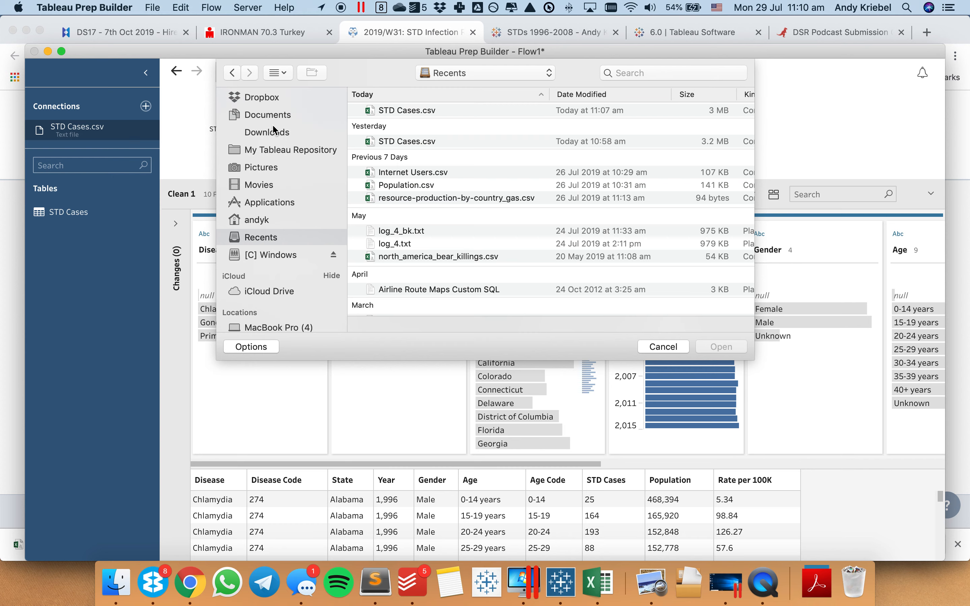
pyautogui.scroll(5, 274, 130)
pyautogui.scroll(2, 275, 130)
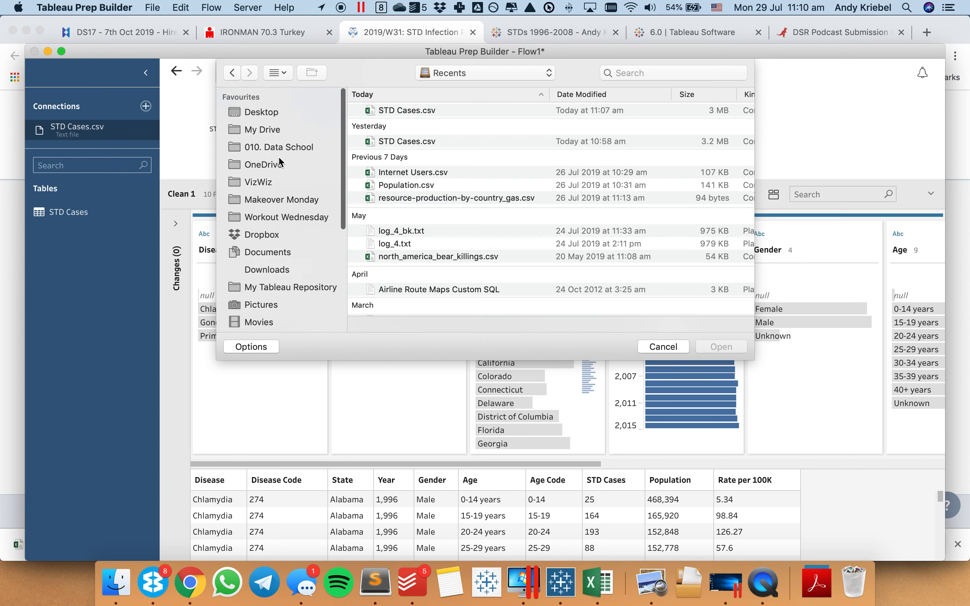
pyautogui.click(282, 199)
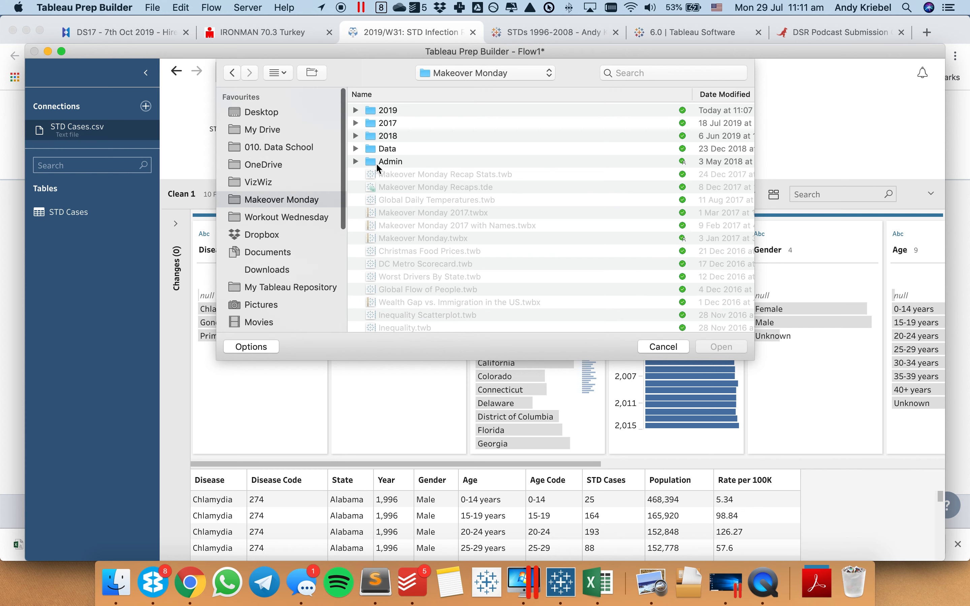
pyautogui.doubleClick(377, 151)
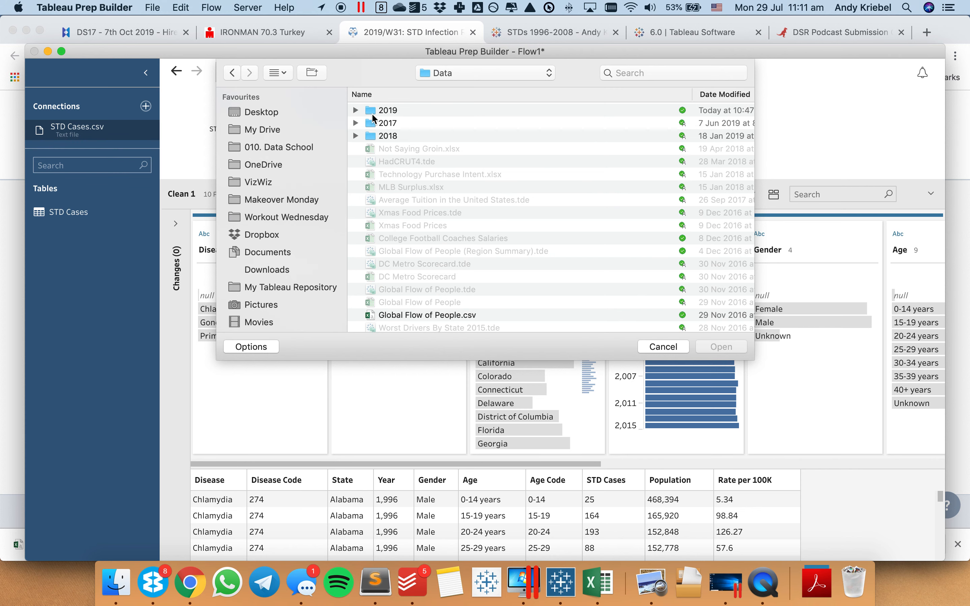
pyautogui.doubleClick(373, 113)
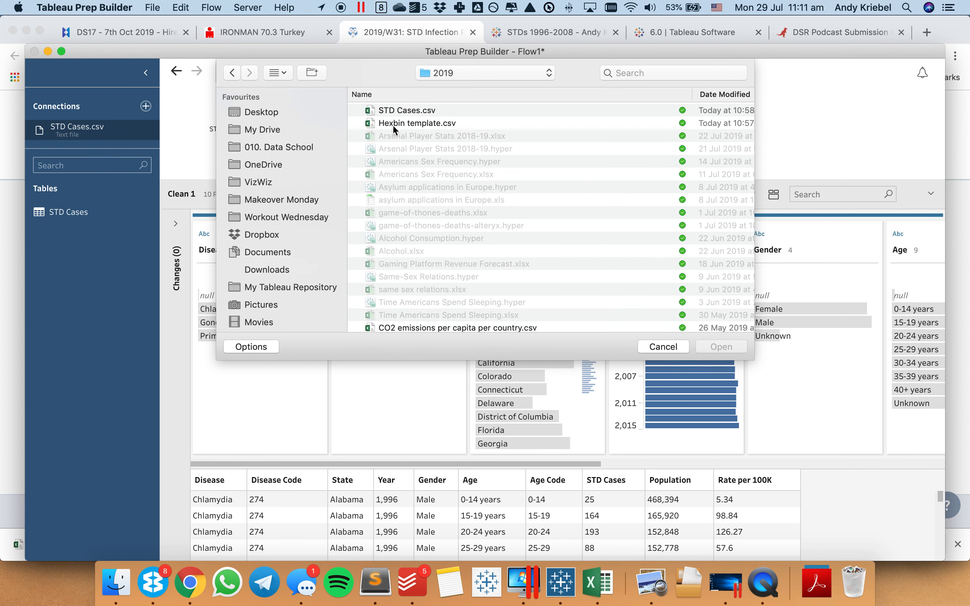
pyautogui.click(397, 124)
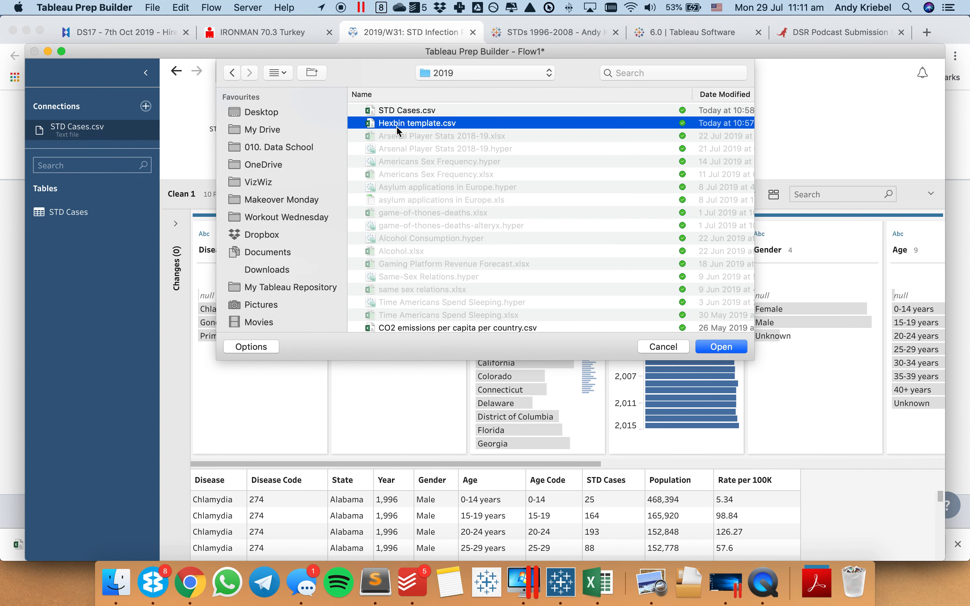
pyautogui.doubleClick(396, 126)
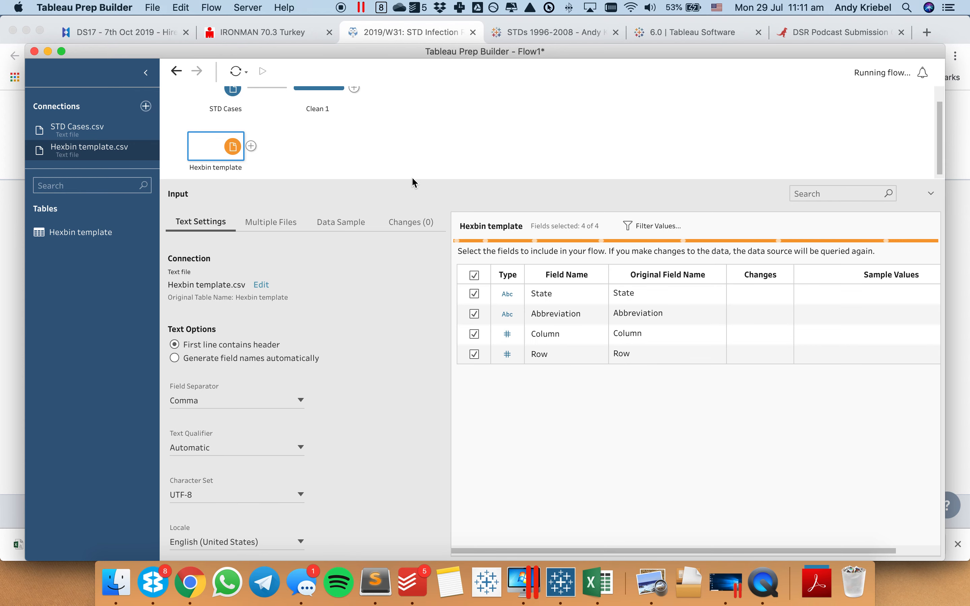
# Enlarge the flow area, join the Hexbin template input to the Clean 1 step, and show the profile of the join results.
pyautogui.moveTo(412, 181); pyautogui.dragTo(409, 278)
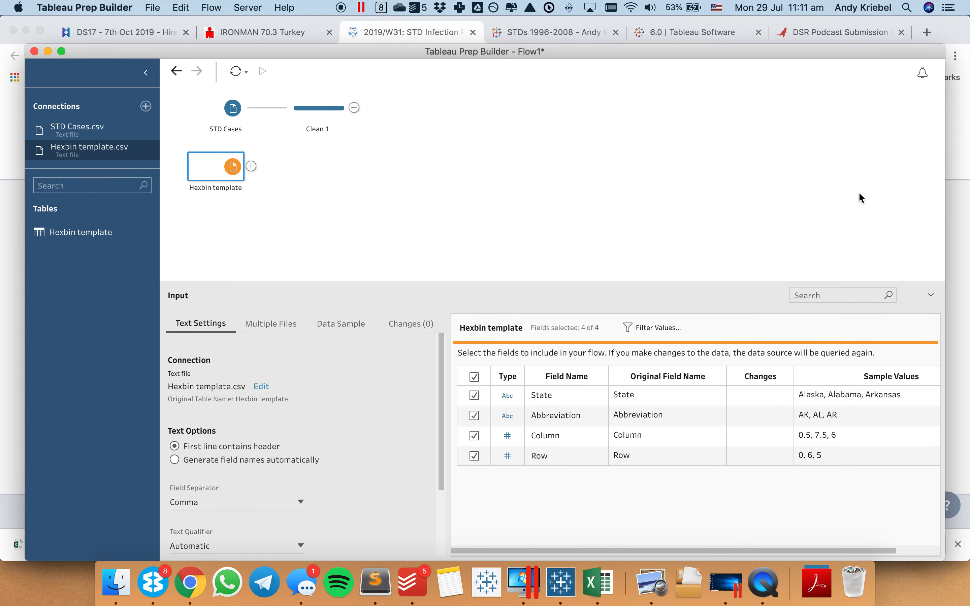
pyautogui.moveTo(264, 138); pyautogui.dragTo(362, 105)
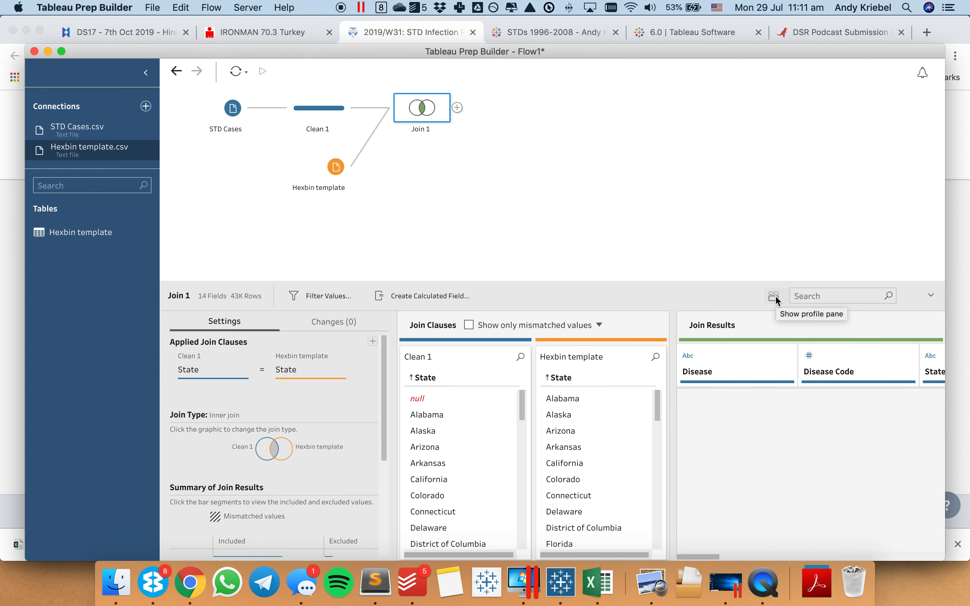
pyautogui.click(774, 297)
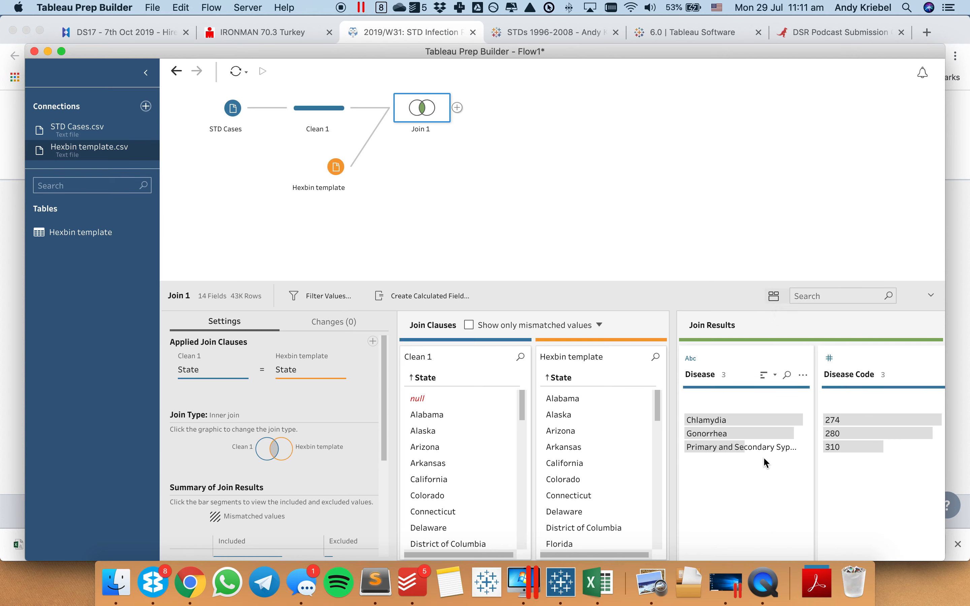
# Highlight the Primary and Secondary Syphilis value in the join results, and add a cleaning step after Join 1 to check the Gender values.
pyautogui.rightClick(752, 445)
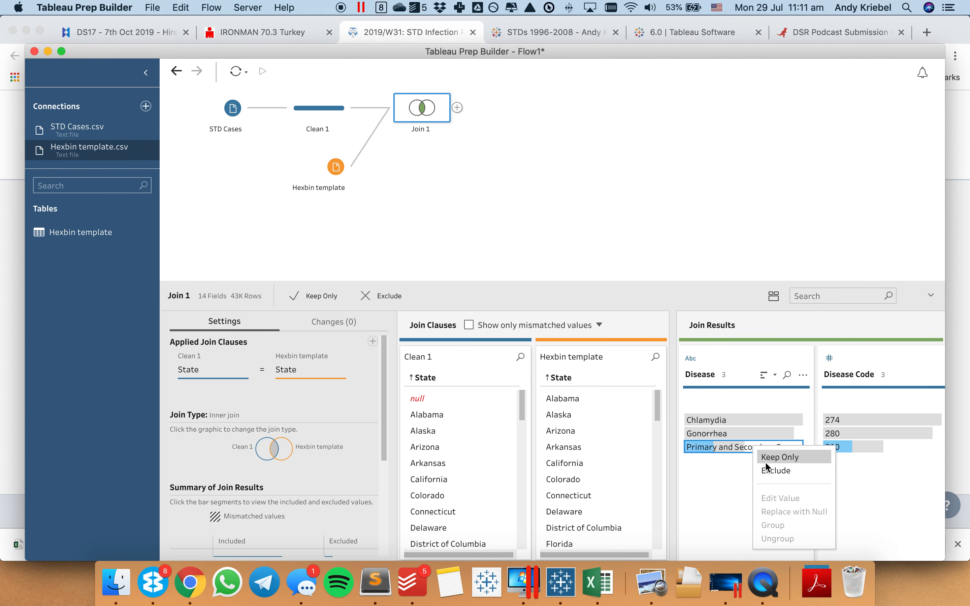
pyautogui.click(718, 448)
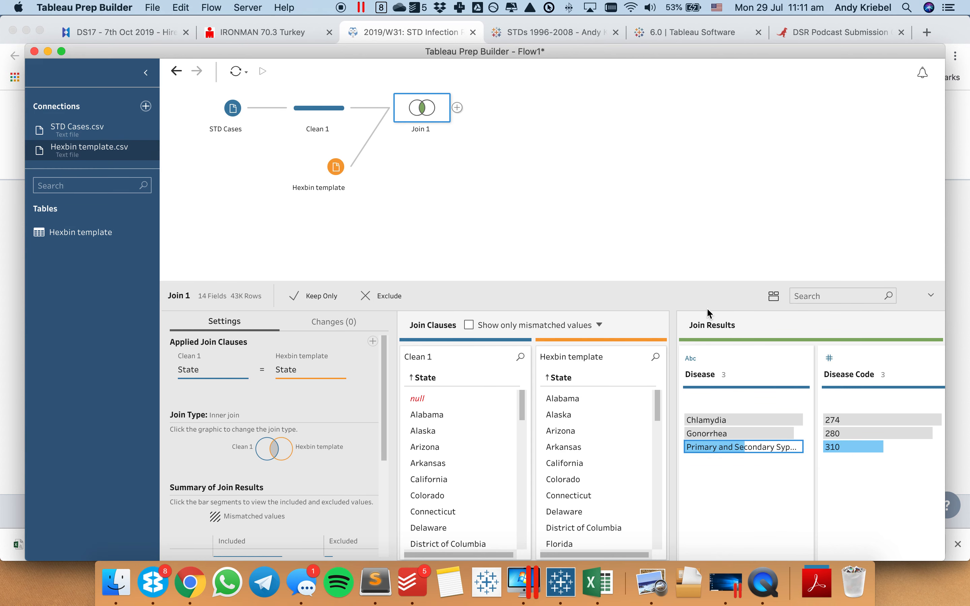
pyautogui.click(457, 107)
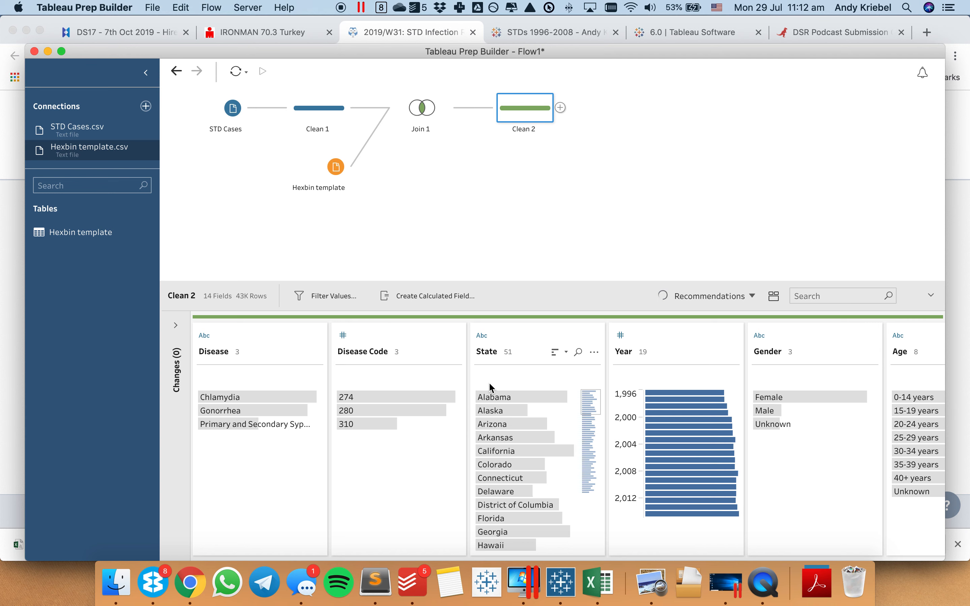
pyautogui.moveTo(773, 426)
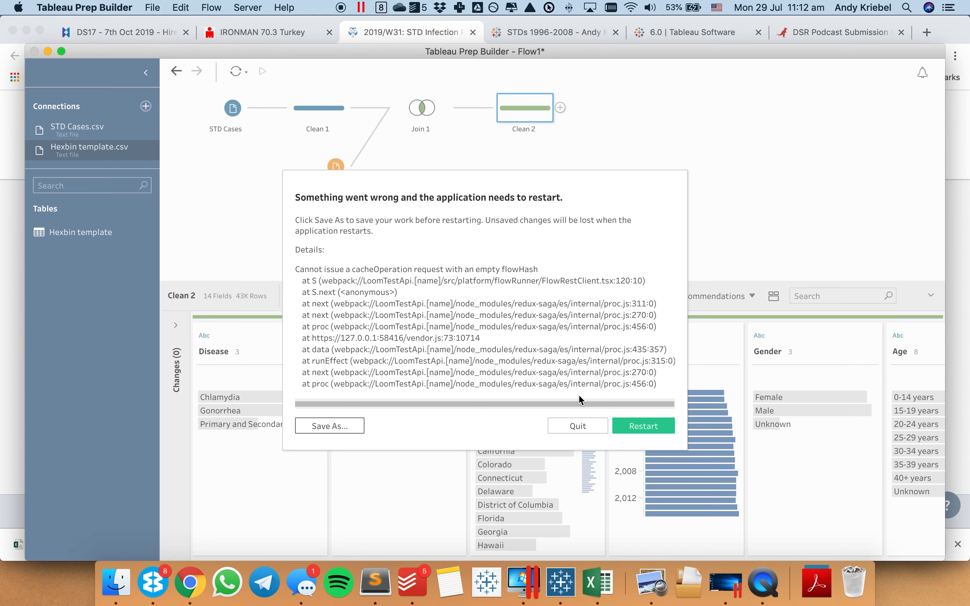
# Restart Tableau Prep Builder without saving the flow, and begin a new data connection.
pyautogui.click(638, 426)
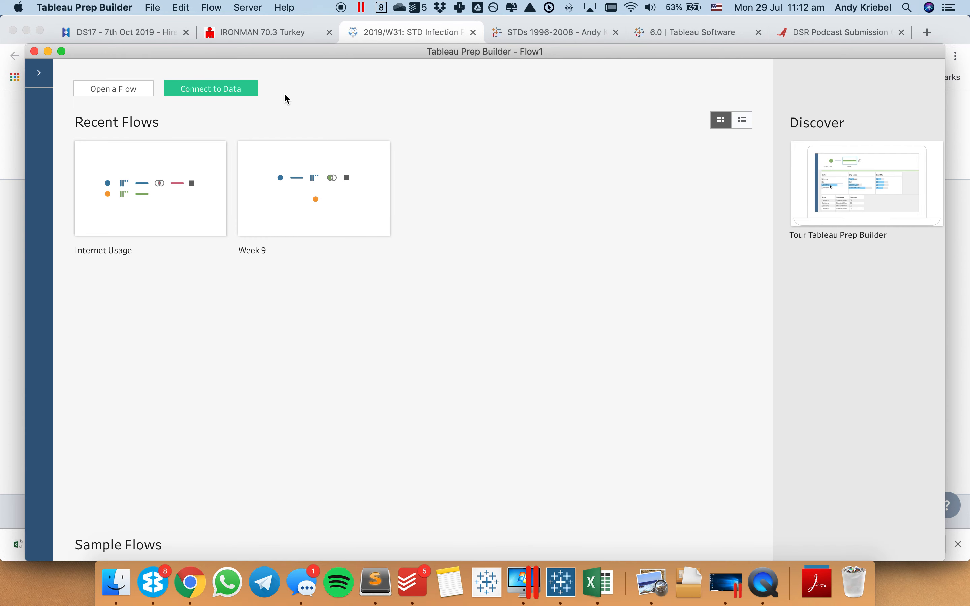
pyautogui.click(200, 88)
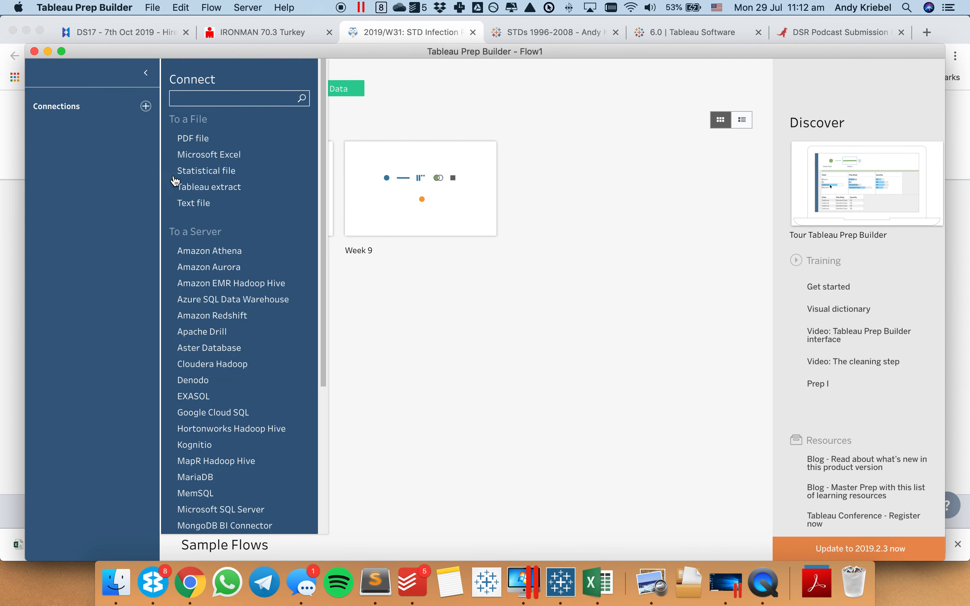
# Connect to the text file Hexbin template.csv and to the text file STD Cases.csv in the Downloads folder.
pyautogui.click(205, 205)
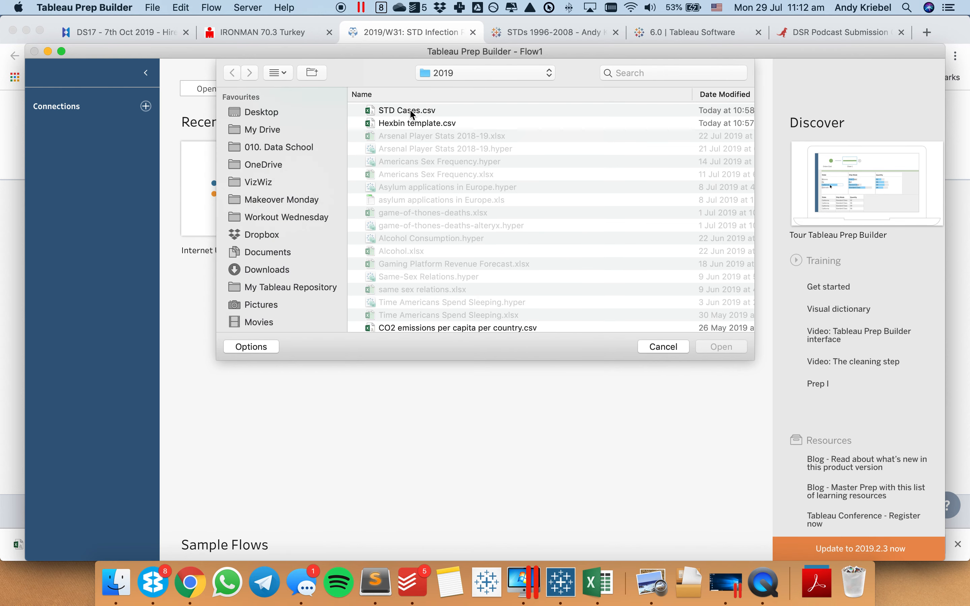
pyautogui.doubleClick(409, 122)
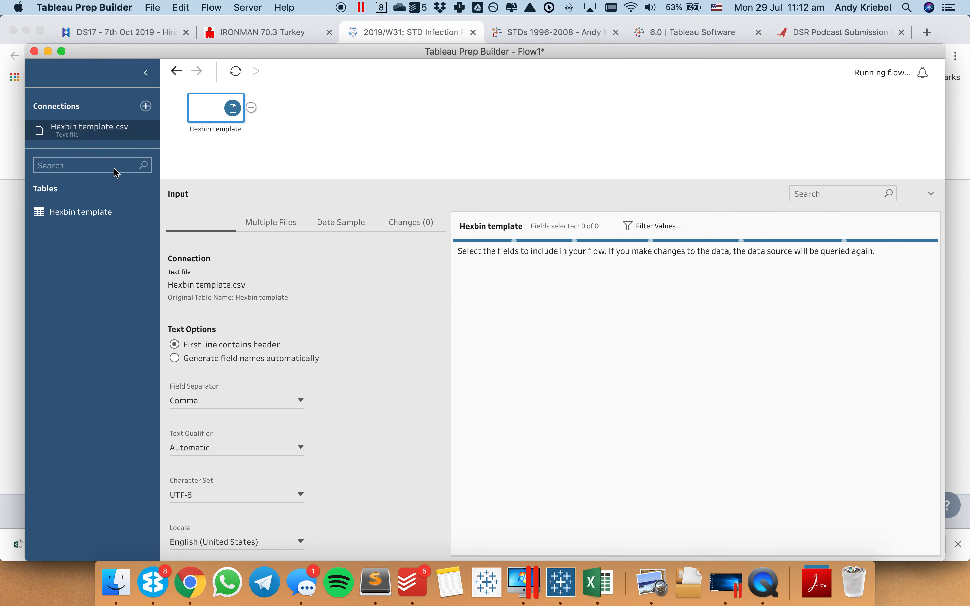
pyautogui.click(146, 107)
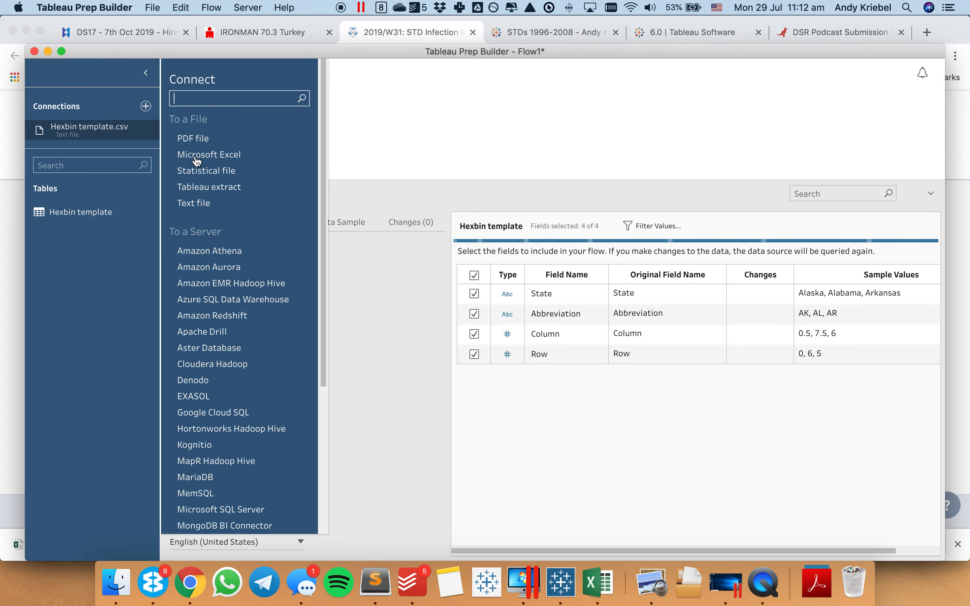
pyautogui.click(206, 204)
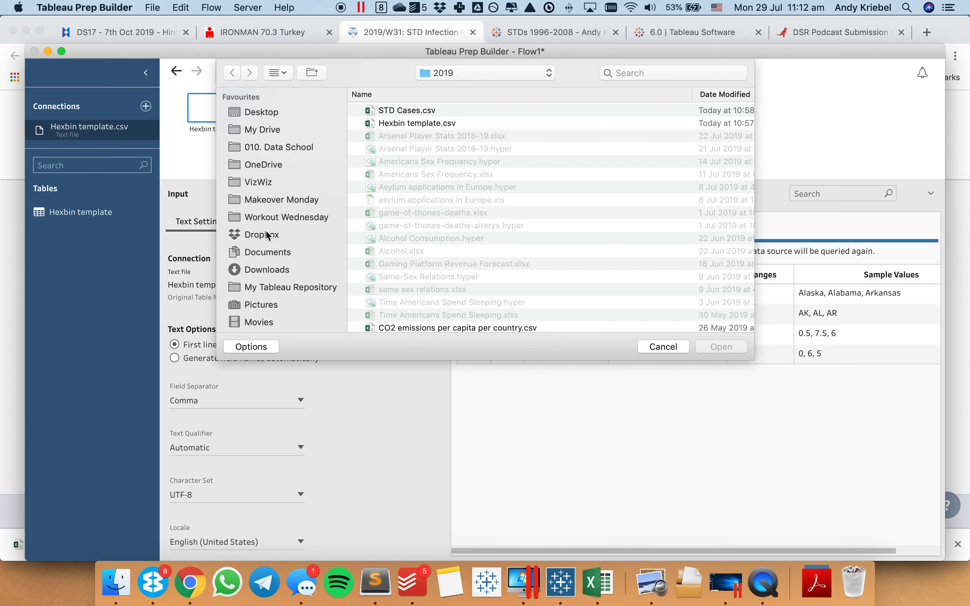
pyautogui.click(273, 271)
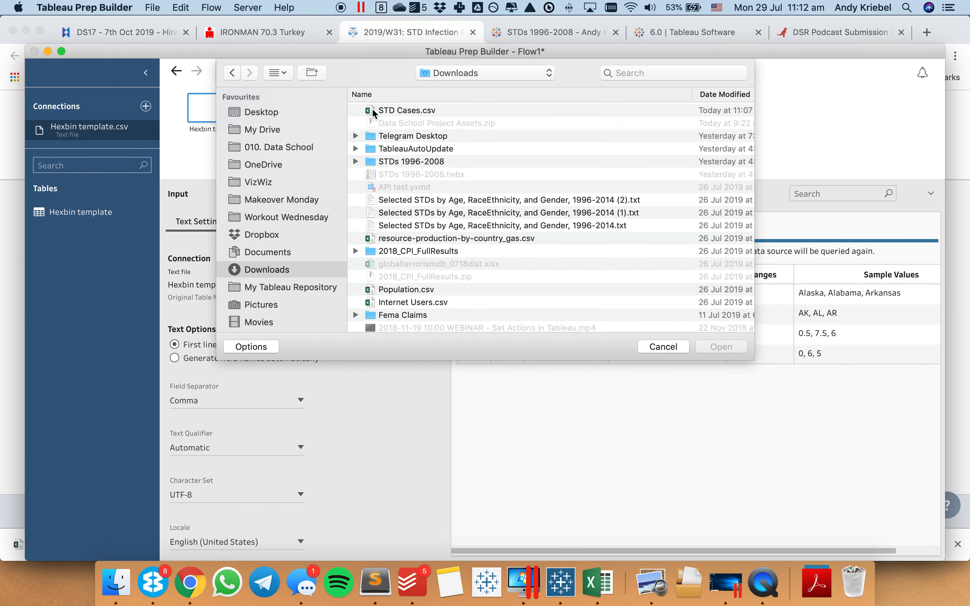
pyautogui.doubleClick(373, 112)
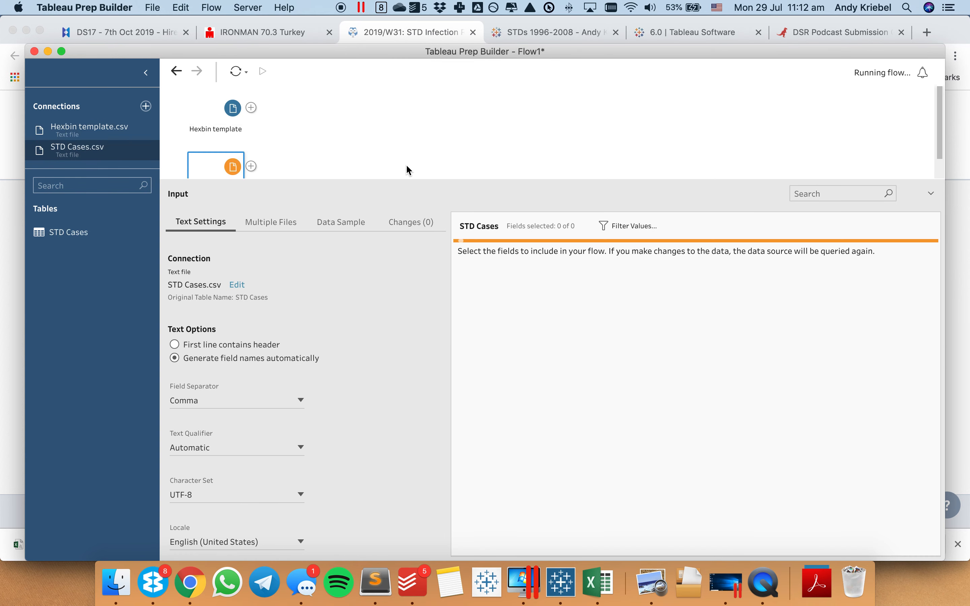
# Join the STD Cases input with Hexbin template and add a cleaning step after the join.
pyautogui.moveTo(220, 167); pyautogui.dragTo(257, 108)
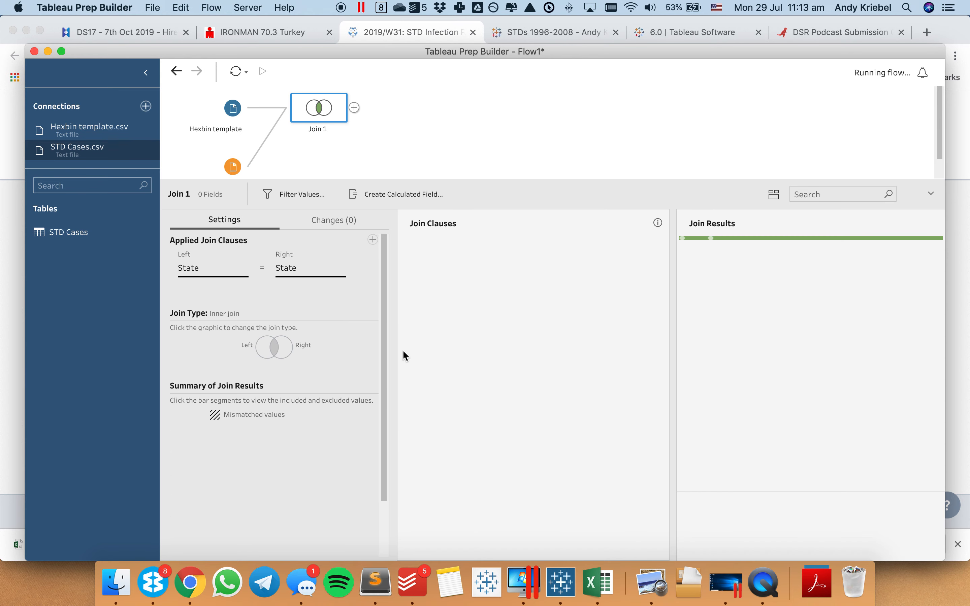
pyautogui.click(355, 108)
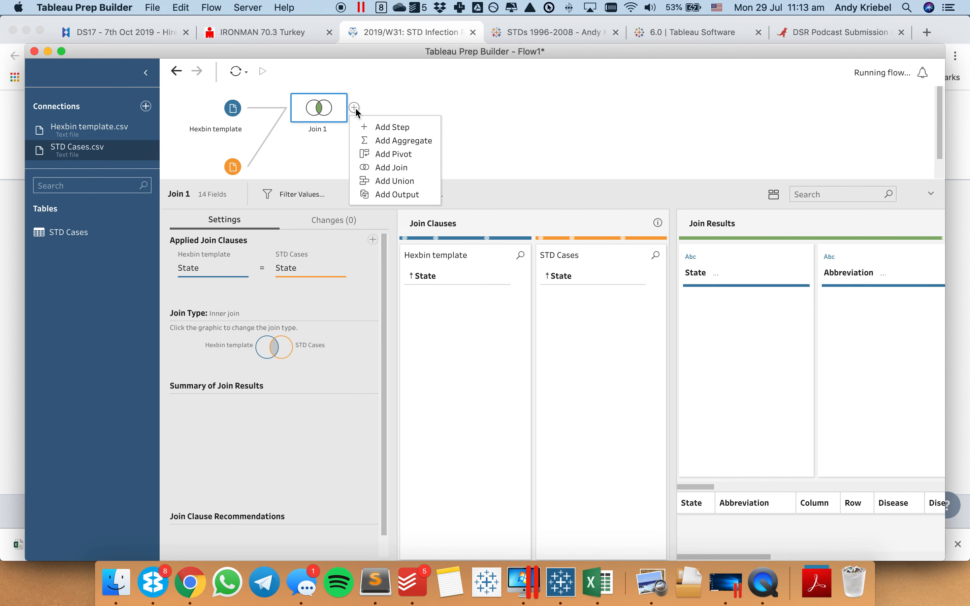
pyautogui.click(384, 128)
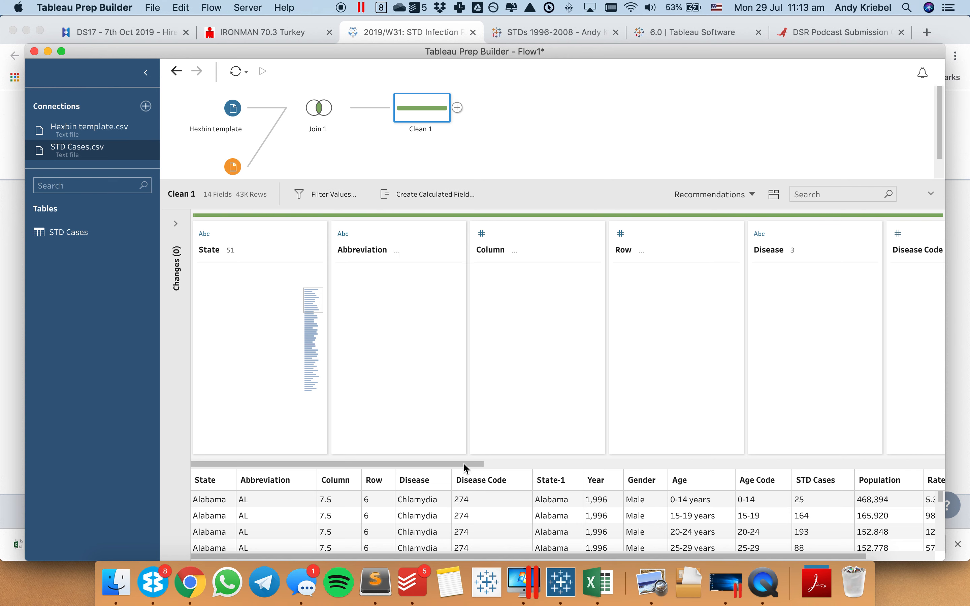
# Remove the duplicate State-1 field and the Age field in the cleaning step.
pyautogui.click(763, 464)
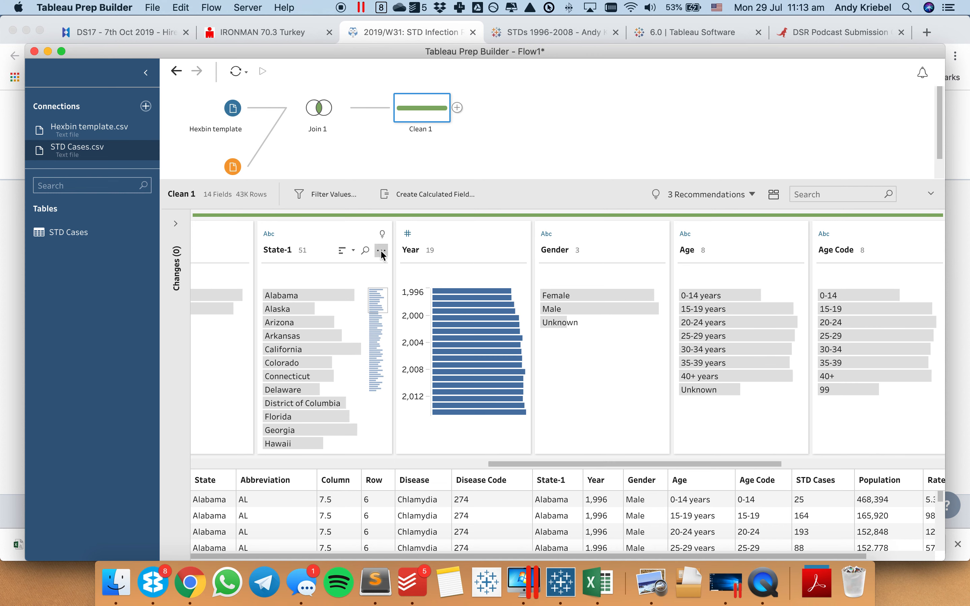
pyautogui.click(381, 251)
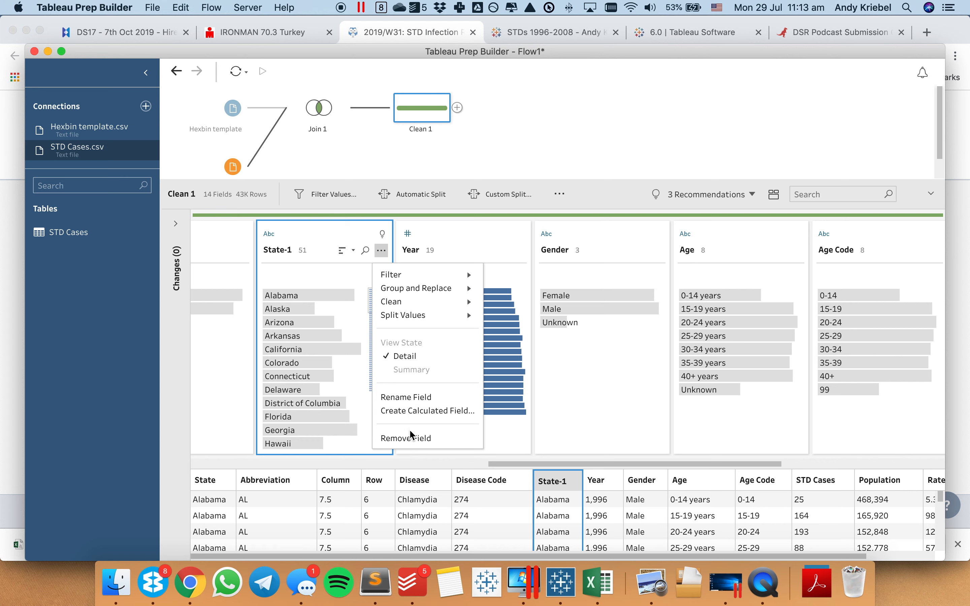
pyautogui.click(411, 439)
pyautogui.click(411, 438)
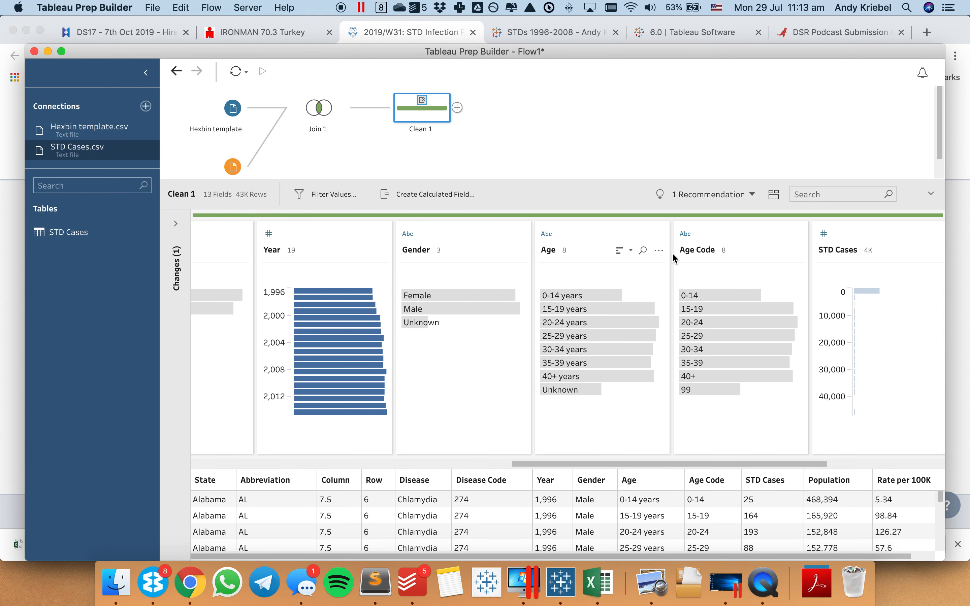
pyautogui.click(658, 251)
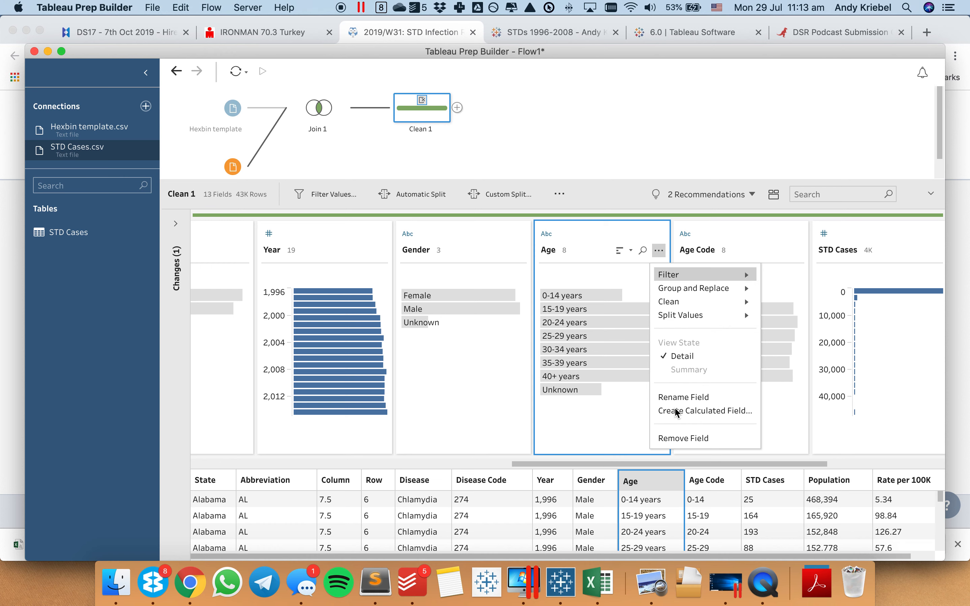
pyautogui.click(684, 441)
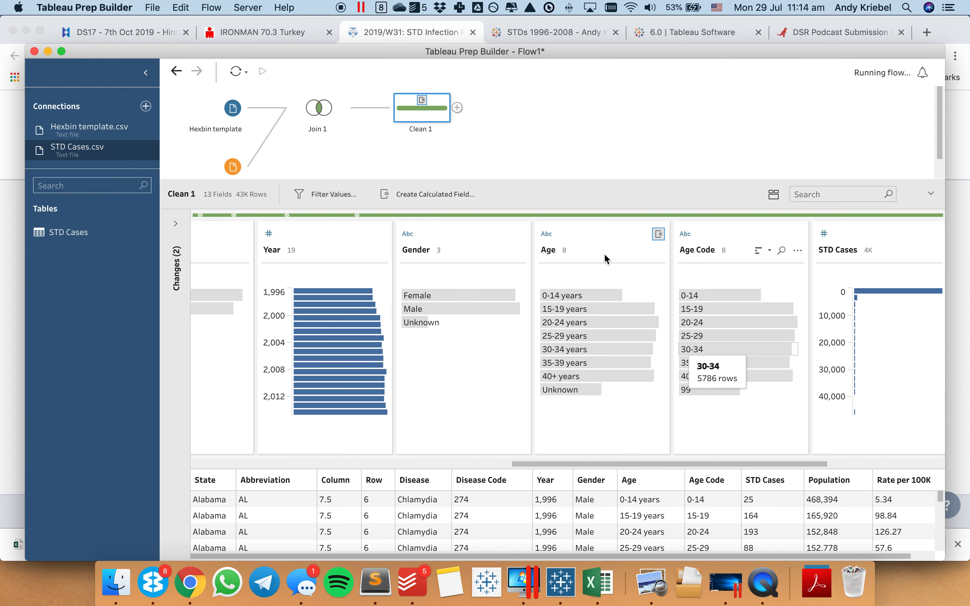
# Rename the Age Code field as Age and exclude the Unknown value from the Gender field.
pyautogui.click(567, 253)
pyautogui.doubleClick(567, 253)
pyautogui.write('Age')
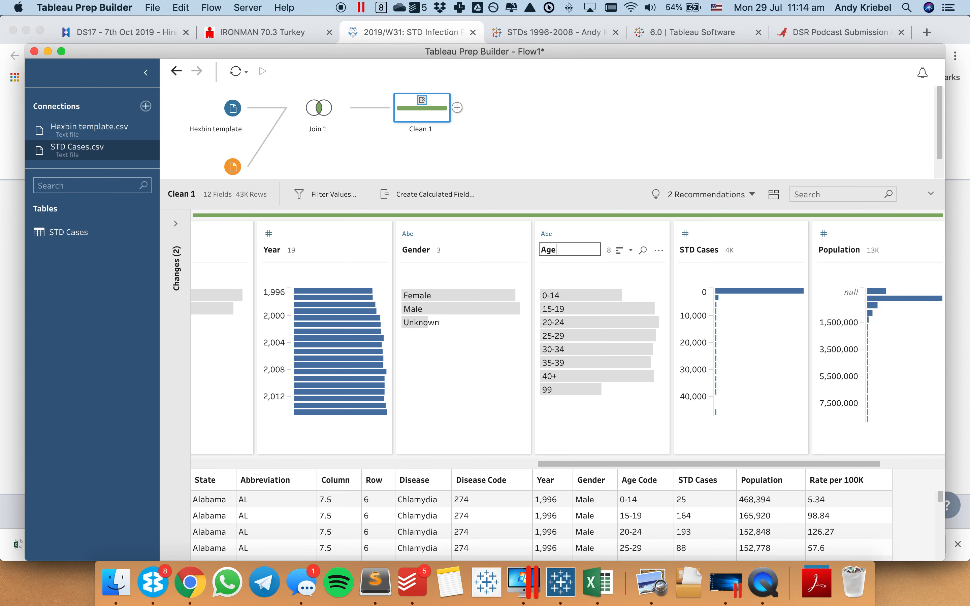
pyautogui.click(434, 262)
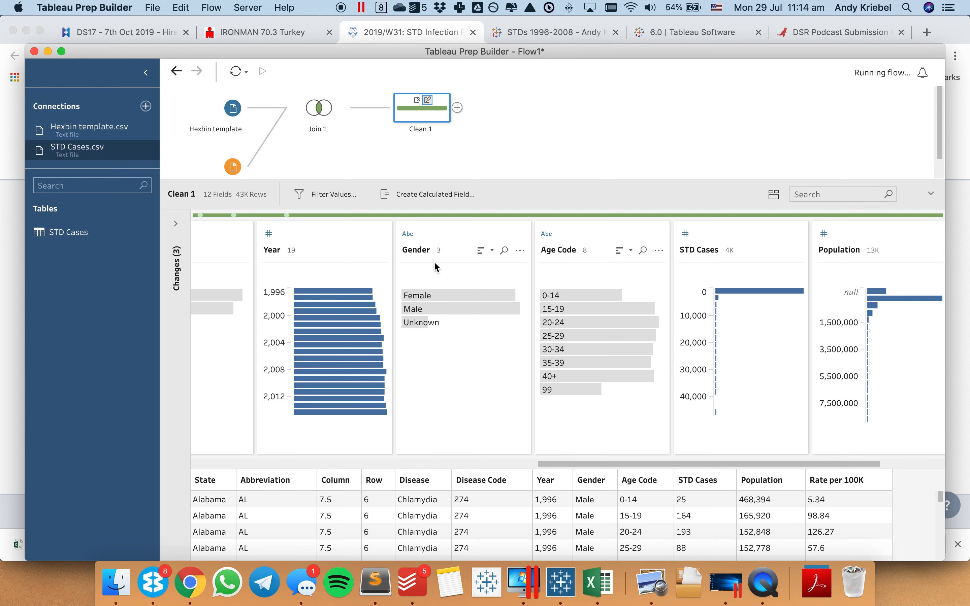
pyautogui.rightClick(422, 323)
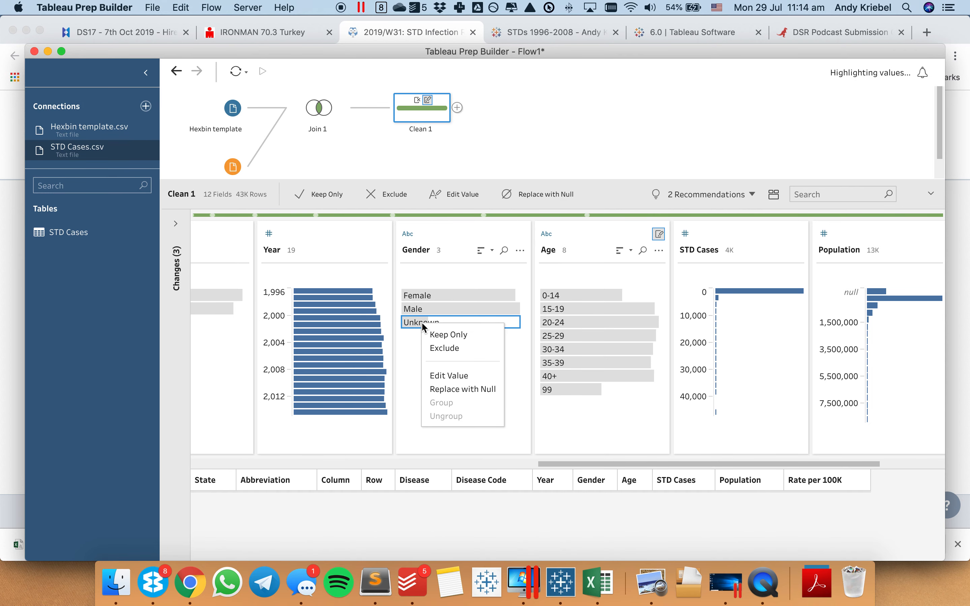
pyautogui.click(443, 348)
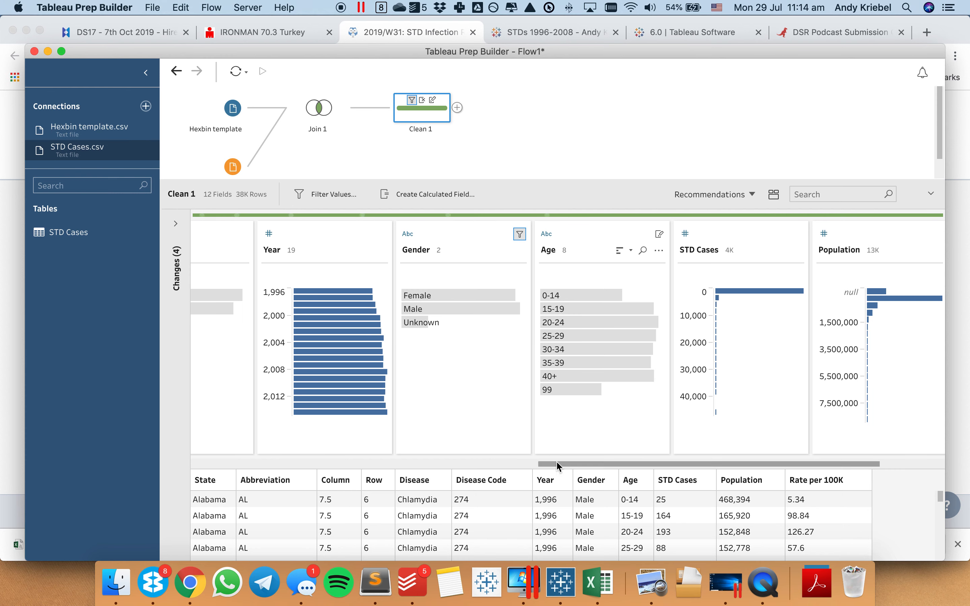
# Change the Disease value Primary and Secondary Syphilis to Syphilis.
pyautogui.moveTo(569, 464); pyautogui.dragTo(386, 462)
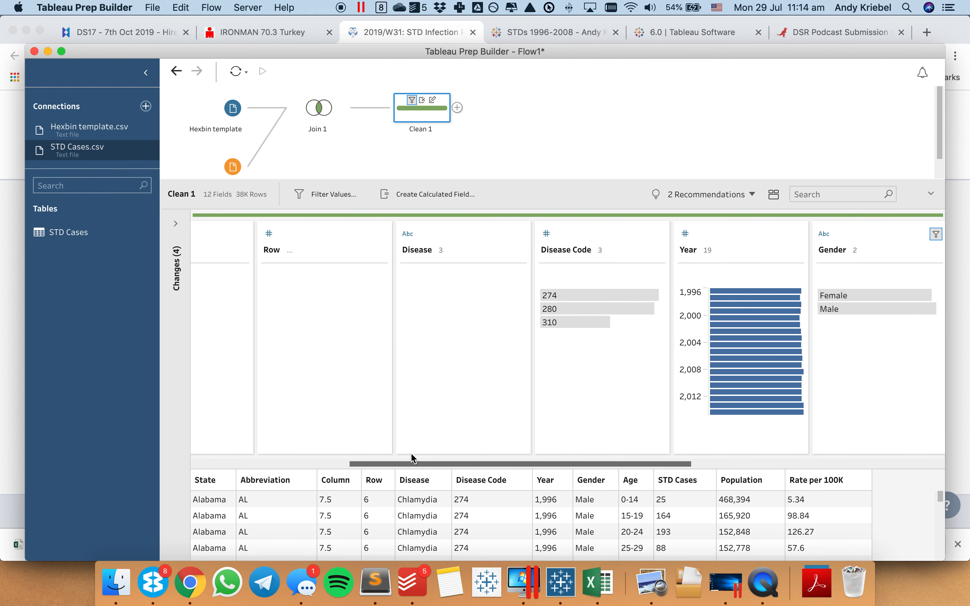
pyautogui.moveTo(428, 462); pyautogui.dragTo(284, 458)
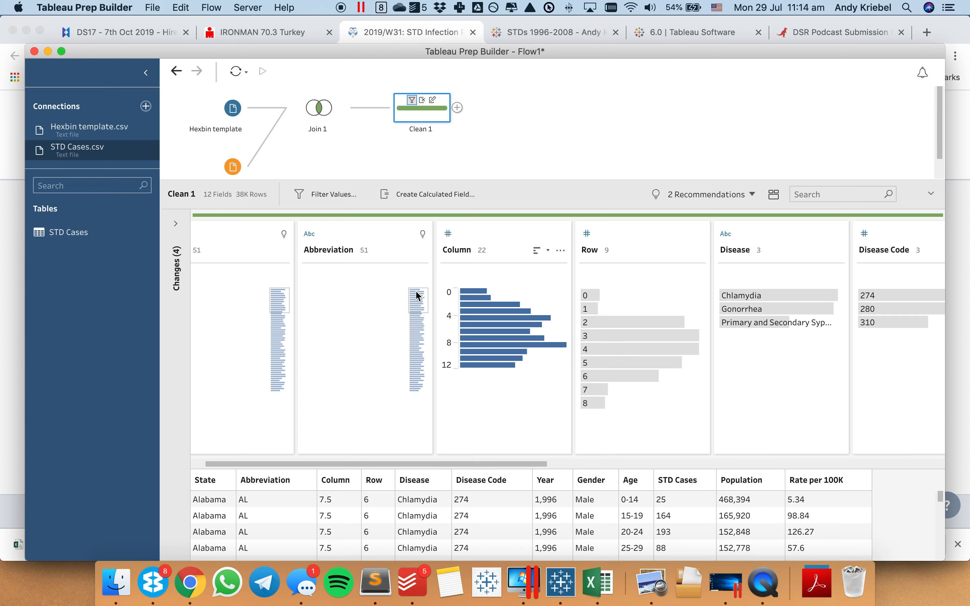
pyautogui.moveTo(331, 462); pyautogui.dragTo(545, 465)
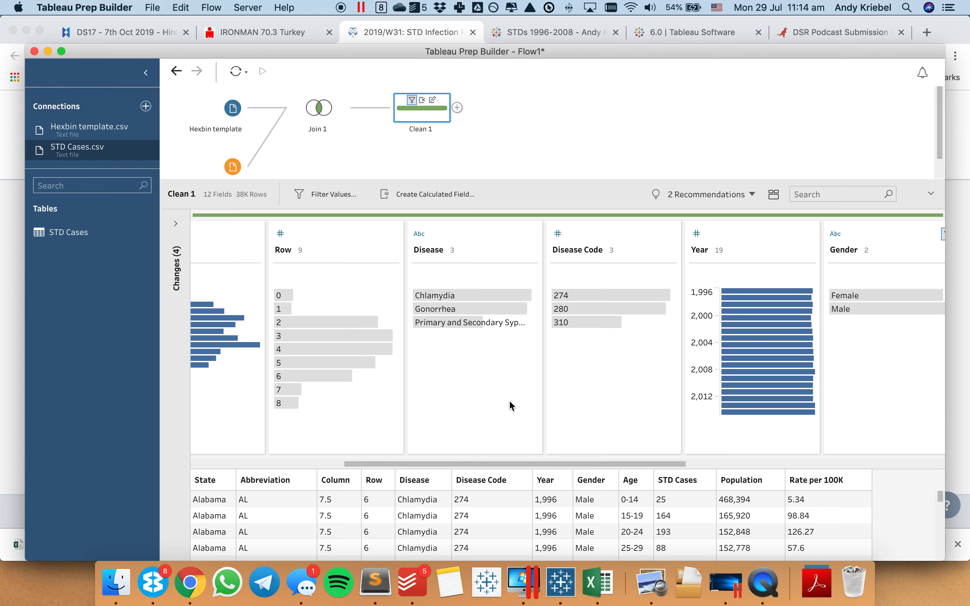
pyautogui.click(472, 321)
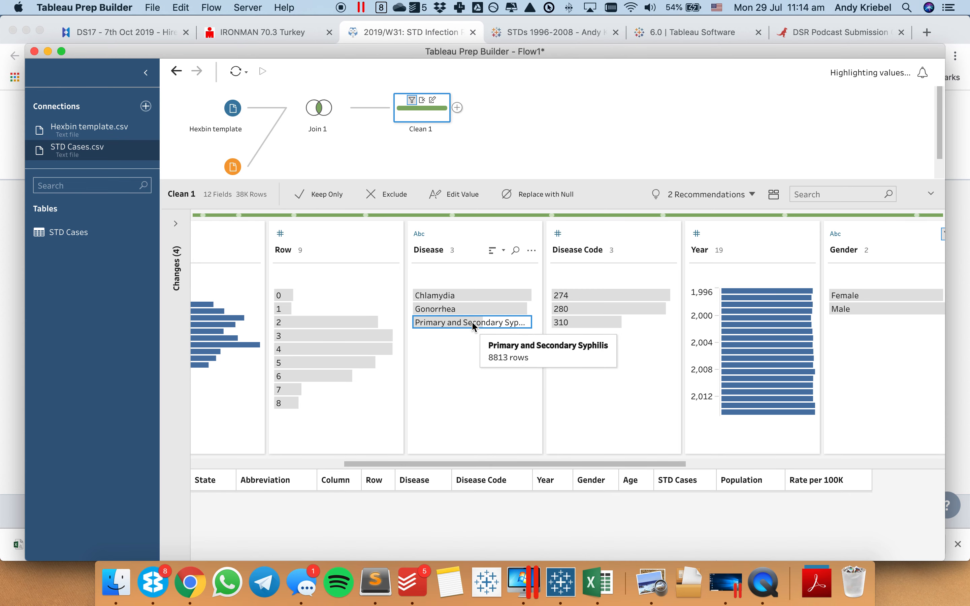
pyautogui.rightClick(472, 321)
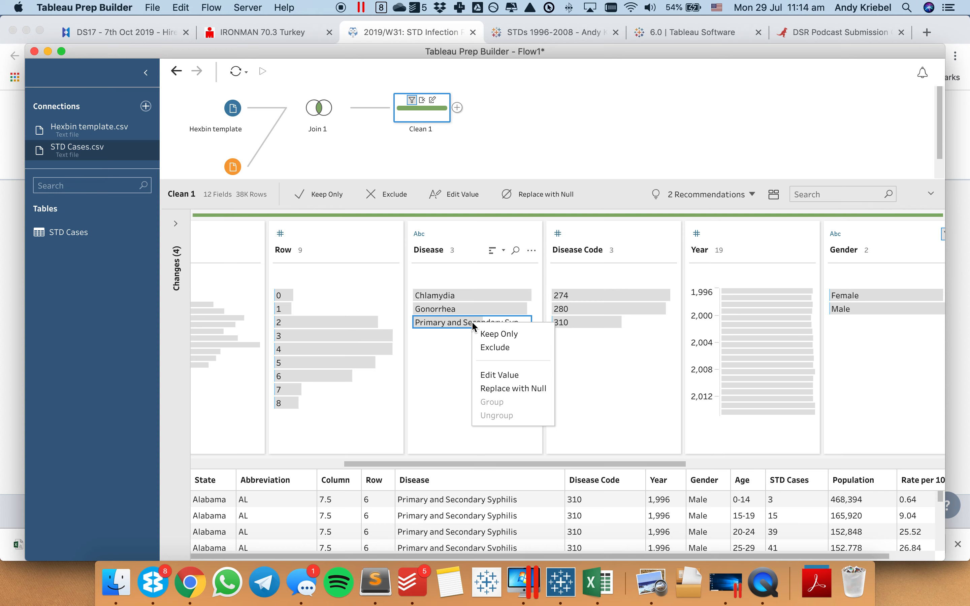
pyautogui.click(493, 375)
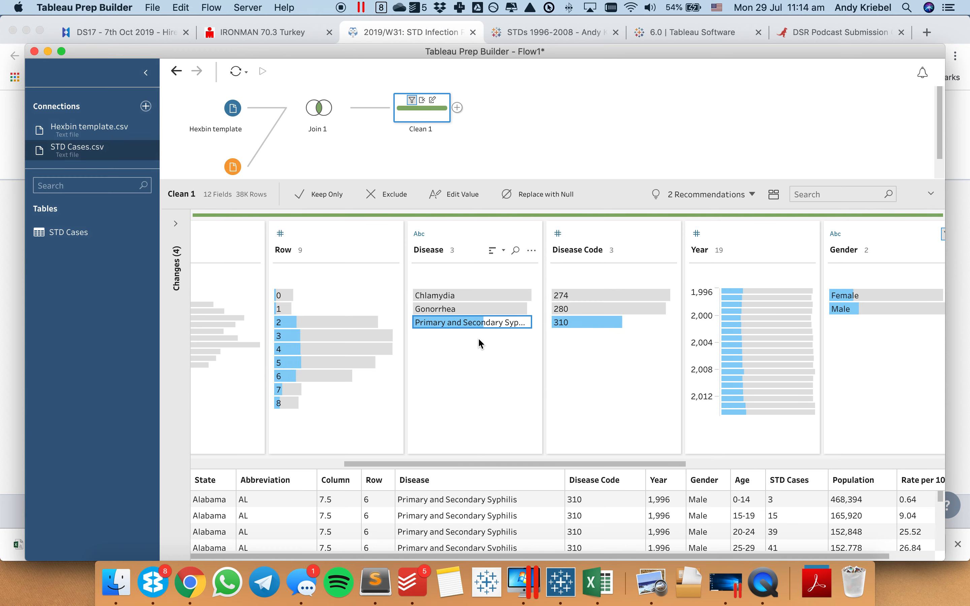
pyautogui.click(472, 320)
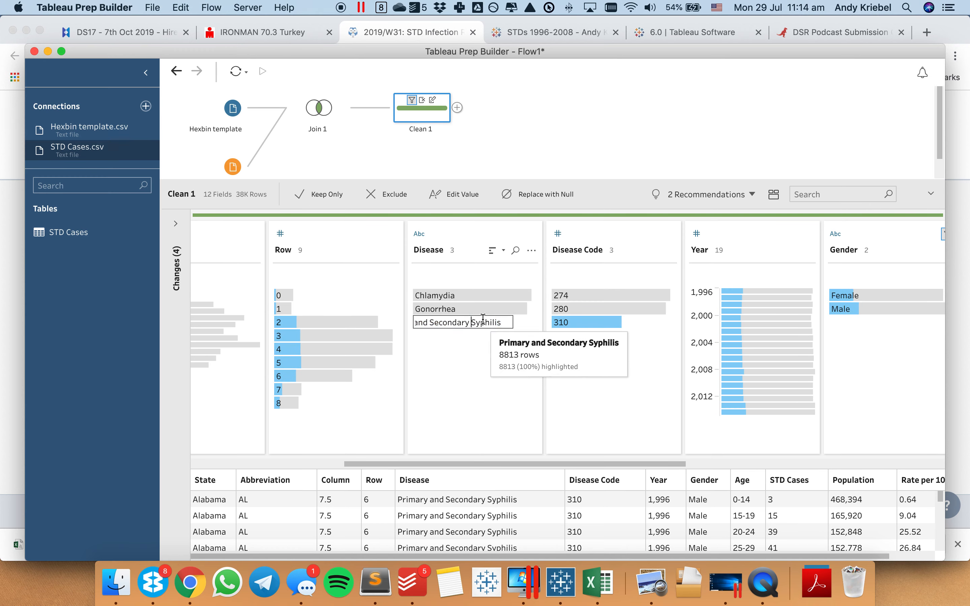
pyautogui.press('shift+super+Left')
pyautogui.press('BackSpace')
pyautogui.press('Return')
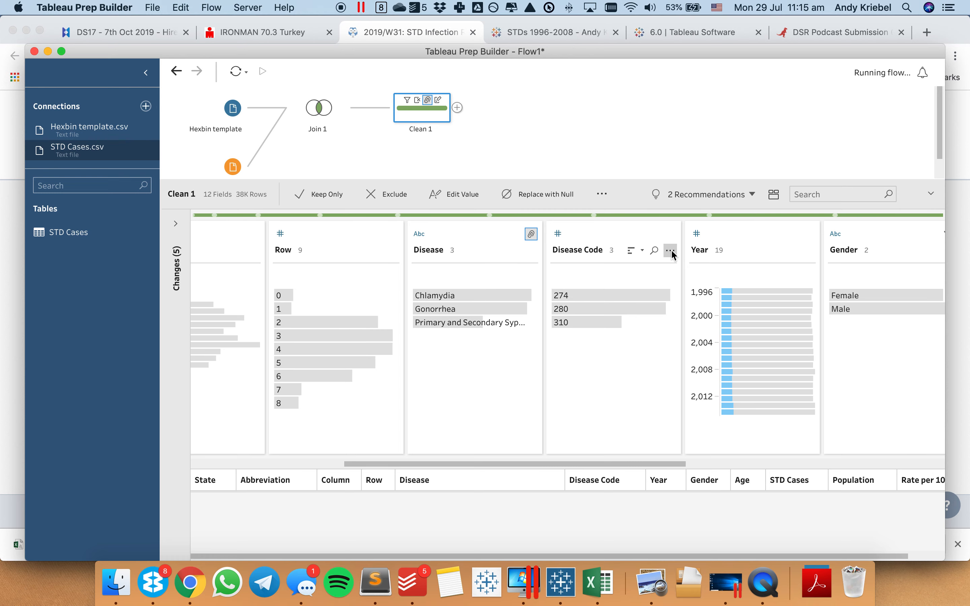
# Remove the Disease Code field and exclude the value 99 from the Age field.
pyautogui.click(672, 252)
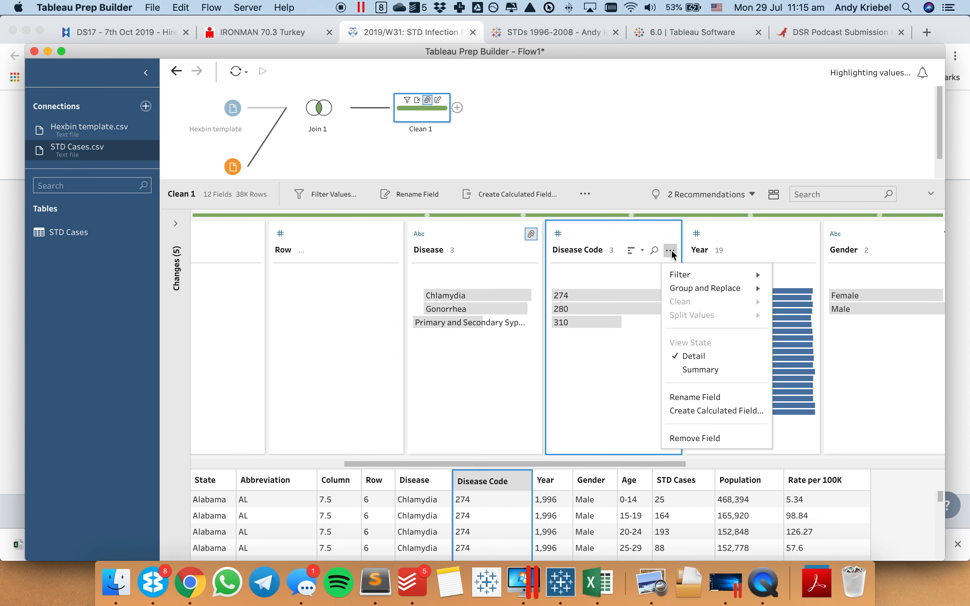
pyautogui.click(693, 438)
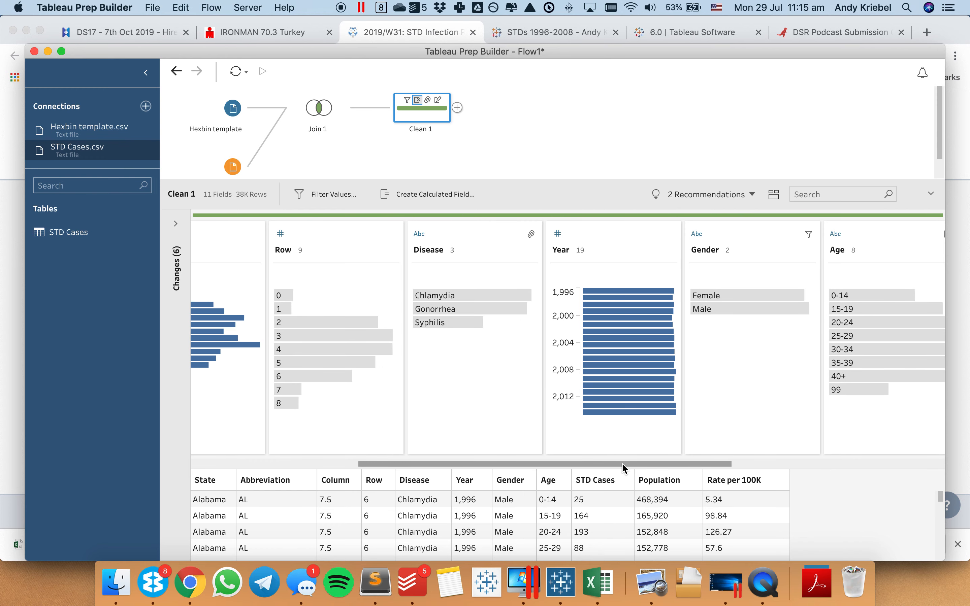
pyautogui.click(846, 390)
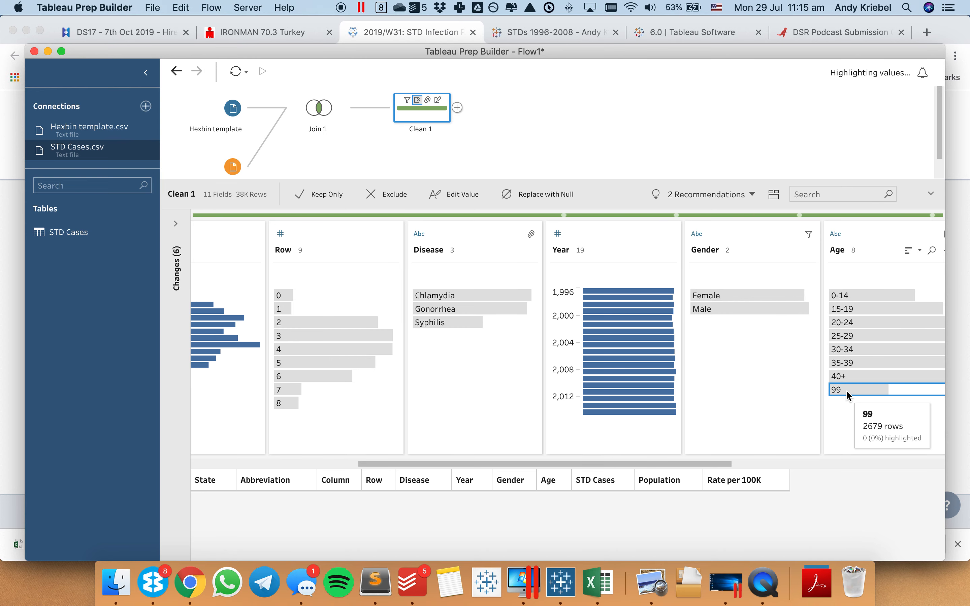
pyautogui.rightClick(845, 391)
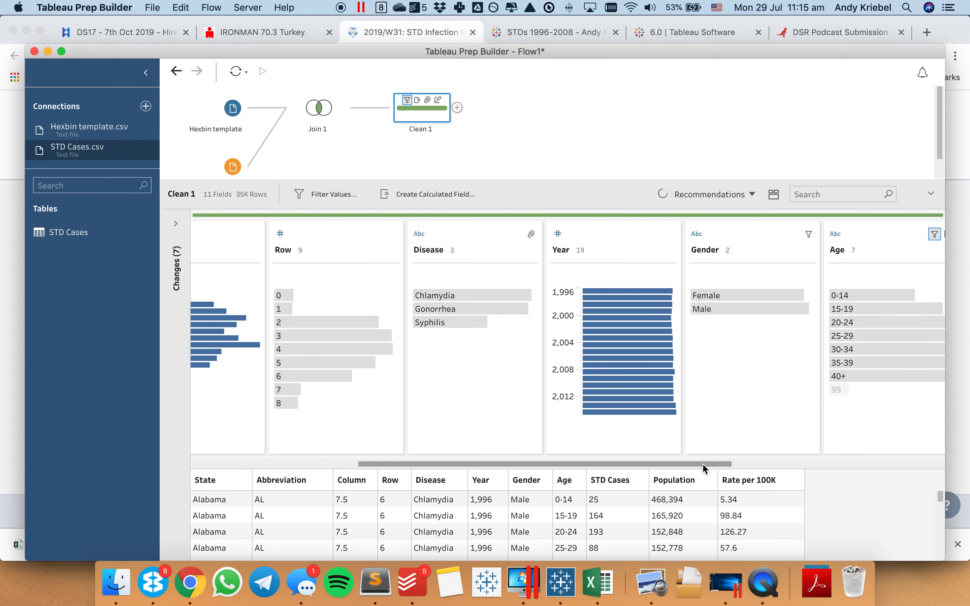
# Remove the Rate per 100K field and add an output step after the cleaning step.
pyautogui.moveTo(703, 463); pyautogui.dragTo(920, 459)
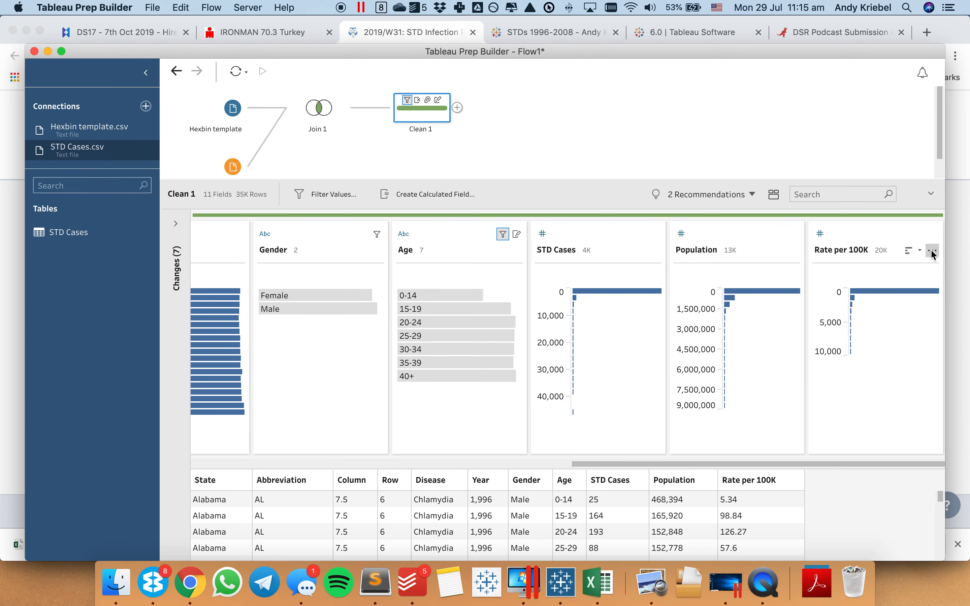
pyautogui.click(933, 250)
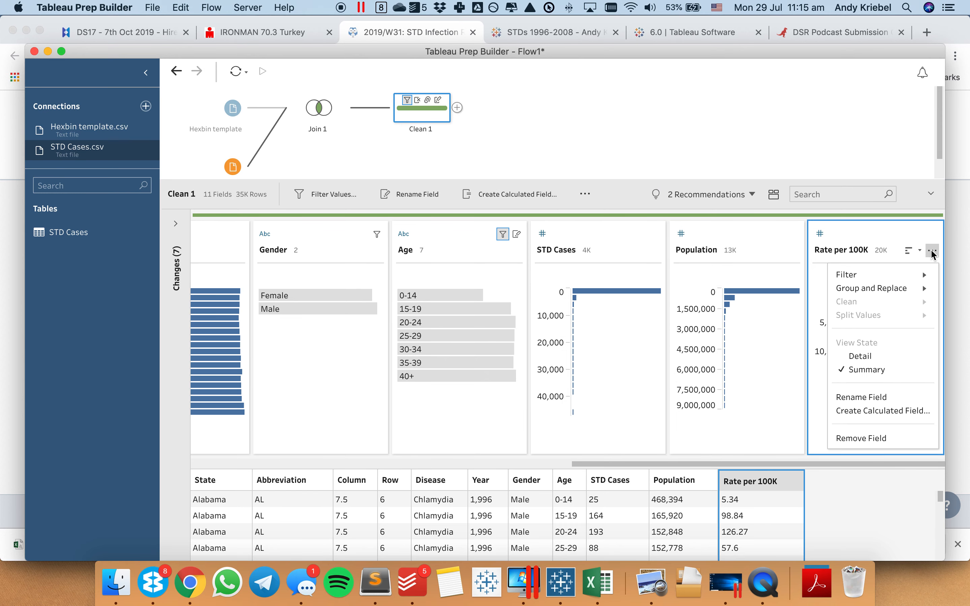
pyautogui.click(866, 435)
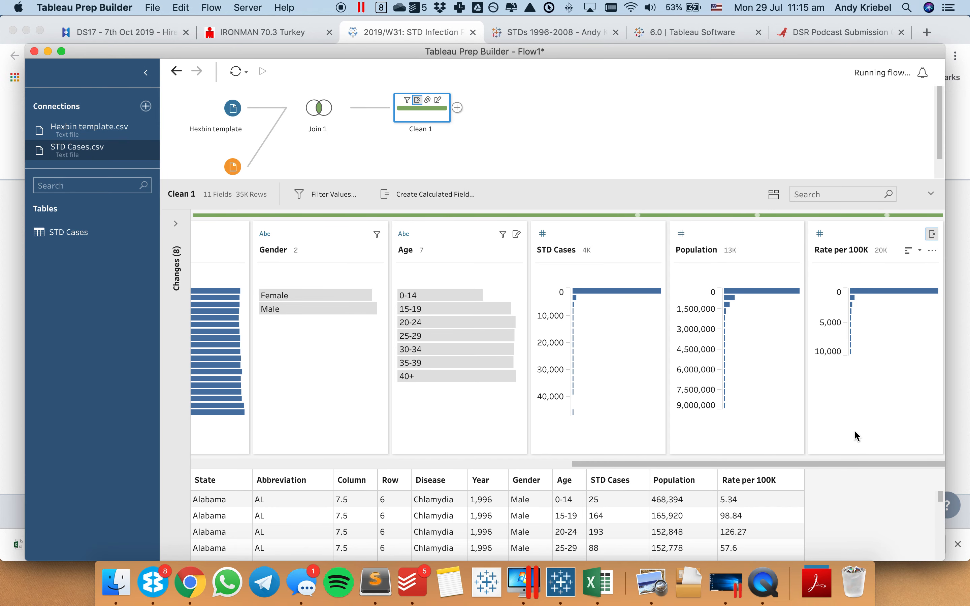
pyautogui.click(457, 107)
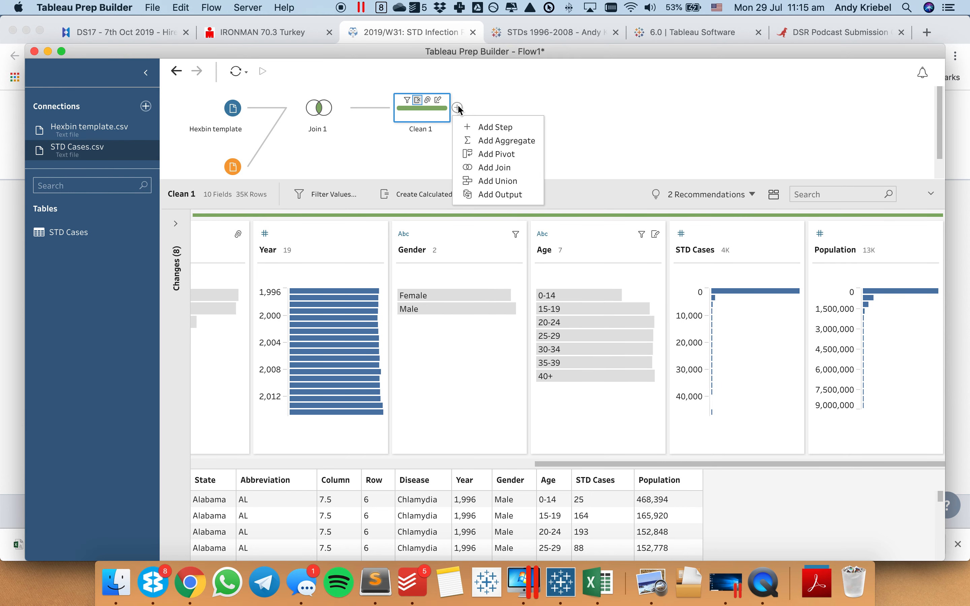
pyautogui.click(497, 196)
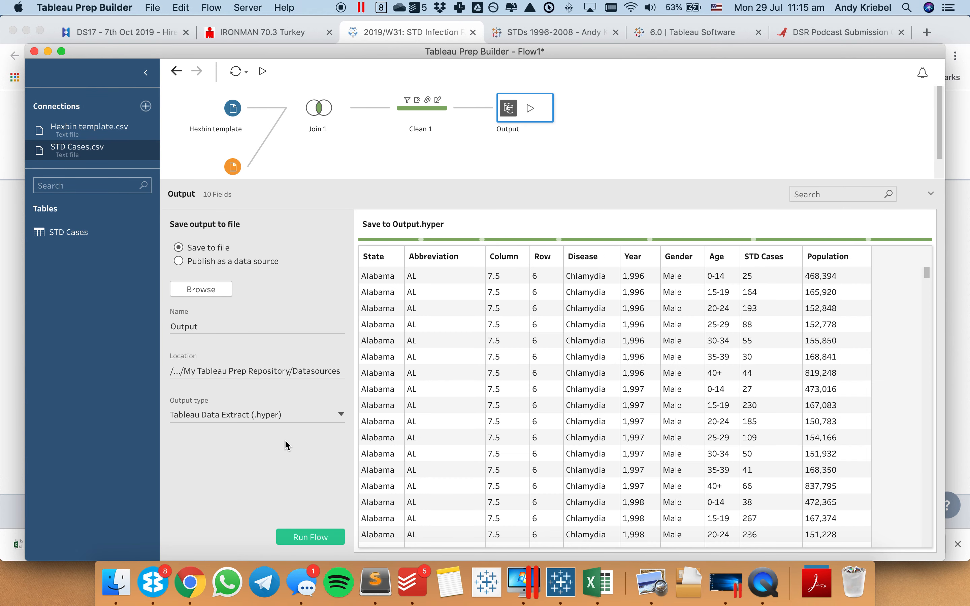
# Set the output type to Comma Separated Values (.csv) and the output file to STD Cases.csv in the 2019 folder.
pyautogui.click(341, 416)
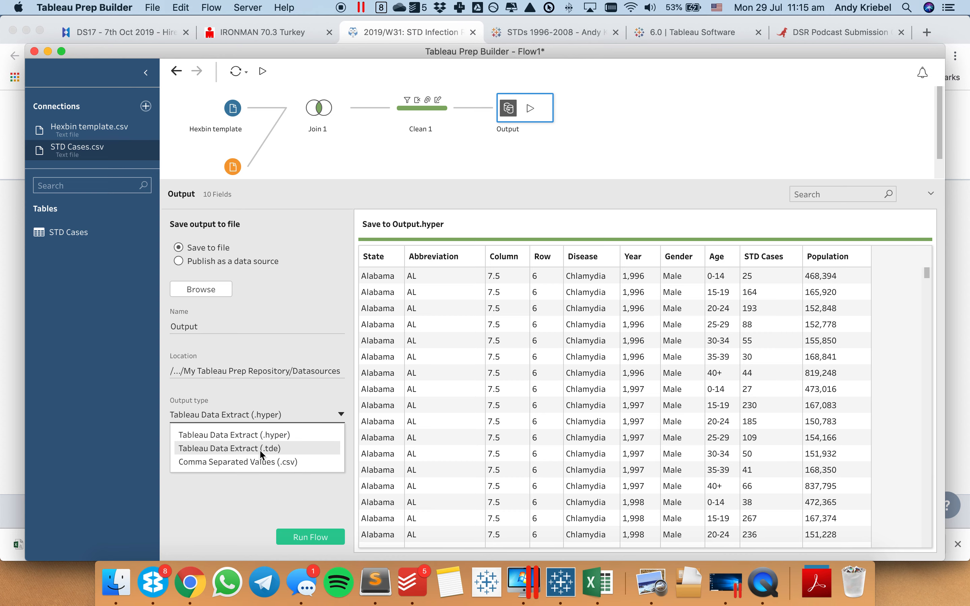
pyautogui.click(260, 464)
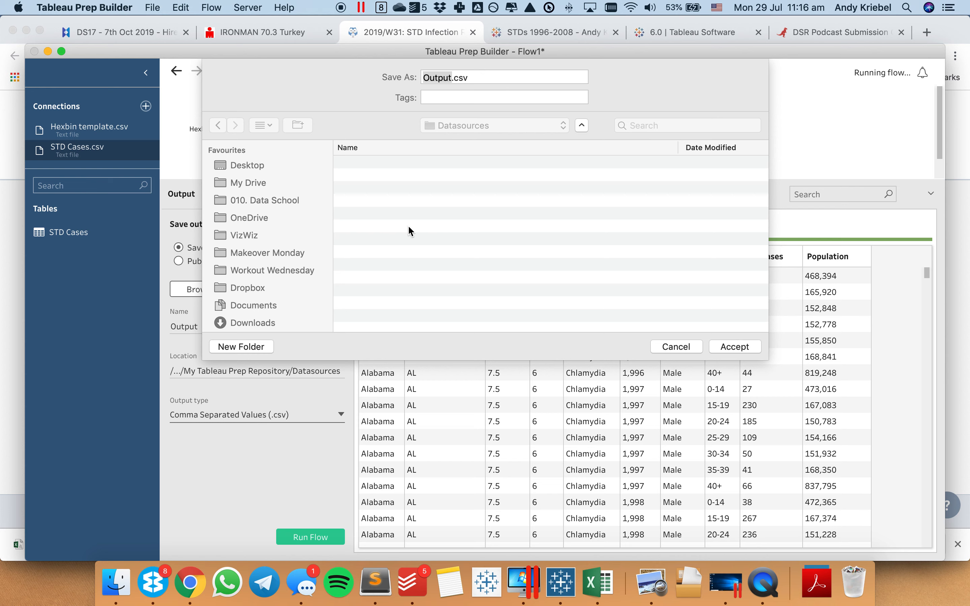
pyautogui.click(450, 126)
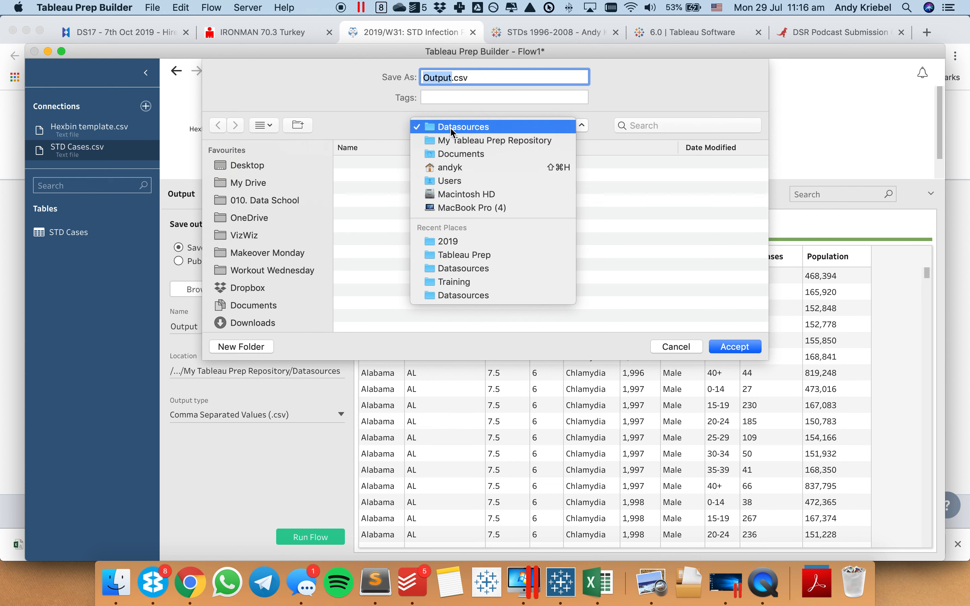
pyautogui.click(458, 241)
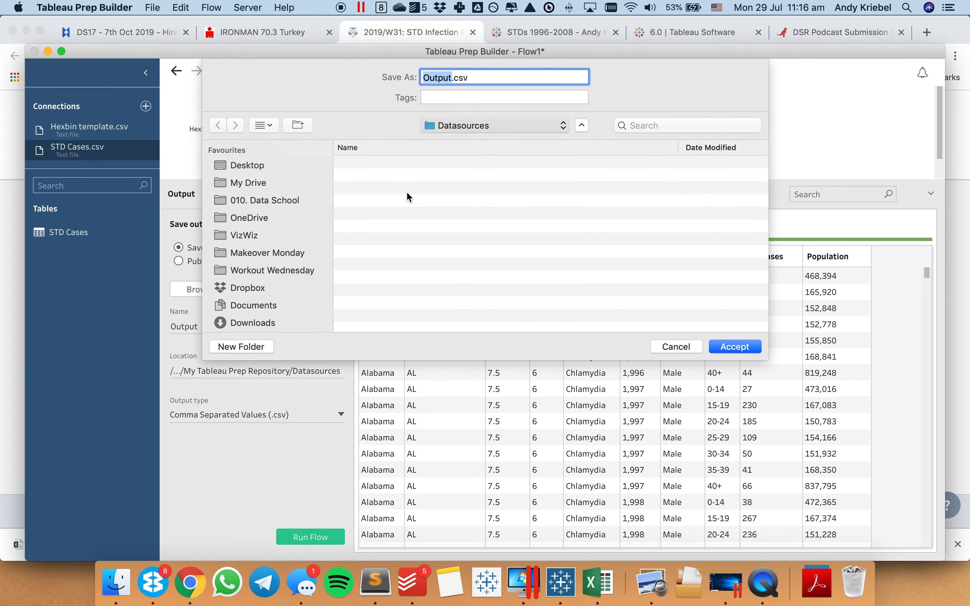
pyautogui.click(384, 165)
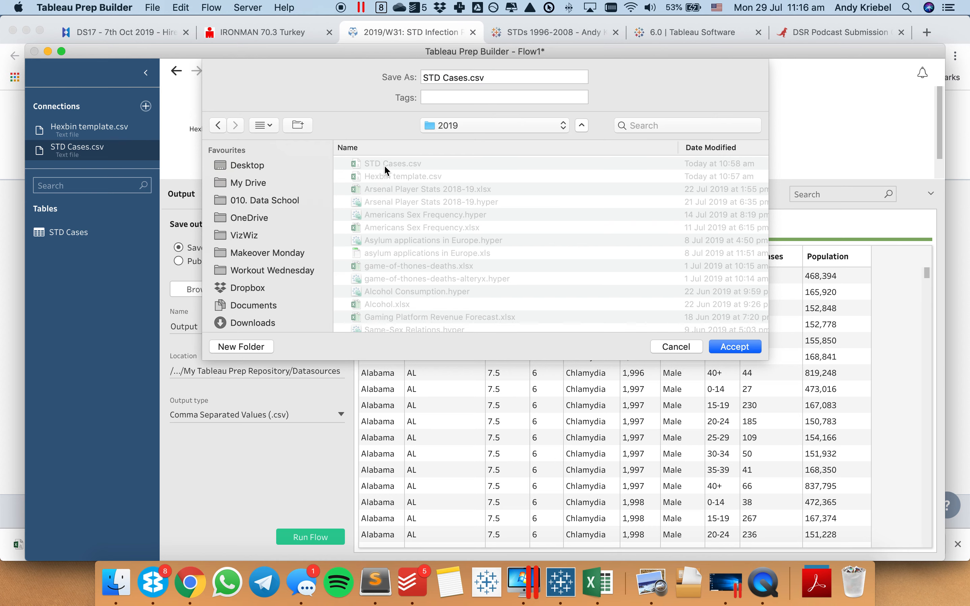
pyautogui.click(735, 347)
pyautogui.click(590, 141)
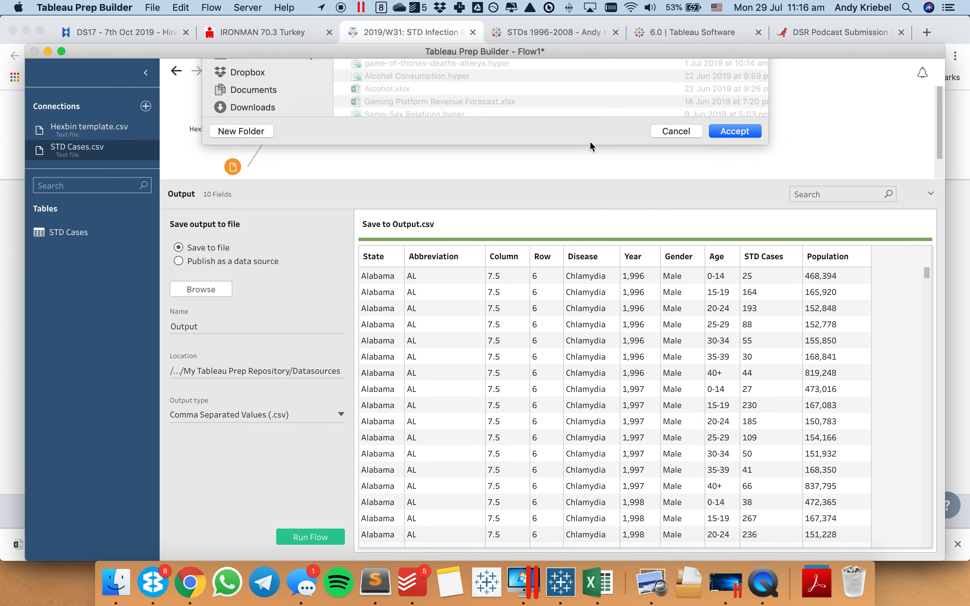
# Run the flow and replace the existing STD Cases.csv file.
pyautogui.click(263, 71)
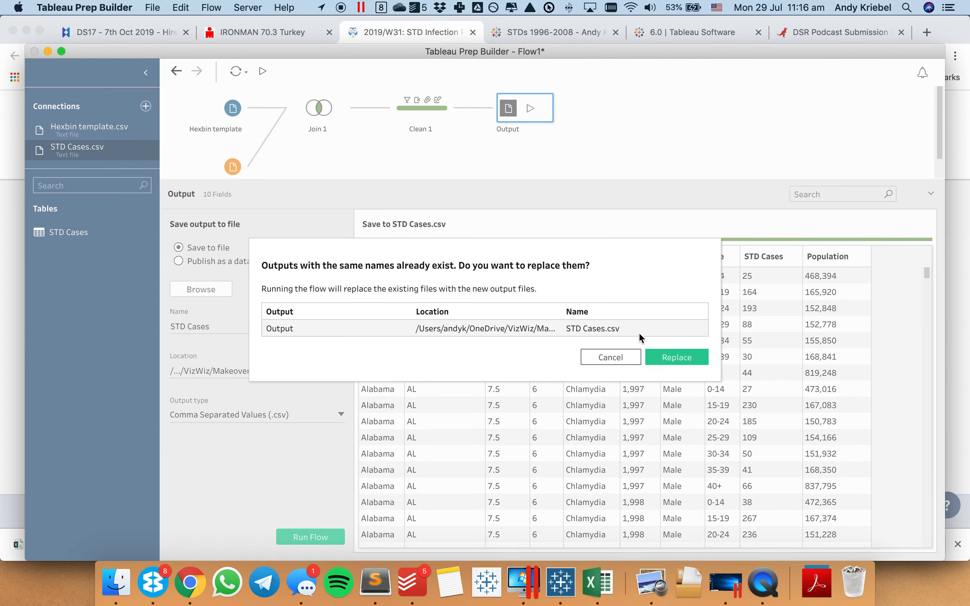
pyautogui.click(681, 357)
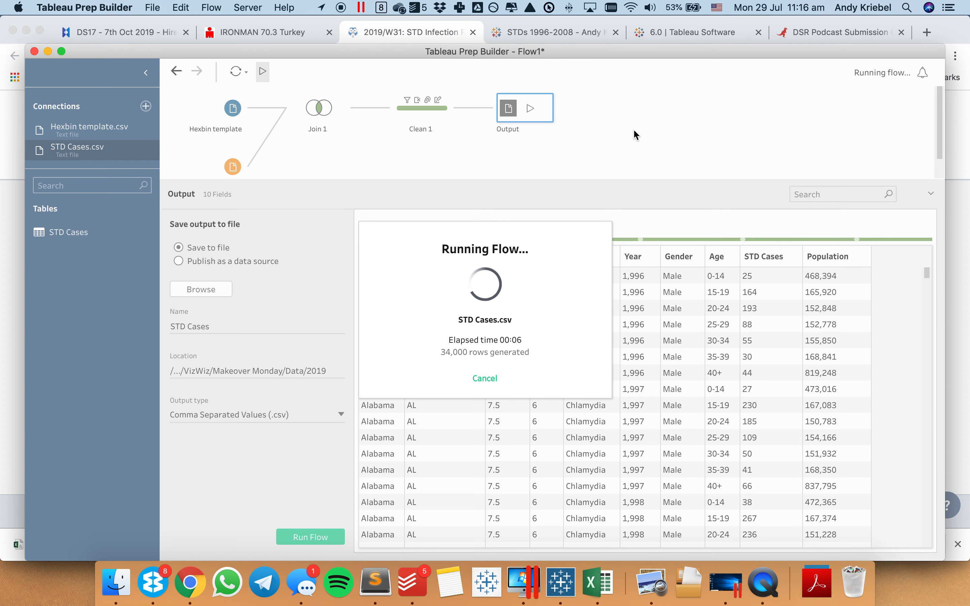
pyautogui.click(481, 379)
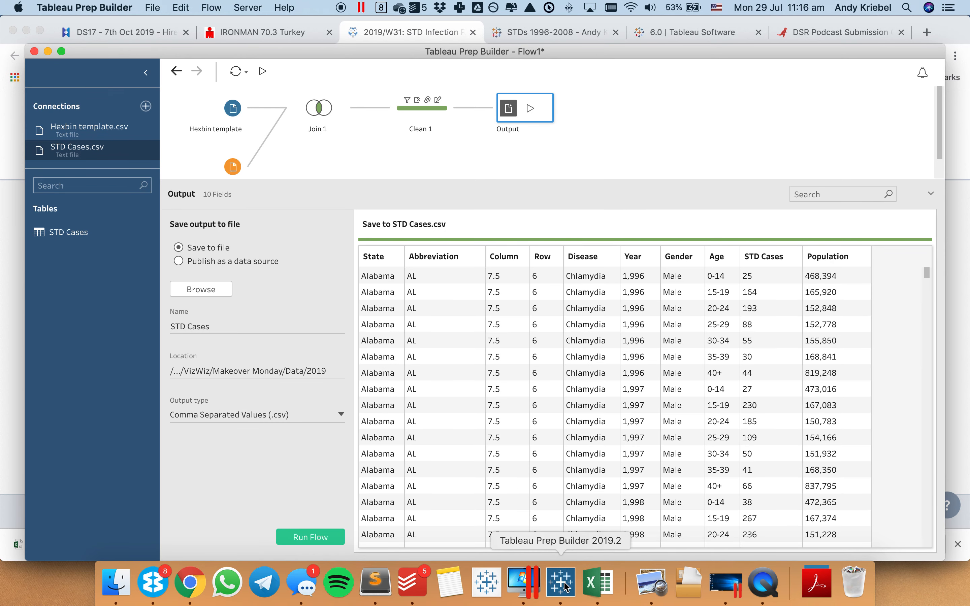
# Switch to the Windows virtual machine, launch Tableau, and open the STD Cases 1996-2014.twb workbook, continuing the trial.
pyautogui.click(724, 585)
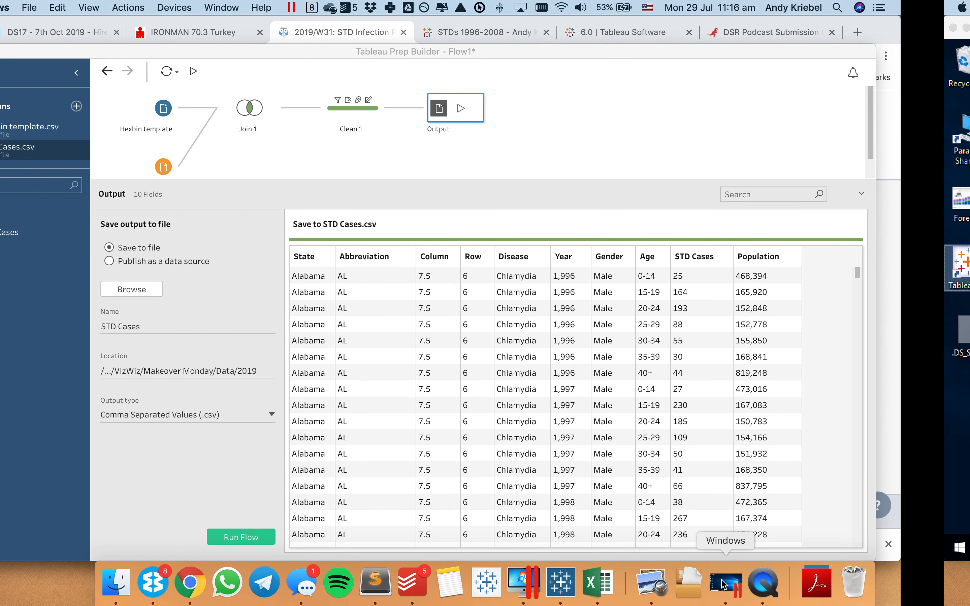
pyautogui.click(27, 266)
pyautogui.doubleClick(27, 265)
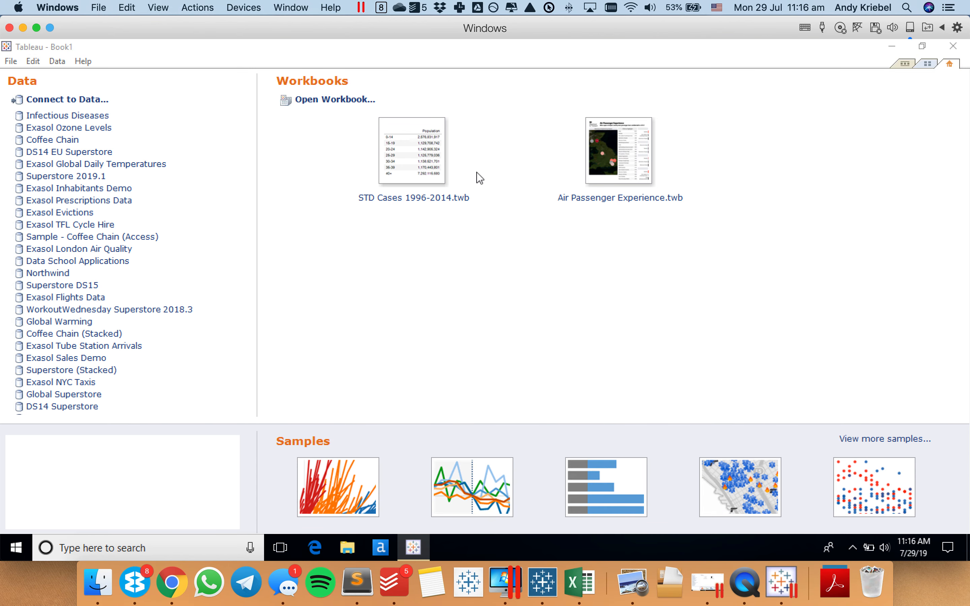
pyautogui.click(430, 147)
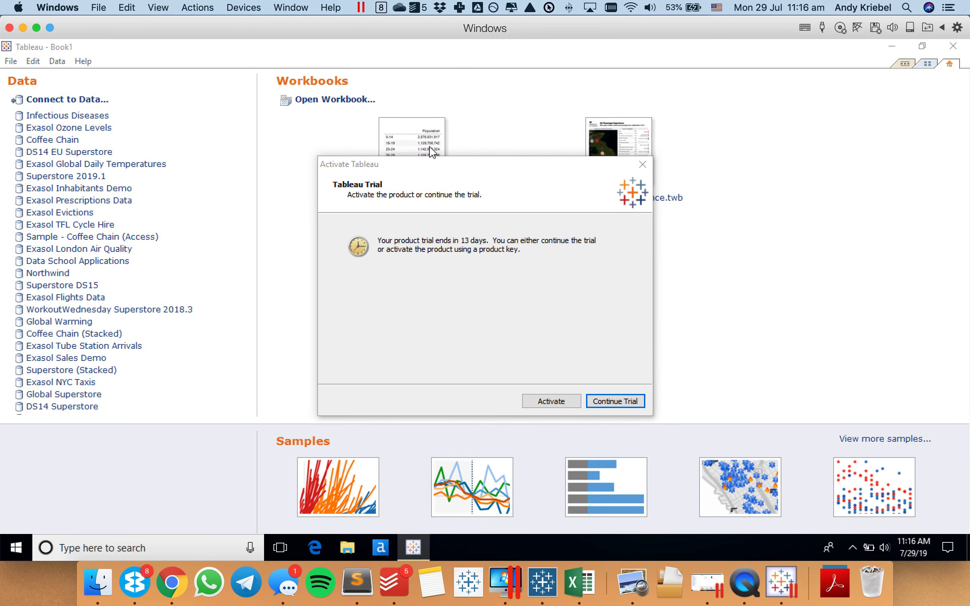
pyautogui.click(616, 401)
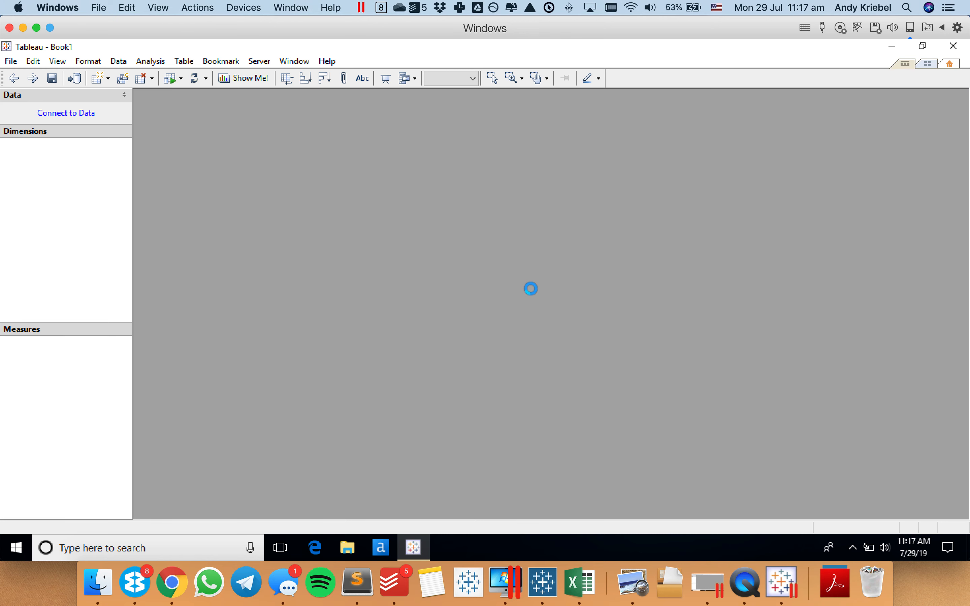
# Look through the Icons folder under Shapes in My Tableau Repository for hexagon shape images, and return to Tableau.
pyautogui.click(97, 582)
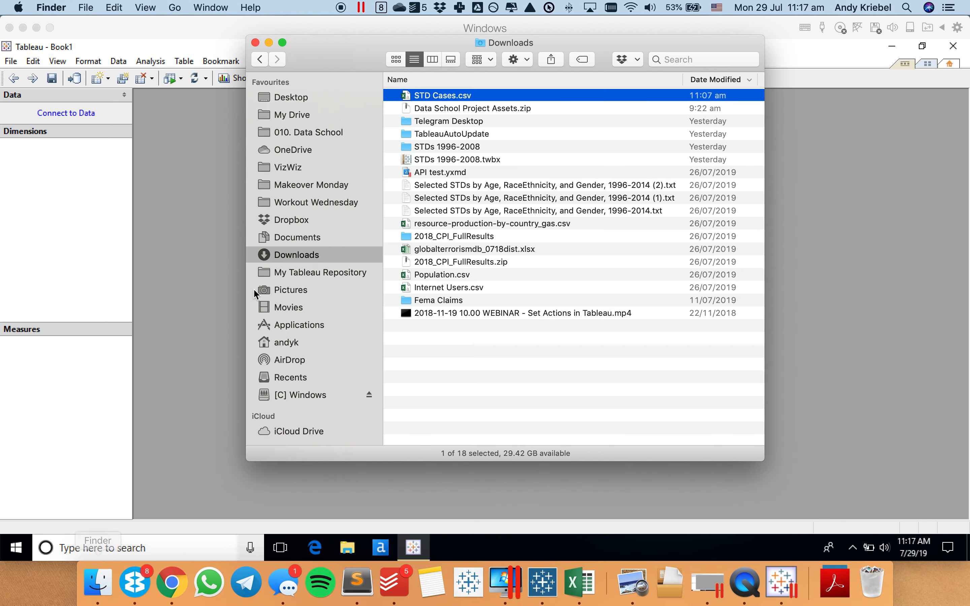
pyautogui.click(294, 274)
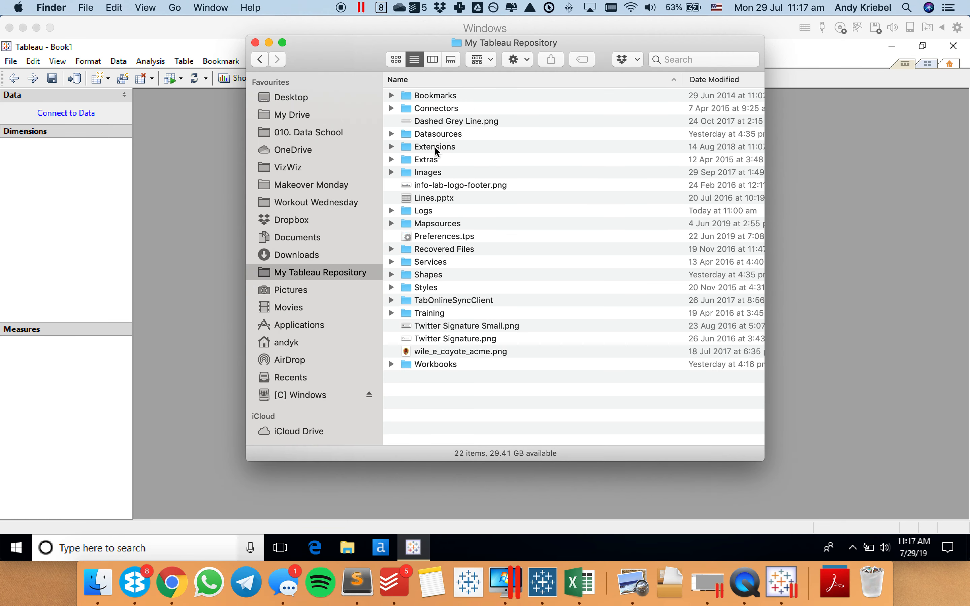
pyautogui.doubleClick(432, 276)
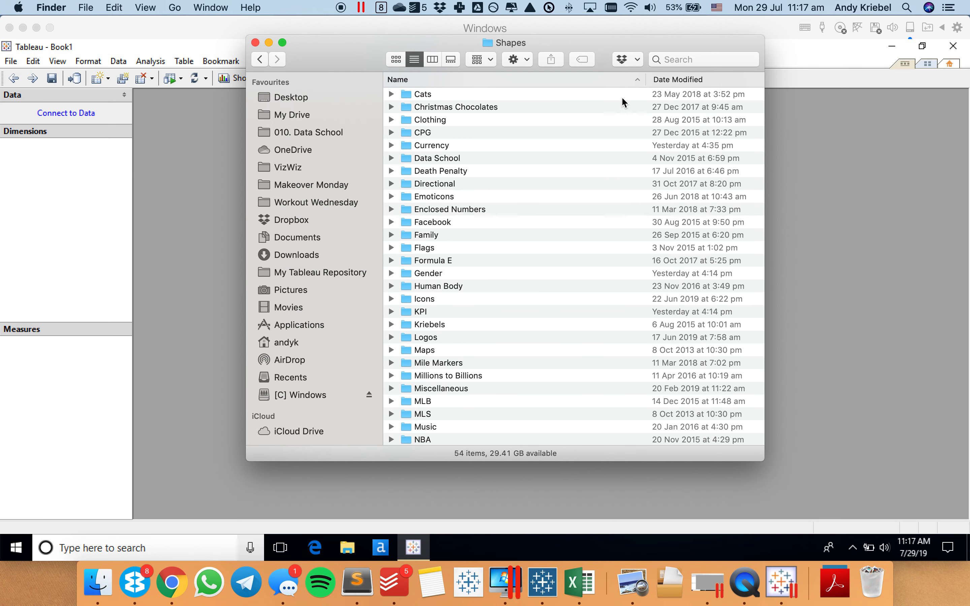
pyautogui.click(407, 300)
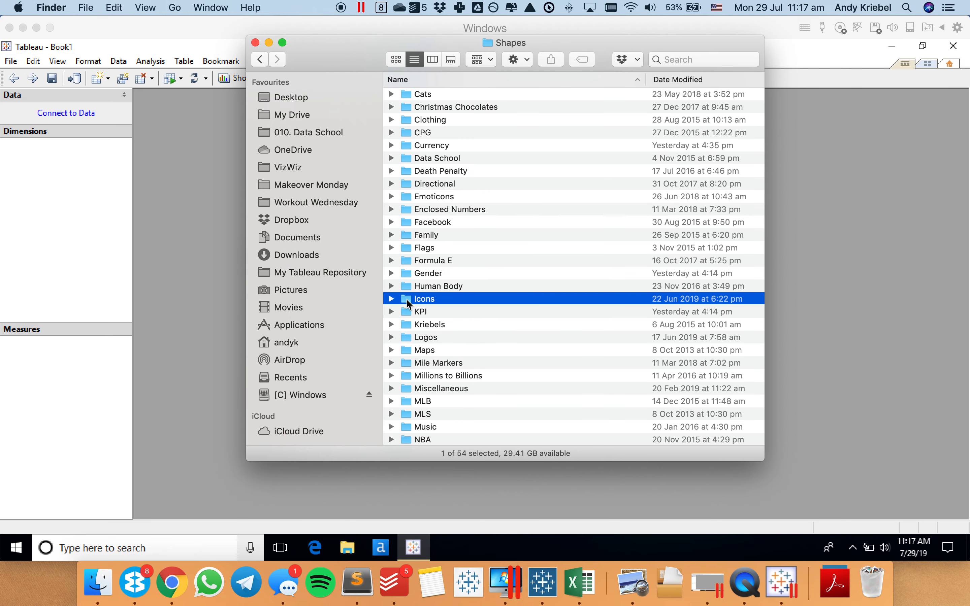
pyautogui.doubleClick(503, 298)
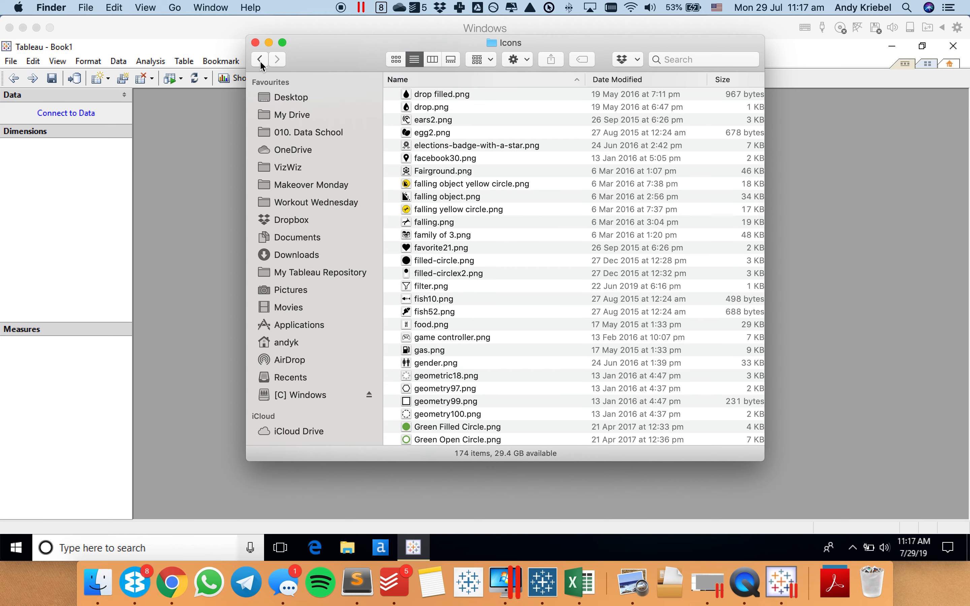
pyautogui.scroll(-10, 543, 335)
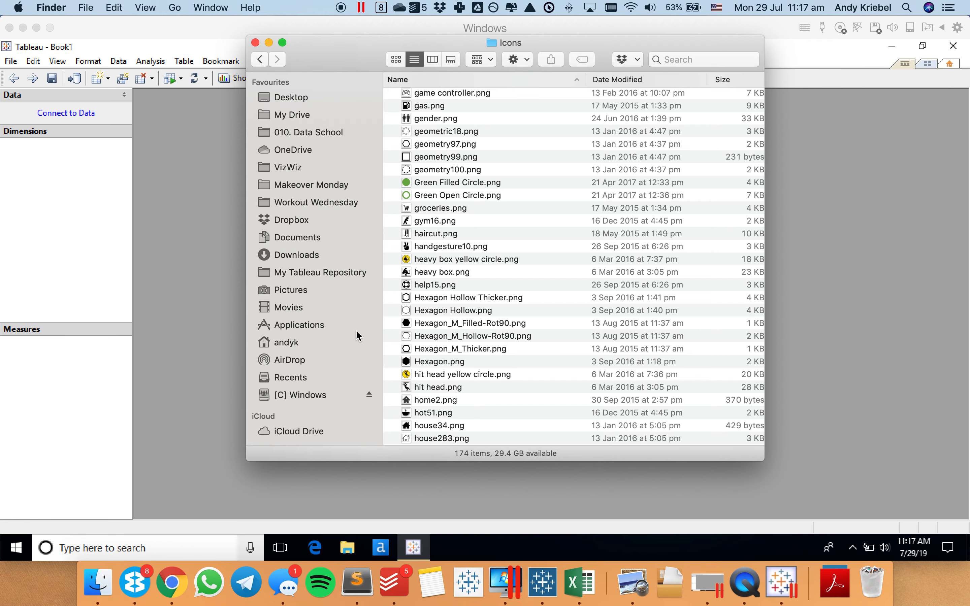
pyautogui.click(81, 217)
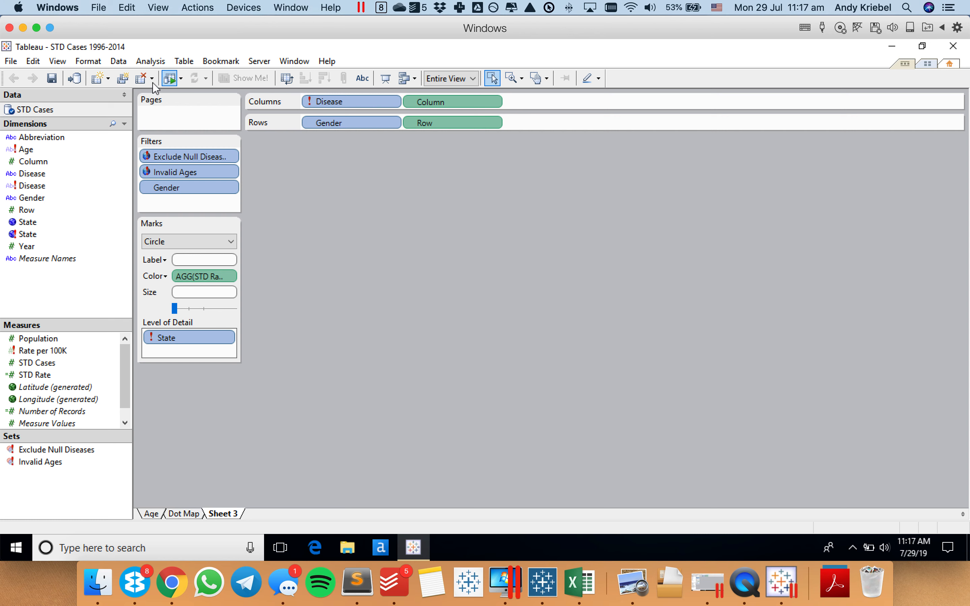
# Clear Sheet 3 and delete the invalid Age and Disease dimensions from the data source.
pyautogui.click(140, 78)
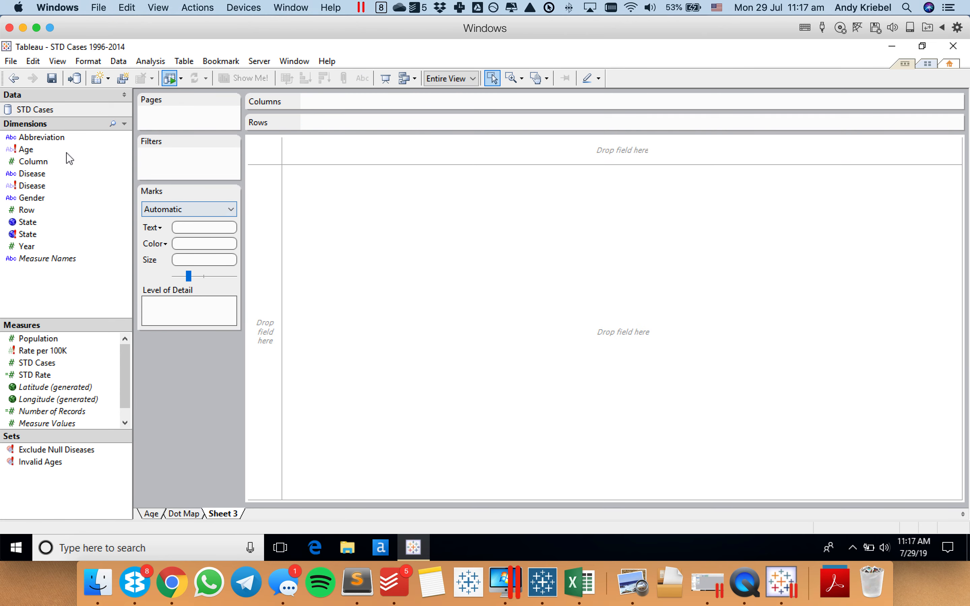
pyautogui.click(72, 152)
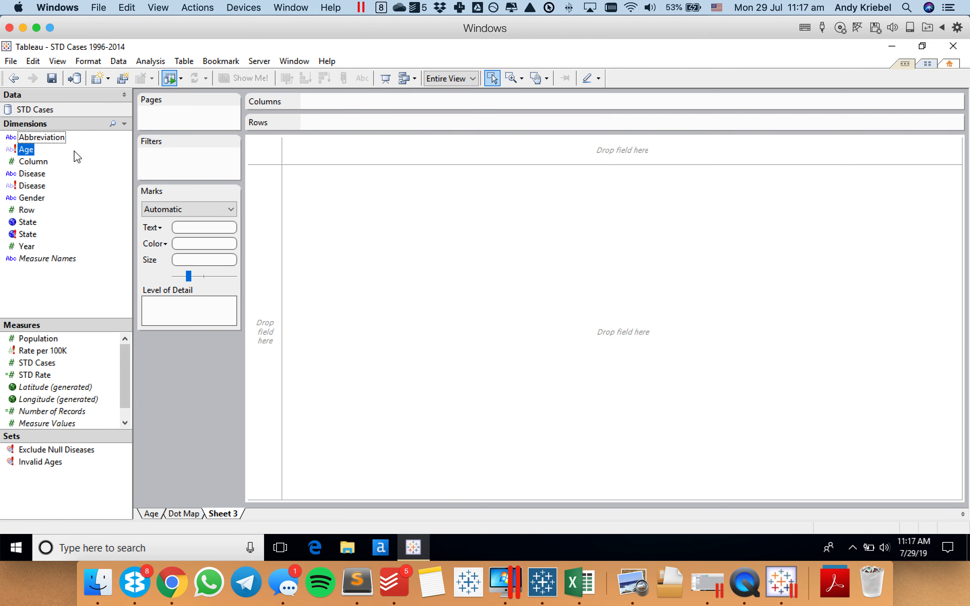
pyautogui.rightClick(24, 150)
pyautogui.click(66, 240)
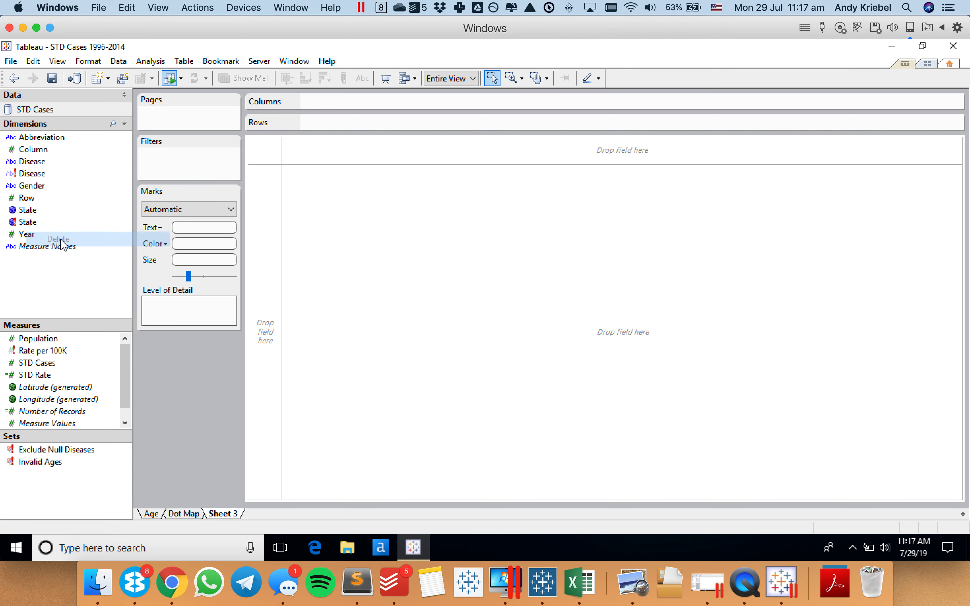
pyautogui.rightClick(30, 174)
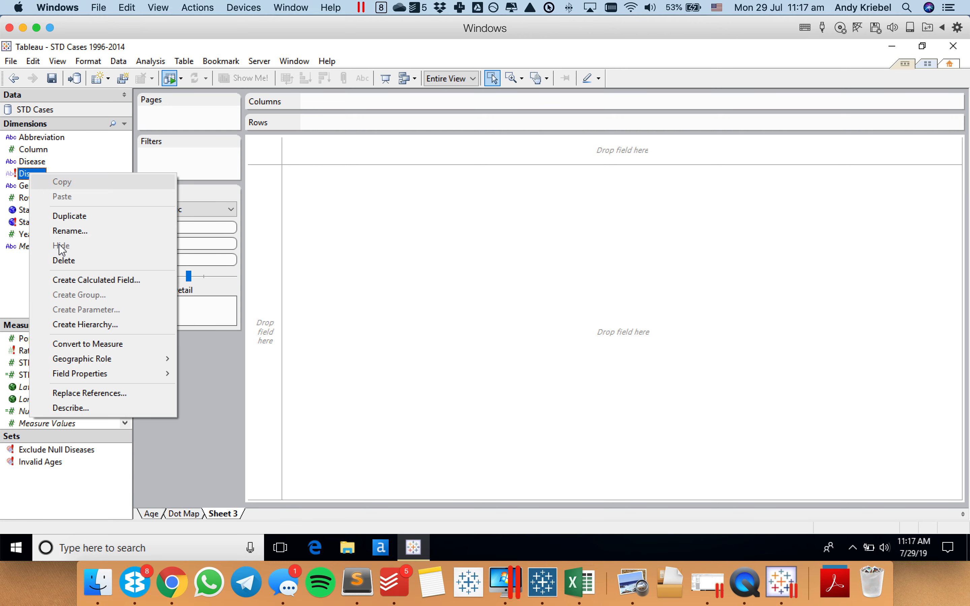
pyautogui.click(59, 260)
# Delete the invalid State dimension and the invalid Rate per 100K measure.
pyautogui.rightClick(24, 200)
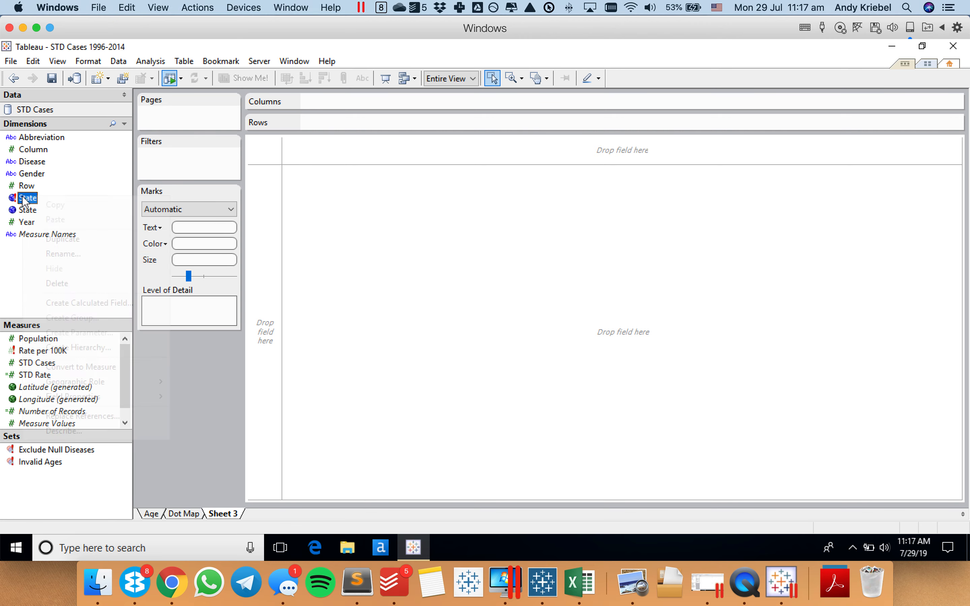
pyautogui.click(59, 280)
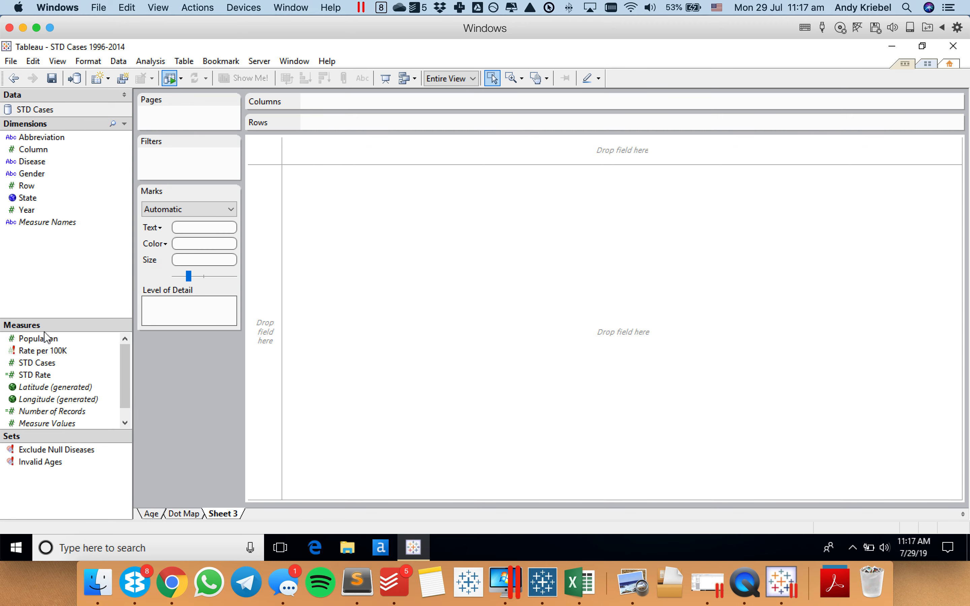
pyautogui.rightClick(64, 352)
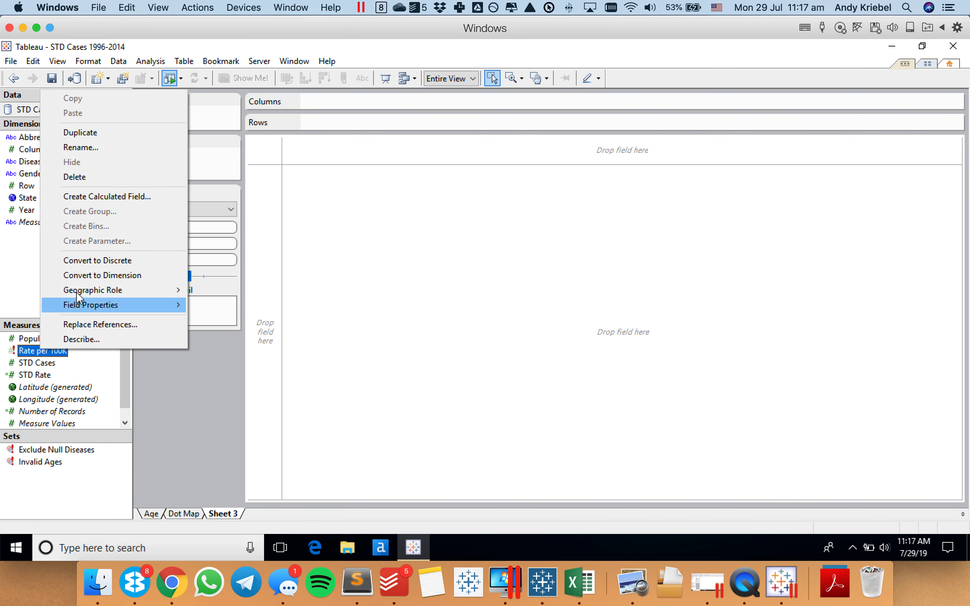
pyautogui.click(75, 176)
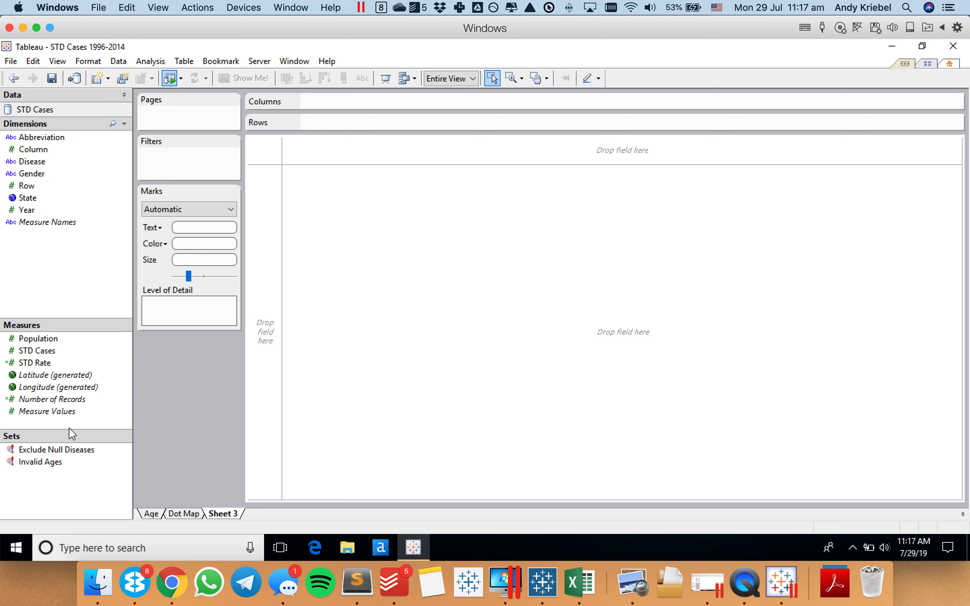
# Delete the sets Exclude Null Diseases and Invalid Ages.
pyautogui.click(44, 451)
pyautogui.keyDown('ctrl'); pyautogui.click(41, 462); pyautogui.keyUp('ctrl')
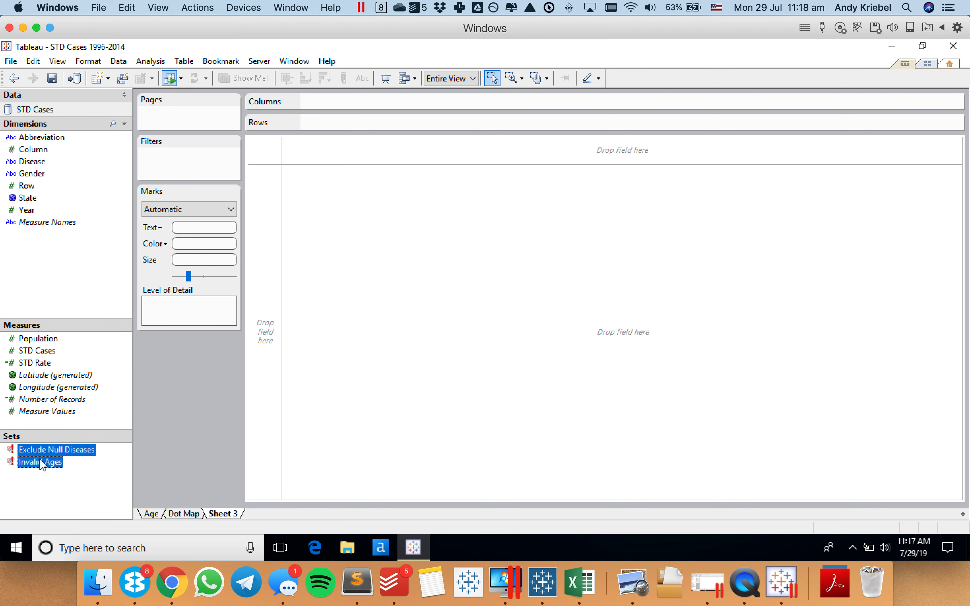
pyautogui.rightClick(40, 461)
pyautogui.click(71, 440)
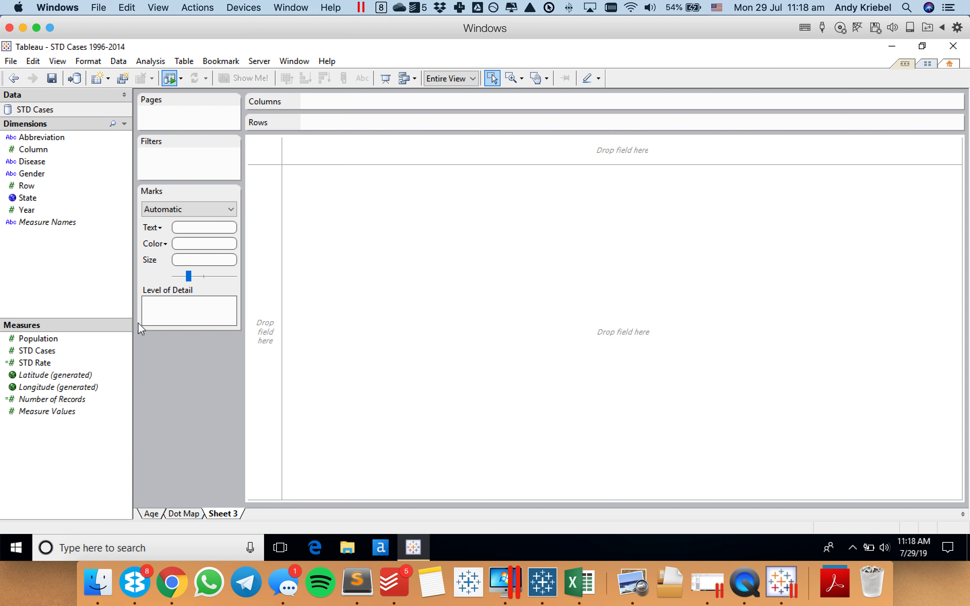
# Plot the Column field on columns against the Row field on rows, and label the marks with Abbreviation.
pyautogui.moveTo(39, 153); pyautogui.dragTo(401, 105)
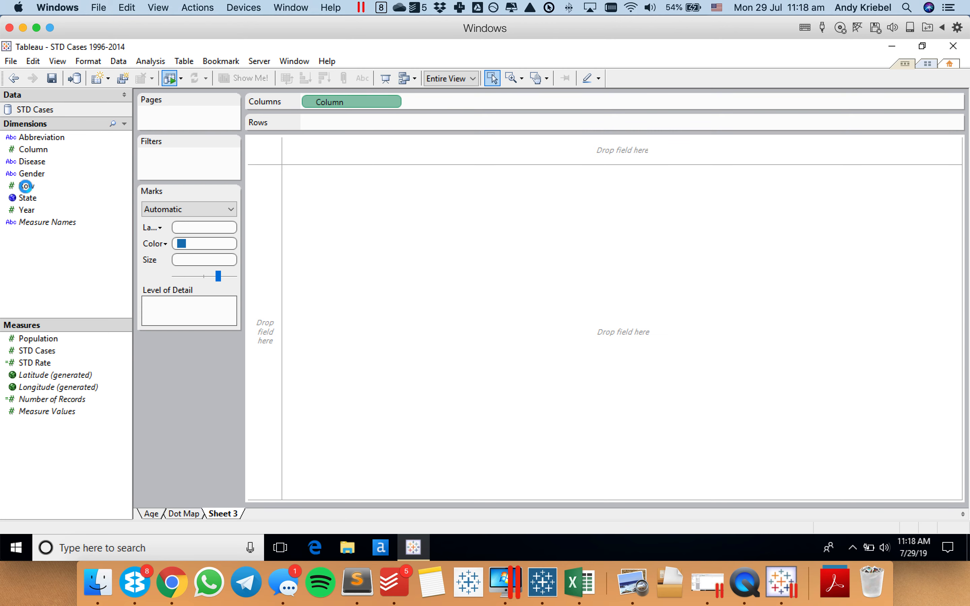
pyautogui.moveTo(26, 186); pyautogui.dragTo(160, 228)
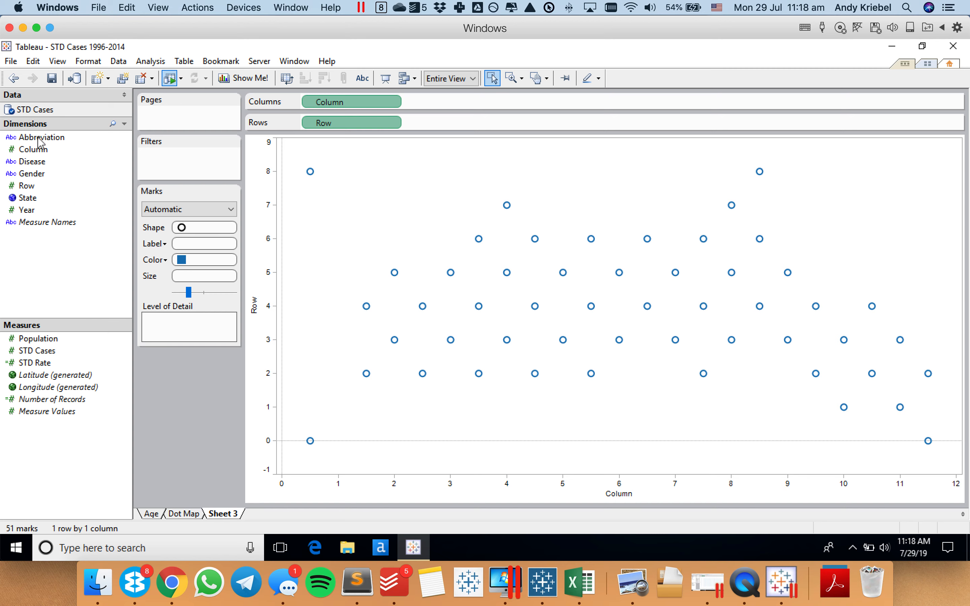
pyautogui.moveTo(40, 138); pyautogui.dragTo(204, 249)
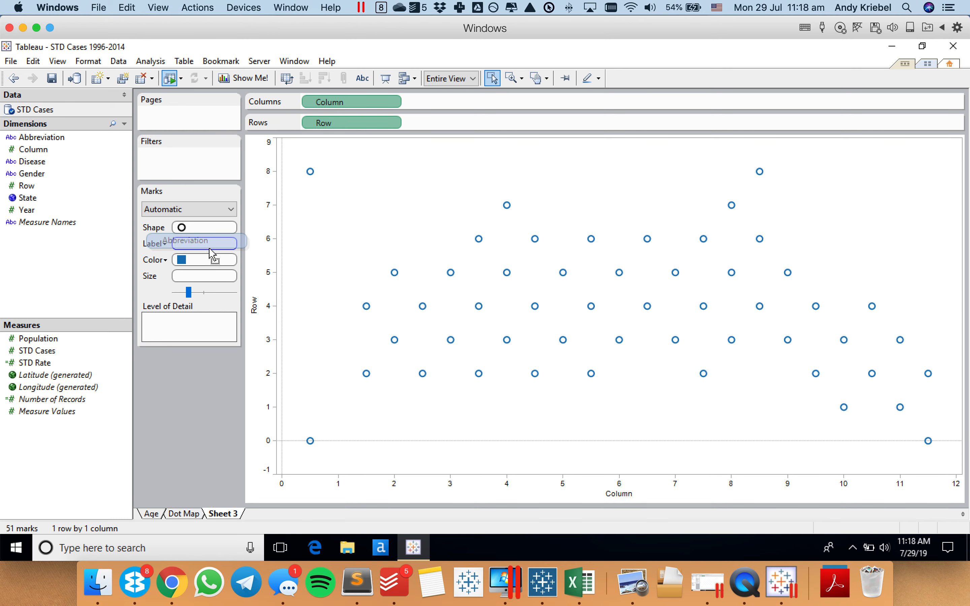
# Reverse the scale of the Row axis and save the workbook.
pyautogui.doubleClick(268, 288)
pyautogui.click(357, 347)
pyautogui.press('Return')
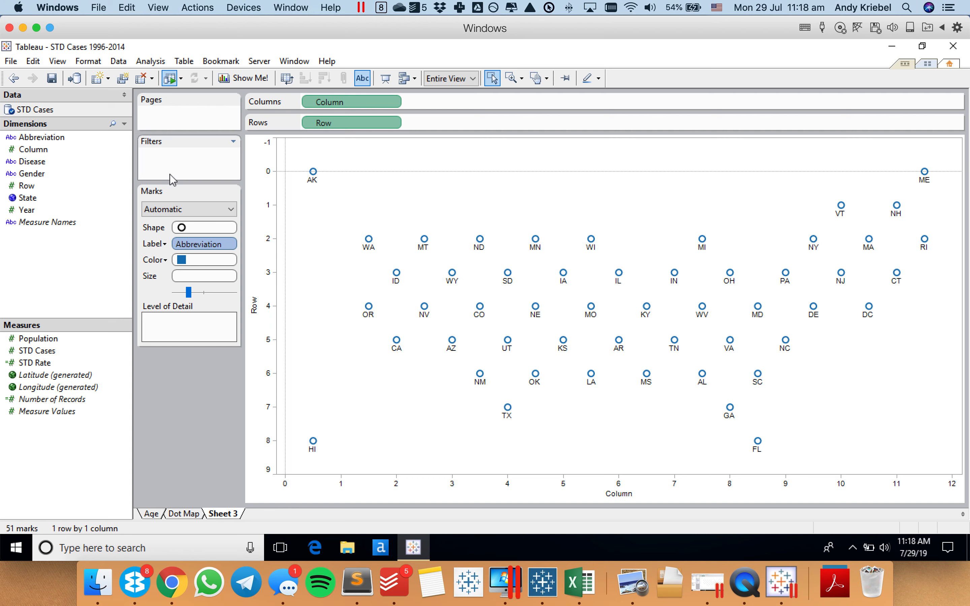
pyautogui.click(52, 77)
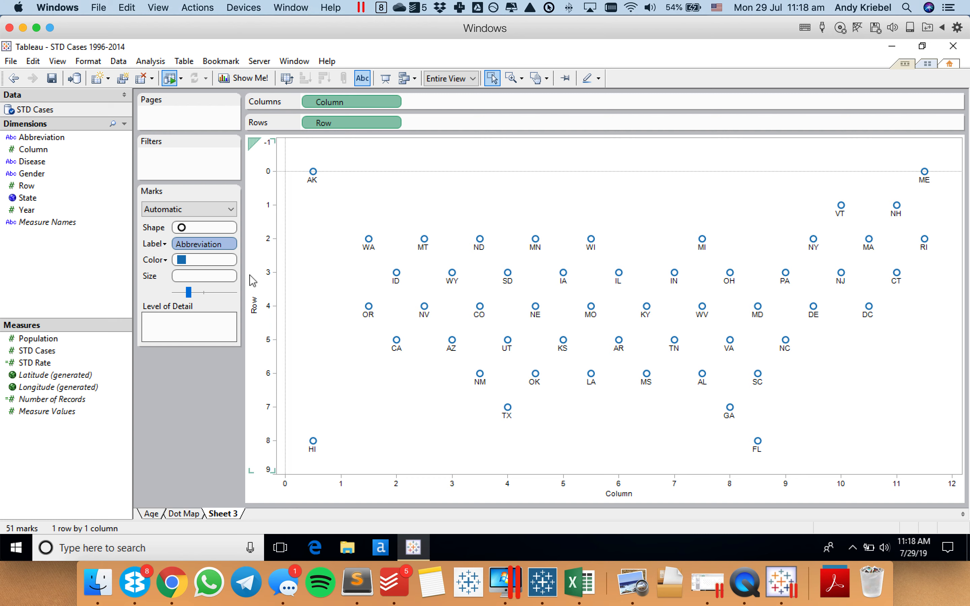
# Set the mark labels' alignment to horizontally centered and vertically middle so they sit on the marks.
pyautogui.click(155, 244)
pyautogui.click(230, 330)
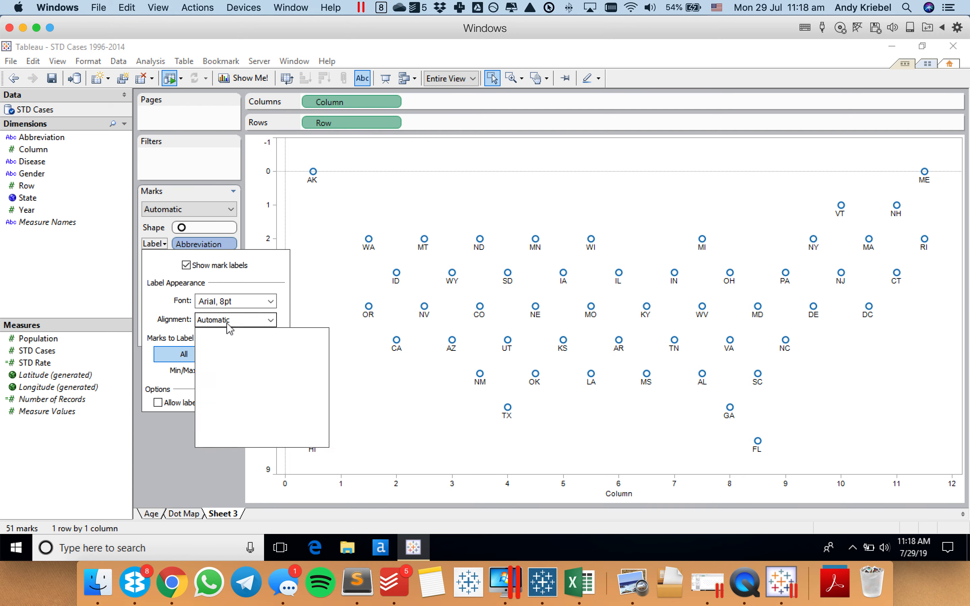
pyautogui.click(229, 374)
pyautogui.click(231, 436)
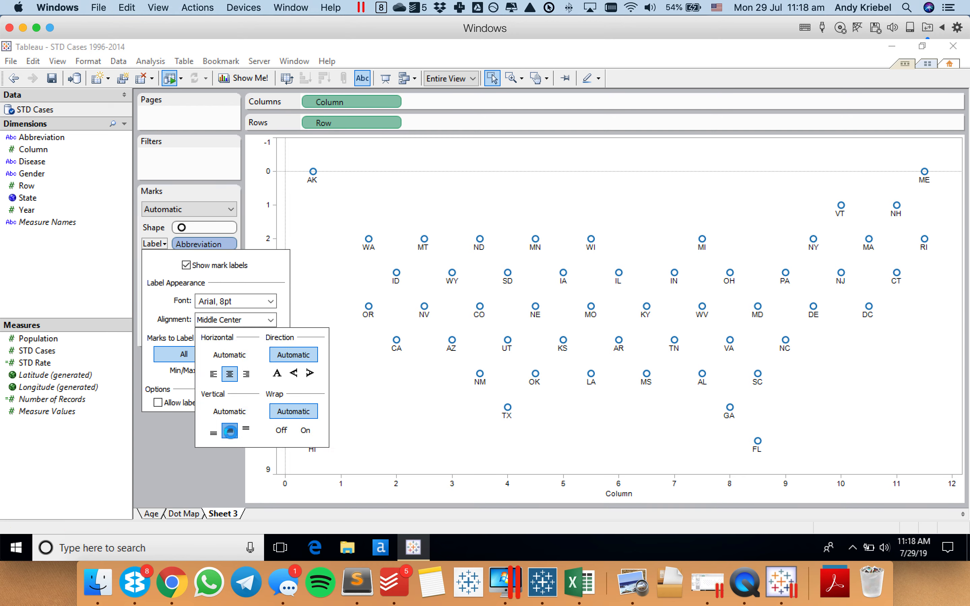
pyautogui.click(369, 417)
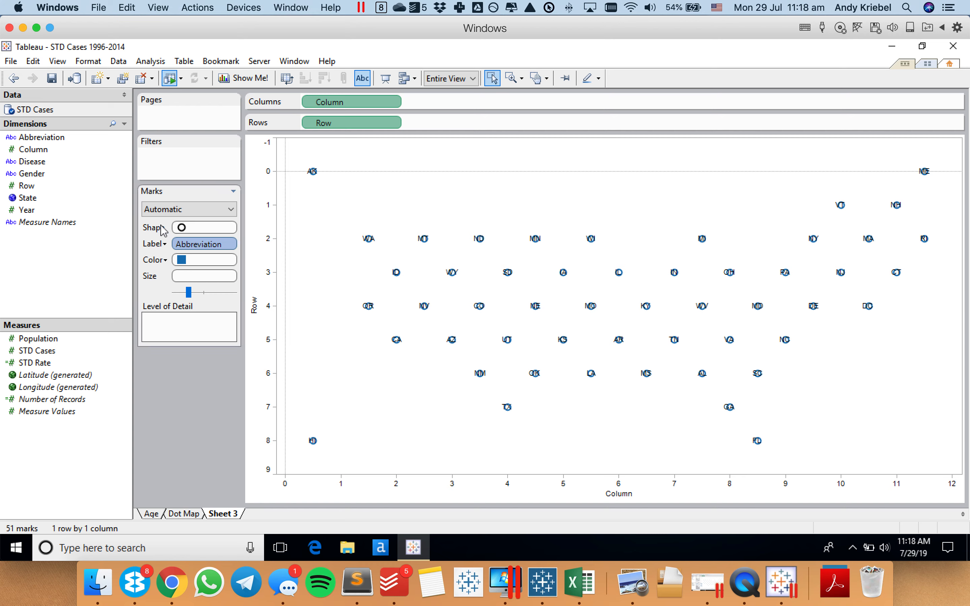
# Open the full shape editor for the marks and select the Icons shape palette.
pyautogui.click(190, 232)
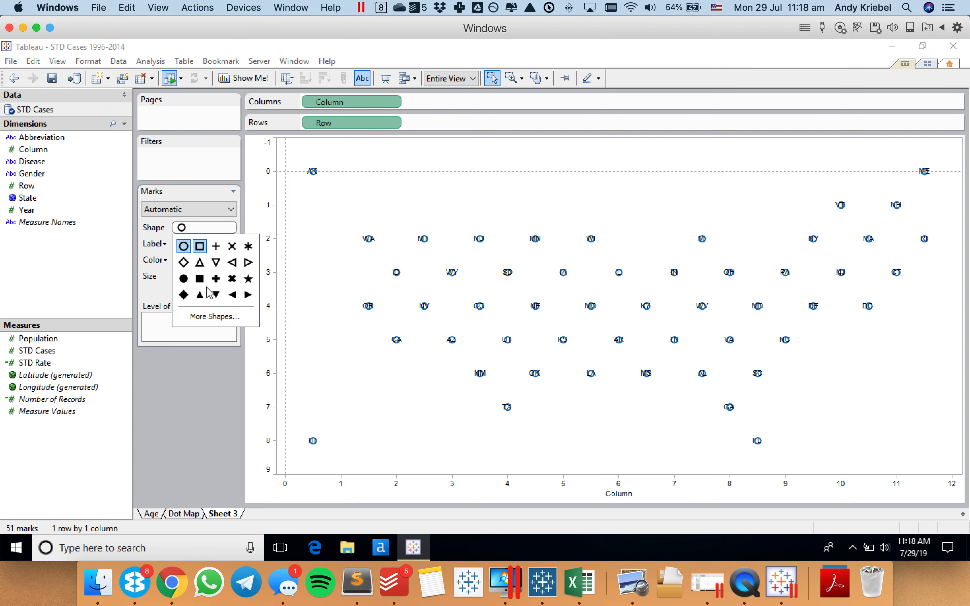
pyautogui.click(214, 316)
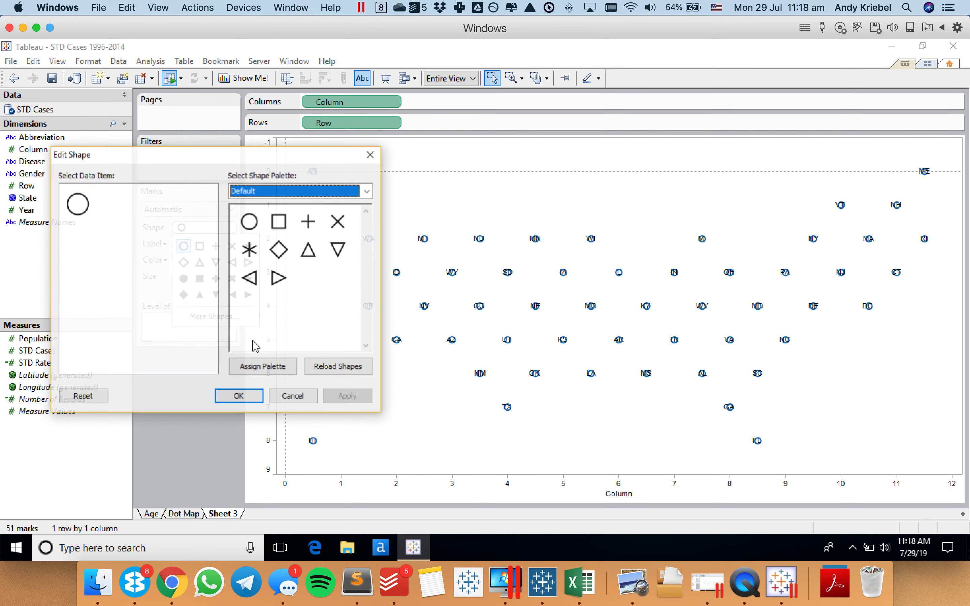
pyautogui.click(298, 194)
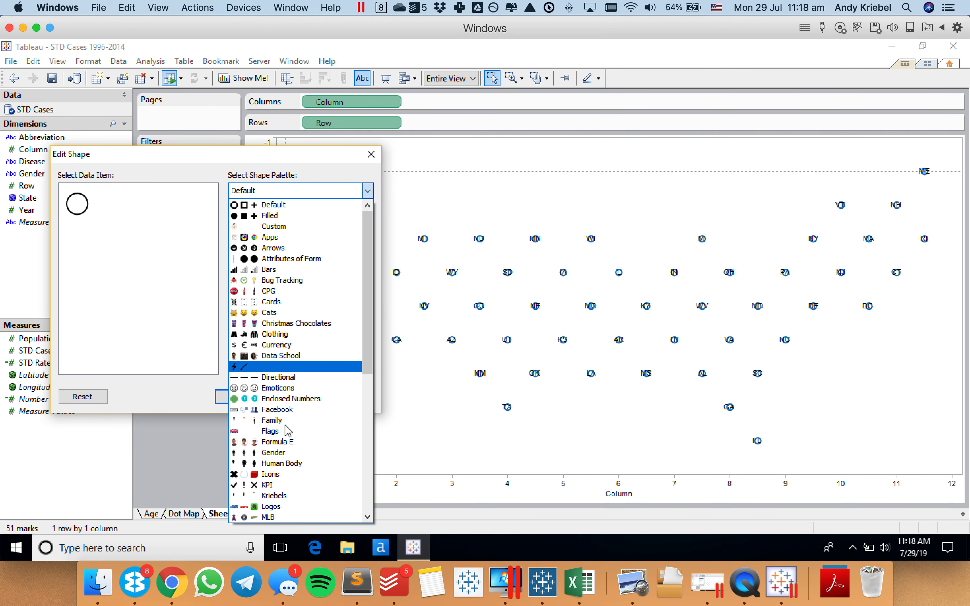
pyautogui.click(282, 473)
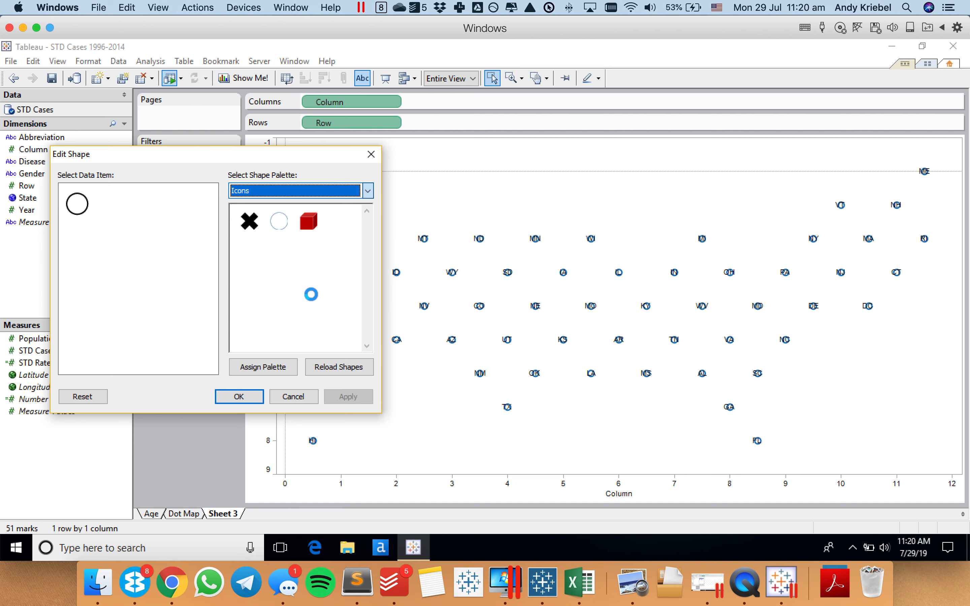
# Force-quit the frozen Tableau process with Task Manager in the Windows virtual machine.
pyautogui.click(245, 8)
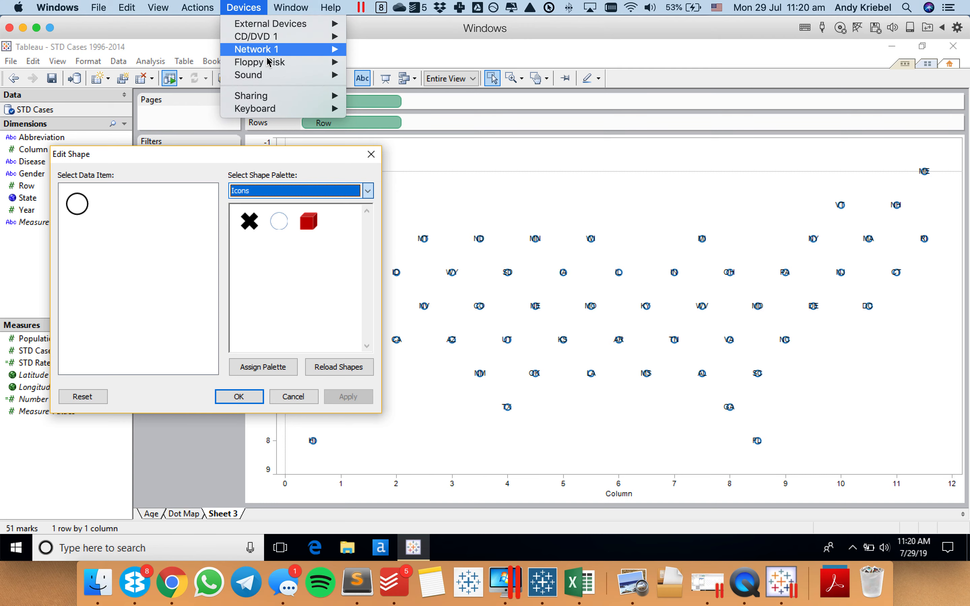
pyautogui.moveTo(284, 109)
pyautogui.click(383, 107)
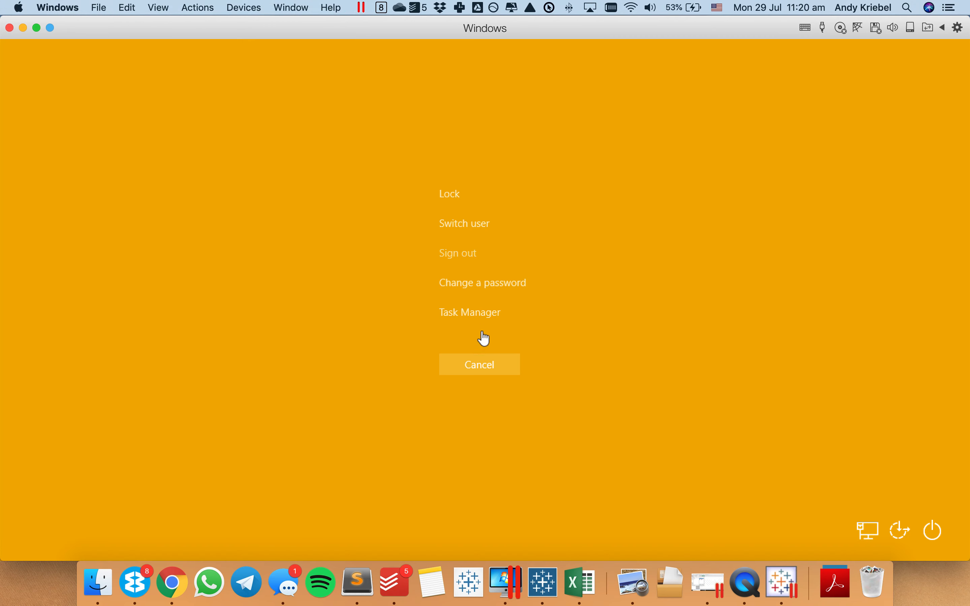
pyautogui.click(477, 321)
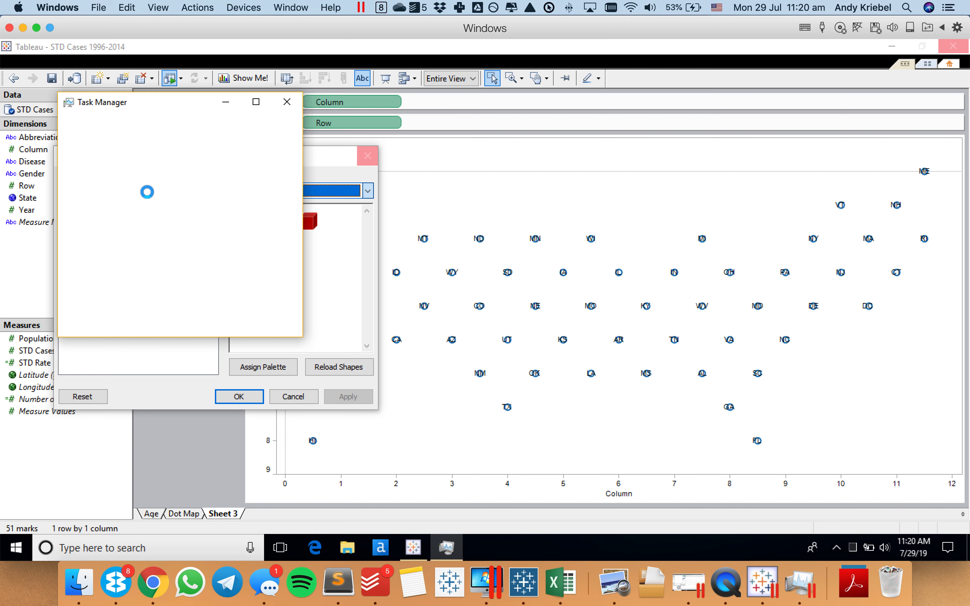
pyautogui.click(109, 131)
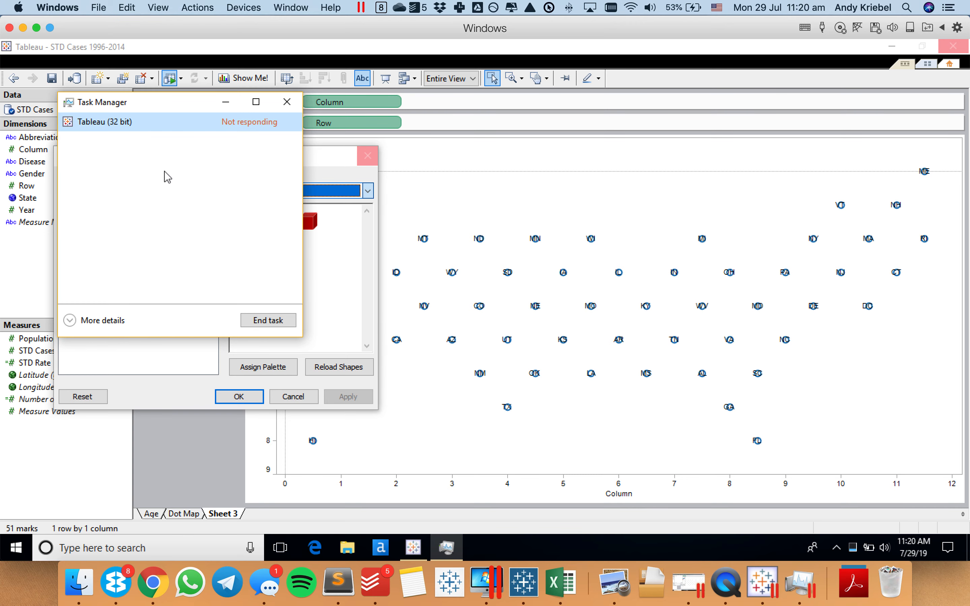
pyautogui.click(268, 320)
pyautogui.click(287, 101)
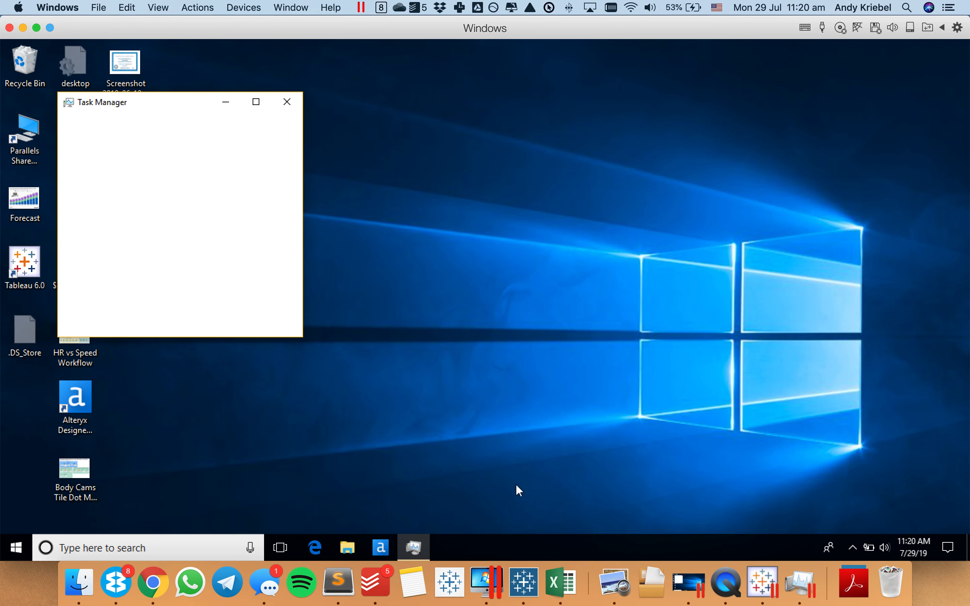
# Relaunch Tableau 6.0, continue the trial, and reopen the workbook STD Cases 1996-2014.twb.
pyautogui.doubleClick(36, 261)
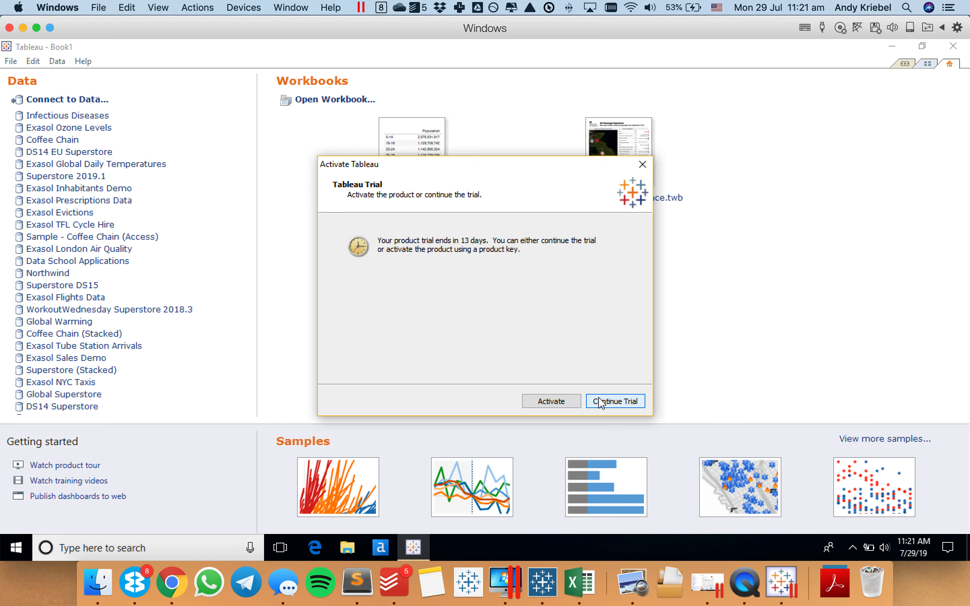
pyautogui.click(622, 402)
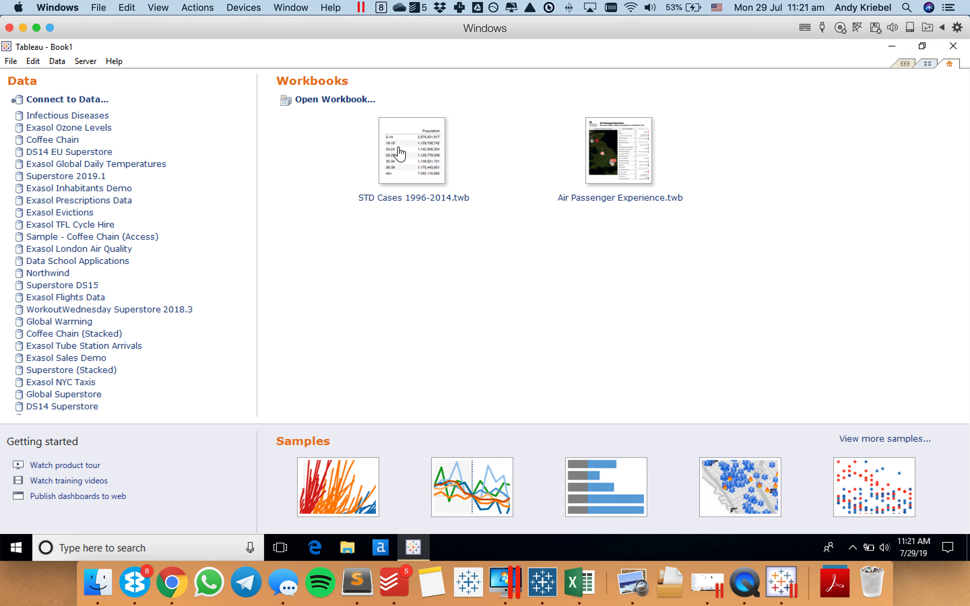
pyautogui.click(413, 165)
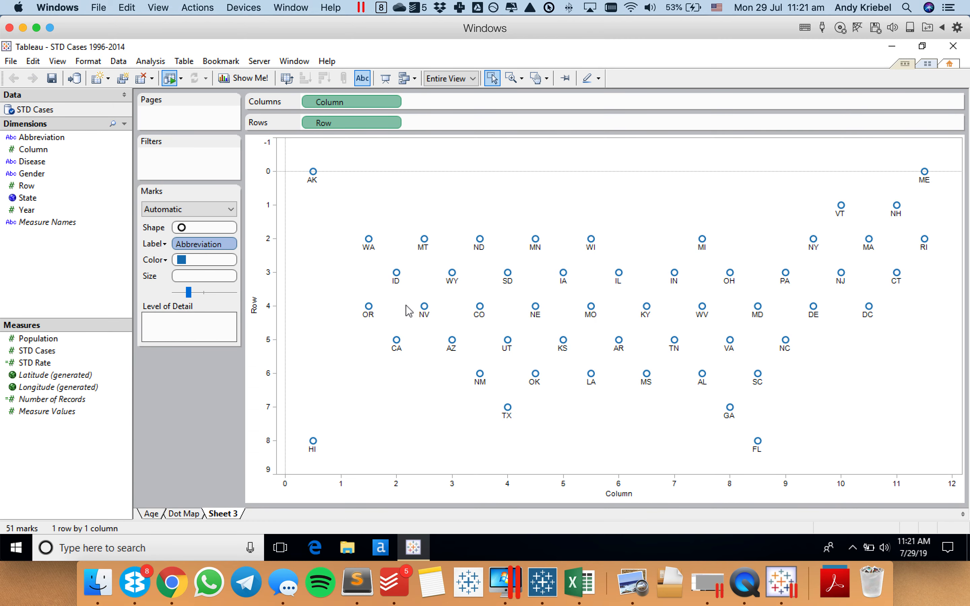
# Align the Abbreviation labels to the horizontal center and vertical middle of their marks.
pyautogui.click(155, 244)
pyautogui.click(222, 321)
pyautogui.click(228, 373)
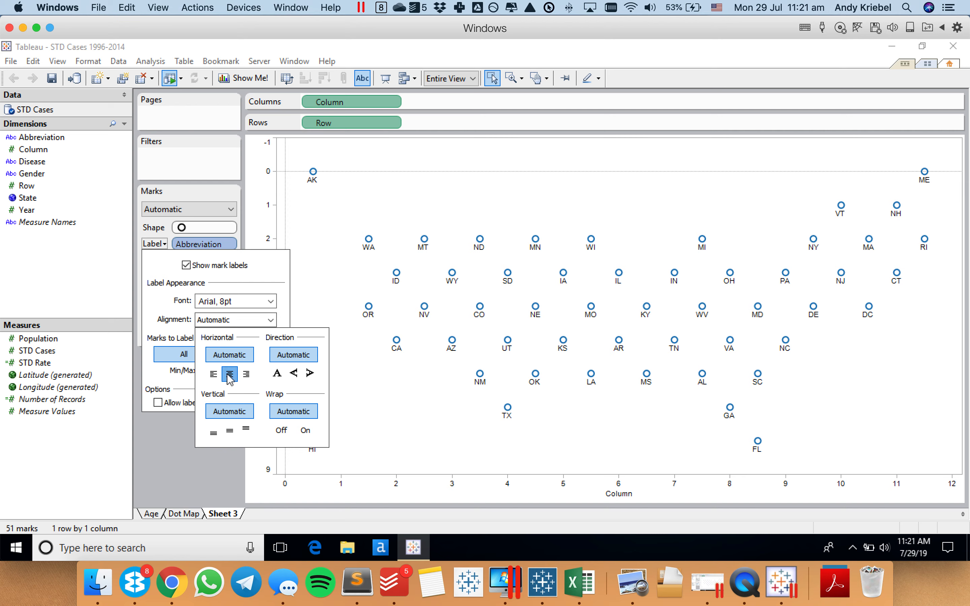
pyautogui.click(230, 431)
pyautogui.click(328, 255)
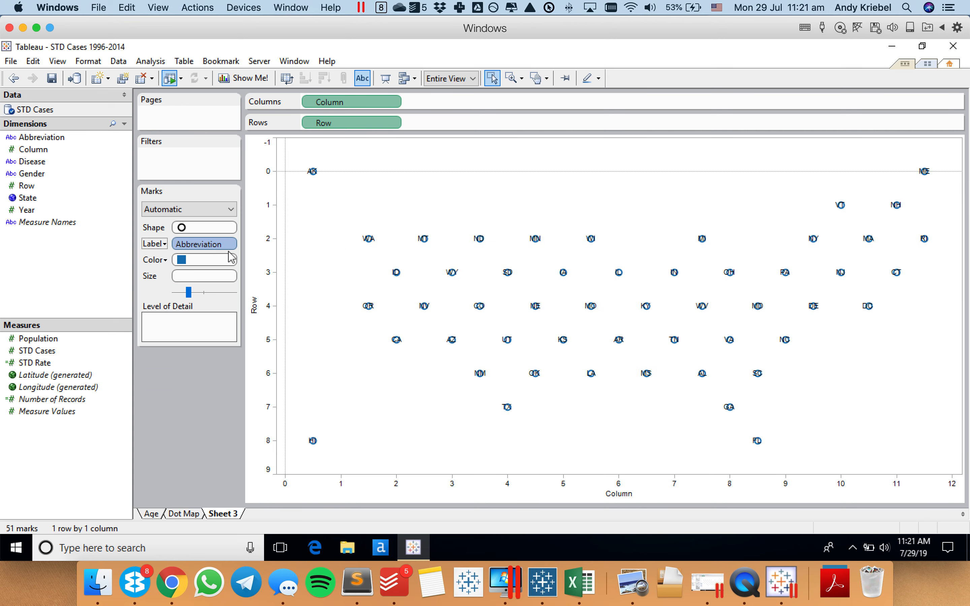
# Change the mark type to Circle and enlarge the circles enough to hold the state labels.
pyautogui.click(186, 209)
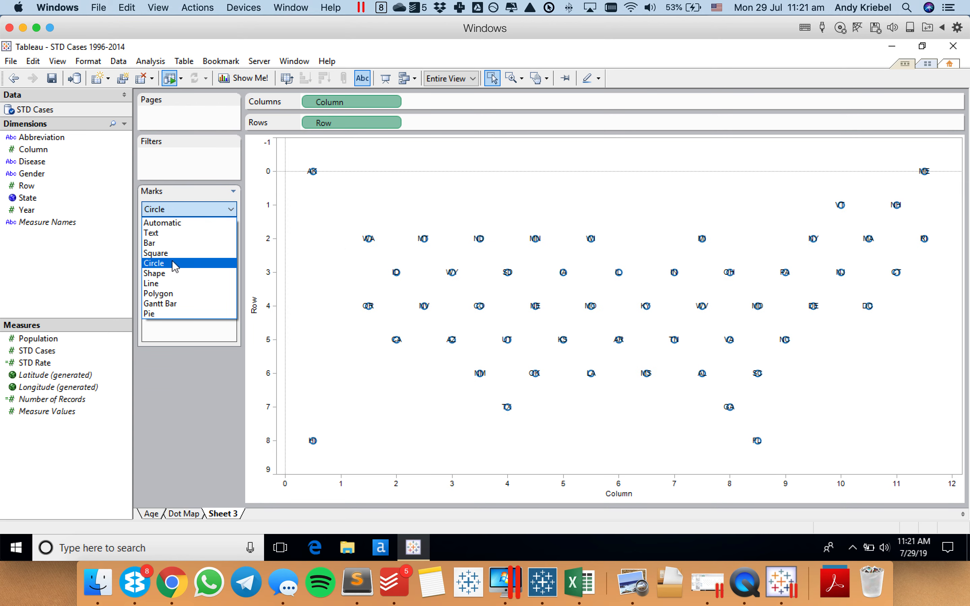
pyautogui.click(175, 263)
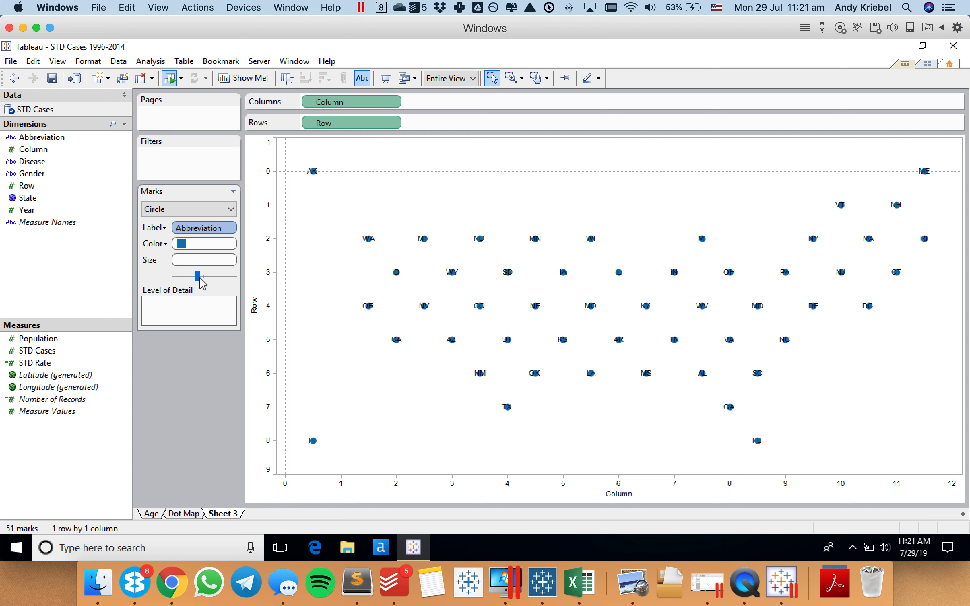
pyautogui.moveTo(199, 278); pyautogui.dragTo(204, 278)
# Color the state circles by STD Rate and apply the Orange palette.
pyautogui.moveTo(38, 363); pyautogui.dragTo(148, 307)
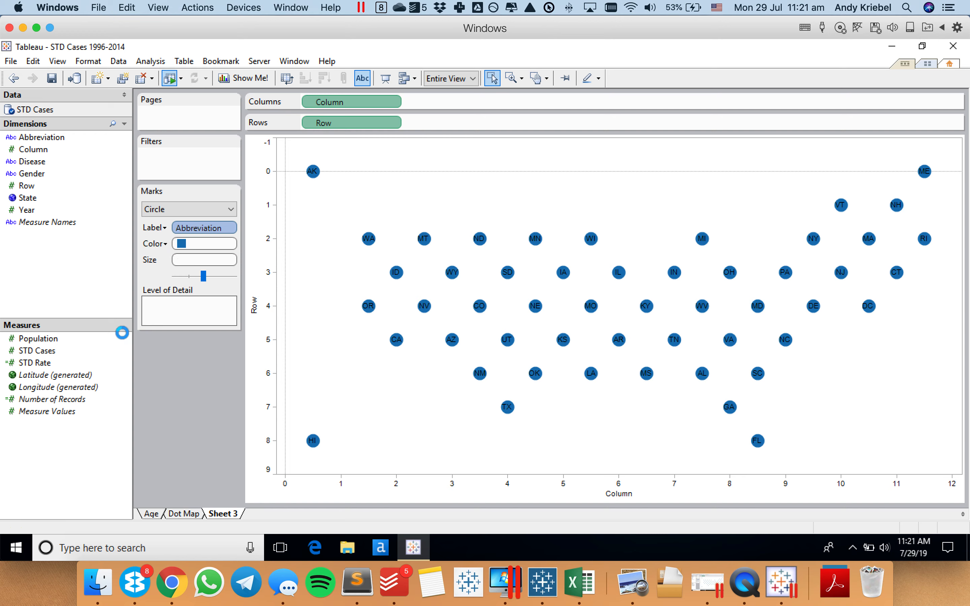
pyautogui.rightClick(40, 363)
pyautogui.moveTo(142, 318)
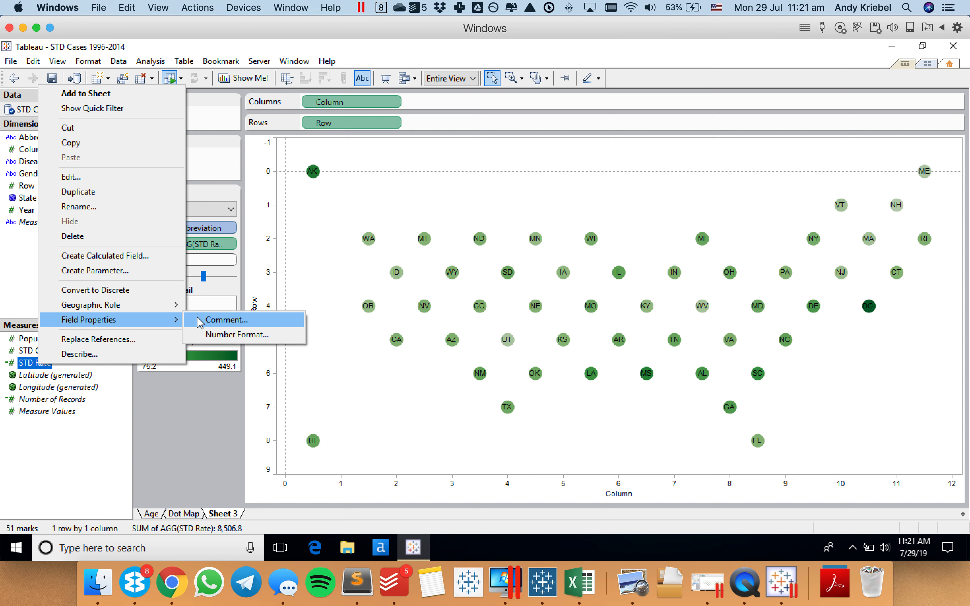
pyautogui.click(17, 289)
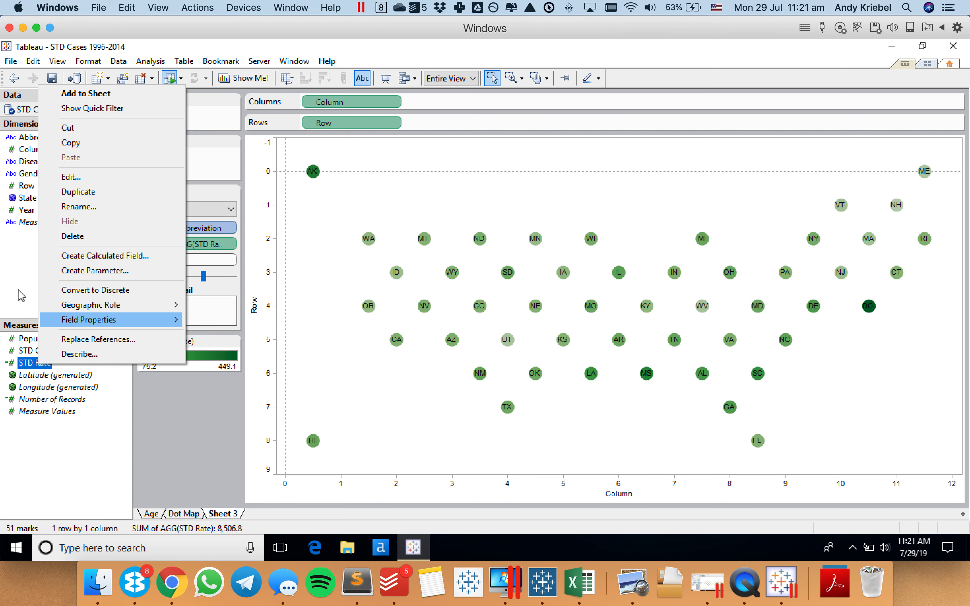
pyautogui.click(191, 368)
pyautogui.doubleClick(191, 368)
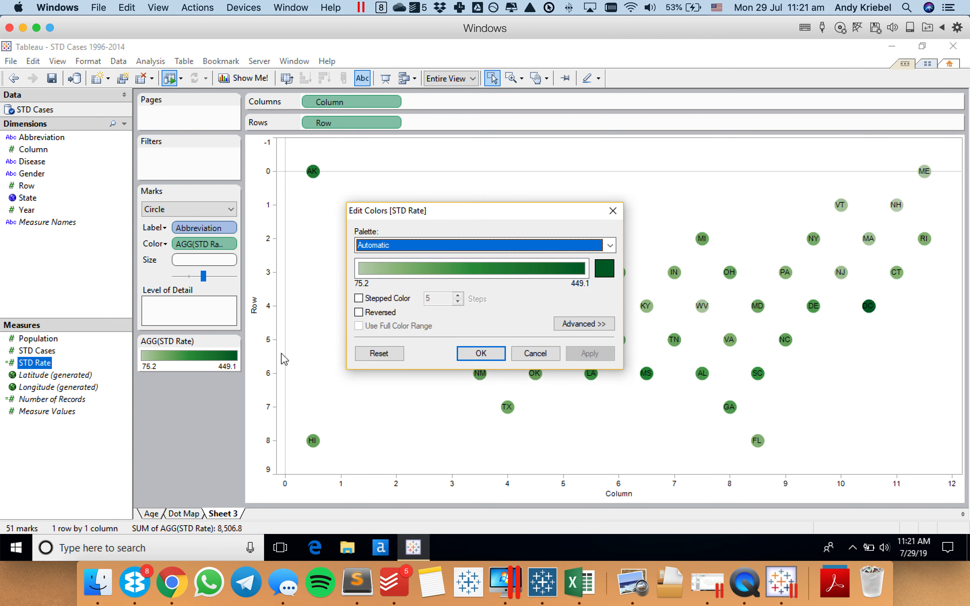
pyautogui.click(420, 251)
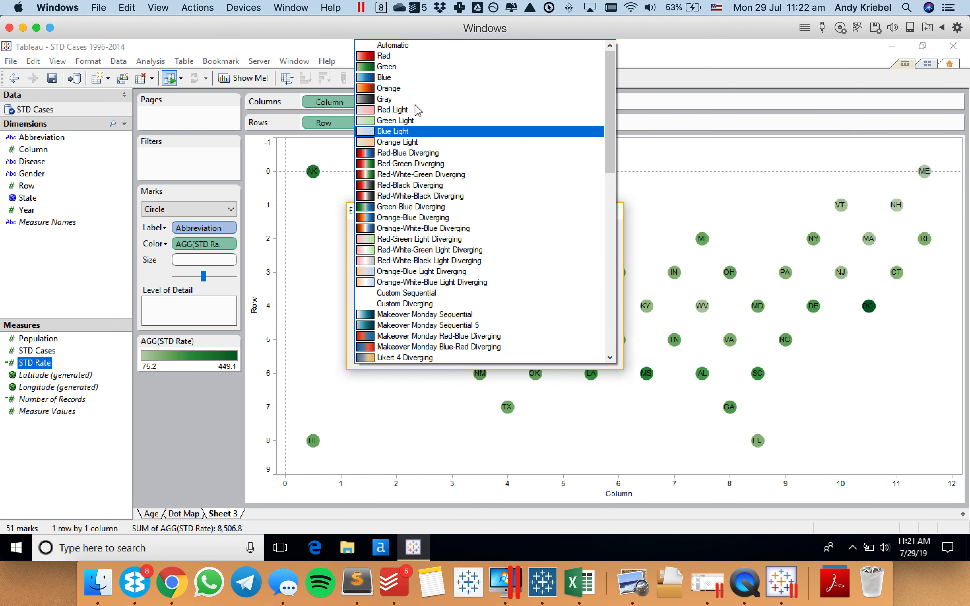
pyautogui.click(409, 88)
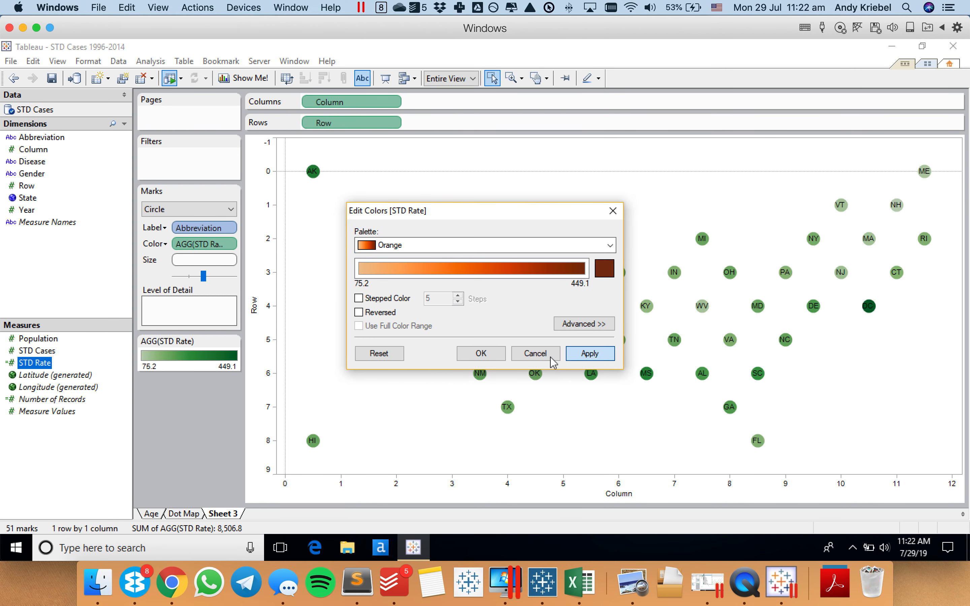
pyautogui.click(491, 355)
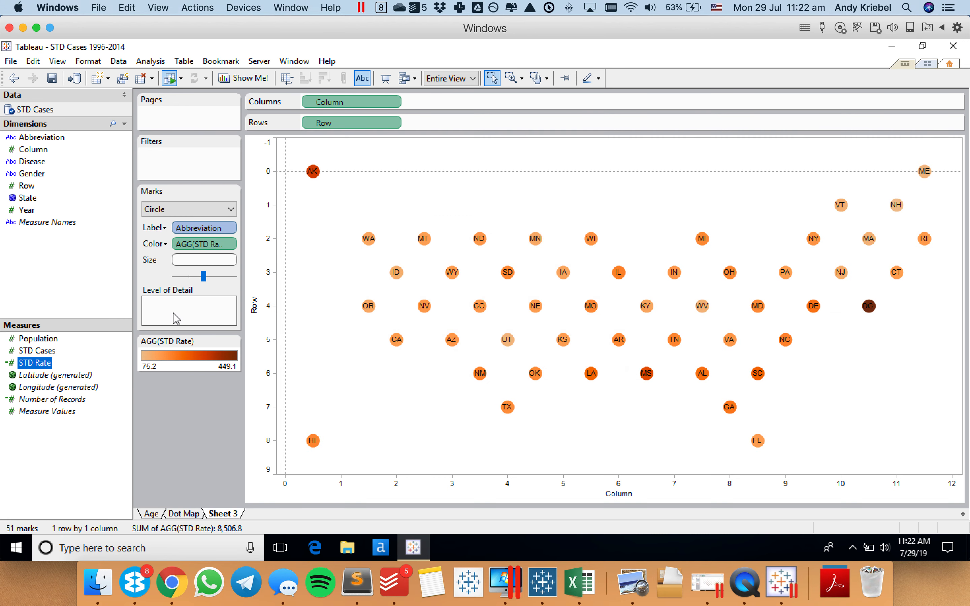
# Split the map by Disease on columns and Gender on rows, and rename the sheet to Where.
pyautogui.moveTo(37, 162); pyautogui.dragTo(317, 104)
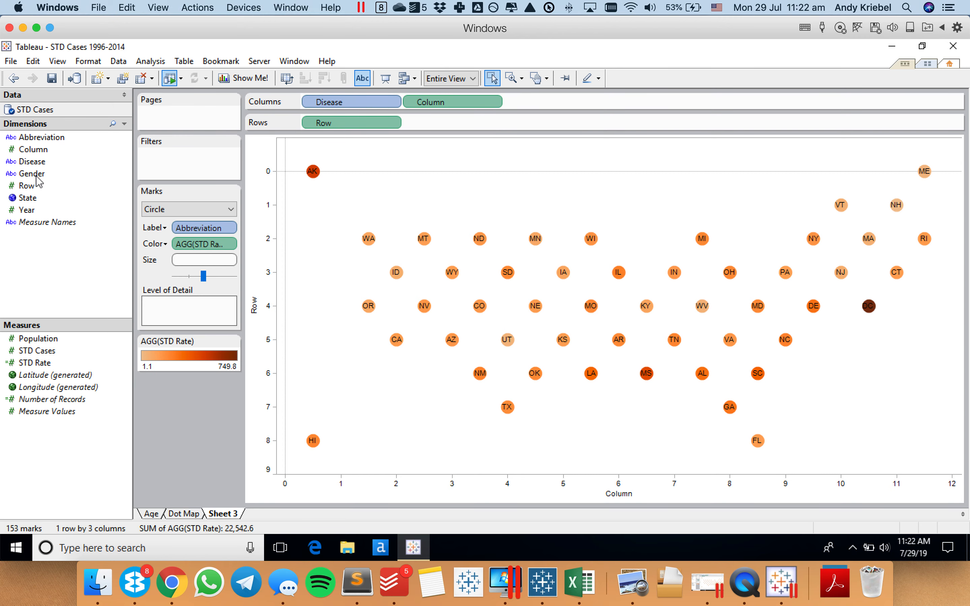
pyautogui.moveTo(36, 177); pyautogui.dragTo(316, 122)
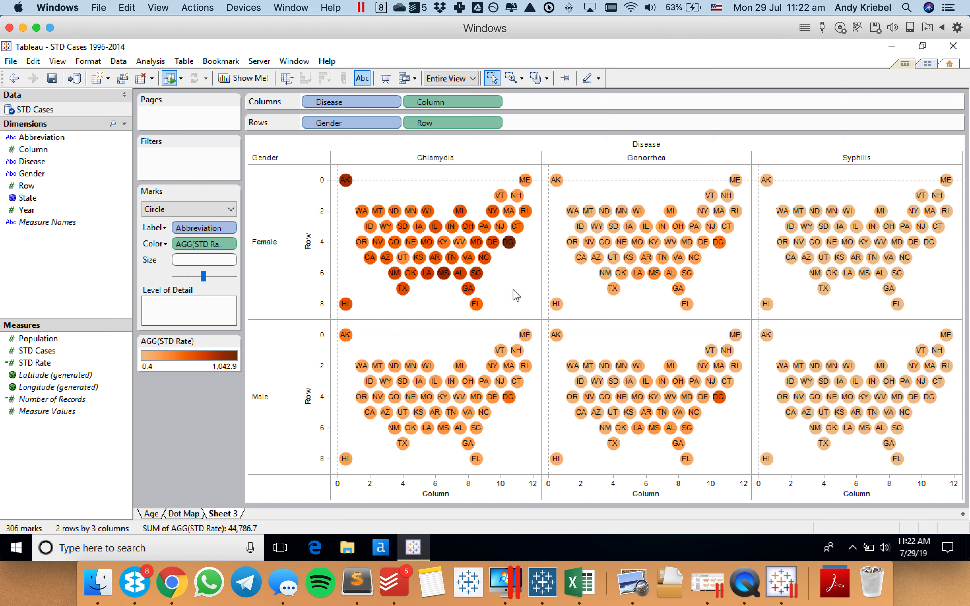
pyautogui.doubleClick(217, 515)
pyautogui.write('Where')
pyautogui.press('Return')
# Create a new worksheet with Year on columns and name it When.
pyautogui.rightClick(217, 516)
pyautogui.click(254, 374)
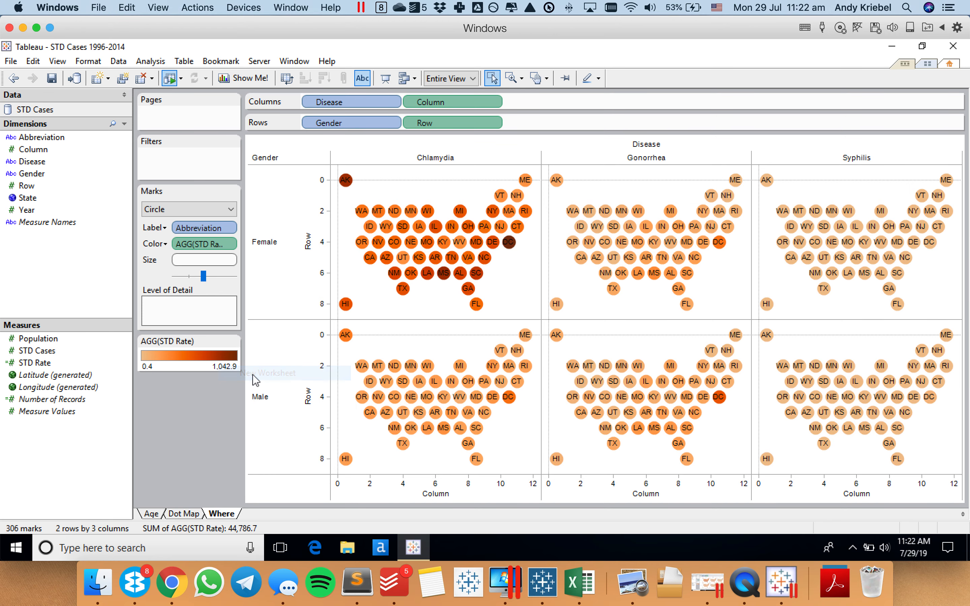
pyautogui.moveTo(28, 217); pyautogui.dragTo(380, 101)
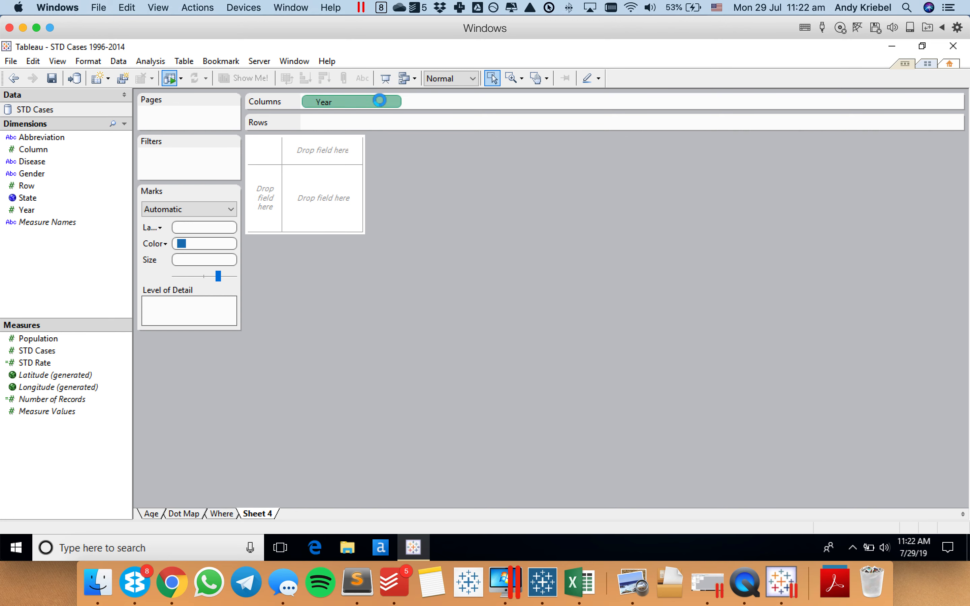
pyautogui.doubleClick(265, 514)
pyautogui.write('When')
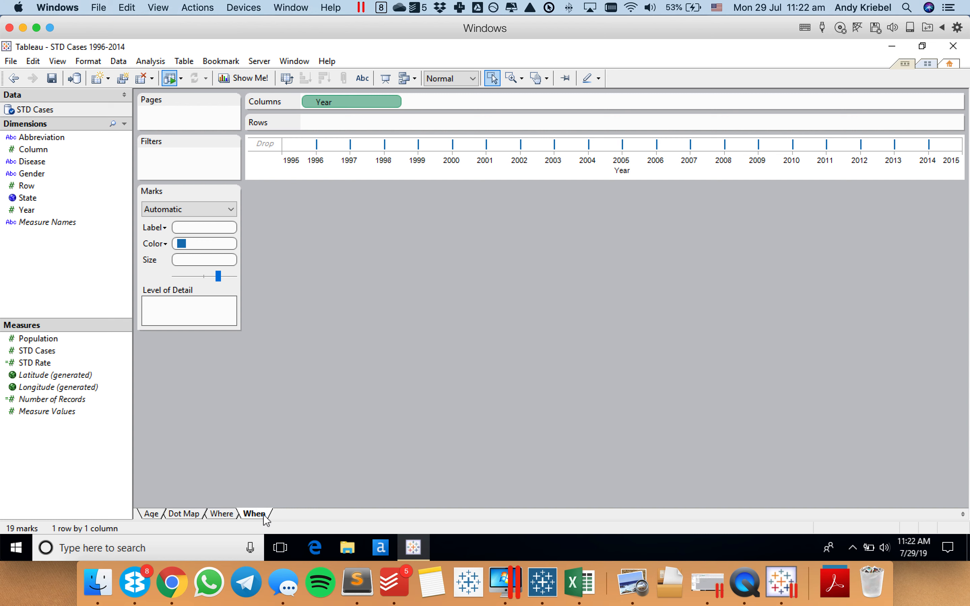
# Plot STD Rate on rows and add STD Cases and Population to the level of detail for the tooltips.
pyautogui.moveTo(279, 196); pyautogui.dragTo(343, 128)
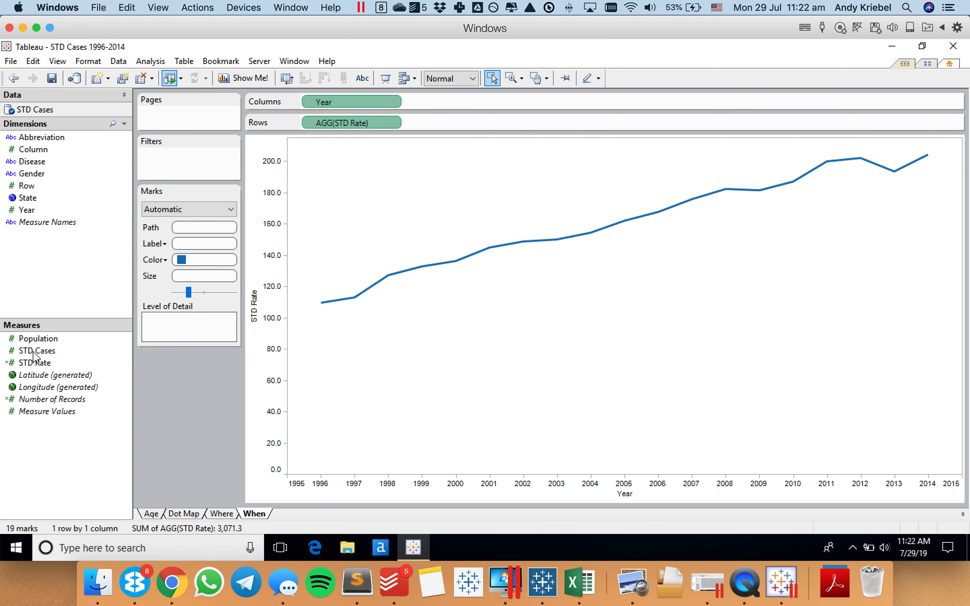
pyautogui.moveTo(35, 356); pyautogui.dragTo(176, 332)
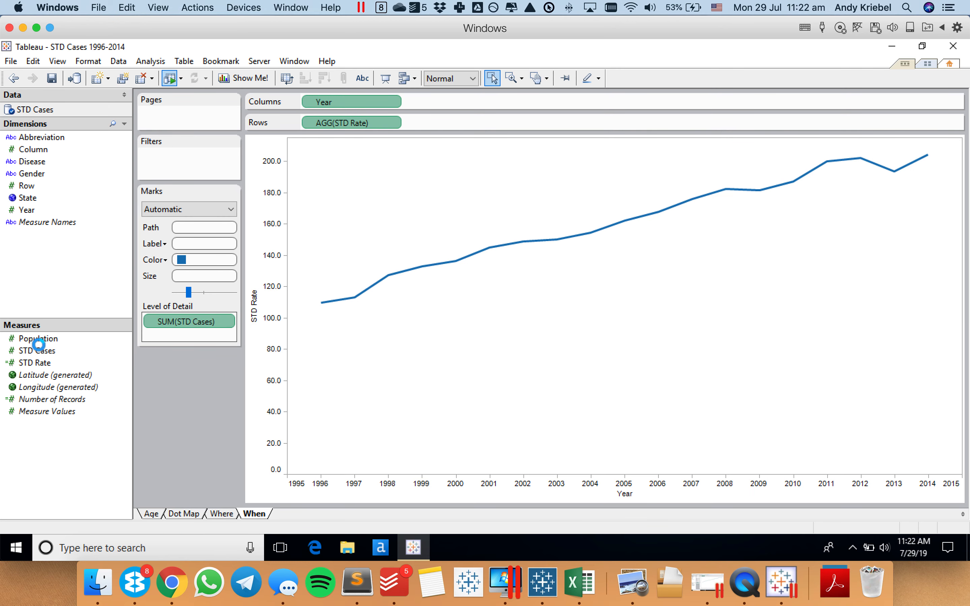
pyautogui.moveTo(37, 340); pyautogui.dragTo(186, 341)
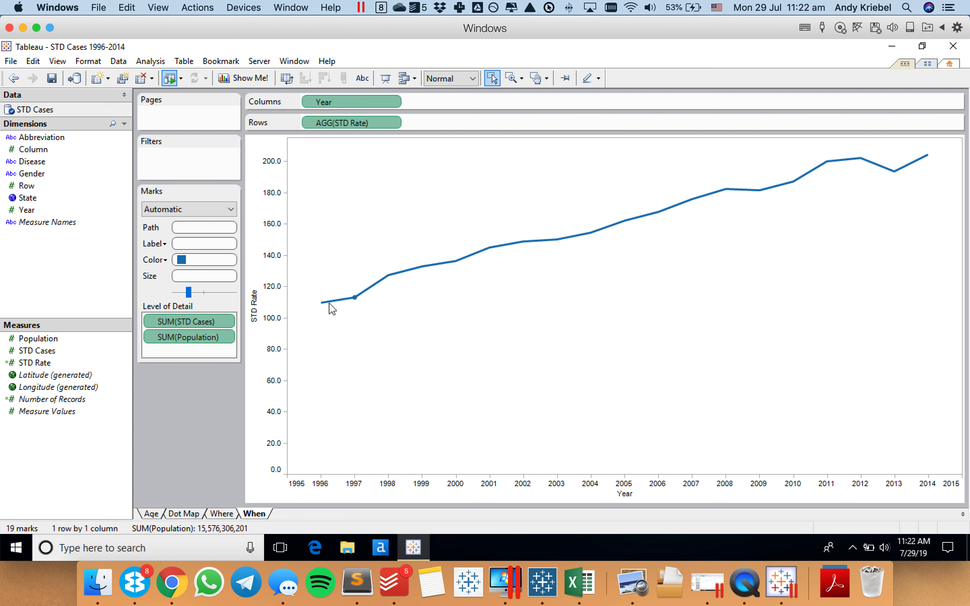
pyautogui.moveTo(325, 304)
pyautogui.moveTo(396, 284)
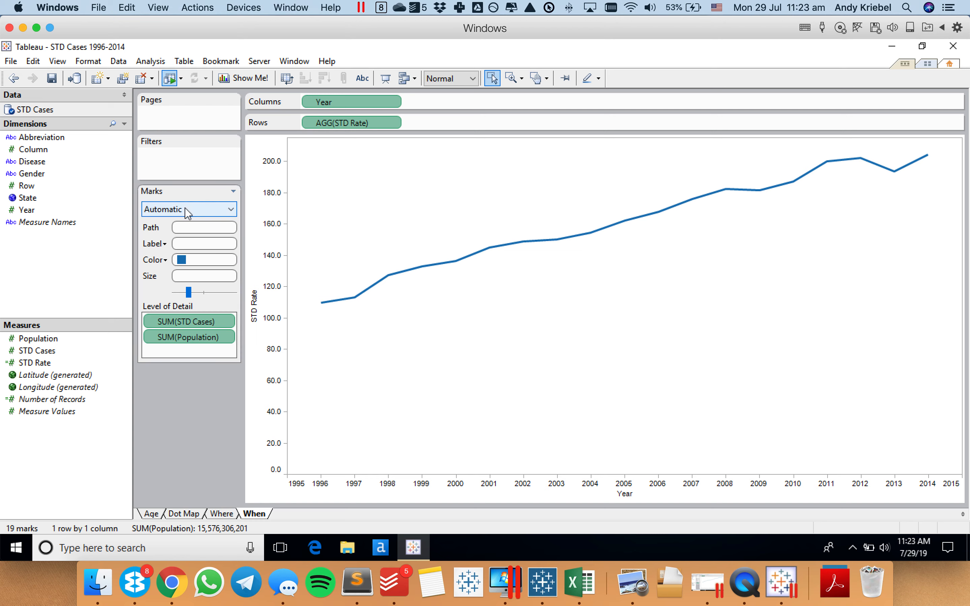
# Show STD Rate labels at the line's minimum and maximum Year, with the label scope set to Line/Pie.
pyautogui.click(155, 244)
pyautogui.click(187, 372)
pyautogui.click(186, 265)
pyautogui.click(238, 438)
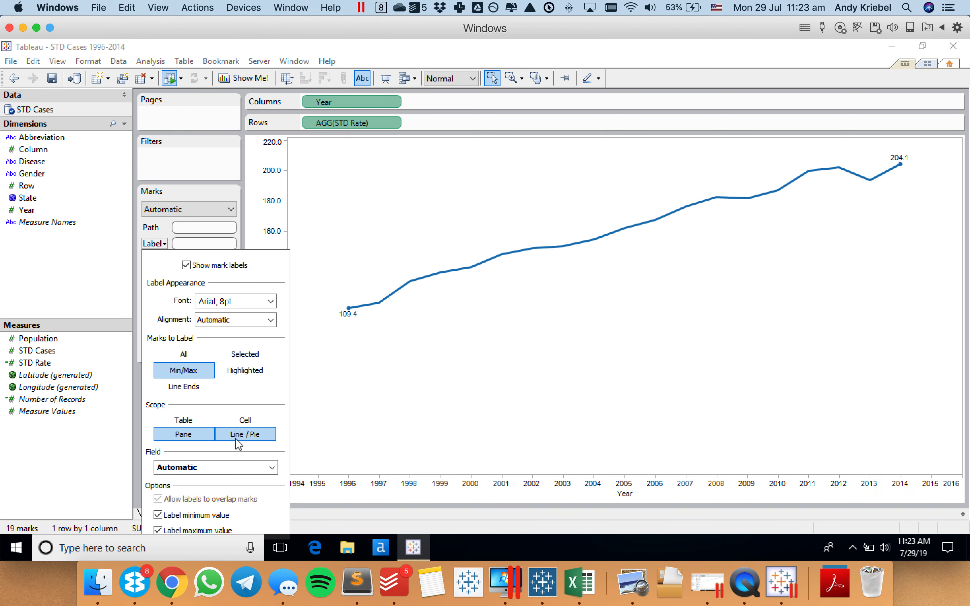
pyautogui.click(190, 467)
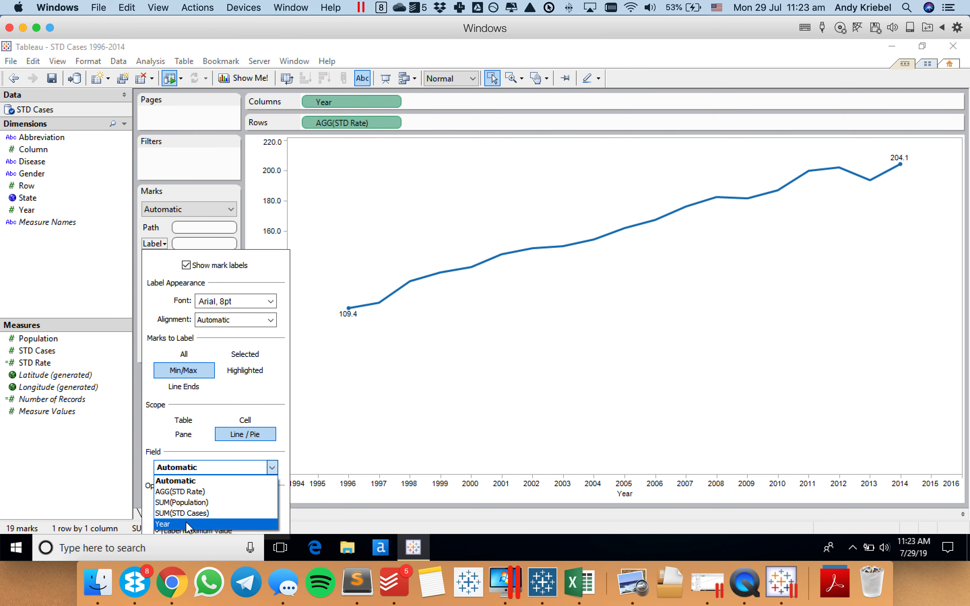
pyautogui.click(188, 524)
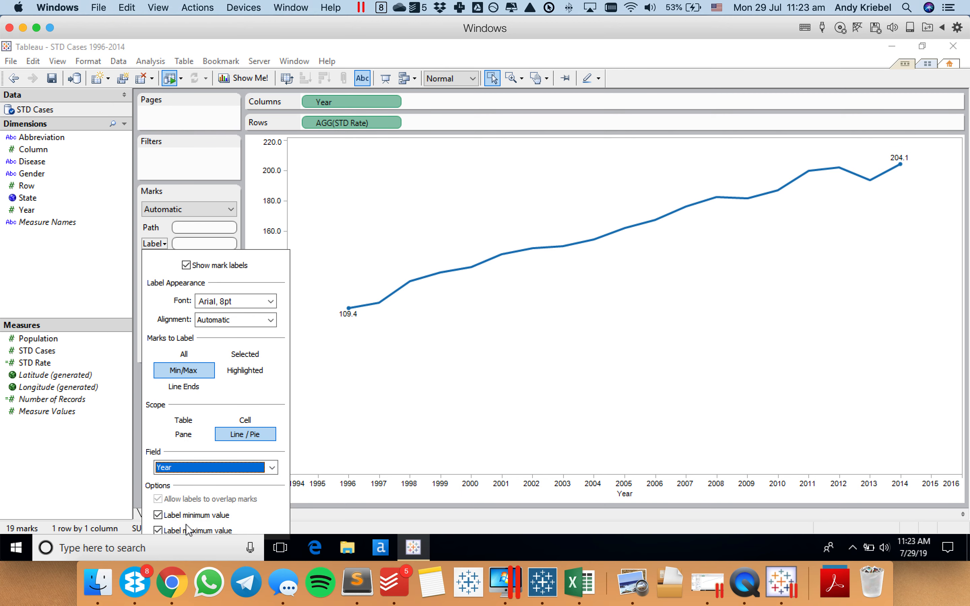
pyautogui.click(358, 392)
pyautogui.moveTo(37, 363); pyautogui.dragTo(211, 245)
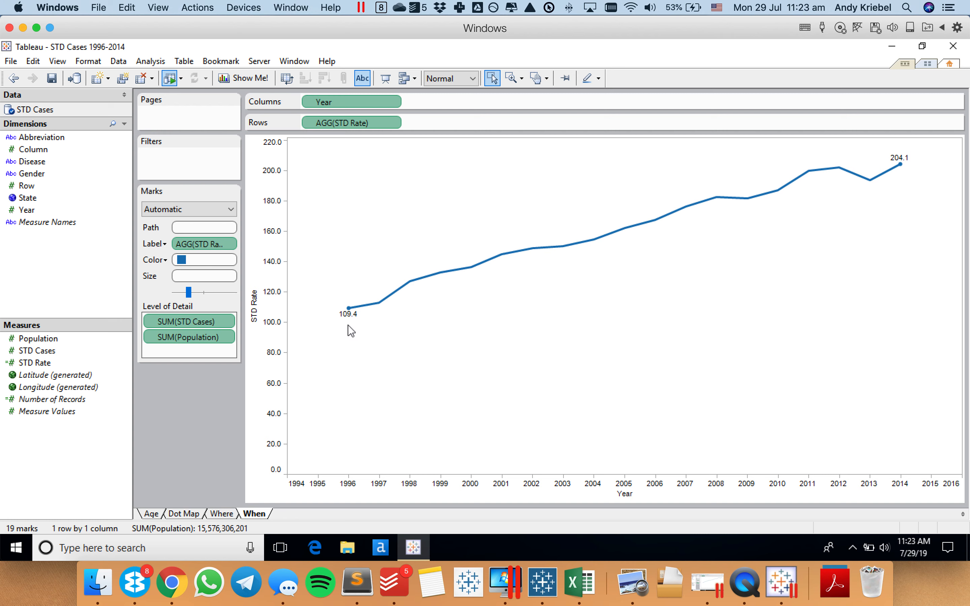
# Try labelling every mark on the line, and undo the change.
pyautogui.click(160, 244)
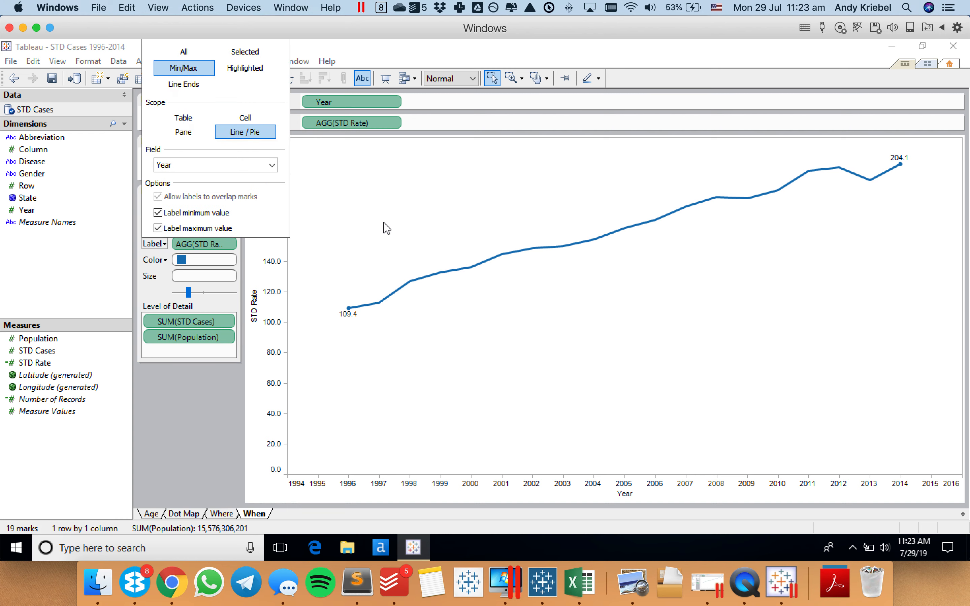
pyautogui.click(184, 52)
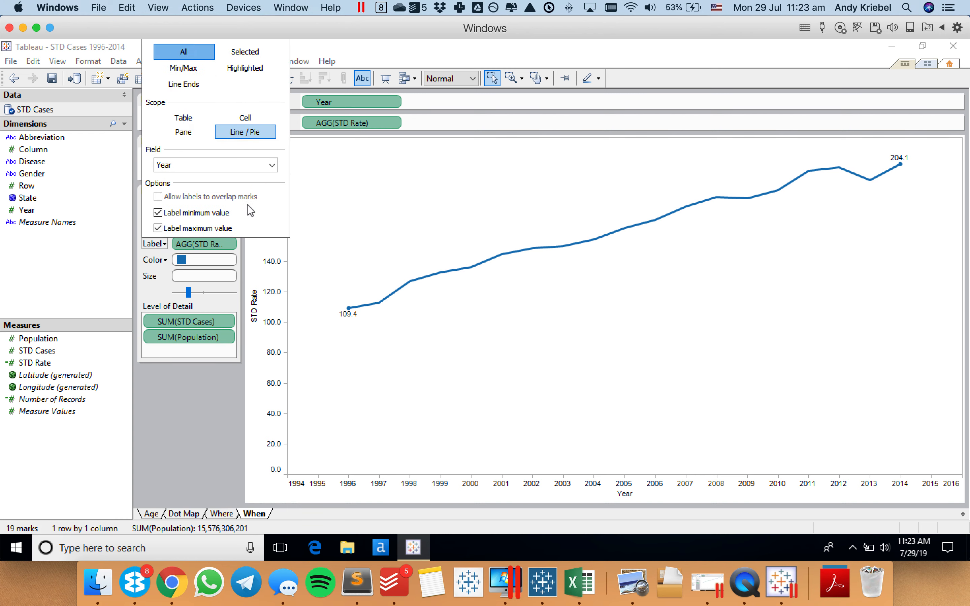
pyautogui.click(155, 245)
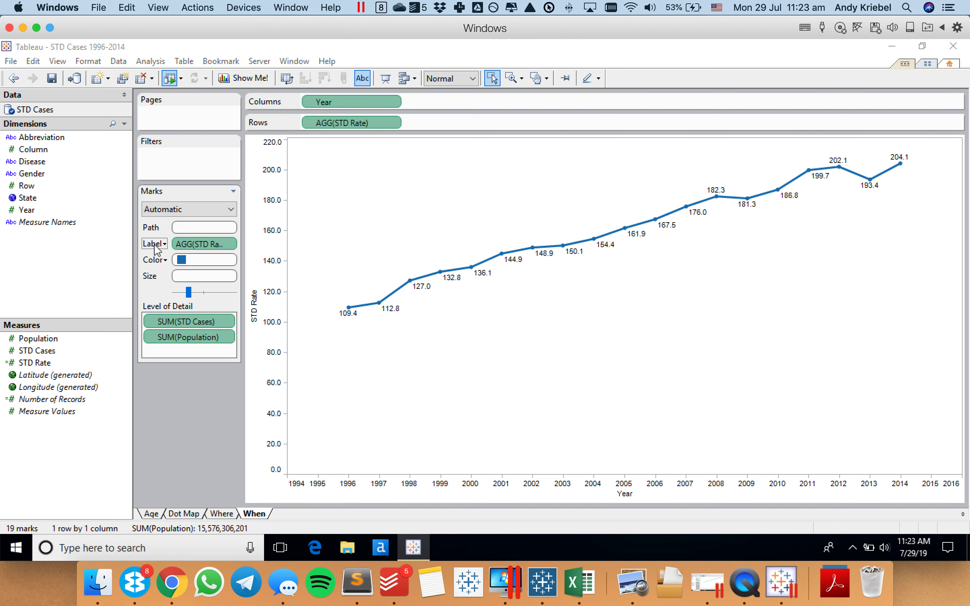
pyautogui.click(155, 246)
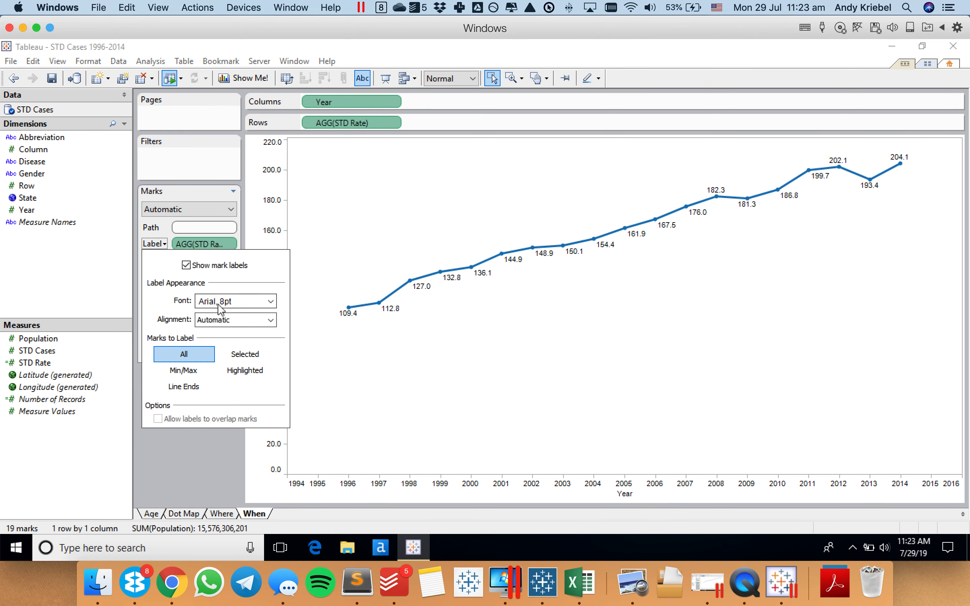
pyautogui.click(219, 305)
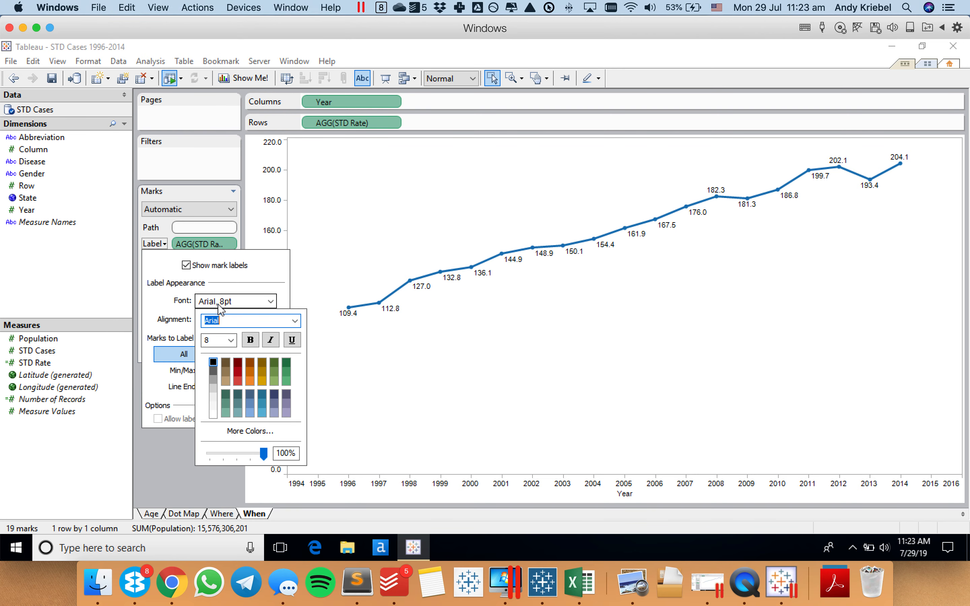
pyautogui.click(348, 282)
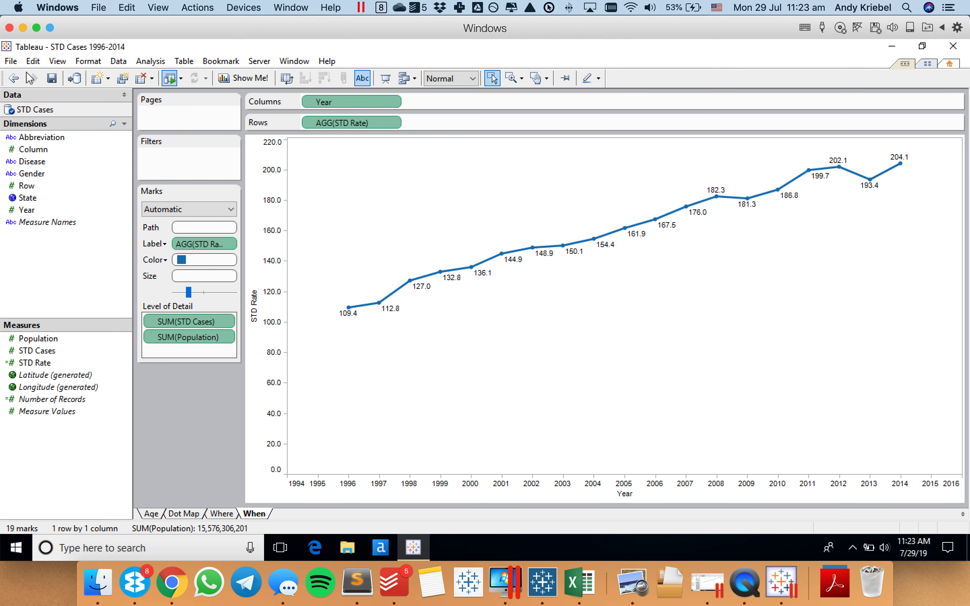
pyautogui.click(17, 80)
# Color the lines by Disease and split the chart into rows by Gender.
pyautogui.click(89, 280)
pyautogui.moveTo(29, 164); pyautogui.dragTo(207, 266)
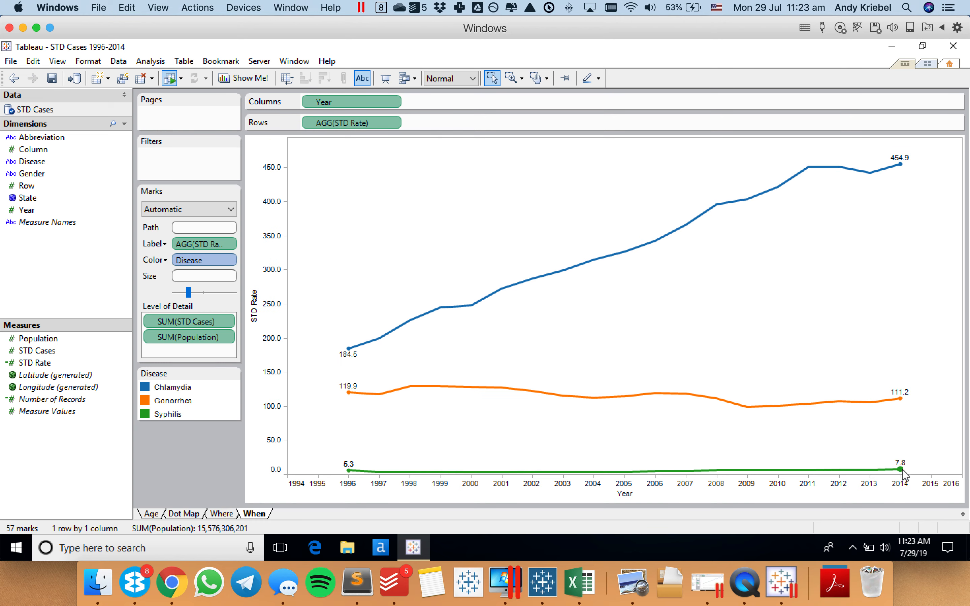
pyautogui.moveTo(903, 401)
pyautogui.moveTo(904, 166)
pyautogui.moveTo(33, 178); pyautogui.dragTo(330, 123)
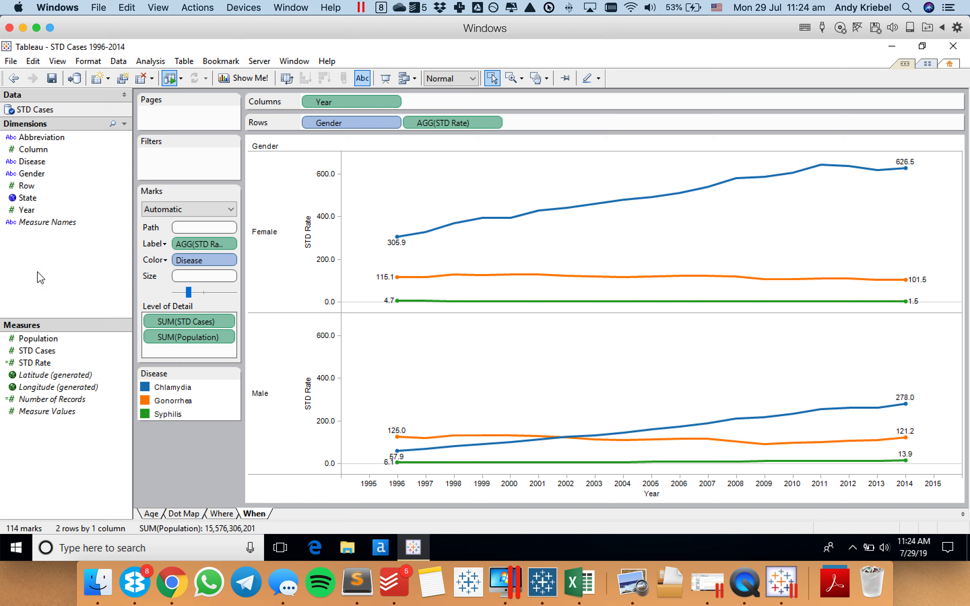
pyautogui.rightClick(35, 114)
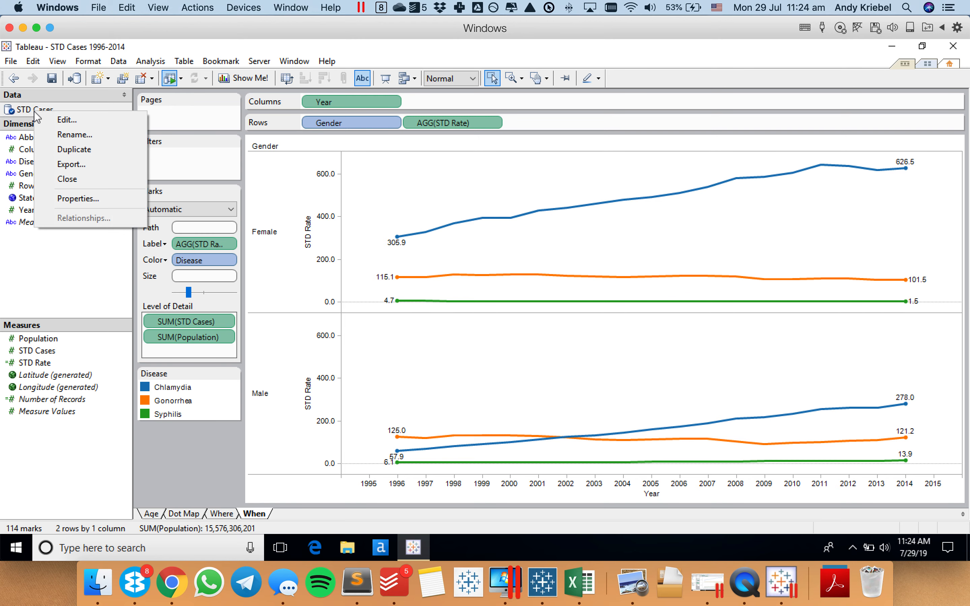
pyautogui.click(58, 119)
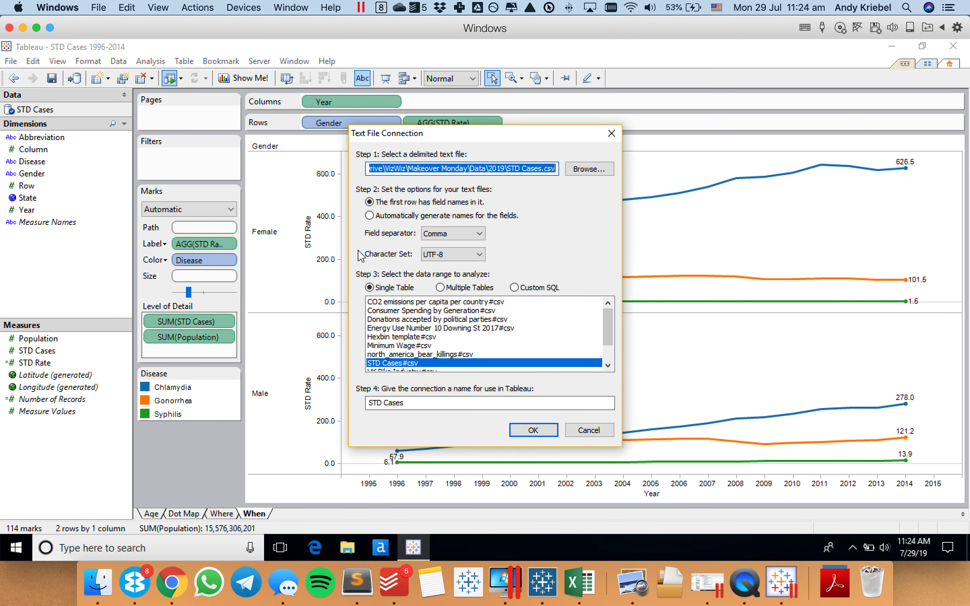
pyautogui.scroll(-1, 609, 333)
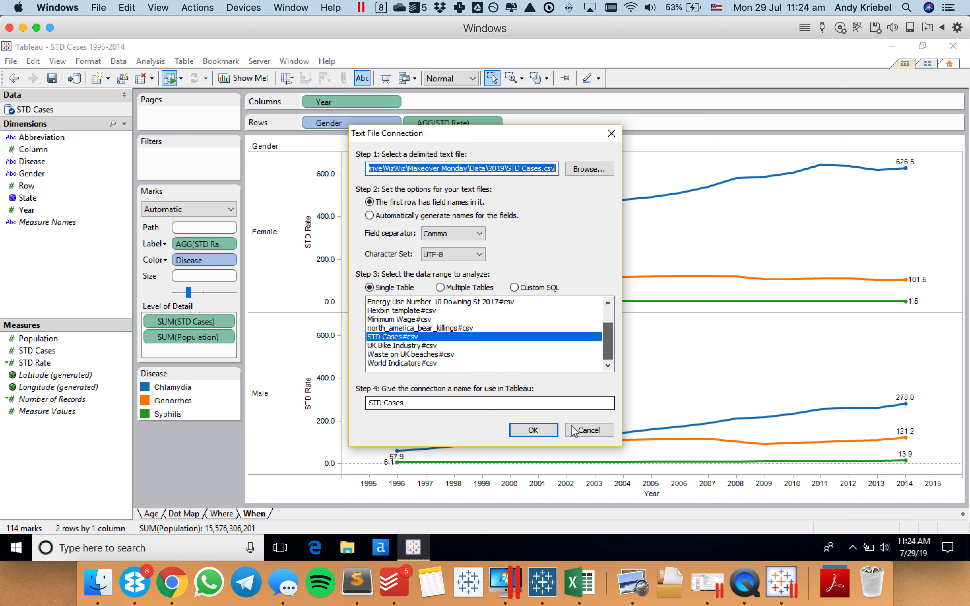
pyautogui.click(591, 430)
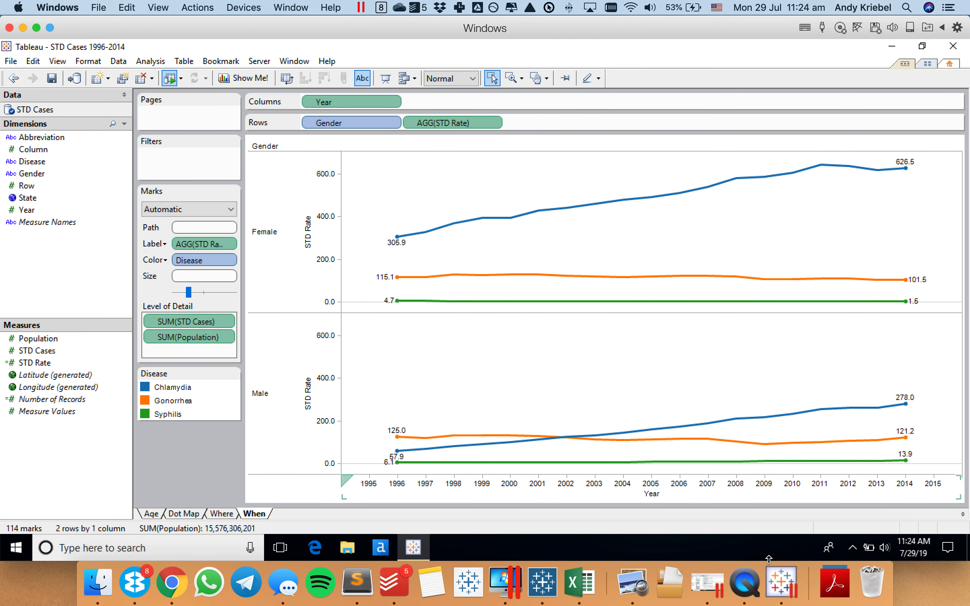
# Reveal the hidden dimensions, unhide Age (not needed), and rename it to Age.
pyautogui.click(125, 123)
pyautogui.click(60, 245)
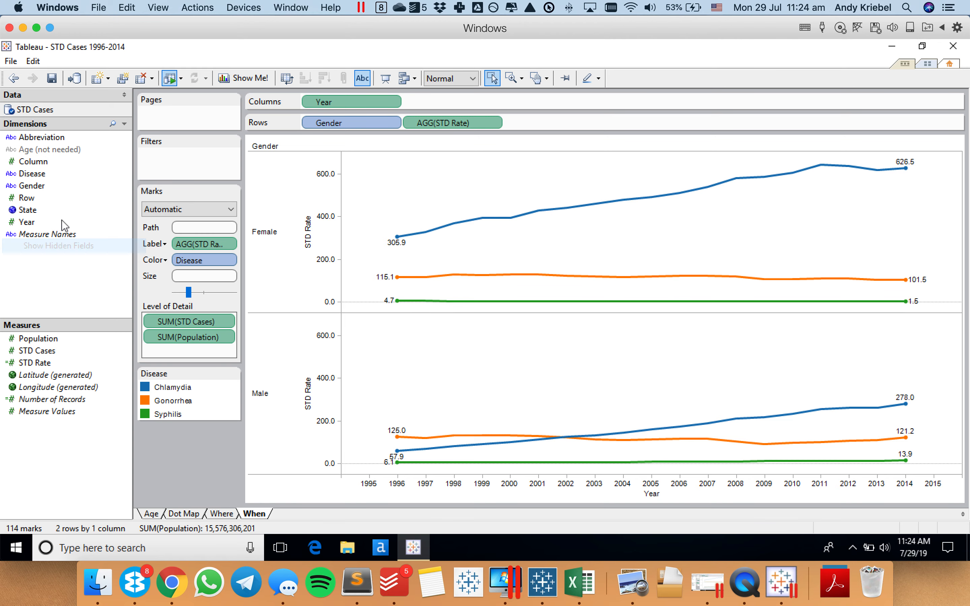
pyautogui.rightClick(54, 149)
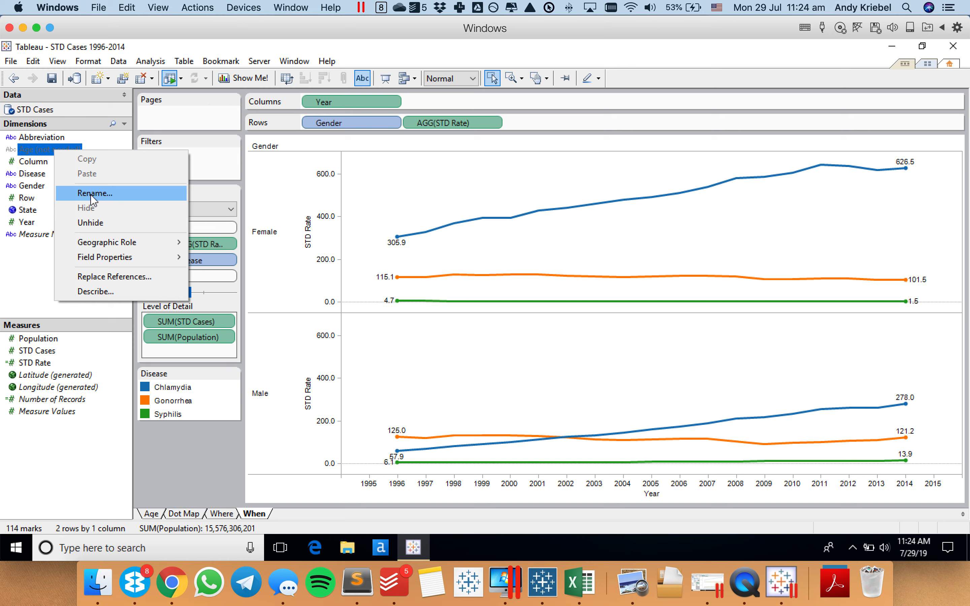
pyautogui.click(92, 222)
pyautogui.rightClick(47, 150)
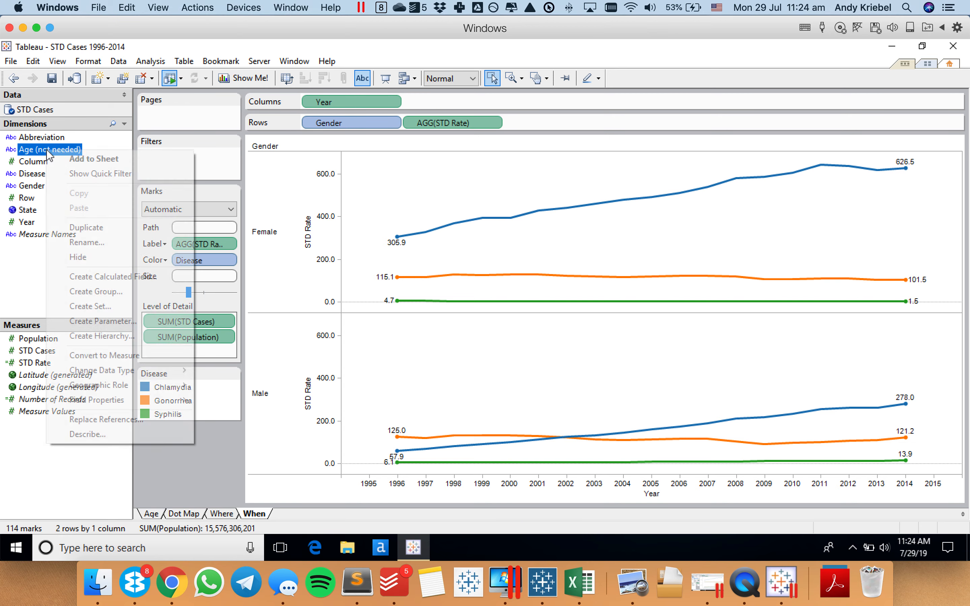
pyautogui.click(86, 242)
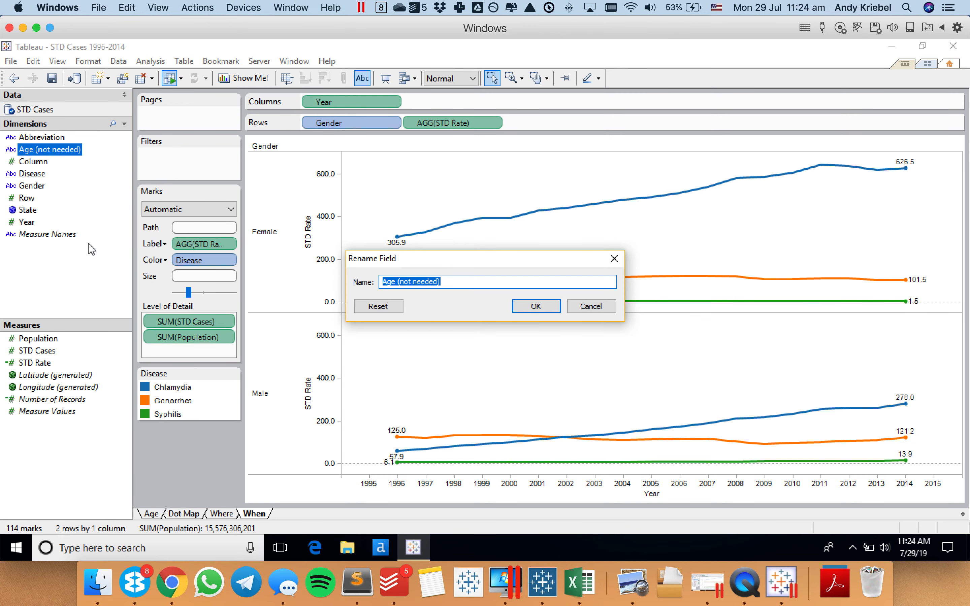
pyautogui.write('Age')
pyautogui.press('Return')
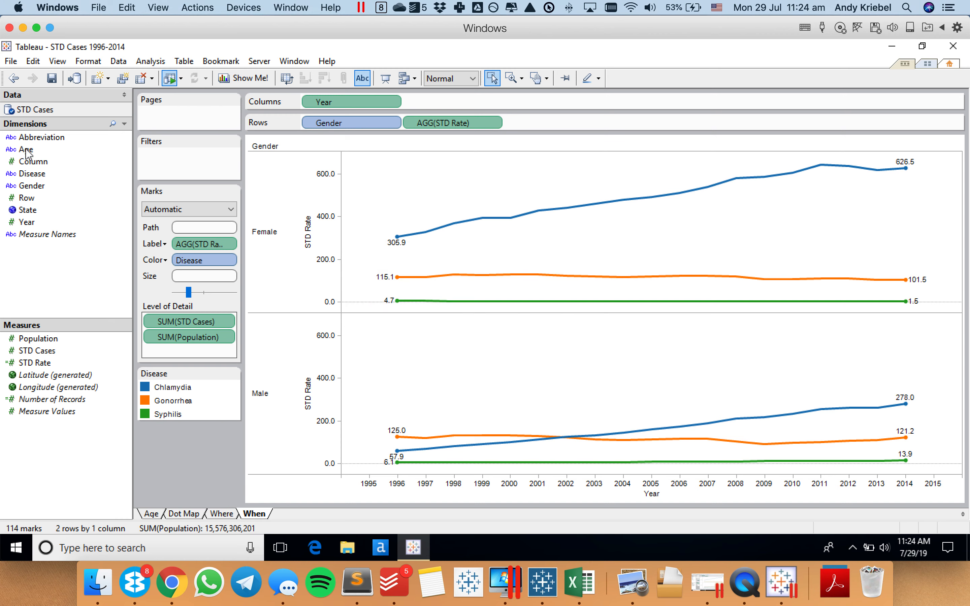
# Split the line chart into columns by Age, placed before Year, and save the workbook.
pyautogui.moveTo(26, 151); pyautogui.dragTo(315, 102)
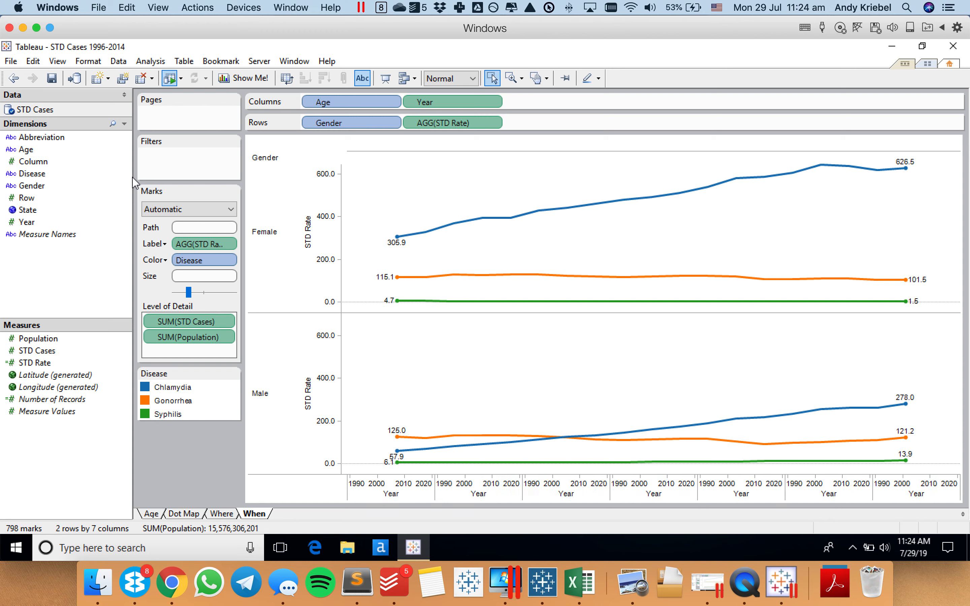
pyautogui.click(52, 79)
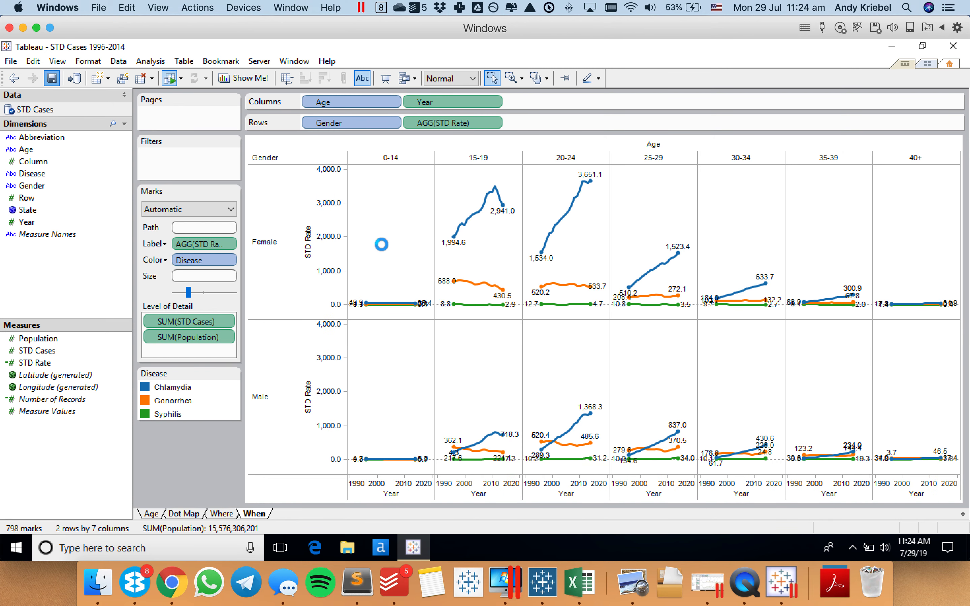
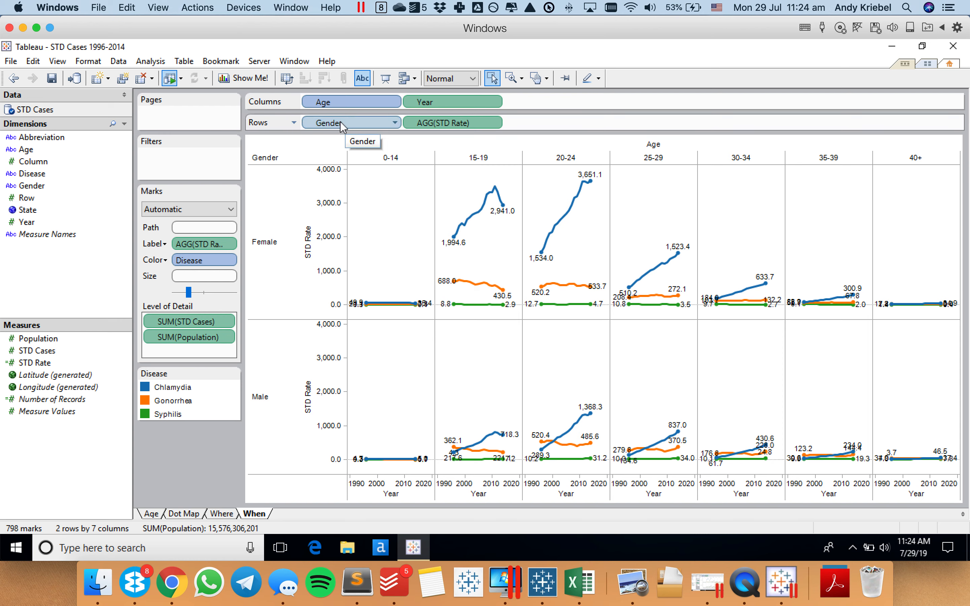
pyautogui.moveTo(340, 126)
pyautogui.mouseDown()
pyautogui.moveTo(79, 264)
pyautogui.moveTo(80, 273)
pyautogui.moveTo(353, 135)
pyautogui.moveTo(329, 124)
pyautogui.mouseUp()
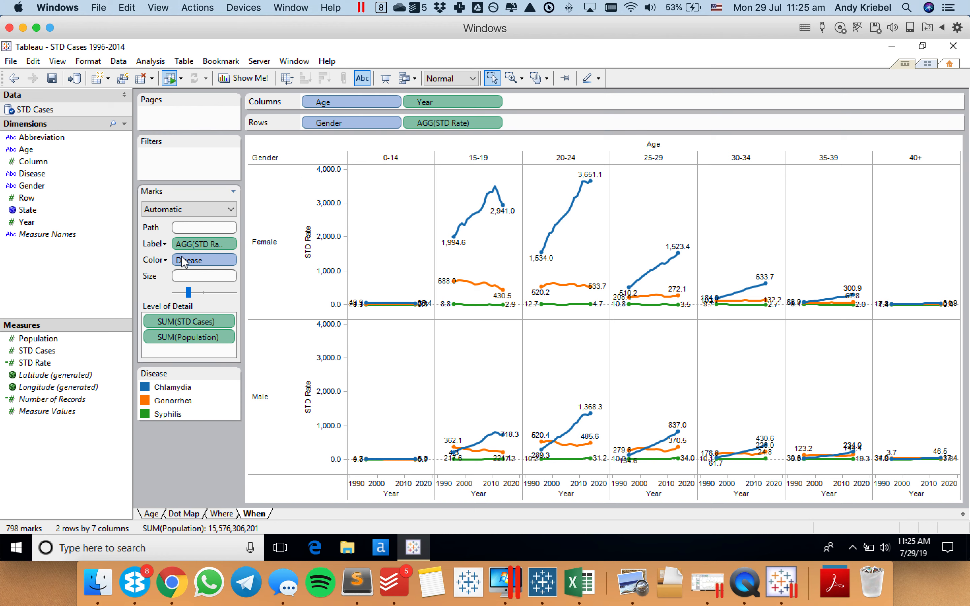
# Turn off the minimum value label so only each line's latest year is labelled.
pyautogui.click(160, 244)
pyautogui.click(158, 214)
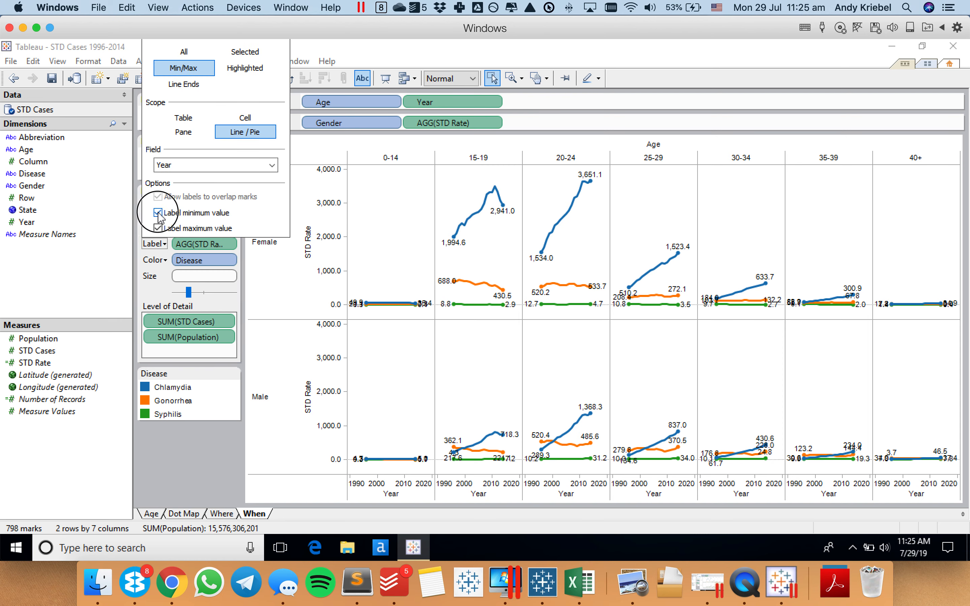
pyautogui.click(381, 233)
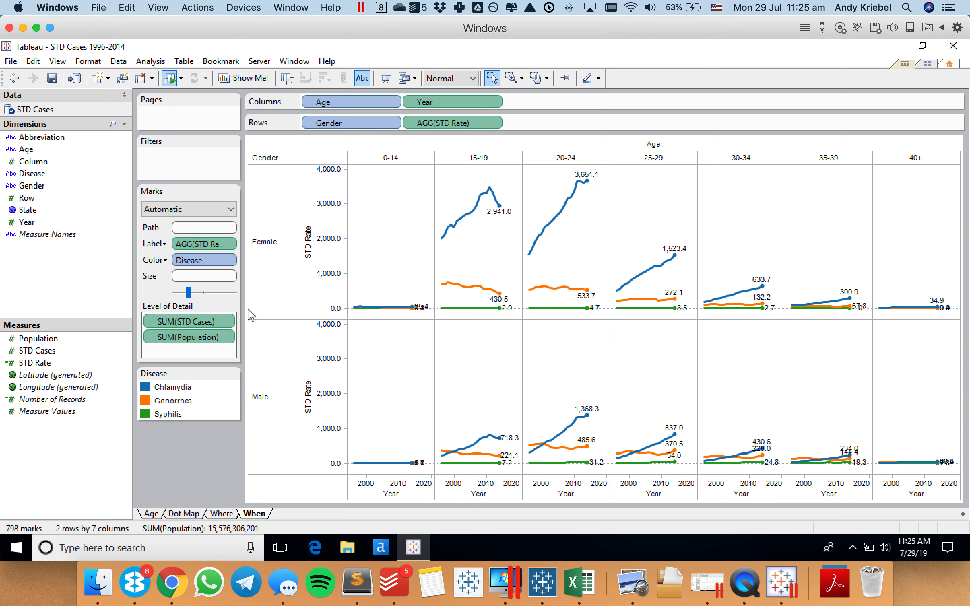
# Create a string list parameter from the Disease field and name it Highlight a Disease.
pyautogui.rightClick(34, 175)
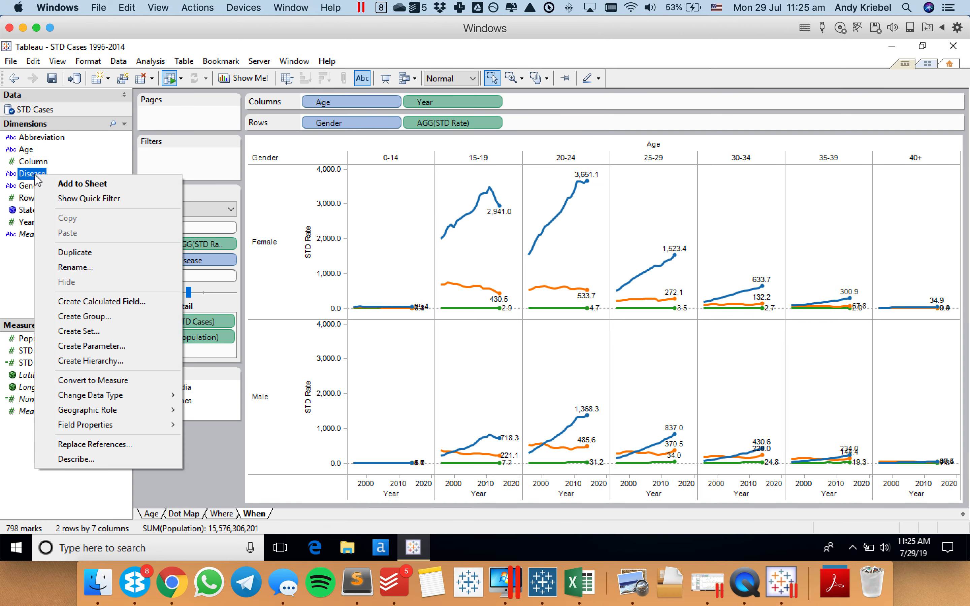
pyautogui.click(121, 346)
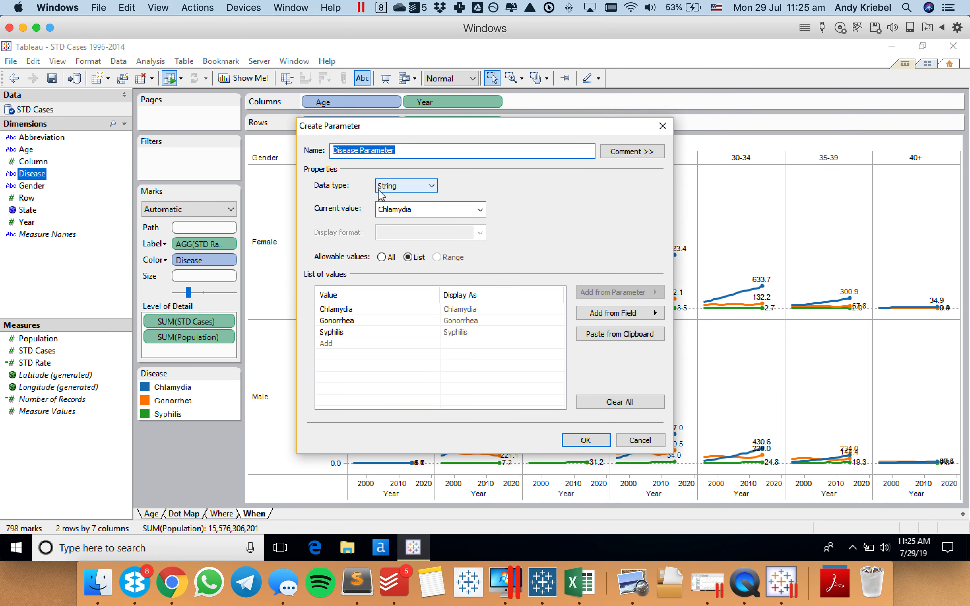
pyautogui.write('Sel')
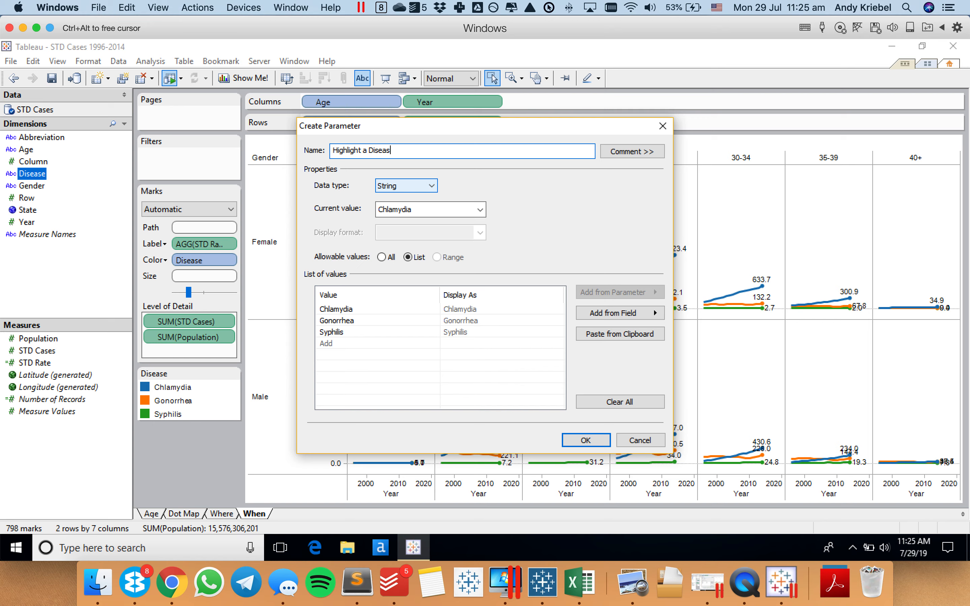
pyautogui.write('e')
pyautogui.click(586, 441)
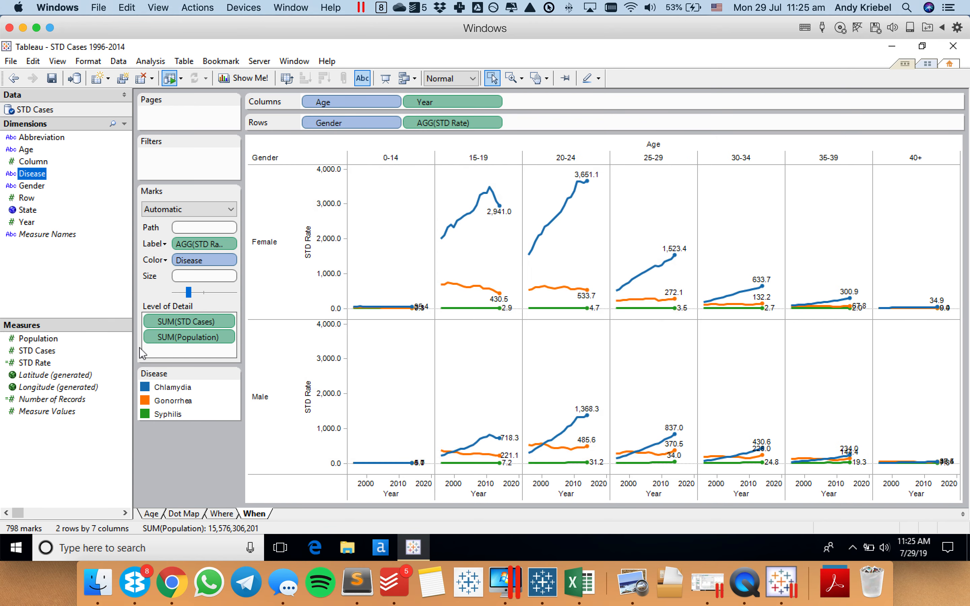
# Create a calculated field named Highlighted Disease with the formula [Disease]=[Highlight a Disease].
pyautogui.rightClick(91, 301)
pyautogui.click(129, 319)
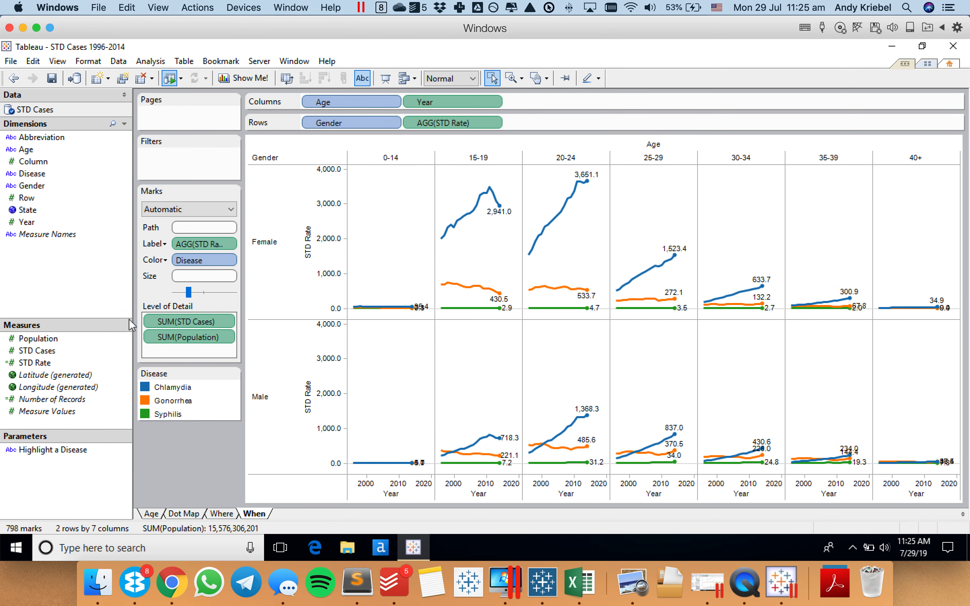
pyautogui.write('Highlighted Disease')
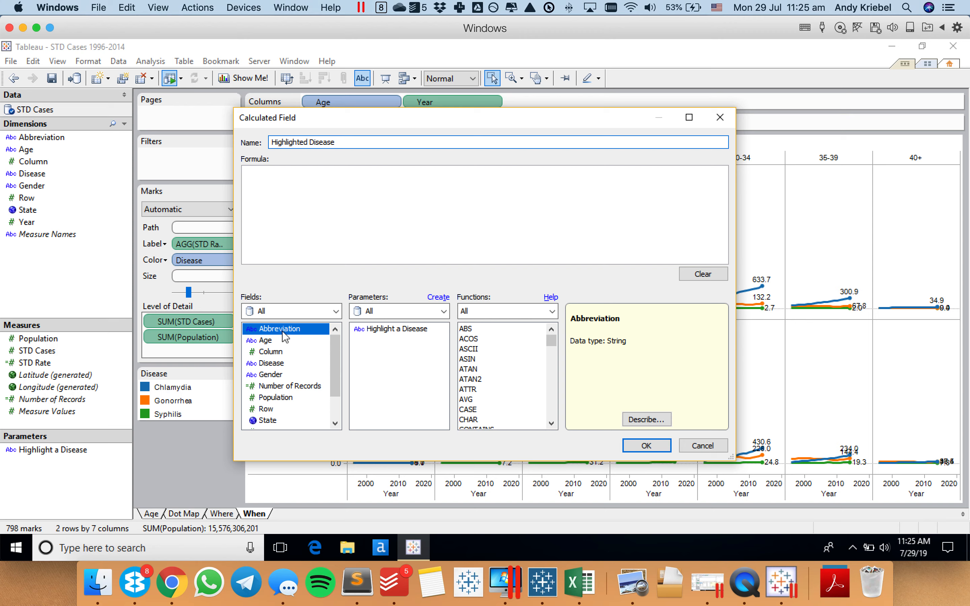
pyautogui.doubleClick(277, 366)
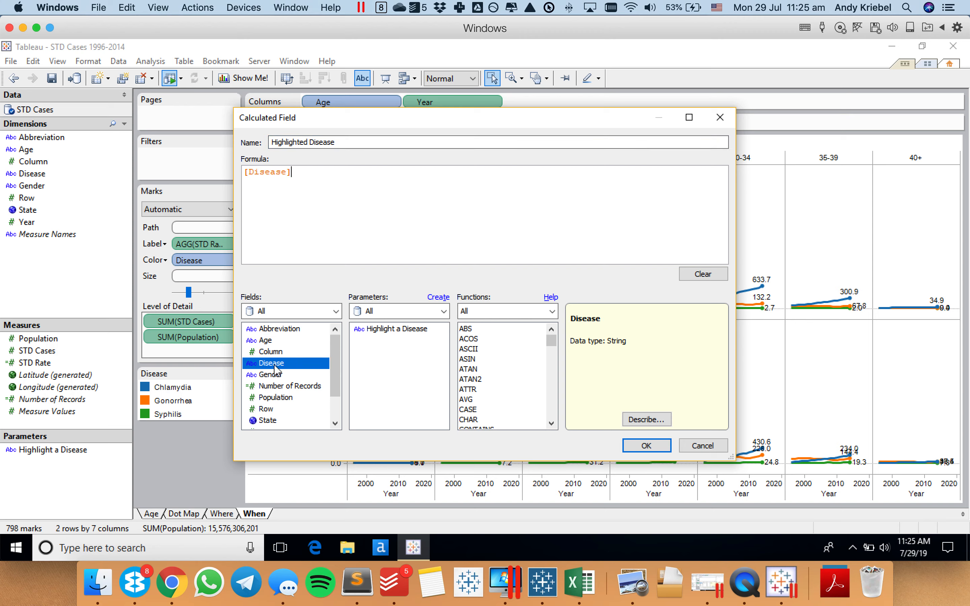
pyautogui.write('=')
pyautogui.doubleClick(375, 330)
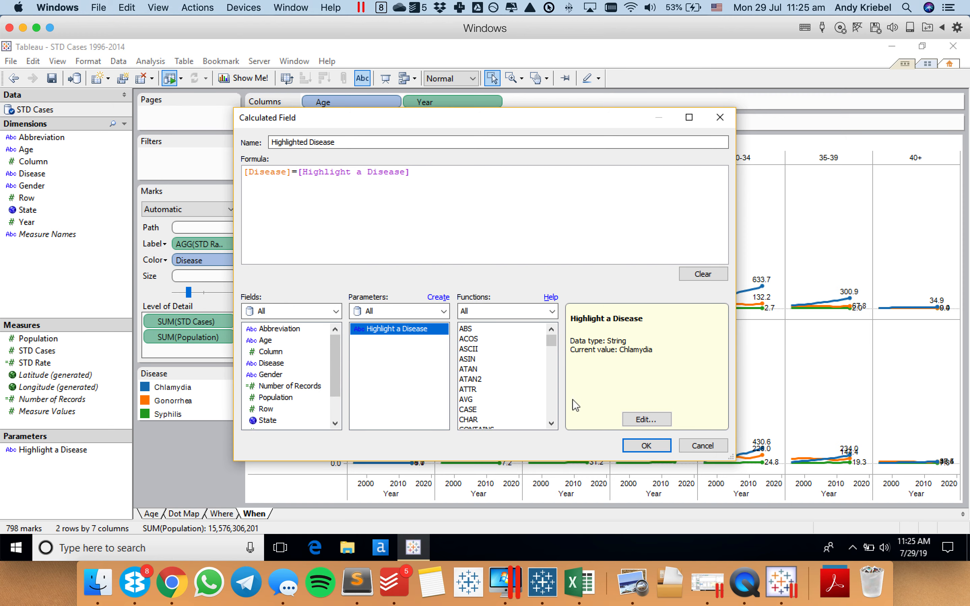
pyautogui.click(646, 444)
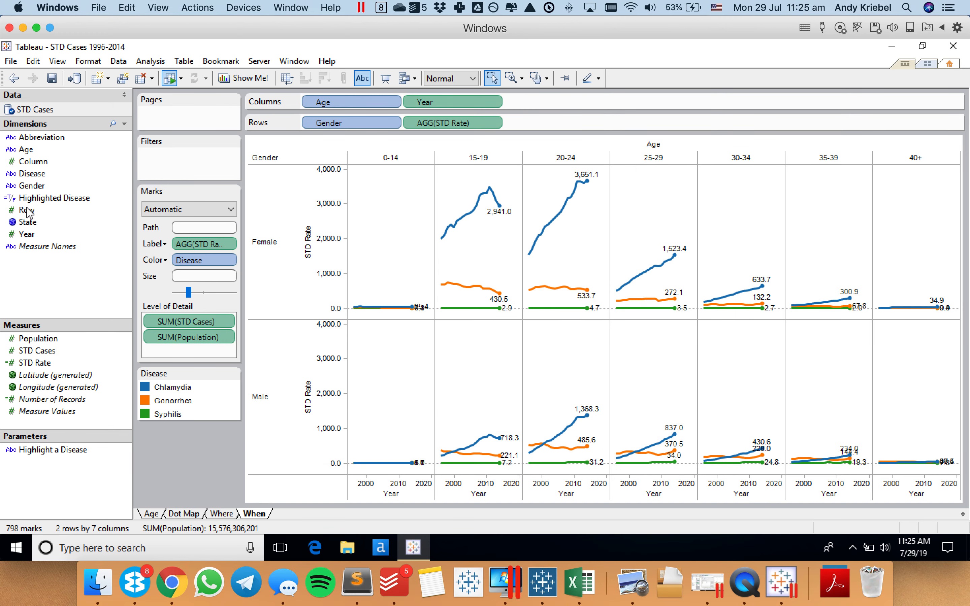
# Move Disease from color to the level of detail and color the lines by Highlighted Disease.
pyautogui.moveTo(200, 261); pyautogui.dragTo(177, 344)
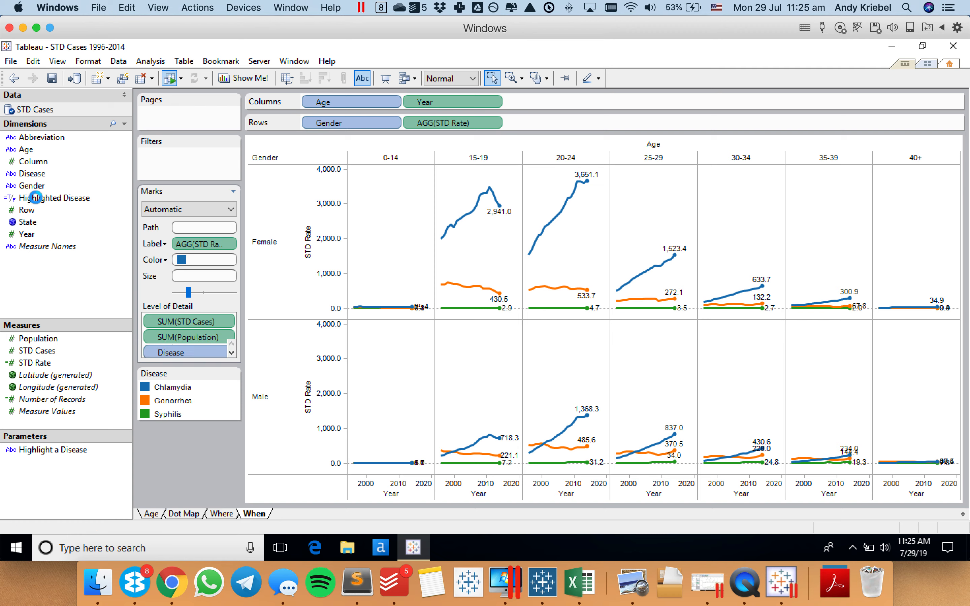
pyautogui.moveTo(35, 197); pyautogui.dragTo(211, 261)
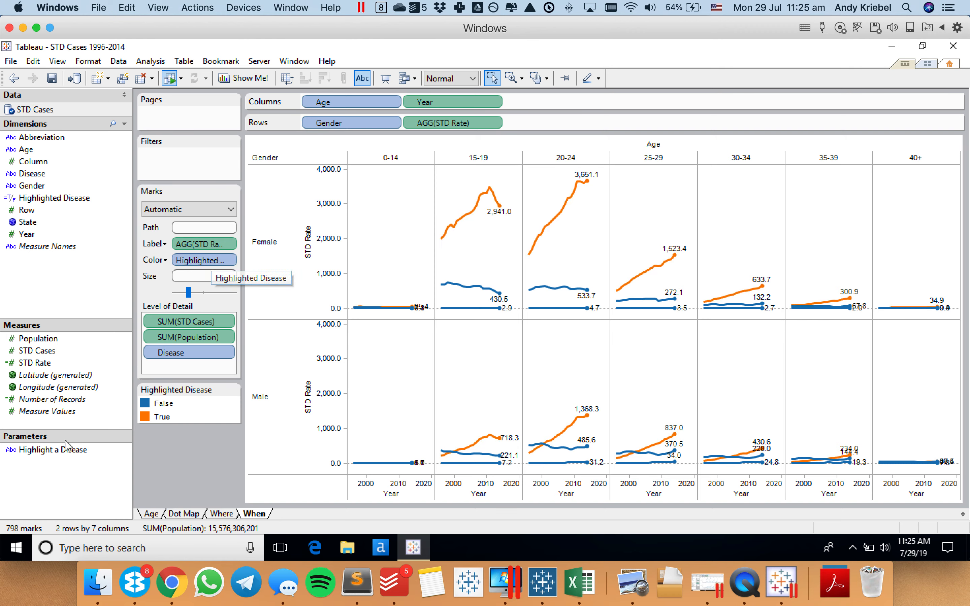
# Show the control for the Highlight a Disease parameter, switch it to Gonorrhea, and set it to Syphilis.
pyautogui.click(66, 452)
pyautogui.rightClick(66, 452)
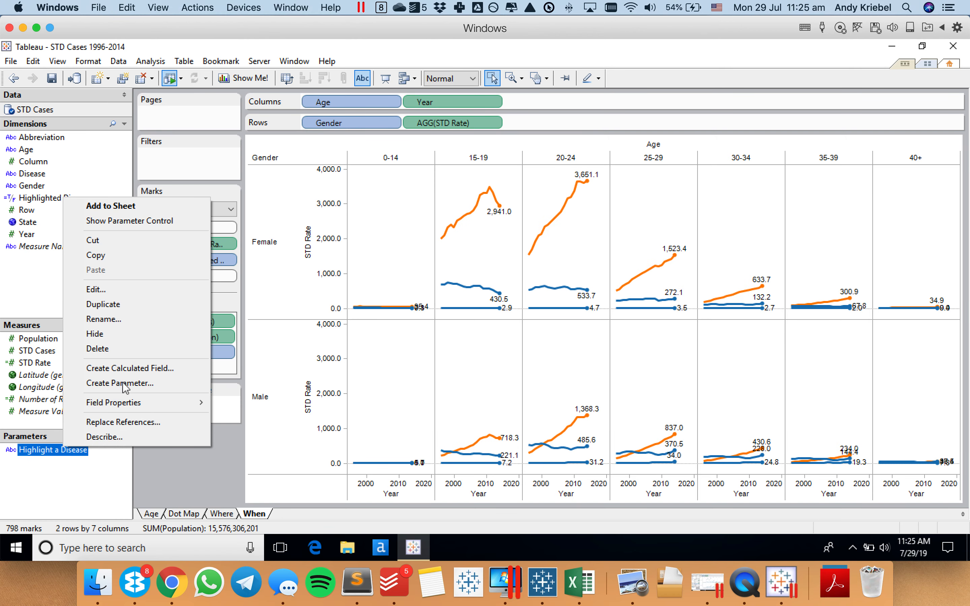
pyautogui.click(129, 221)
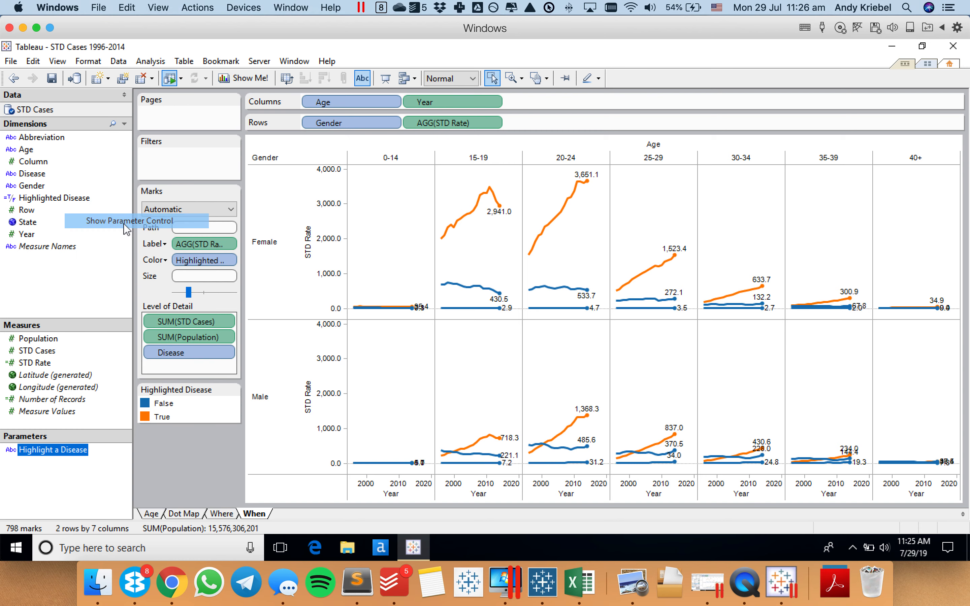
pyautogui.click(885, 156)
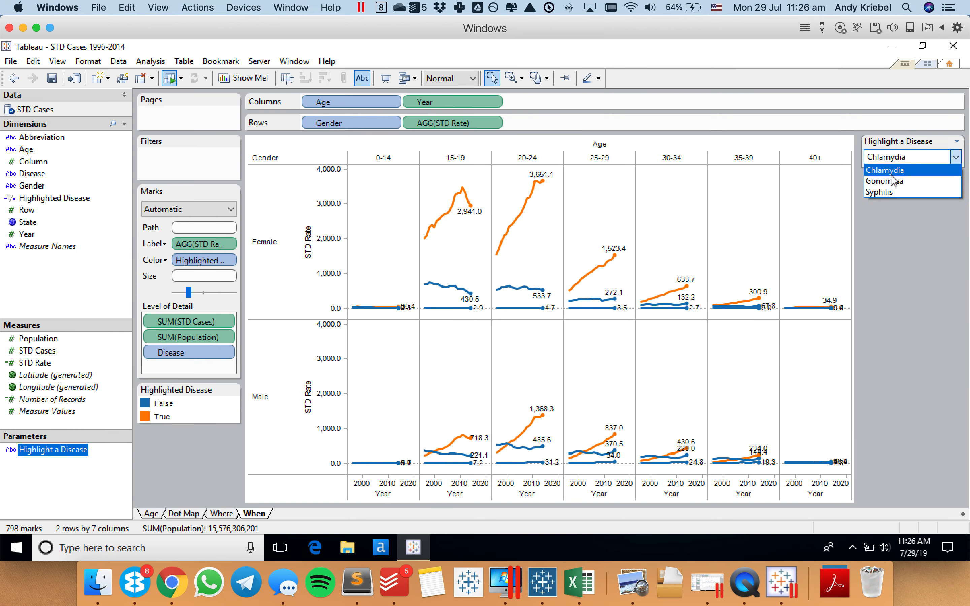
pyautogui.click(891, 183)
pyautogui.click(883, 156)
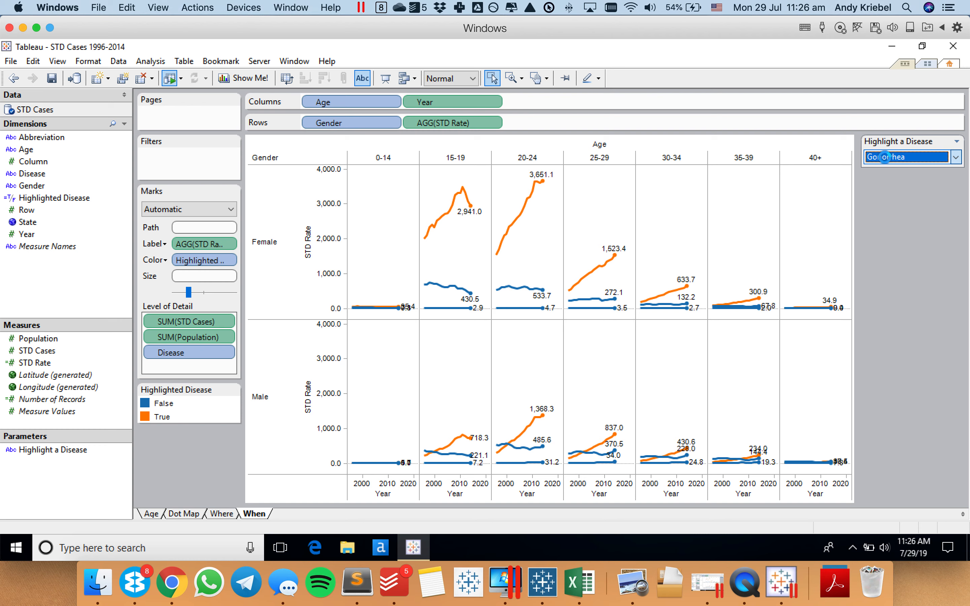
pyautogui.click(885, 158)
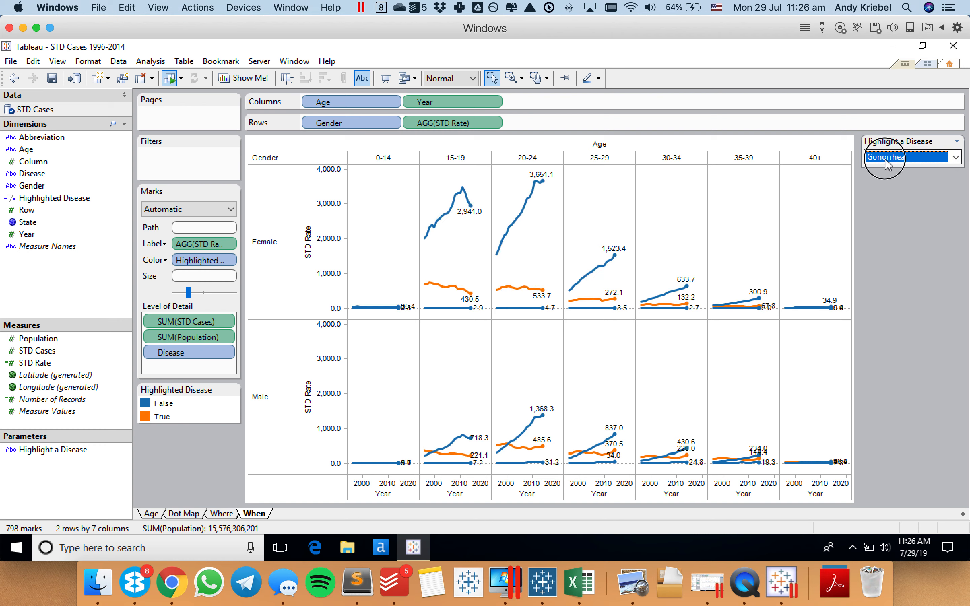
pyautogui.click(887, 191)
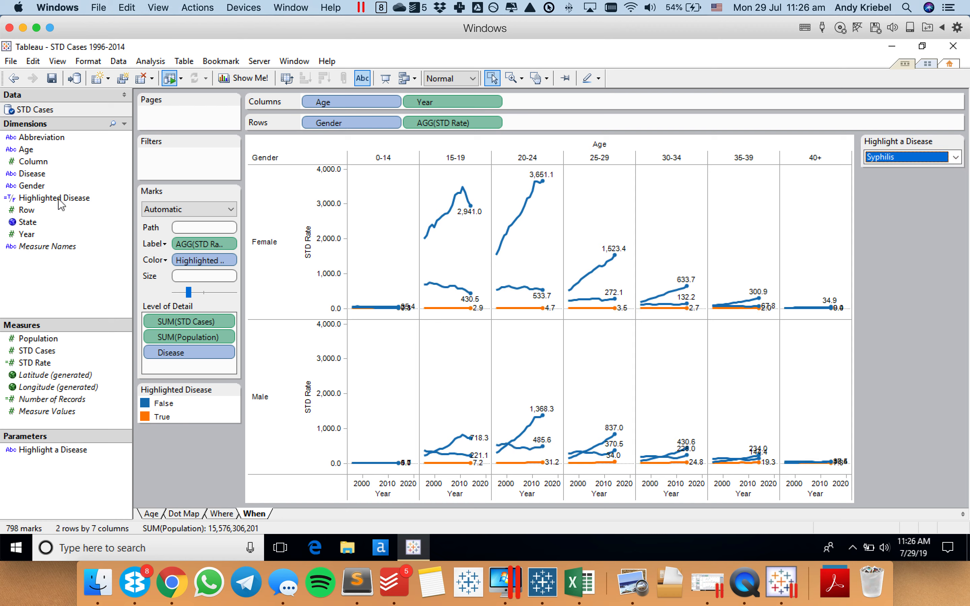
# Set the default sort of the Highlighted Disease field to descending and save the workbook.
pyautogui.rightClick(59, 198)
pyautogui.moveTo(189, 450)
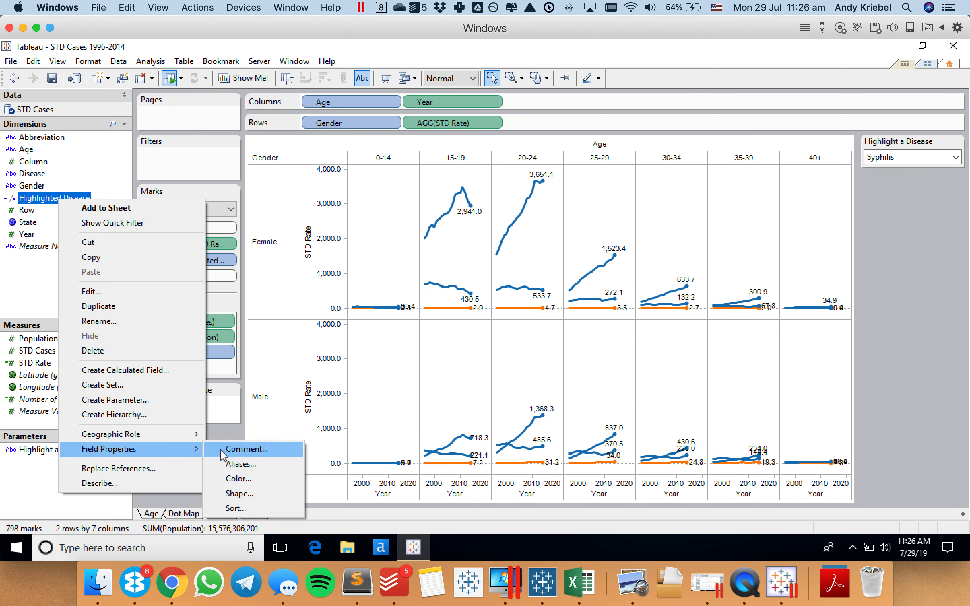
pyautogui.click(243, 507)
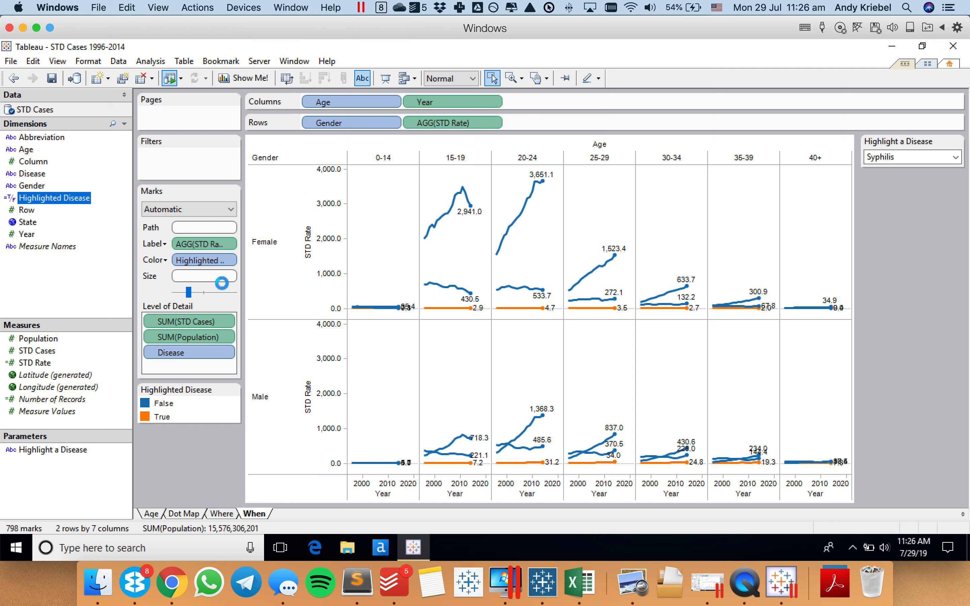
pyautogui.click(394, 217)
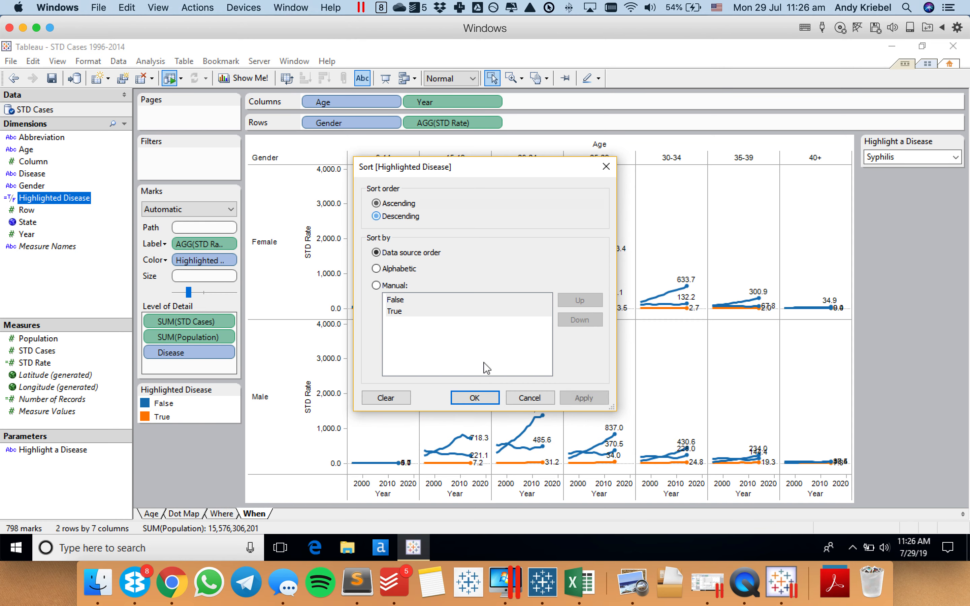
pyautogui.press('Return')
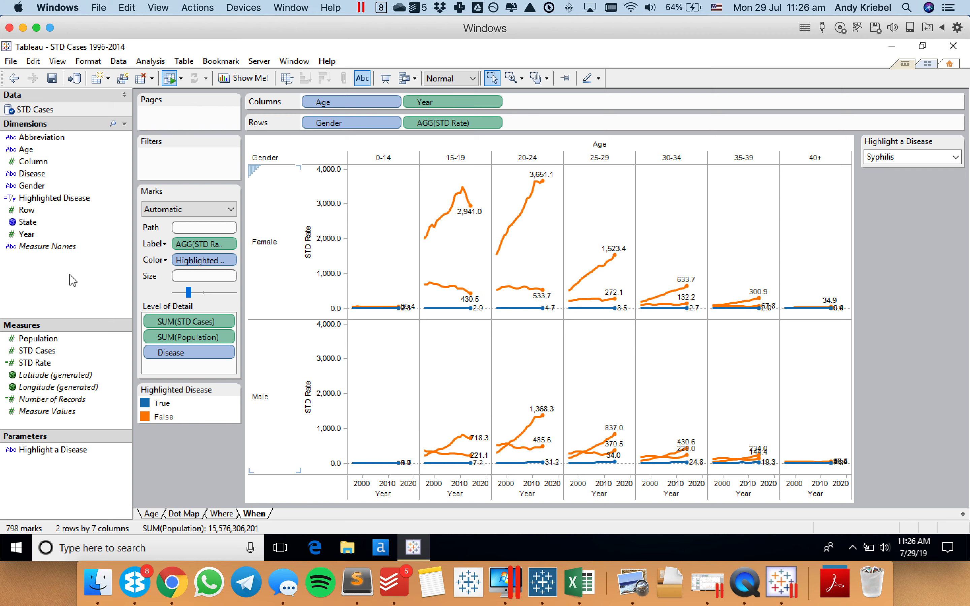
pyautogui.rightClick(52, 198)
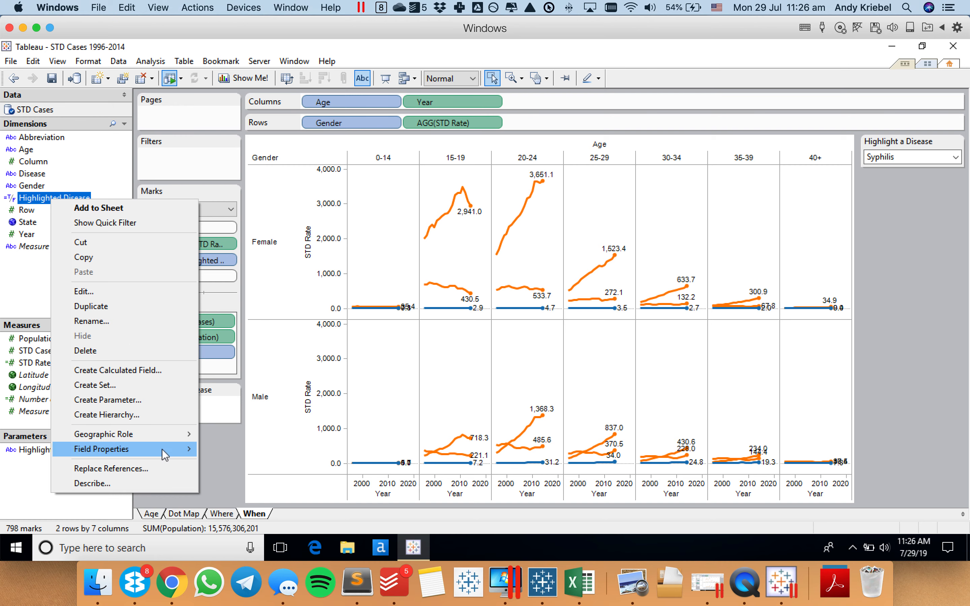
pyautogui.moveTo(162, 448)
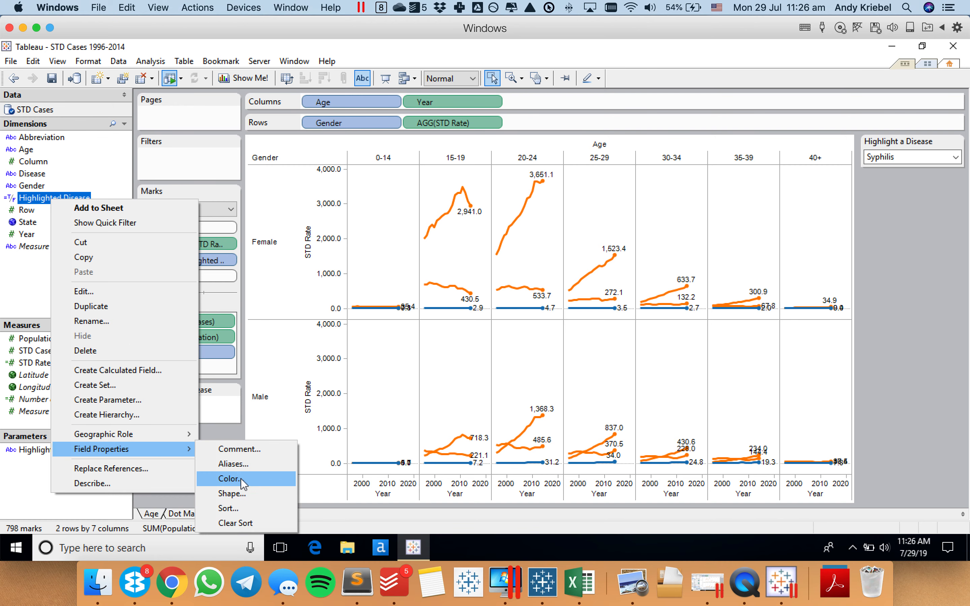
pyautogui.click(9, 292)
pyautogui.click(53, 77)
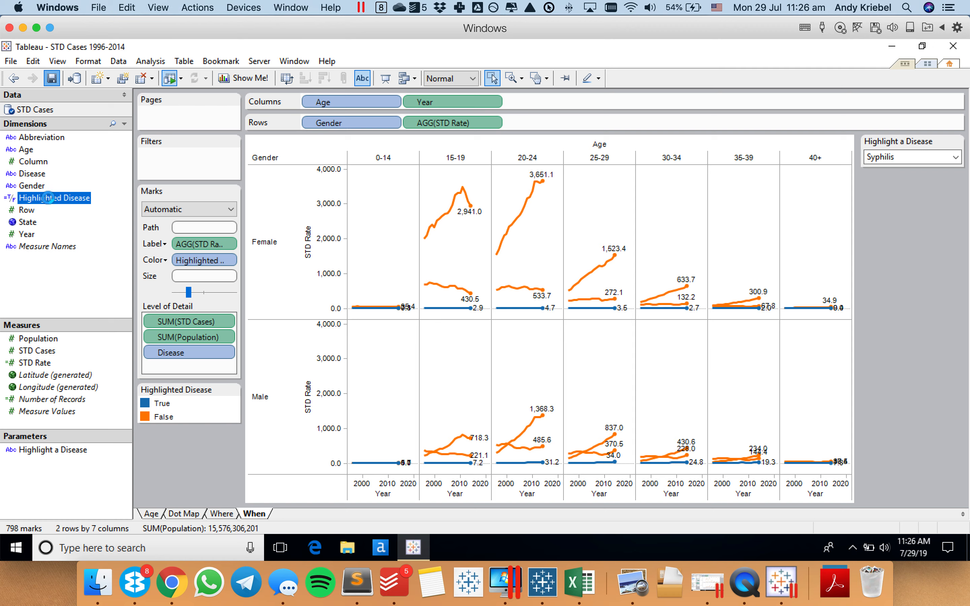
# Set the default colors of Highlighted Disease to red for True and the lightest gray of the Gray 5 palette for False.
pyautogui.rightClick(48, 198)
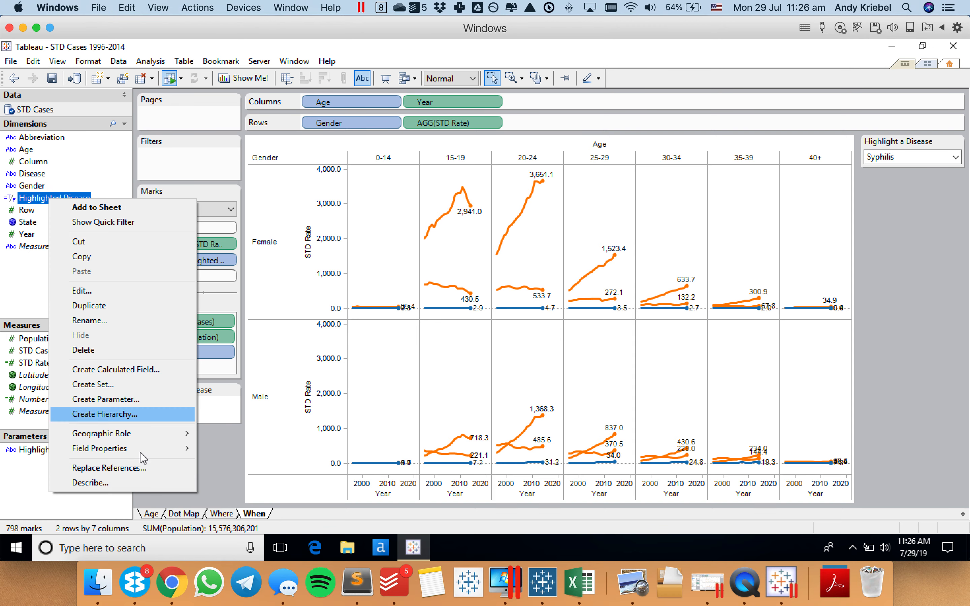
pyautogui.moveTo(151, 449)
pyautogui.click(230, 478)
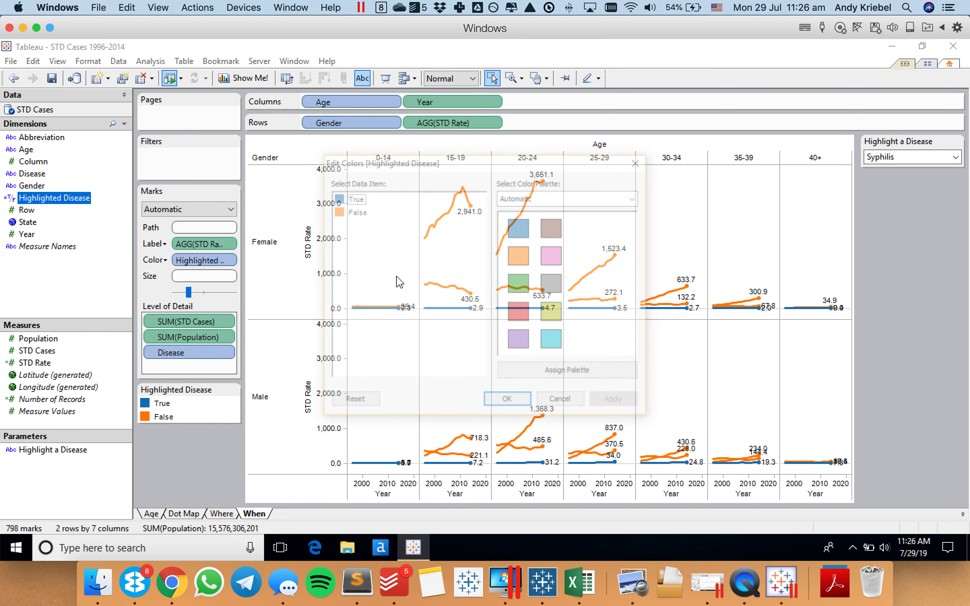
pyautogui.click(337, 198)
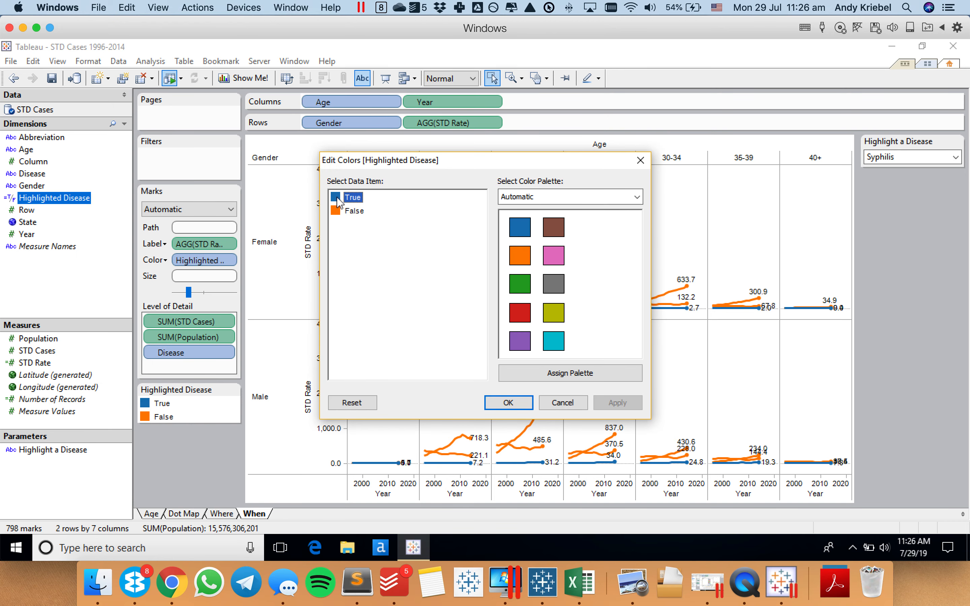
pyautogui.click(517, 314)
pyautogui.click(520, 197)
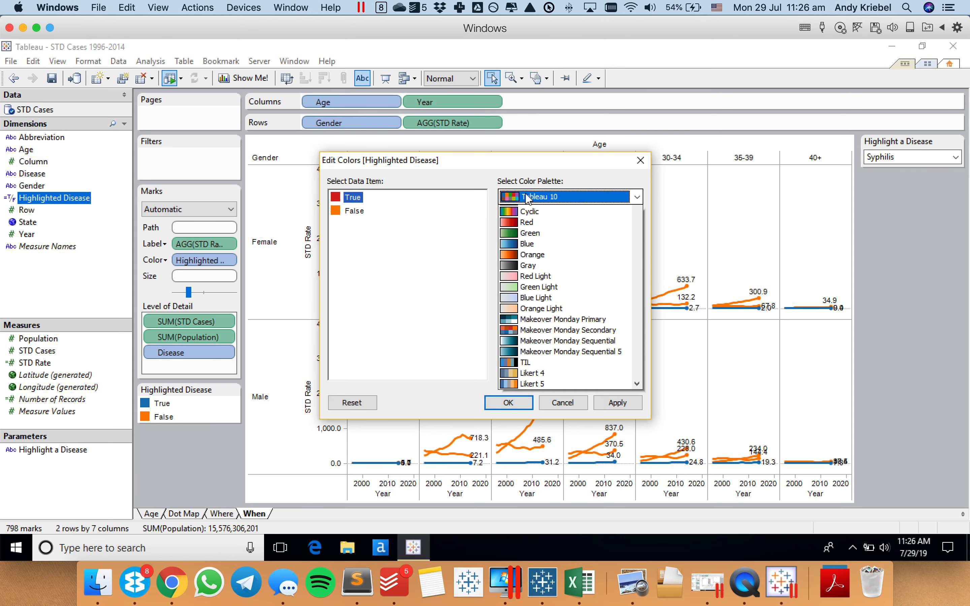
pyautogui.click(533, 254)
pyautogui.click(354, 210)
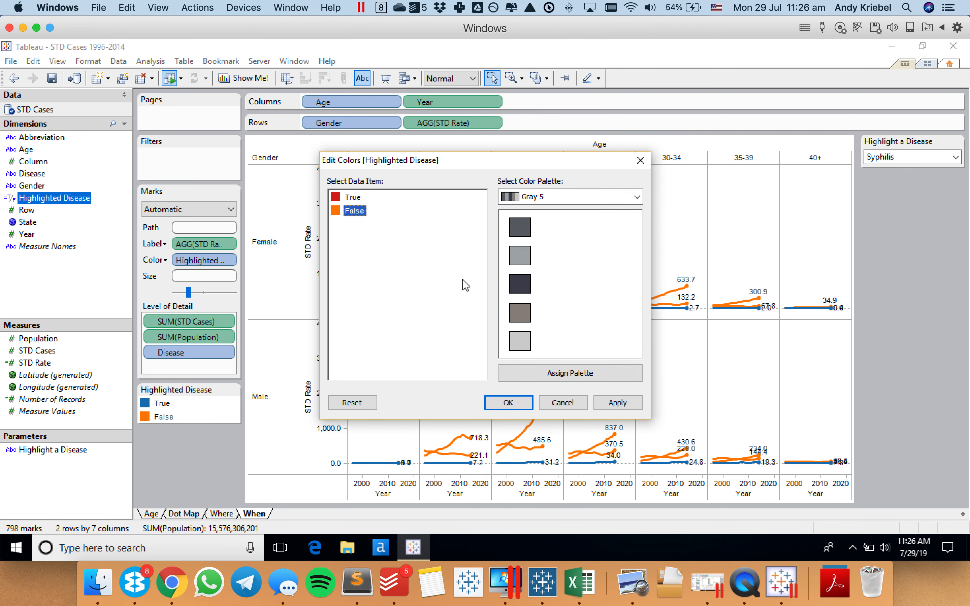
pyautogui.click(524, 341)
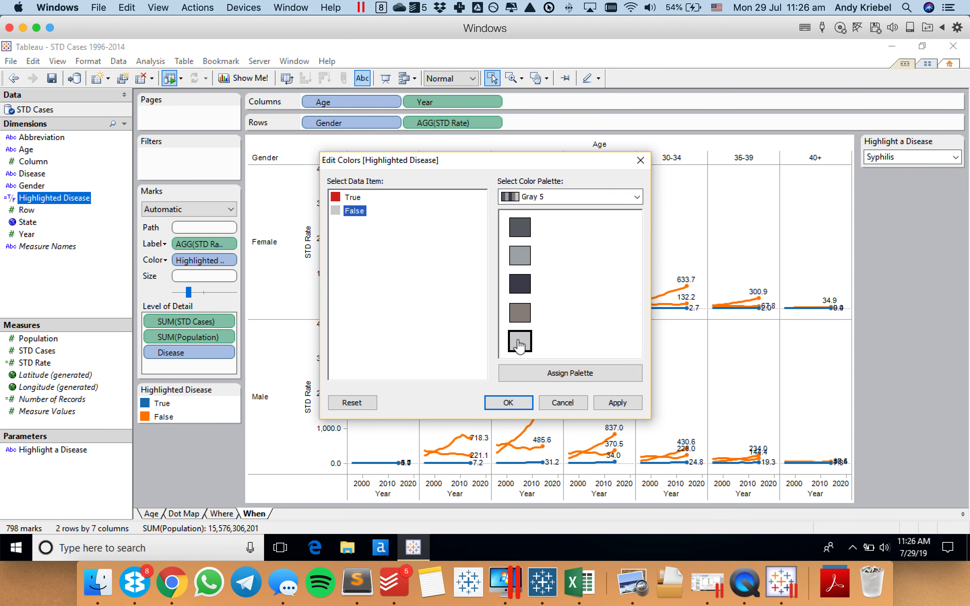
pyautogui.click(514, 409)
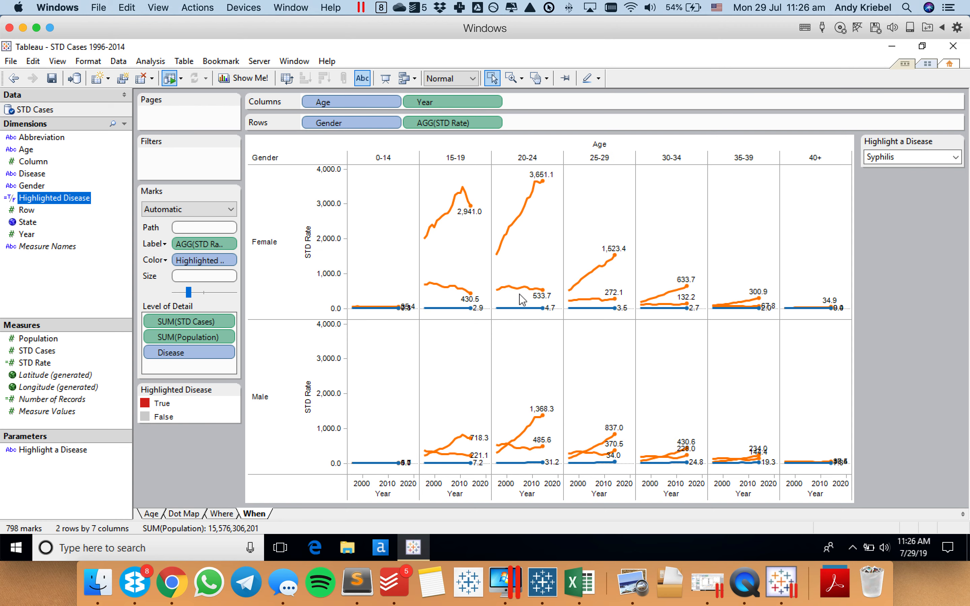
# Add a table calculation to STD Rate on Rows showing the percent difference along Year from the first value.
pyautogui.click(496, 124)
pyautogui.click(481, 252)
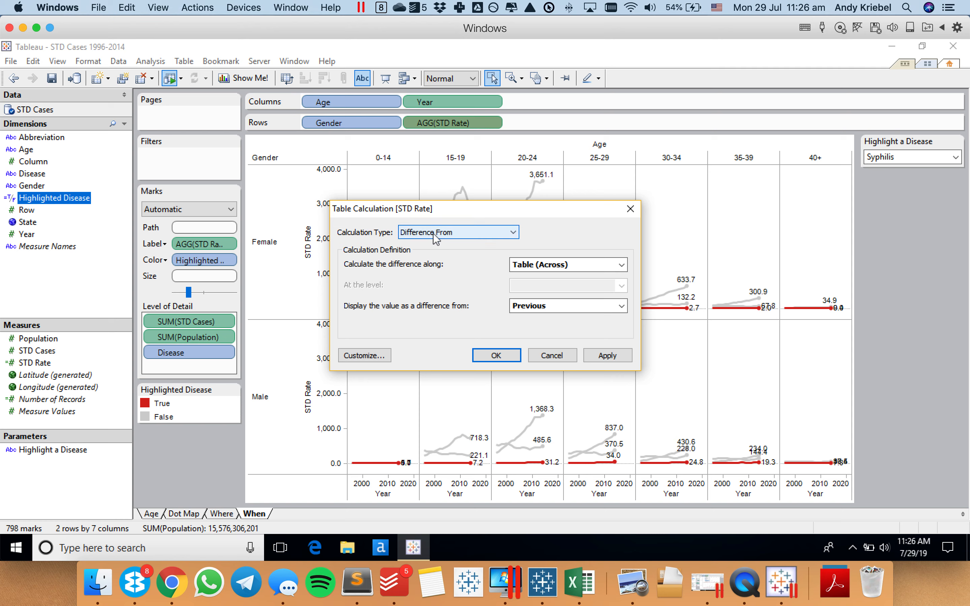
pyautogui.click(445, 238)
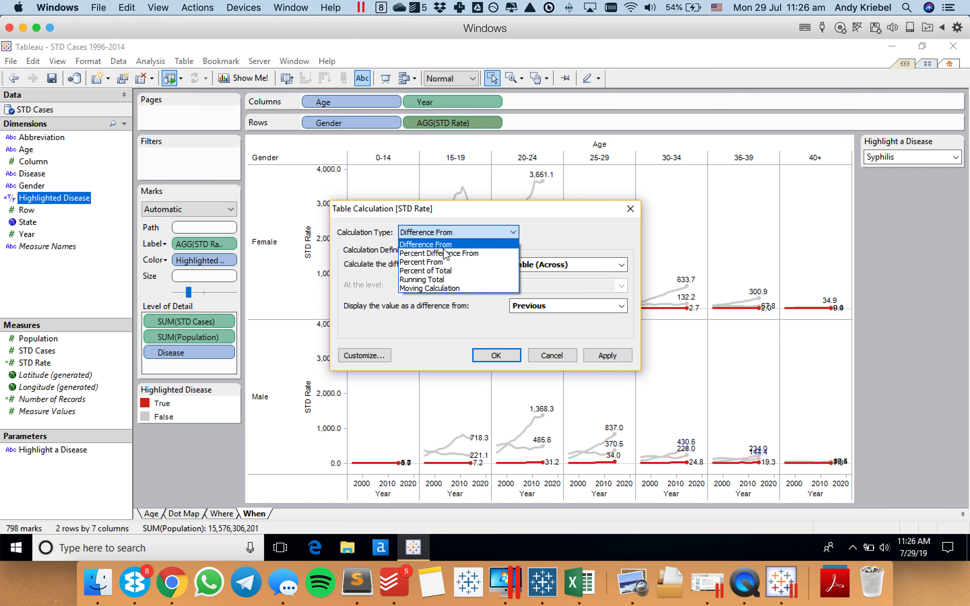
pyautogui.click(445, 253)
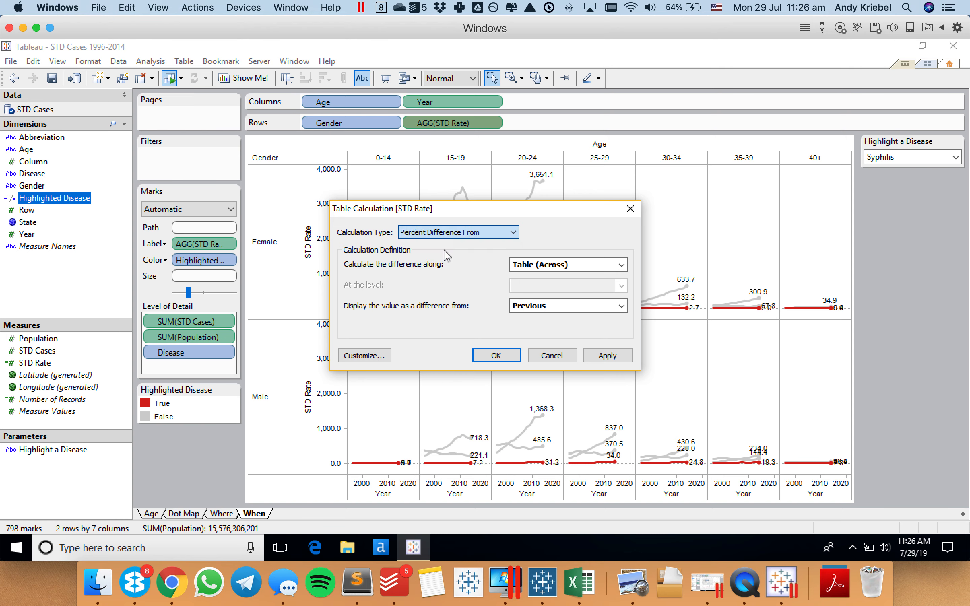
pyautogui.click(561, 265)
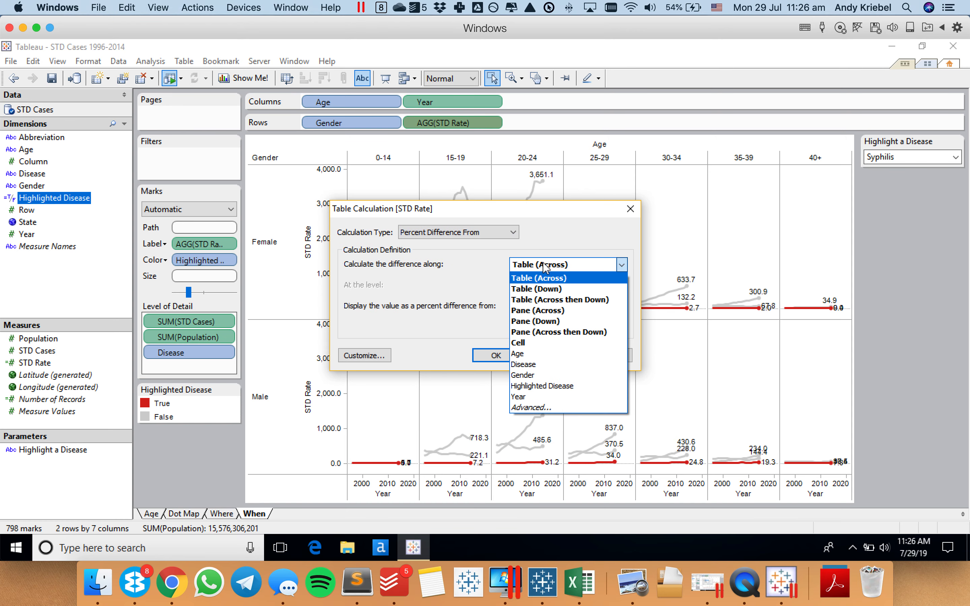
pyautogui.click(547, 397)
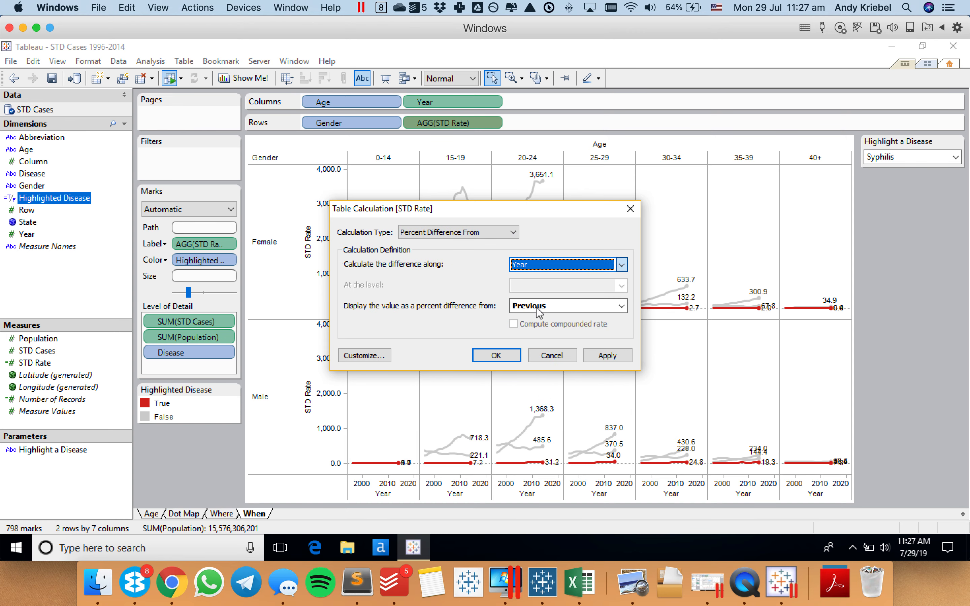
pyautogui.click(538, 309)
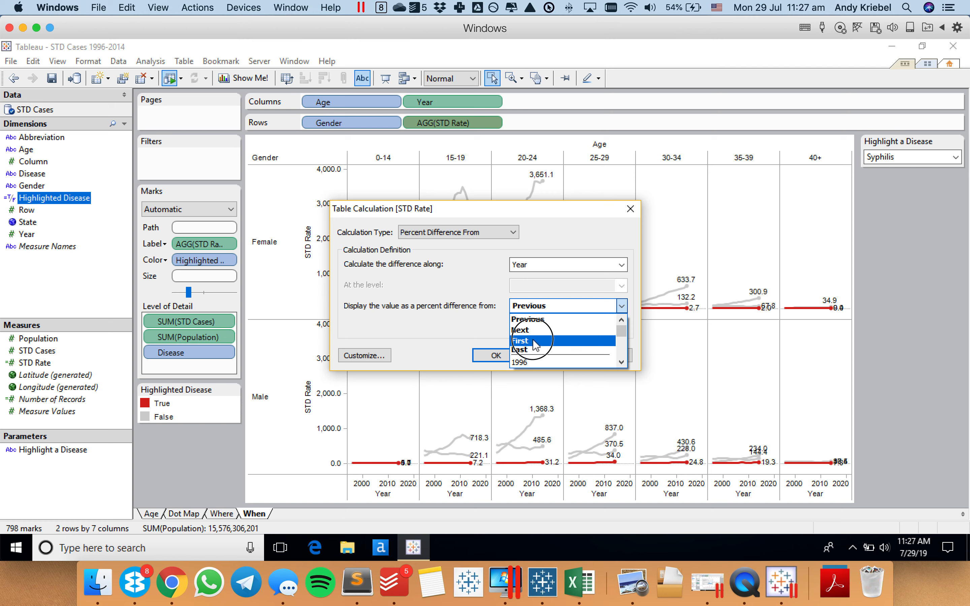
pyautogui.click(535, 340)
pyautogui.click(497, 356)
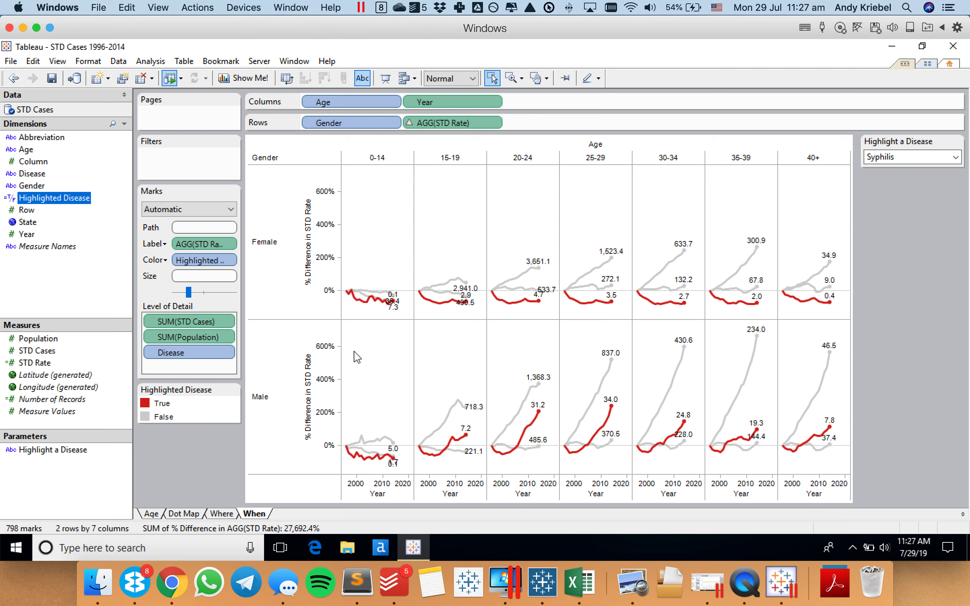
pyautogui.click(266, 356)
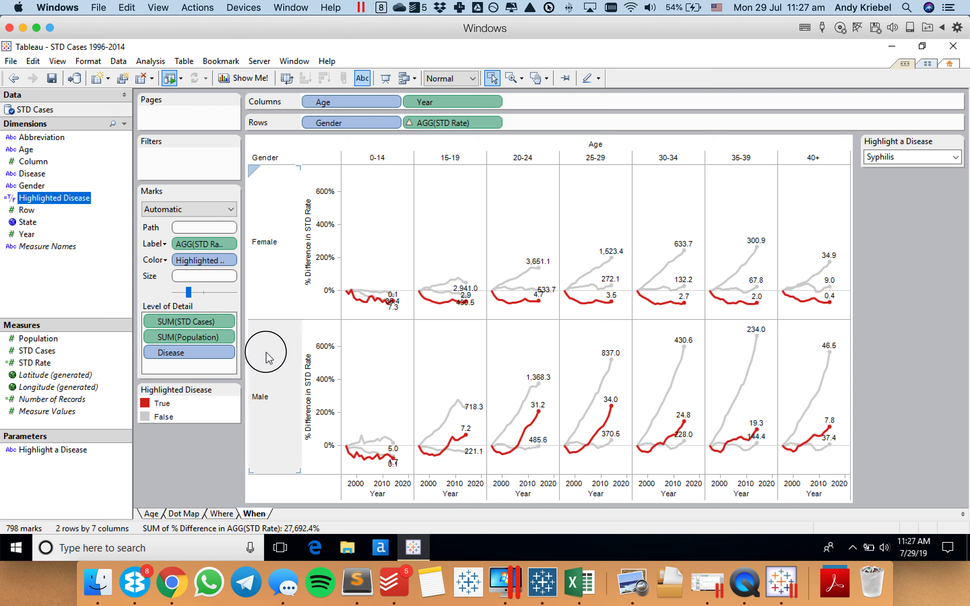
# Place Male above Female in the Gender rows and hide the Age field label above the columns.
pyautogui.moveTo(383, 205); pyautogui.dragTo(383, 206)
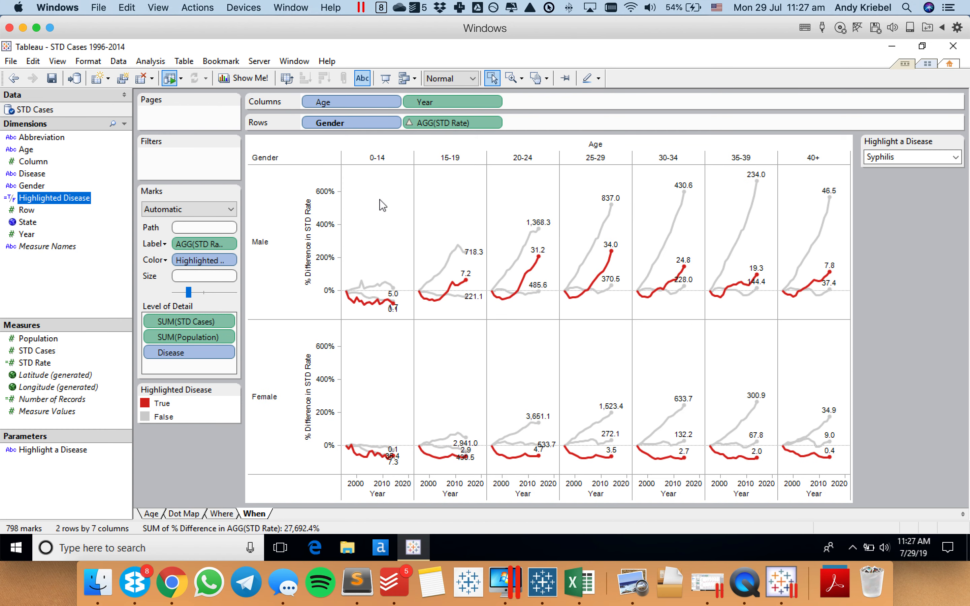
pyautogui.rightClick(602, 146)
pyautogui.click(626, 169)
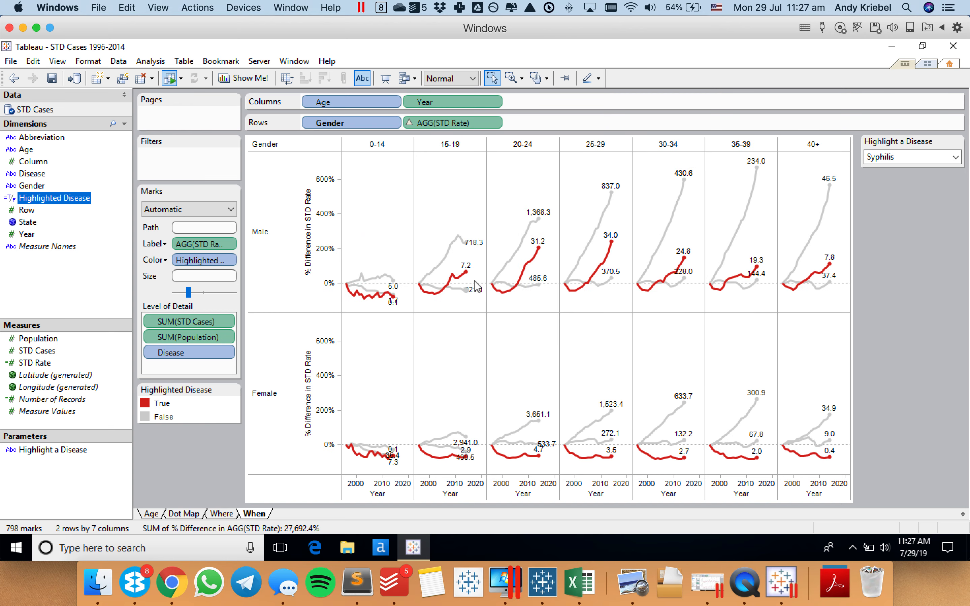
# Create a calculated field named Rate for Highlighted with the formula SUM(IF [Highlight a Disease] THEN [STD Cases] END).
pyautogui.rightClick(64, 292)
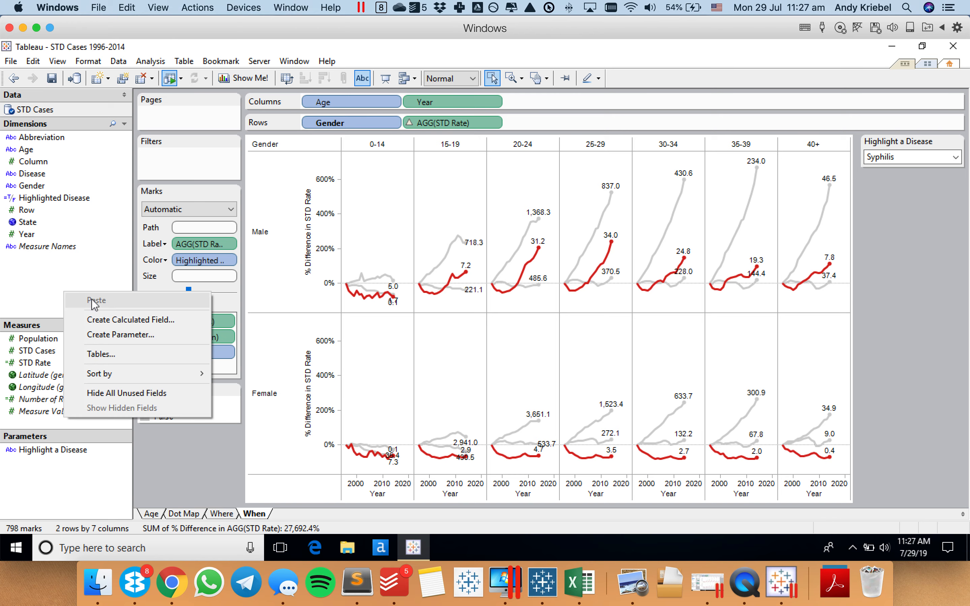
pyautogui.click(98, 320)
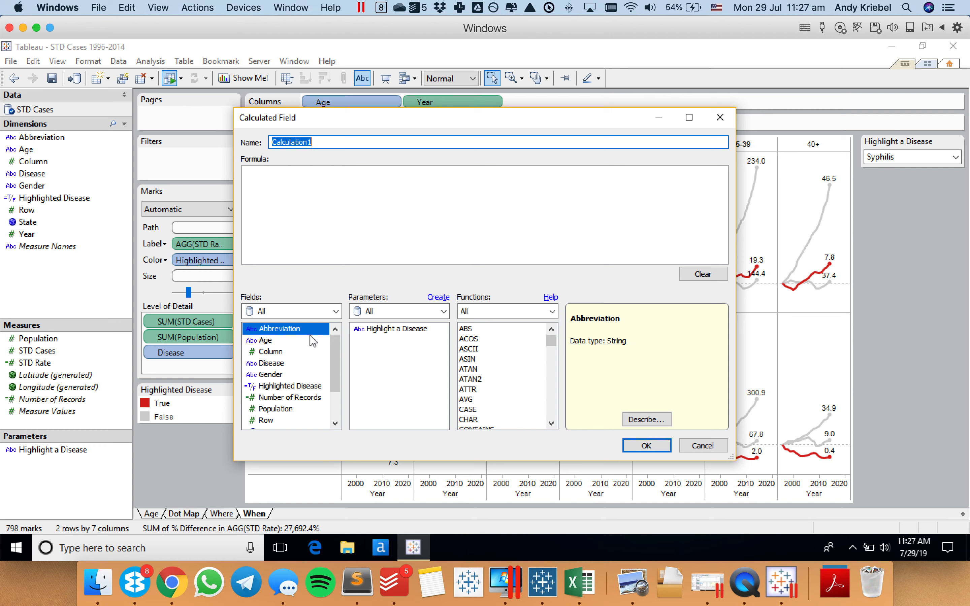
pyautogui.write('Rate for Highlighted')
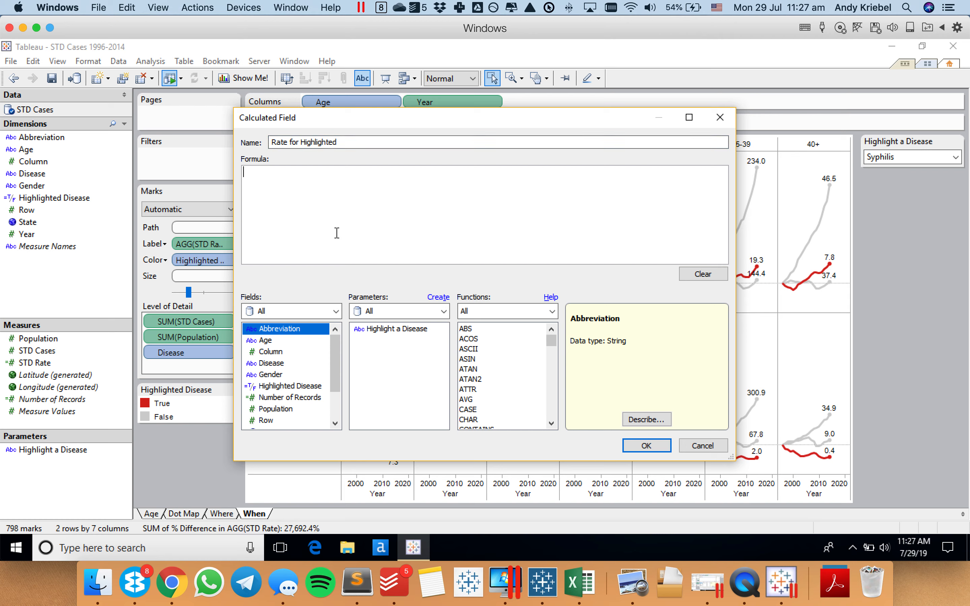
pyautogui.doubleClick(380, 328)
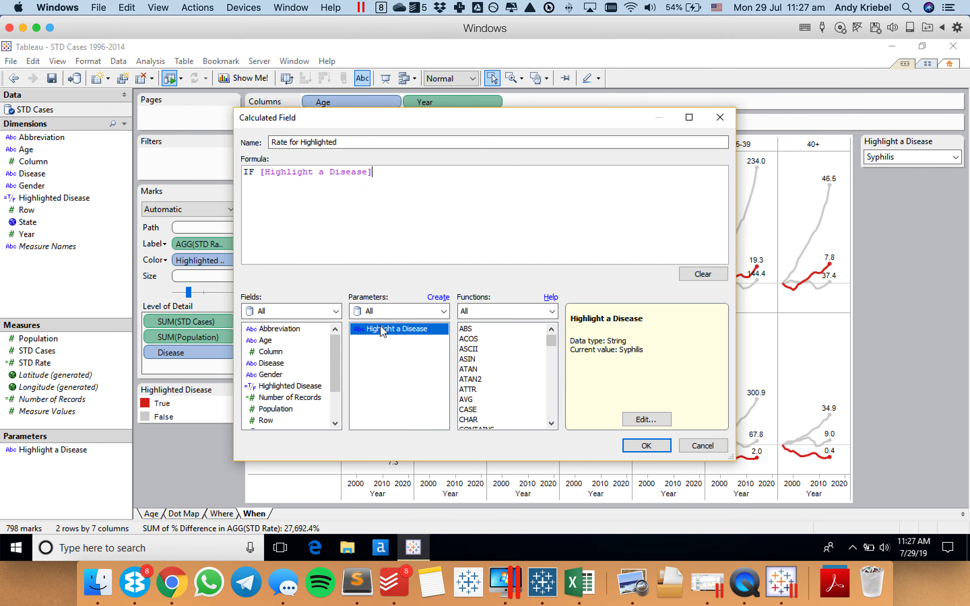
pyautogui.write('THEN')
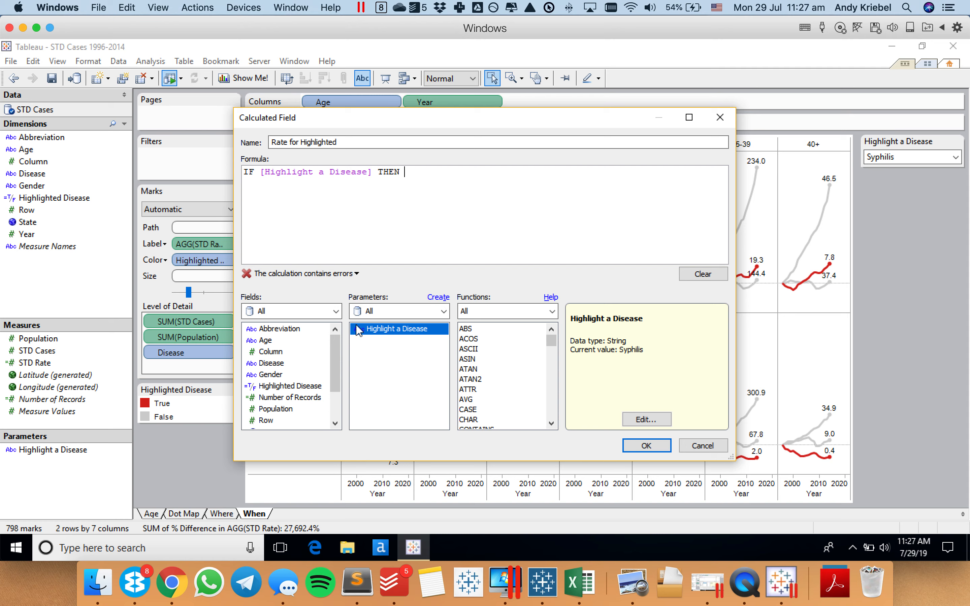
pyautogui.moveTo(335, 357); pyautogui.dragTo(336, 384)
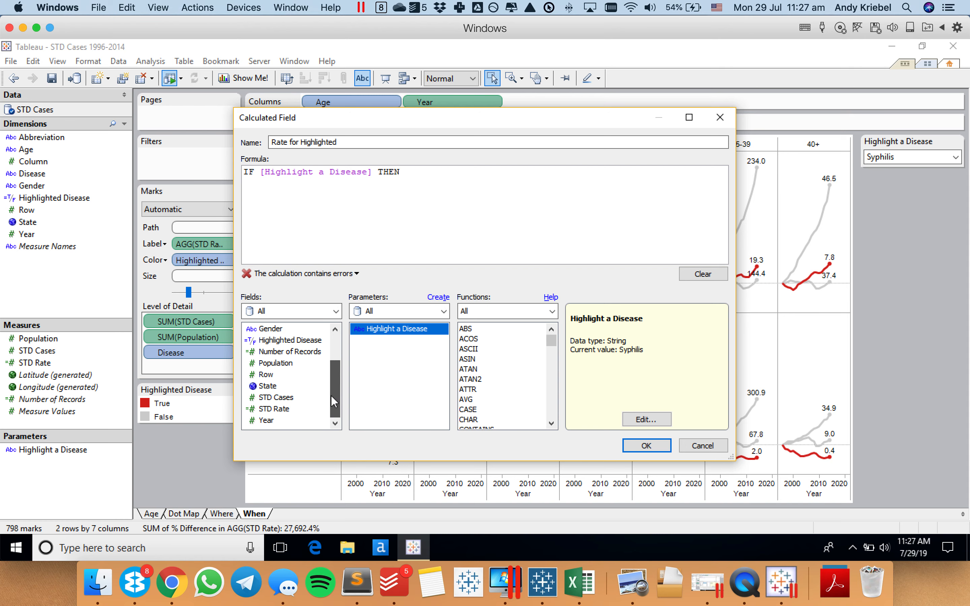
pyautogui.doubleClick(279, 399)
pyautogui.write('END')
pyautogui.press('Return')
pyautogui.write('SUM(')
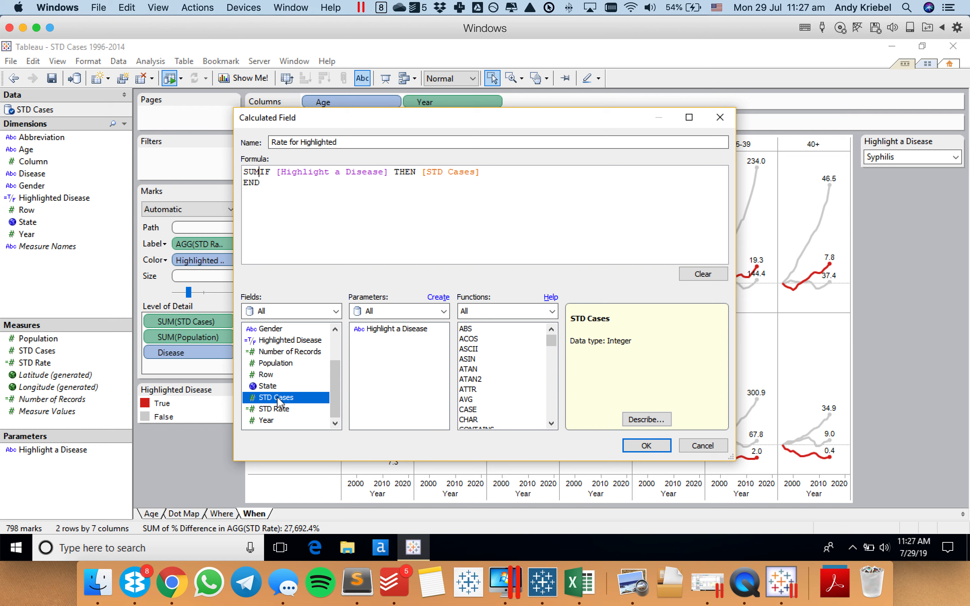
pyautogui.write(')')
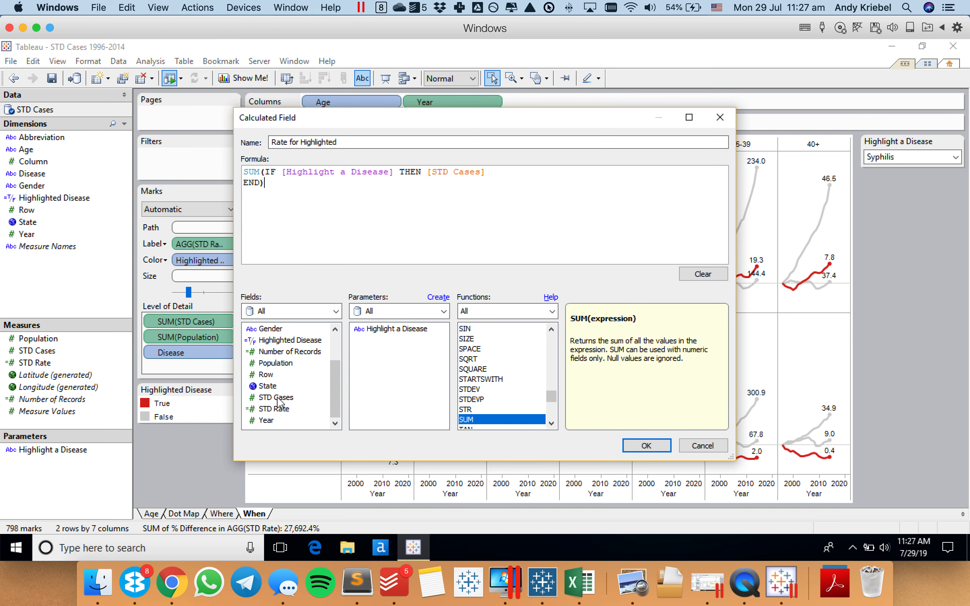
# Extend the formula to divide the summed cases by (SUM([Population])/100000).
pyautogui.write('/')
pyautogui.press('Return')
pyautogui.write('SUM(')
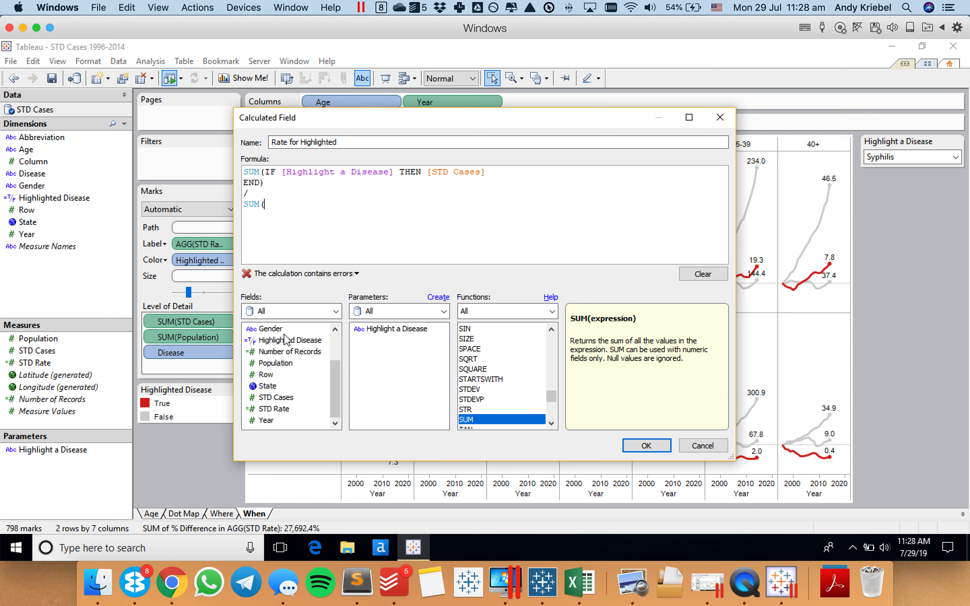
pyautogui.press('Return')
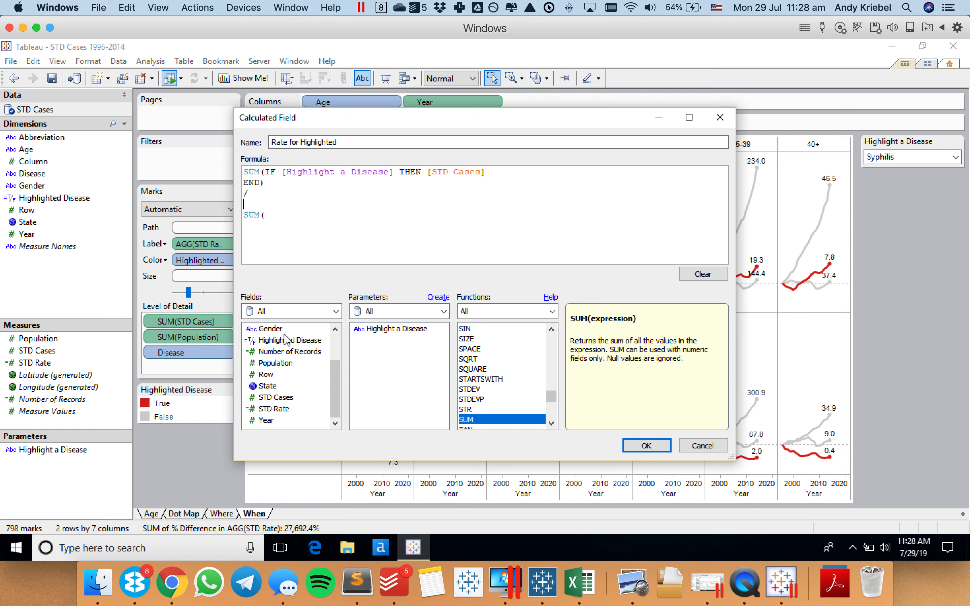
pyautogui.press('Return')
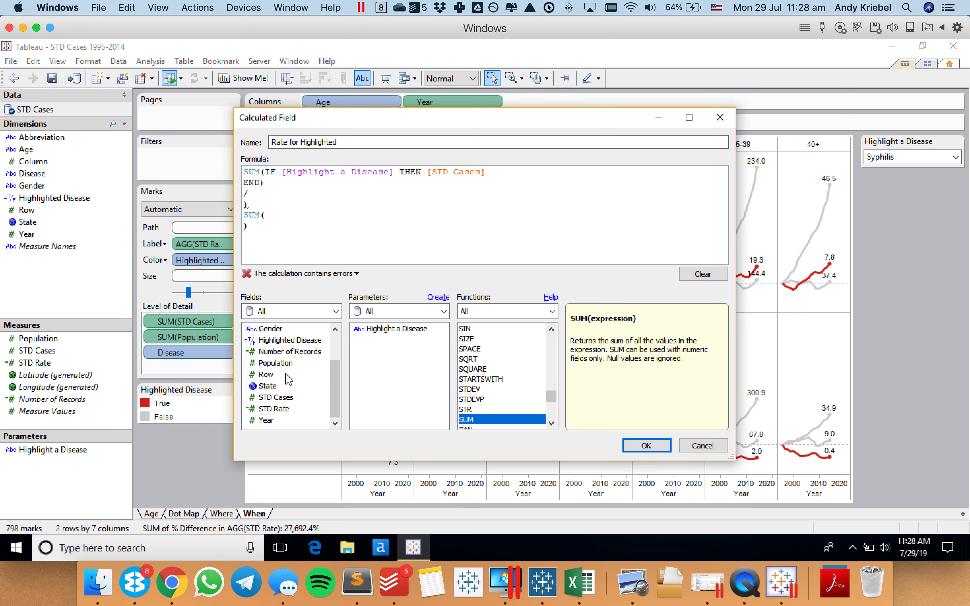
pyautogui.doubleClick(275, 364)
pyautogui.write(')')
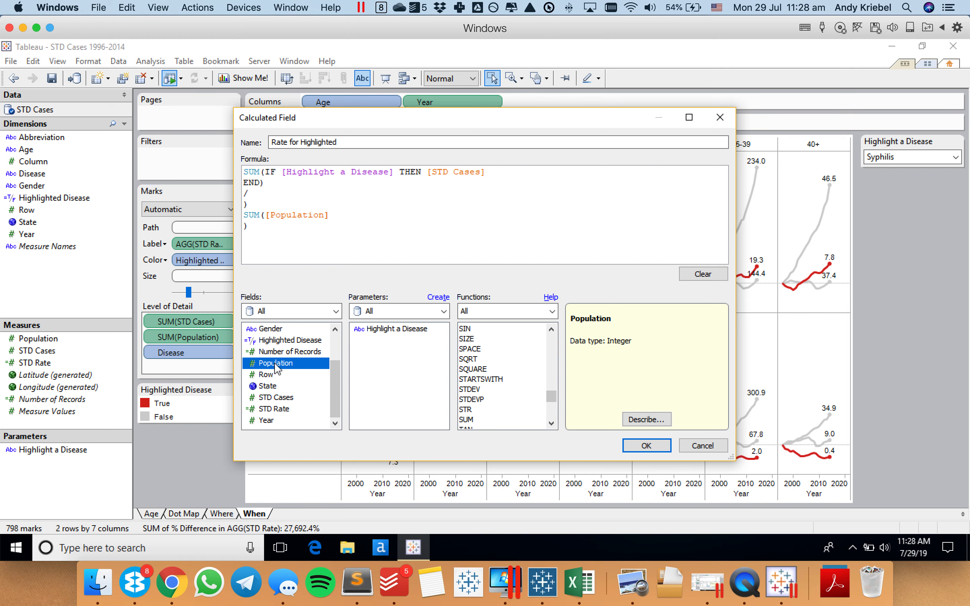
pyautogui.write('/100000')
pyautogui.click(252, 205)
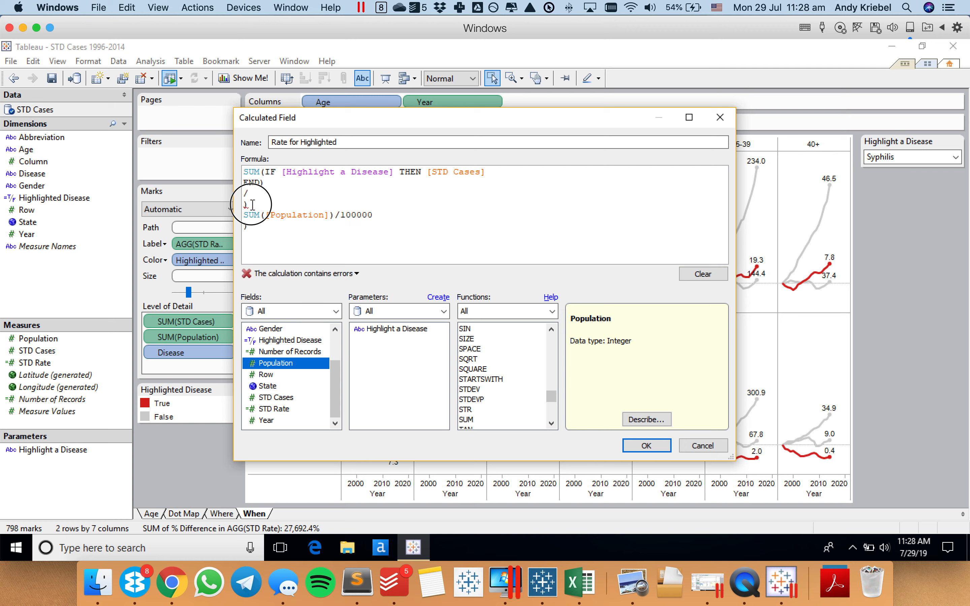
pyautogui.write('(')
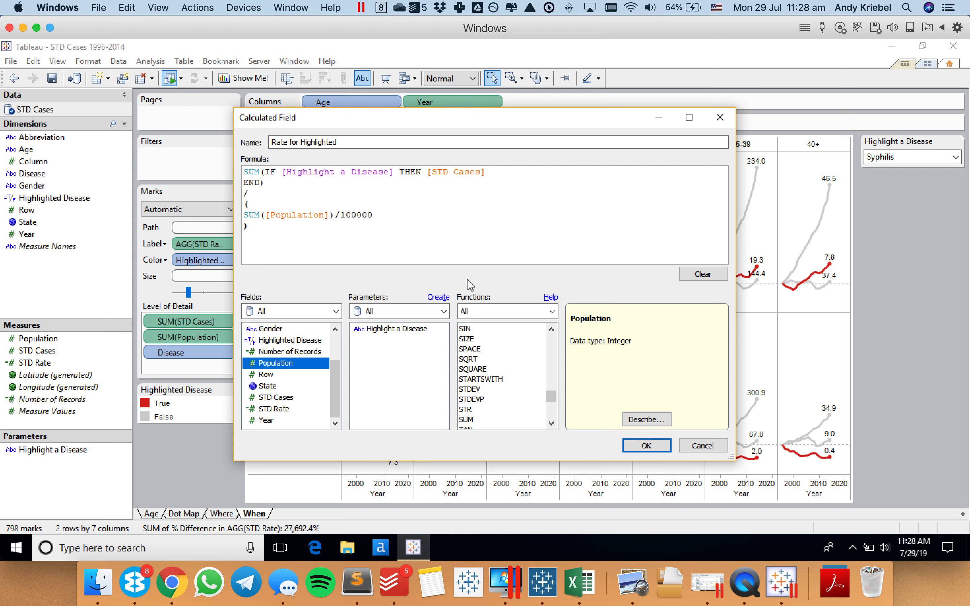
# Check the formula's error details and try comparing [Highlight a Disease] with TRUE in the IF condition.
pyautogui.click(355, 273)
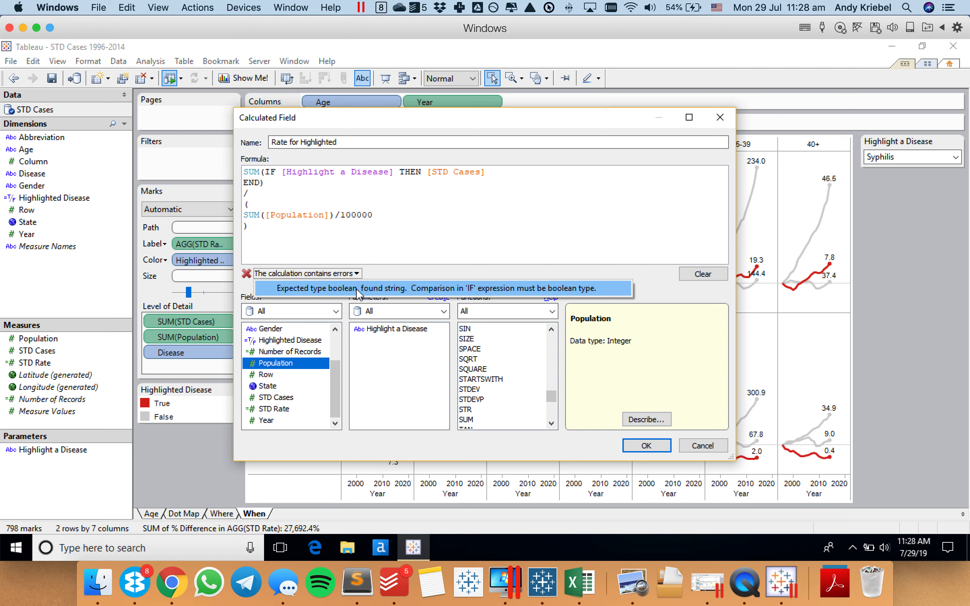
pyautogui.click(353, 228)
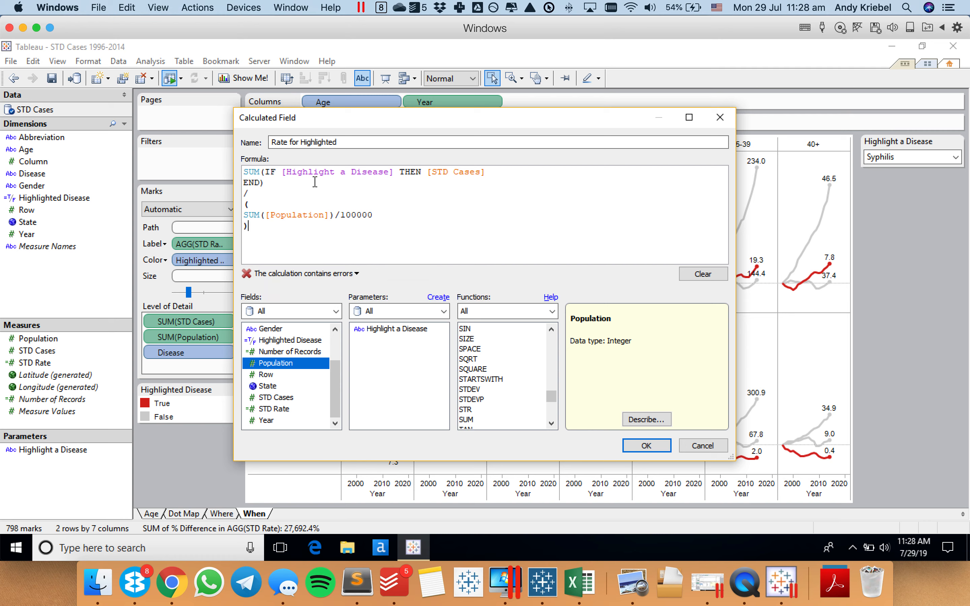
pyautogui.click(392, 173)
pyautogui.write('=TRUE')
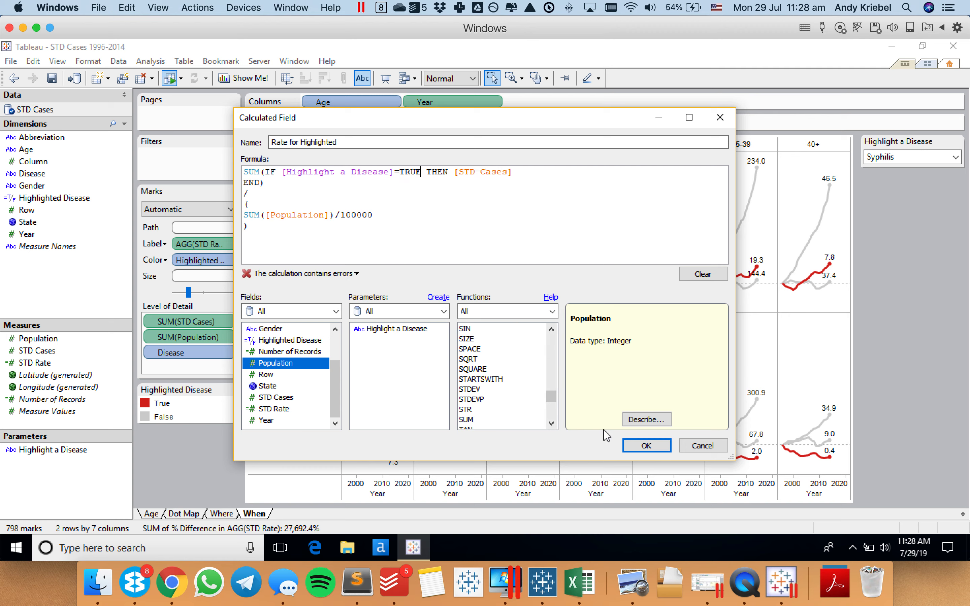
pyautogui.click(346, 274)
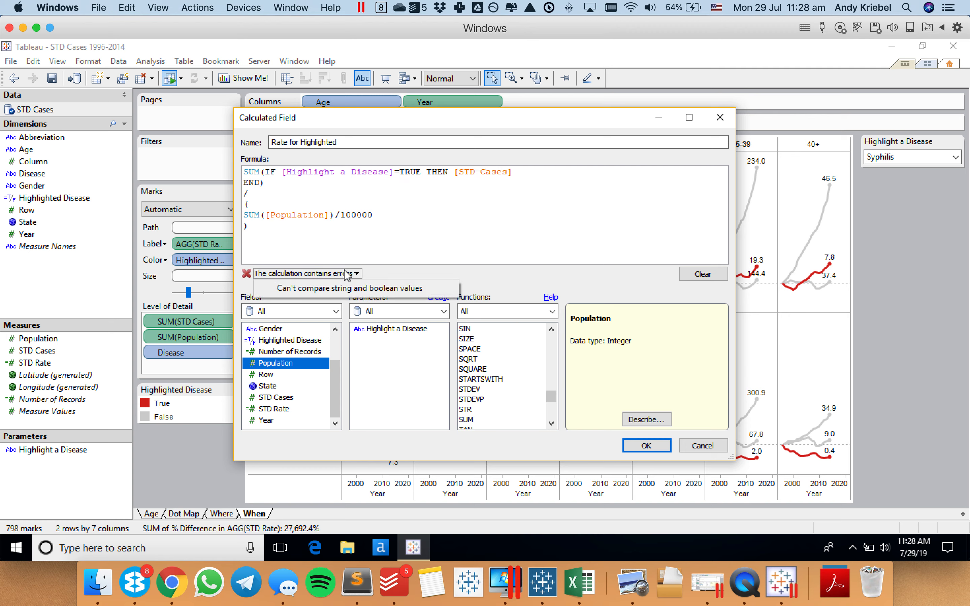
pyautogui.click(340, 183)
# Replace the formula's IF condition with the [Highlighted Disease] field and save the Rate for Highlighted calculation.
pyautogui.click(371, 175)
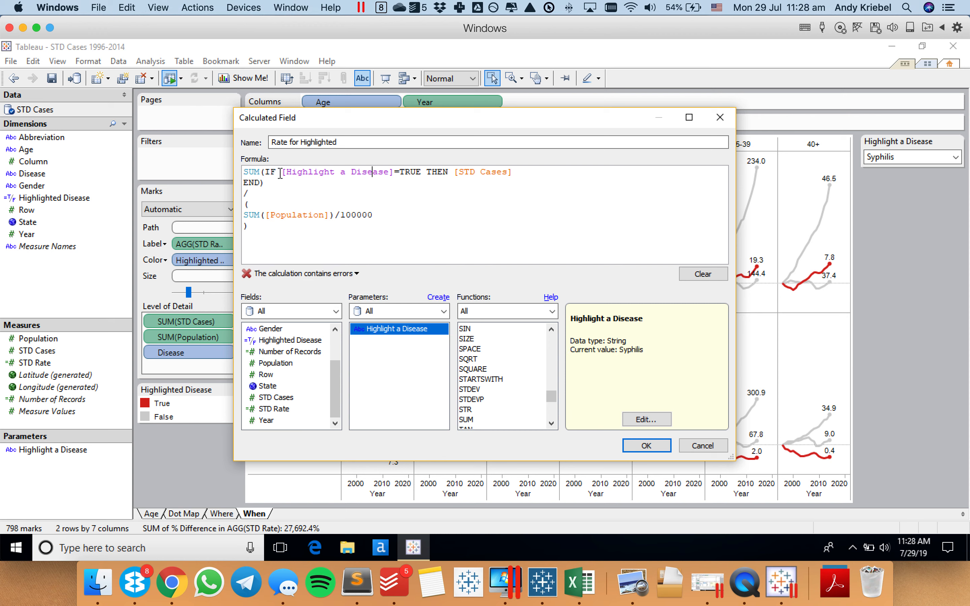
pyautogui.moveTo(282, 173); pyautogui.dragTo(394, 175)
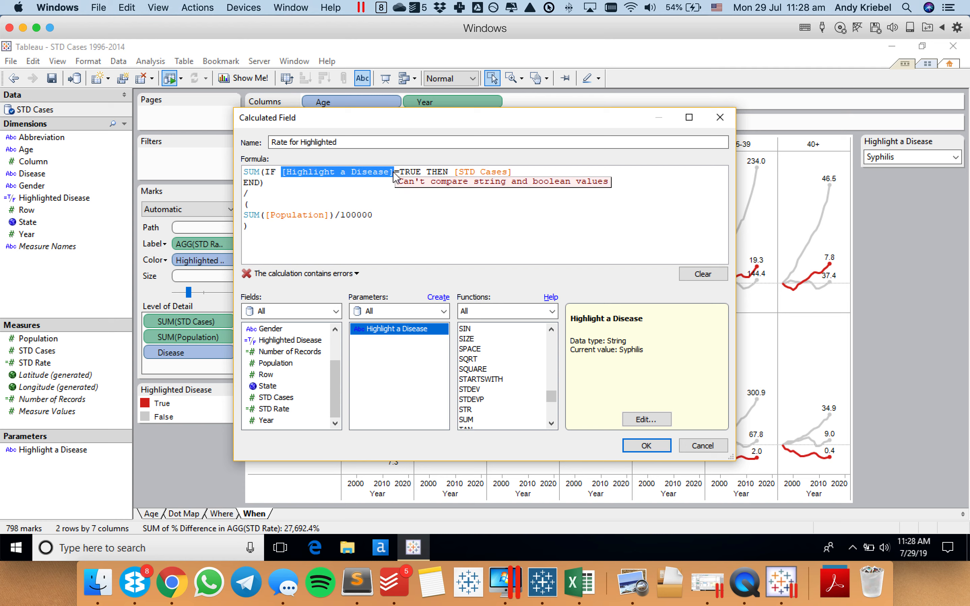
pyautogui.press('BackSpace')
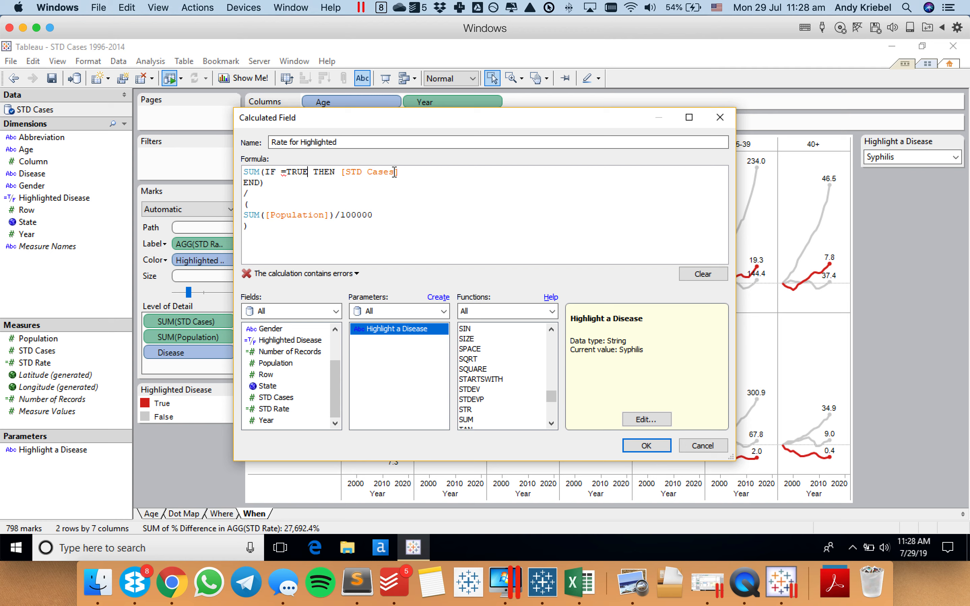
pyautogui.press('BackSpace')
pyautogui.press('BackSpace')
pyautogui.press('BackSpace')
pyautogui.press('BackSpace')
pyautogui.press('BackSpace')
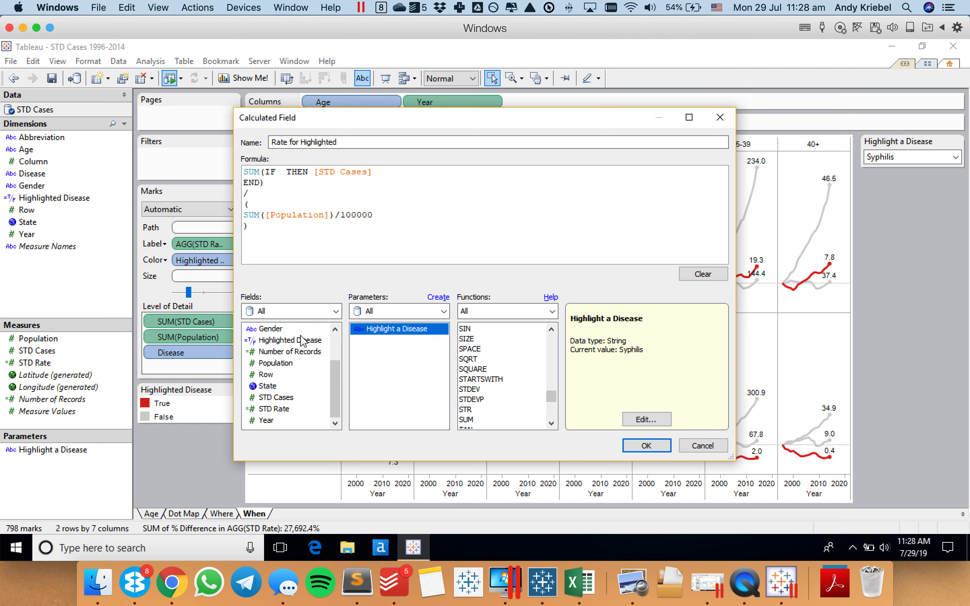
pyautogui.doubleClick(304, 341)
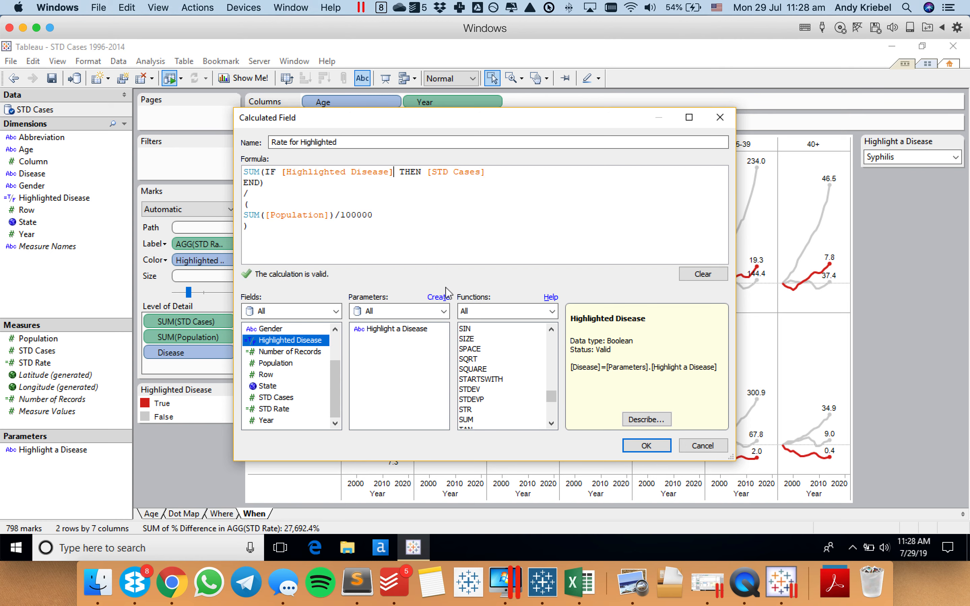
pyautogui.click(646, 446)
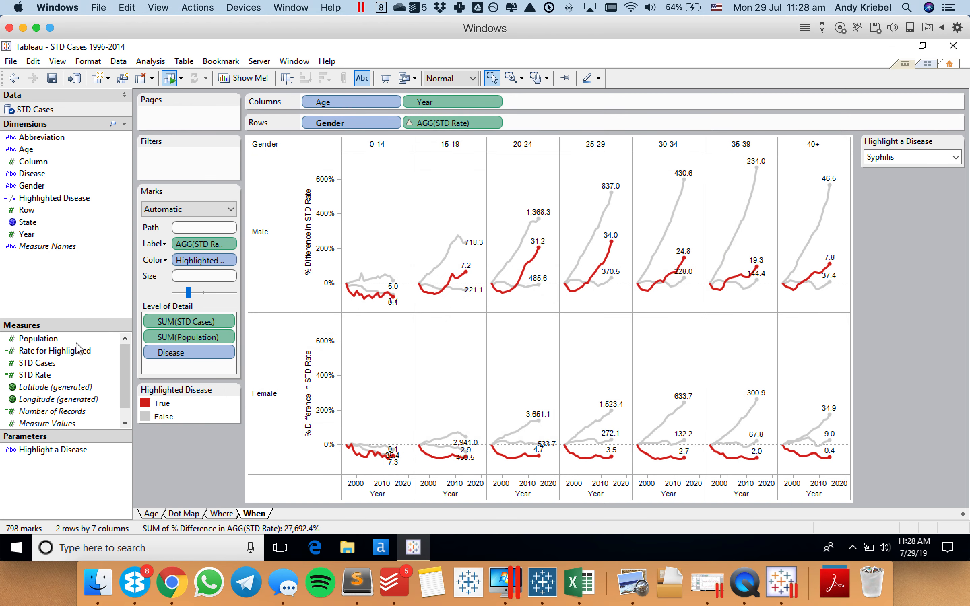
# Move STD Rate from Label to Level of Detail and label the lines with Rate for Highlighted.
pyautogui.moveTo(204, 244); pyautogui.dragTo(205, 373)
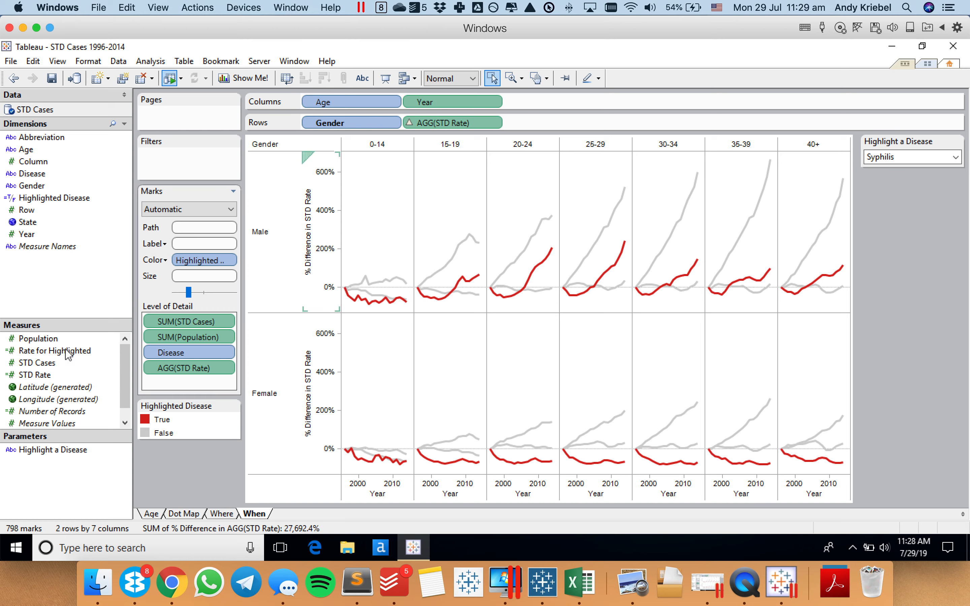
pyautogui.click(39, 353)
pyautogui.moveTo(36, 357); pyautogui.dragTo(202, 242)
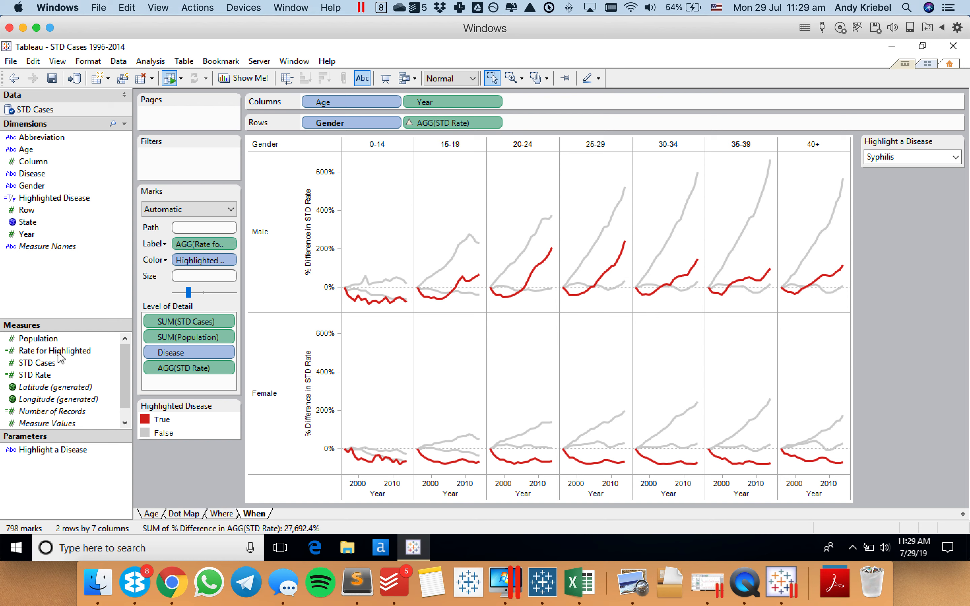
# Set the default number format of Rate for Highlighted to Number (Custom) with one decimal place.
pyautogui.rightClick(58, 352)
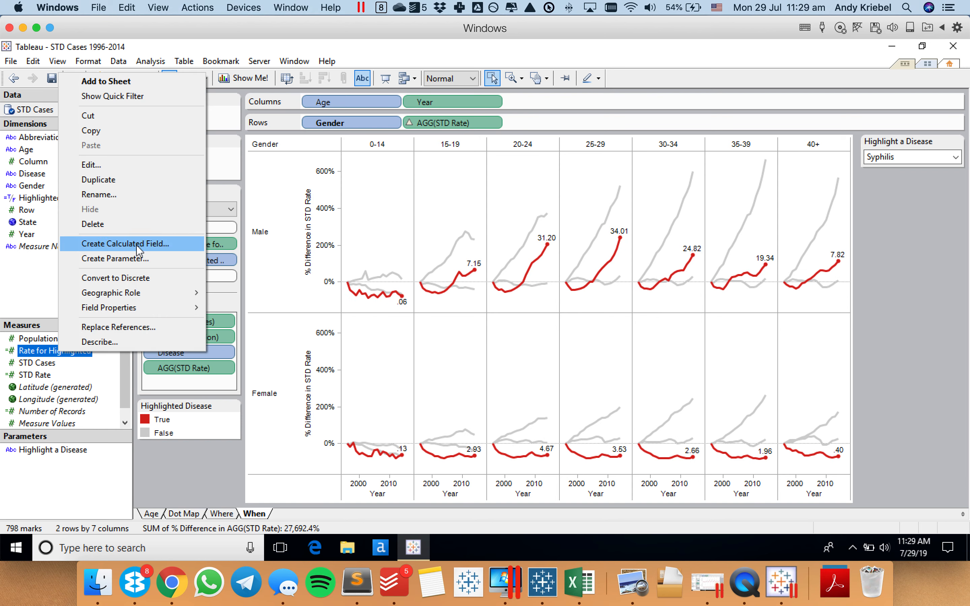
pyautogui.moveTo(149, 312)
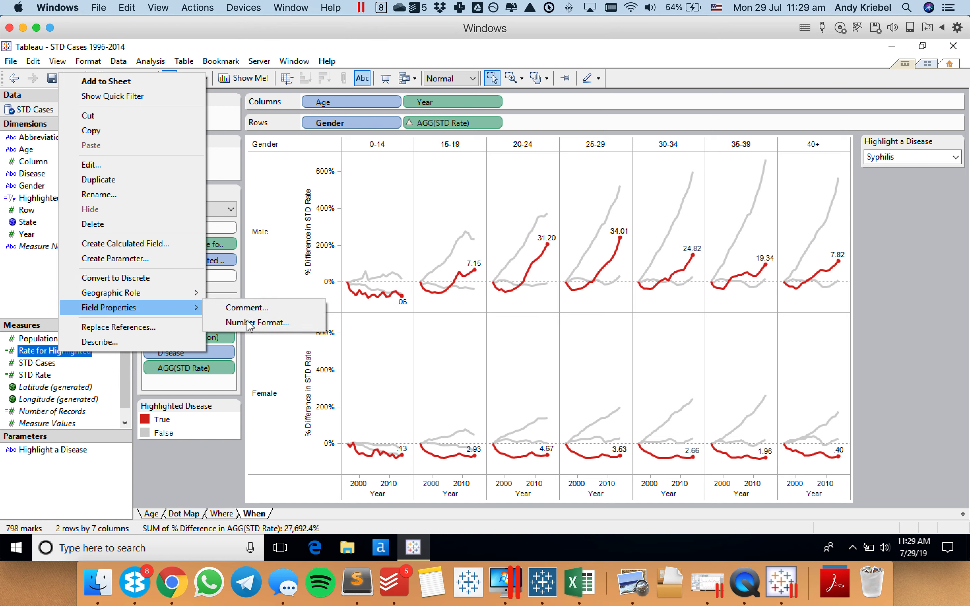
pyautogui.click(261, 323)
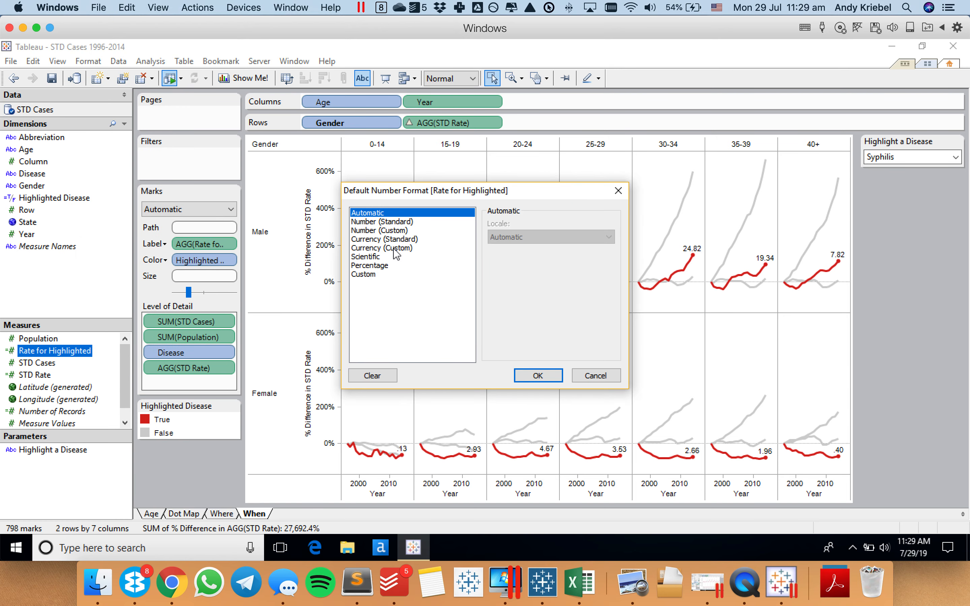
pyautogui.click(384, 231)
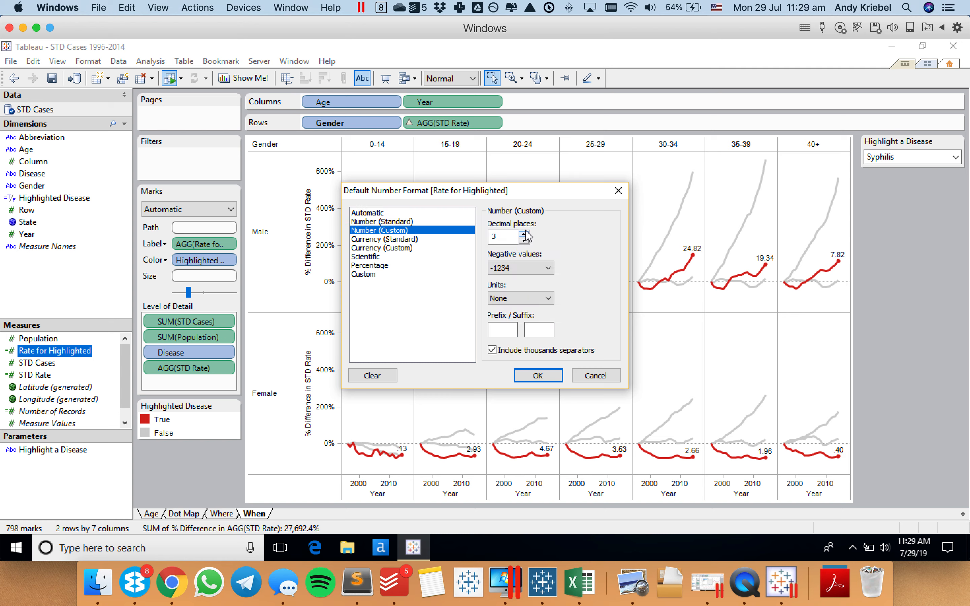
pyautogui.click(524, 241)
pyautogui.click(538, 375)
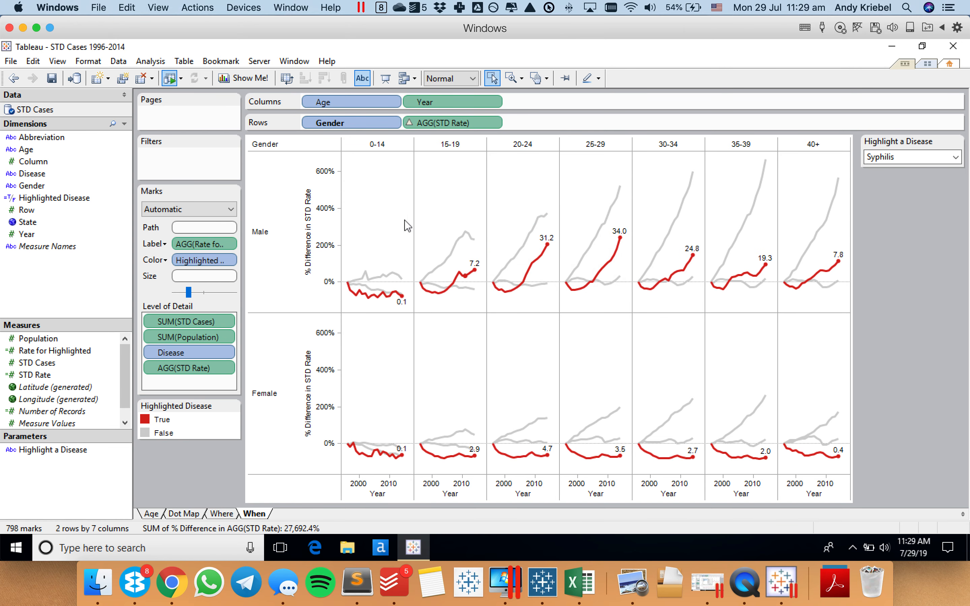
# Add a Percent Difference From table calculation to the Rate for Highlighted label, computed along Year relative to First.
pyautogui.click(231, 244)
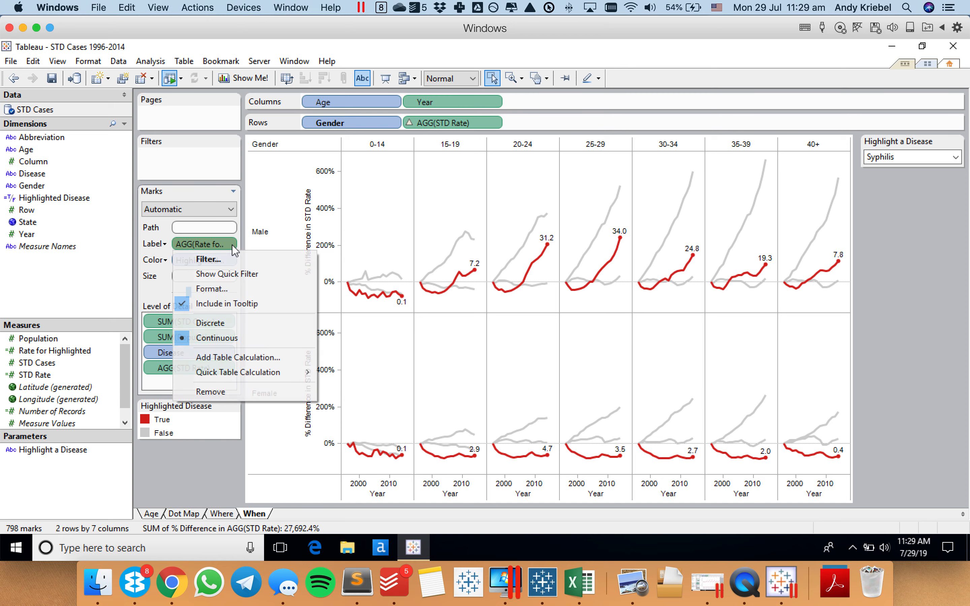
pyautogui.click(237, 357)
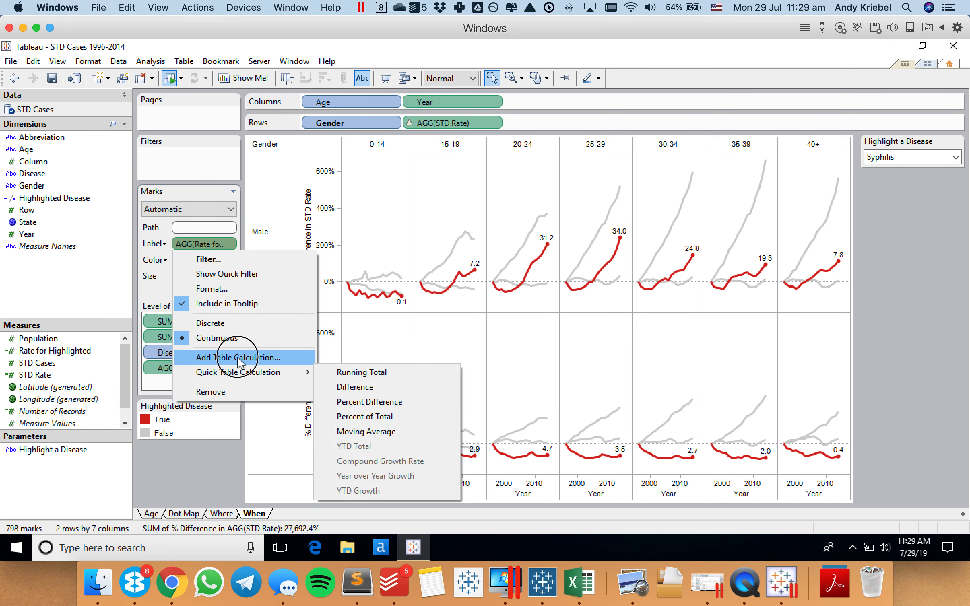
pyautogui.click(448, 232)
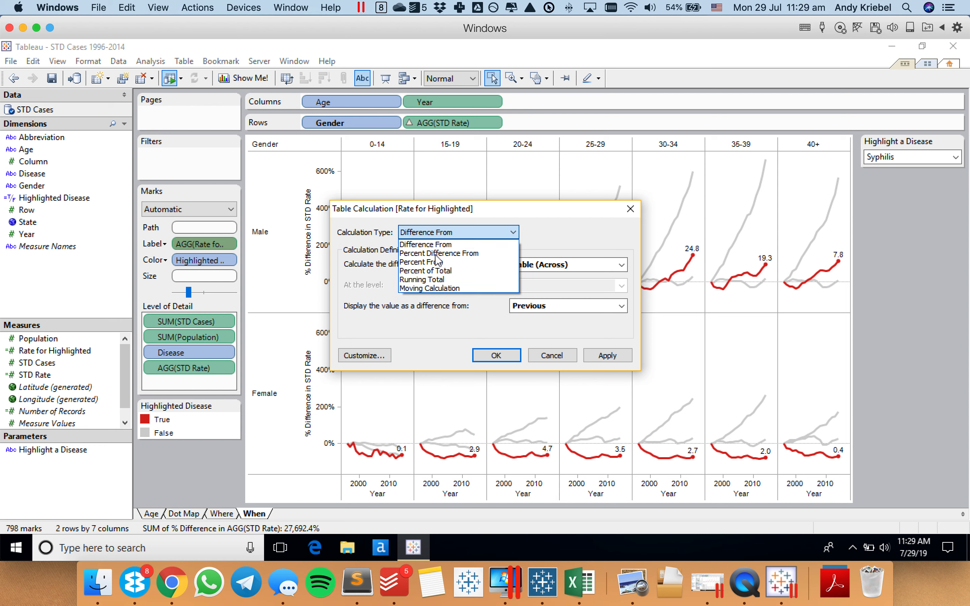
pyautogui.click(436, 254)
pyautogui.click(531, 266)
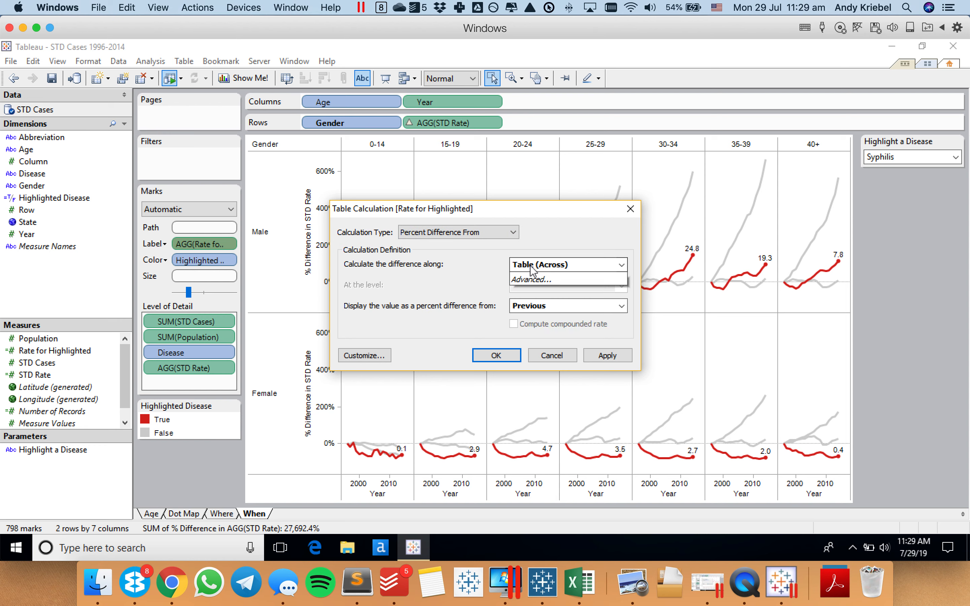
pyautogui.click(533, 397)
pyautogui.click(534, 312)
pyautogui.click(529, 341)
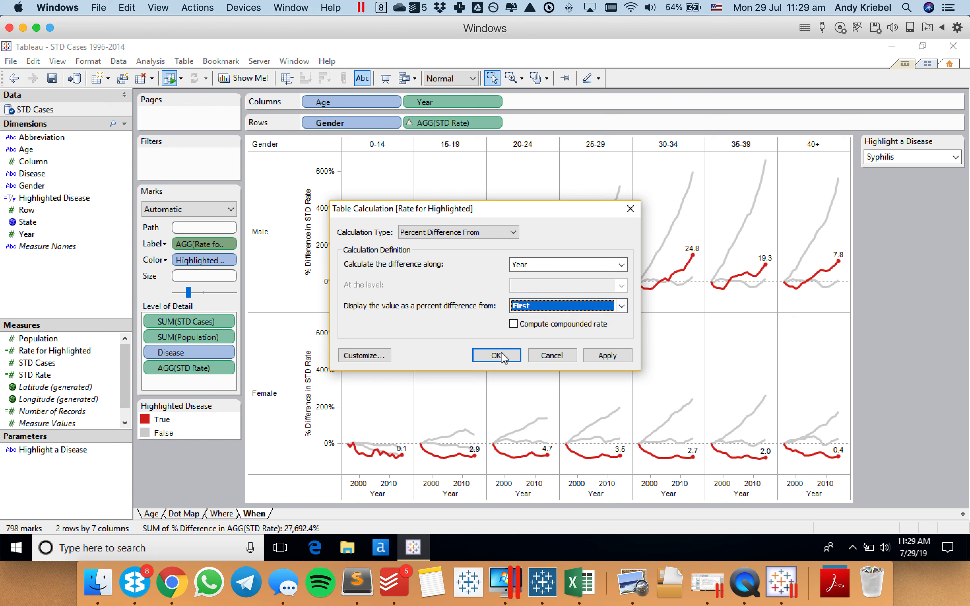
pyautogui.click(501, 352)
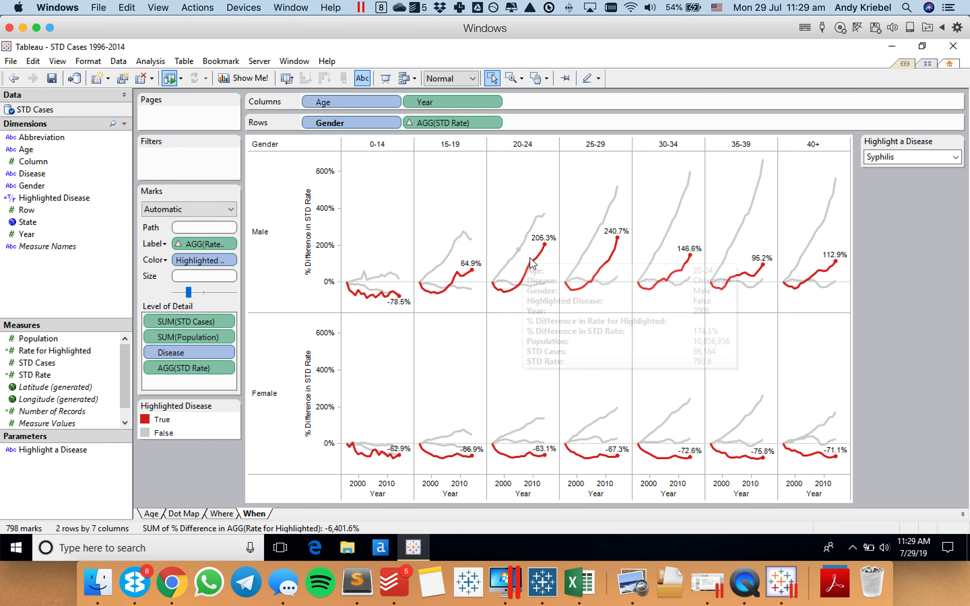
# Exclude the Rate for Highlighted label field from the tooltip and save the workbook.
pyautogui.moveTo(548, 252)
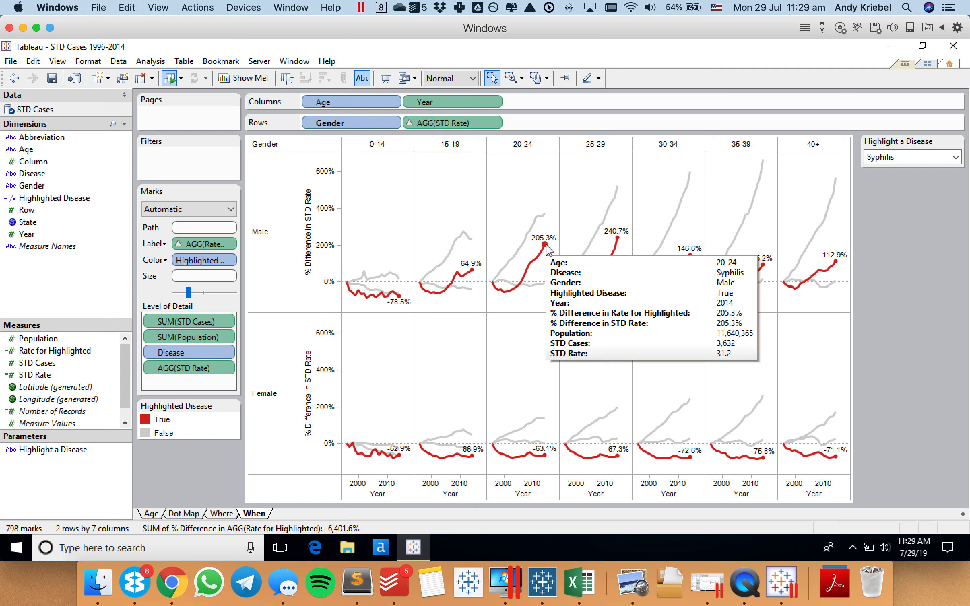
pyautogui.rightClick(230, 245)
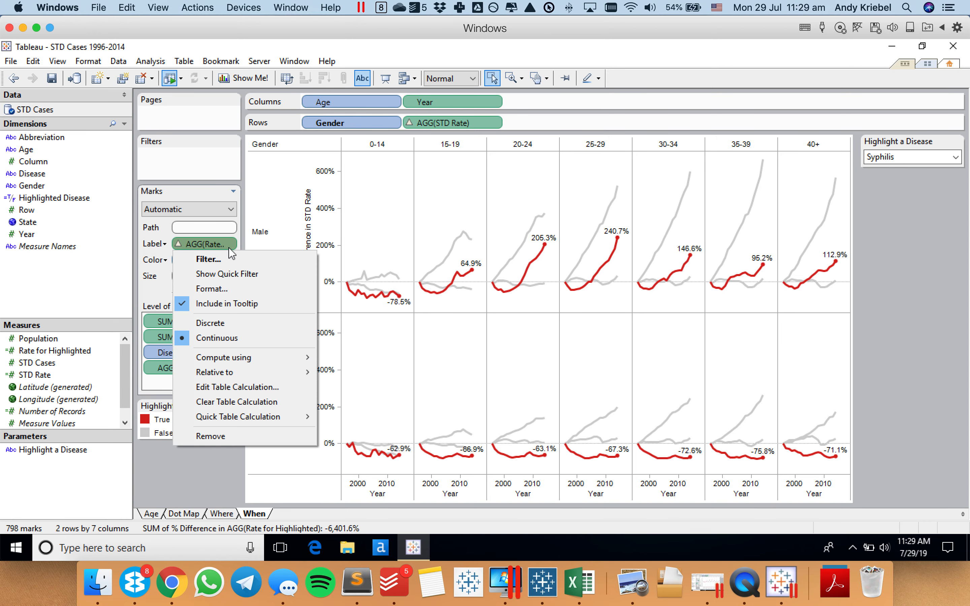
pyautogui.click(225, 303)
pyautogui.click(367, 221)
pyautogui.click(56, 79)
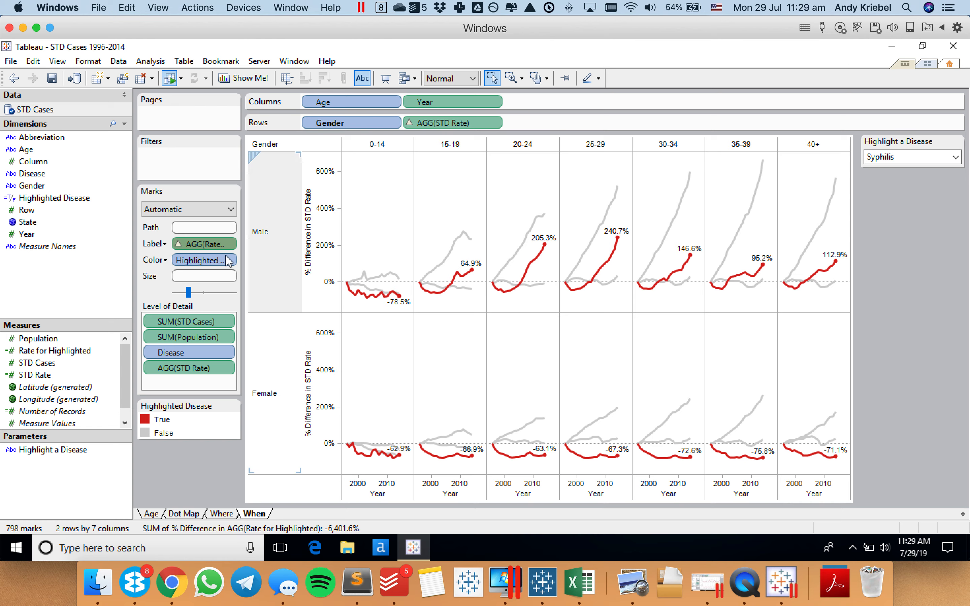
# Set the mark labels' font color to red, switching Marks to Label to All for the edit and back to Min/Max.
pyautogui.click(164, 244)
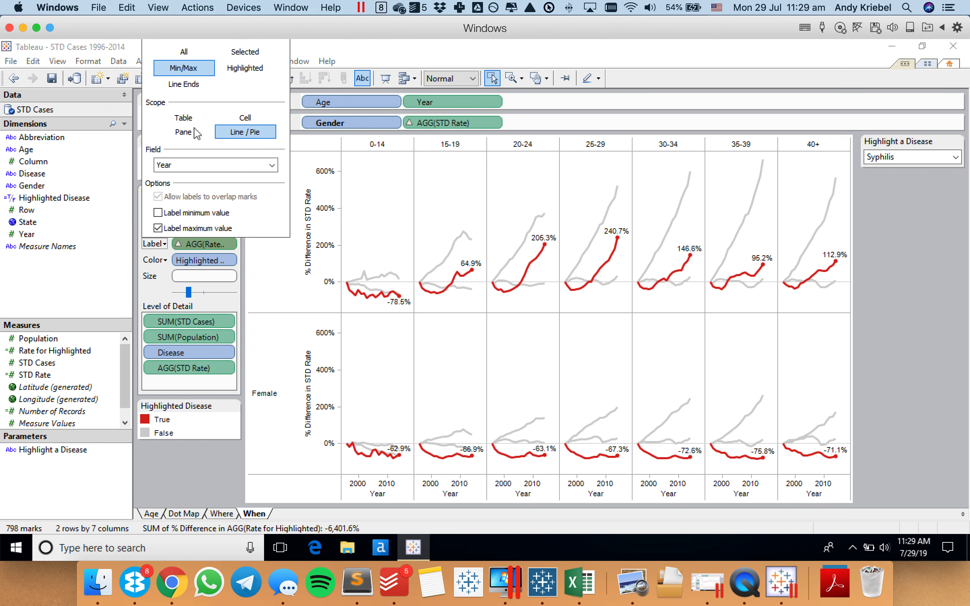
pyautogui.click(184, 52)
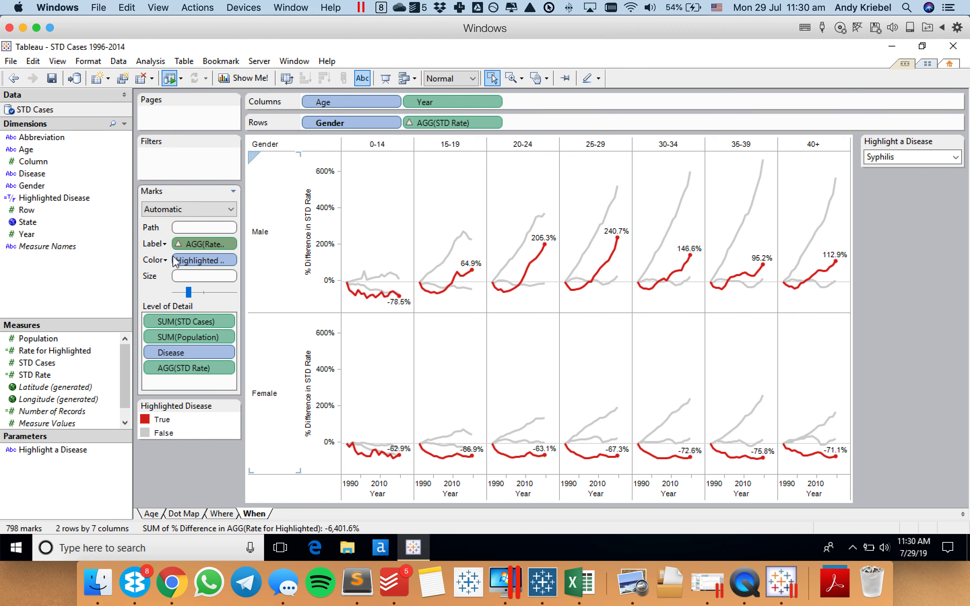
pyautogui.click(164, 245)
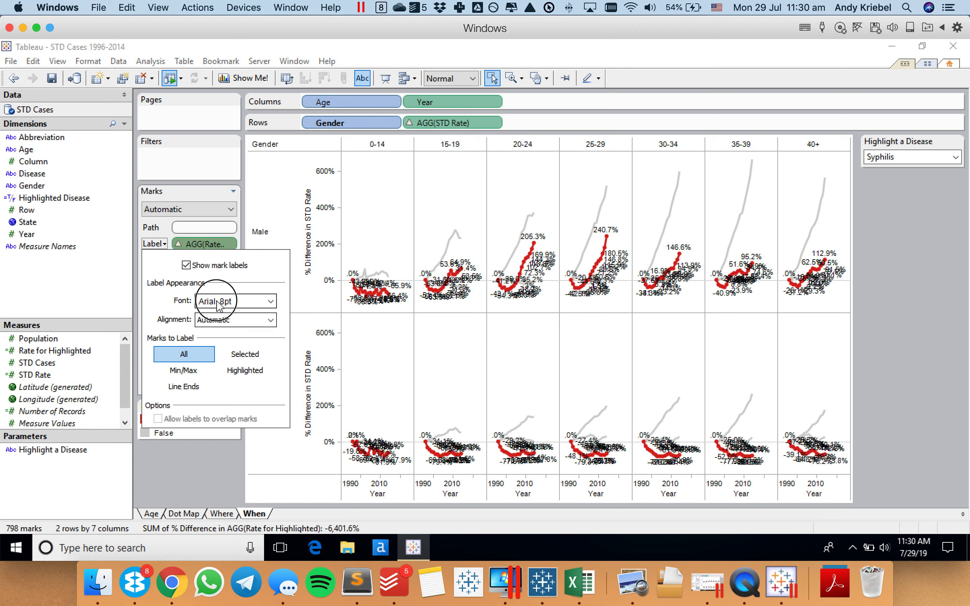
pyautogui.click(236, 301)
pyautogui.click(241, 383)
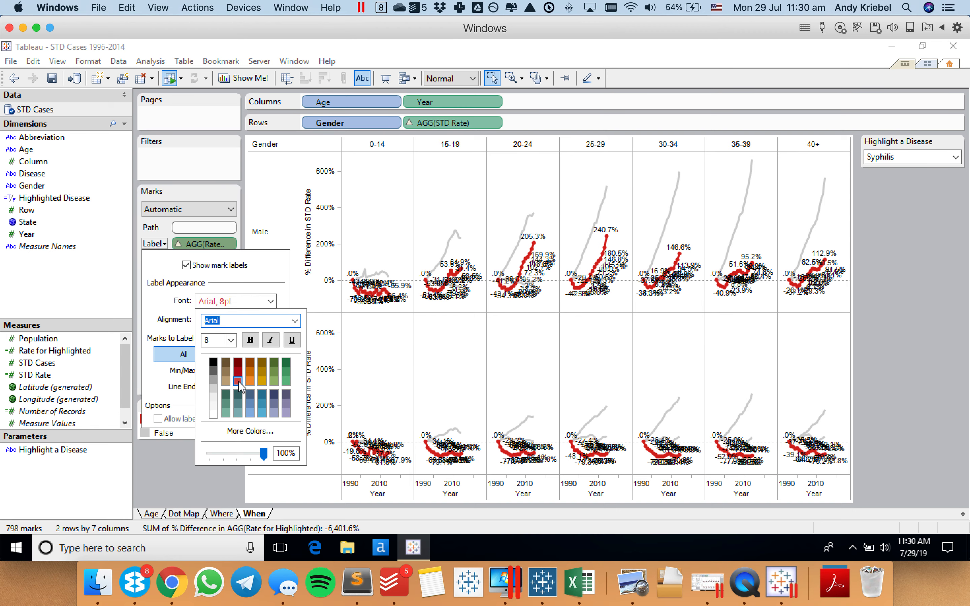
pyautogui.click(386, 230)
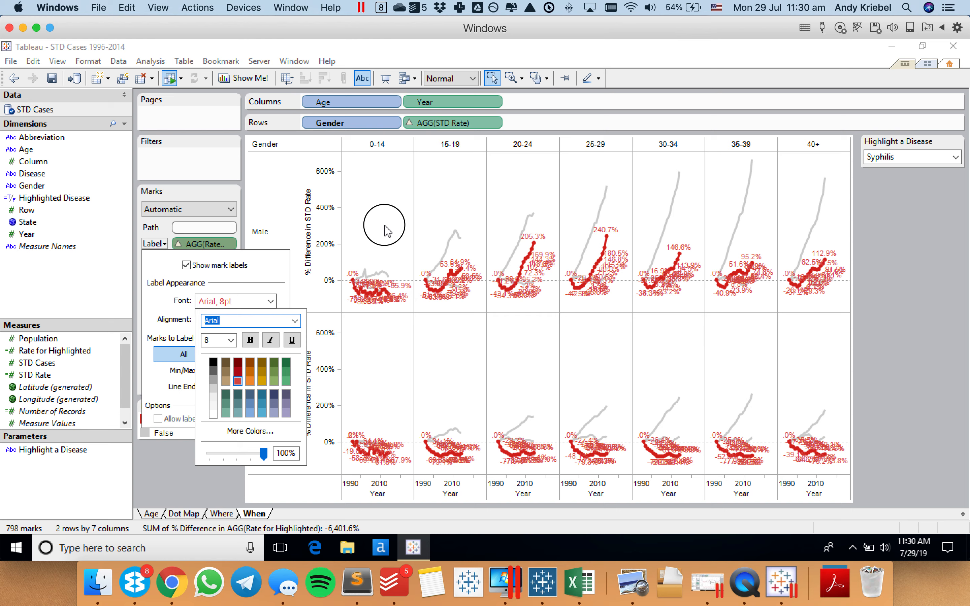
pyautogui.click(155, 244)
pyautogui.click(184, 371)
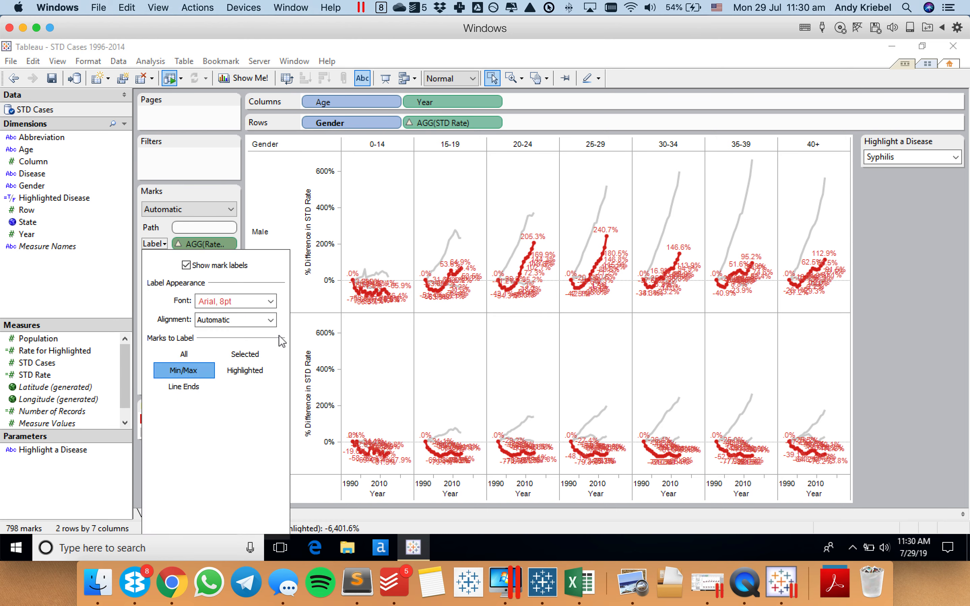
pyautogui.click(362, 222)
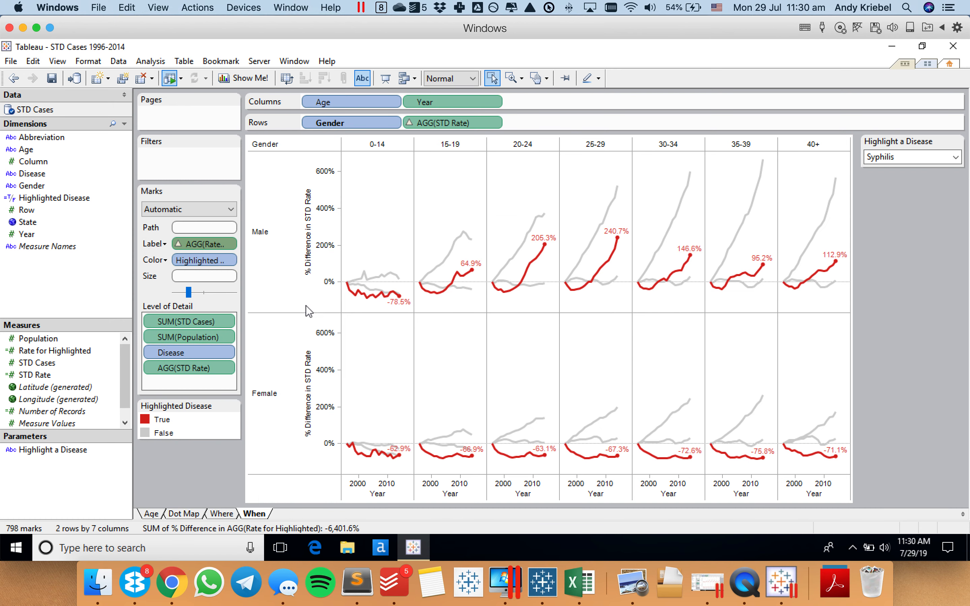
# Align the mark labels Middle Right, switching Marks to Label to All for the edit and back to Min/Max.
pyautogui.click(157, 245)
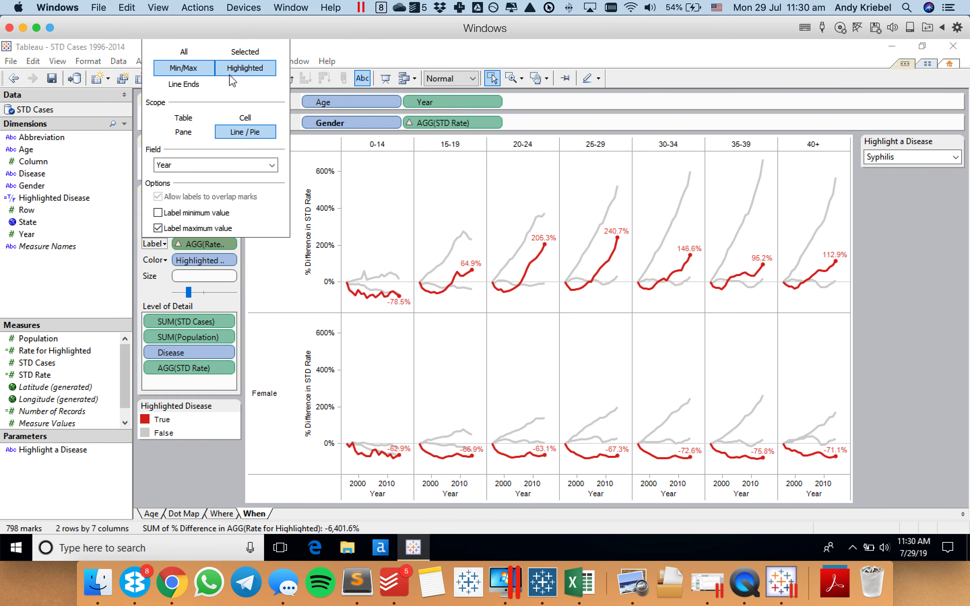
pyautogui.click(186, 48)
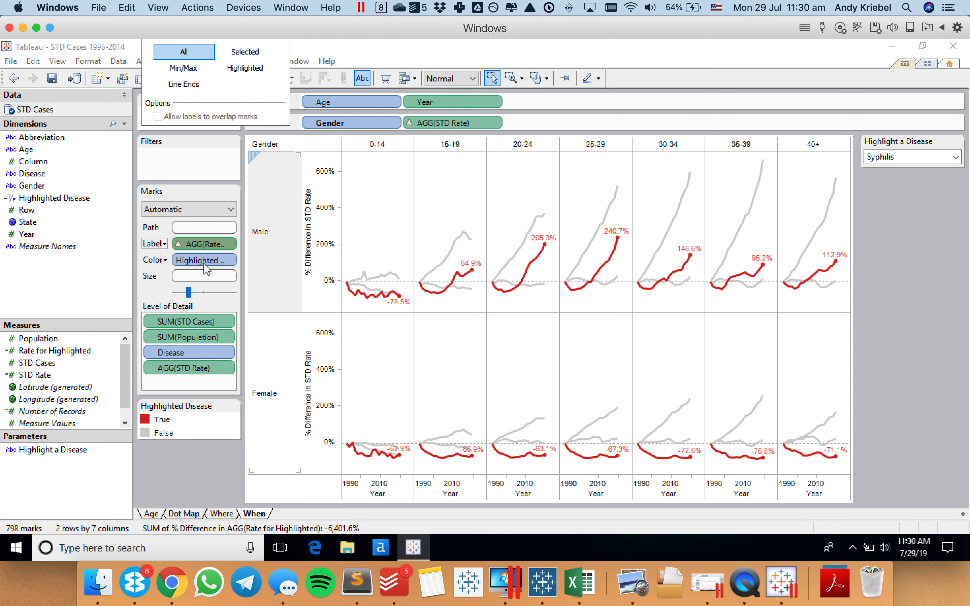
pyautogui.click(159, 244)
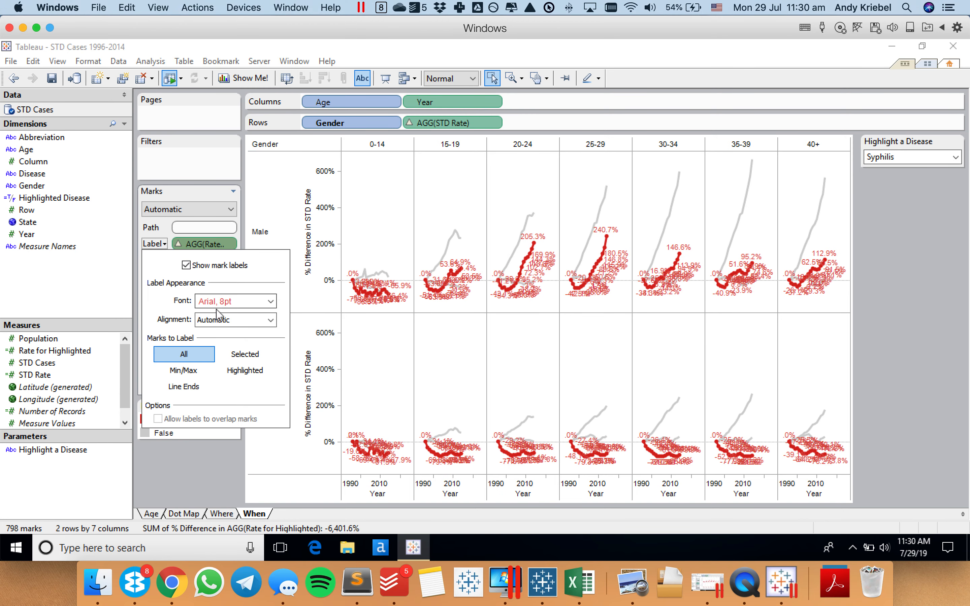
pyautogui.click(222, 321)
pyautogui.click(246, 374)
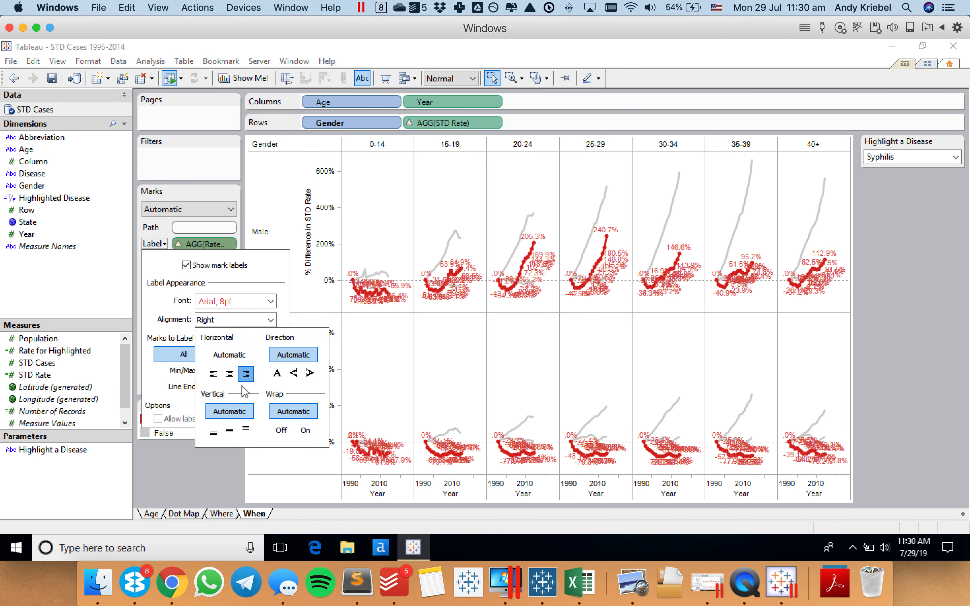
pyautogui.click(230, 432)
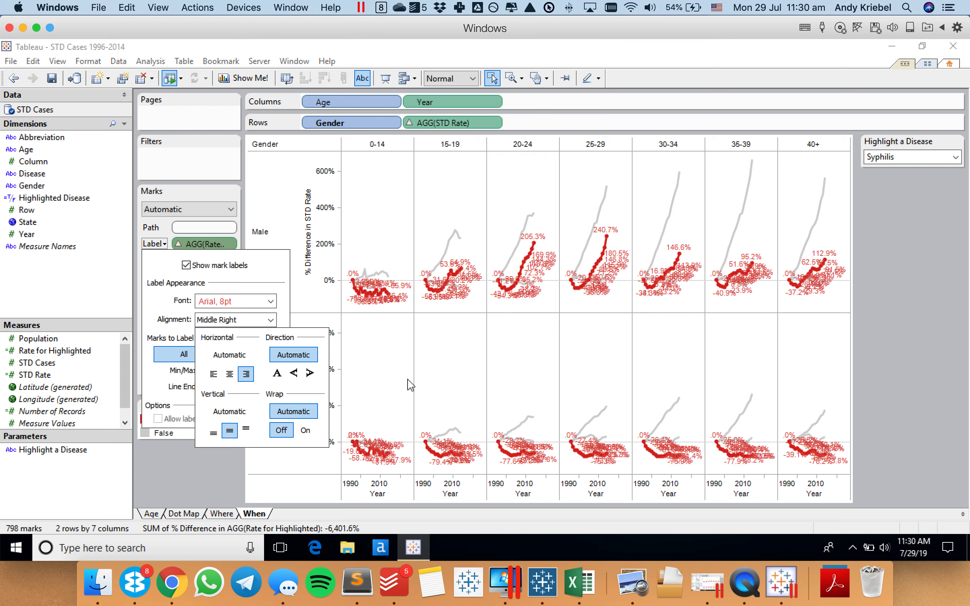
pyautogui.click(161, 296)
pyautogui.click(183, 370)
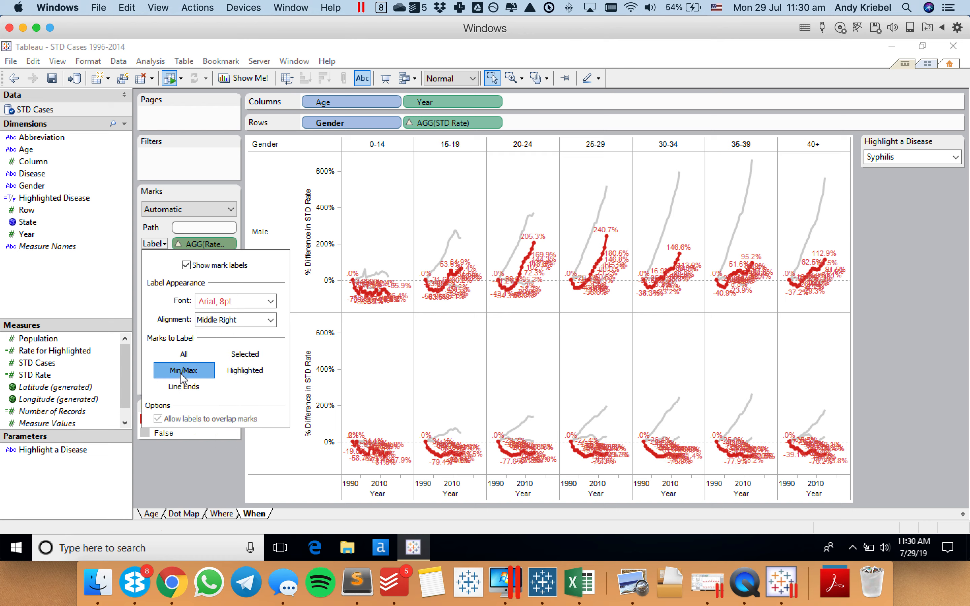
pyautogui.click(394, 363)
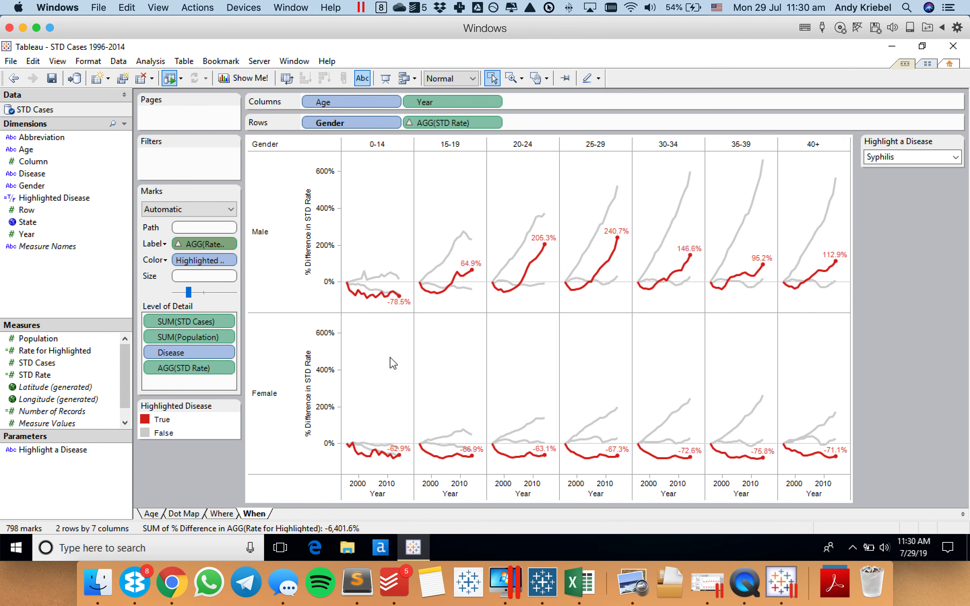
# Remove the title from the Year axis.
pyautogui.doubleClick(384, 490)
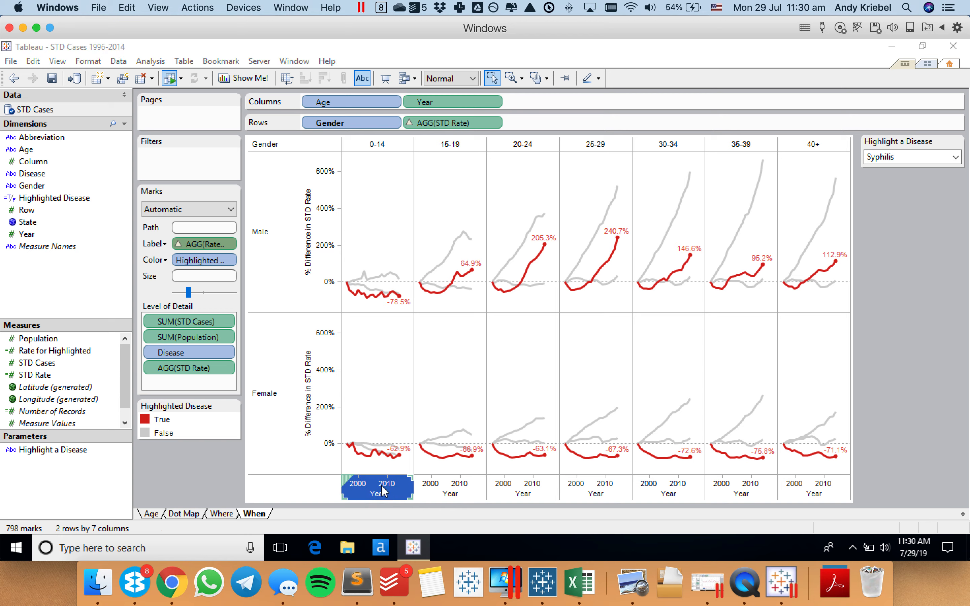
pyautogui.doubleClick(474, 347)
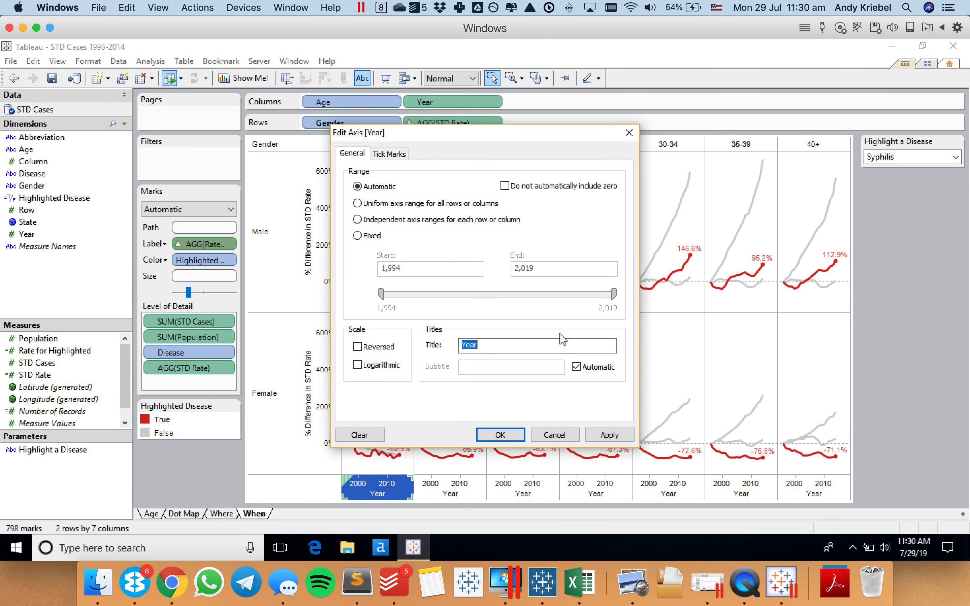
pyautogui.click(501, 435)
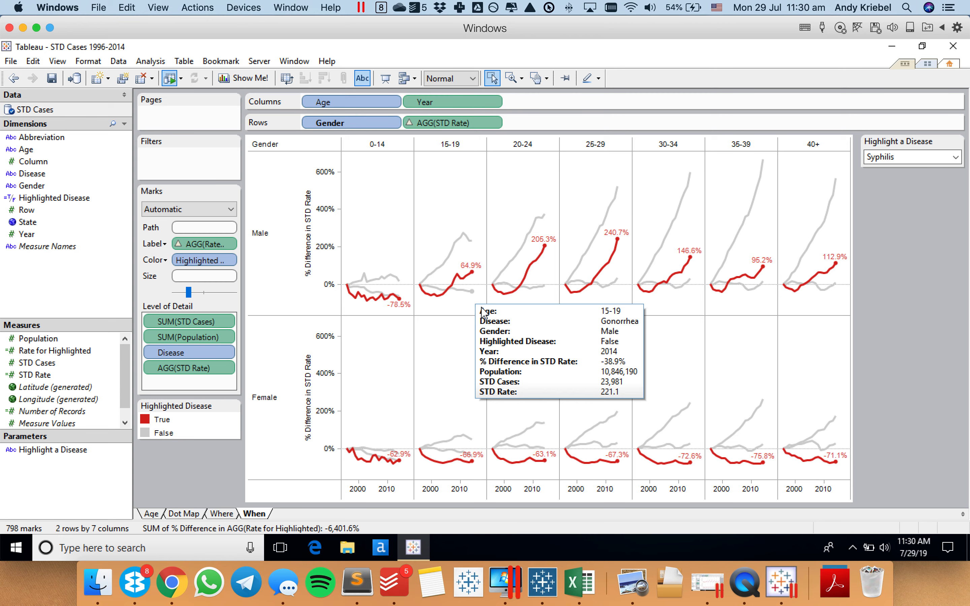
# Fix the Year axis range with an end of 2,024 to leave room for the line labels.
pyautogui.doubleClick(384, 490)
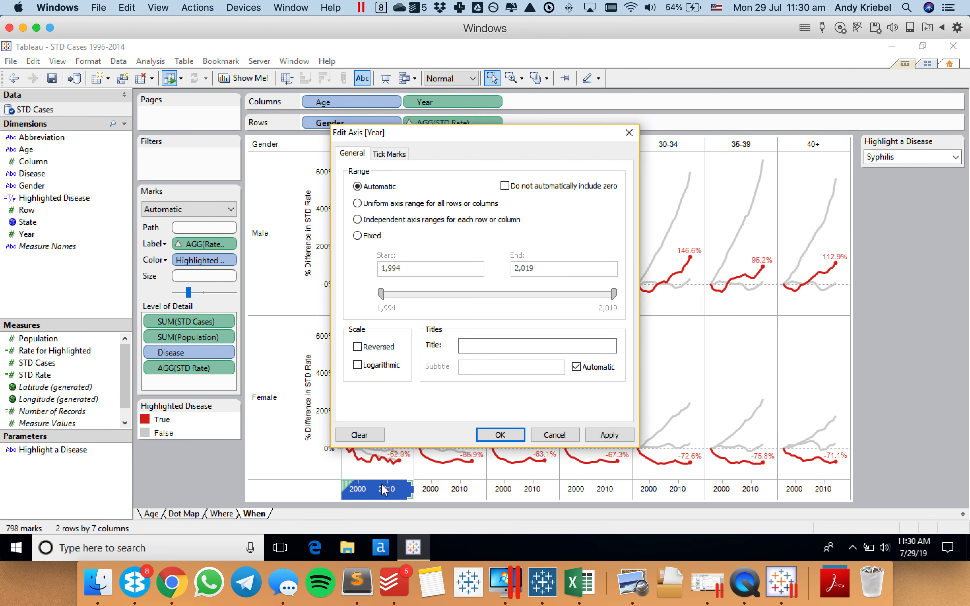
pyautogui.click(357, 235)
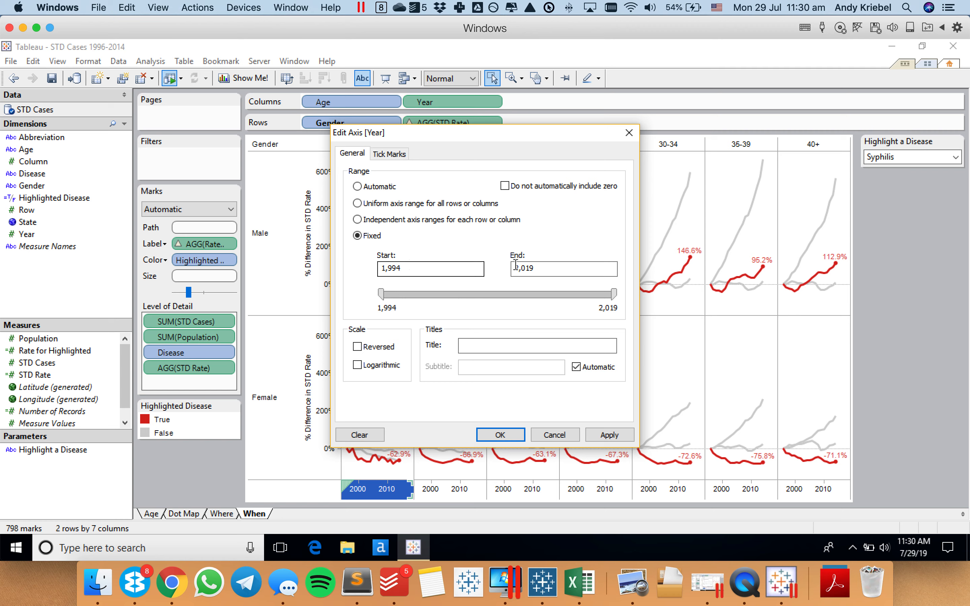
pyautogui.click(560, 269)
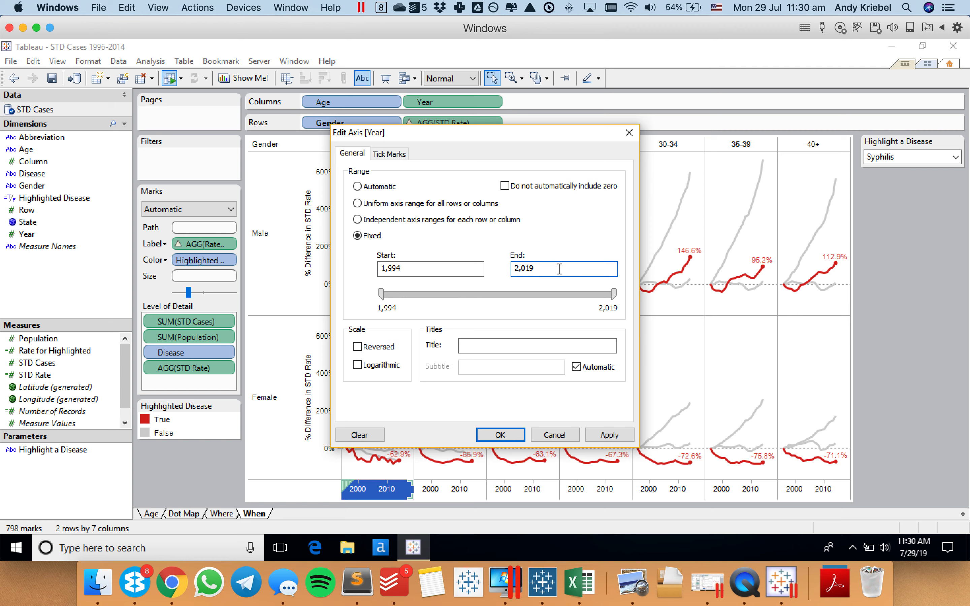
pyautogui.write('24')
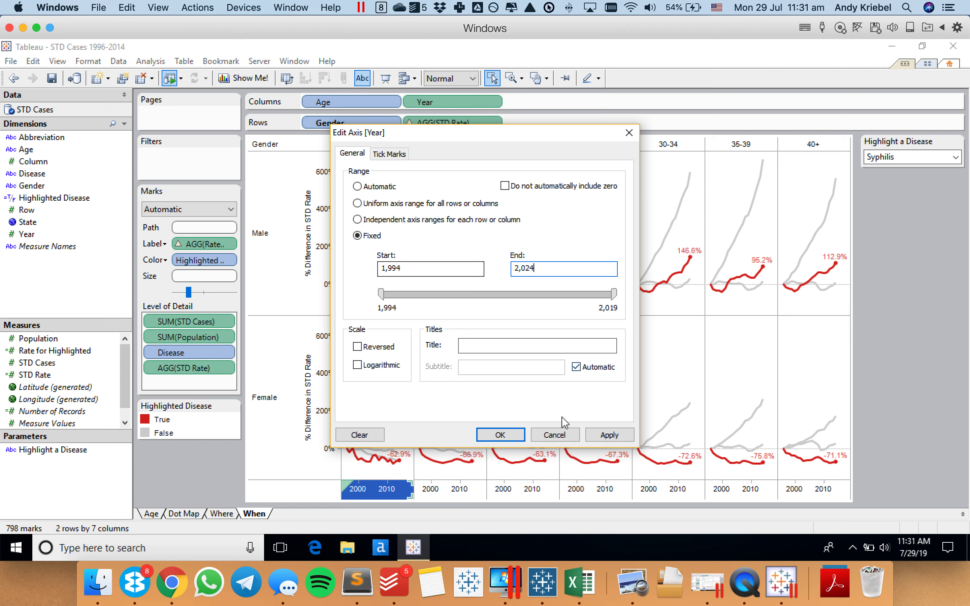
pyautogui.click(501, 435)
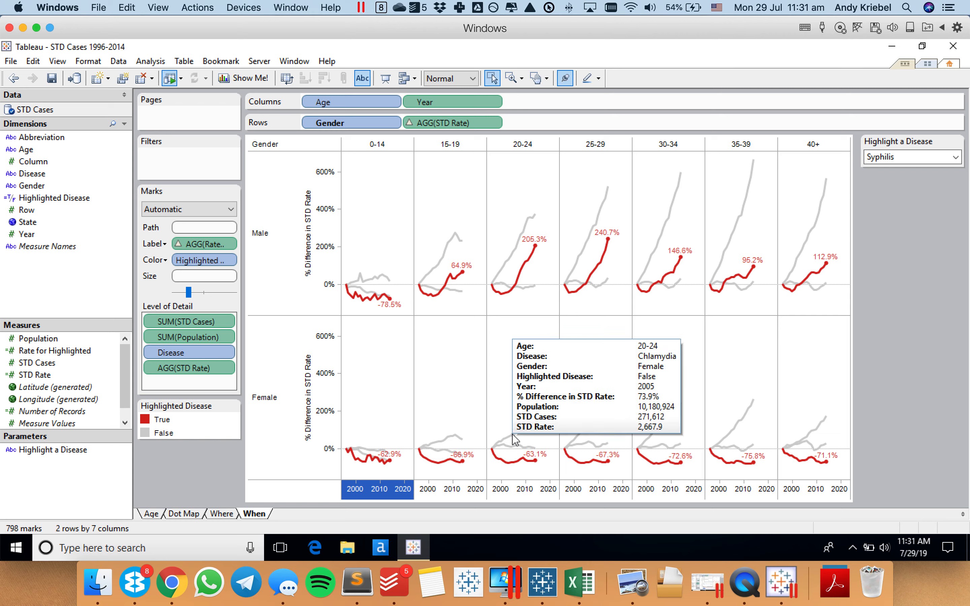
pyautogui.click(161, 244)
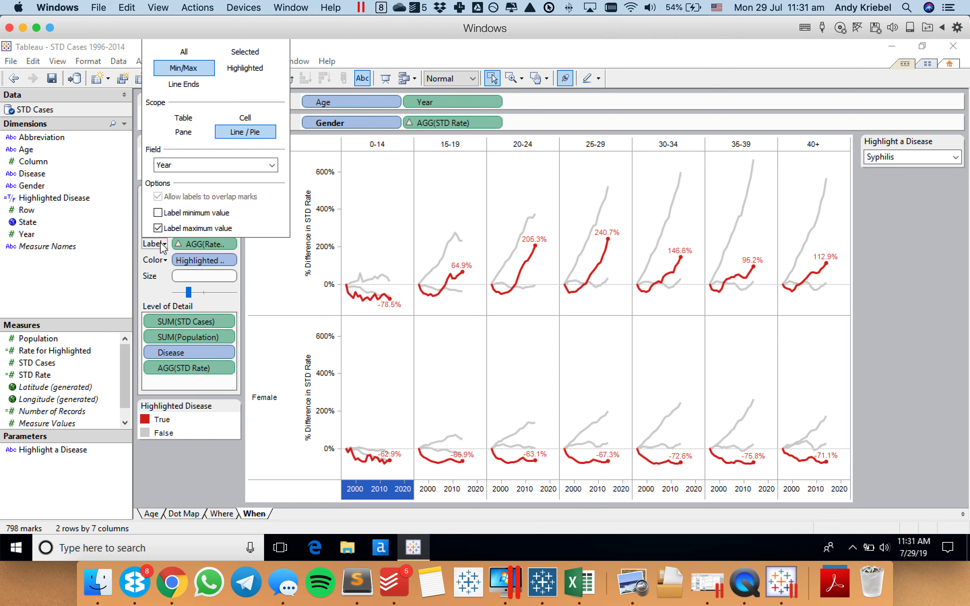
pyautogui.click(184, 51)
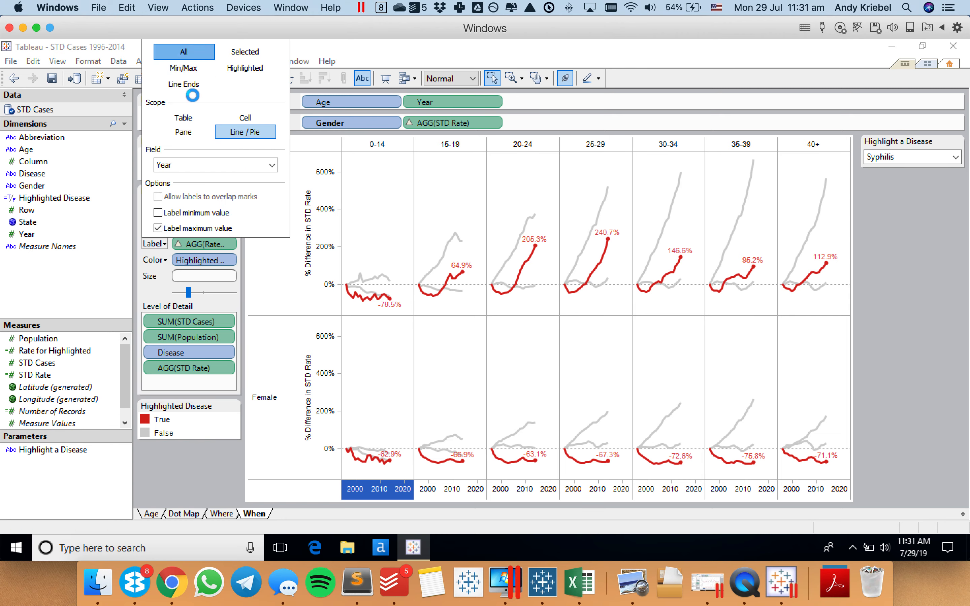
pyautogui.click(161, 244)
pyautogui.click(162, 245)
pyautogui.click(223, 325)
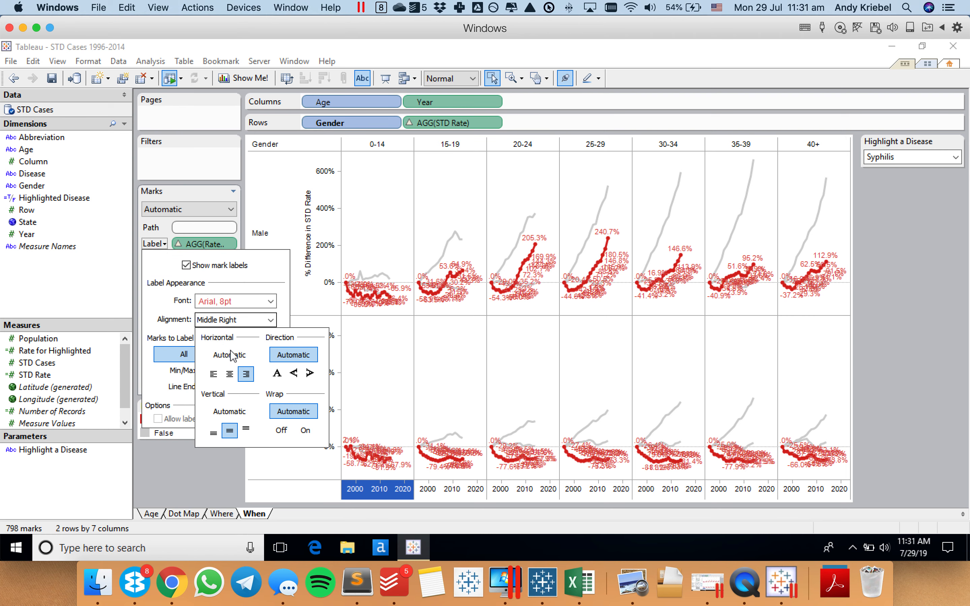
pyautogui.click(386, 394)
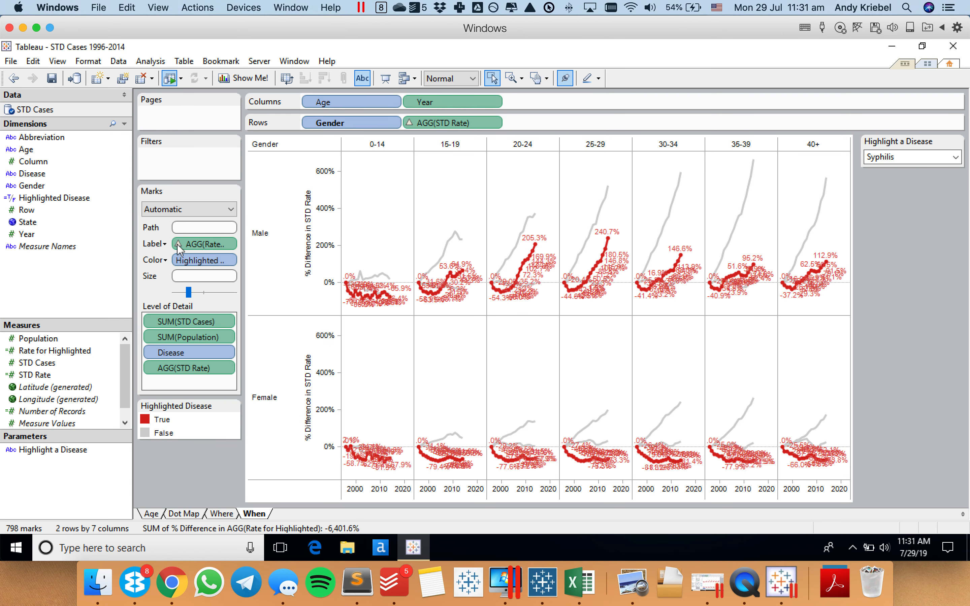
pyautogui.click(15, 78)
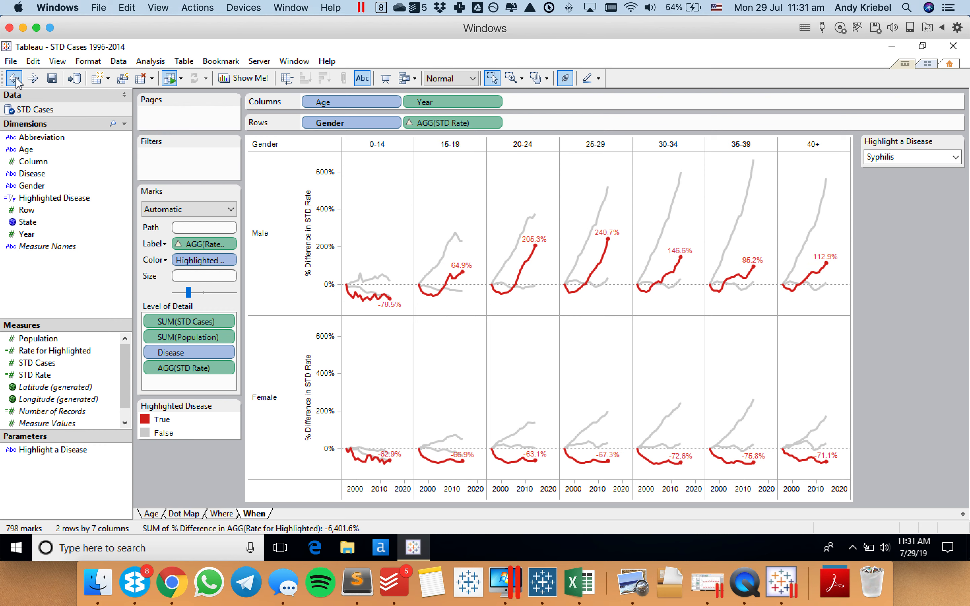
# Undo the fixed end on the Year axis range and rotate the Male and Female row labels.
pyautogui.click(14, 78)
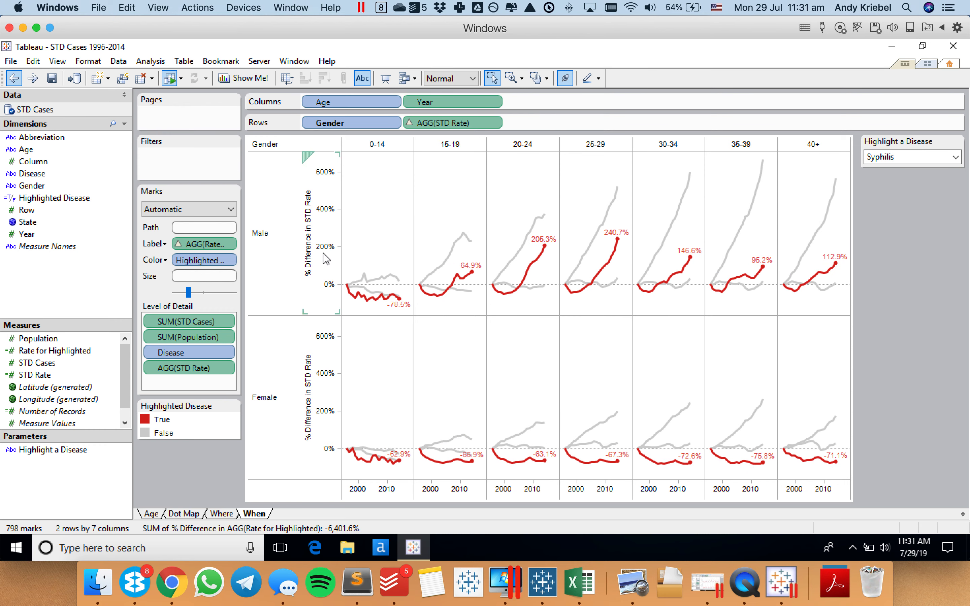
pyautogui.rightClick(264, 258)
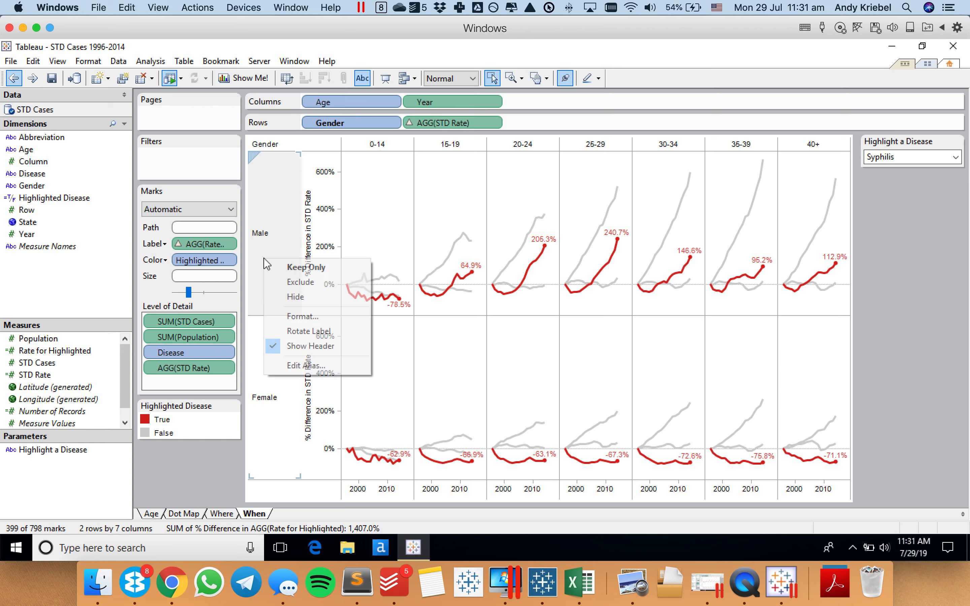
pyautogui.click(296, 332)
pyautogui.rightClick(252, 284)
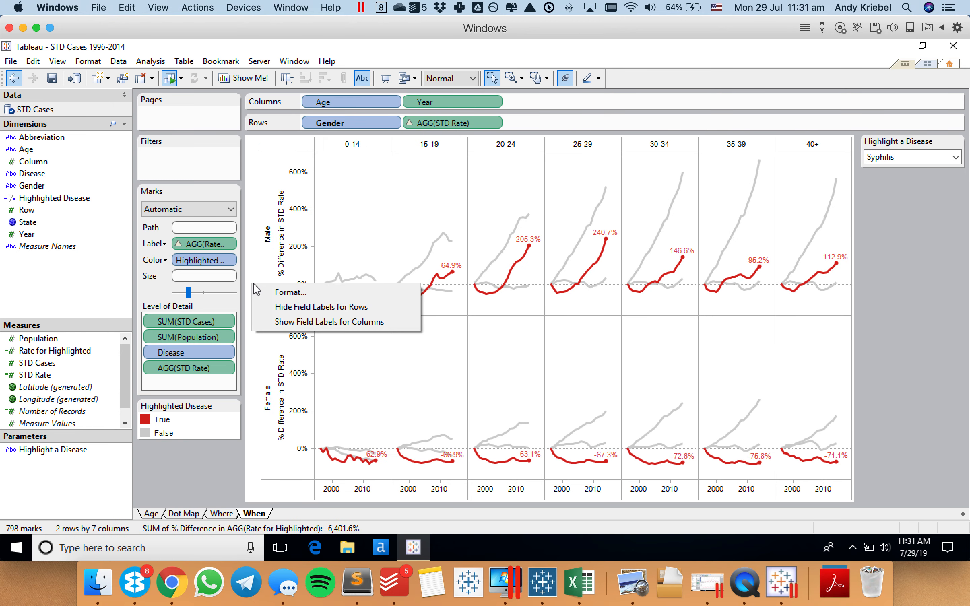
pyautogui.click(283, 317)
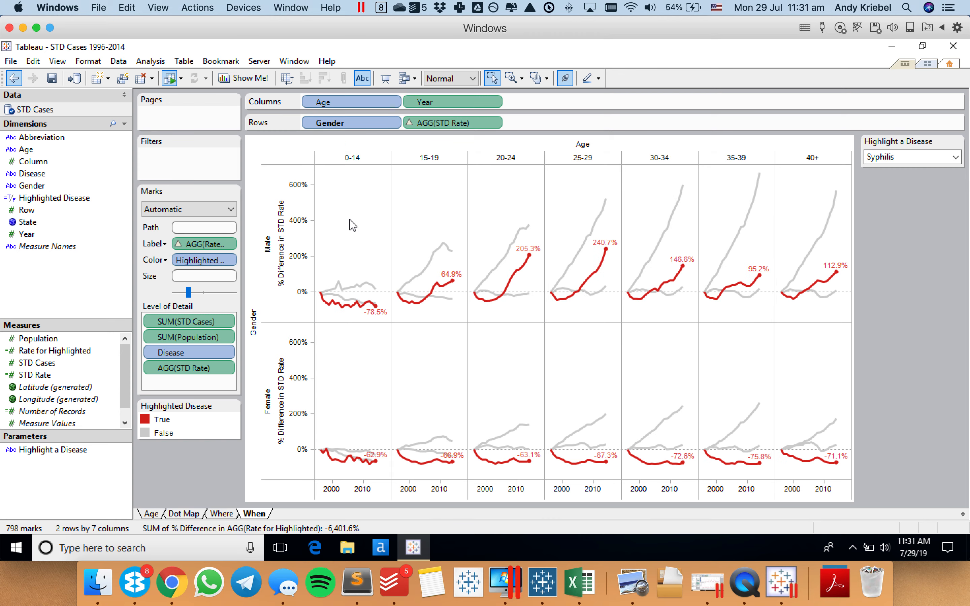
pyautogui.rightClick(579, 145)
pyautogui.click(580, 168)
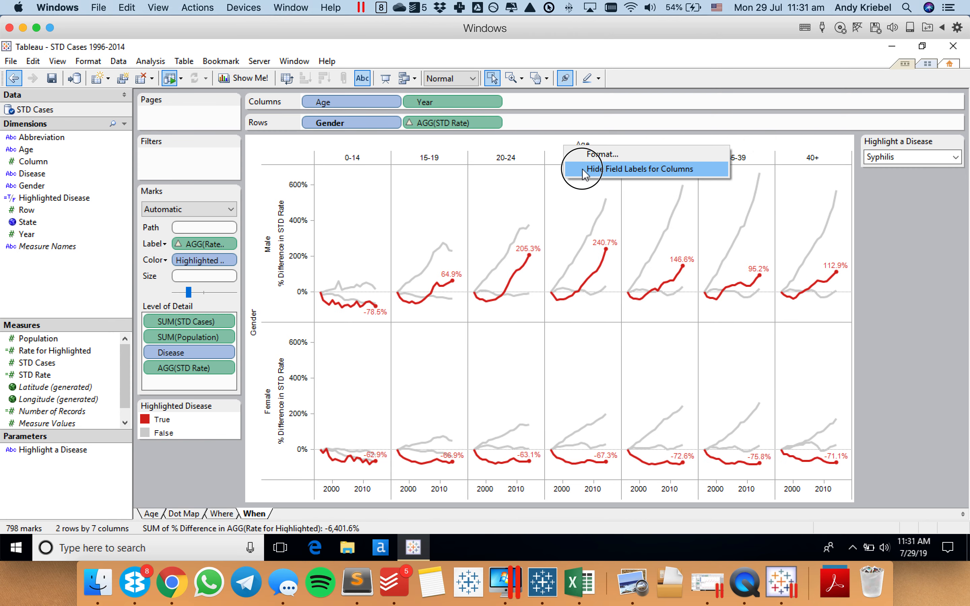
# Hide the field labels for rows on the When sheet and save the workbook.
pyautogui.rightClick(254, 307)
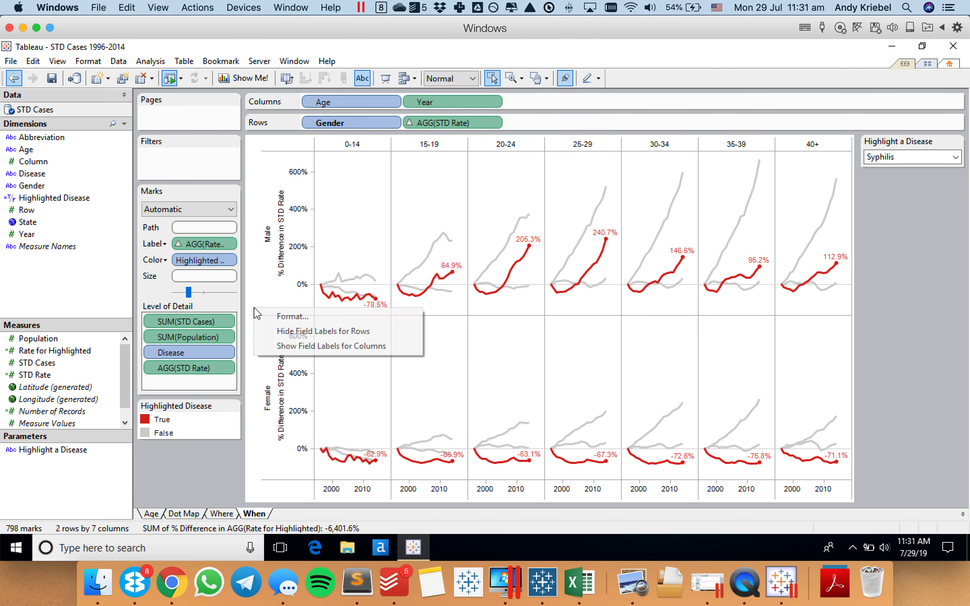
pyautogui.click(307, 335)
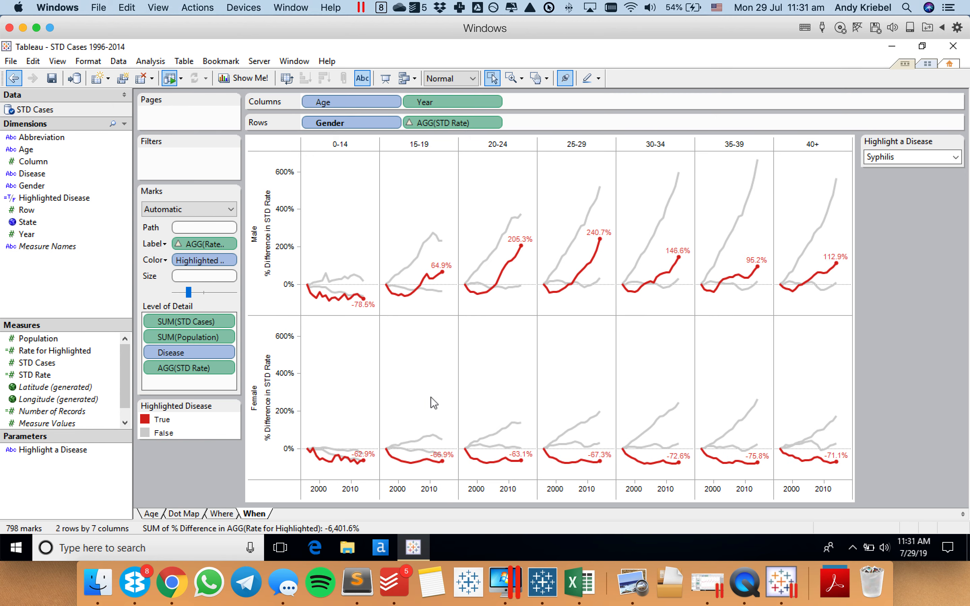
pyautogui.rightClick(428, 383)
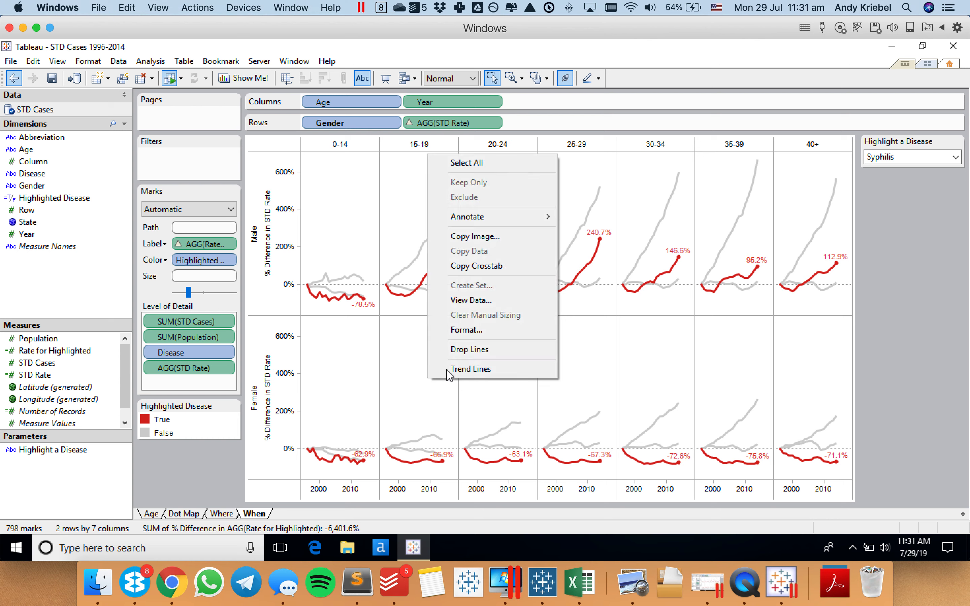
pyautogui.click(394, 373)
pyautogui.click(51, 79)
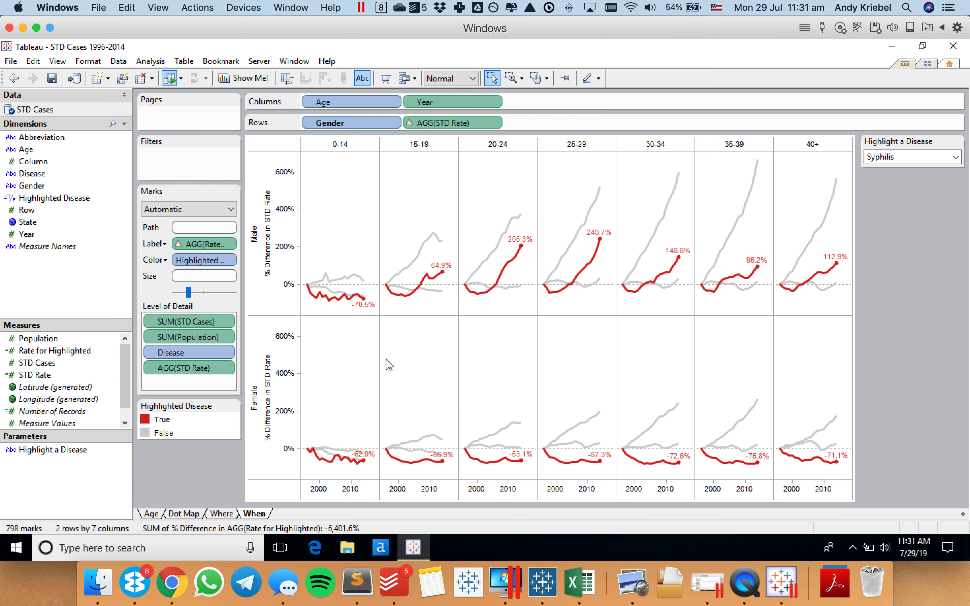
# On the Where sheet, change the STD Rate color palette to Red.
pyautogui.click(222, 514)
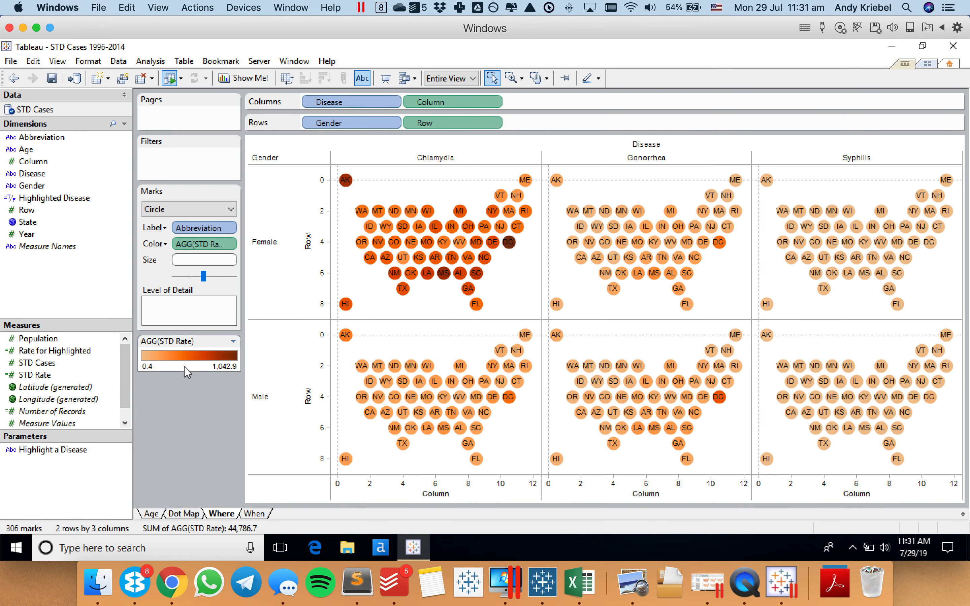
pyautogui.doubleClick(184, 367)
pyautogui.click(445, 260)
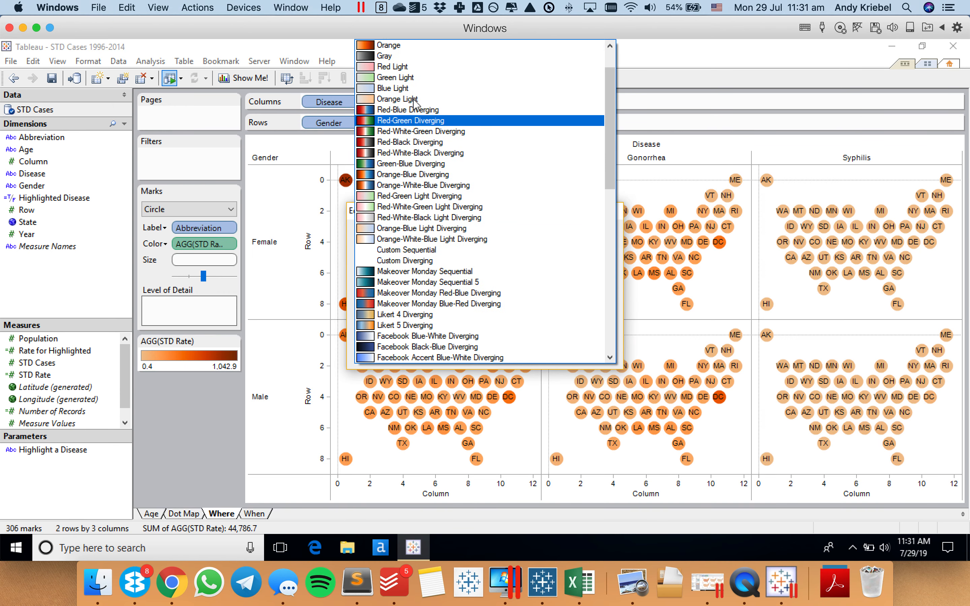
pyautogui.scroll(2, 404, 64)
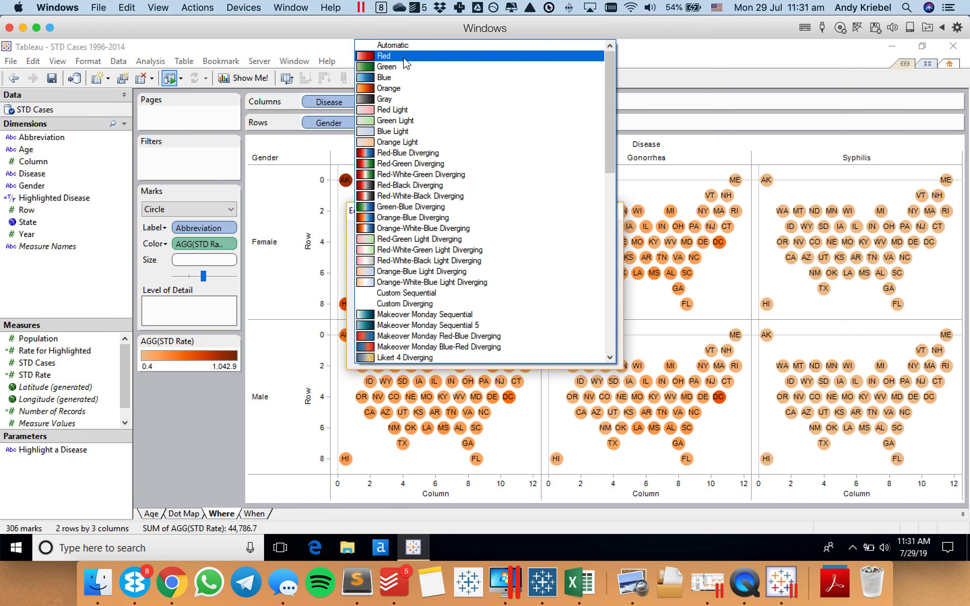
pyautogui.click(404, 57)
pyautogui.click(496, 352)
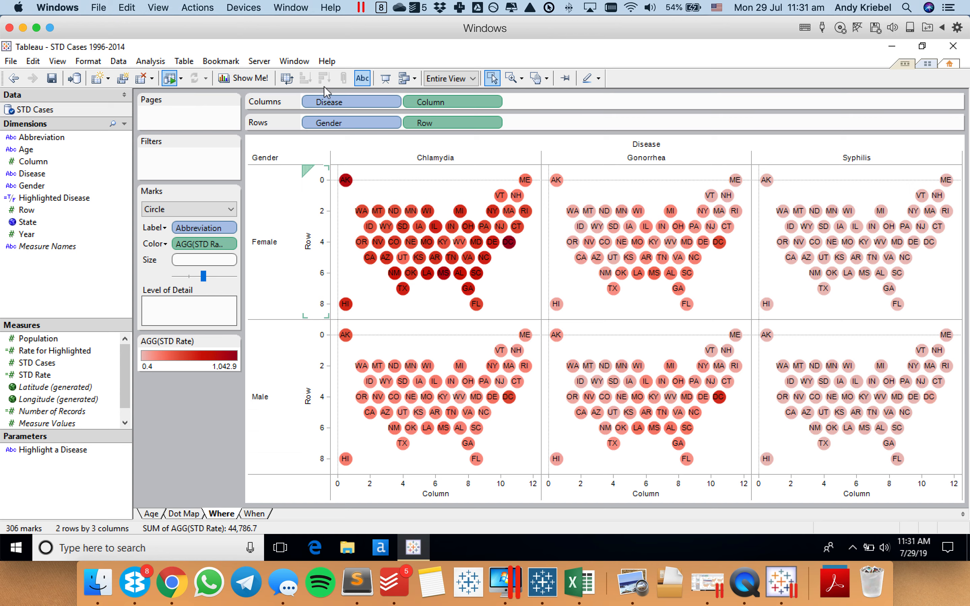
# Remove Gender from the rows and Disease from the columns to leave a single state tile map.
pyautogui.moveTo(321, 126); pyautogui.dragTo(34, 271)
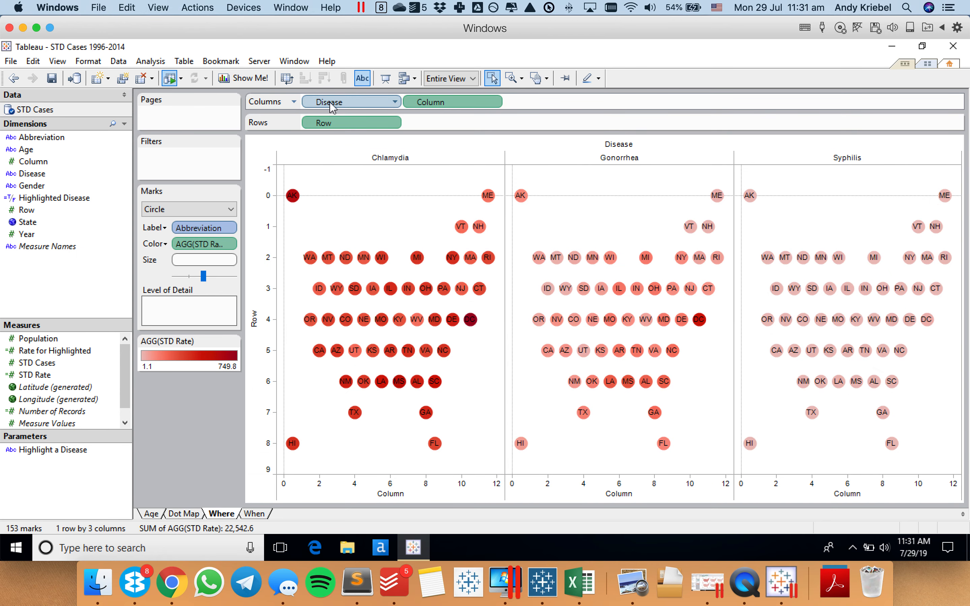
pyautogui.moveTo(329, 103); pyautogui.dragTo(71, 283)
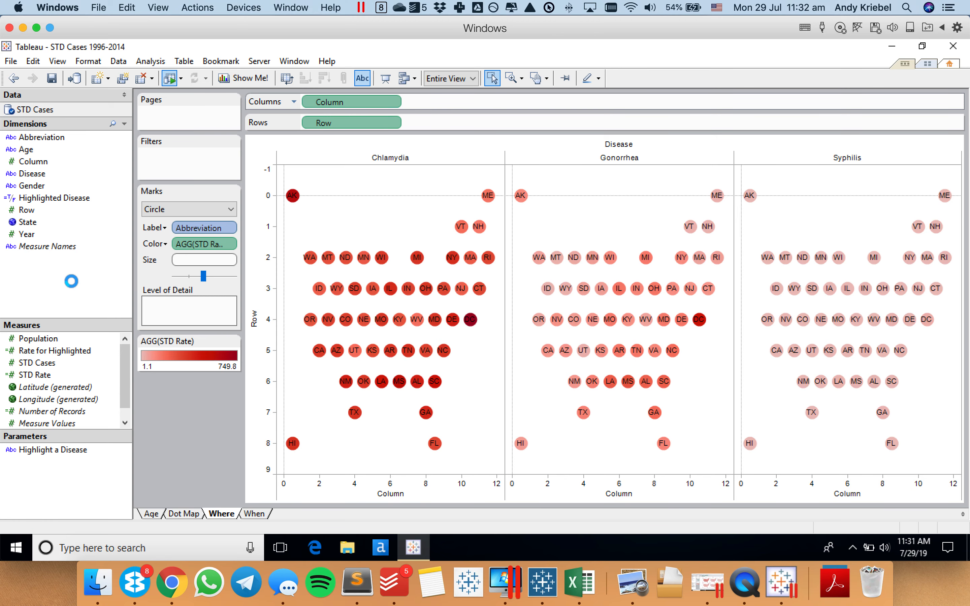
# Format the tile map's borders, setting the pane lines of both the column divider and the row divider to None.
pyautogui.rightClick(326, 214)
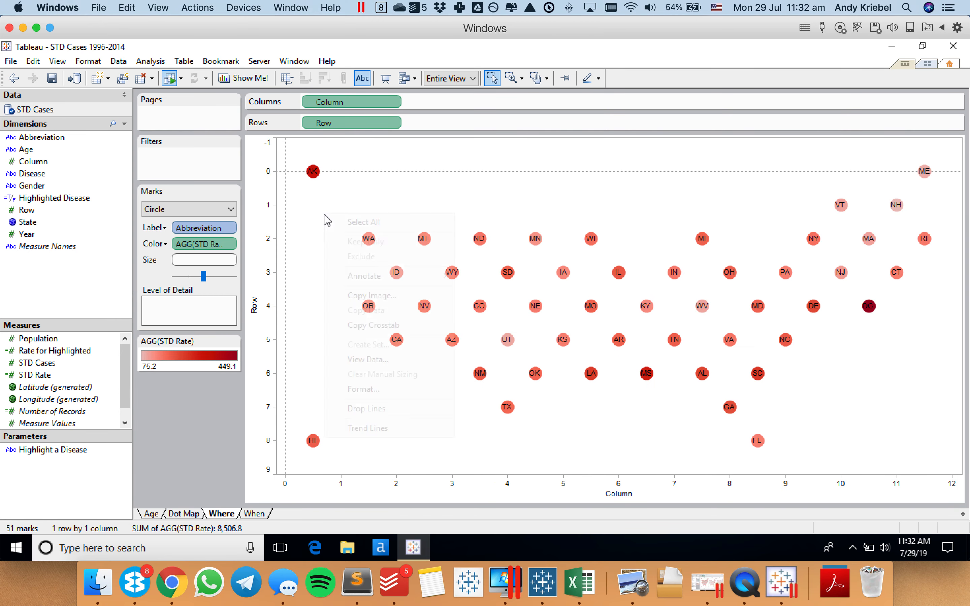
pyautogui.click(385, 392)
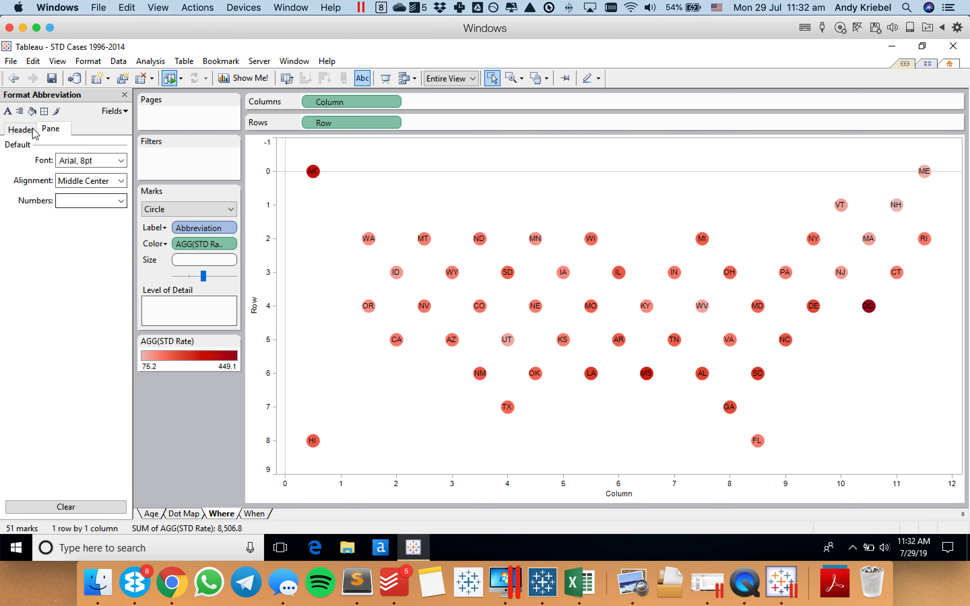
pyautogui.click(43, 130)
pyautogui.click(44, 111)
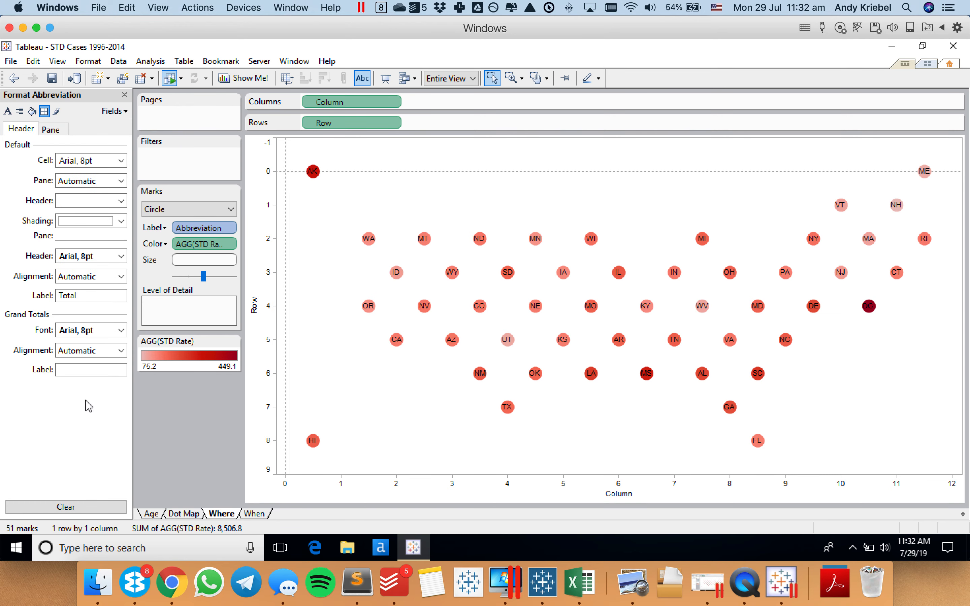
pyautogui.click(78, 420)
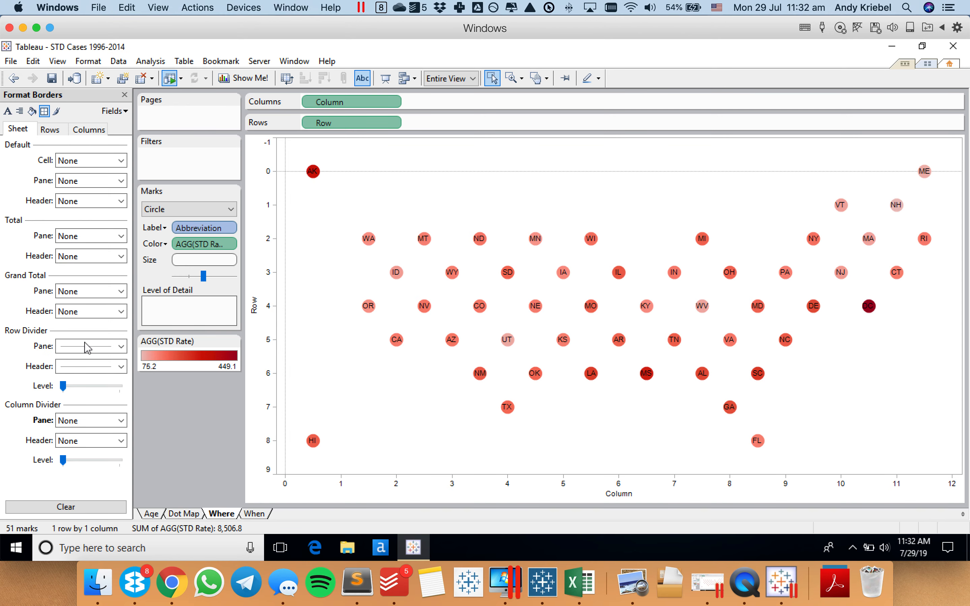
pyautogui.click(84, 344)
pyautogui.click(103, 167)
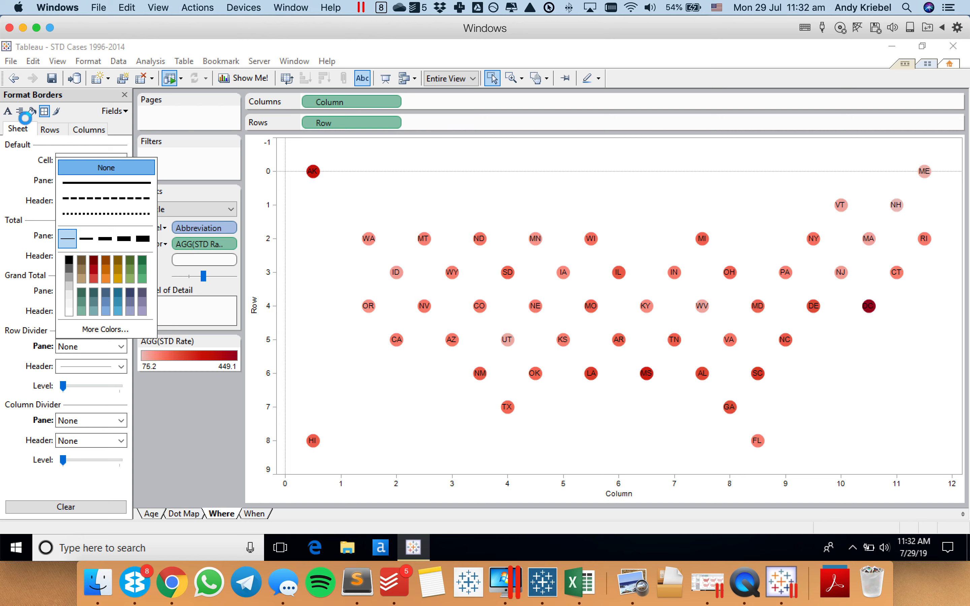
# Set the tile map's zero lines to None and close the formatting options.
pyautogui.click(57, 111)
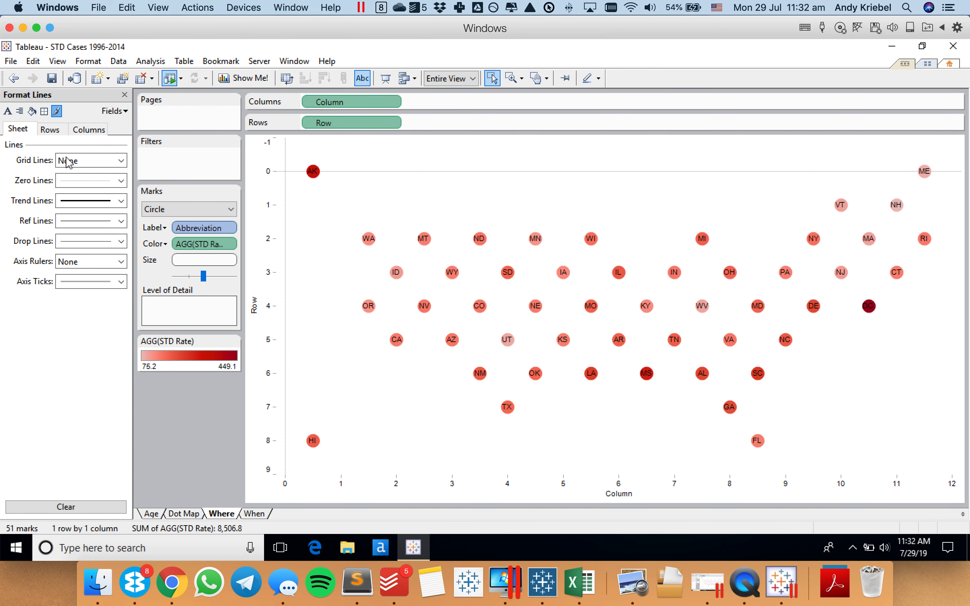
pyautogui.click(77, 185)
pyautogui.click(82, 198)
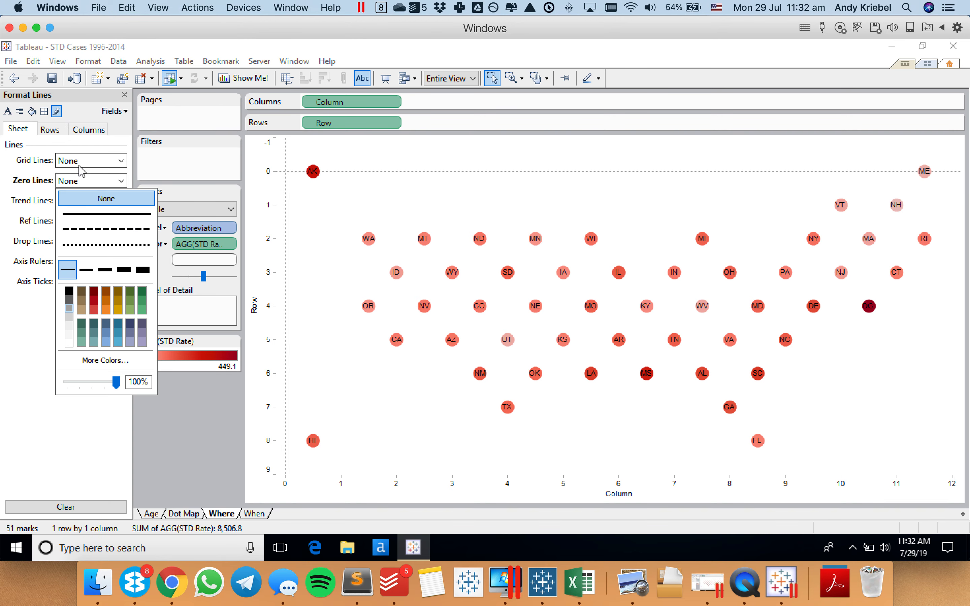
pyautogui.click(28, 191)
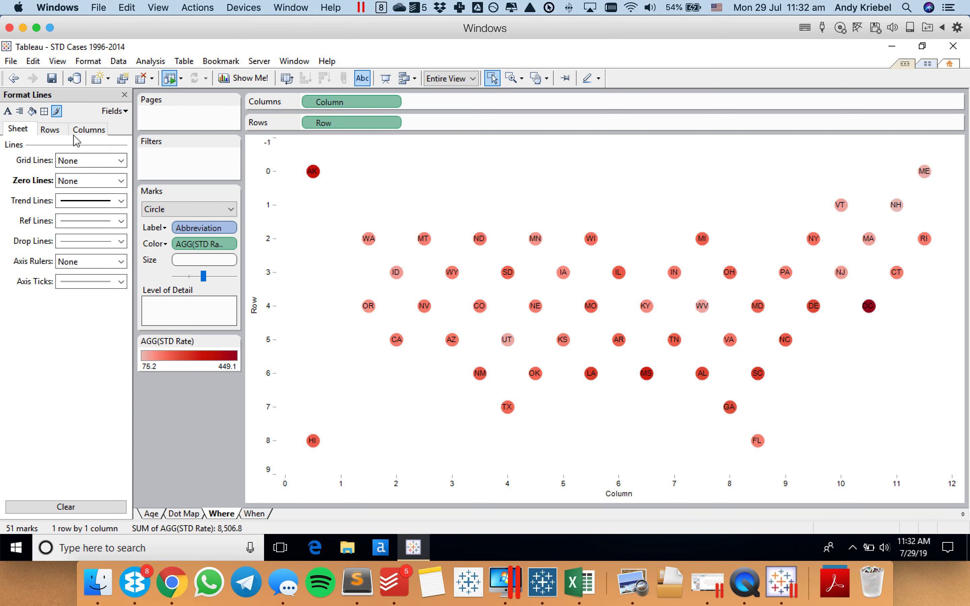
pyautogui.click(125, 95)
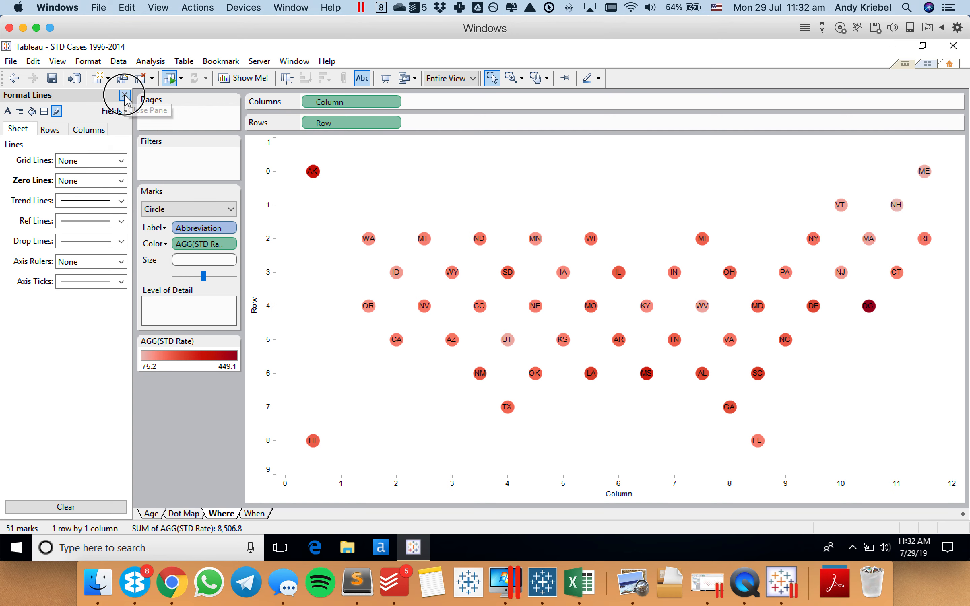
# Hide the headers of the Column and Row axes on the tile map.
pyautogui.click(395, 105)
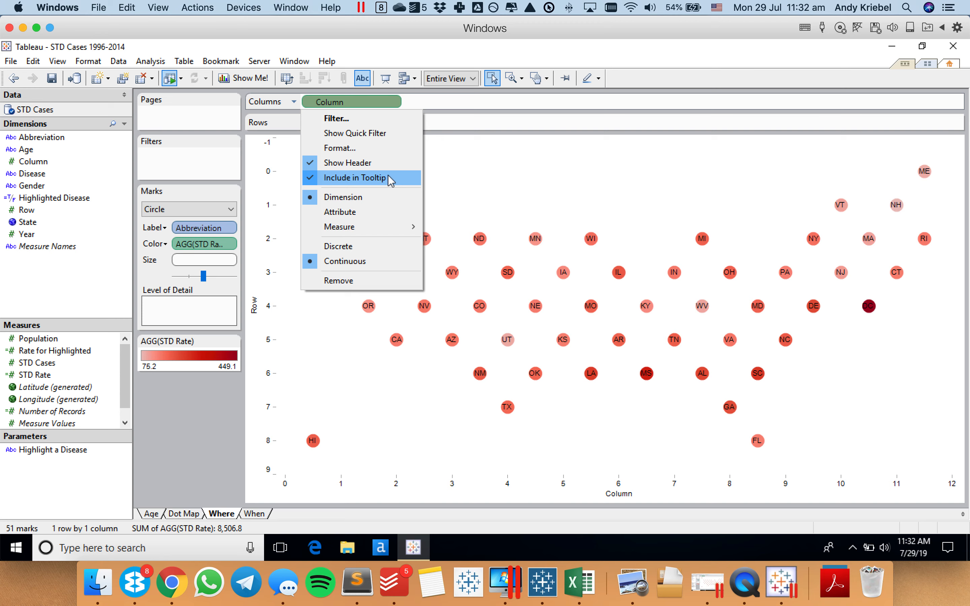
pyautogui.click(380, 161)
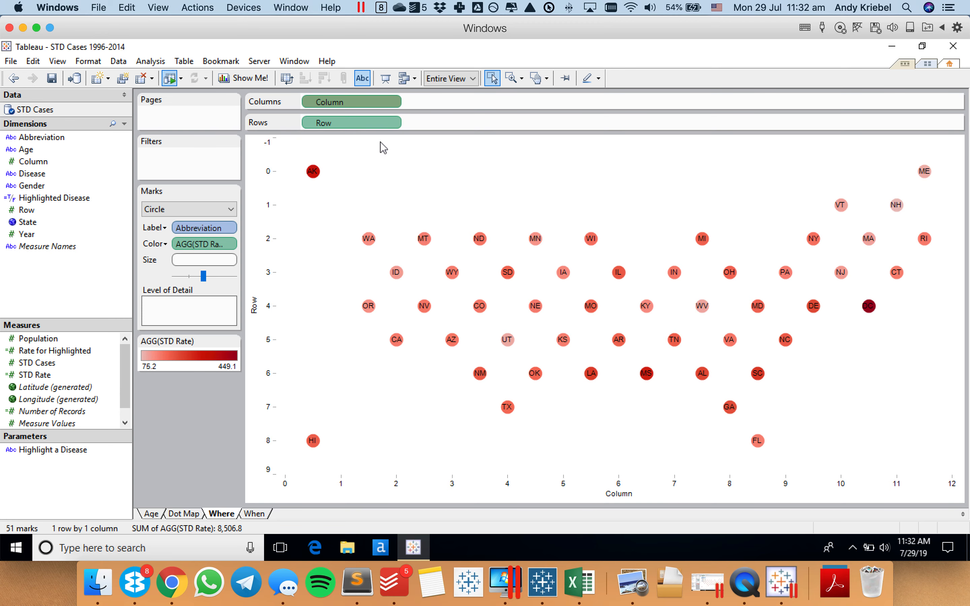
pyautogui.click(394, 126)
pyautogui.click(380, 183)
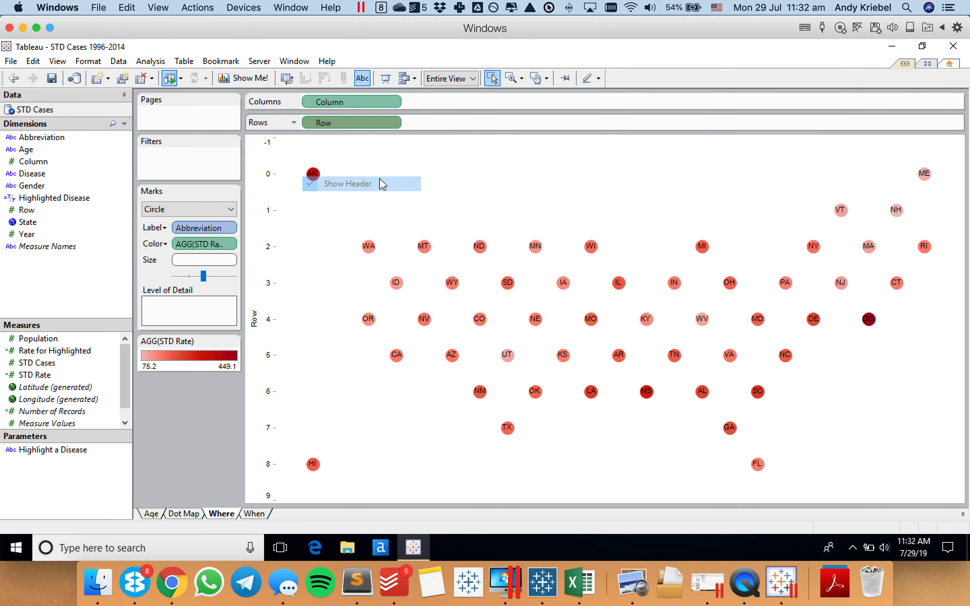
# Exclude the Row and Column fields from the tile map's tooltip.
pyautogui.click(391, 125)
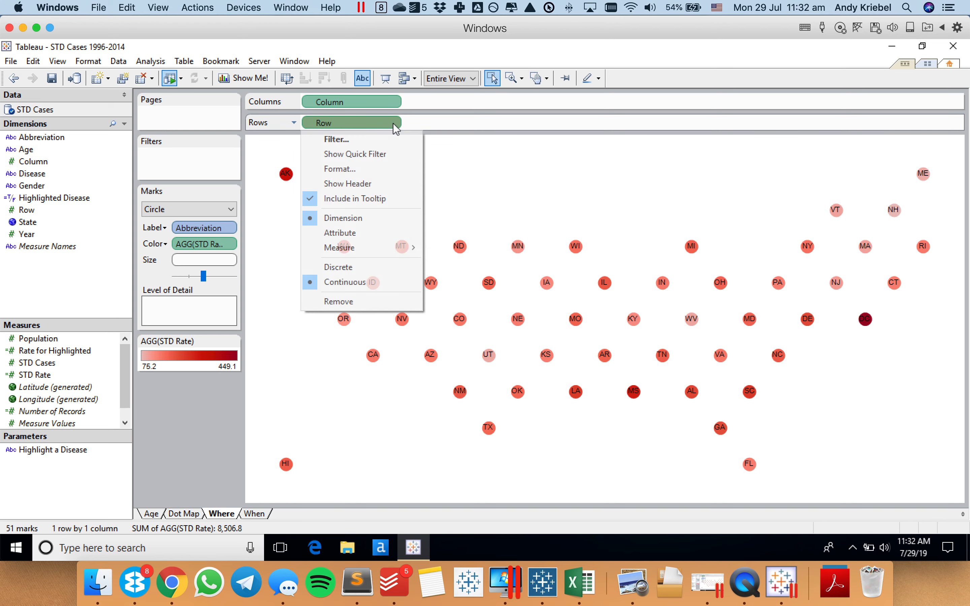
pyautogui.click(368, 197)
pyautogui.click(394, 102)
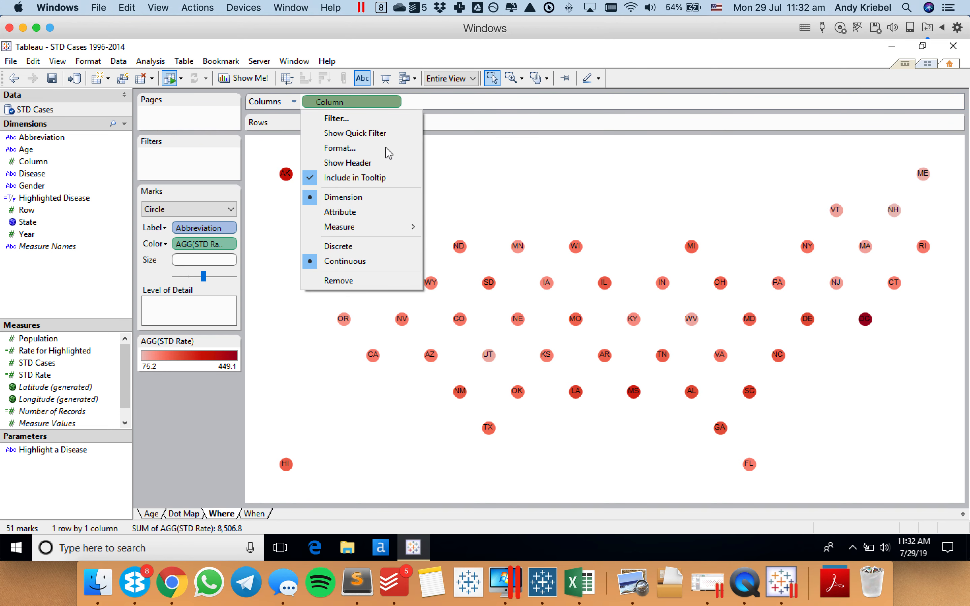
pyautogui.click(370, 179)
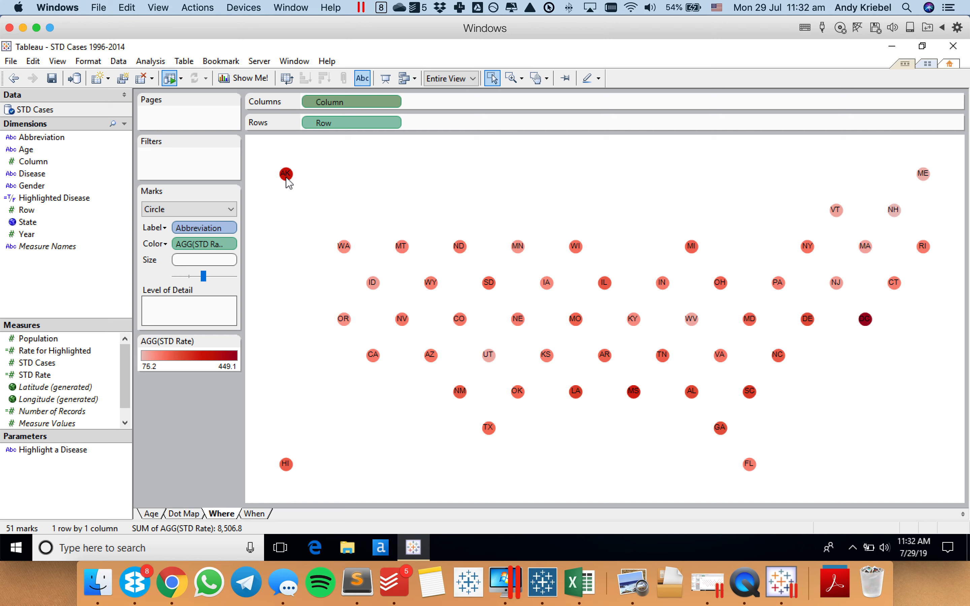
# Rename the Abbreviation field as State Abbr.
pyautogui.rightClick(40, 140)
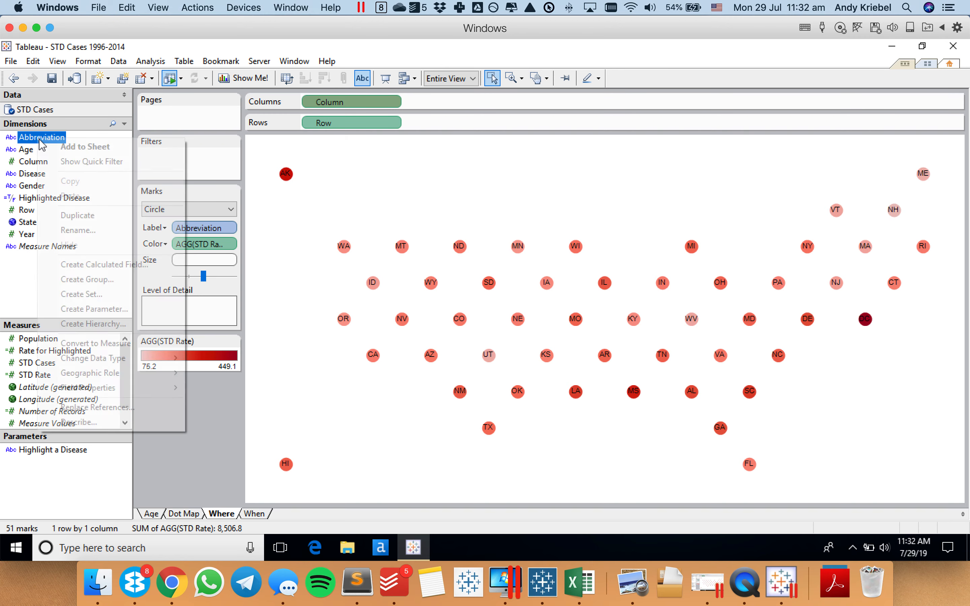
pyautogui.click(75, 231)
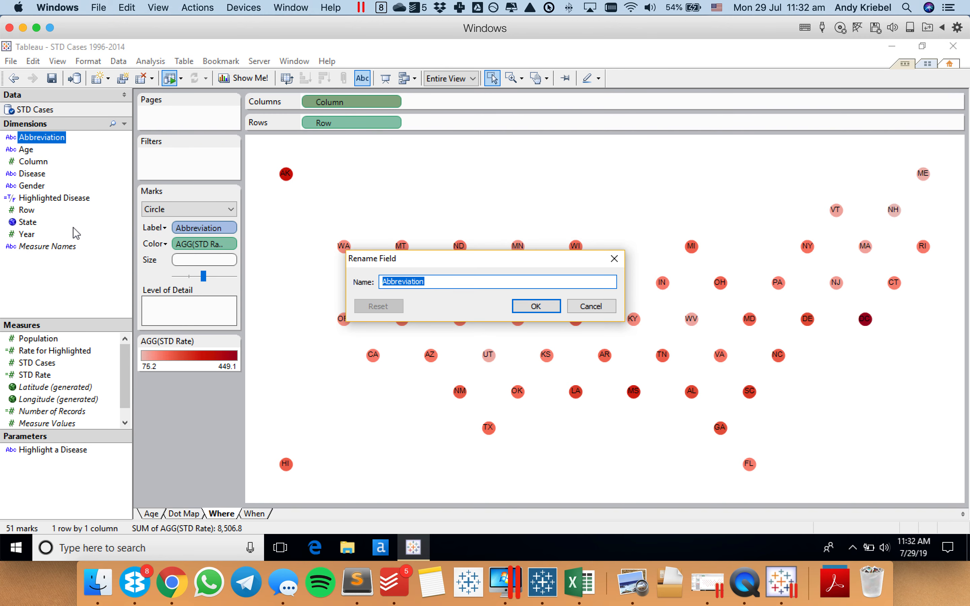
pyautogui.write('State')
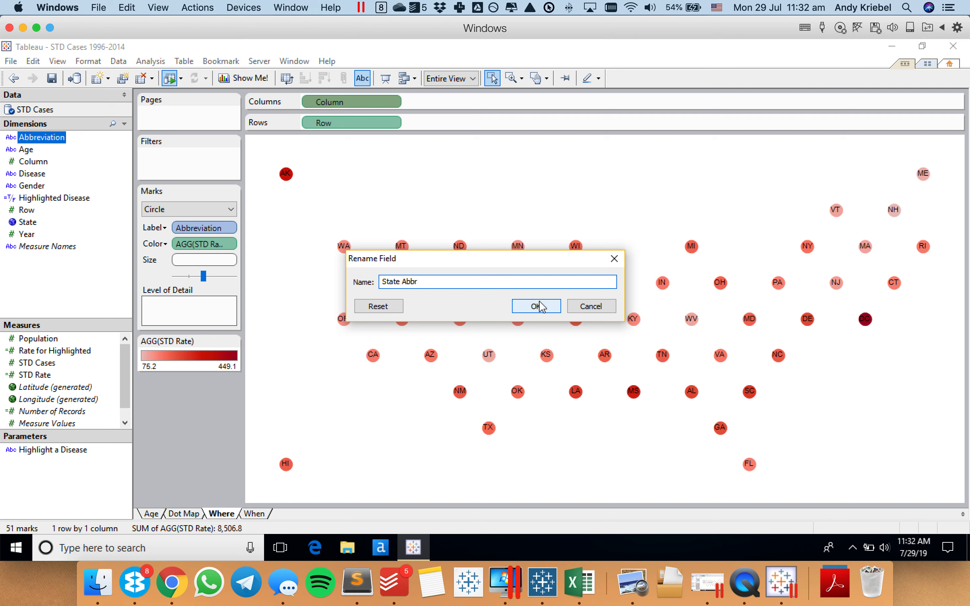
pyautogui.write('Ab')
pyautogui.click(543, 307)
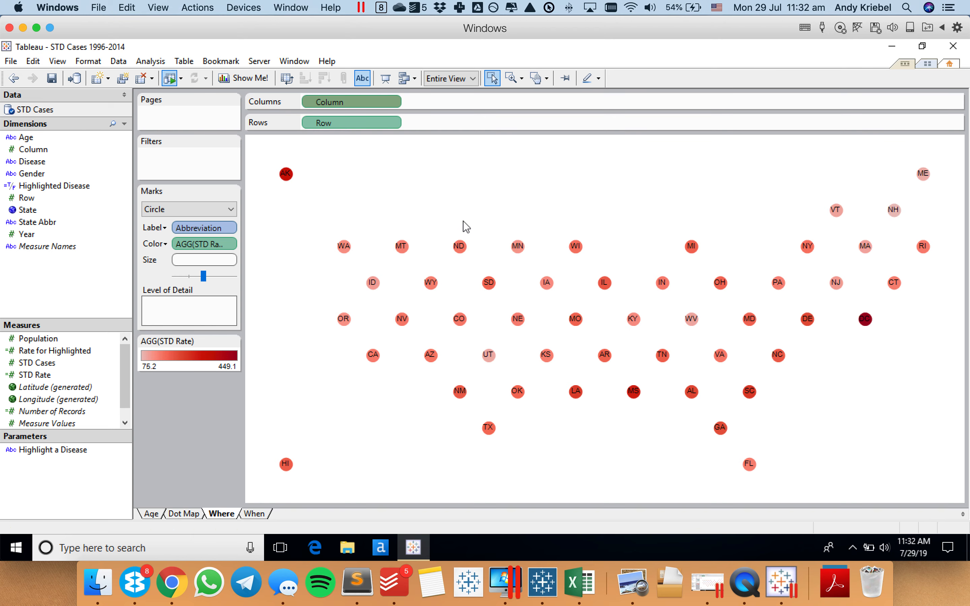
# Build a bar chart on a new worksheet after When, with Age on columns and STD Rate on rows, and hide the column field label.
pyautogui.click(256, 514)
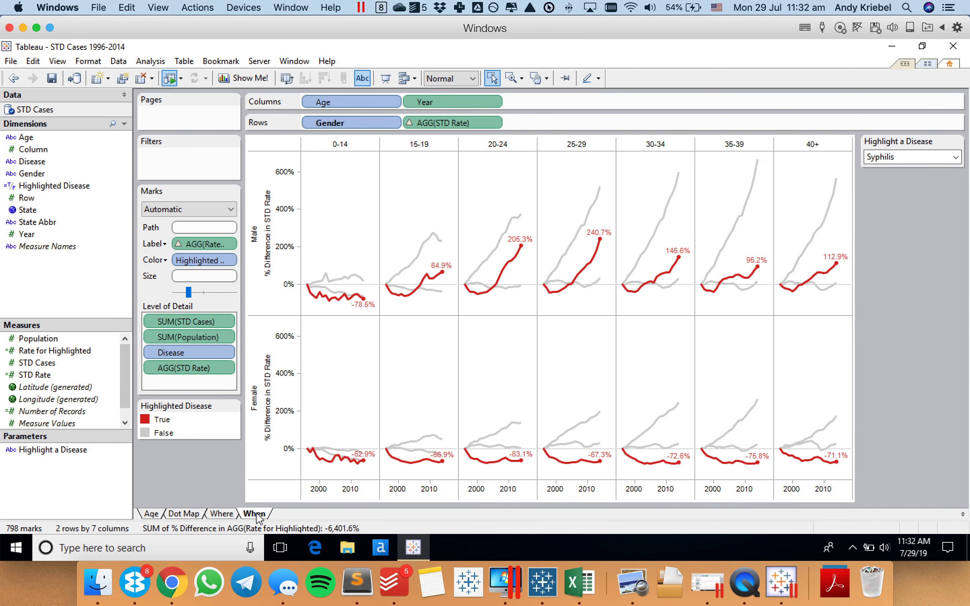
pyautogui.rightClick(257, 514)
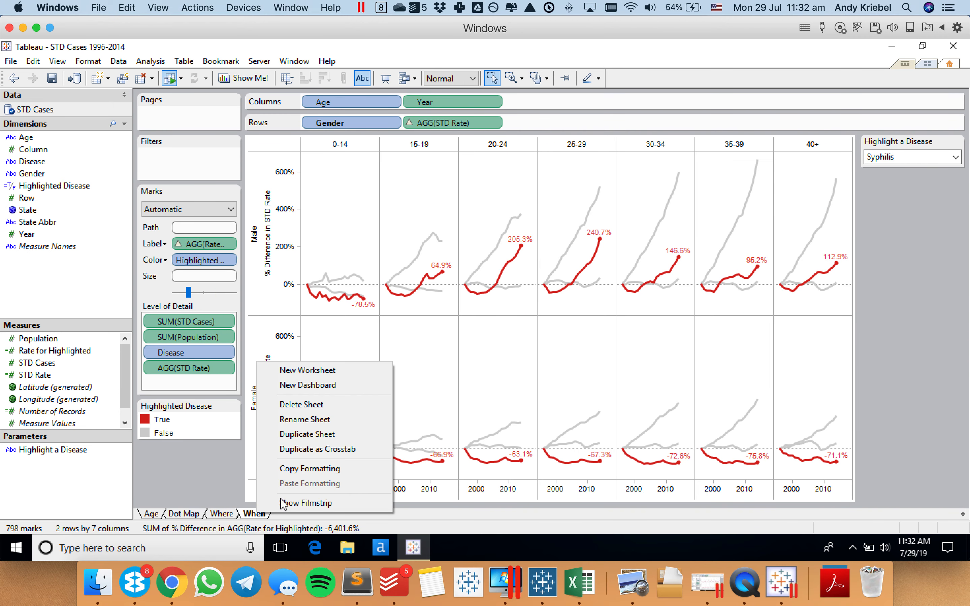
pyautogui.click(322, 372)
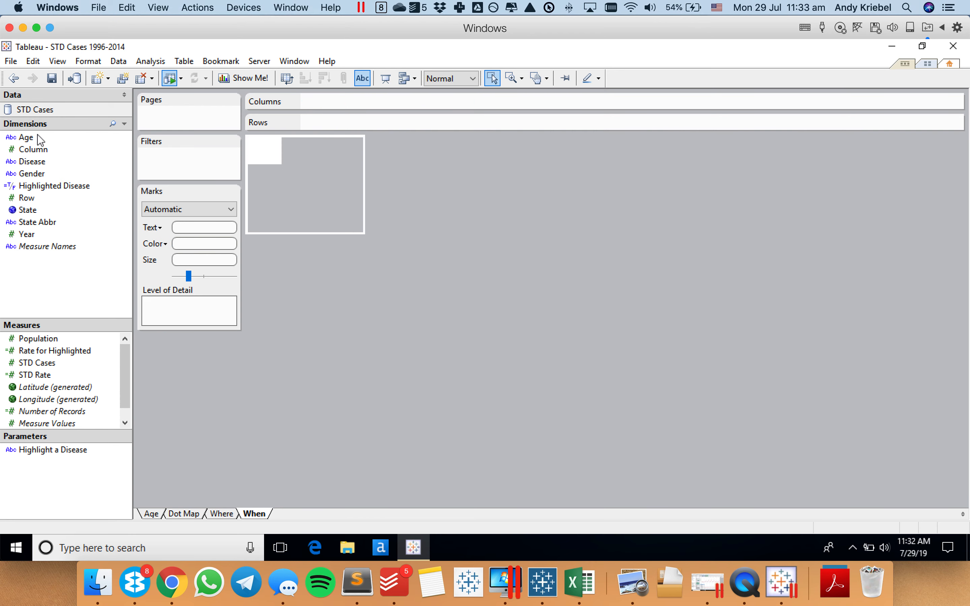
pyautogui.moveTo(36, 141); pyautogui.dragTo(270, 201)
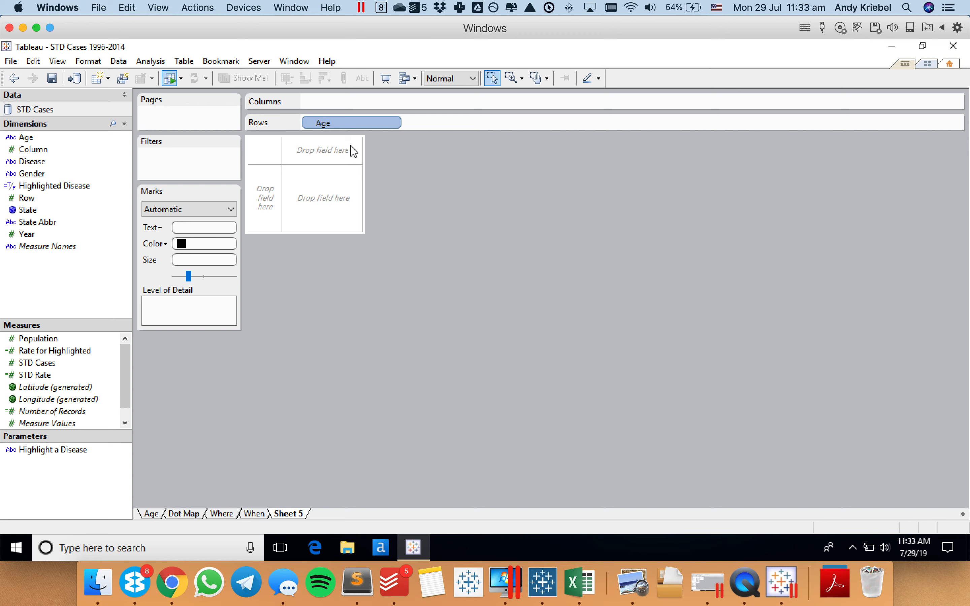
pyautogui.moveTo(346, 124); pyautogui.dragTo(353, 105)
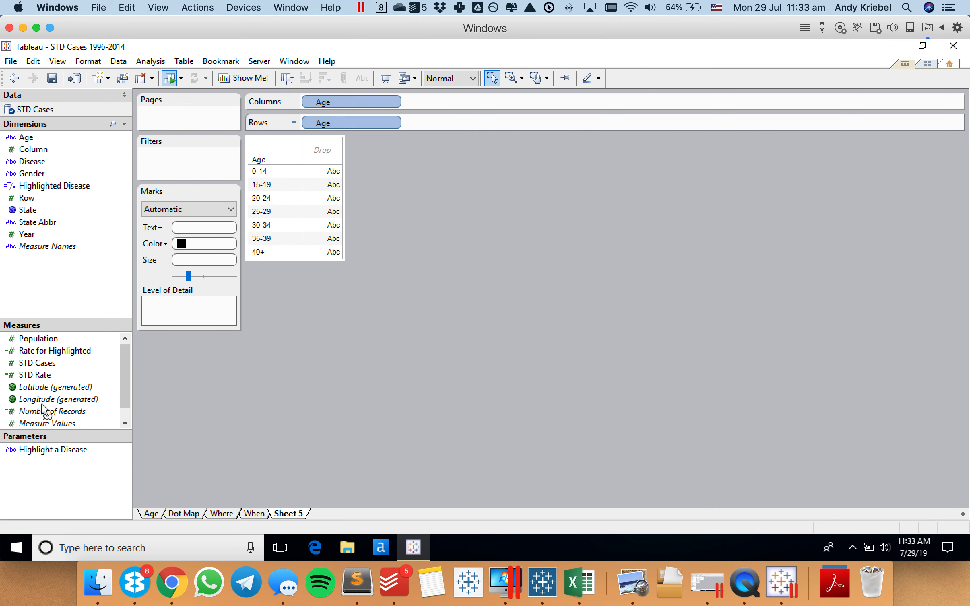
pyautogui.moveTo(35, 375); pyautogui.dragTo(339, 123)
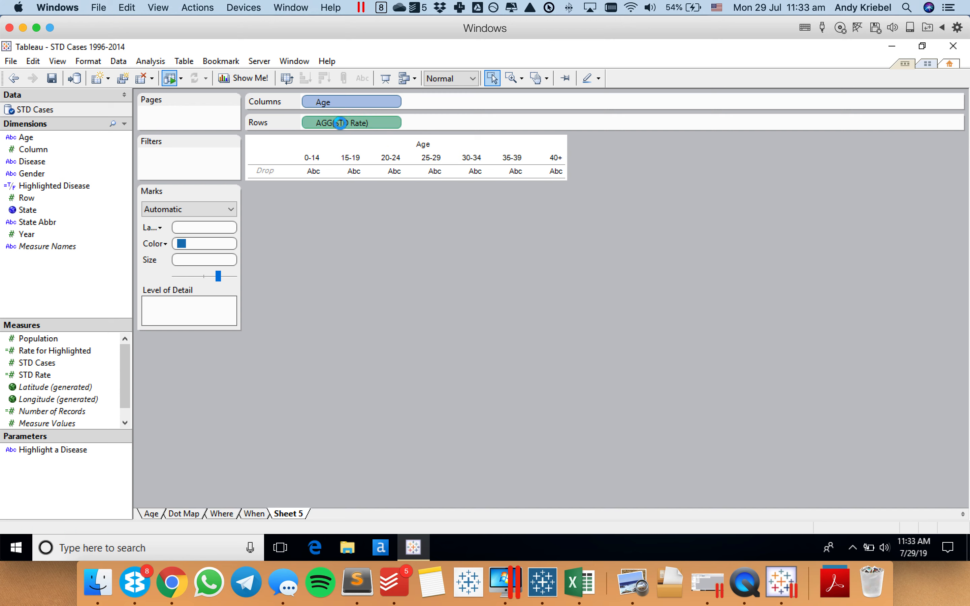
pyautogui.rightClick(421, 145)
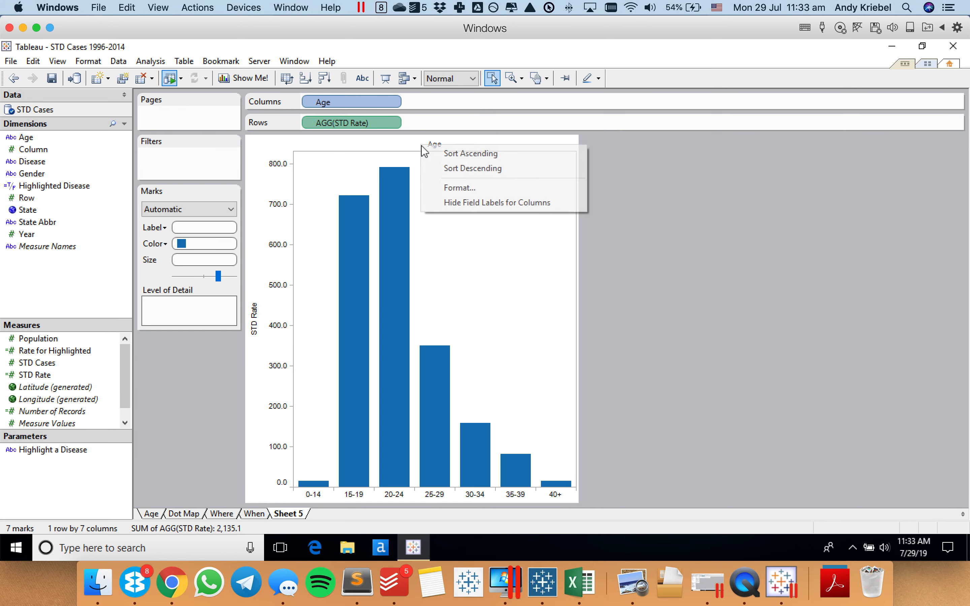
pyautogui.click(453, 202)
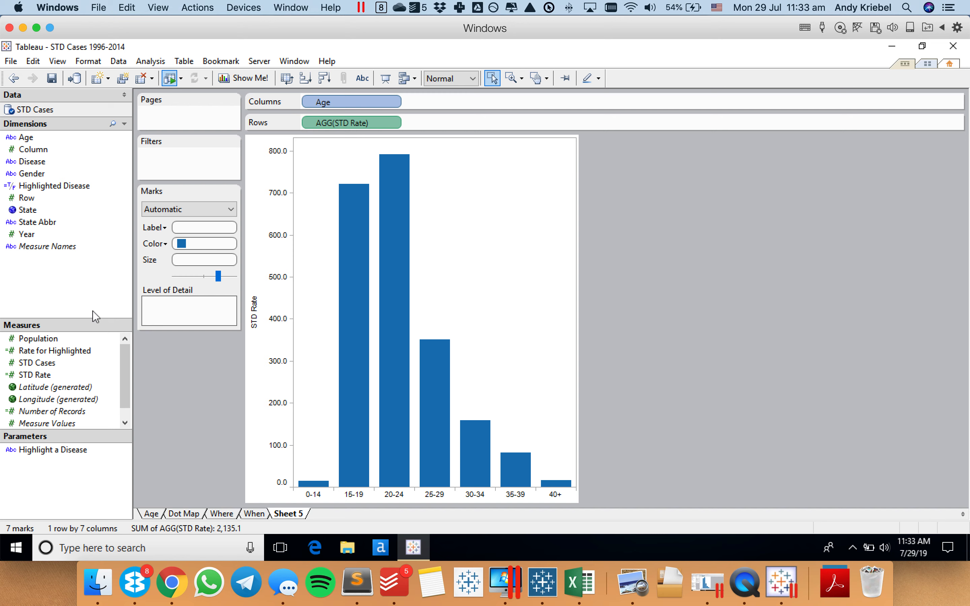
# Color the STD Rate bars light red.
pyautogui.click(196, 243)
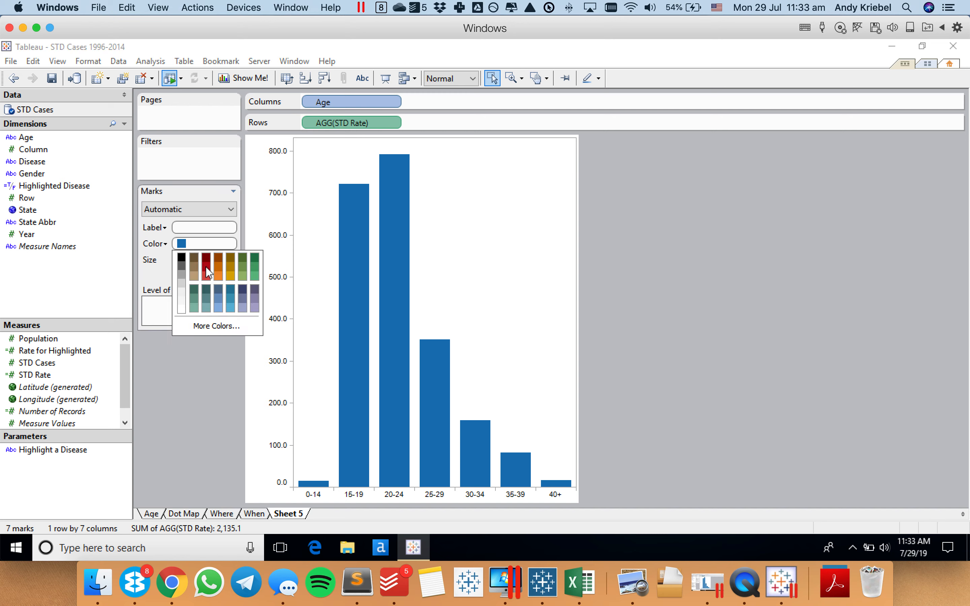
pyautogui.click(206, 276)
pyautogui.click(93, 296)
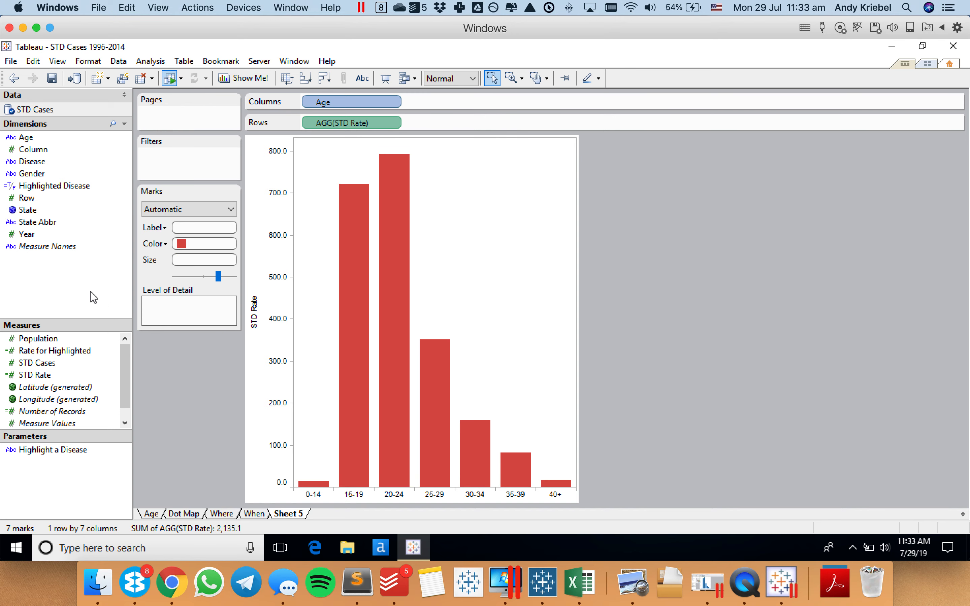
# Rename the new worksheet as STD Rates by Age.
pyautogui.doubleClick(288, 515)
pyautogui.write('STD Rates by Age')
pyautogui.press('Return')
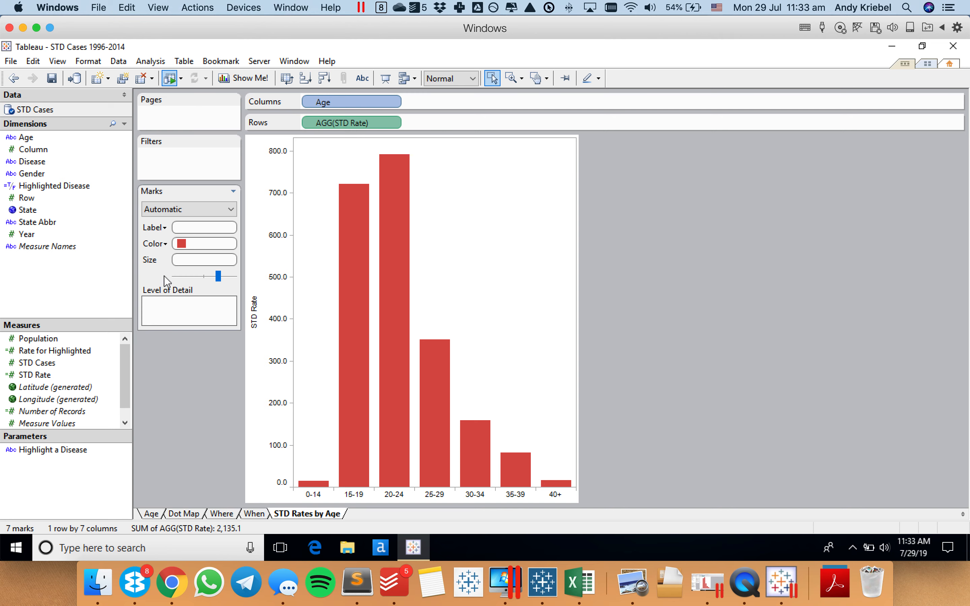
# Show mark labels on the age bars and make their font bold and light red.
pyautogui.click(154, 227)
pyautogui.click(185, 249)
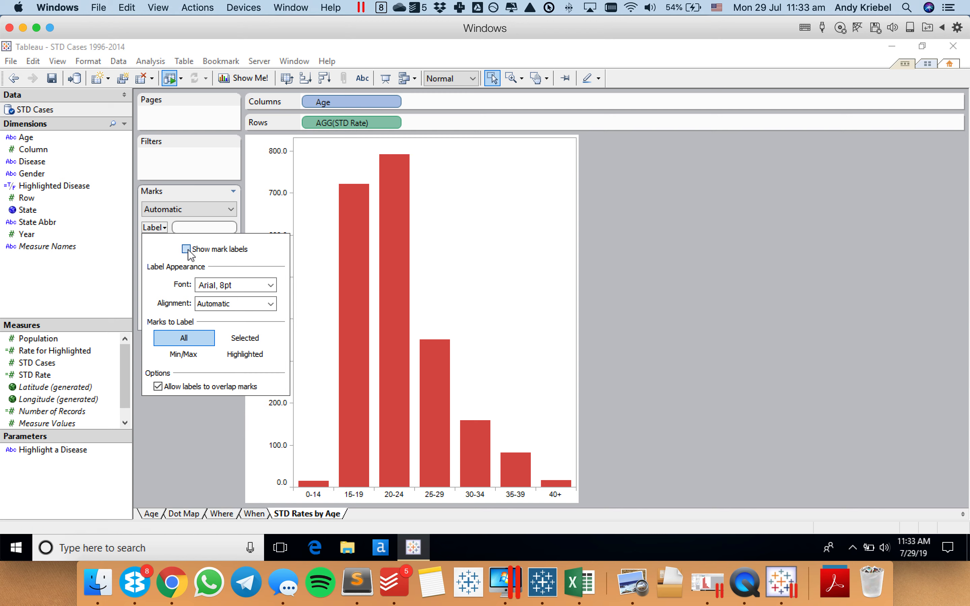
pyautogui.click(204, 286)
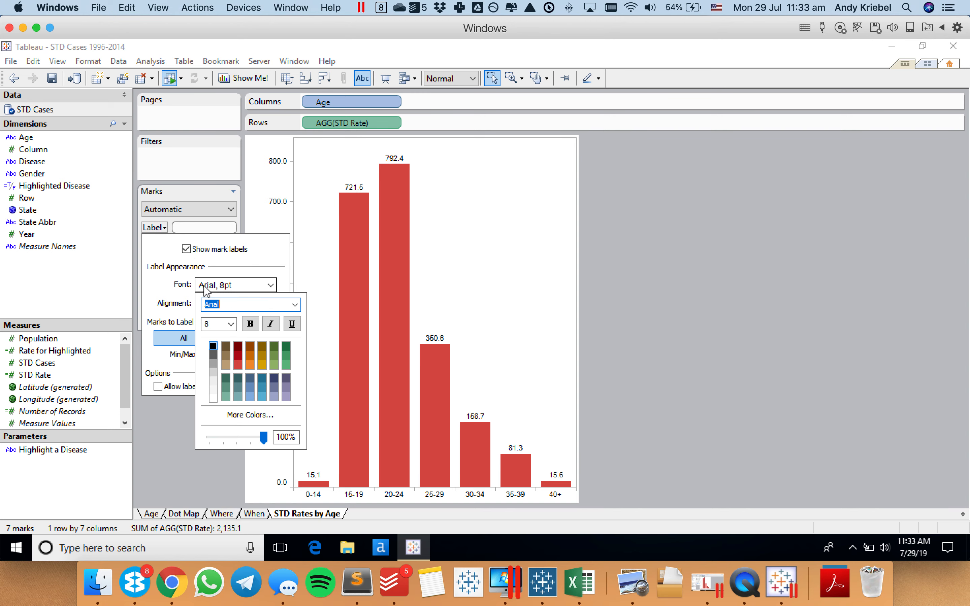
pyautogui.click(238, 366)
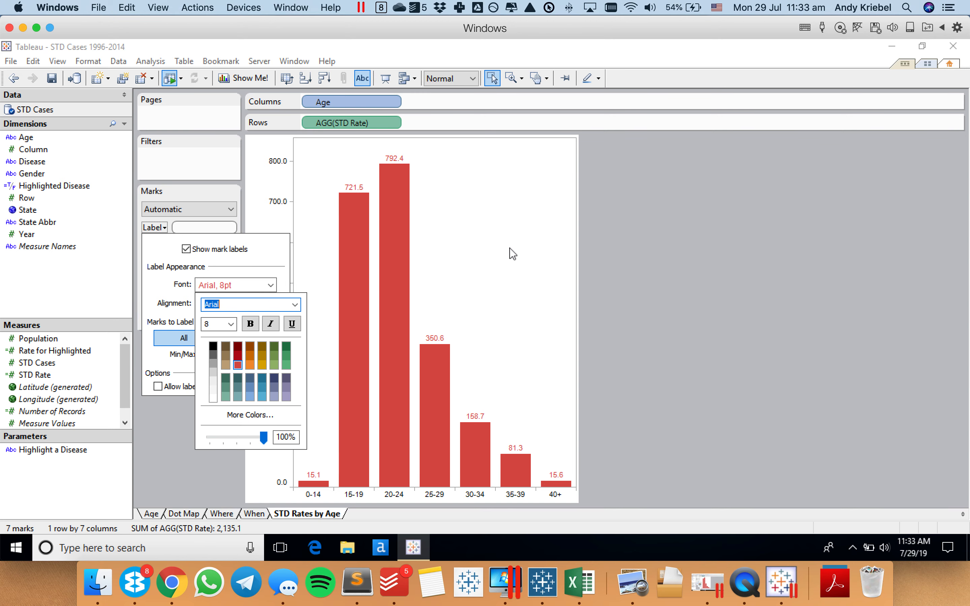
pyautogui.click(250, 324)
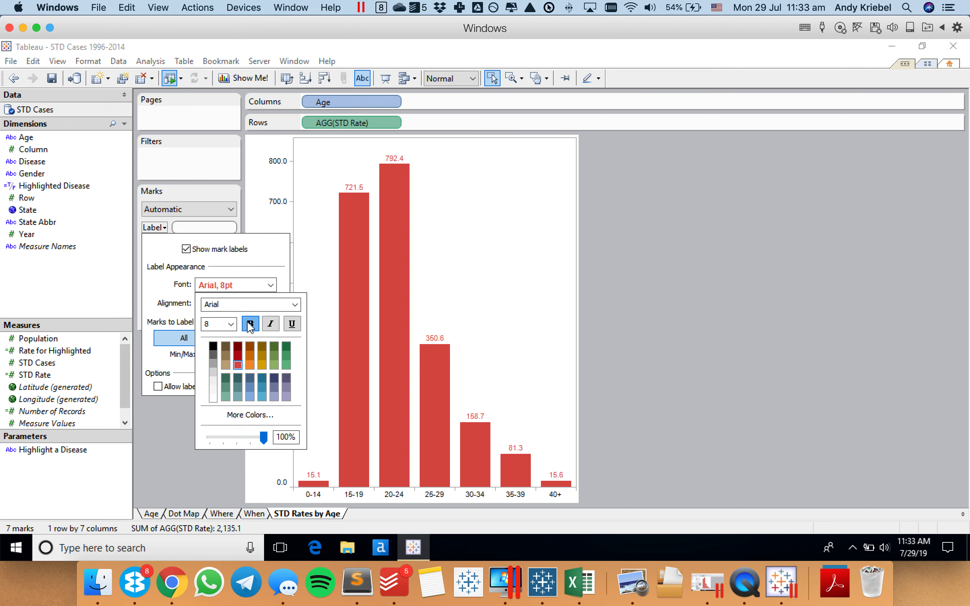
pyautogui.click(463, 260)
pyautogui.click(463, 261)
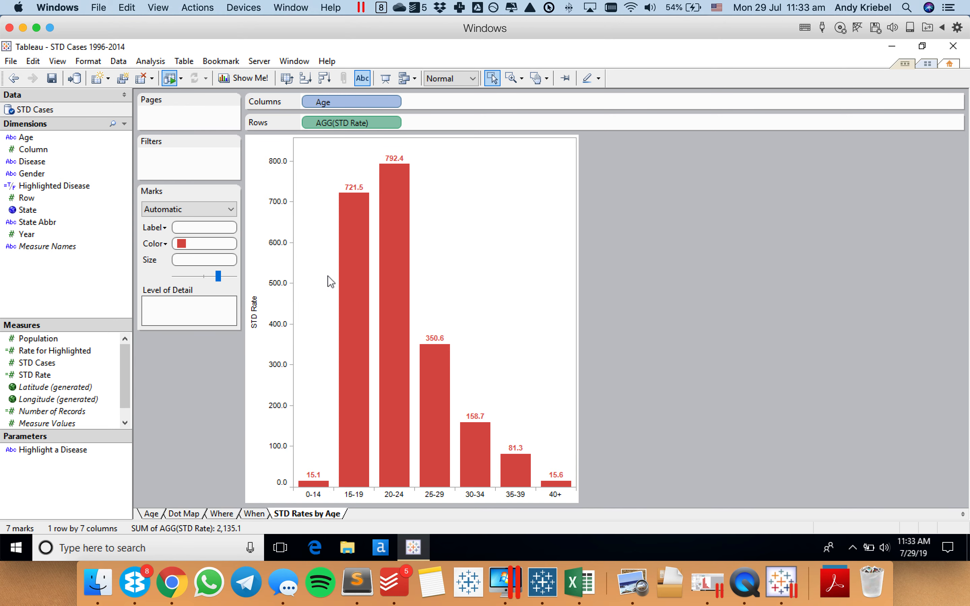
# Save the workbook.
pyautogui.rightClick(323, 284)
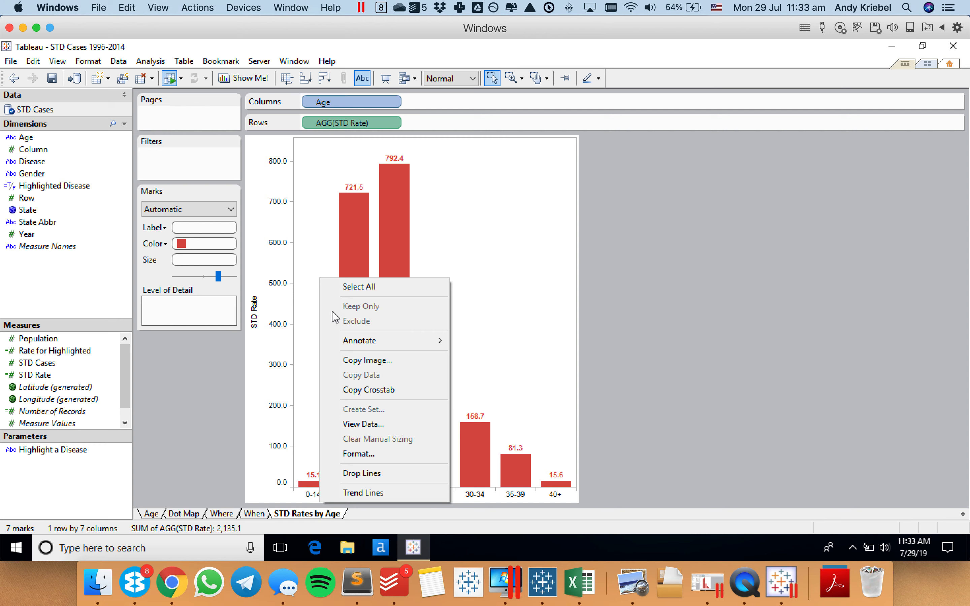
pyautogui.click(529, 326)
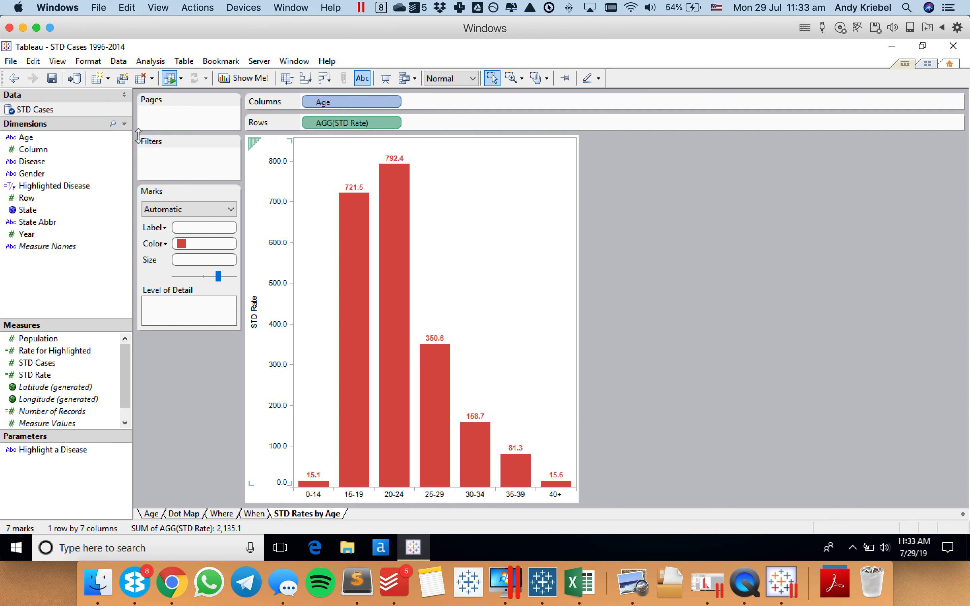
pyautogui.click(52, 77)
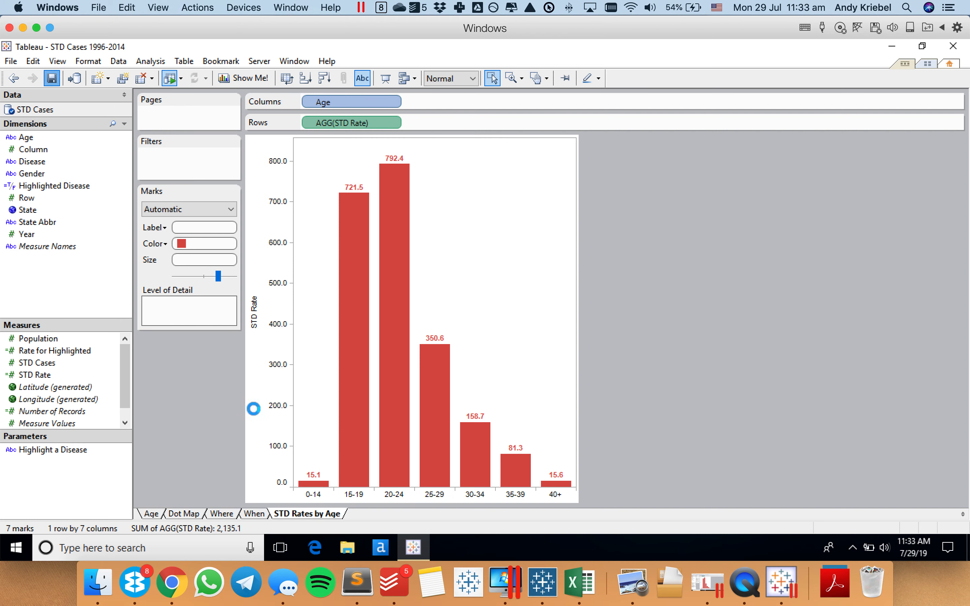
# Copy the formatting of the Where worksheet and paste it onto STD Rates by Age.
pyautogui.click(227, 514)
pyautogui.rightClick(228, 515)
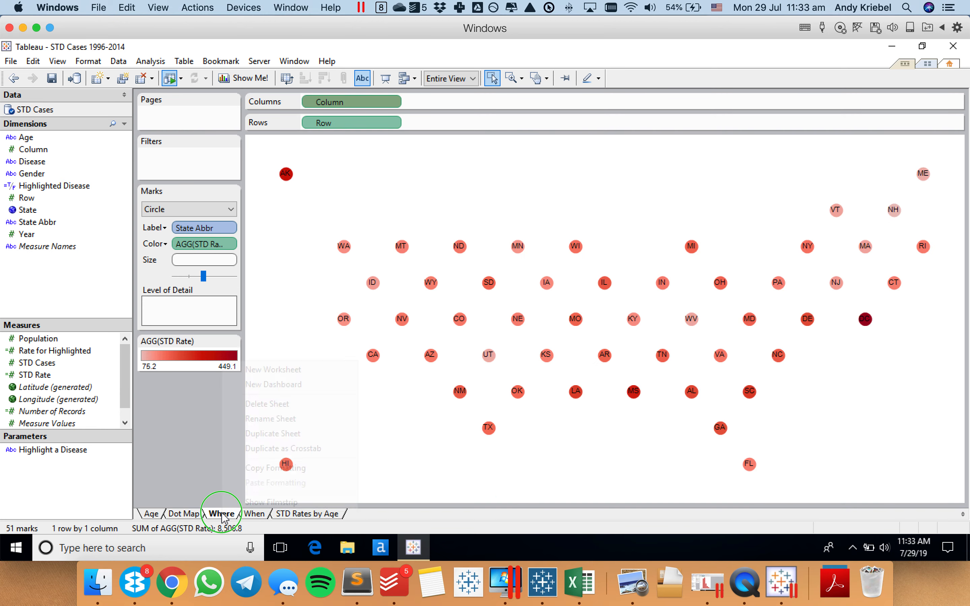
pyautogui.click(245, 468)
pyautogui.click(302, 513)
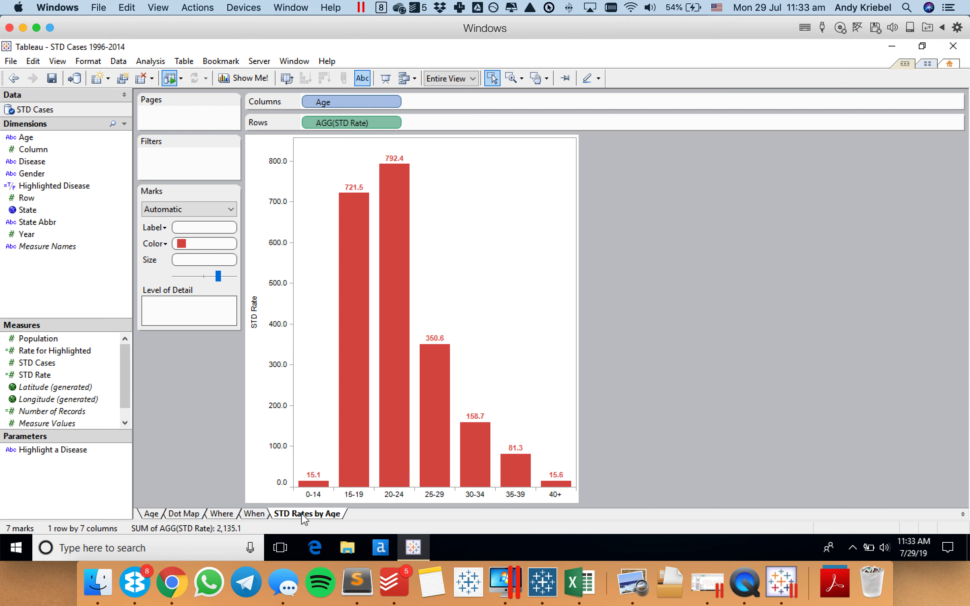
pyautogui.rightClick(302, 513)
pyautogui.click(337, 485)
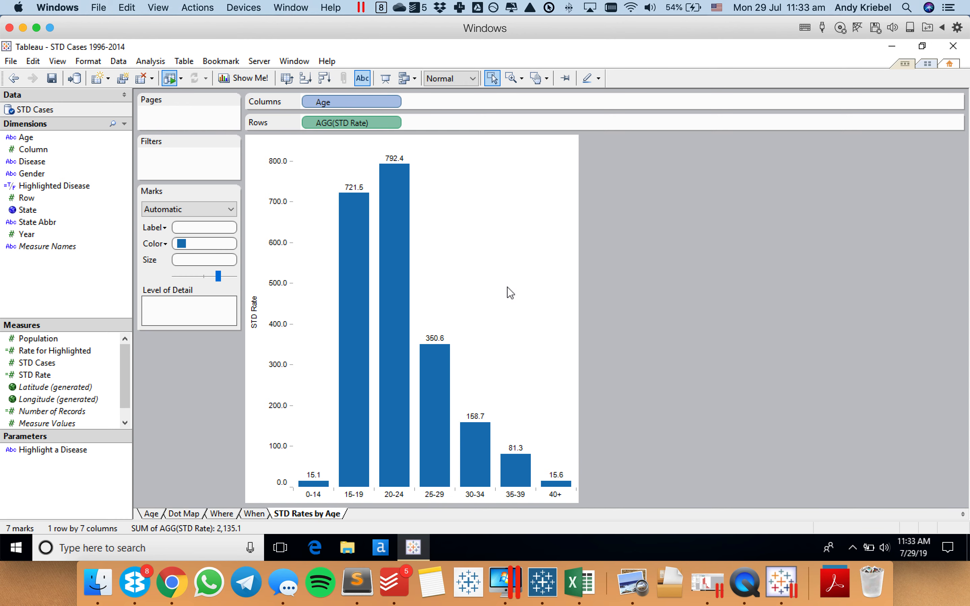
# Recolor the bars on STD Rates by Age in light red.
pyautogui.click(183, 244)
pyautogui.click(206, 276)
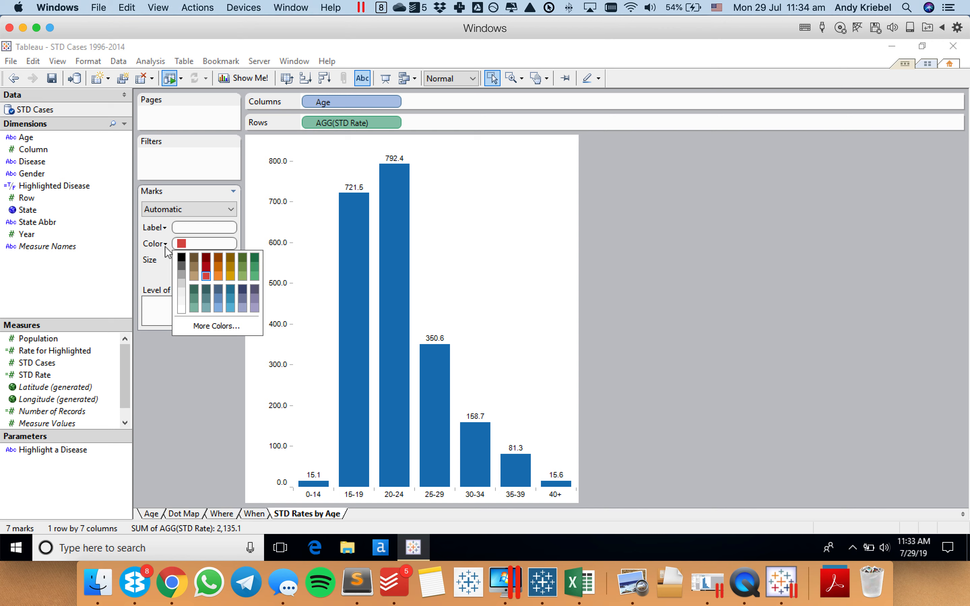
pyautogui.click(103, 285)
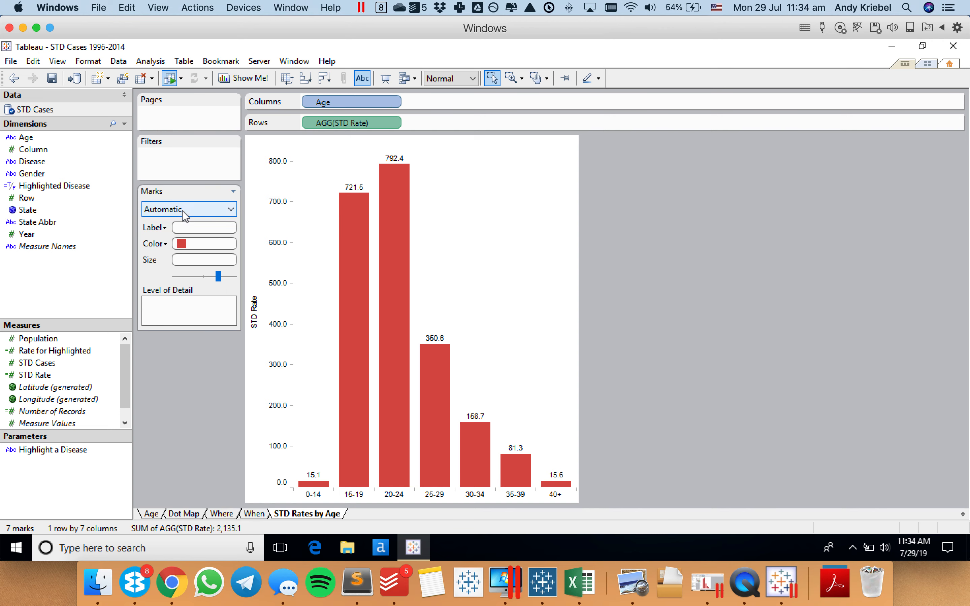
# Set the mark labels' horizontal and vertical alignment to Automatic.
pyautogui.click(155, 228)
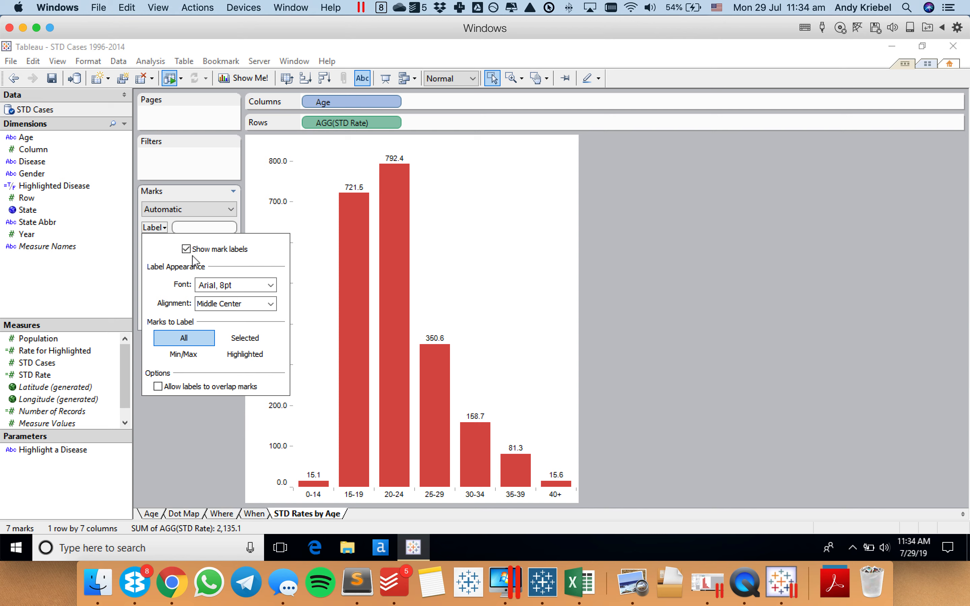
pyautogui.click(218, 307)
pyautogui.click(229, 339)
pyautogui.click(228, 396)
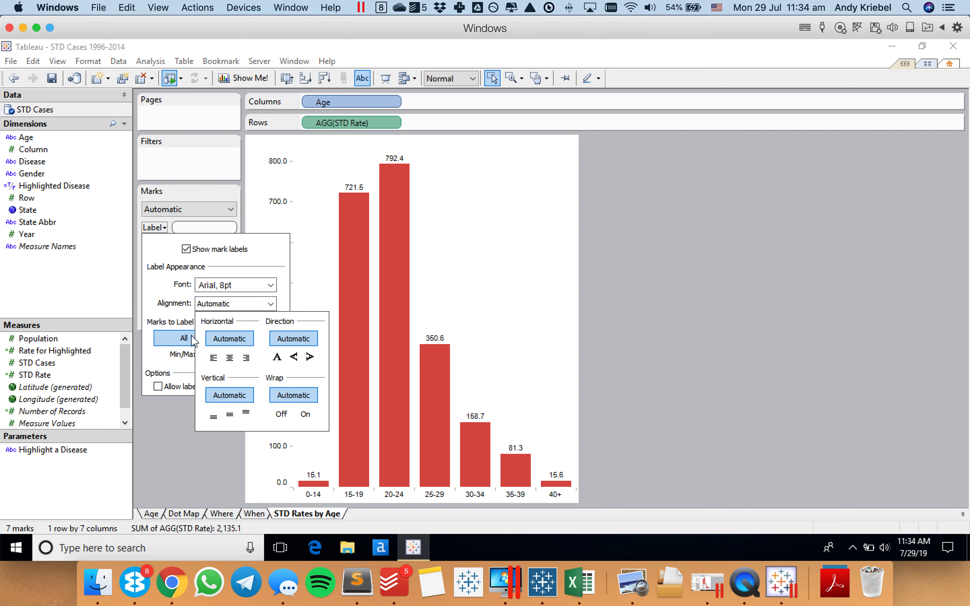
# Format the mark labels' font as bold in light red to match the bars.
pyautogui.click(222, 286)
pyautogui.click(222, 286)
pyautogui.click(250, 324)
pyautogui.click(240, 347)
pyautogui.click(237, 366)
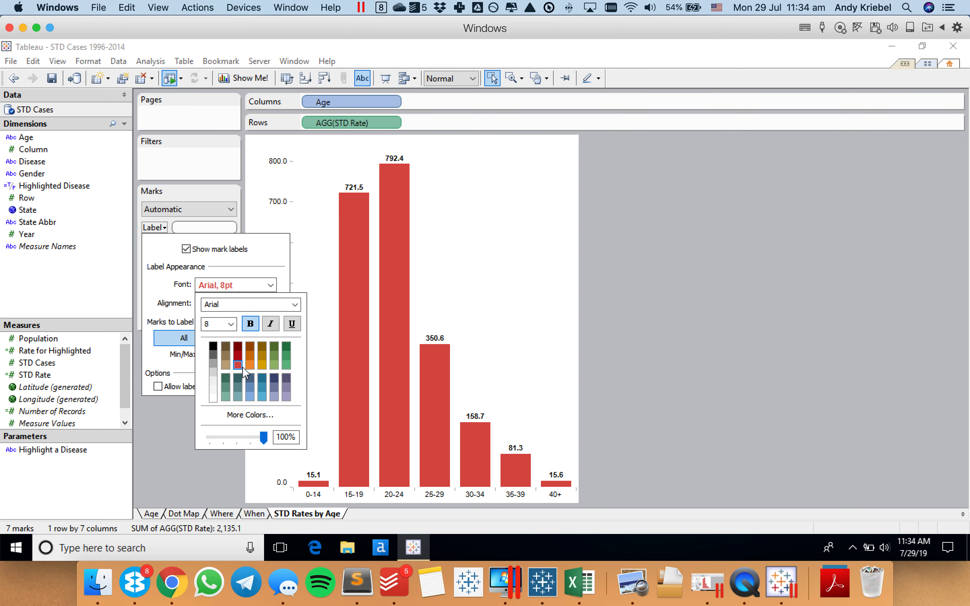
pyautogui.click(510, 286)
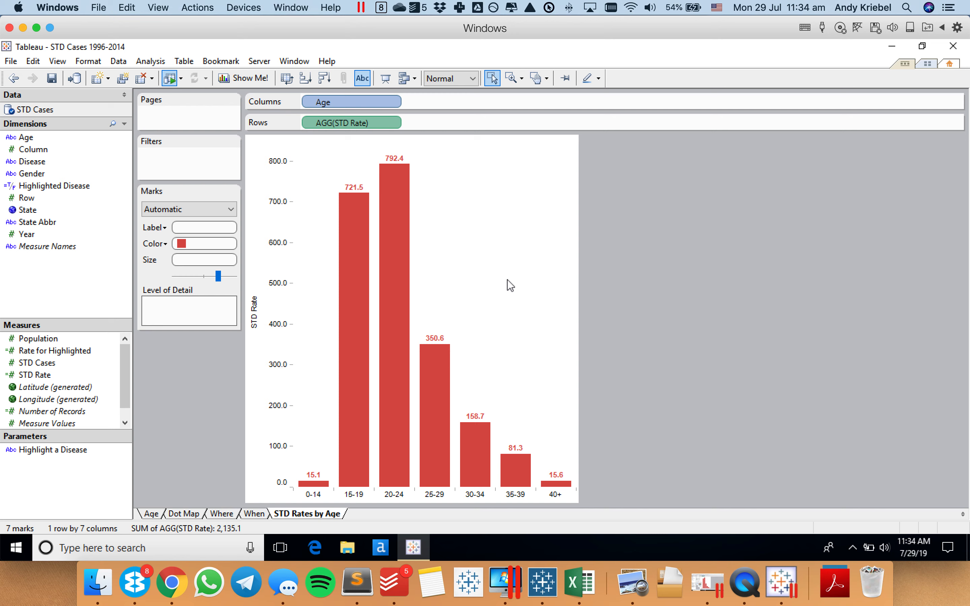
# Hide the STD Rate axis header and set the bar chart's axis ticks to None.
pyautogui.click(396, 124)
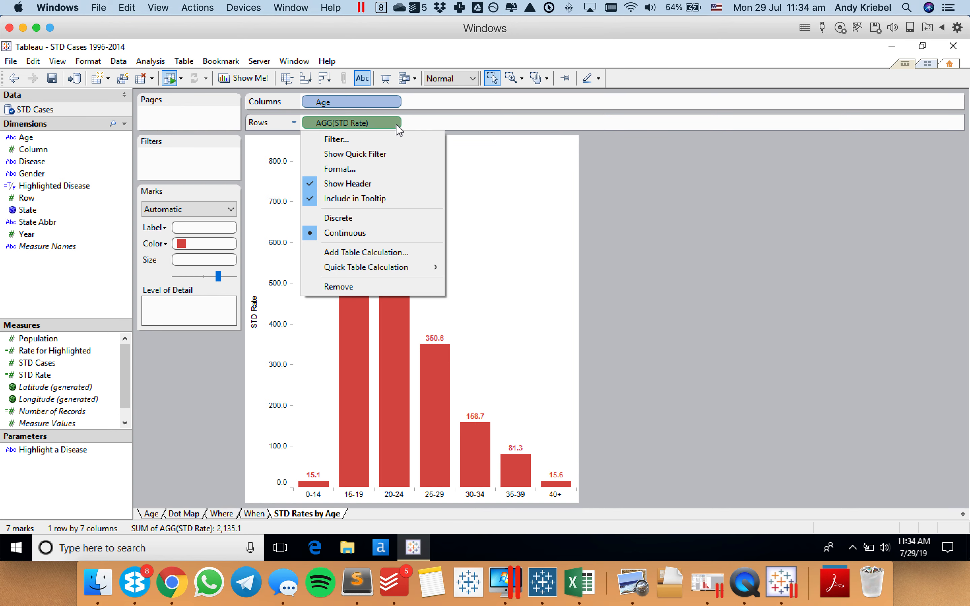
pyautogui.click(370, 185)
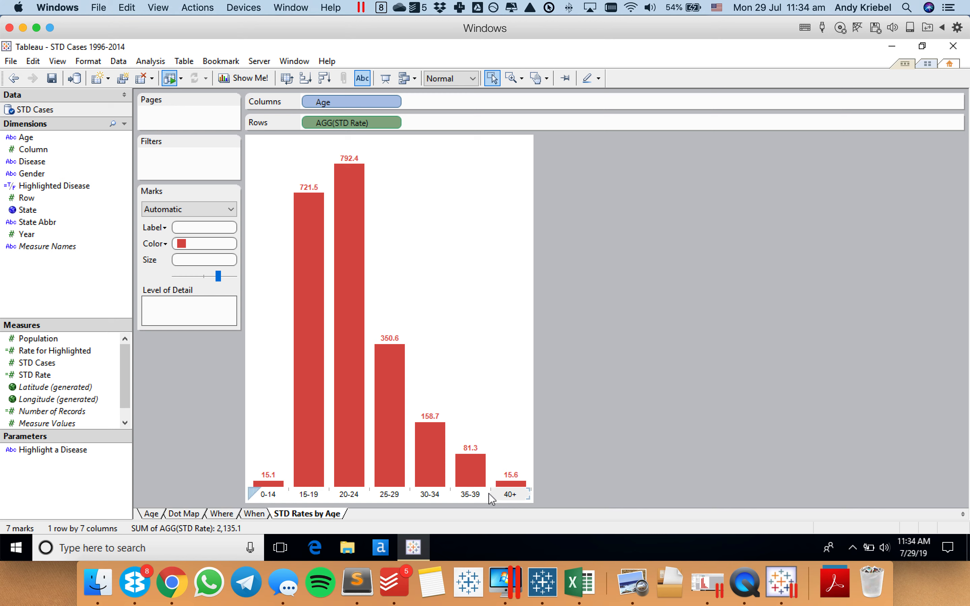
pyautogui.rightClick(489, 389)
pyautogui.click(525, 337)
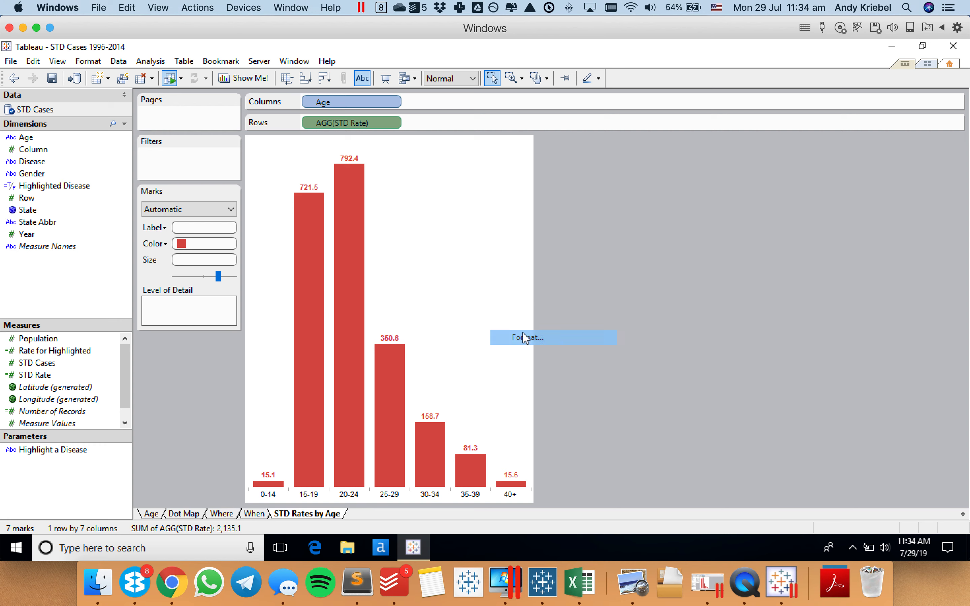
pyautogui.click(57, 112)
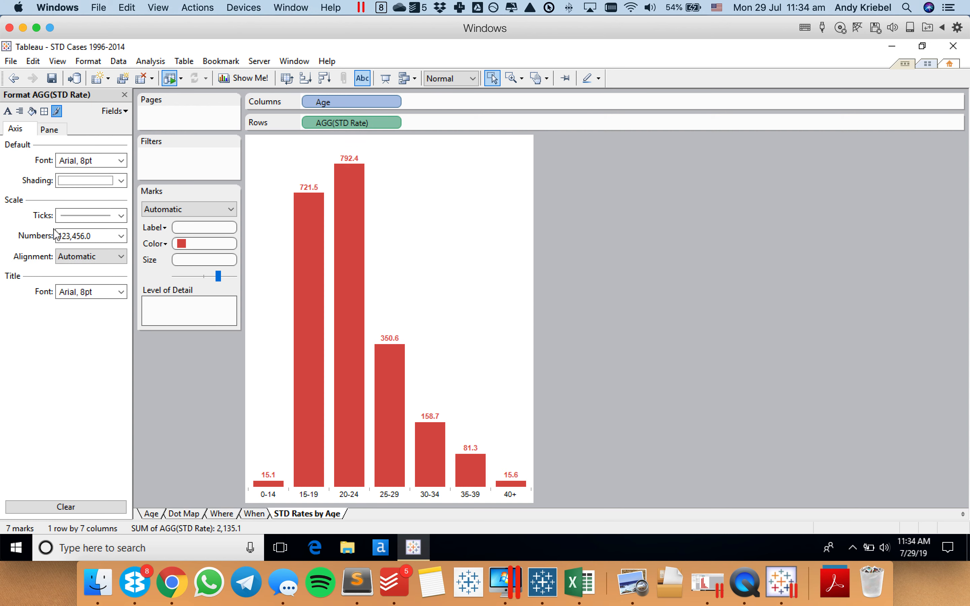
pyautogui.click(76, 281)
pyautogui.click(80, 298)
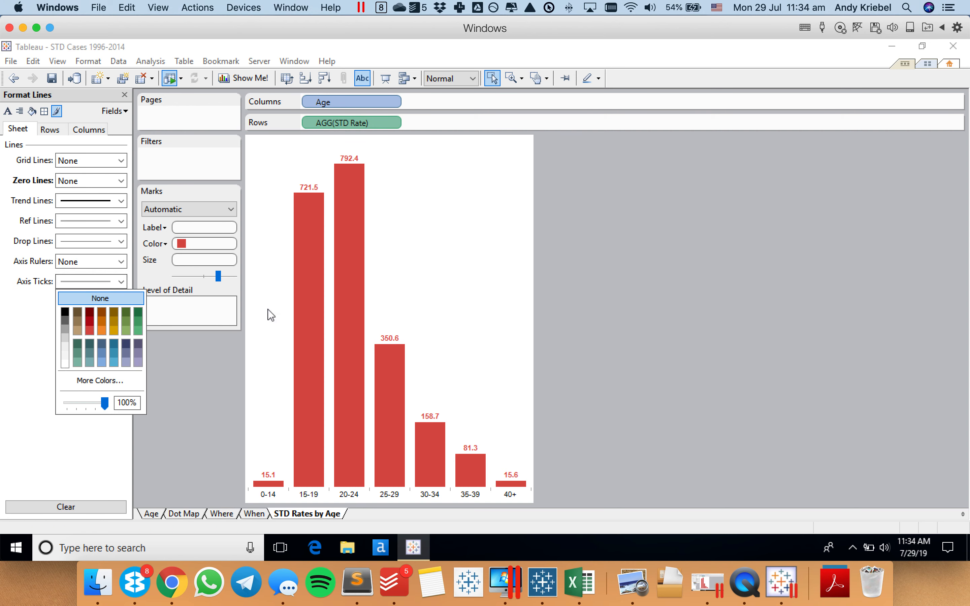
pyautogui.click(434, 282)
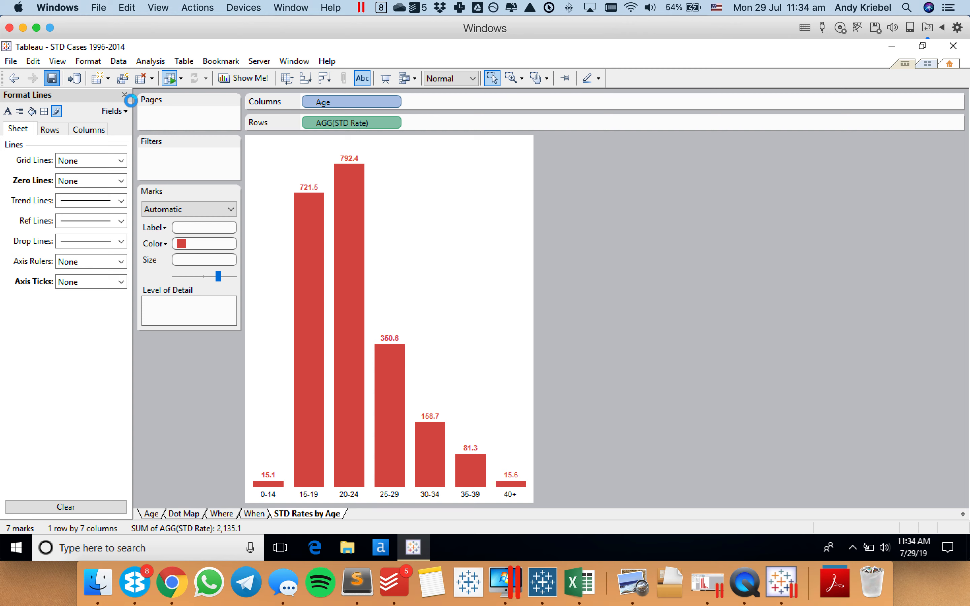
pyautogui.click(125, 95)
# Duplicate the STD Rates by Age worksheet and replace Age with Gender on Columns in the copy.
pyautogui.rightClick(304, 514)
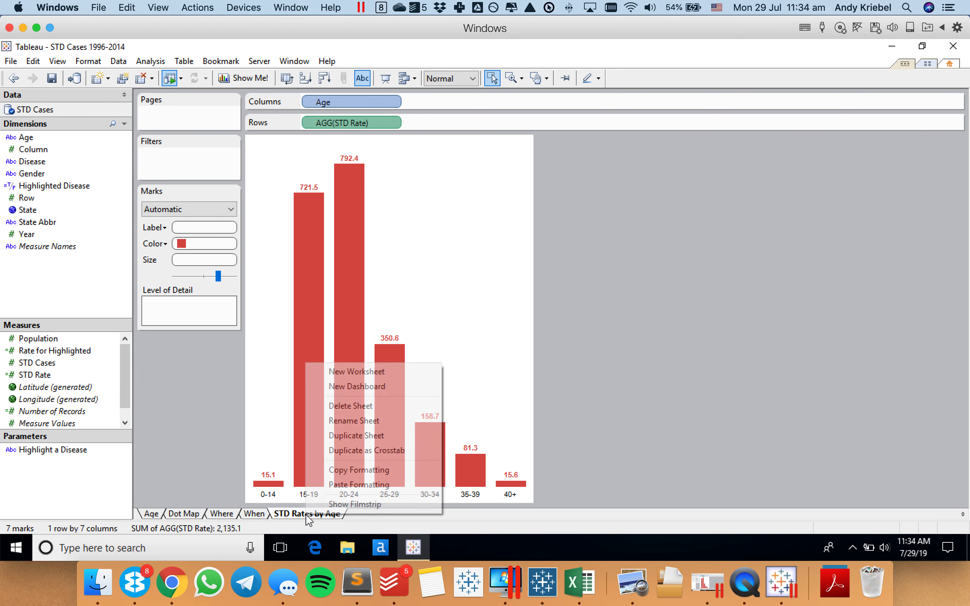
pyautogui.click(377, 436)
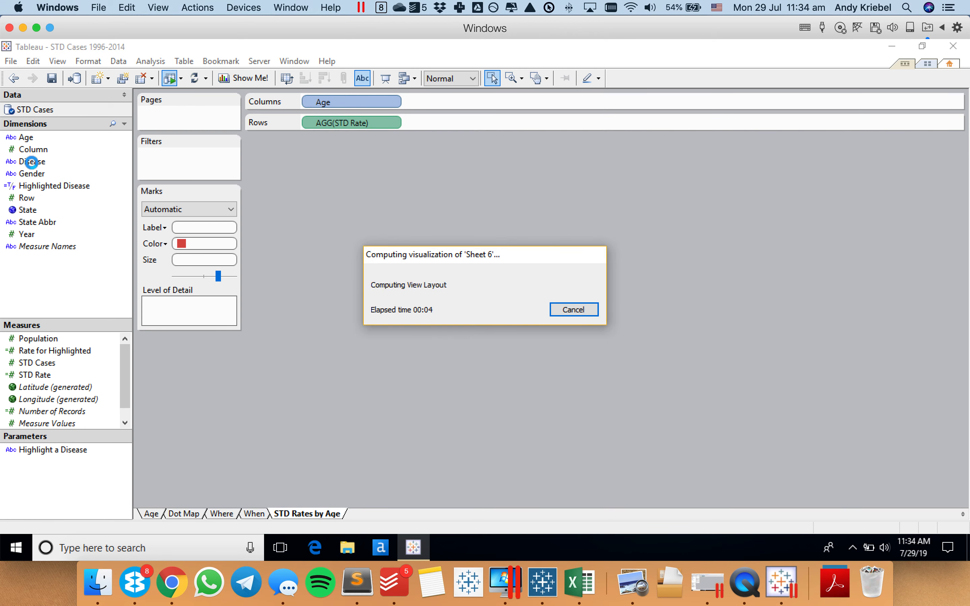
pyautogui.moveTo(28, 176); pyautogui.dragTo(343, 102)
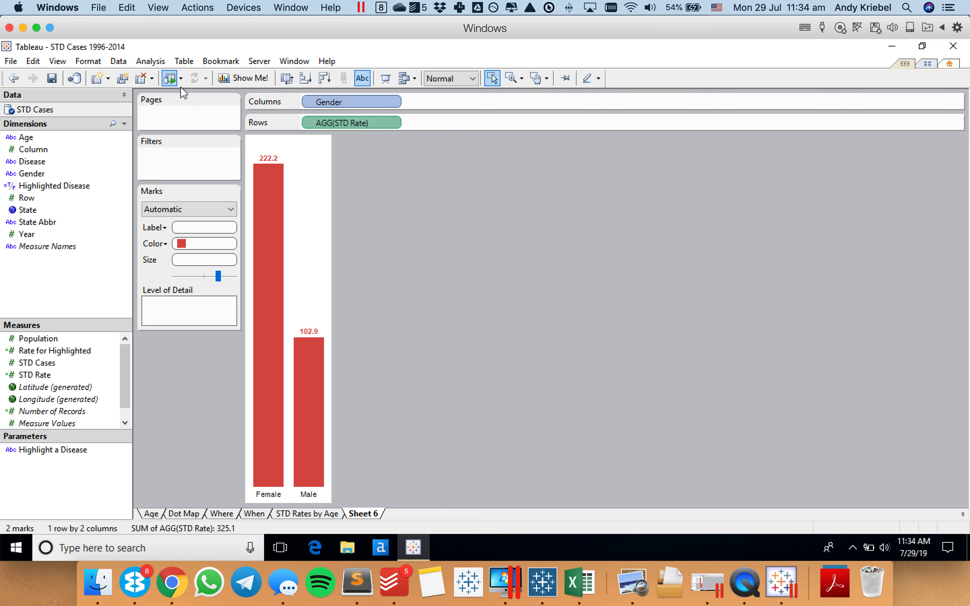
# Swap rows and columns to make the gender bars horizontal and hide the Gender field label.
pyautogui.click(287, 80)
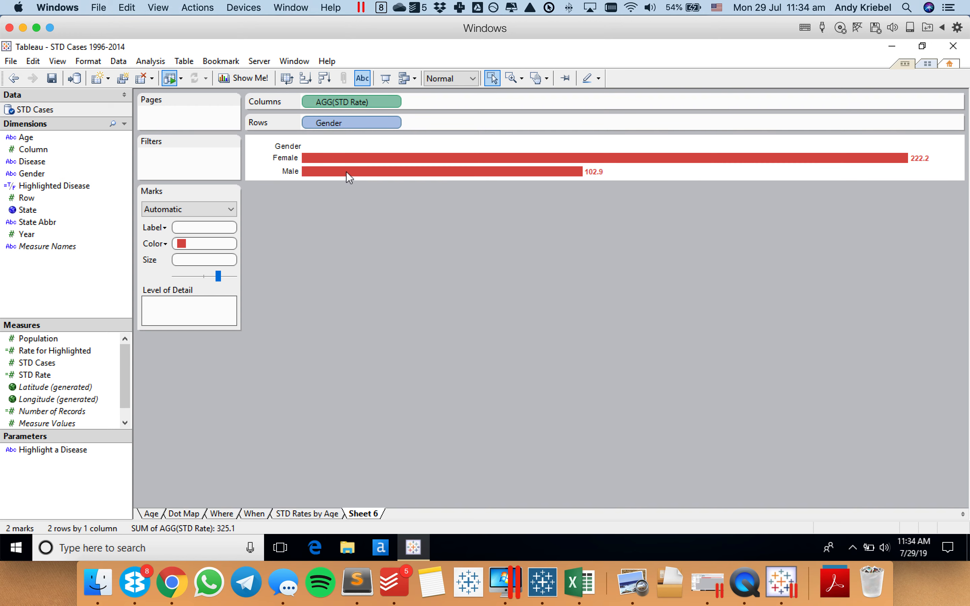
pyautogui.rightClick(275, 145)
pyautogui.click(322, 277)
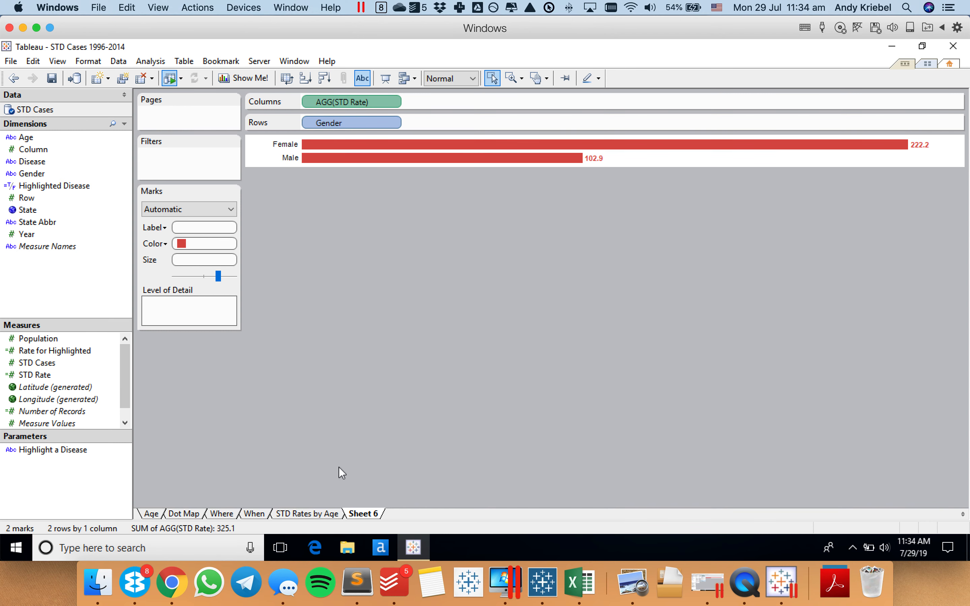
# Rename the duplicated worksheet as STD Rate by Gender.
pyautogui.doubleClick(362, 514)
pyautogui.write('STD Rate bny Gen')
pyautogui.press('BackSpace')
pyautogui.press('BackSpace')
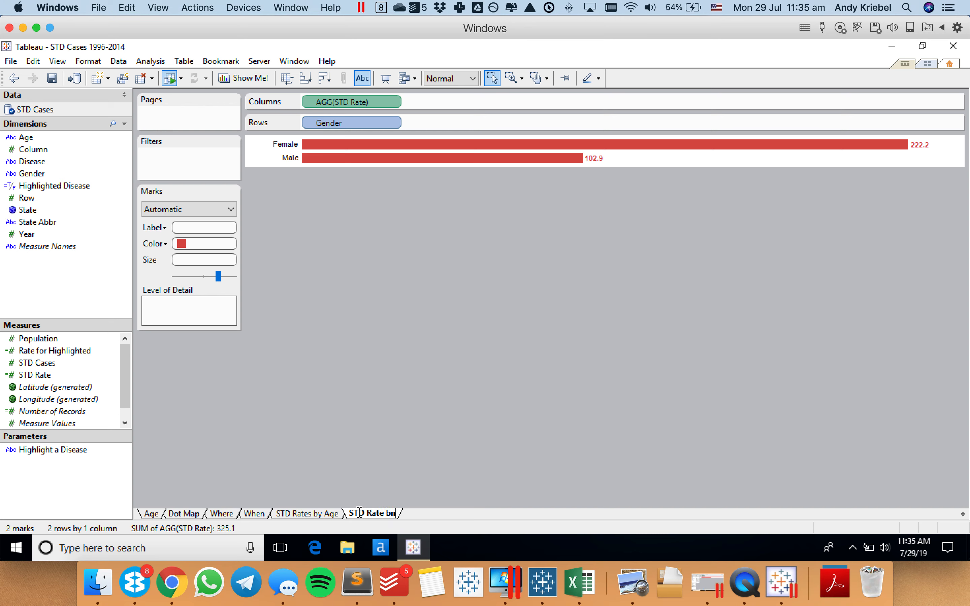
pyautogui.press('Return')
pyautogui.rightClick(360, 513)
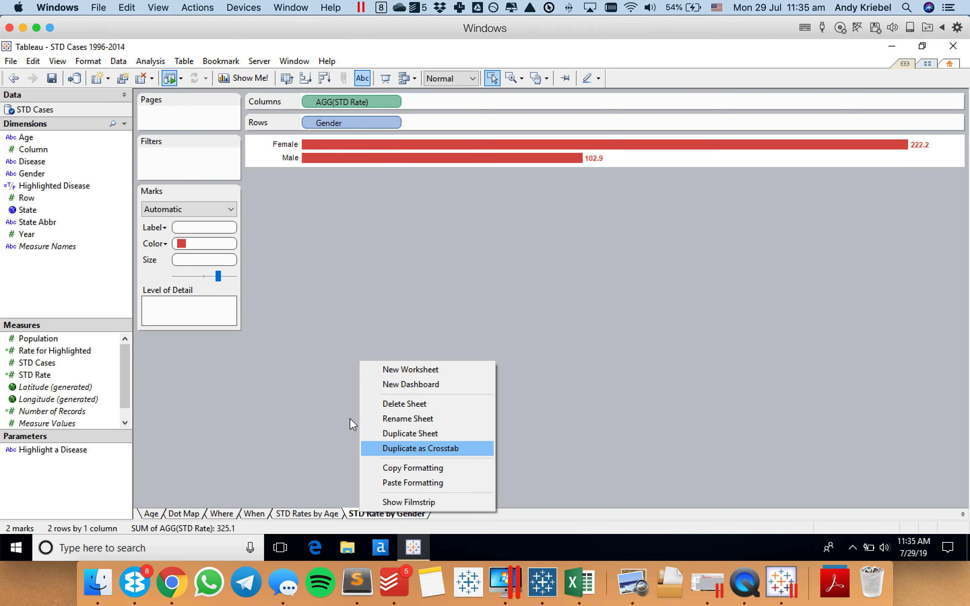
pyautogui.click(325, 404)
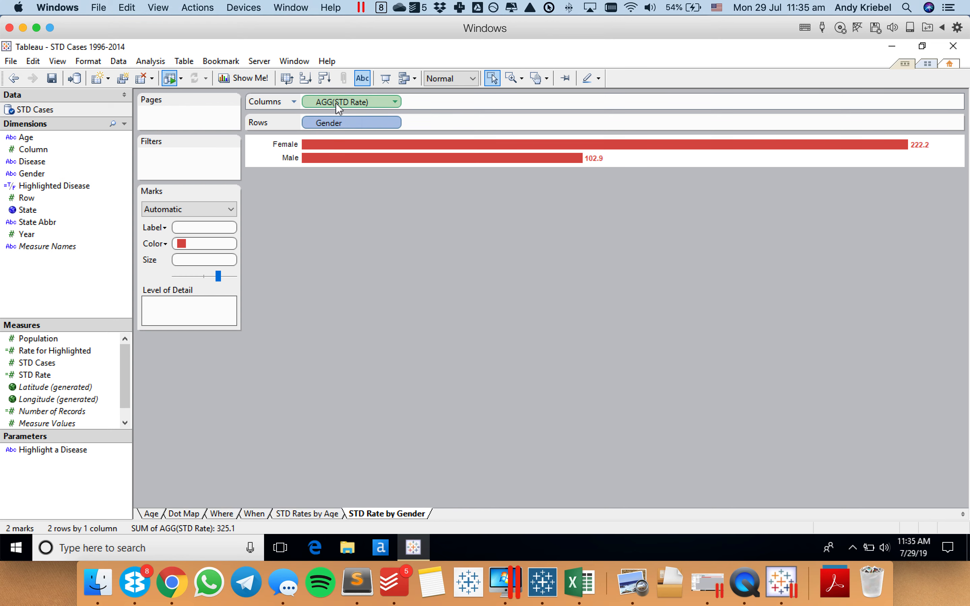
# Turn the bars into a text table with STD Rate on Text and Gender on Columns, aligned Middle Center.
pyautogui.moveTo(336, 103); pyautogui.dragTo(217, 227)
pyautogui.moveTo(320, 117)
pyautogui.mouseDown()
pyautogui.moveTo(329, 119)
pyautogui.moveTo(330, 101)
pyautogui.mouseUp()
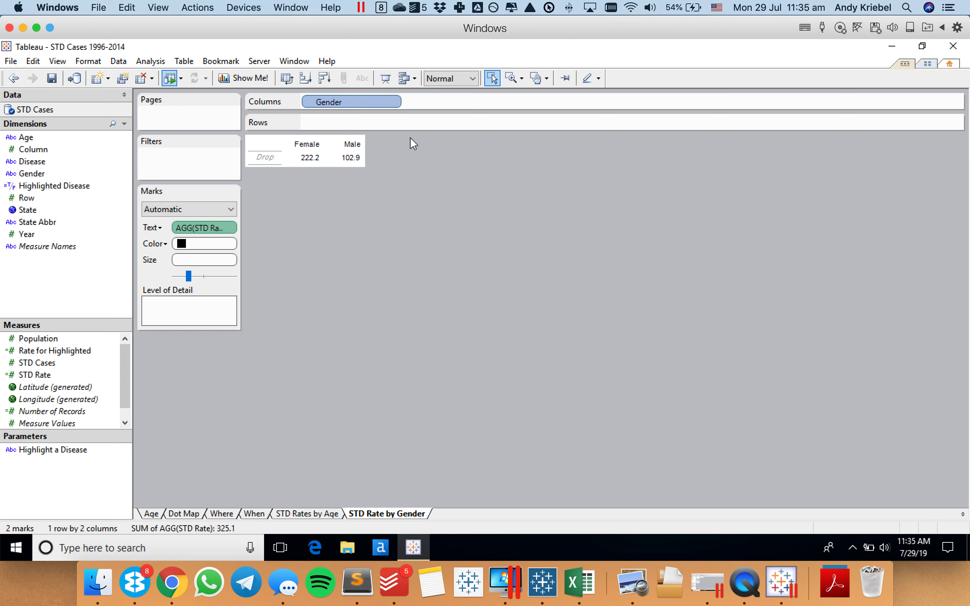
pyautogui.click(158, 234)
pyautogui.click(232, 248)
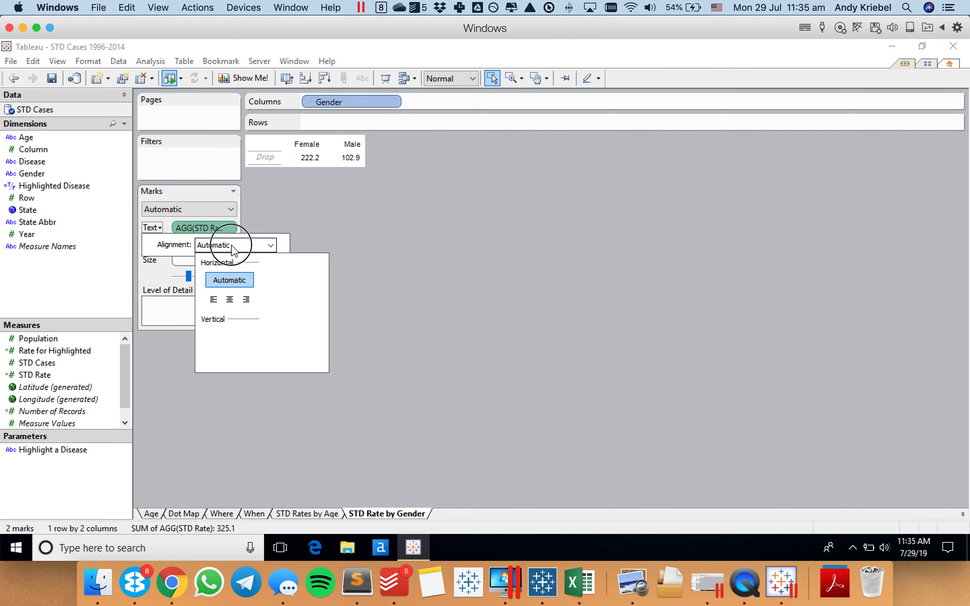
pyautogui.click(230, 299)
pyautogui.click(230, 356)
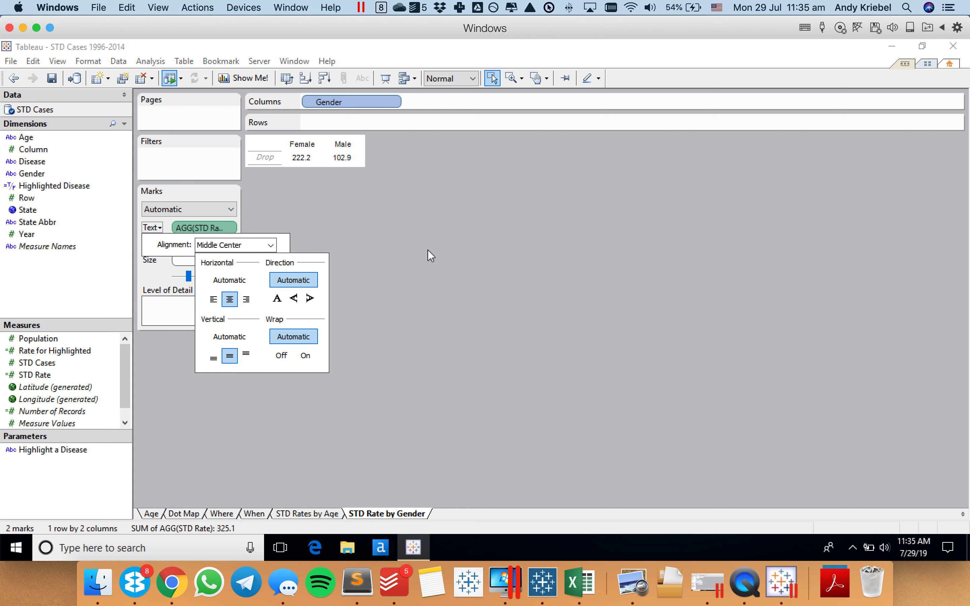
pyautogui.click(427, 250)
# Set the font size of the gender rate numbers to 28 pt.
pyautogui.rightClick(306, 159)
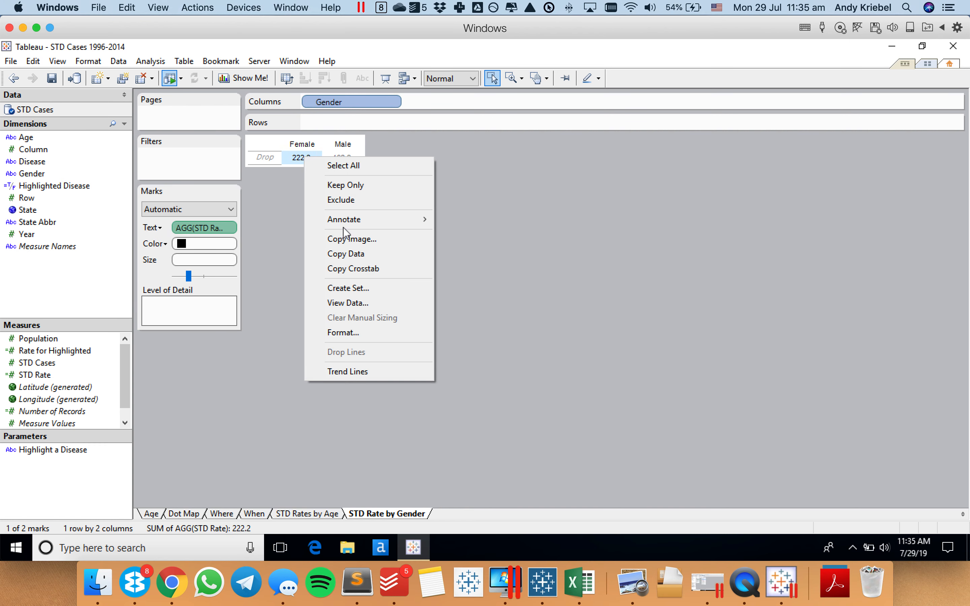
pyautogui.click(351, 335)
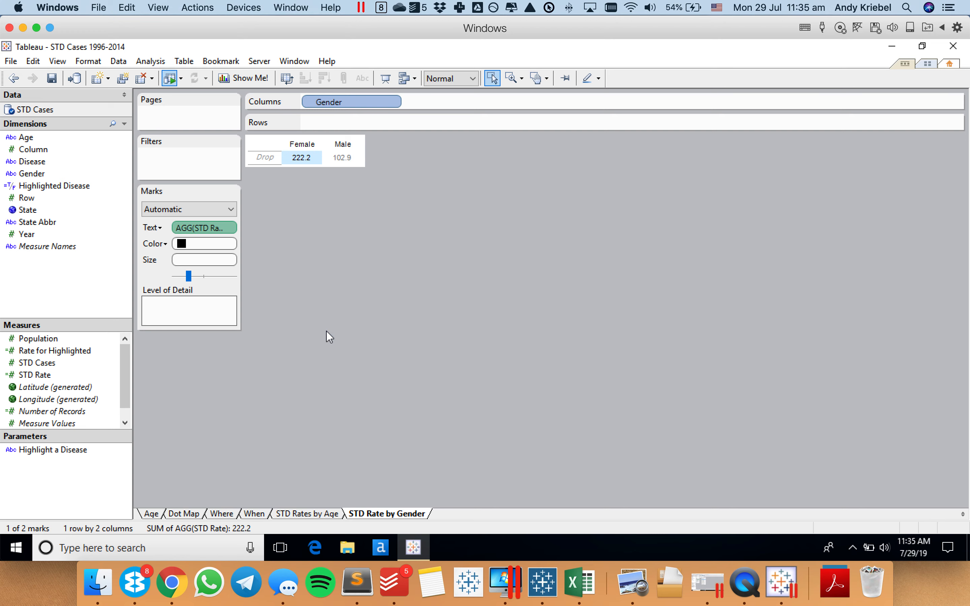
pyautogui.click(80, 162)
pyautogui.click(92, 200)
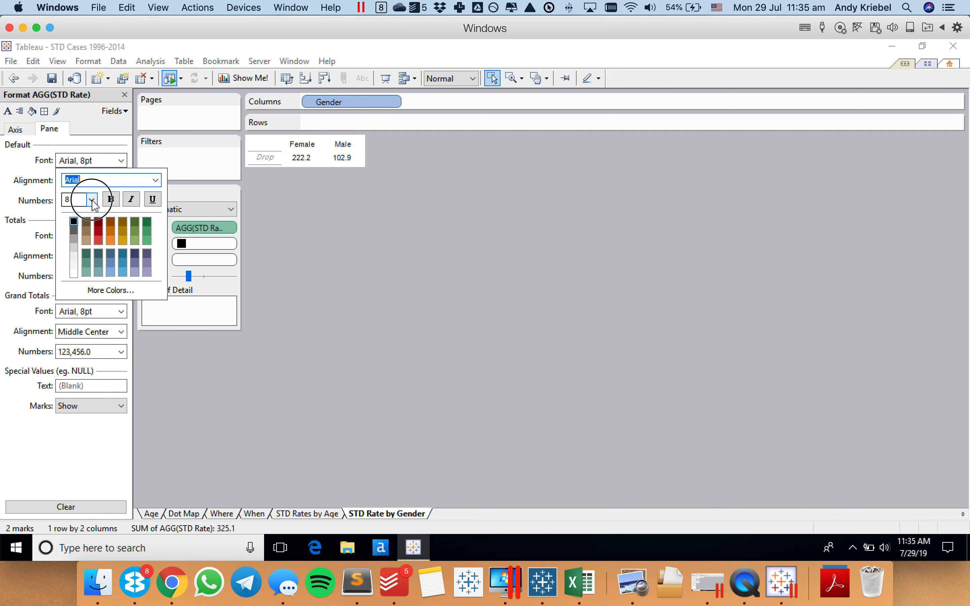
pyautogui.click(78, 288)
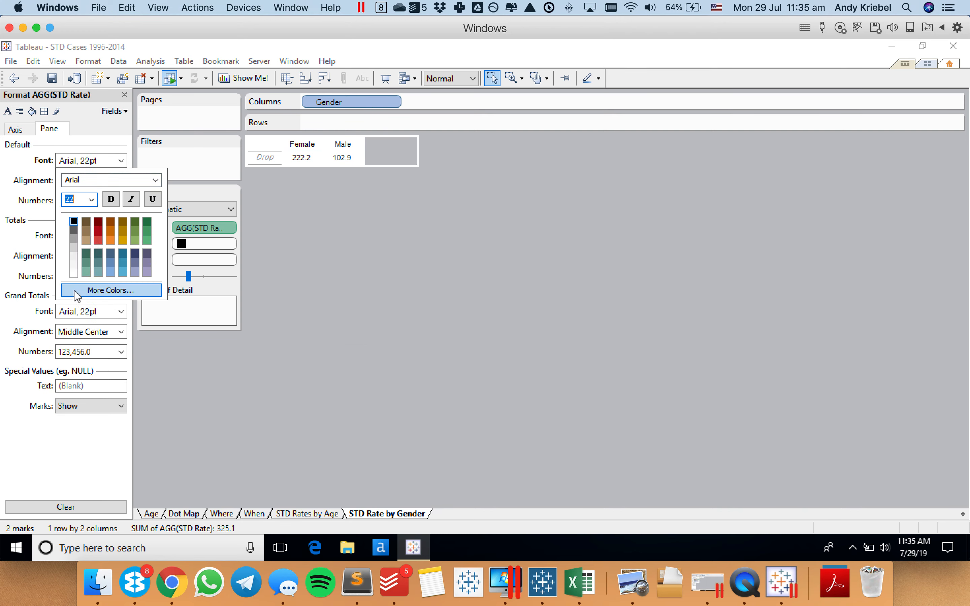
pyautogui.click(93, 199)
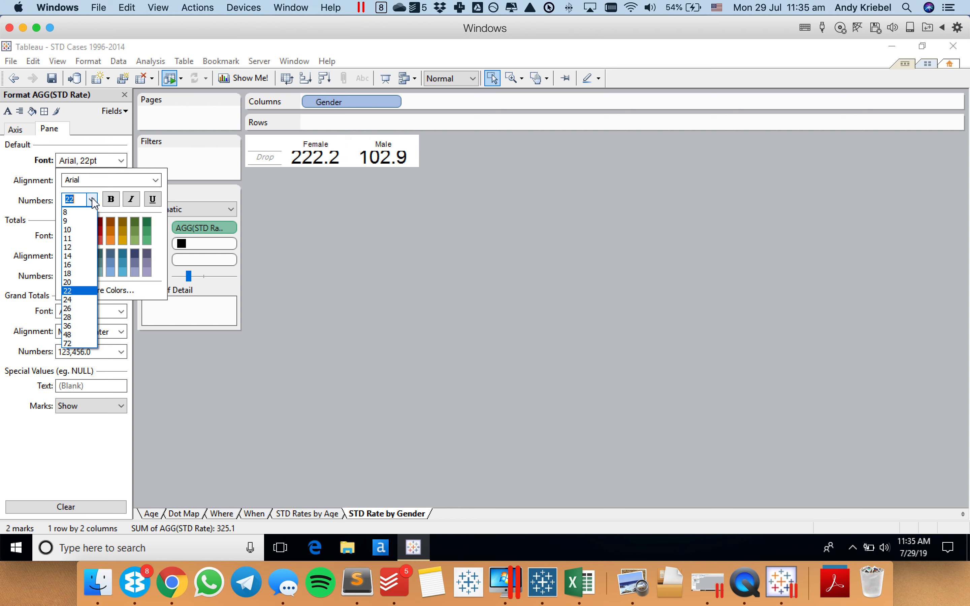
pyautogui.click(67, 318)
pyautogui.click(344, 287)
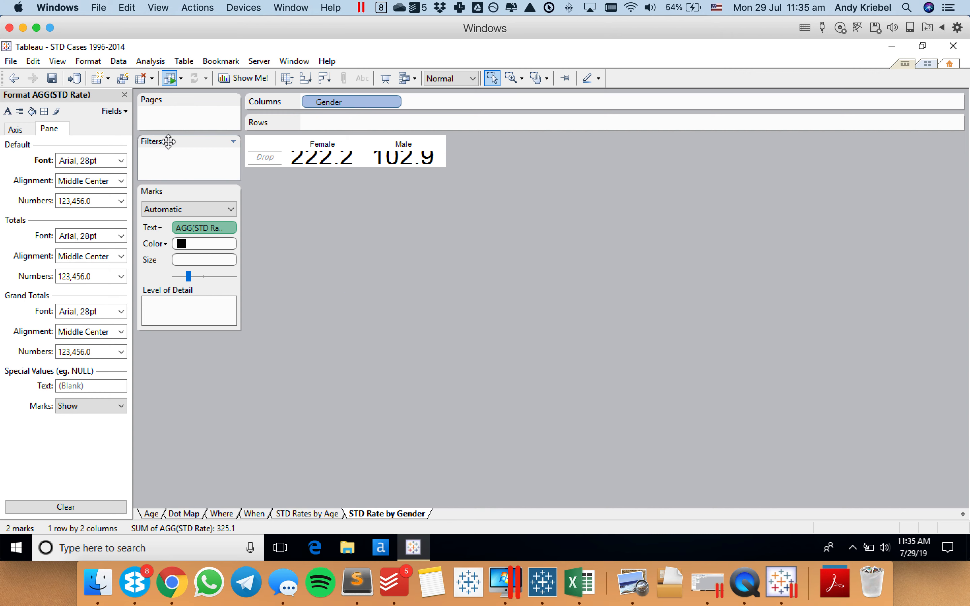
pyautogui.click(124, 95)
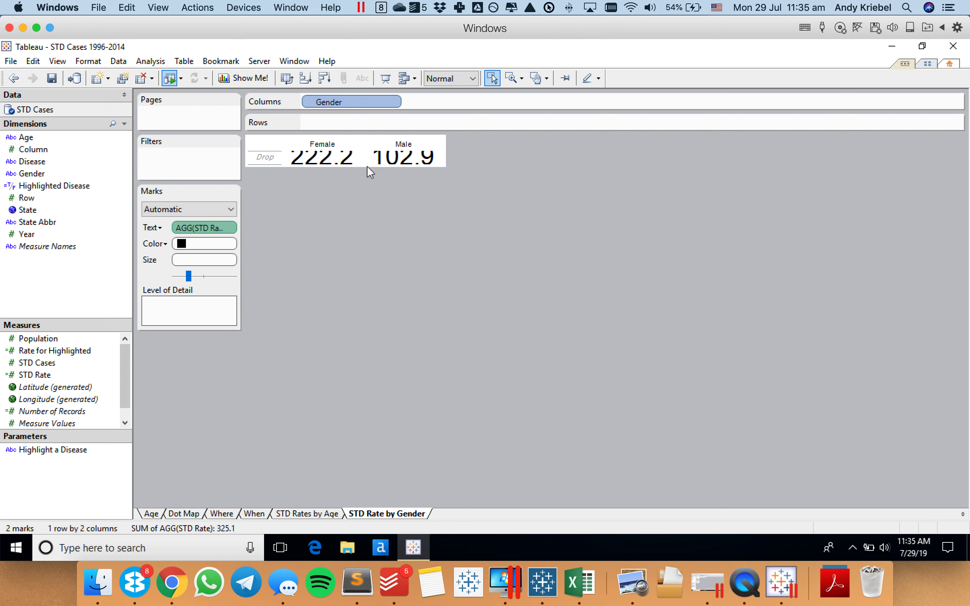
pyautogui.click(321, 517)
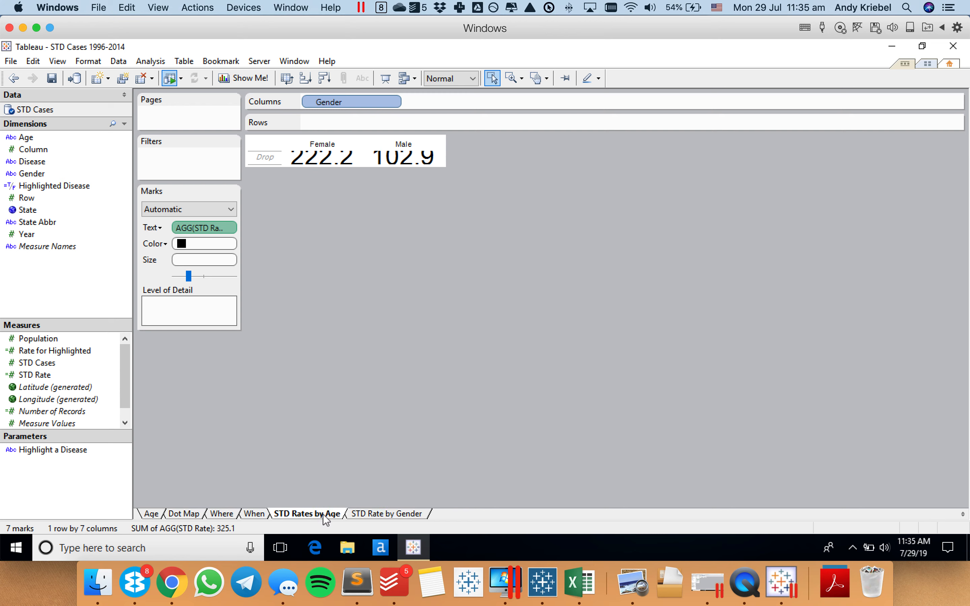
pyautogui.moveTo(384, 429)
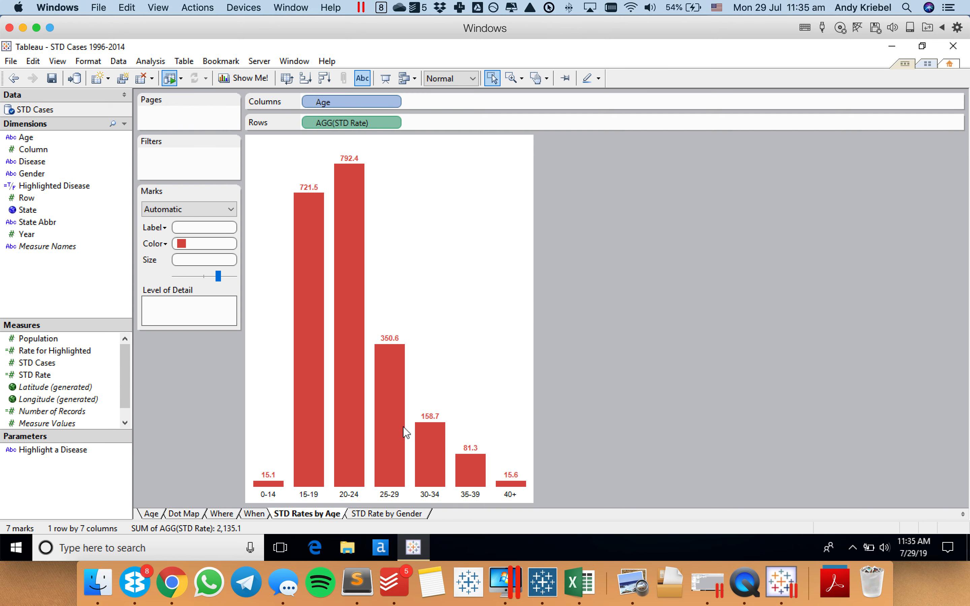
pyautogui.click(378, 516)
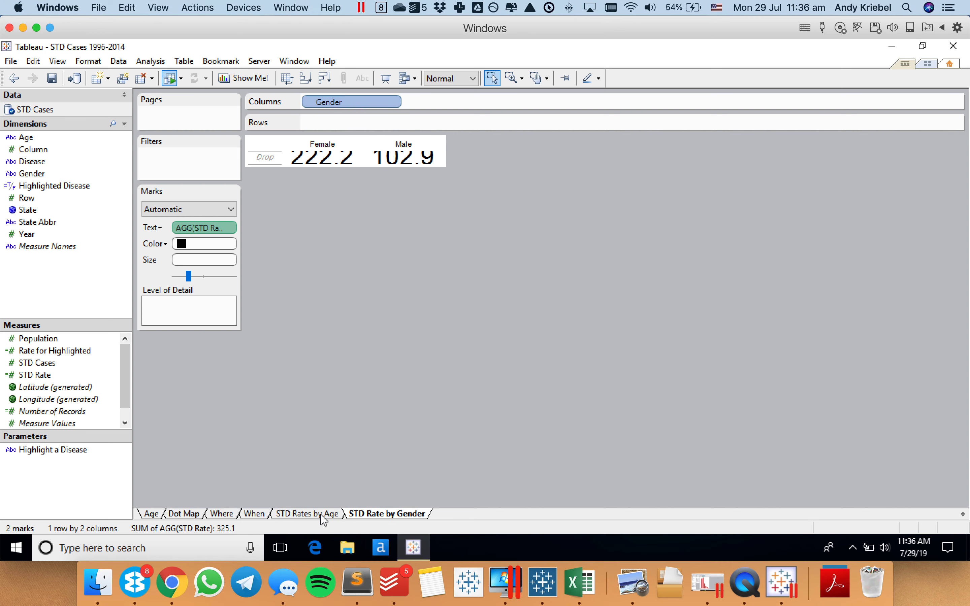
pyautogui.click(323, 515)
pyautogui.rightClick(321, 514)
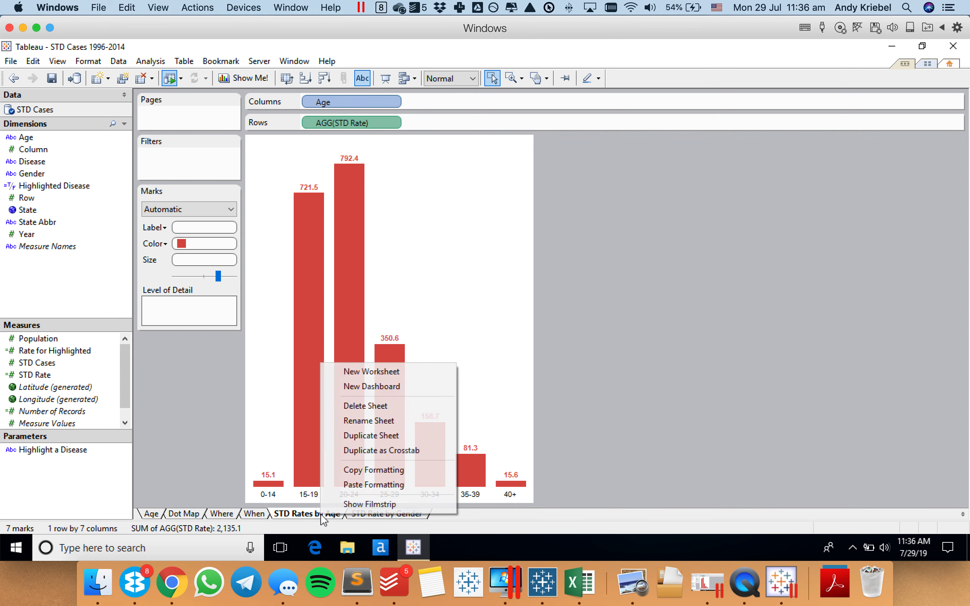
pyautogui.click(393, 371)
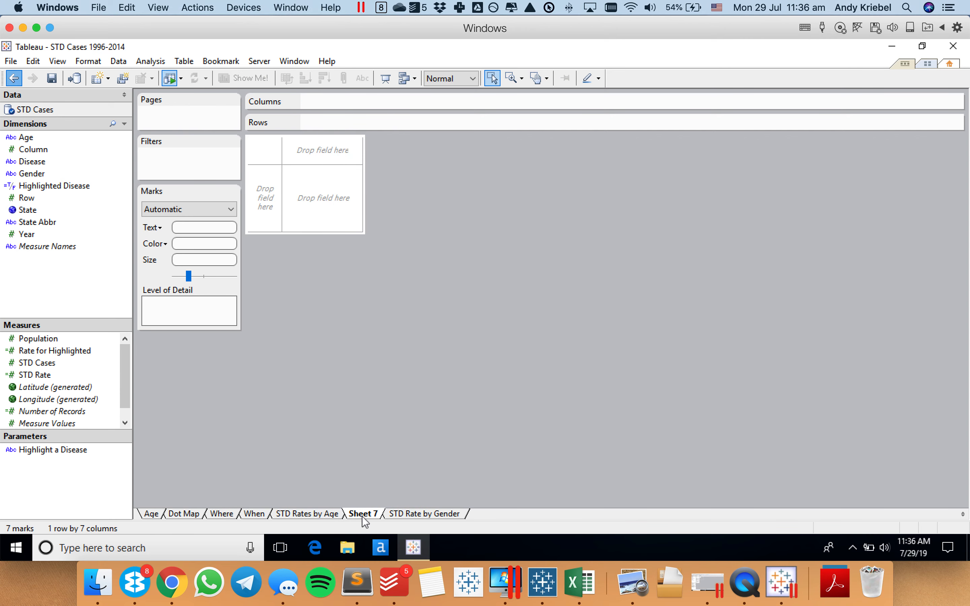
pyautogui.click(318, 515)
pyautogui.rightClick(318, 515)
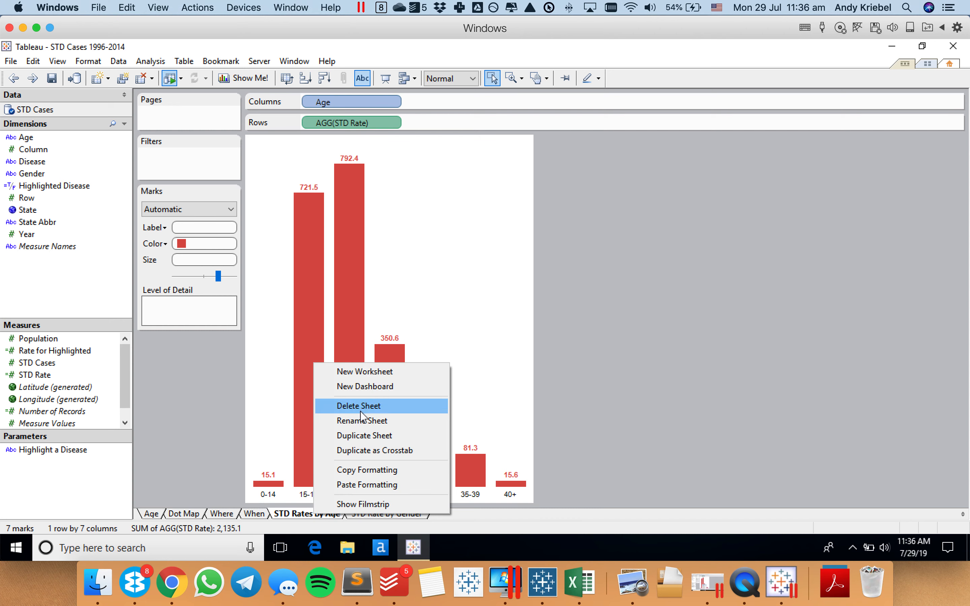
pyautogui.click(616, 418)
# Duplicate the STD Rate by Gender worksheet and replace Gender with Disease on Columns in the copy.
pyautogui.click(392, 515)
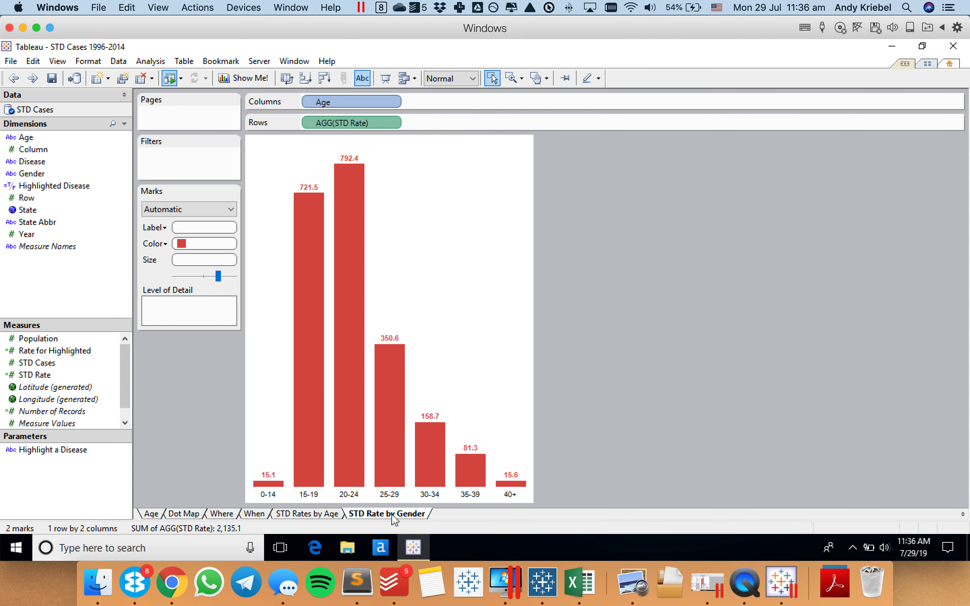
pyautogui.rightClick(391, 515)
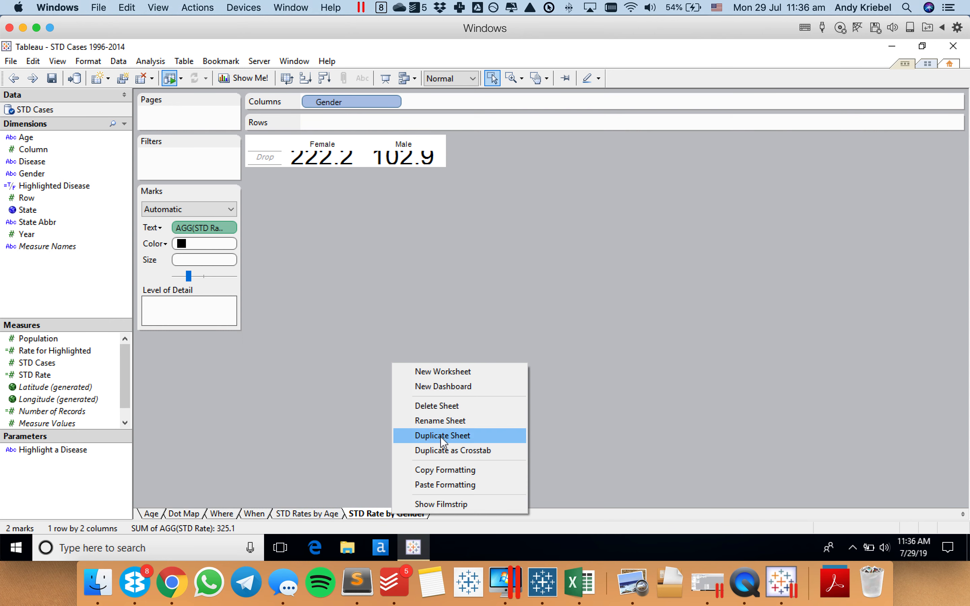
pyautogui.click(443, 435)
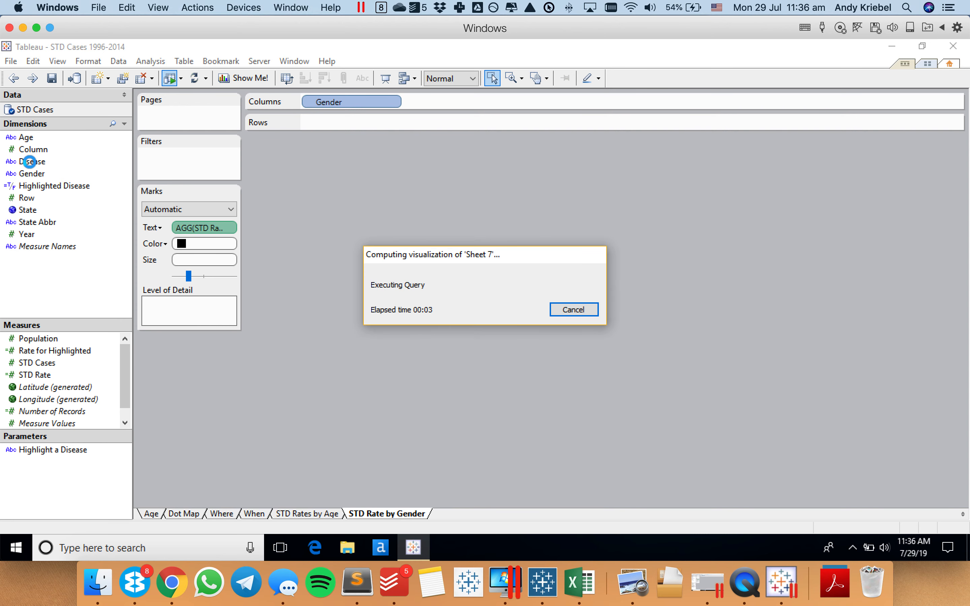
pyautogui.moveTo(29, 161); pyautogui.dragTo(352, 101)
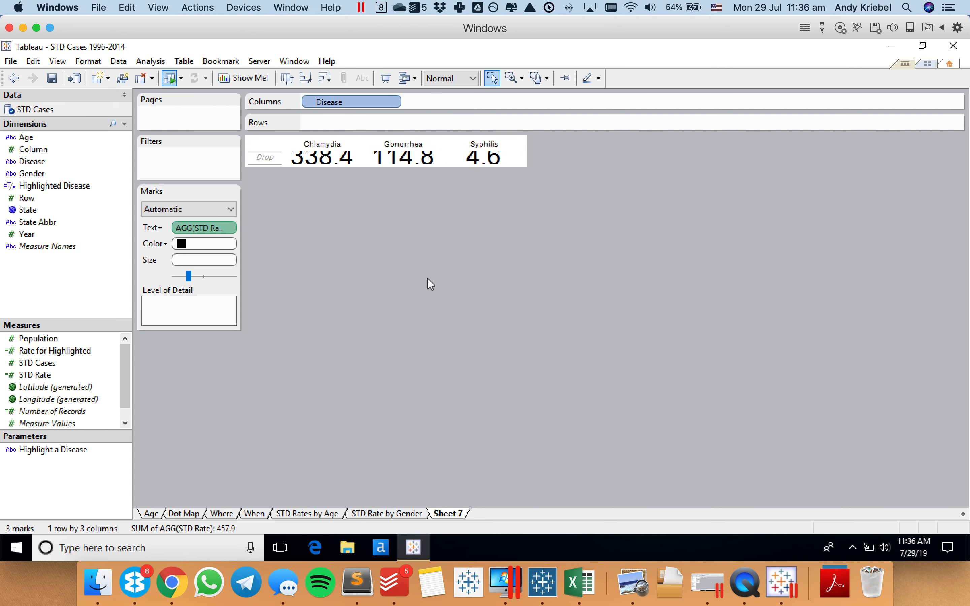
# Sort Disease on Columns in descending order by the STD Rate field.
pyautogui.click(391, 101)
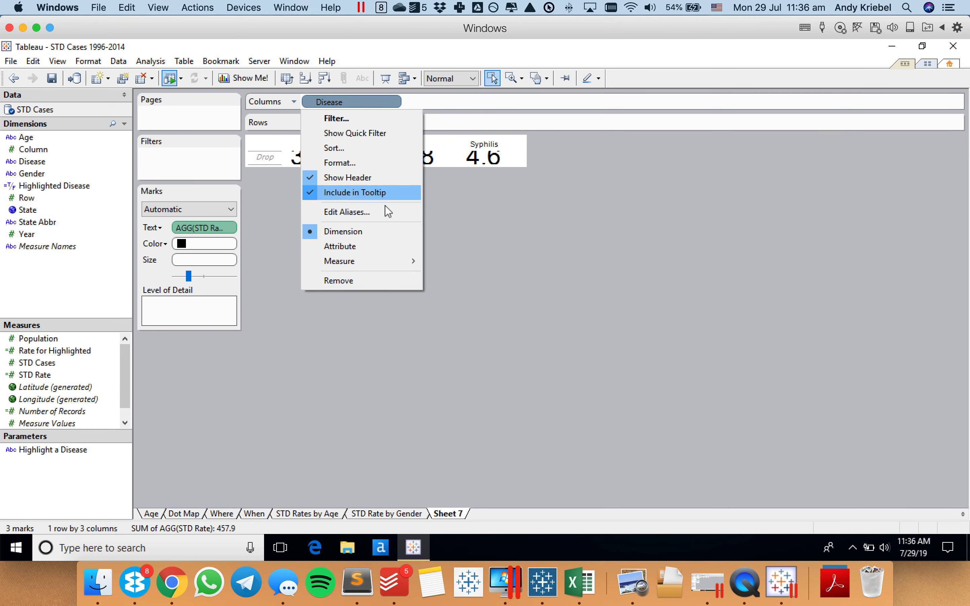
pyautogui.click(358, 147)
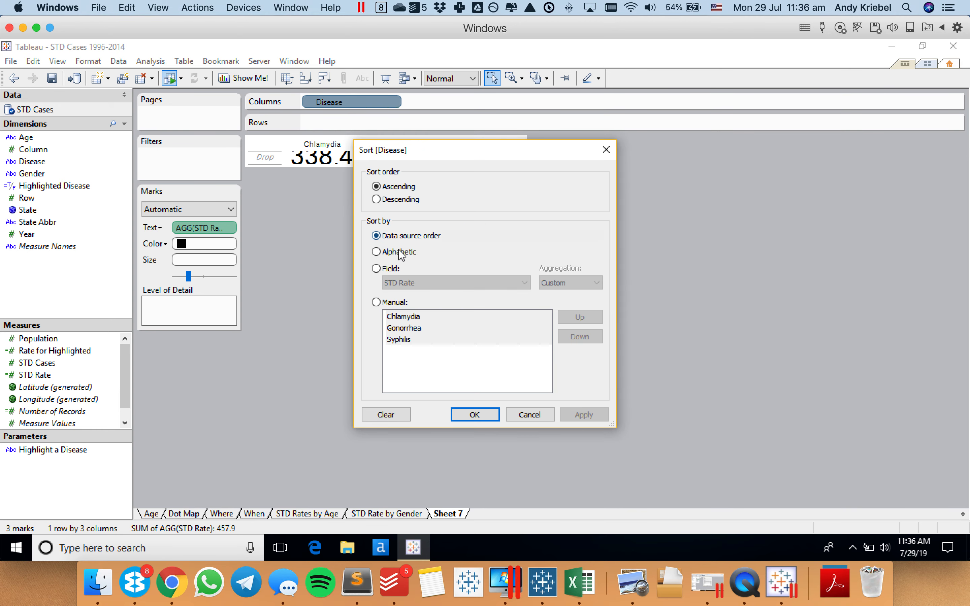
pyautogui.click(385, 200)
pyautogui.click(390, 268)
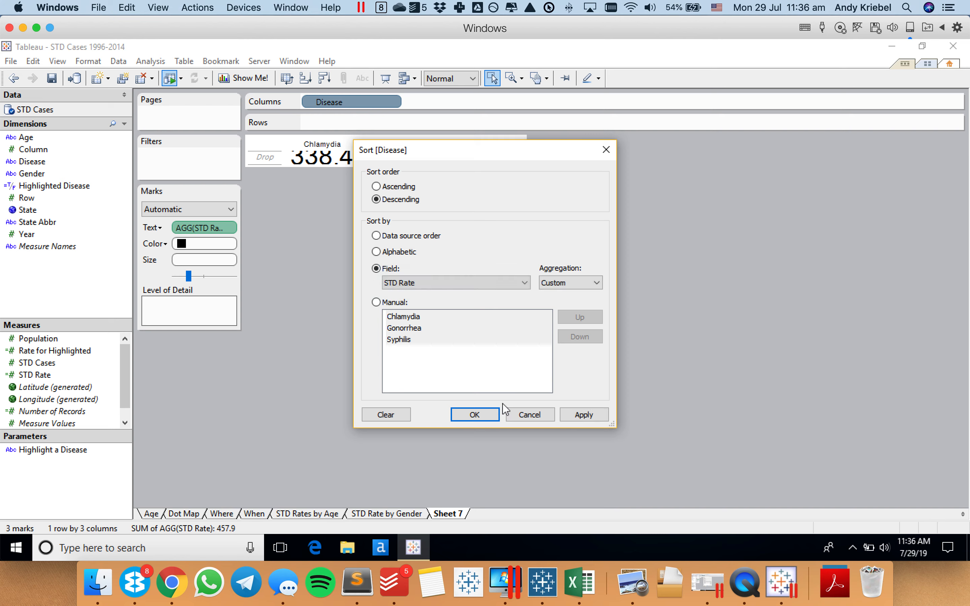
pyautogui.click(490, 419)
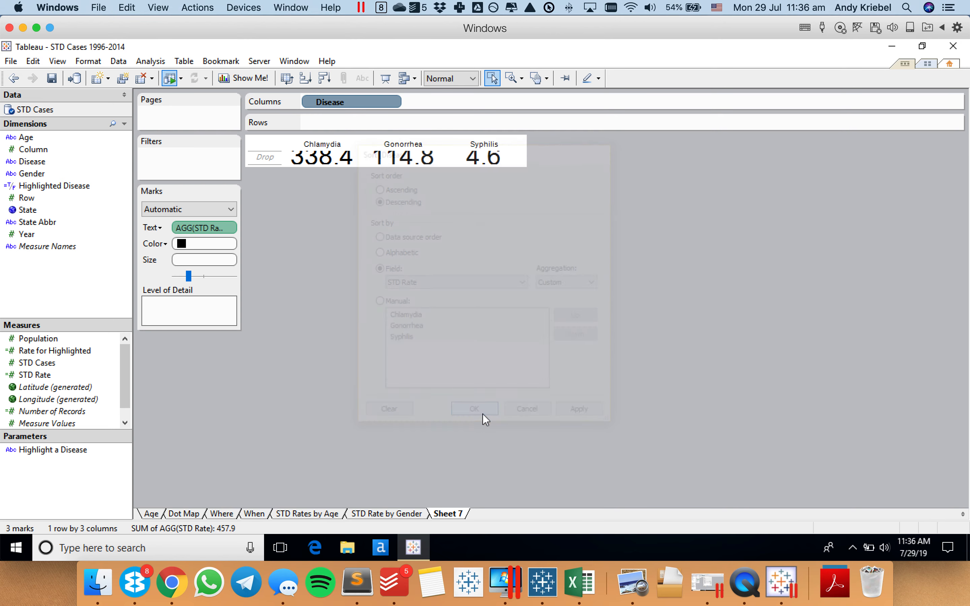
# On the STD Rate by Gender worksheet, sort Gender in descending order by STD Rate and save the workbook.
pyautogui.click(405, 515)
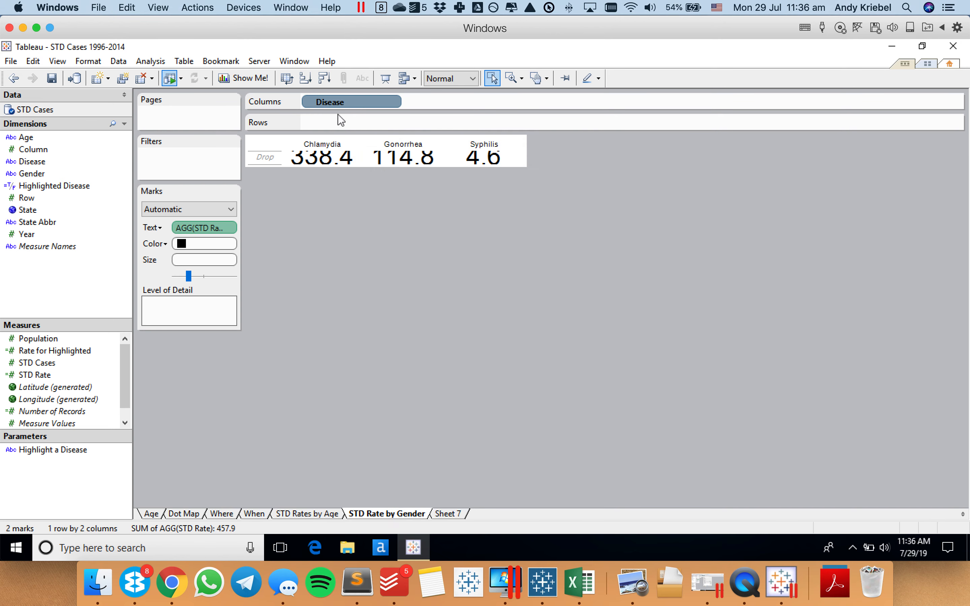
pyautogui.click(395, 105)
pyautogui.click(347, 150)
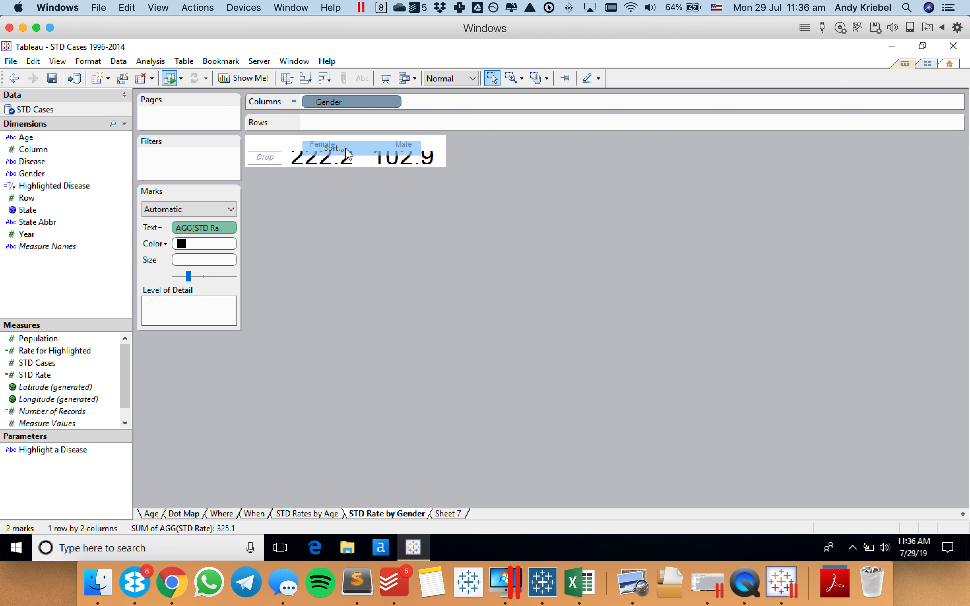
pyautogui.click(402, 199)
pyautogui.click(394, 267)
pyautogui.click(475, 414)
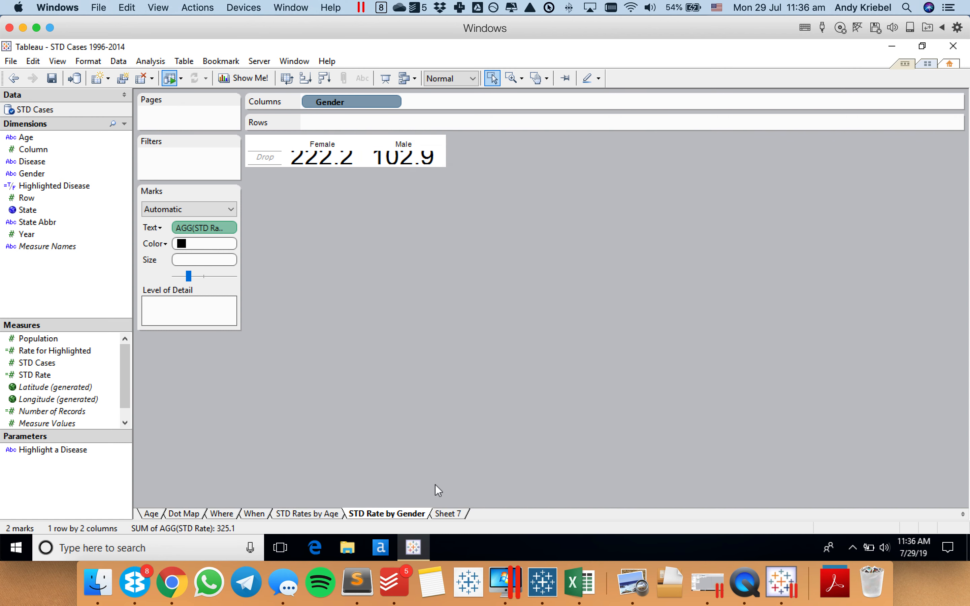
pyautogui.click(52, 77)
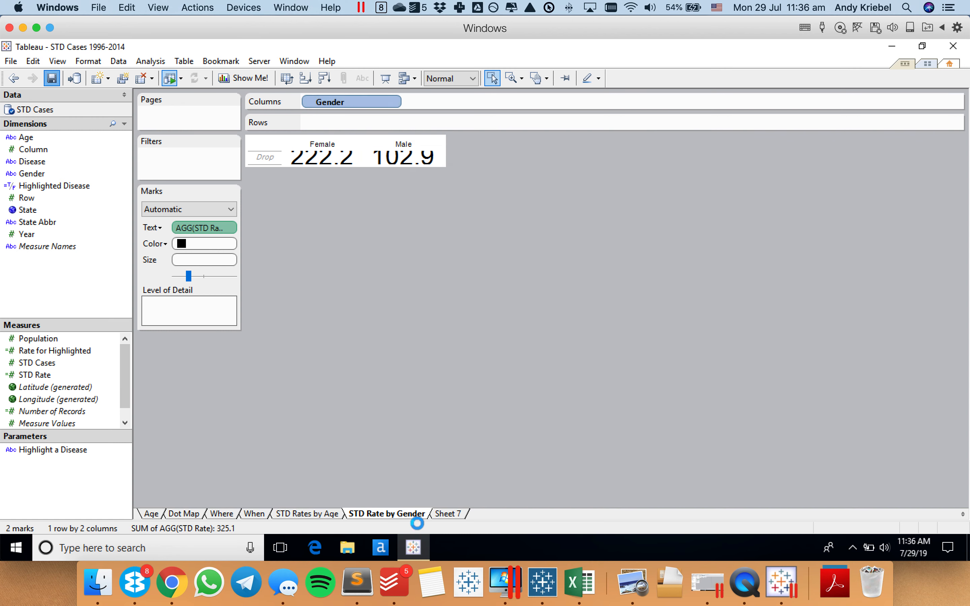
# Rename the Sheet 7 worksheet as STD Rate by Disease and save the workbook.
pyautogui.click(449, 514)
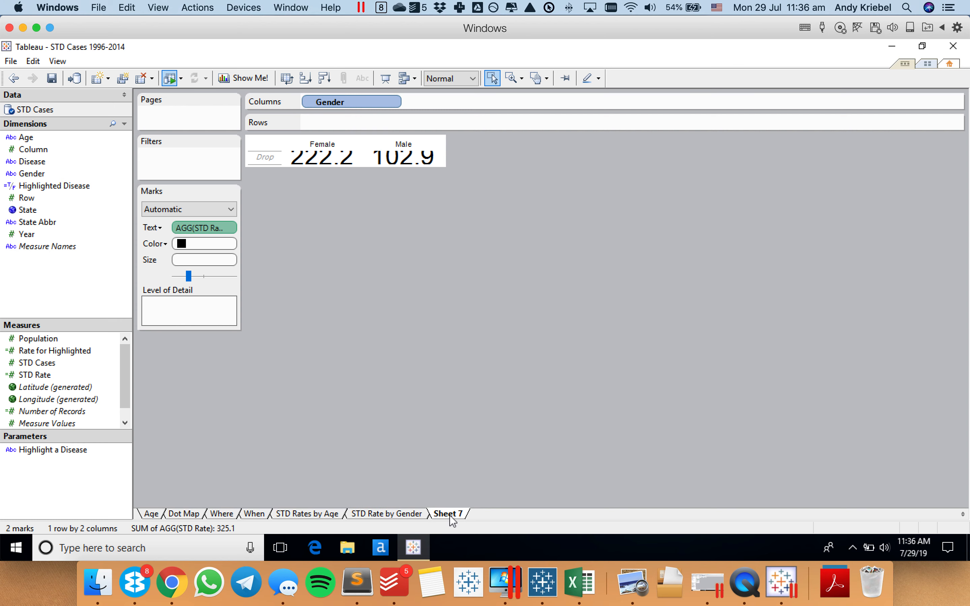
pyautogui.doubleClick(450, 514)
pyautogui.write('STD Rate by')
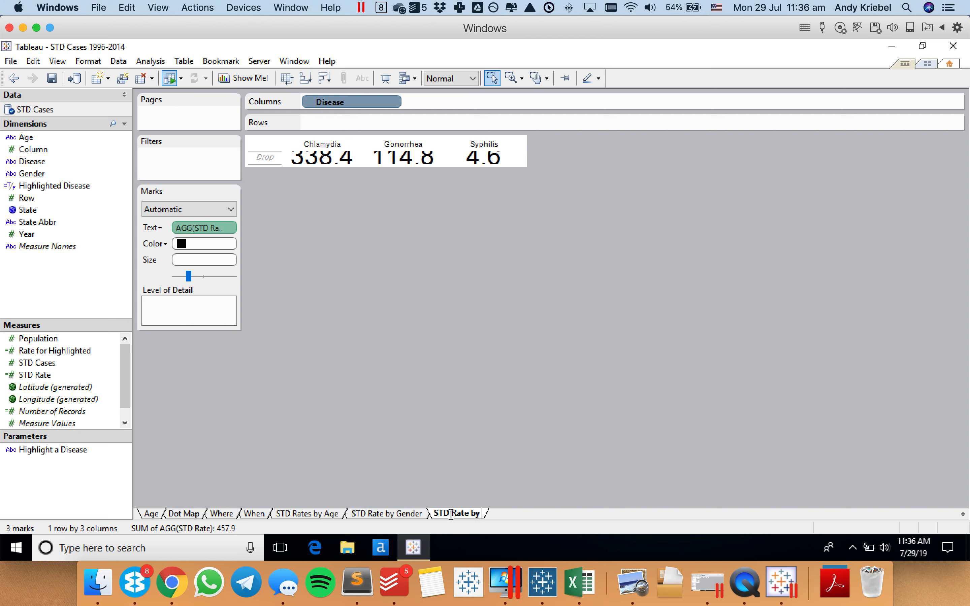
pyautogui.write(' Disease')
pyautogui.press('Return')
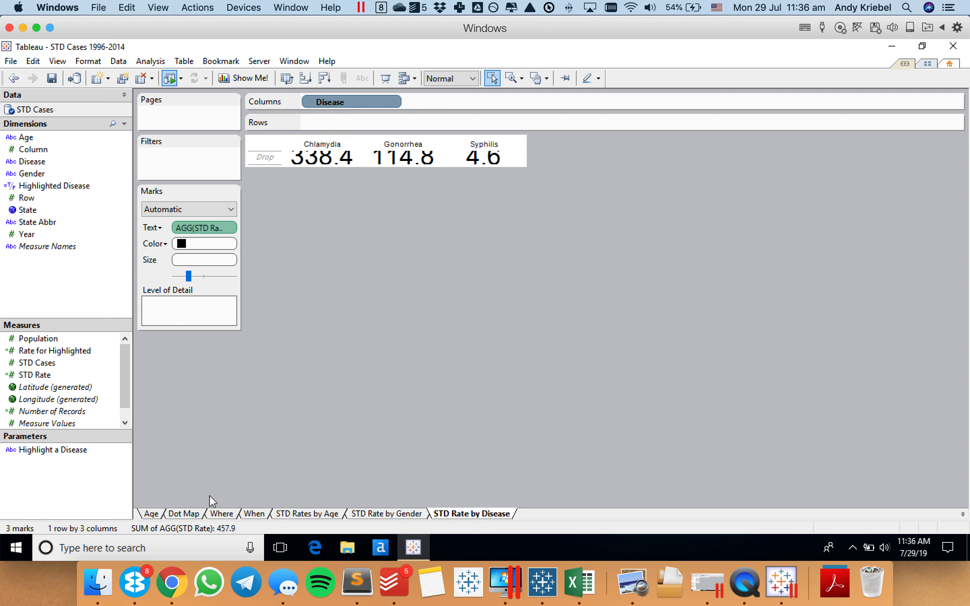
pyautogui.click(51, 78)
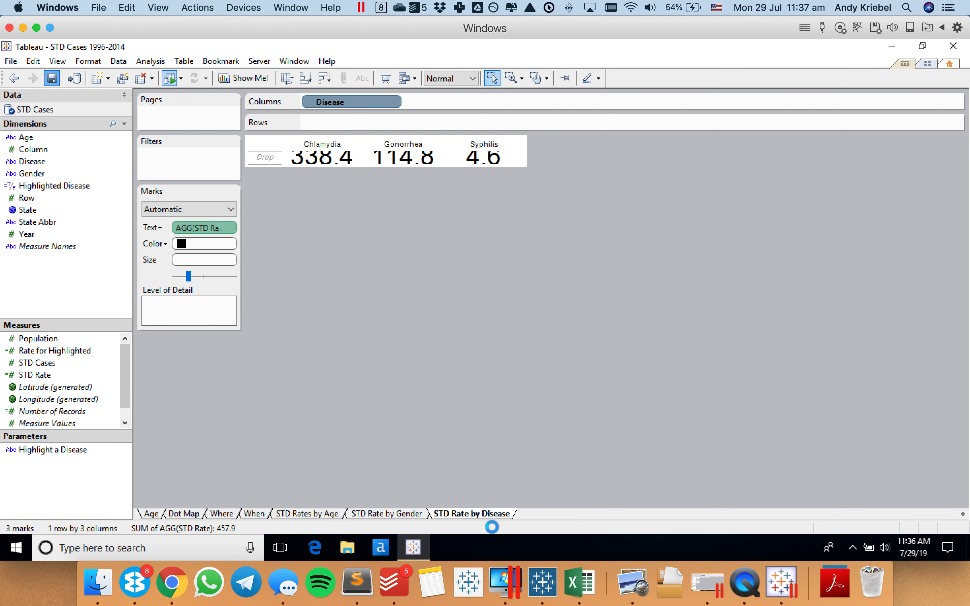
# Create a new dashboard and set its size to exactly 900 x 700 pixels.
pyautogui.rightClick(490, 515)
pyautogui.click(543, 388)
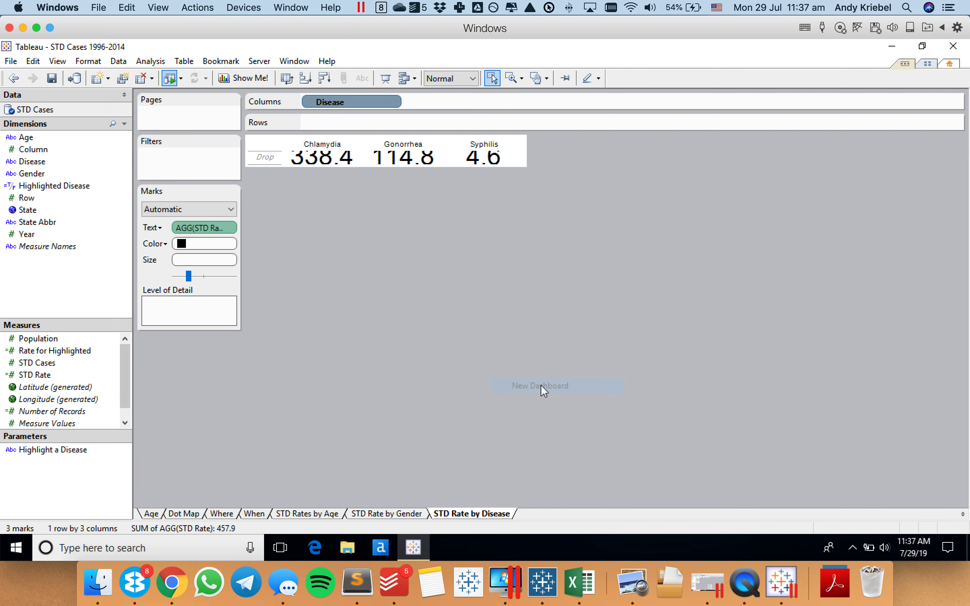
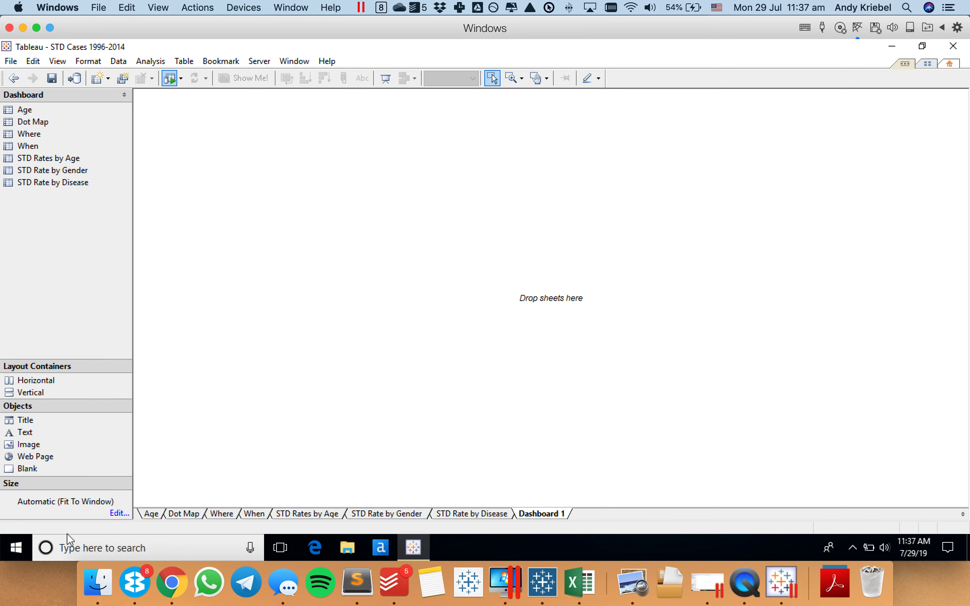
pyautogui.click(248, 526)
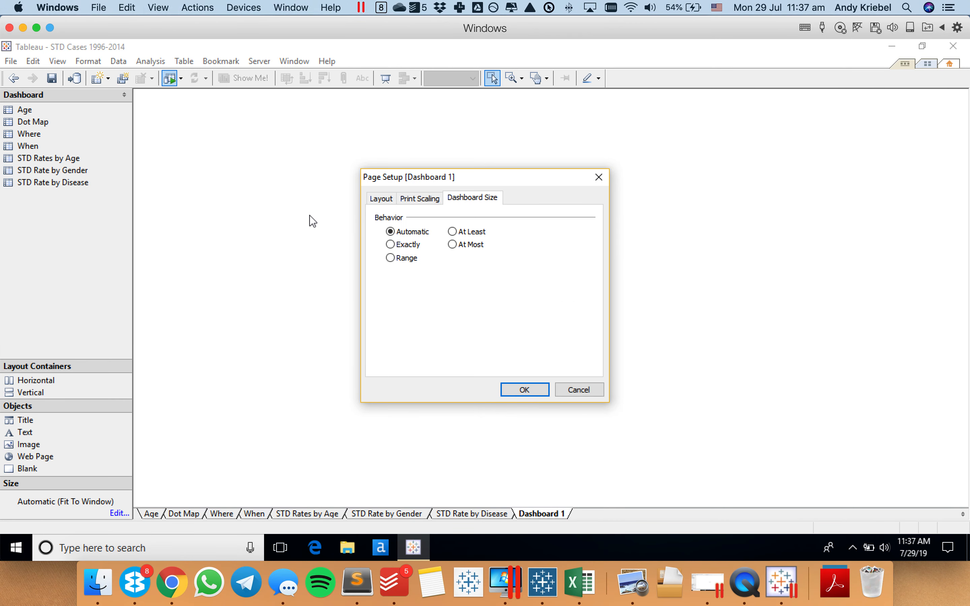
pyautogui.click(391, 245)
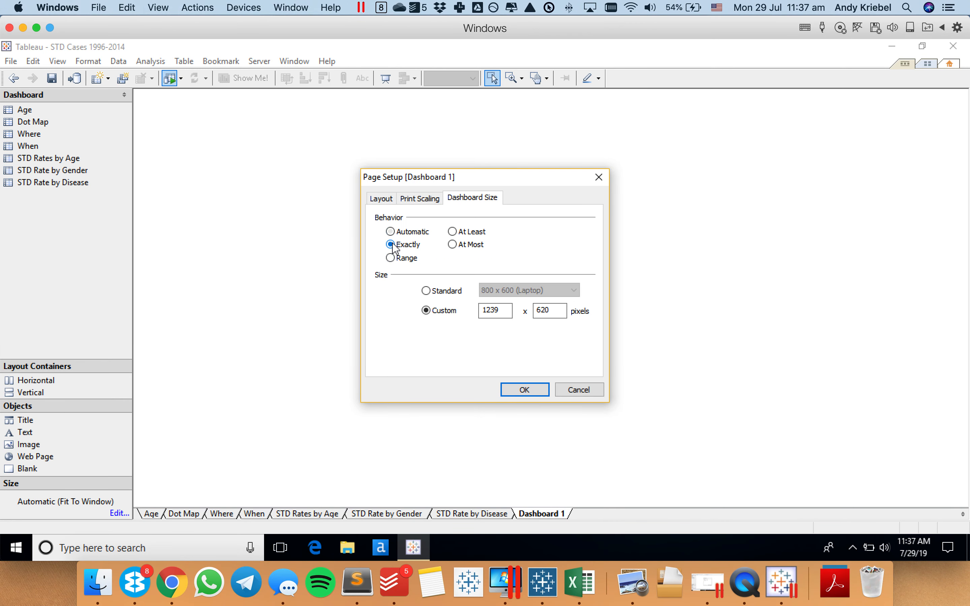
pyautogui.doubleClick(505, 309)
pyautogui.write('900')
pyautogui.press('Tab')
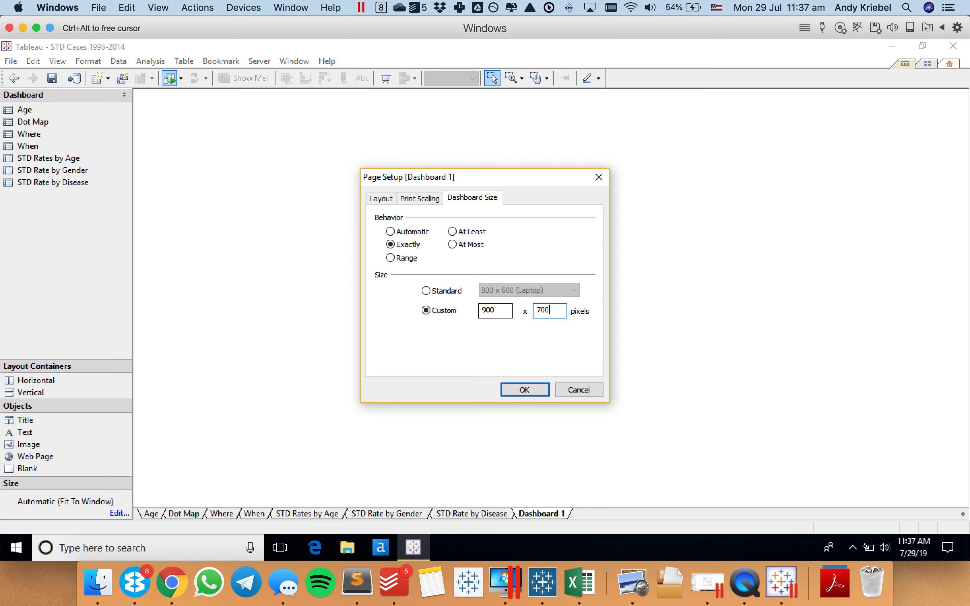
pyautogui.write('700')
pyautogui.click(533, 391)
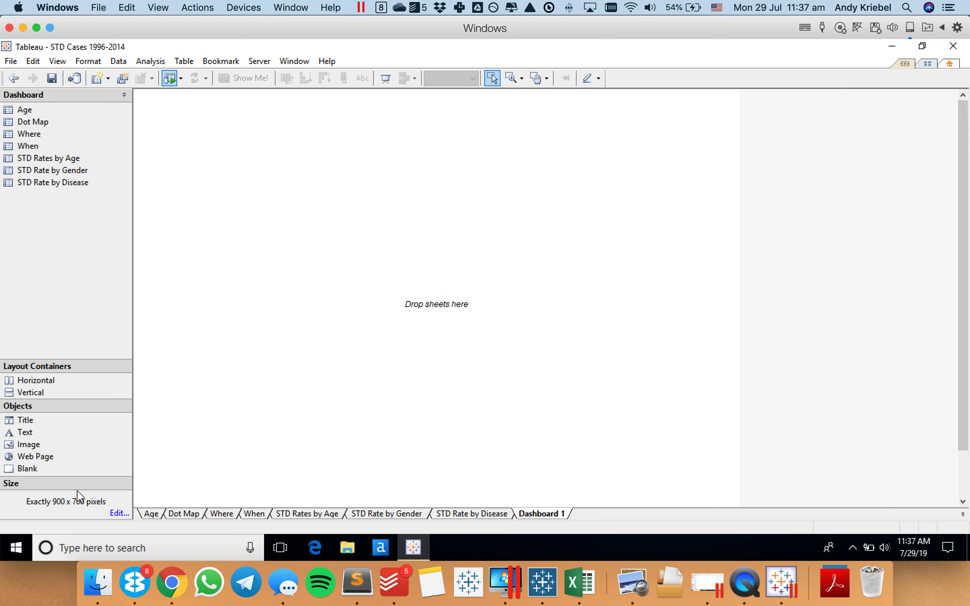
# Set the dashboard's height to 600 pixels.
pyautogui.click(25, 109)
pyautogui.click(120, 513)
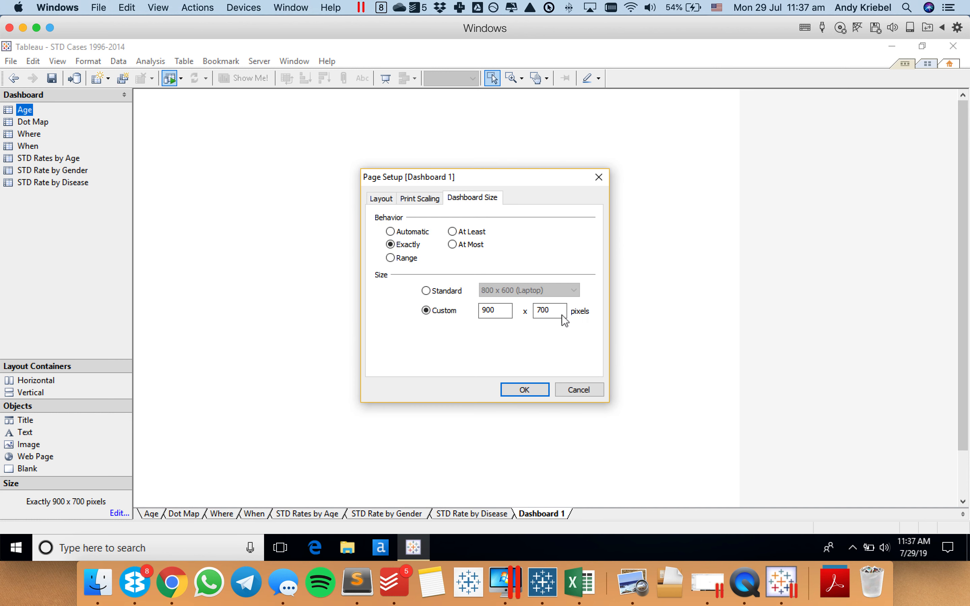
pyautogui.doubleClick(544, 311)
pyautogui.write('600')
pyautogui.click(516, 392)
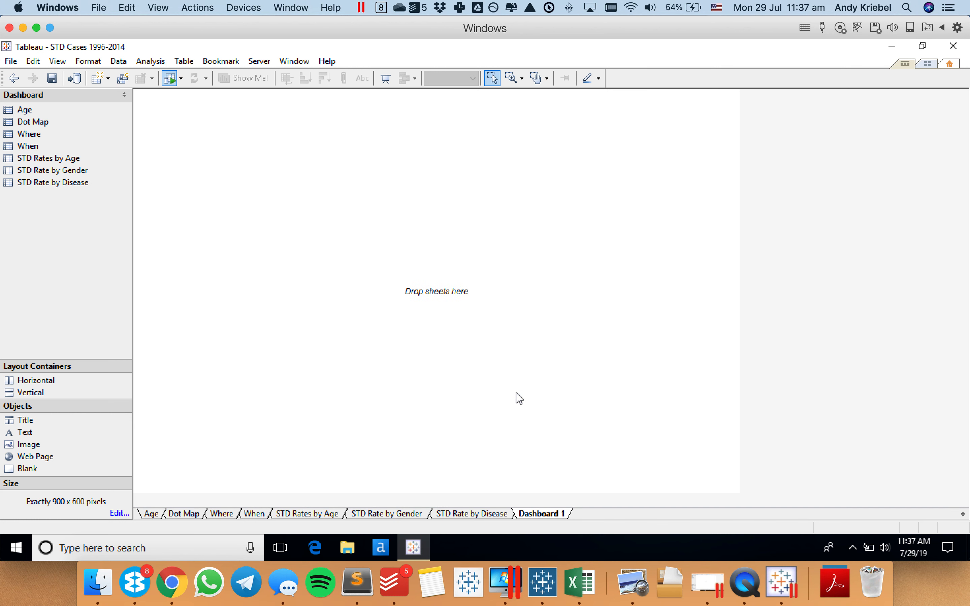
# Add a title to the dashboard reading "STD Rates in America: 1996-2014".
pyautogui.click(60, 296)
pyautogui.doubleClick(26, 420)
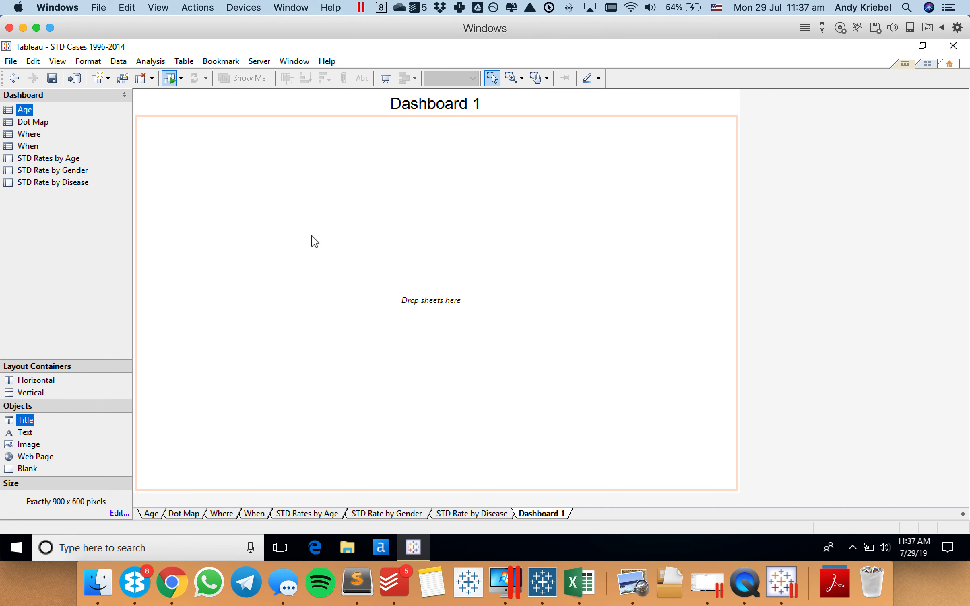
pyautogui.doubleClick(478, 107)
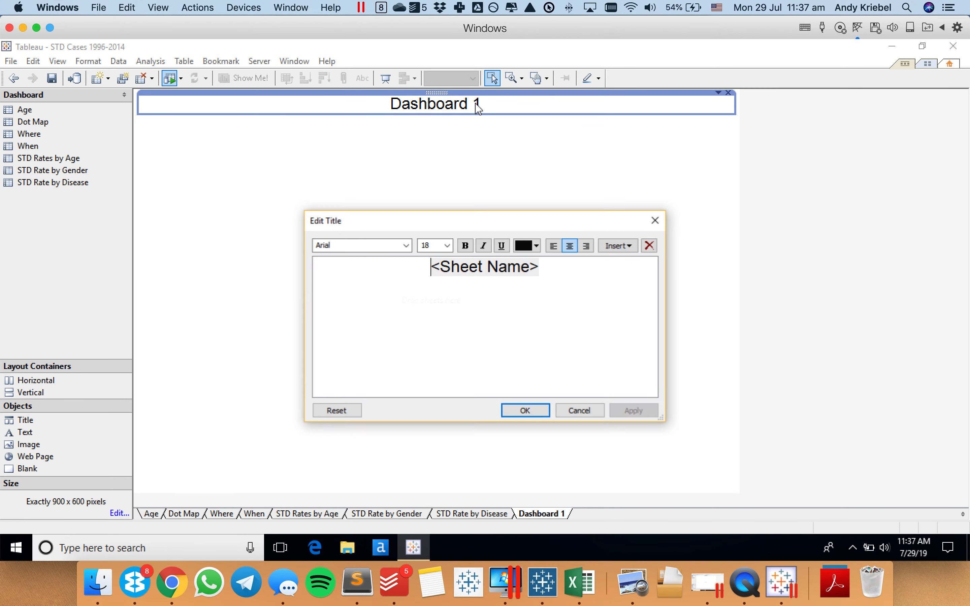
pyautogui.write('S')
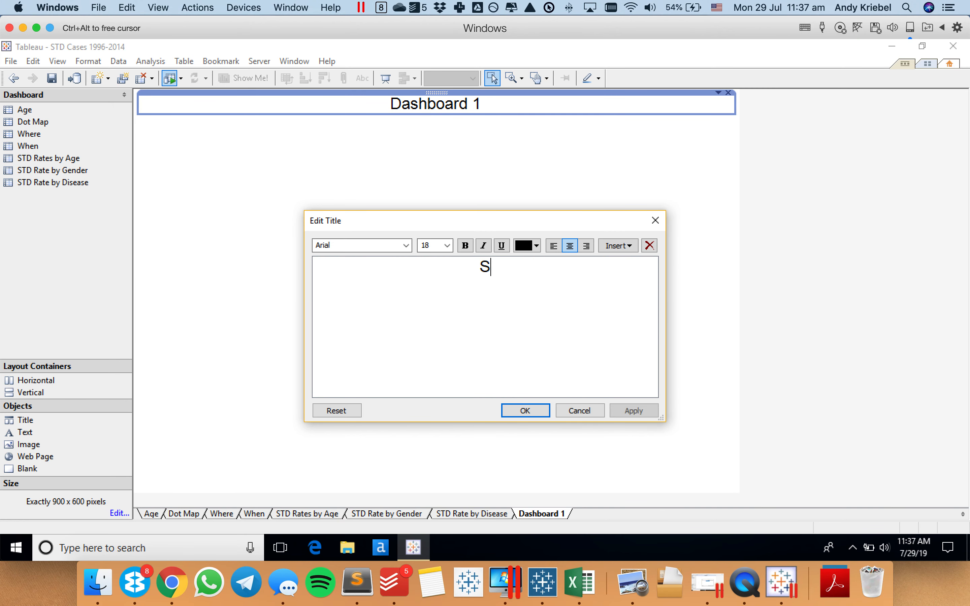
pyautogui.write('TD Rates in America')
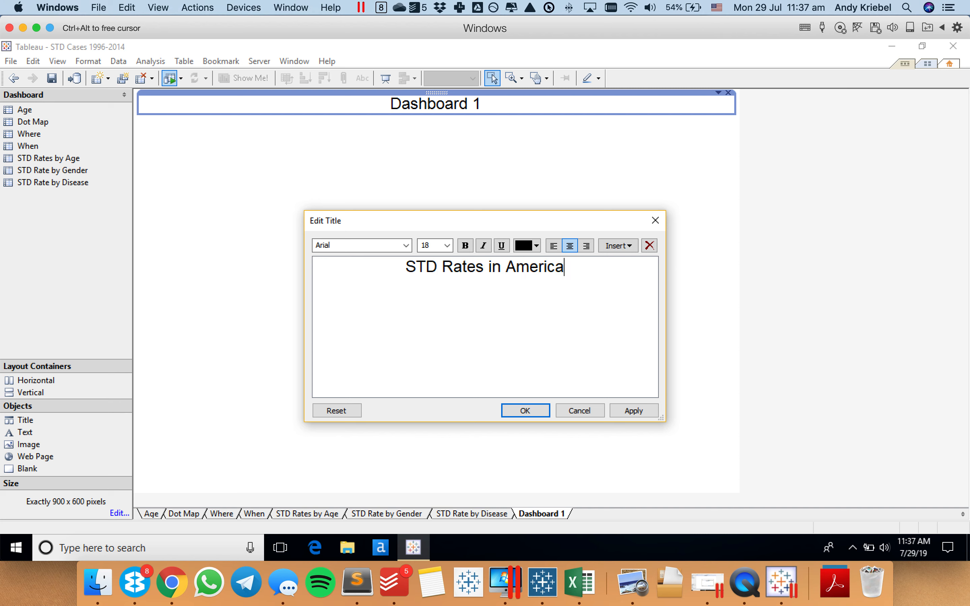
pyautogui.write(': 1996-')
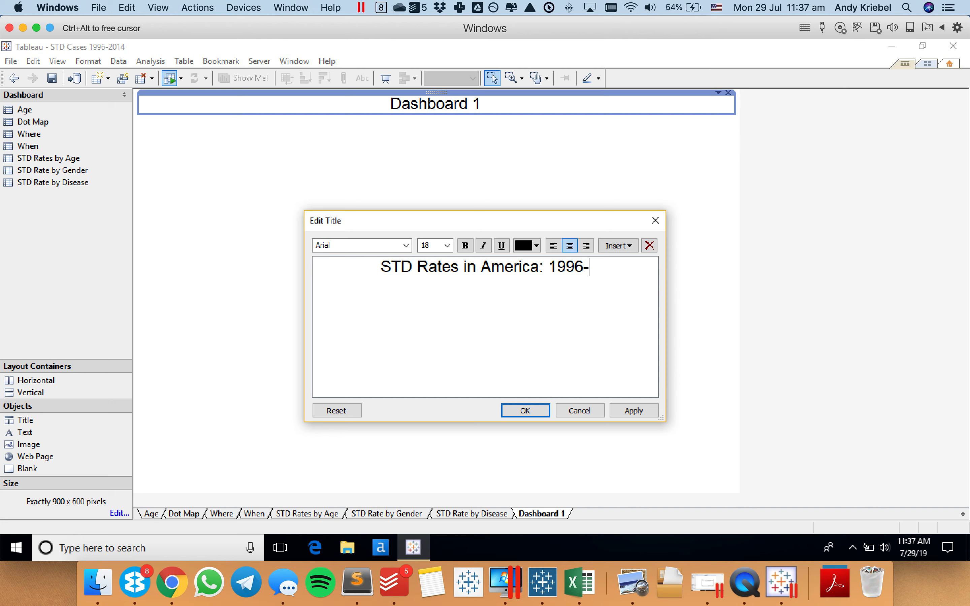
pyautogui.write('2014')
pyautogui.click(529, 416)
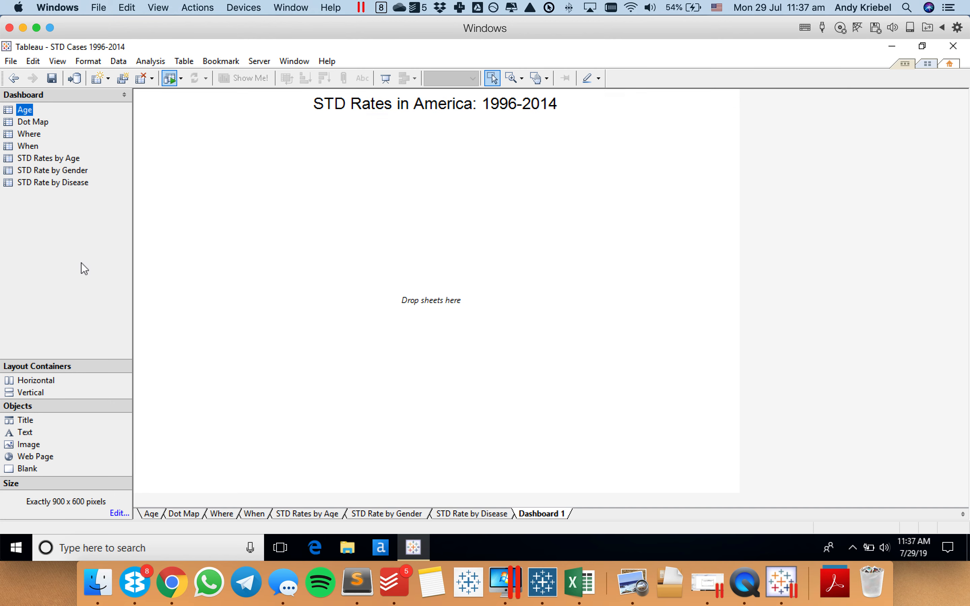
# Place the When worksheet in the empty area below the dashboard title.
pyautogui.click(320, 305)
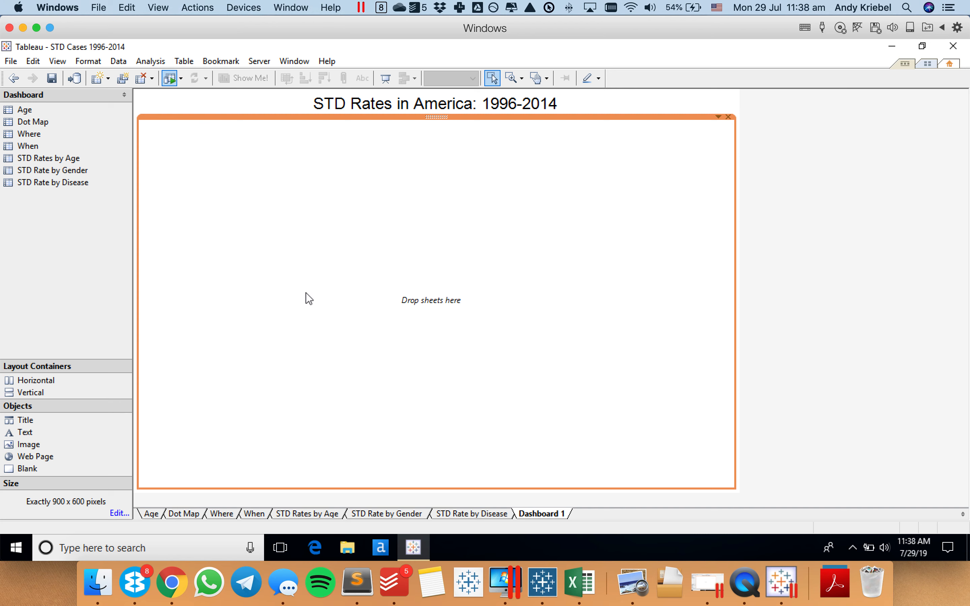
pyautogui.moveTo(32, 148); pyautogui.dragTo(371, 264)
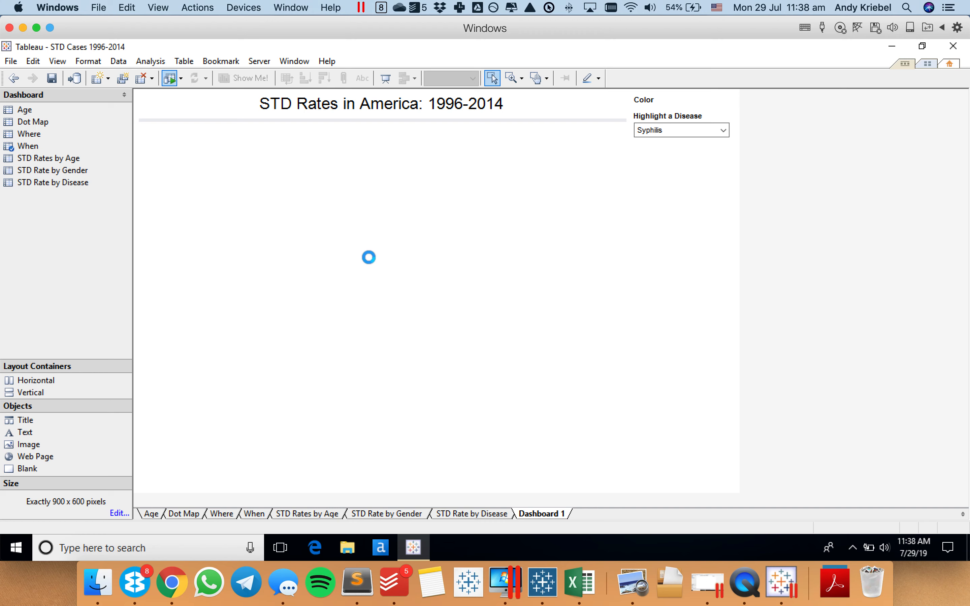
# Remove the Highlighted Disease color legend from the dashboard.
pyautogui.click(728, 111)
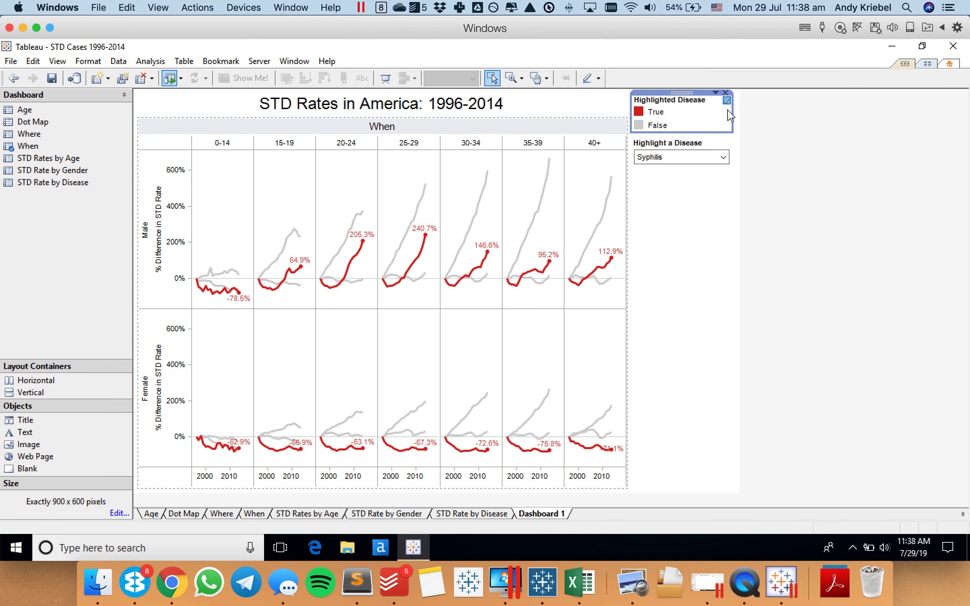
pyautogui.click(726, 93)
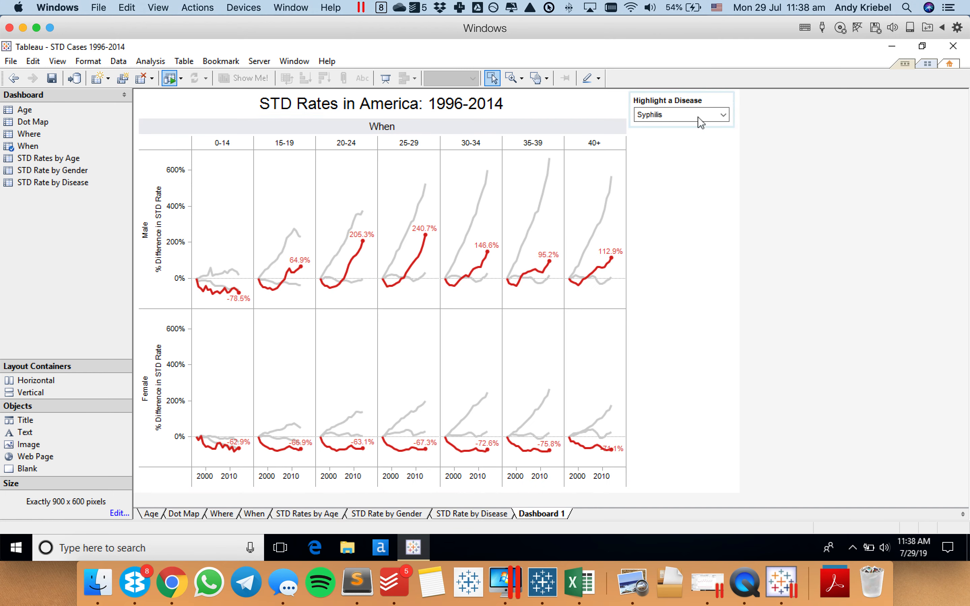
pyautogui.click(99, 274)
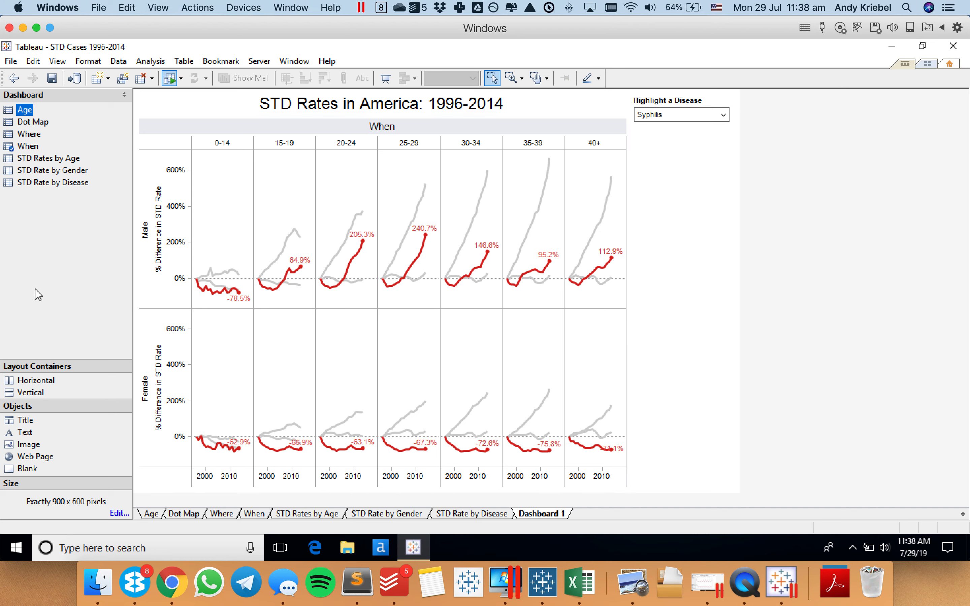
# Hide the % Difference in STD Rate axis header on the When chart.
pyautogui.rightClick(175, 386)
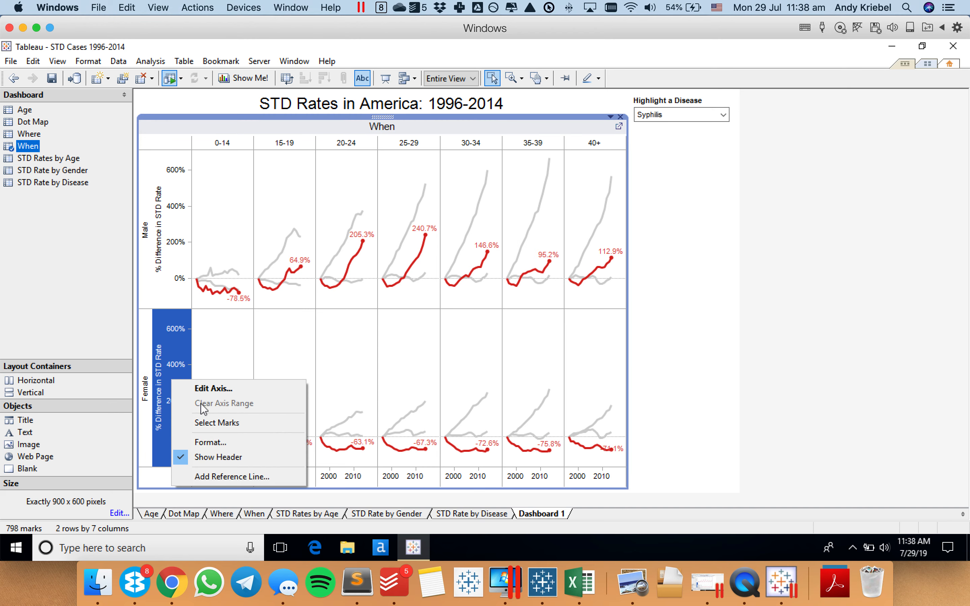
pyautogui.click(219, 457)
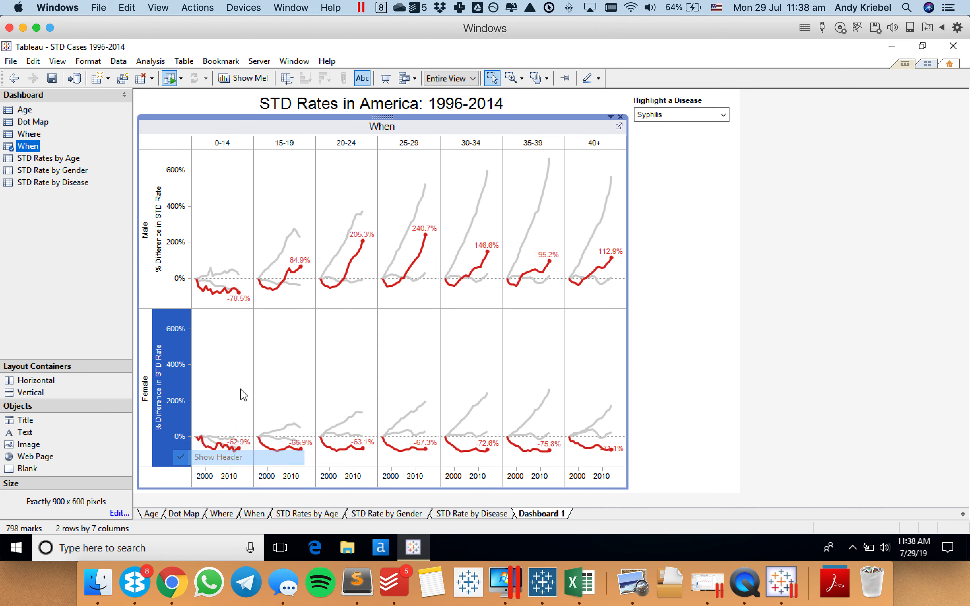
pyautogui.click(219, 359)
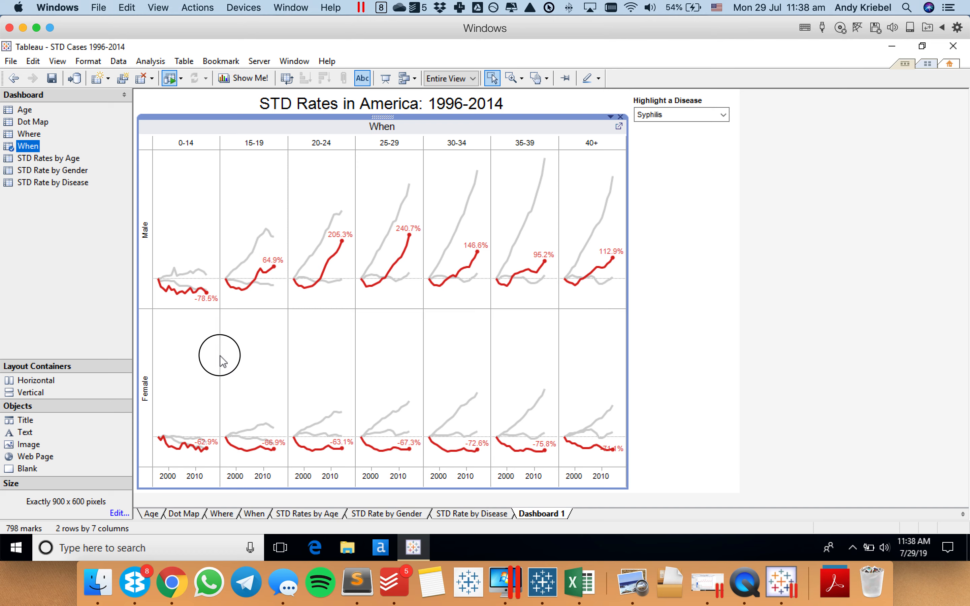
# Change the When chart's title to "How have STD rates changed since 1996?".
pyautogui.doubleClick(395, 132)
pyautogui.hotkey('ctrl', 'a')
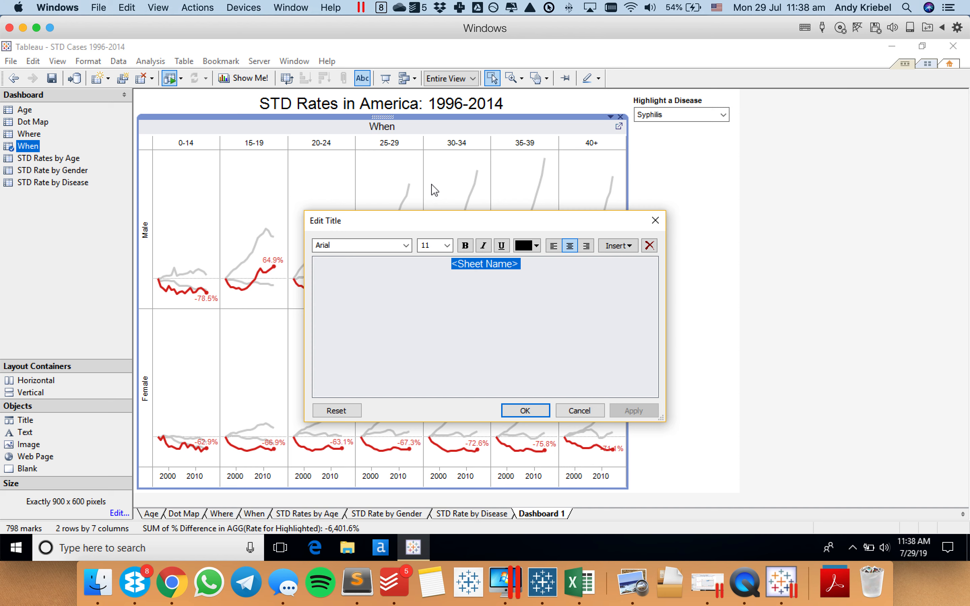
pyautogui.write('How have STD rates changed')
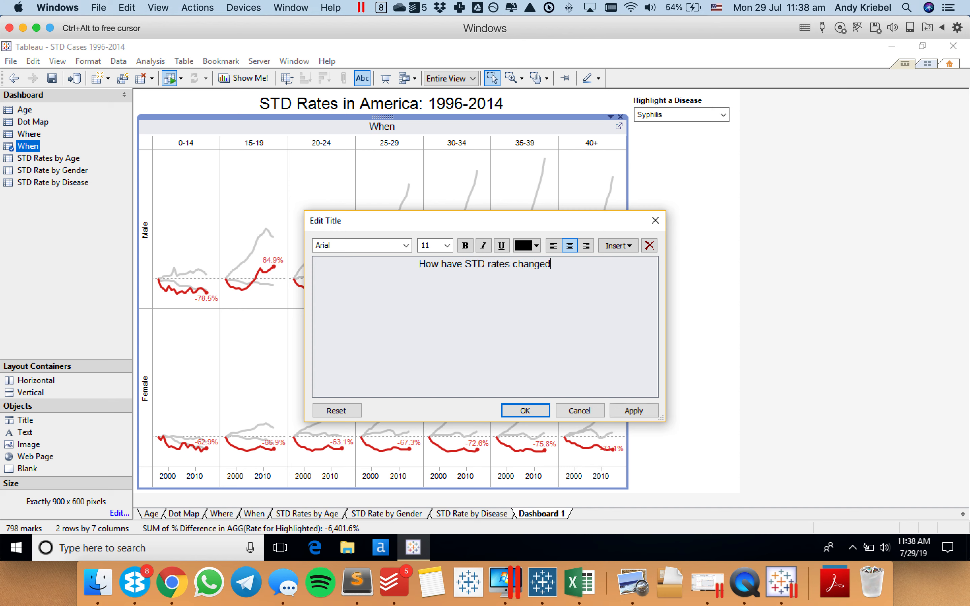
pyautogui.write(' since 1996?')
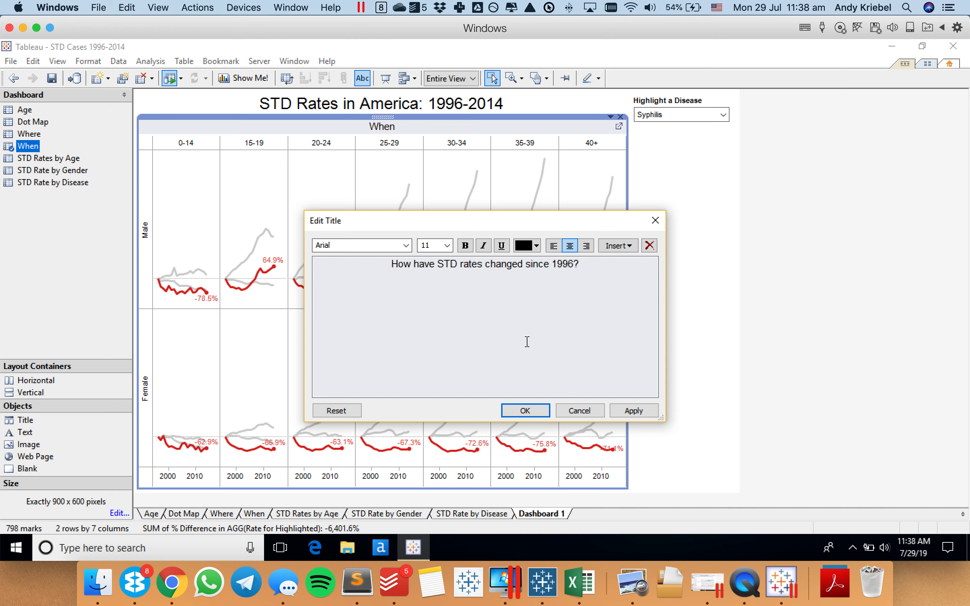
pyautogui.click(523, 410)
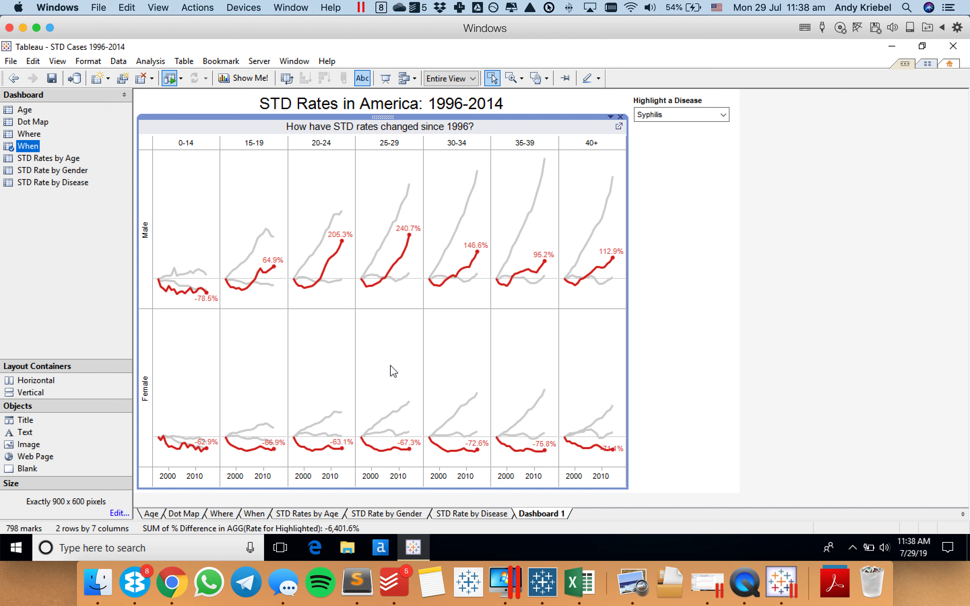
# Add the STD Rates by Age sheet to the dashboard inside a horizontal container above the trend chart.
pyautogui.click(38, 136)
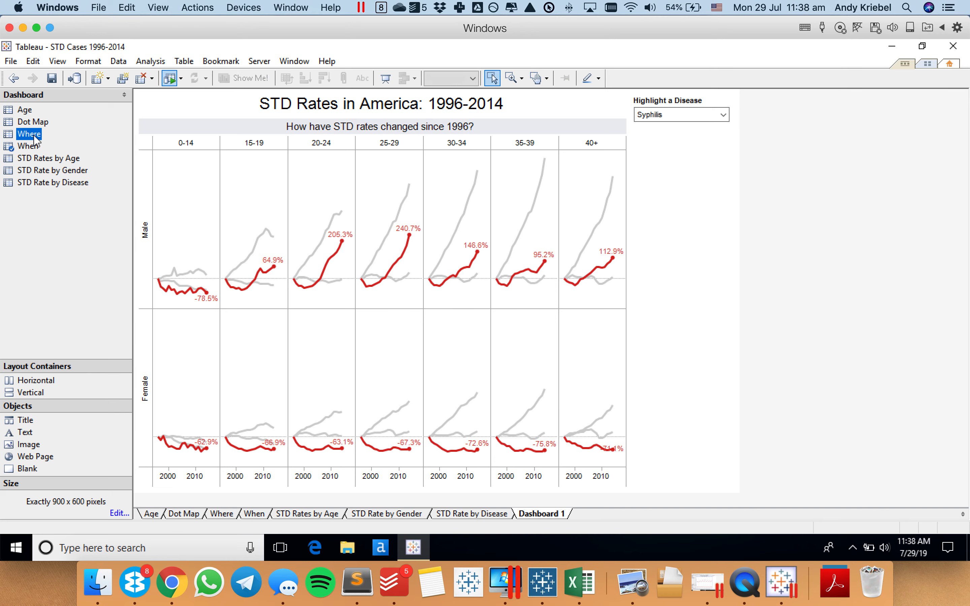
pyautogui.moveTo(46, 159); pyautogui.dragTo(678, 146)
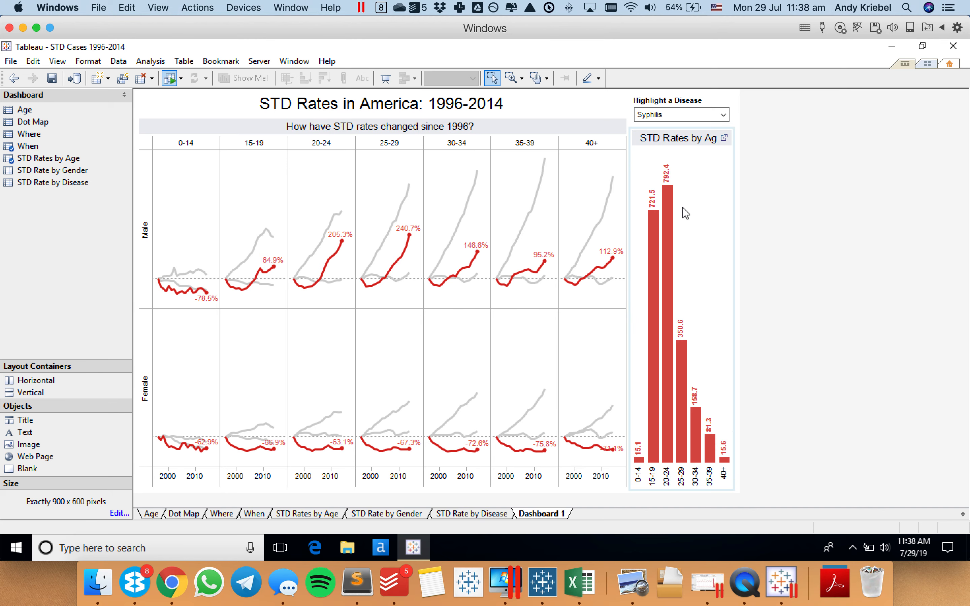
pyautogui.click(676, 137)
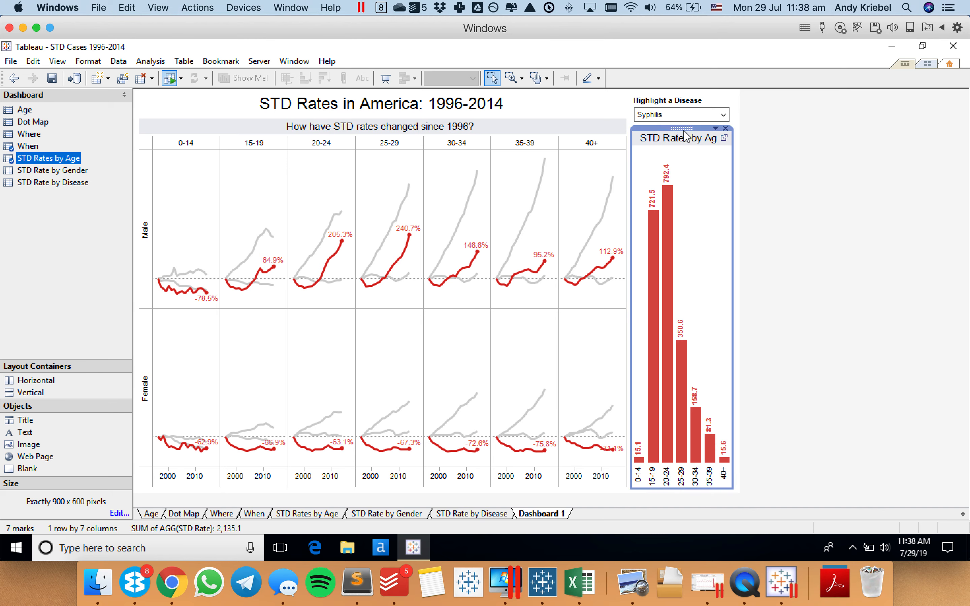
pyautogui.moveTo(32, 380); pyautogui.dragTo(323, 160)
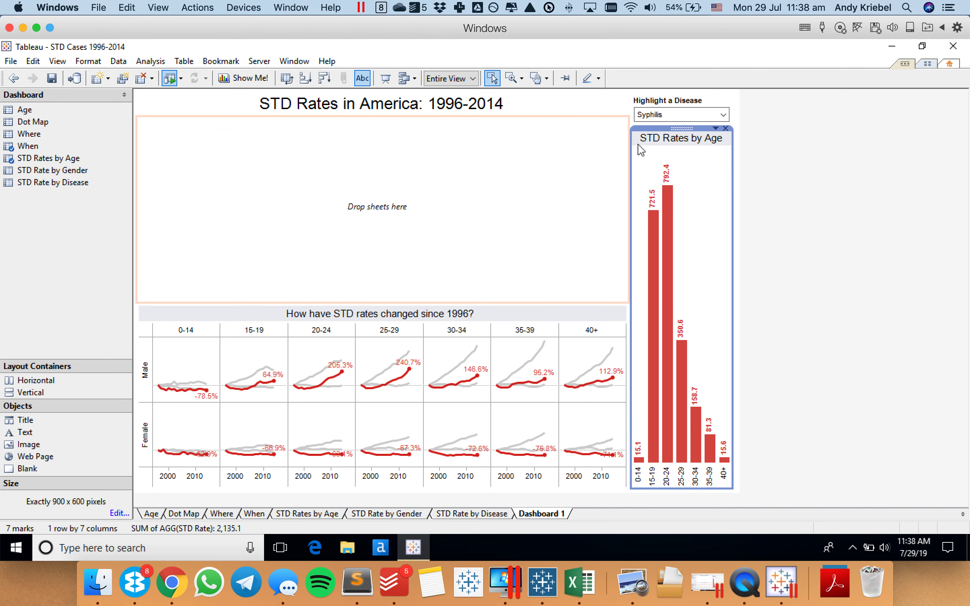
pyautogui.moveTo(420, 173); pyautogui.dragTo(412, 178)
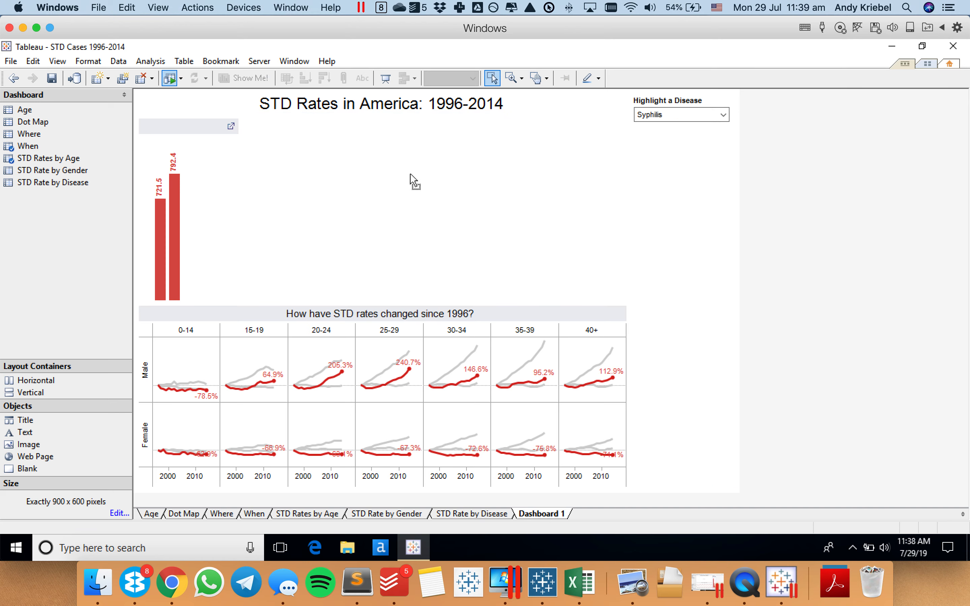
# Place the STD Rate by Gender sheet to the left of the STD Rates by Age chart.
pyautogui.click(36, 170)
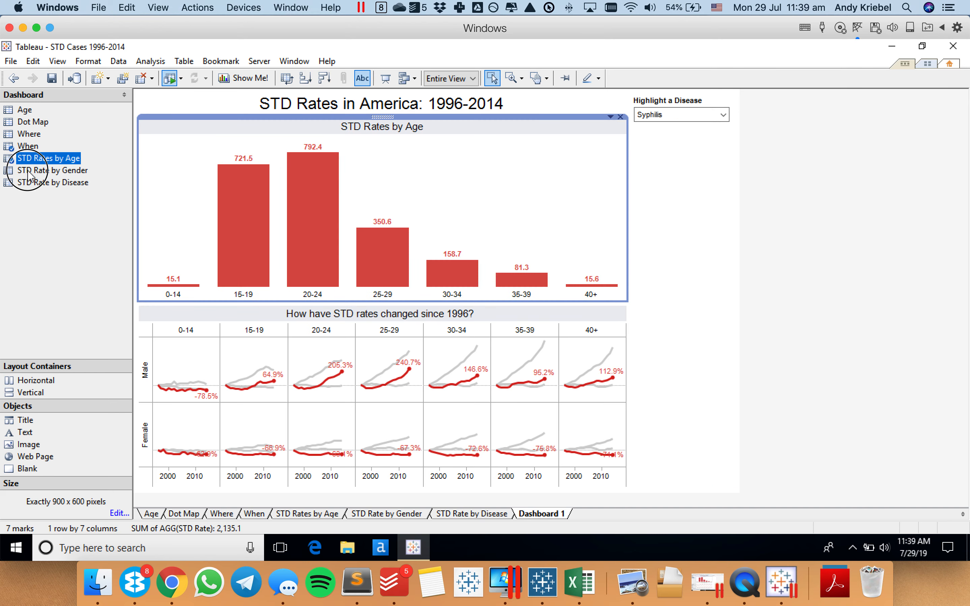
pyautogui.moveTo(47, 177); pyautogui.dragTo(255, 226)
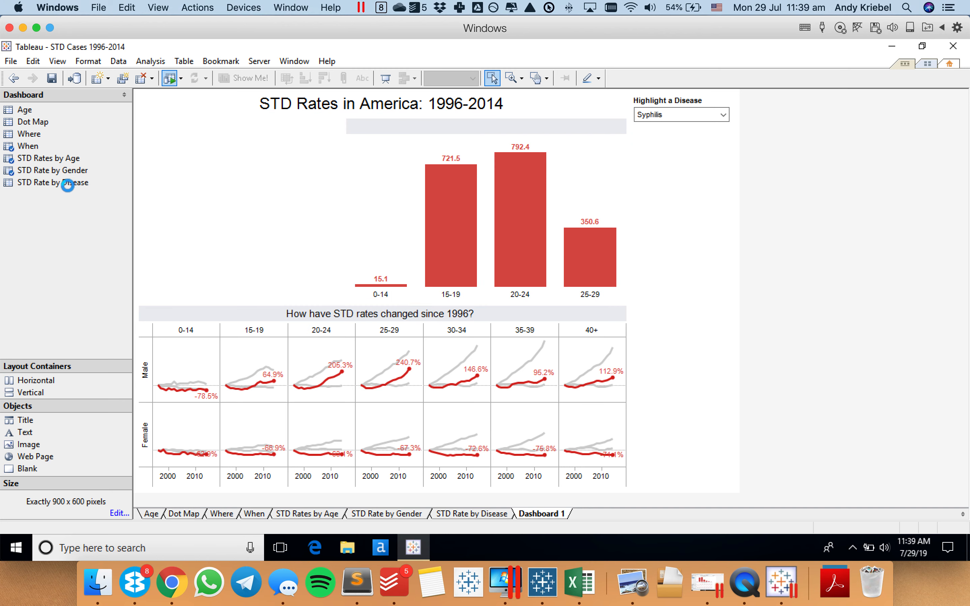
pyautogui.moveTo(66, 182); pyautogui.dragTo(18, 240)
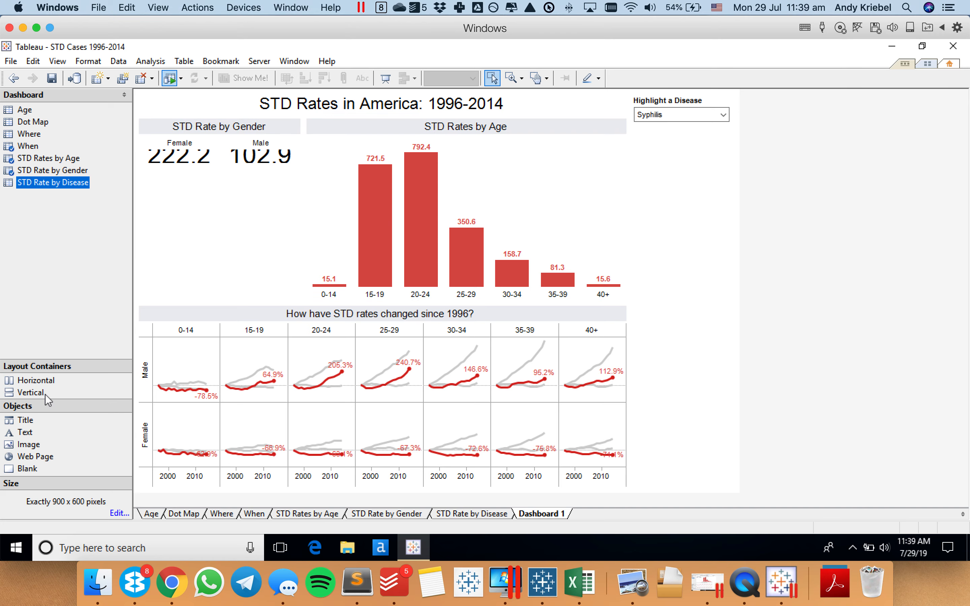
# Insert a vertical container beside the age chart and stack STD Rate by Gender above STD Rate by Disease in it.
pyautogui.moveTo(36, 393); pyautogui.dragTo(248, 233)
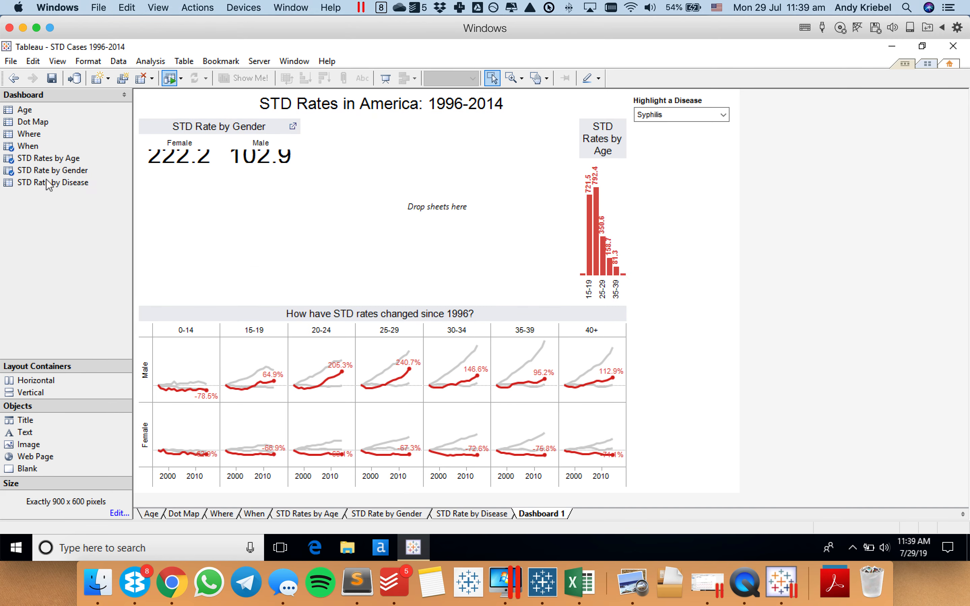
pyautogui.moveTo(60, 184); pyautogui.dragTo(432, 200)
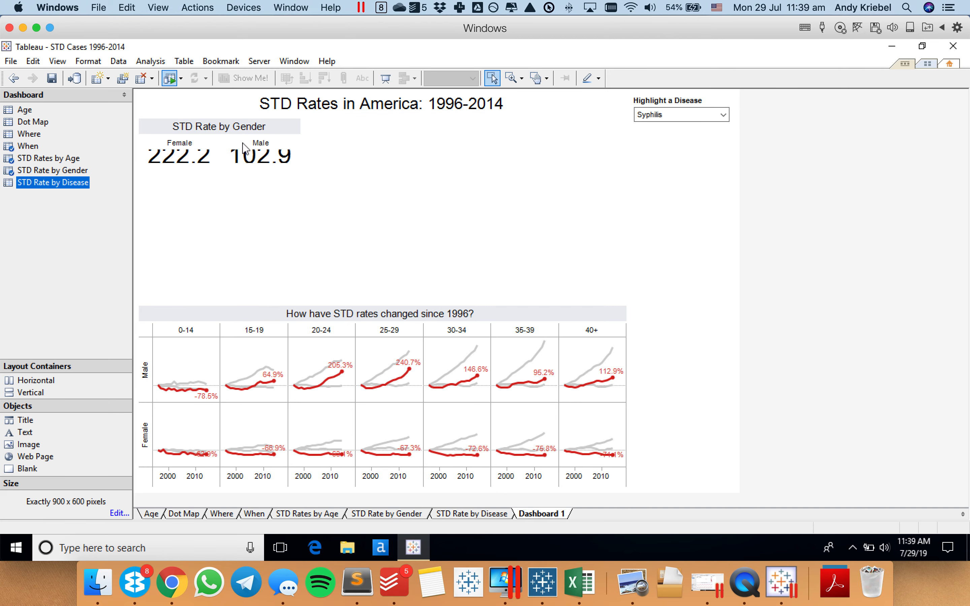
pyautogui.click(233, 127)
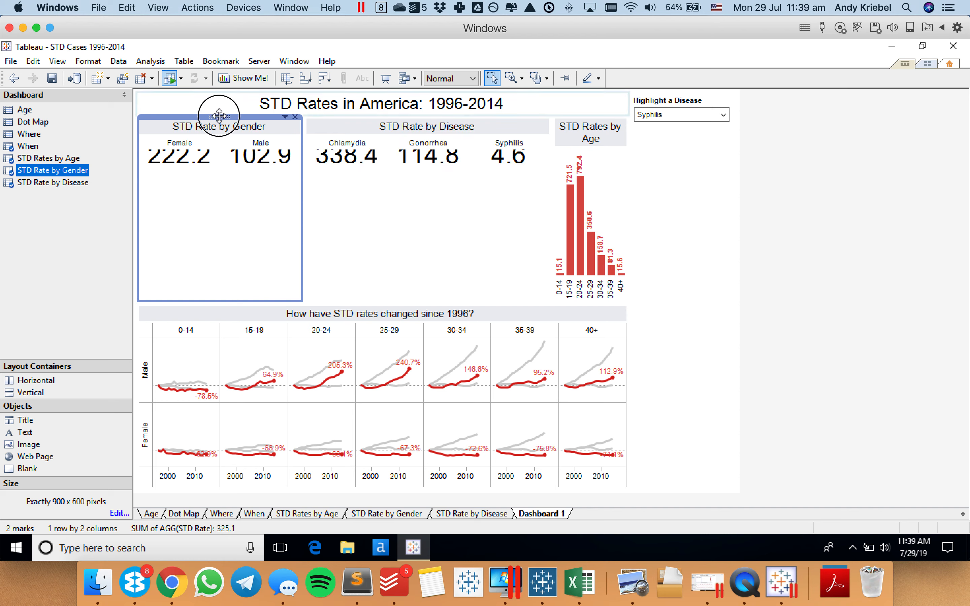
pyautogui.moveTo(426, 168)
pyautogui.mouseDown()
pyautogui.moveTo(428, 120)
pyautogui.moveTo(441, 158)
pyautogui.mouseUp()
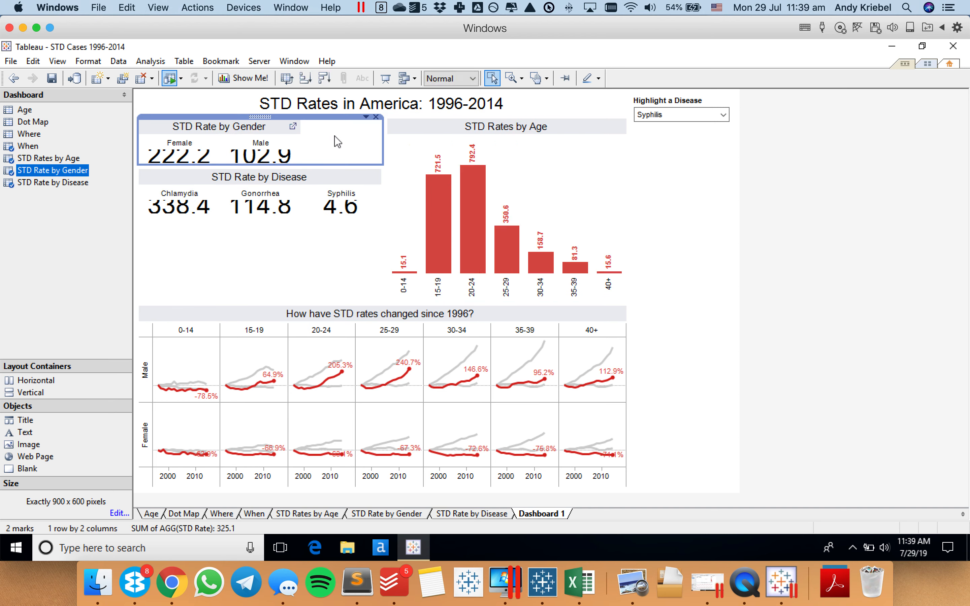
# Set the STD Rate by Gender and STD Rate by Disease sheets to fit Entire View.
pyautogui.click(437, 79)
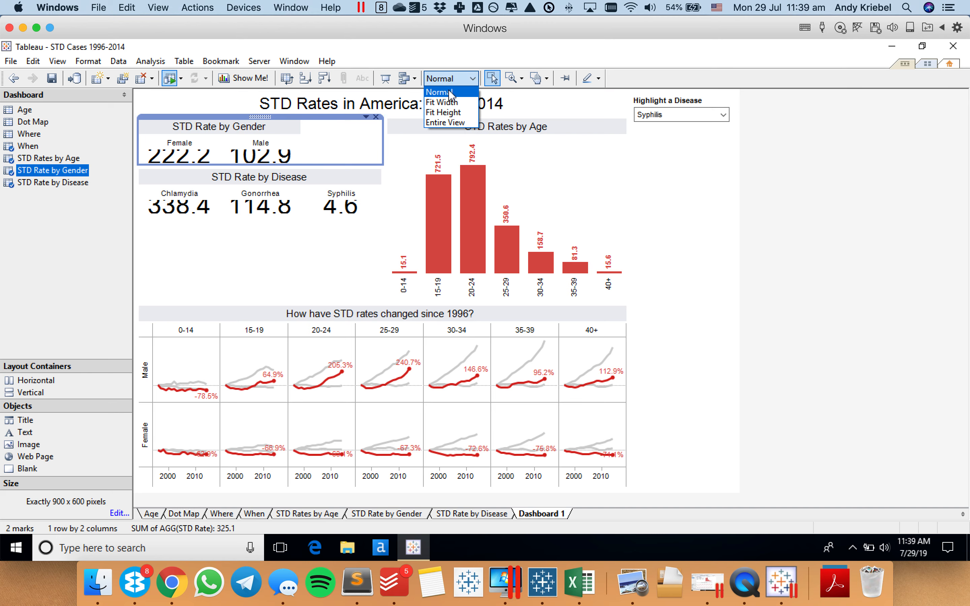
pyautogui.click(445, 123)
pyautogui.click(206, 272)
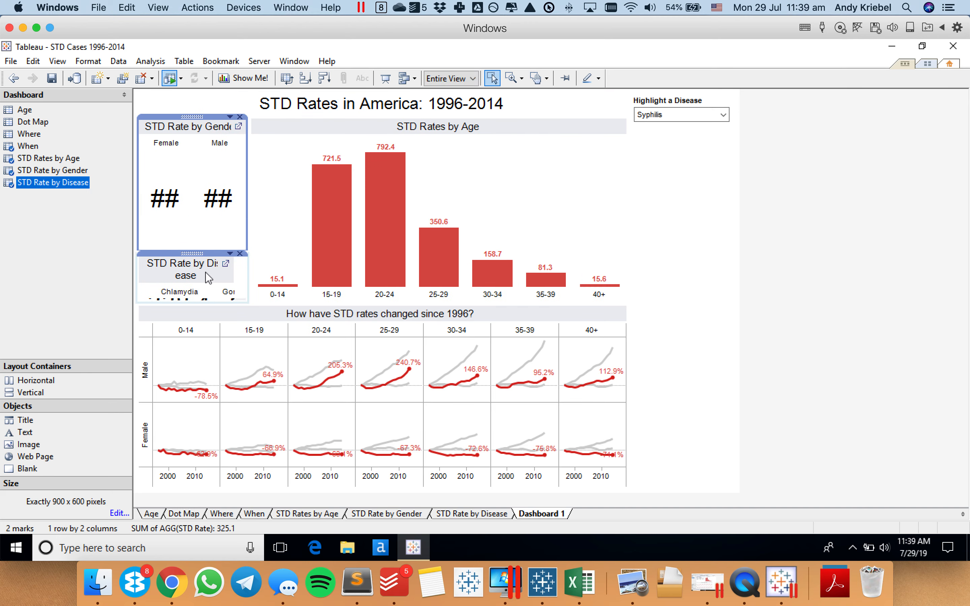
pyautogui.click(454, 79)
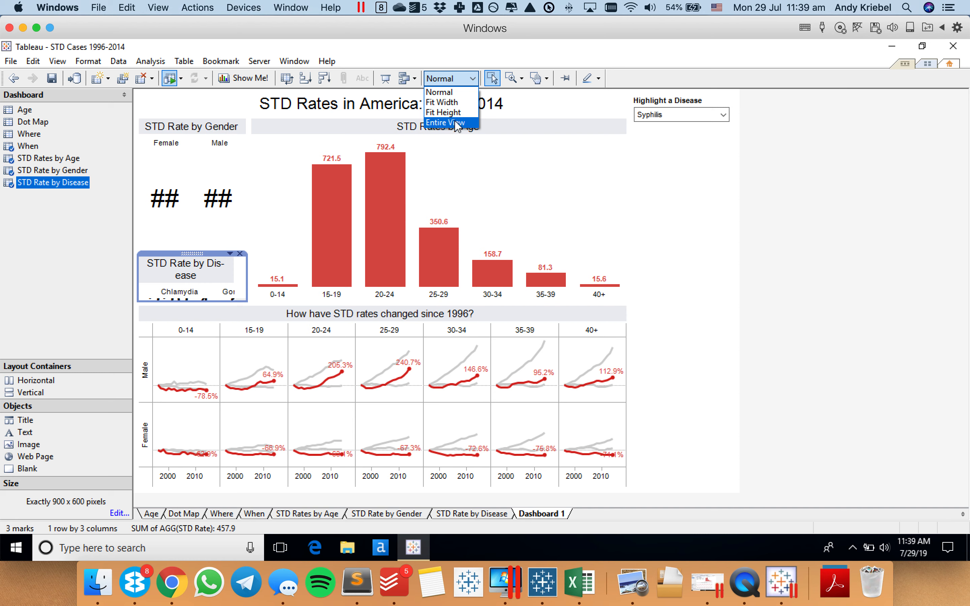
pyautogui.click(456, 123)
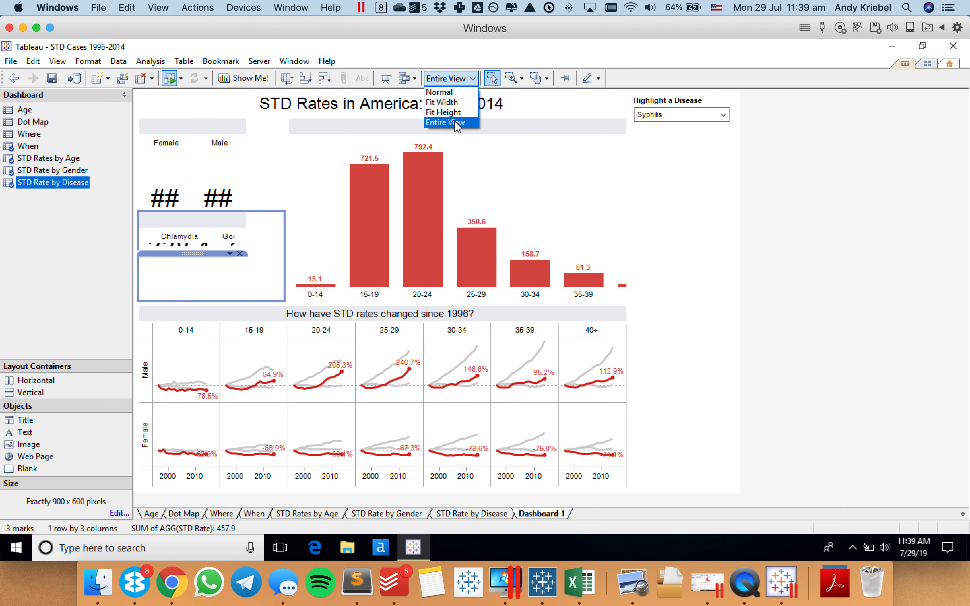
# Widen the vertical container holding the gender and disease sheets to roughly half the width of the chart area.
pyautogui.click(67, 234)
pyautogui.click(213, 120)
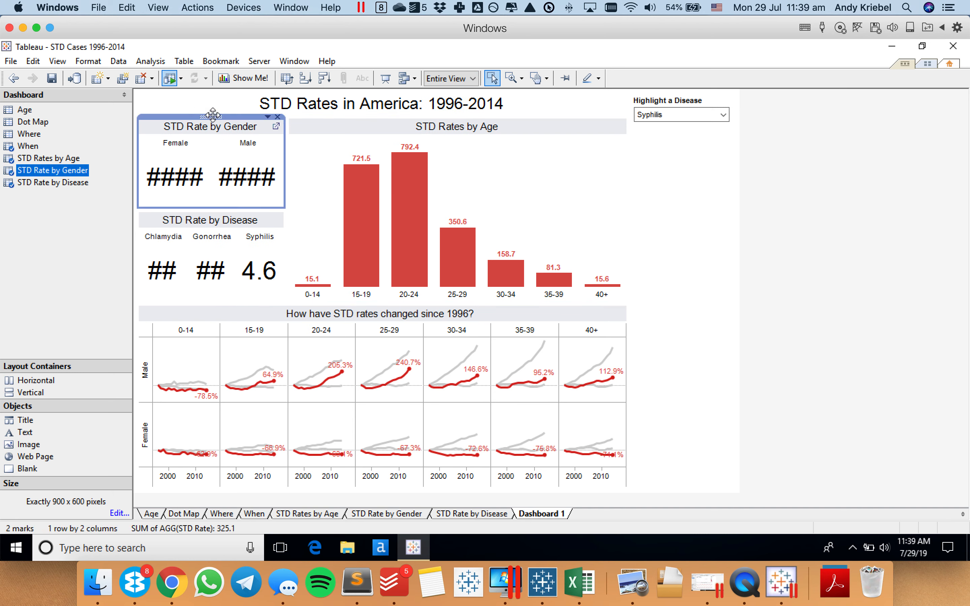
pyautogui.doubleClick(211, 116)
pyautogui.moveTo(287, 182); pyautogui.dragTo(394, 181)
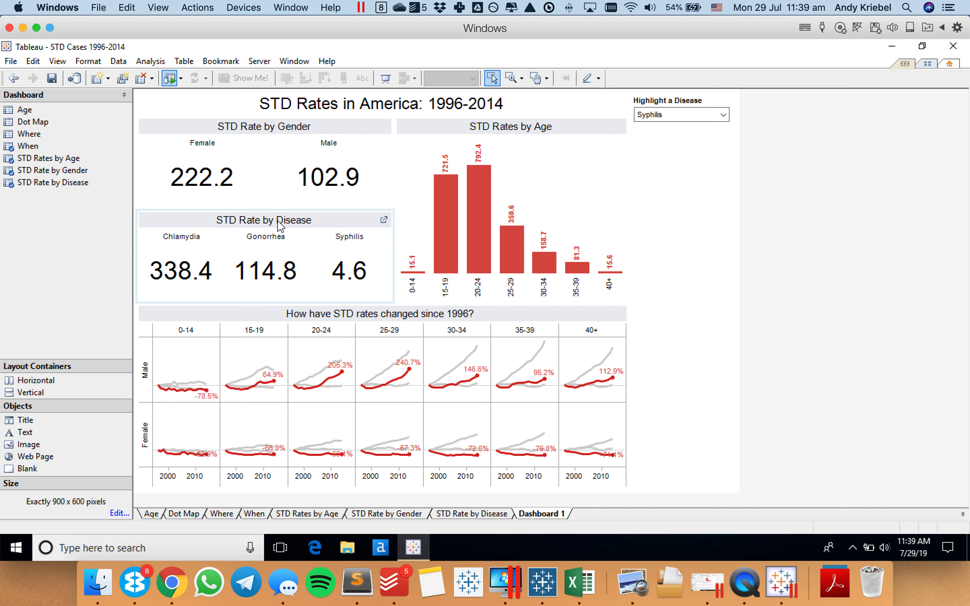
pyautogui.click(78, 270)
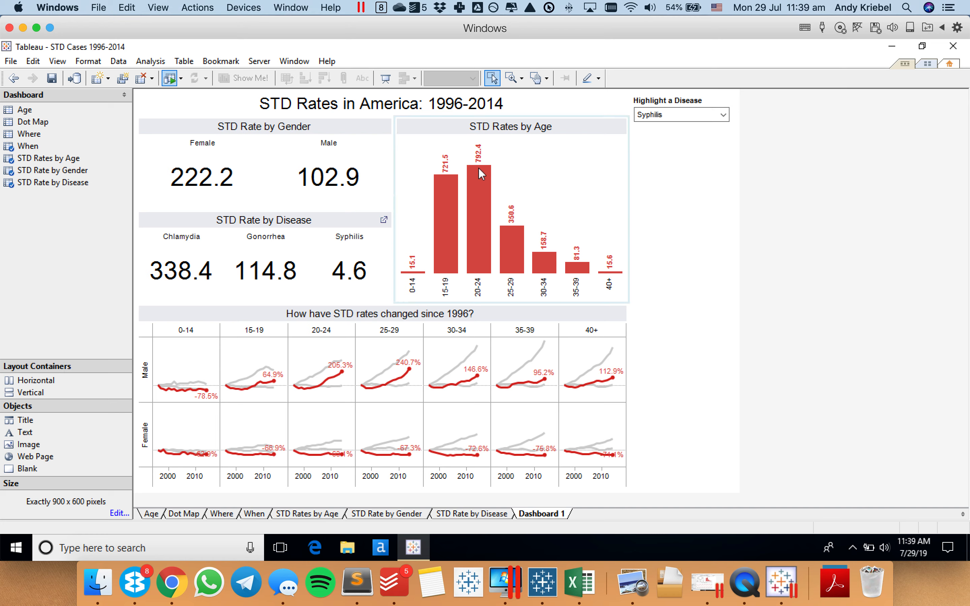
pyautogui.moveTo(479, 168)
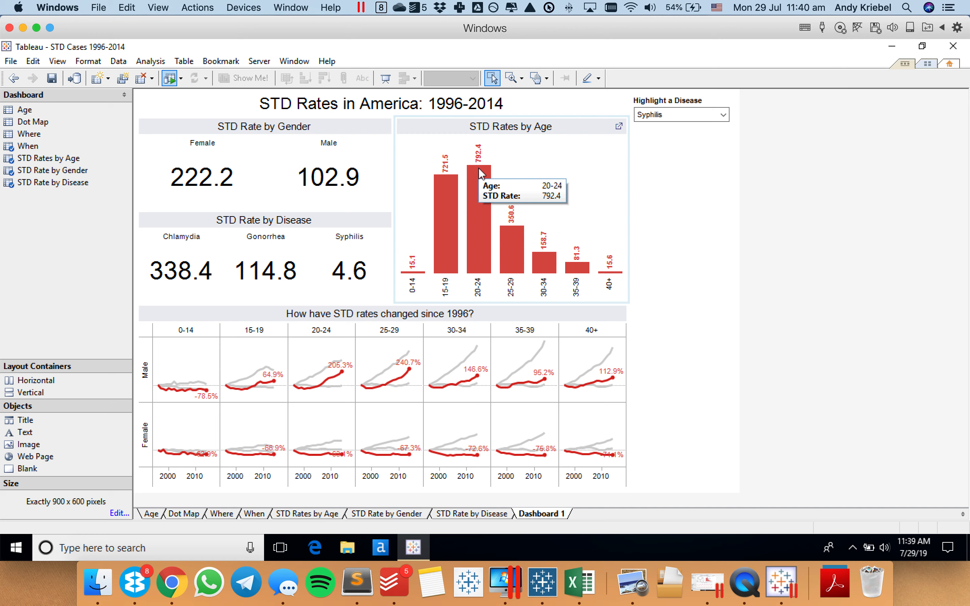
pyautogui.click(521, 160)
pyautogui.click(666, 116)
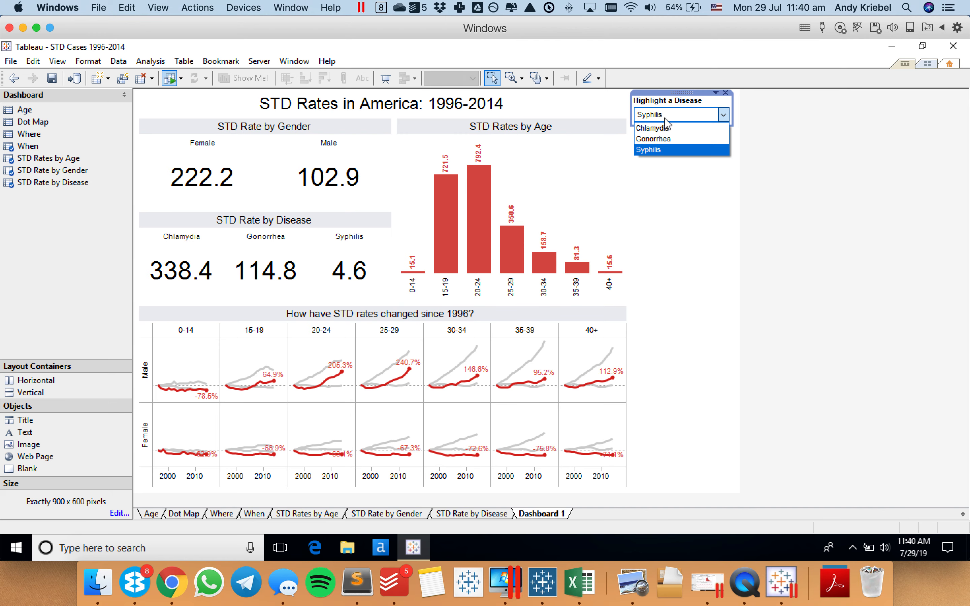
pyautogui.click(667, 121)
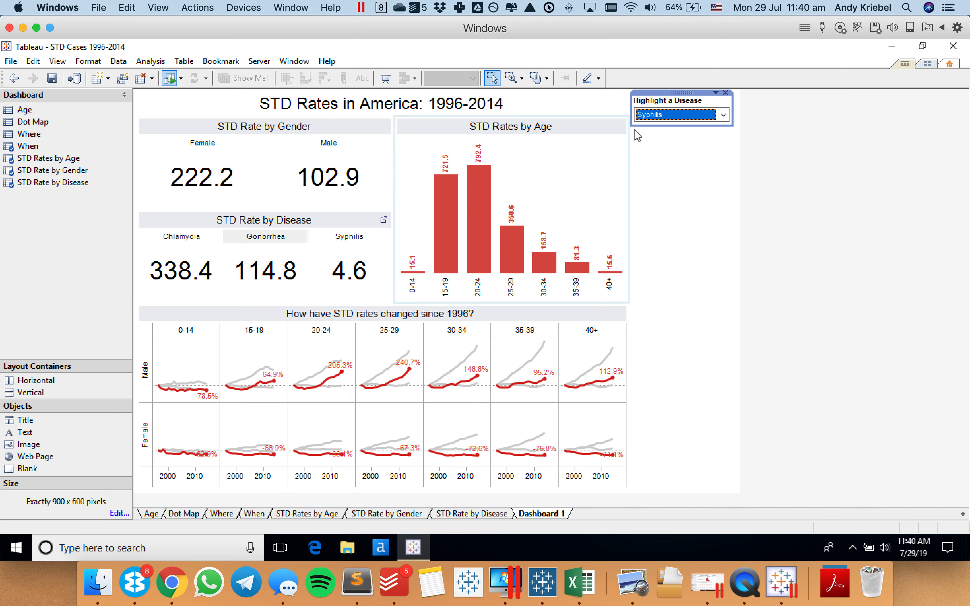
# Retitle the Highlight a Disease control as "Select a Disease".
pyautogui.doubleClick(649, 101)
pyautogui.doubleClick(328, 234)
pyautogui.write('Select')
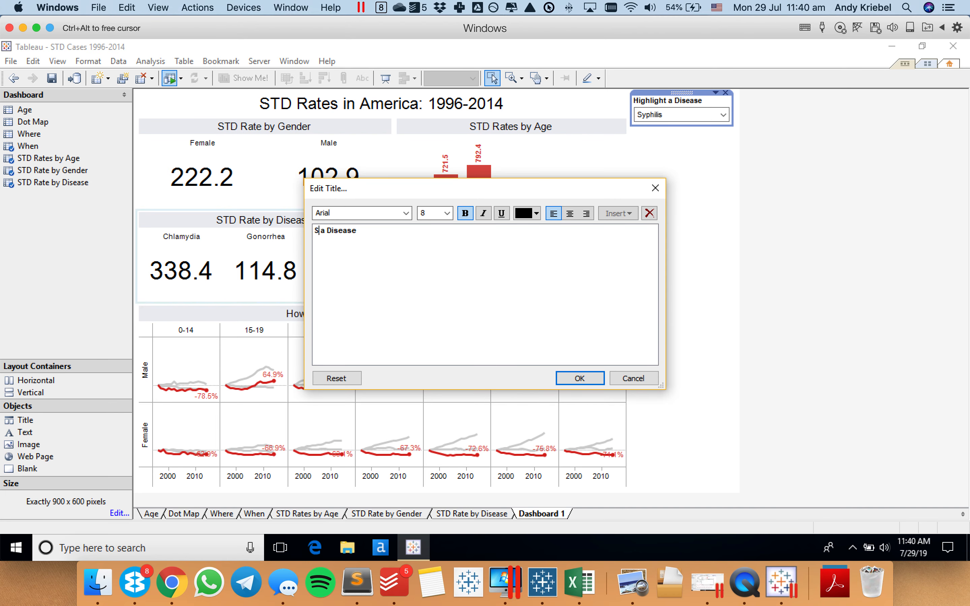
pyautogui.click(580, 384)
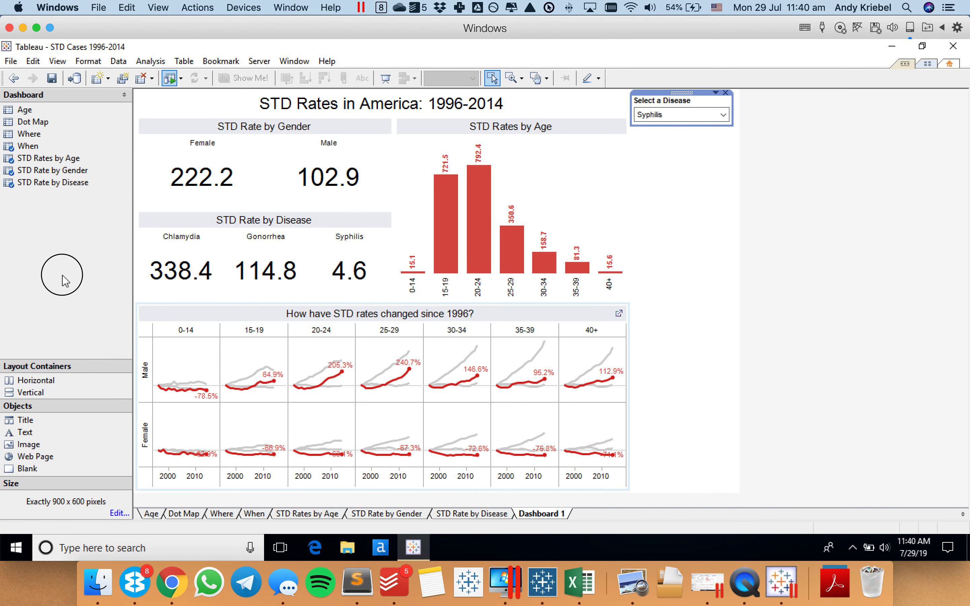
pyautogui.click(62, 275)
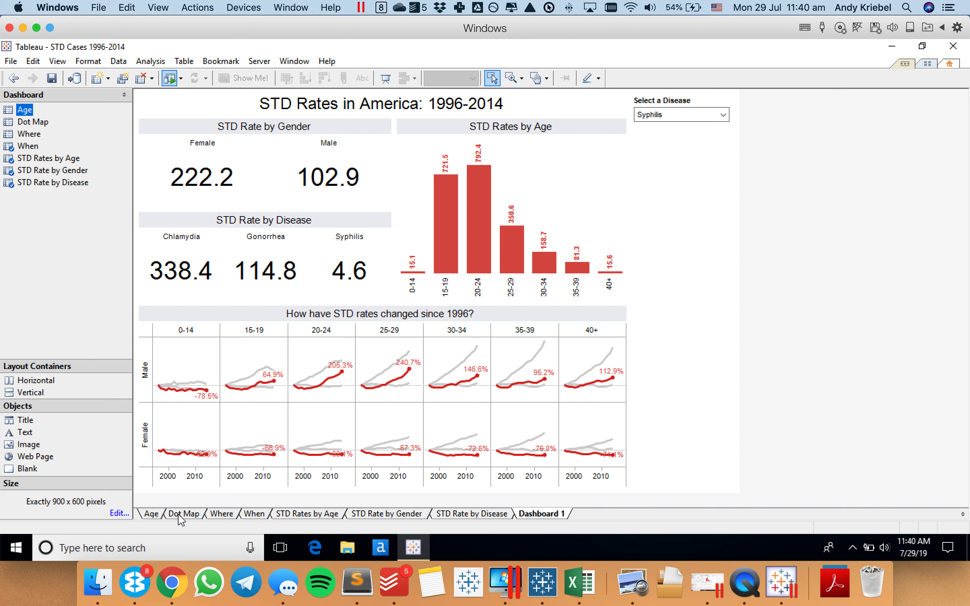
# Add (All) to the Highlight a Disease parameter's list of values and move it above the three diseases.
pyautogui.click(257, 514)
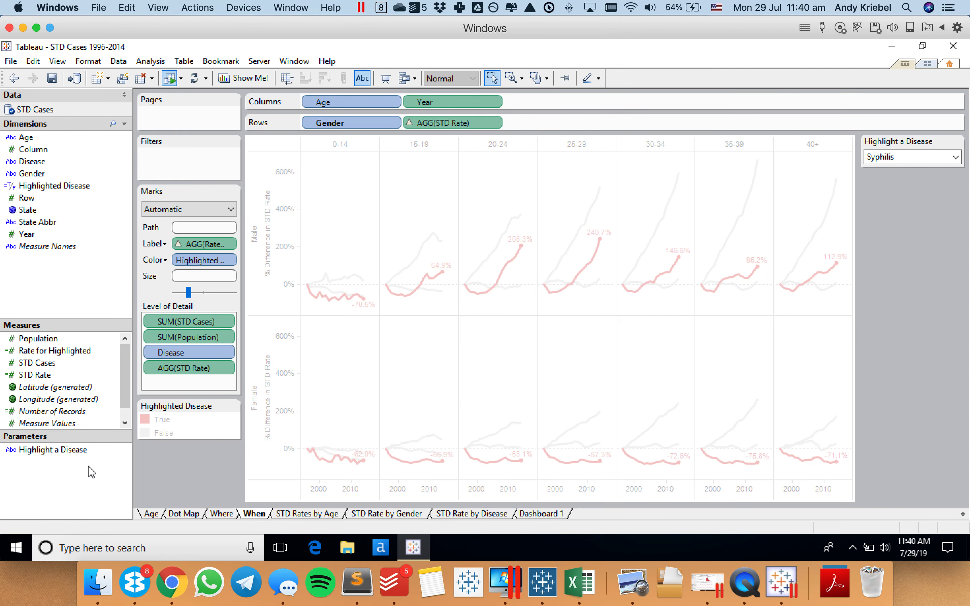
pyautogui.rightClick(81, 450)
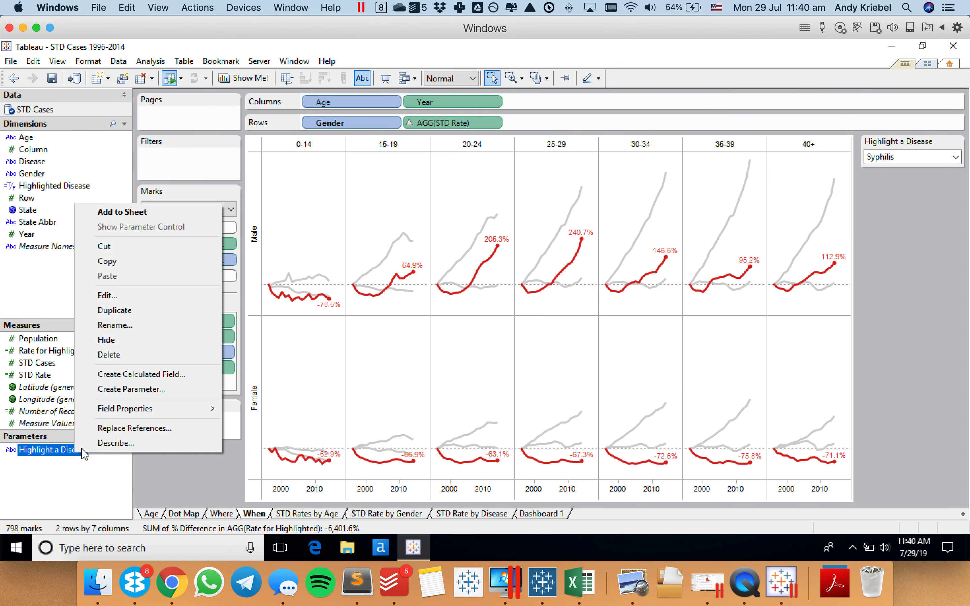
pyautogui.click(115, 294)
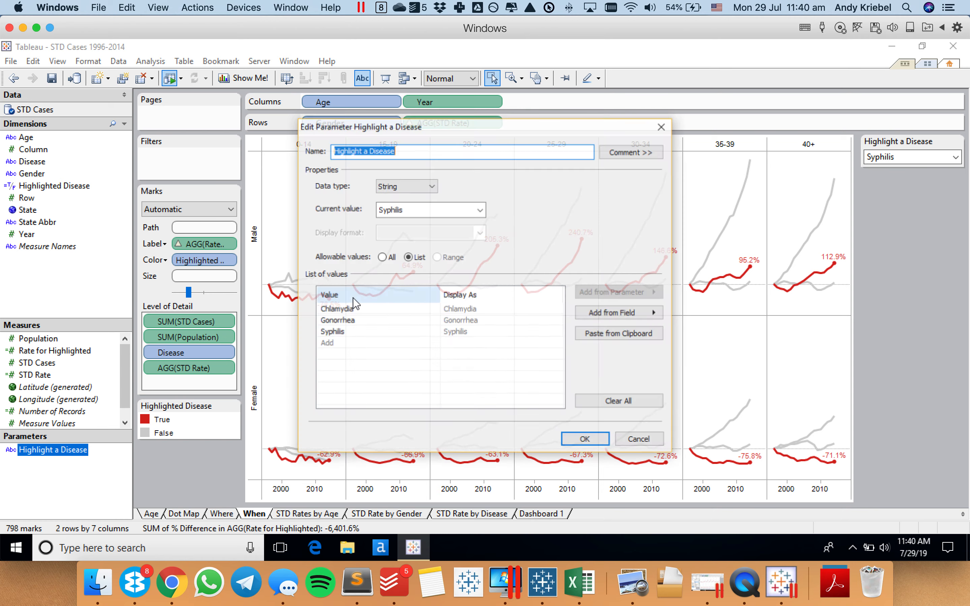
pyautogui.click(371, 344)
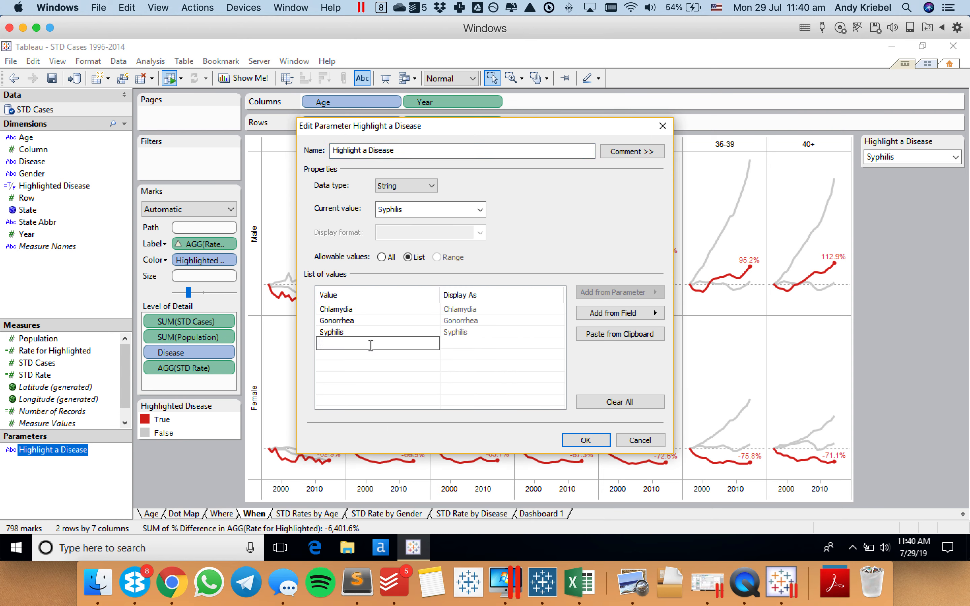
pyautogui.write('9')
pyautogui.write('All)')
pyautogui.press('Return')
pyautogui.moveTo(371, 344); pyautogui.dragTo(379, 313)
pyautogui.click(583, 440)
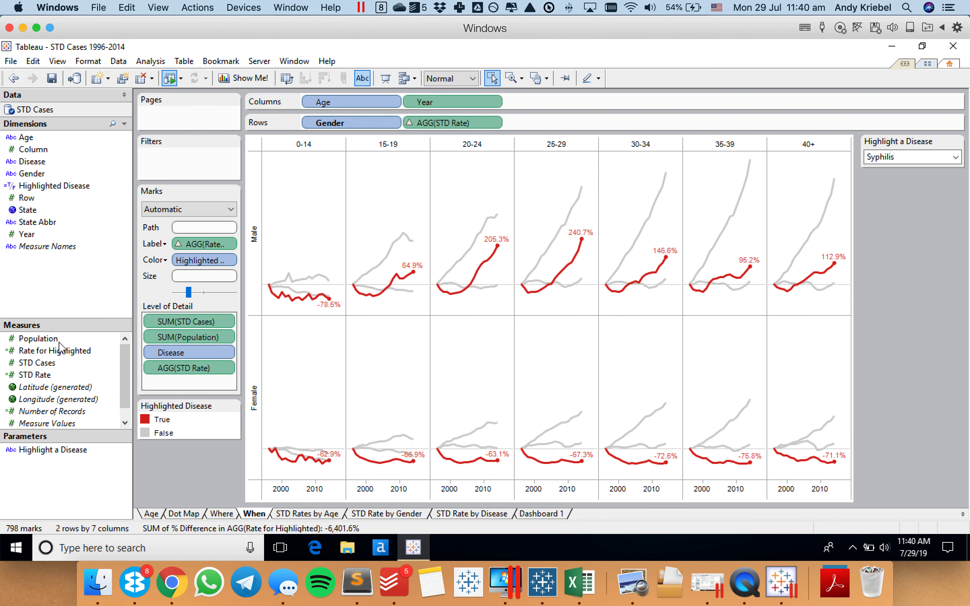
# Test the Highlight a Disease control on the When sheet with (All) and with Chlamydia.
pyautogui.rightClick(64, 187)
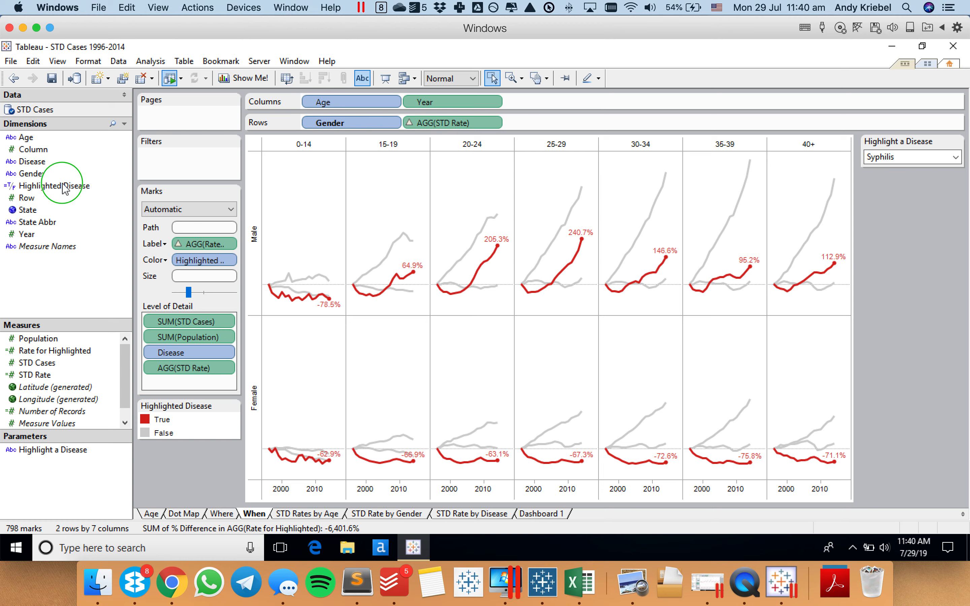
pyautogui.press('Escape')
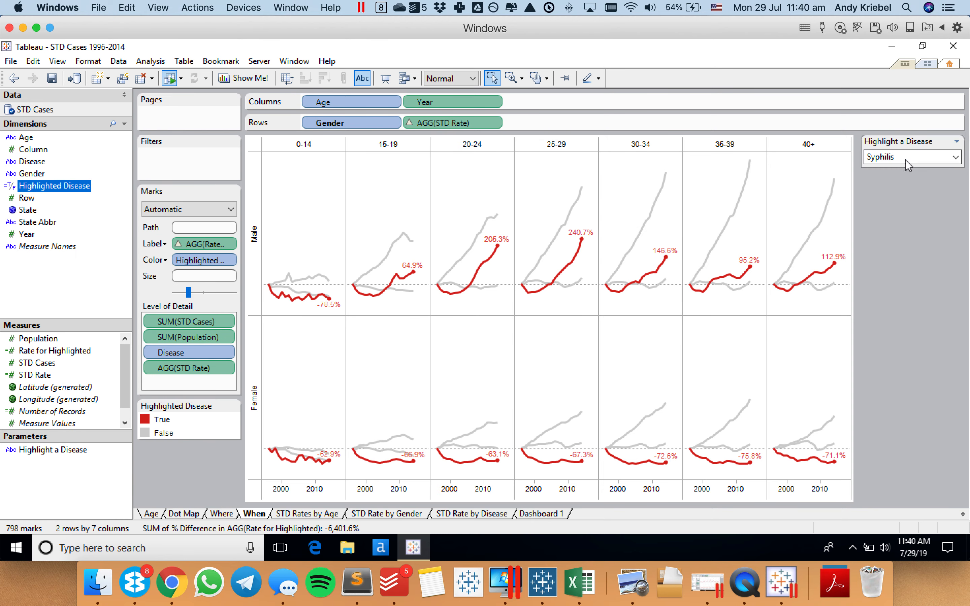
pyautogui.click(917, 158)
pyautogui.click(892, 169)
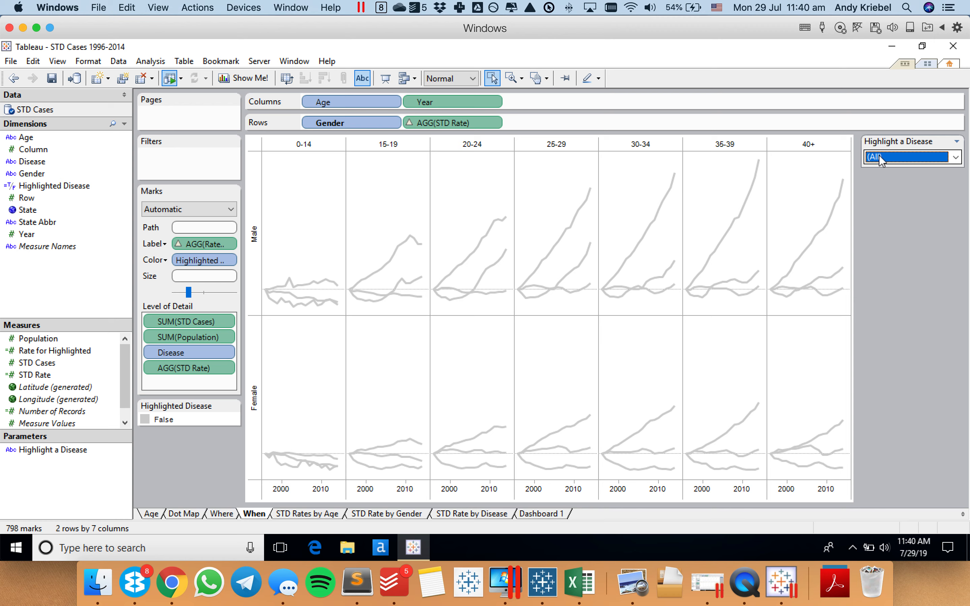
pyautogui.click(881, 159)
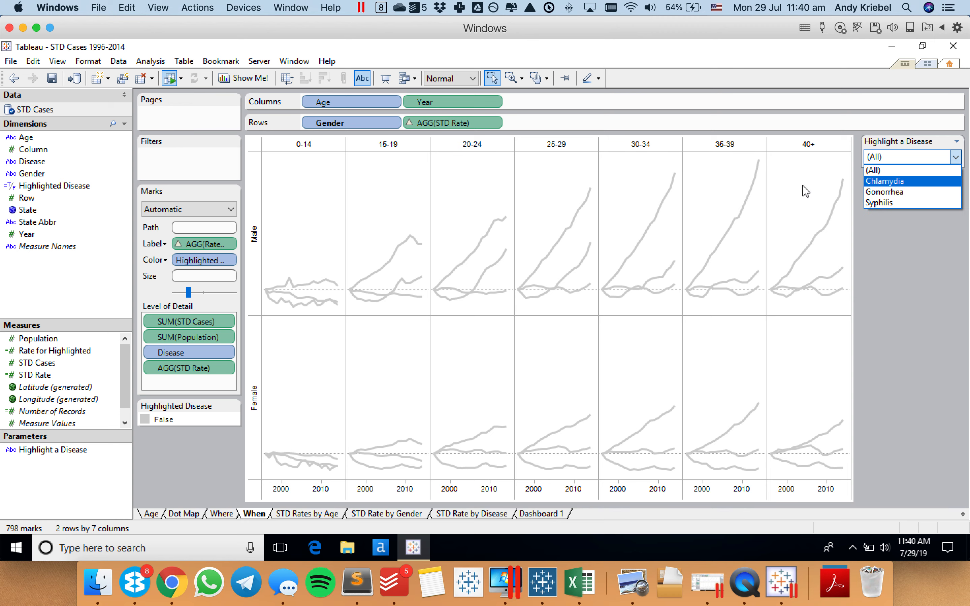
pyautogui.click(877, 181)
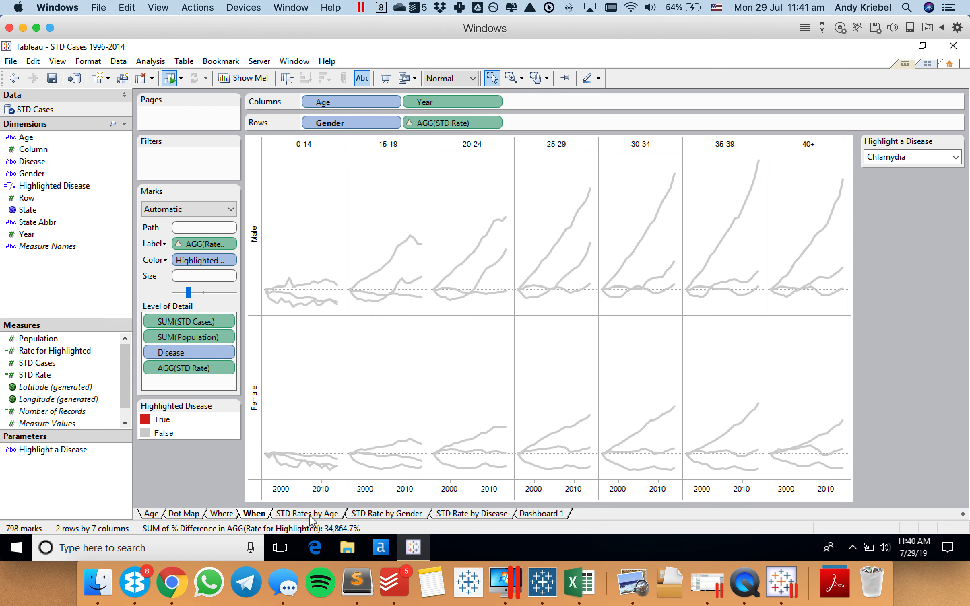
# Extend the Highlighted Disease calculated field's formula to [Disease]=[Highlight a Disease] OR [Highlight a Disease]="(All)".
pyautogui.click(309, 516)
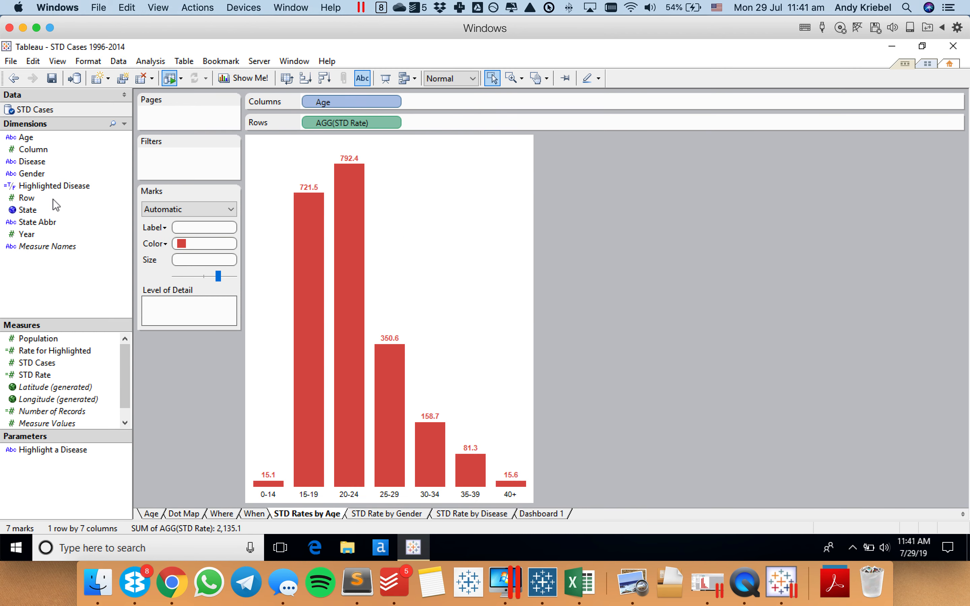
pyautogui.rightClick(48, 187)
pyautogui.click(81, 281)
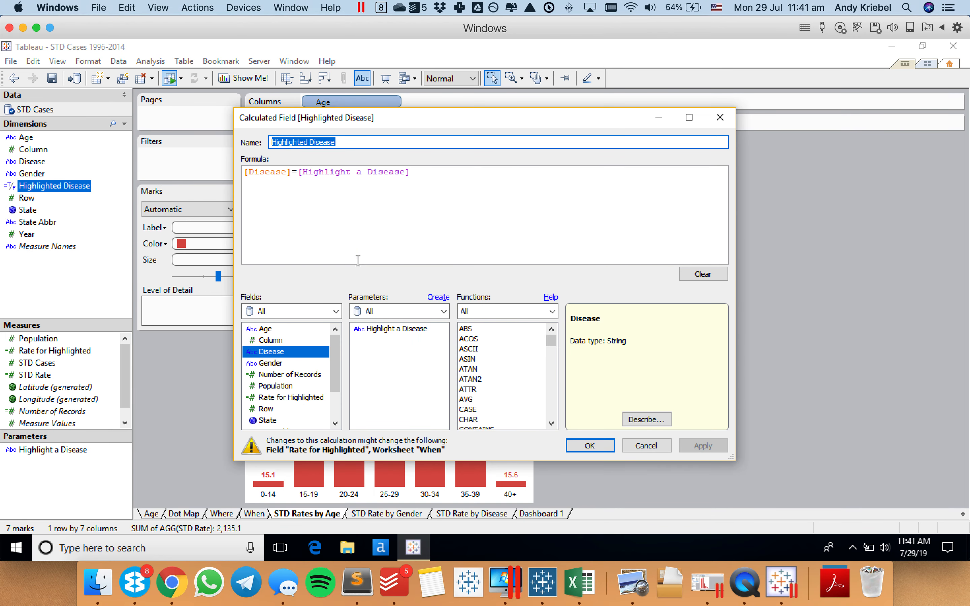
pyautogui.click(456, 175)
pyautogui.write('OR')
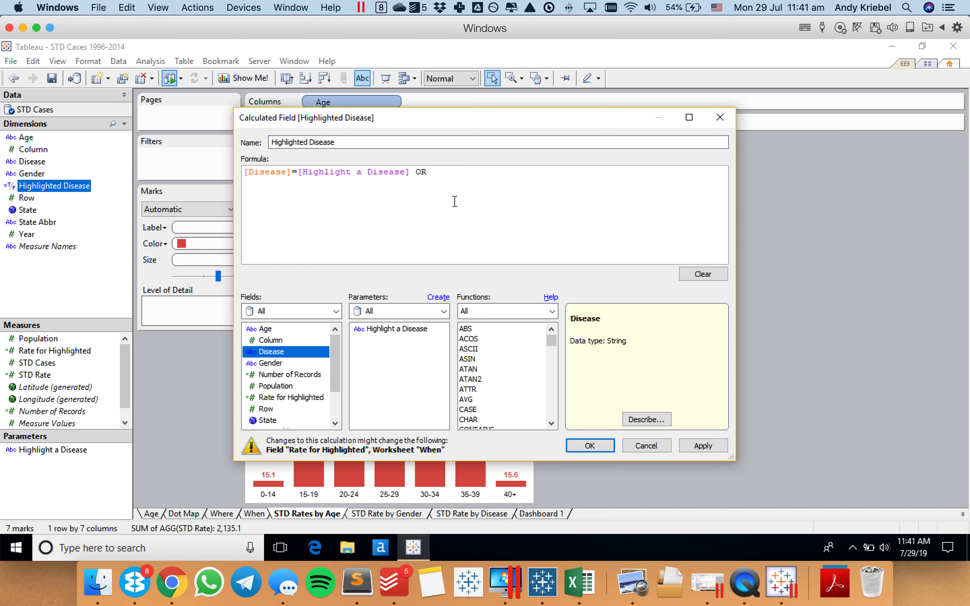
pyautogui.doubleClick(400, 329)
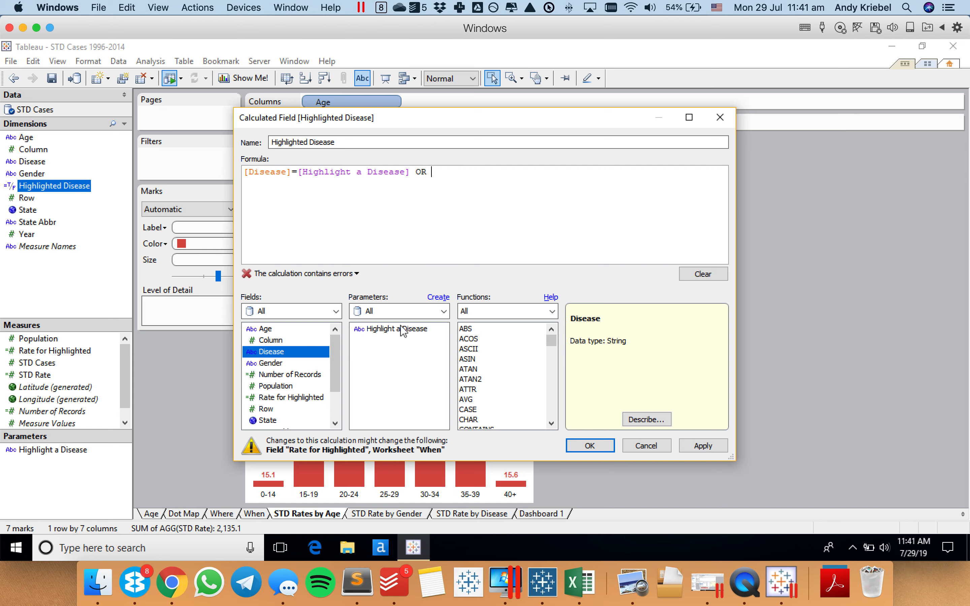
pyautogui.write('="(A')
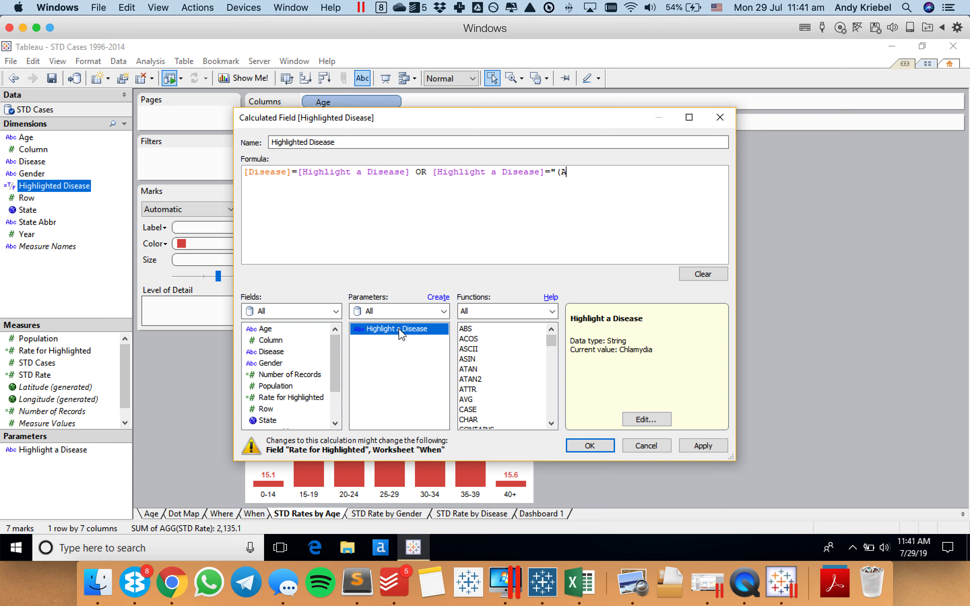
pyautogui.write('ll)"')
pyautogui.click(590, 446)
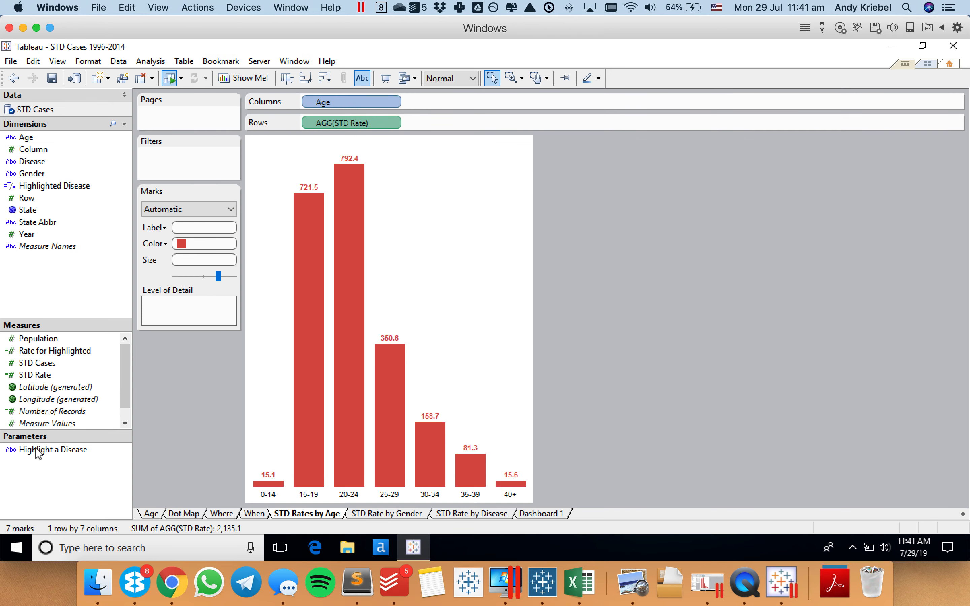
# Show the Highlight a Disease control on the STD Rates by Age sheet and filter the sheet to Highlighted Disease True.
pyautogui.rightClick(50, 448)
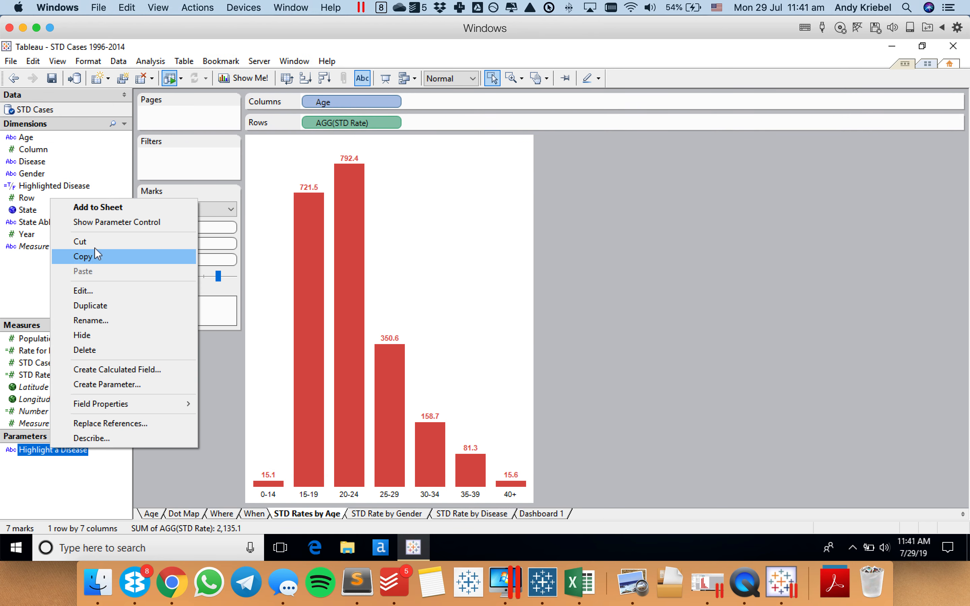
pyautogui.click(98, 226)
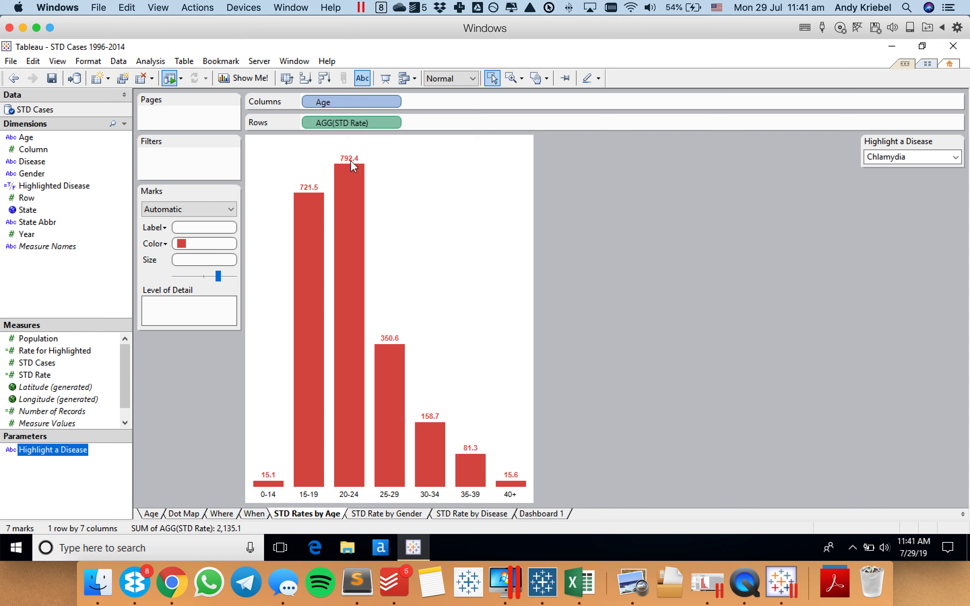
pyautogui.moveTo(78, 191); pyautogui.dragTo(205, 170)
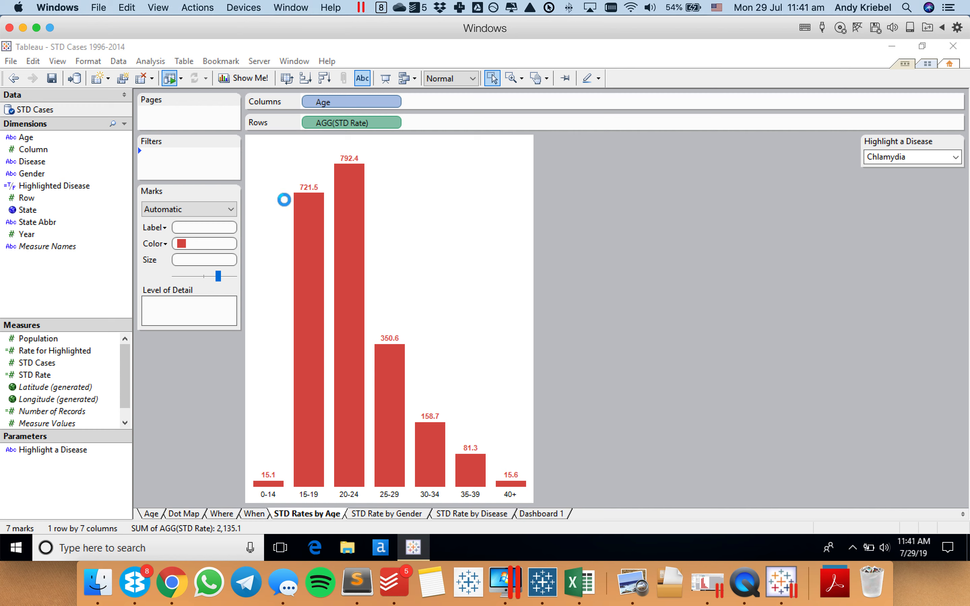
pyautogui.click(364, 190)
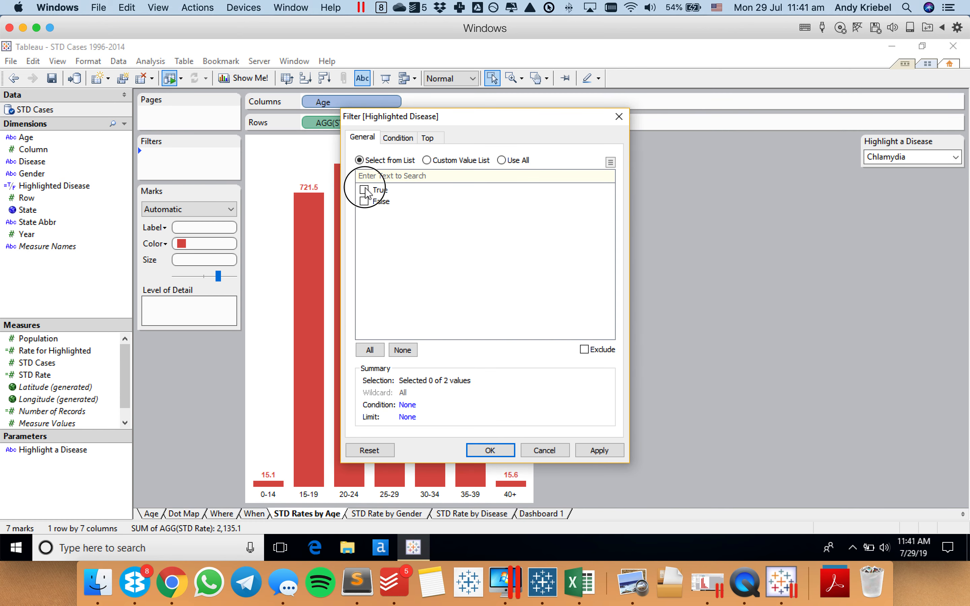
pyautogui.click(498, 452)
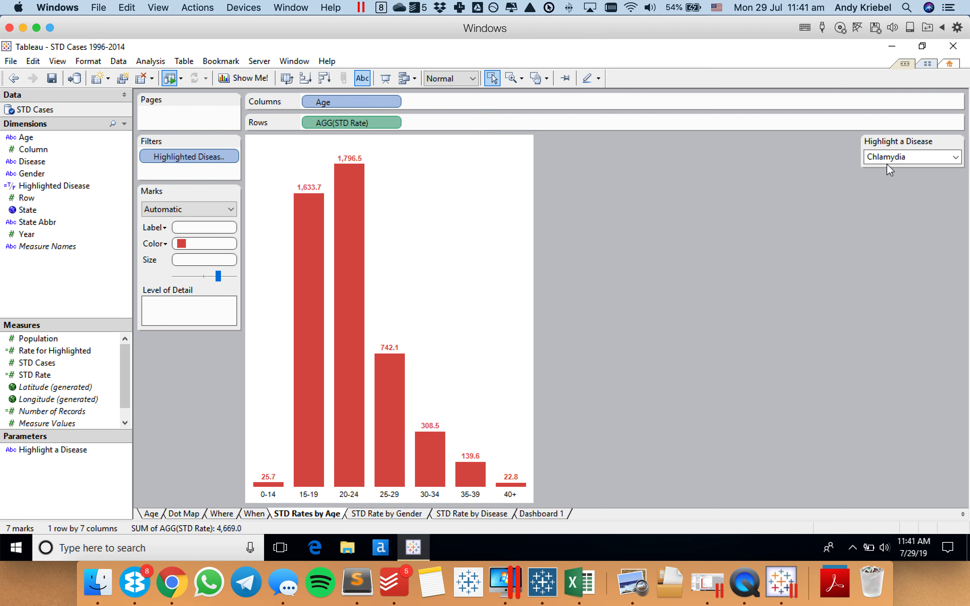
# Set the Highlight a Disease control to (All) on the STD Rates by Age sheet.
pyautogui.click(888, 157)
pyautogui.click(880, 170)
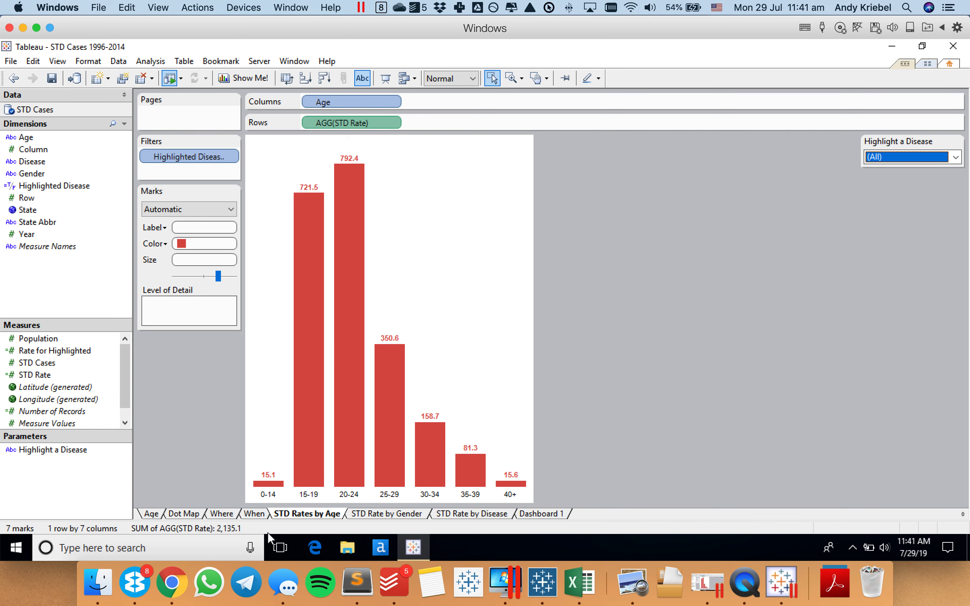
# Filter the STD Rate by Gender sheet on Highlighted Disease, keeping only True.
pyautogui.click(409, 515)
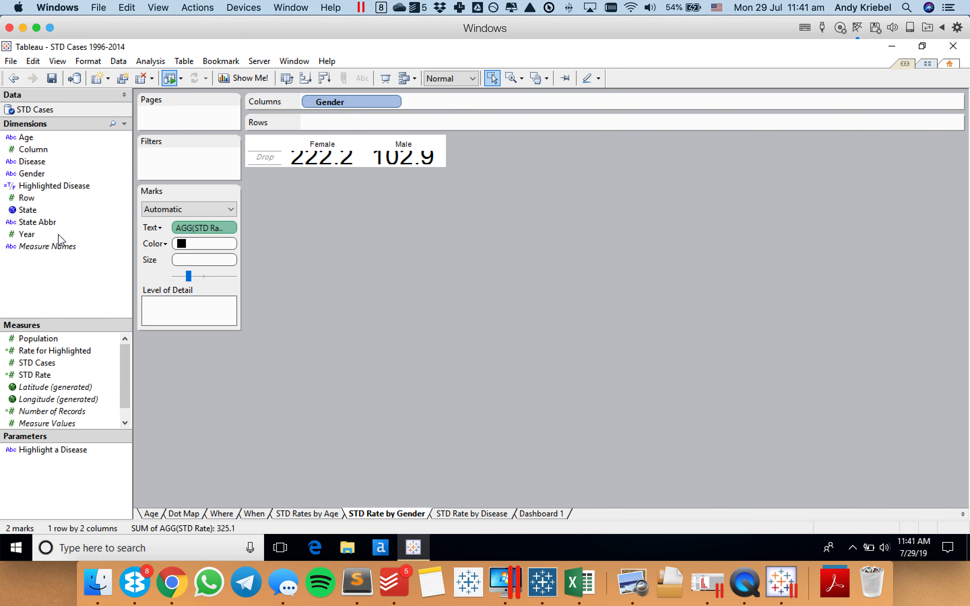
pyautogui.moveTo(46, 192)
pyautogui.mouseDown()
pyautogui.moveTo(190, 147)
pyautogui.moveTo(195, 163)
pyautogui.moveTo(294, 219)
pyautogui.mouseUp()
pyautogui.click(364, 190)
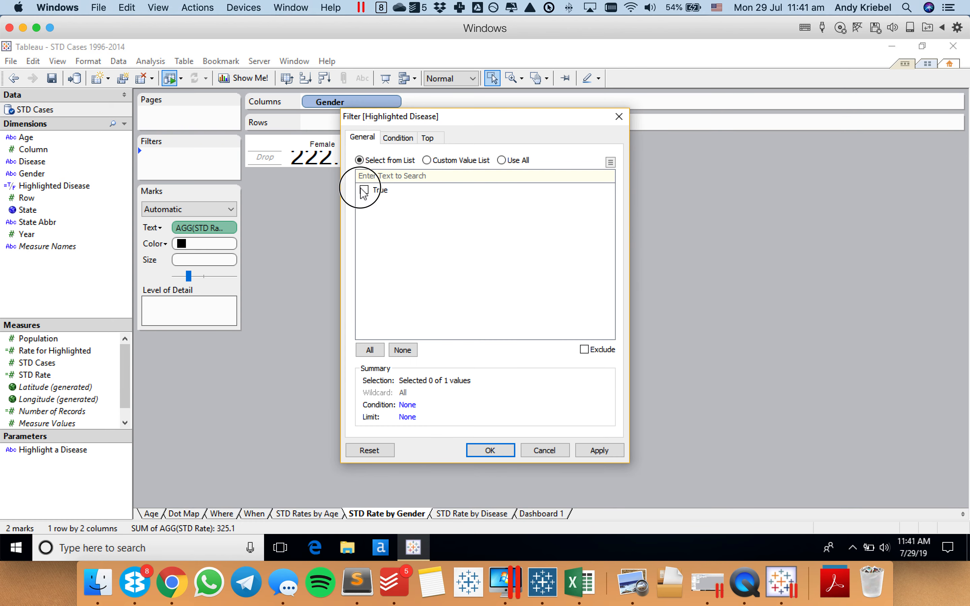
pyautogui.click(487, 455)
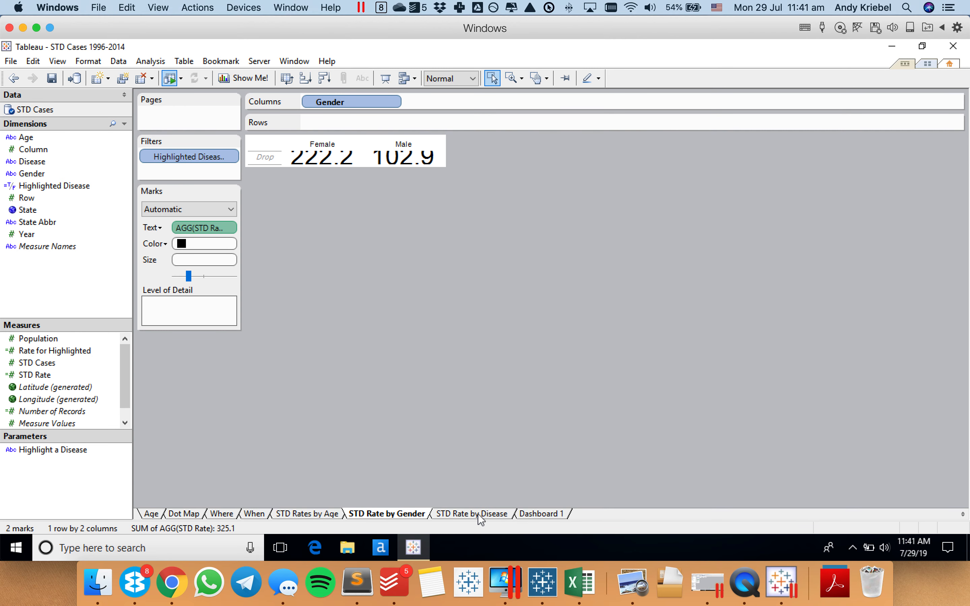
# Filter the STD Rate by Disease sheet on Highlighted Disease, keeping only True.
pyautogui.click(480, 514)
pyautogui.moveTo(45, 193); pyautogui.dragTo(160, 157)
pyautogui.click(364, 192)
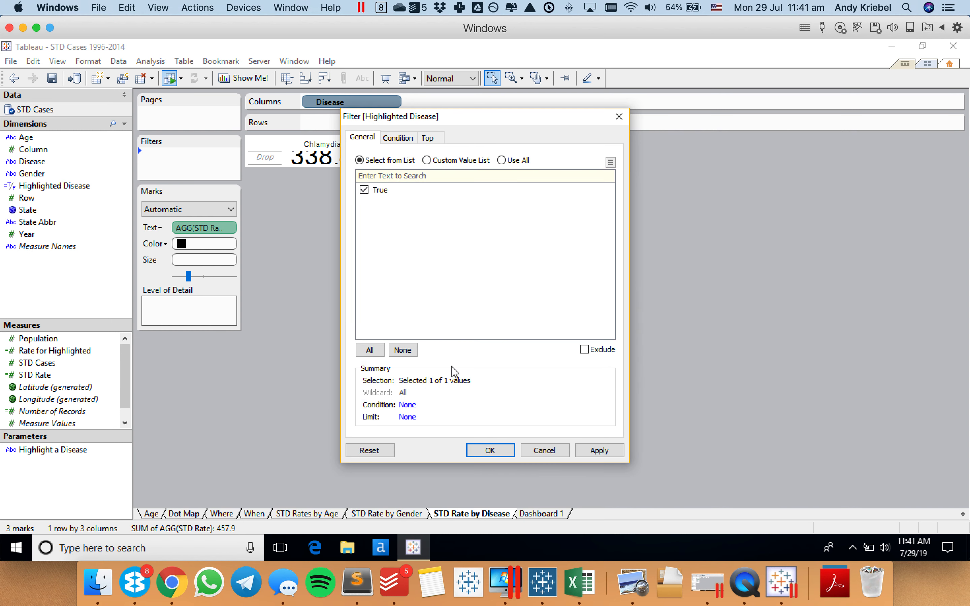
pyautogui.click(489, 450)
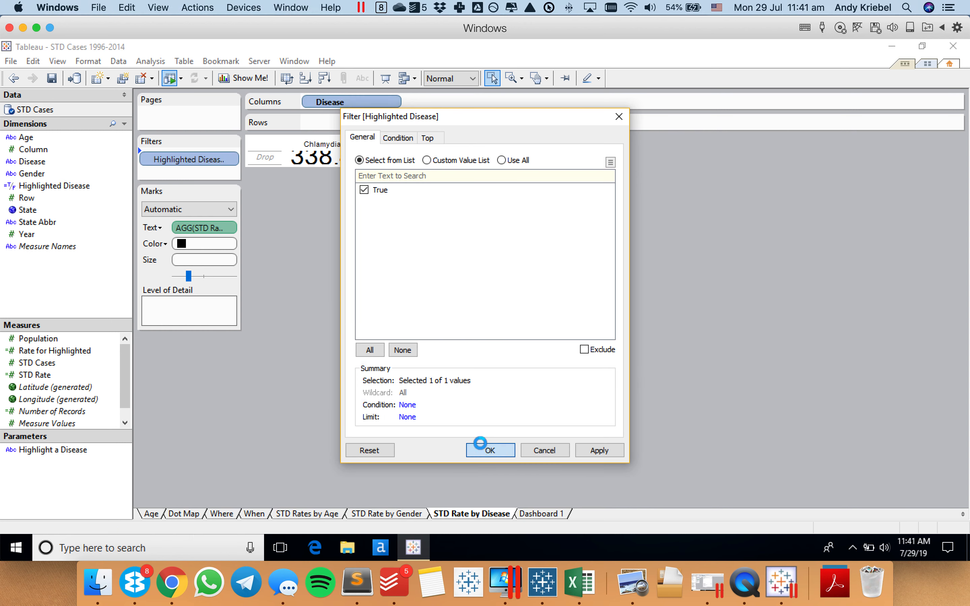
# Filter the Where state map sheet on Highlighted Disease, keeping only True.
pyautogui.click(221, 514)
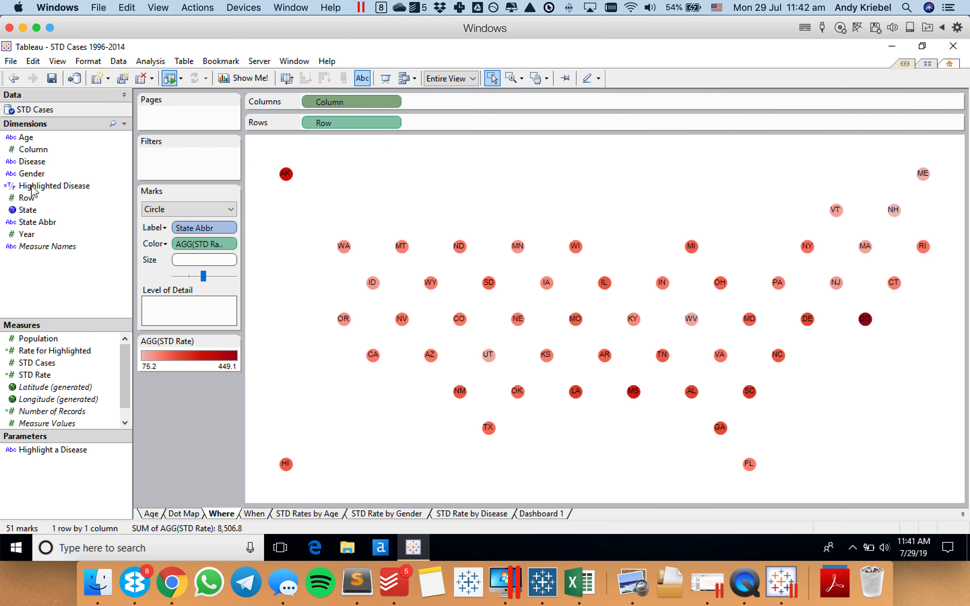
pyautogui.moveTo(38, 186); pyautogui.dragTo(192, 172)
pyautogui.click(364, 190)
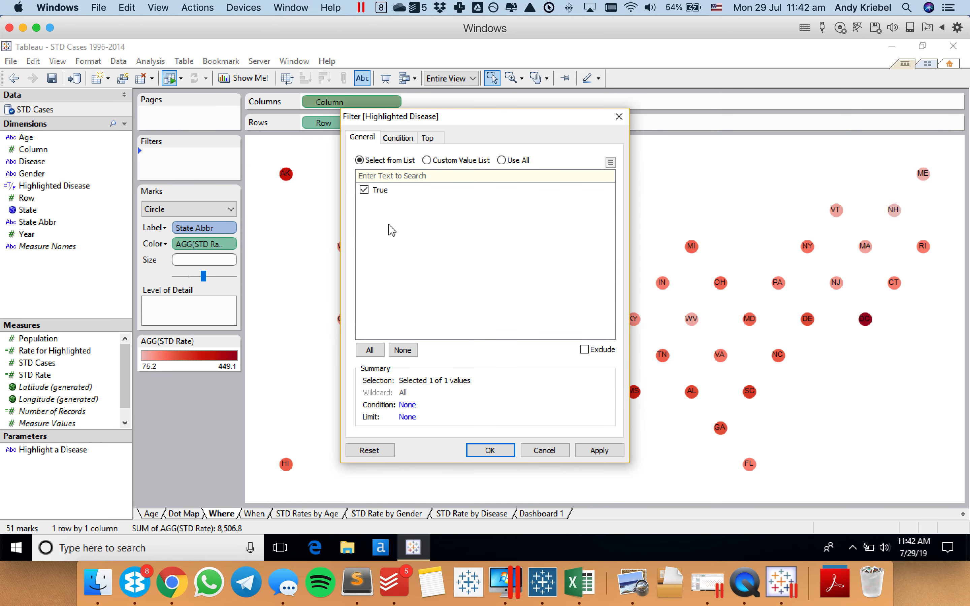
pyautogui.click(490, 451)
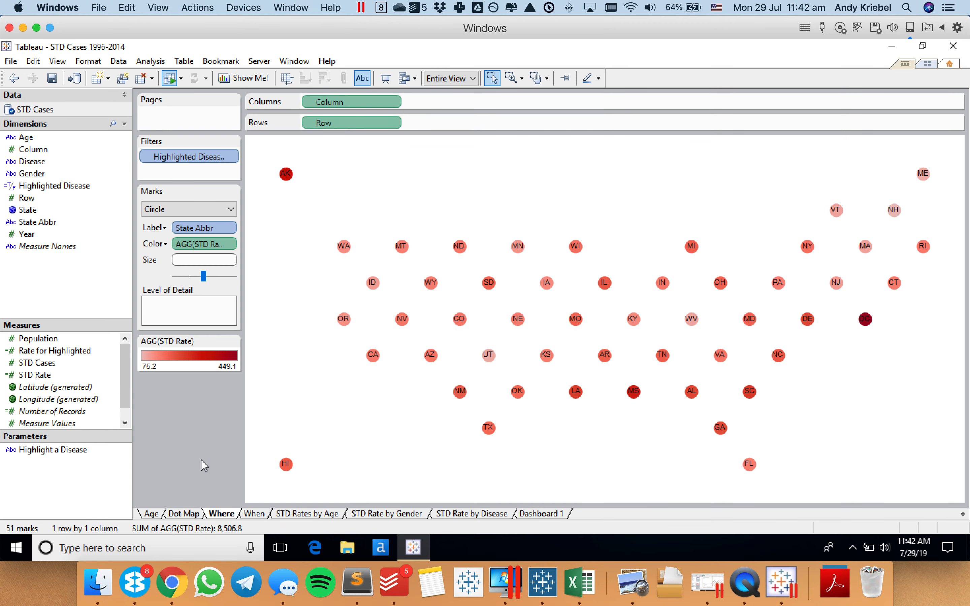
# Rotate the age group labels of the STD Rates by Age chart on Dashboard 1 to horizontal.
pyautogui.click(530, 514)
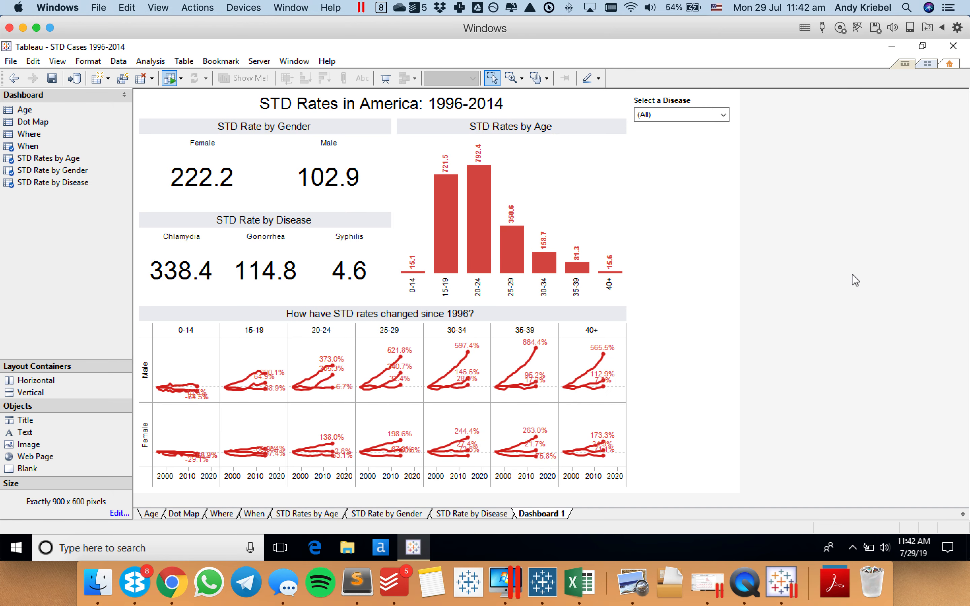
pyautogui.rightClick(415, 288)
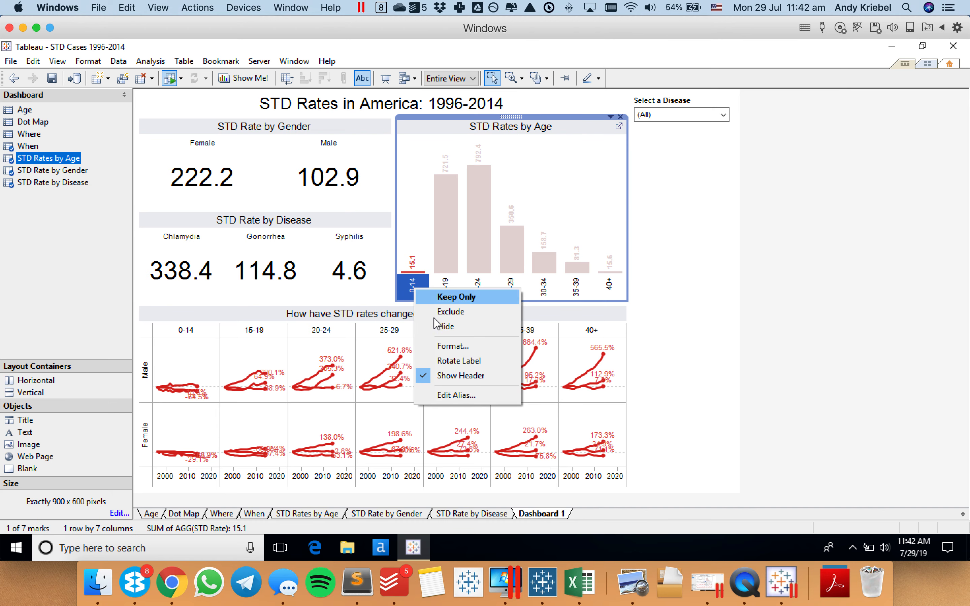
pyautogui.click(447, 361)
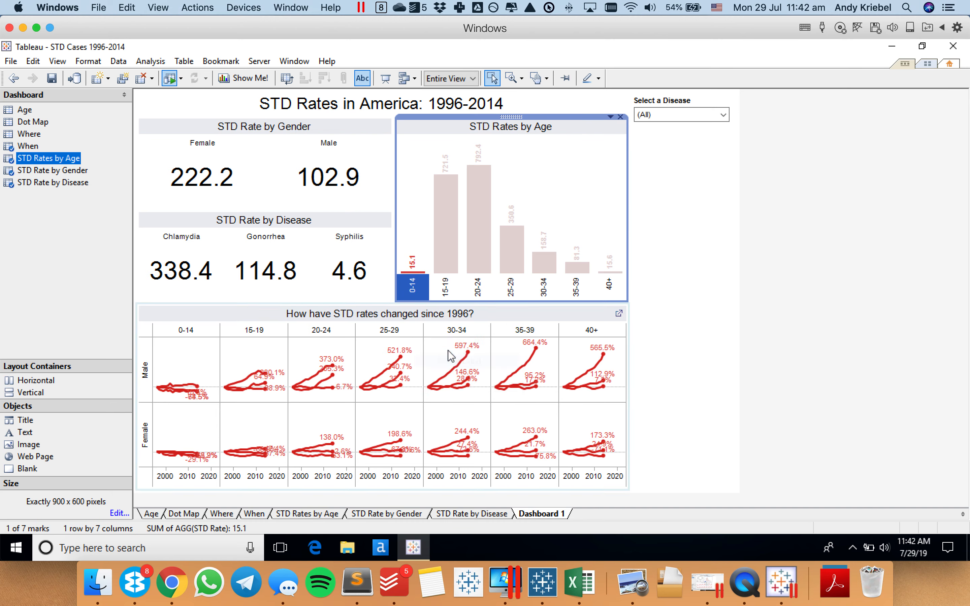
pyautogui.click(415, 295)
pyautogui.click(849, 279)
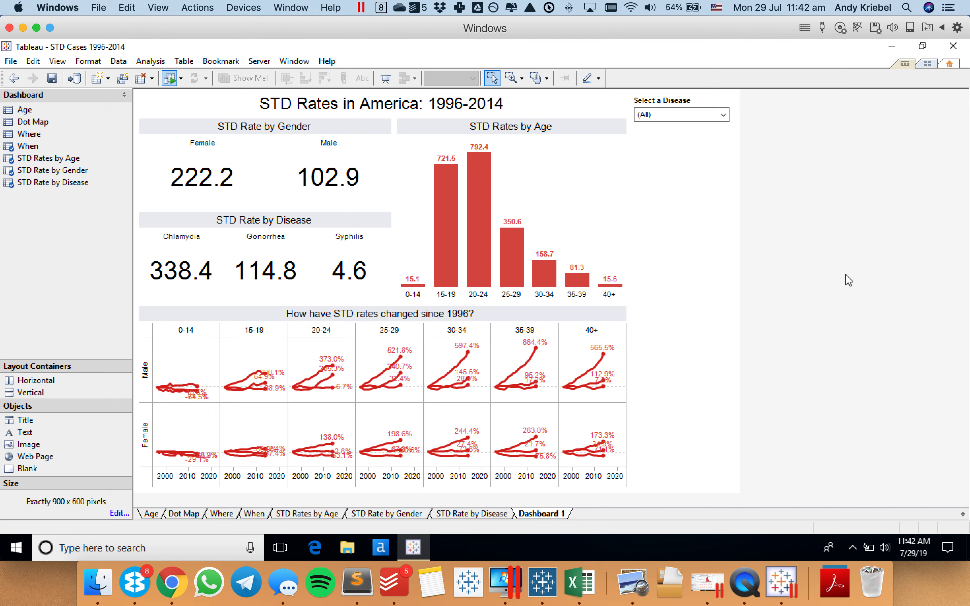
# Duplicate the Highlighted Disease field on the When sheet behind the dashboard's trend chart.
pyautogui.click(666, 116)
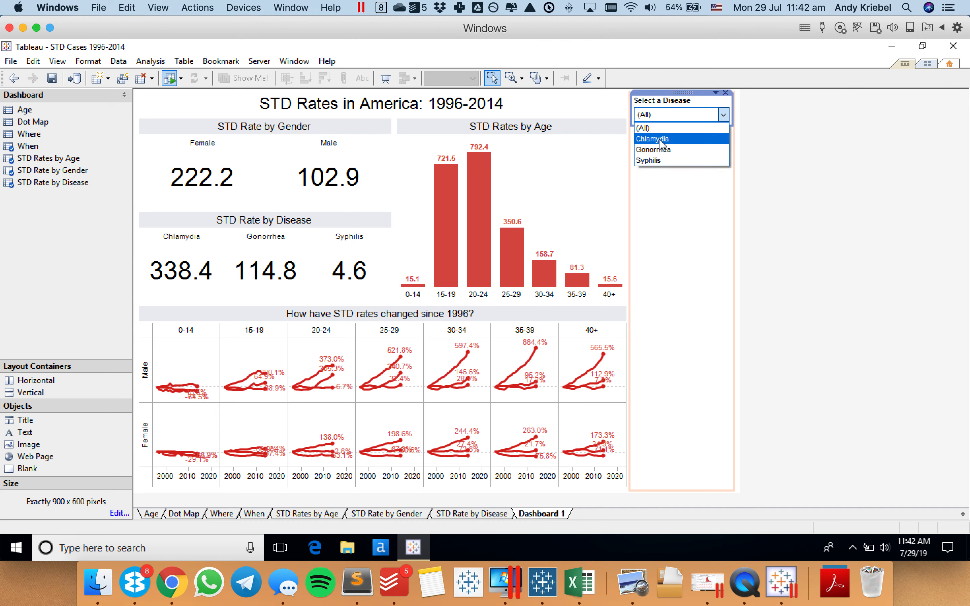
pyautogui.click(577, 362)
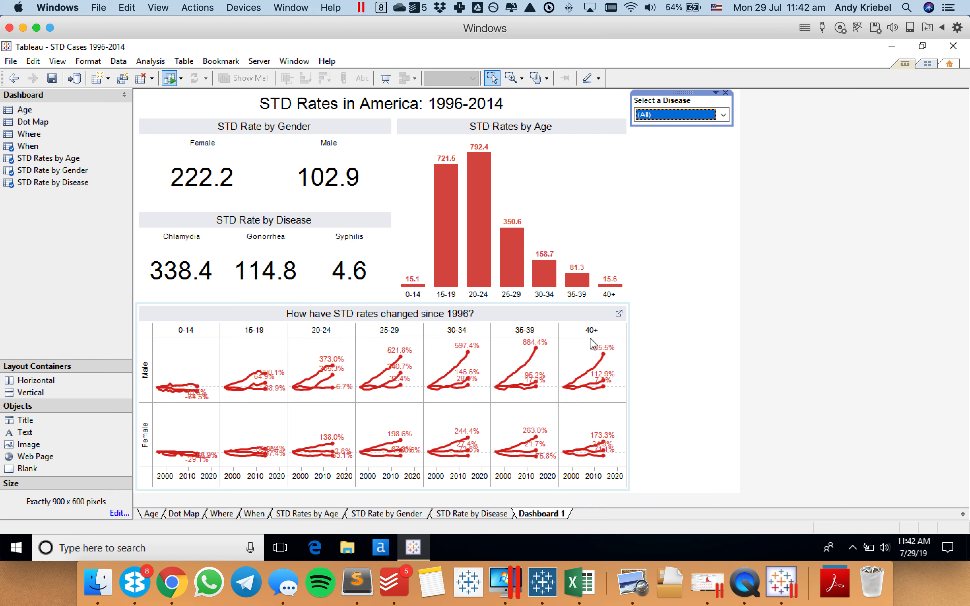
pyautogui.click(618, 314)
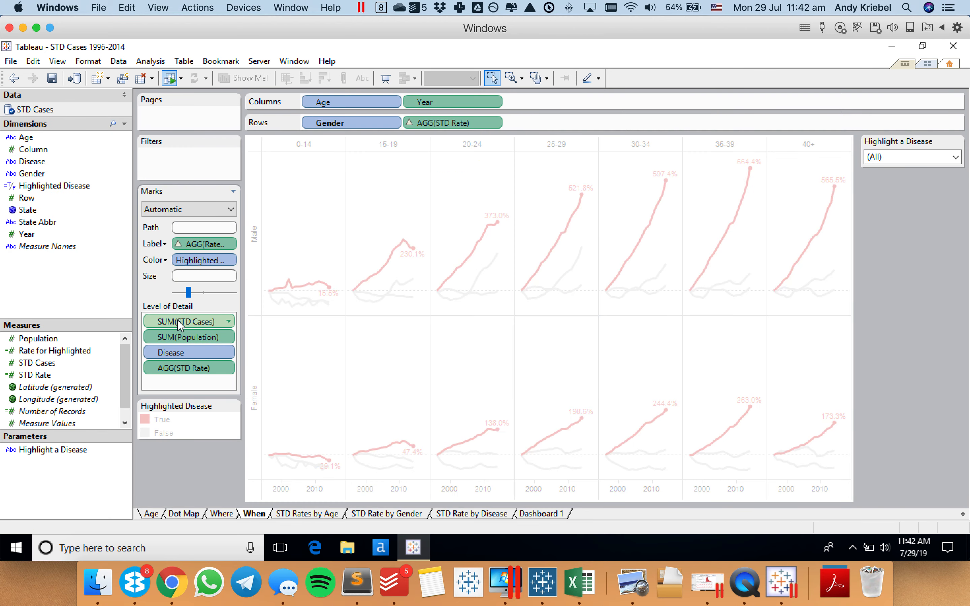
pyautogui.click(60, 186)
pyautogui.rightClick(60, 185)
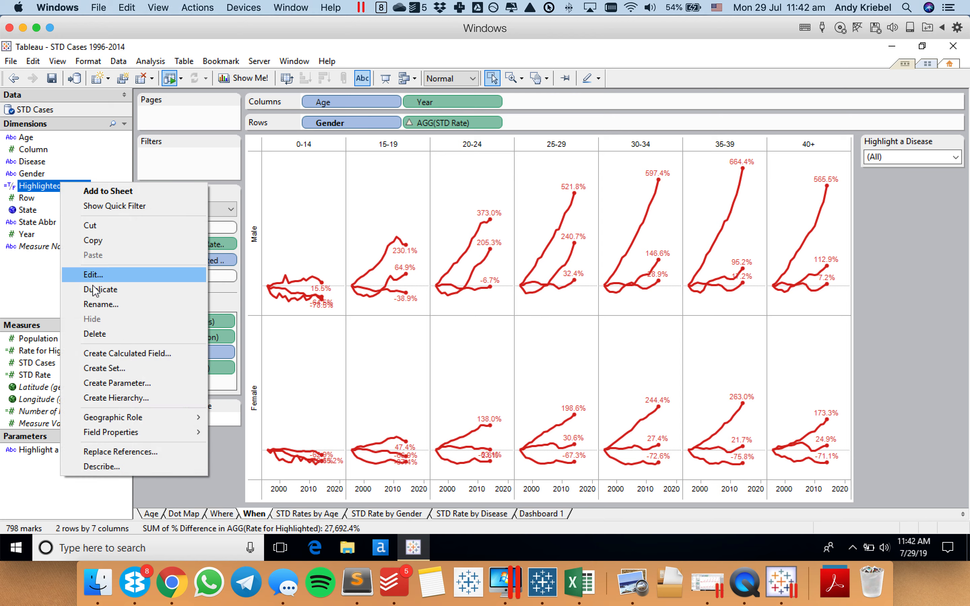
pyautogui.click(93, 290)
# Reduce the duplicated field's formula to [Disease]=[Highlight a Disease] and color the When sheet's lines by that copy.
pyautogui.rightClick(58, 196)
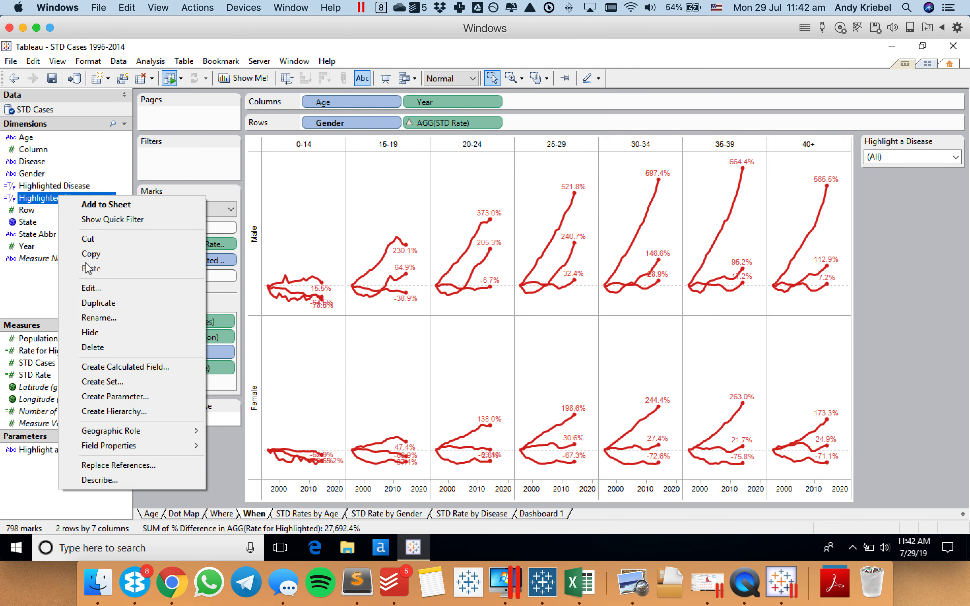
pyautogui.click(91, 287)
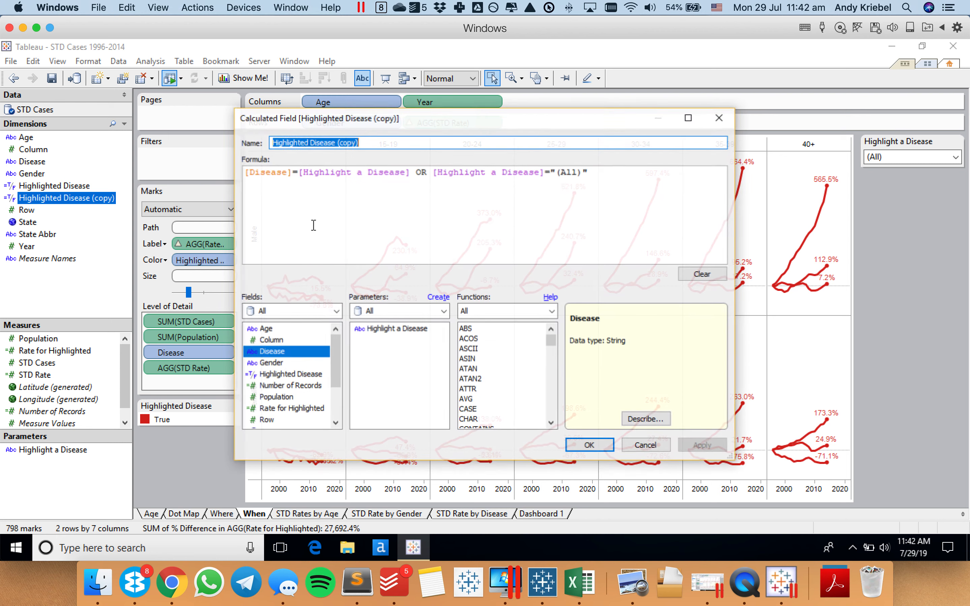
pyautogui.click(337, 143)
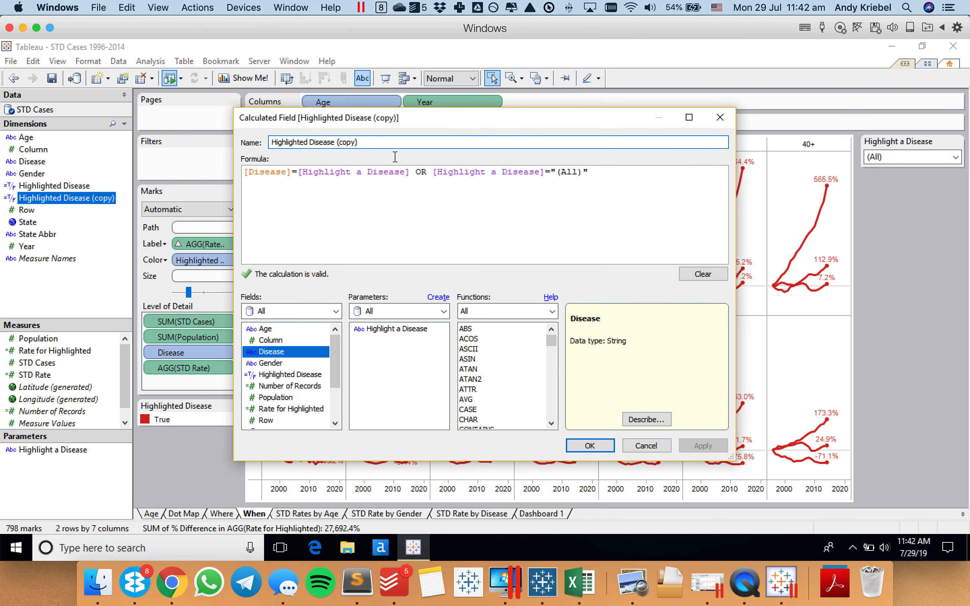
pyautogui.moveTo(411, 169); pyautogui.dragTo(675, 165)
pyautogui.press('BackSpace')
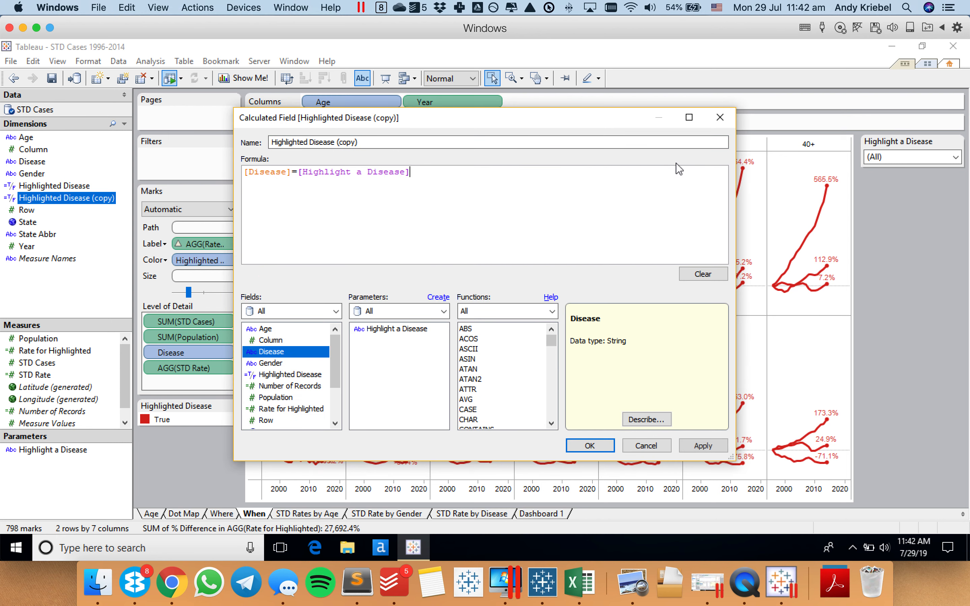
pyautogui.click(589, 446)
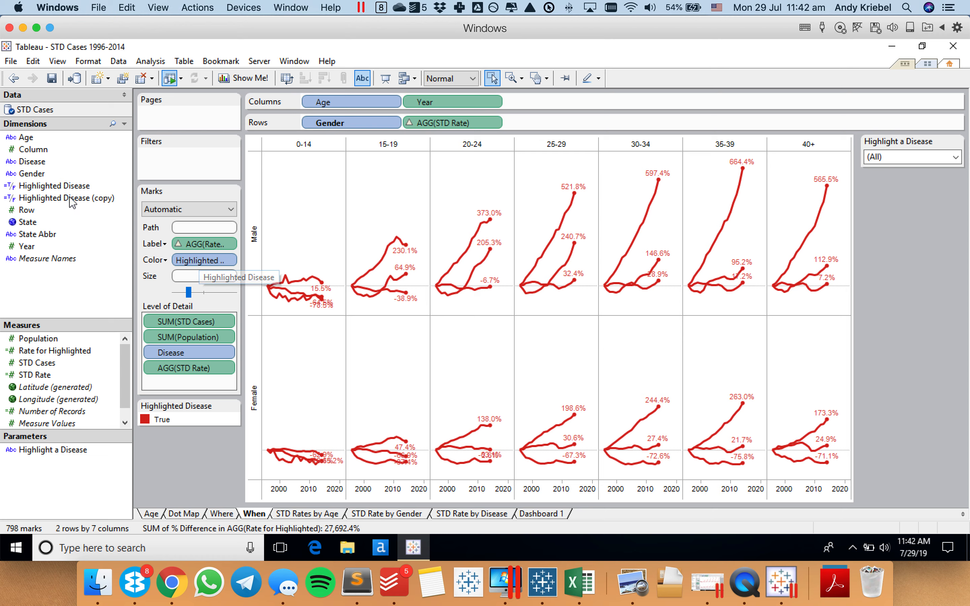
pyautogui.moveTo(192, 265); pyautogui.dragTo(324, 278)
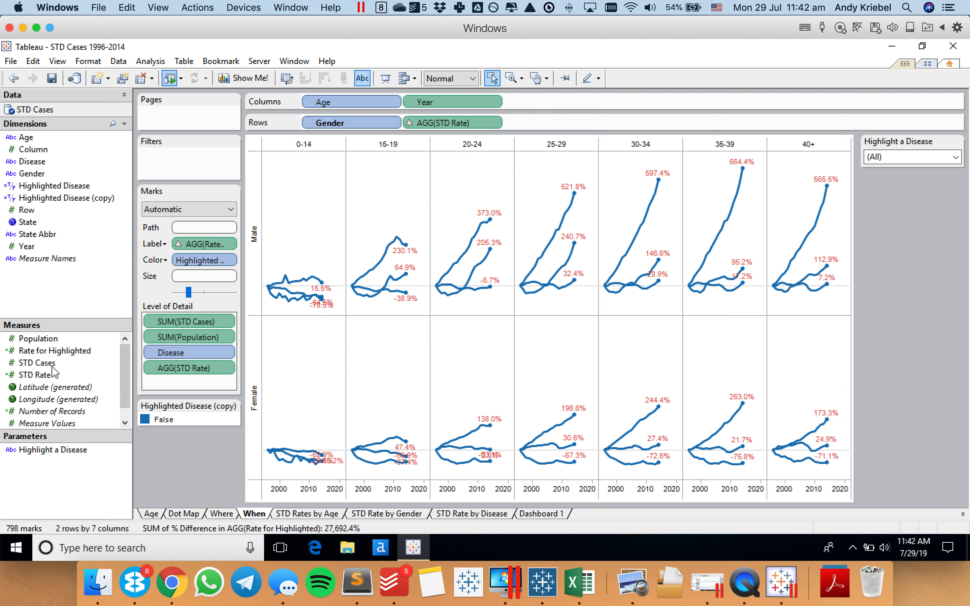
# Replace Highlighted Disease with Highlighted Disease (copy) in the Rate for Highlighted formula.
pyautogui.rightClick(67, 351)
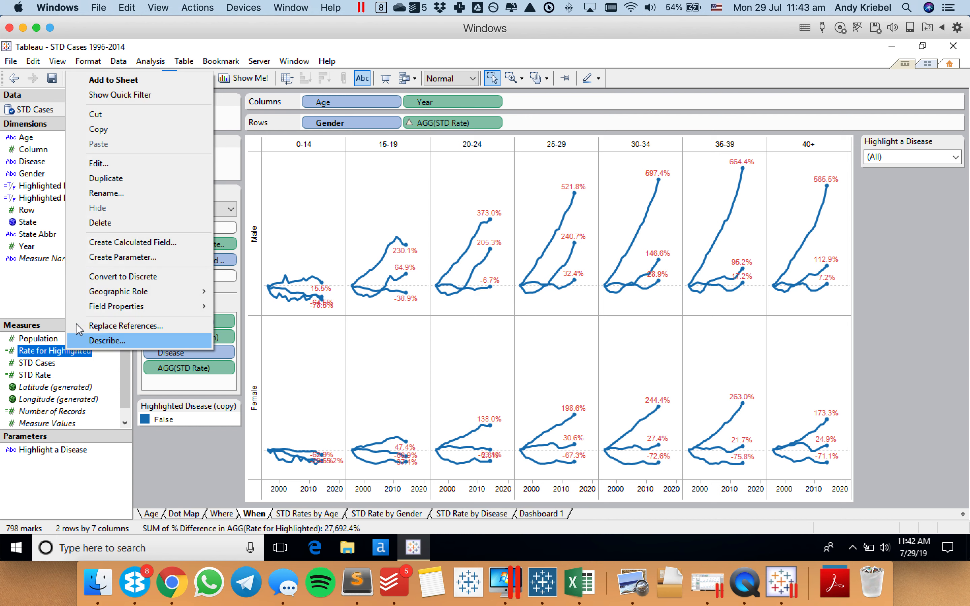
pyautogui.click(112, 163)
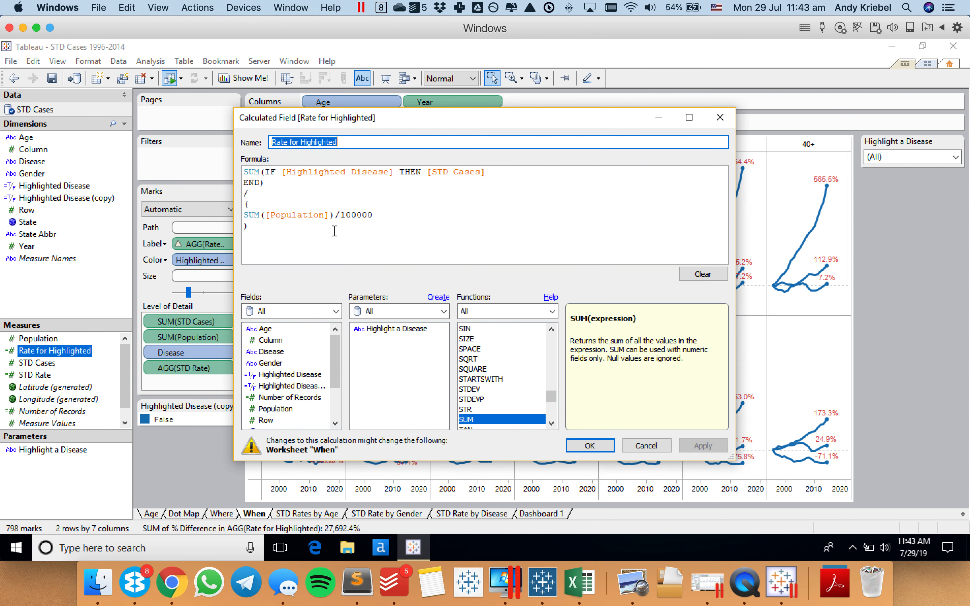
pyautogui.doubleClick(343, 173)
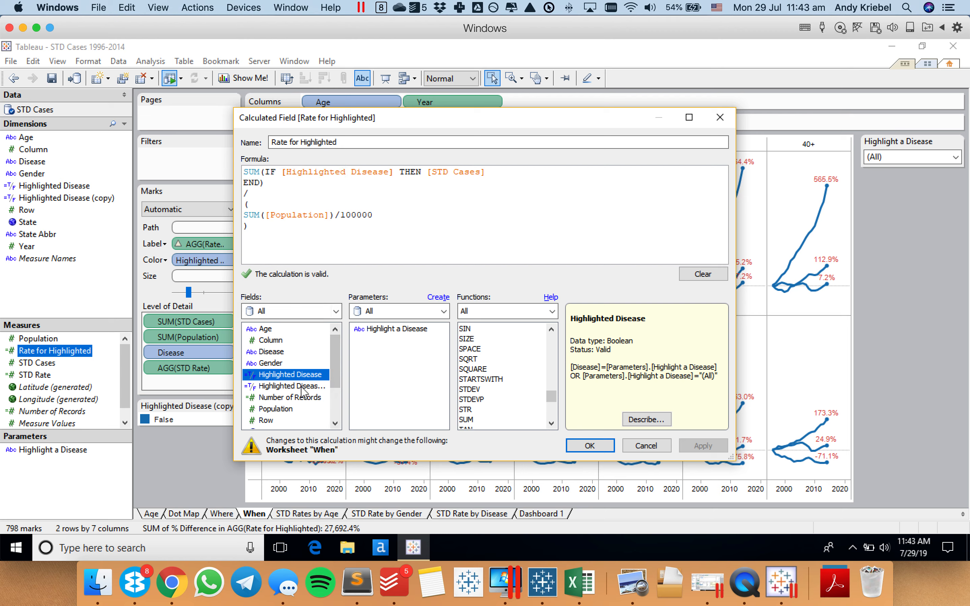
pyautogui.moveTo(292, 386); pyautogui.dragTo(282, 173)
pyautogui.keyDown('shift'); pyautogui.click(544, 175); pyautogui.keyUp('shift')
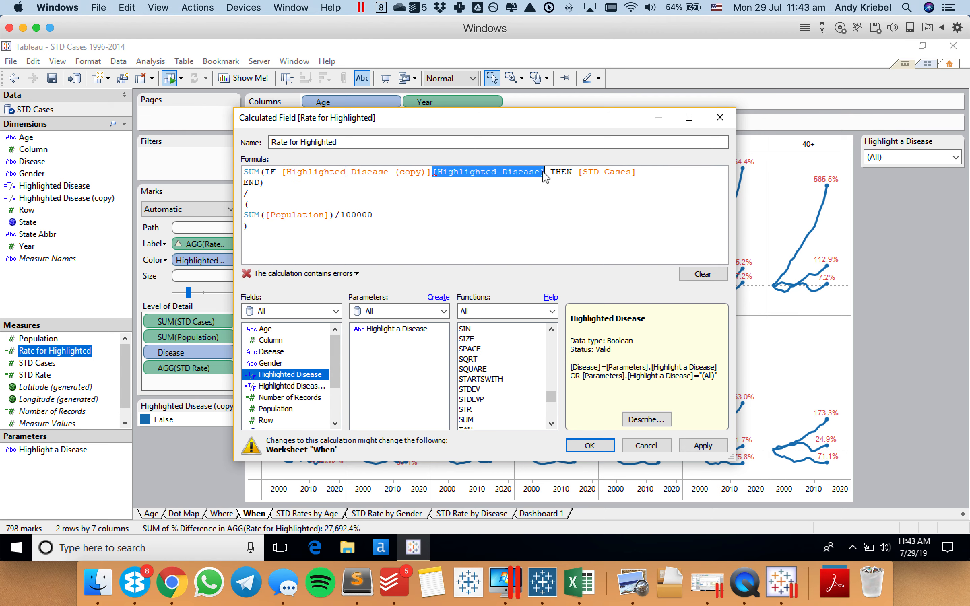
pyautogui.press('BackSpace')
pyautogui.click(590, 446)
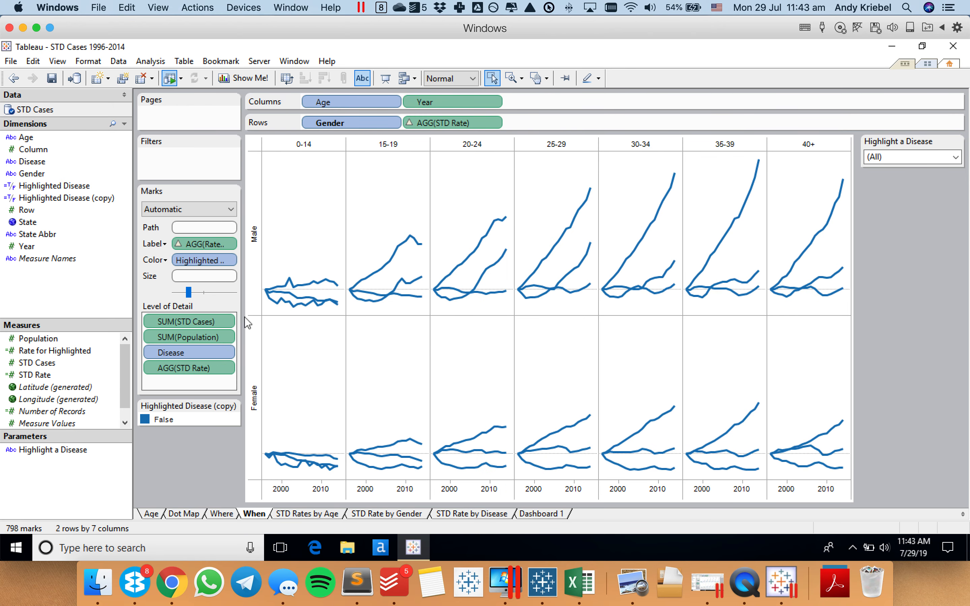
# Set Highlight a Disease to Chlamydia and move True above False in the color legend of the When sheet.
pyautogui.click(888, 157)
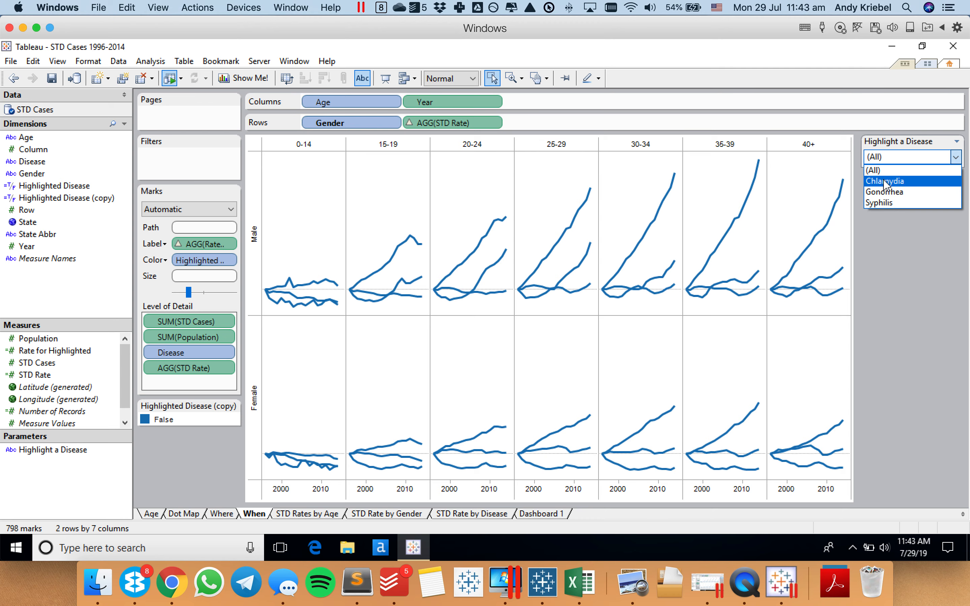
pyautogui.click(883, 180)
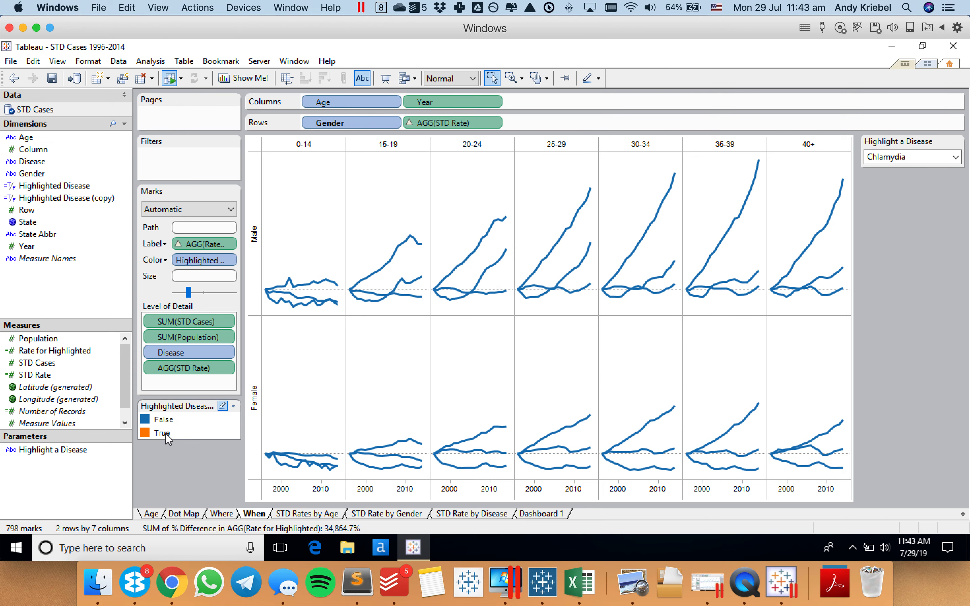
pyautogui.click(165, 433)
pyautogui.moveTo(164, 433); pyautogui.dragTo(194, 426)
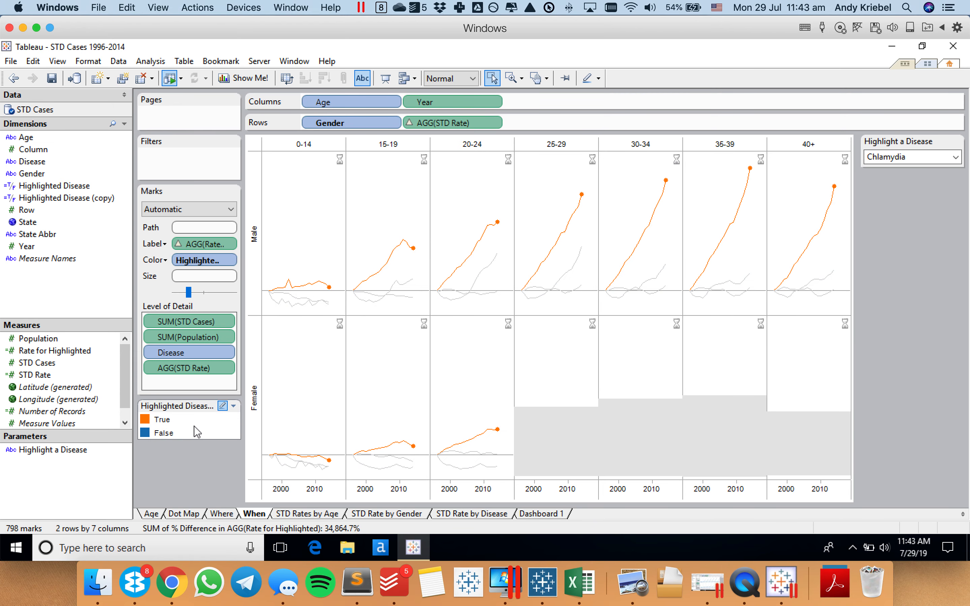
# Assign red to True and the light gray of the Gray 5 palette to False, and save the workbook.
pyautogui.doubleClick(196, 426)
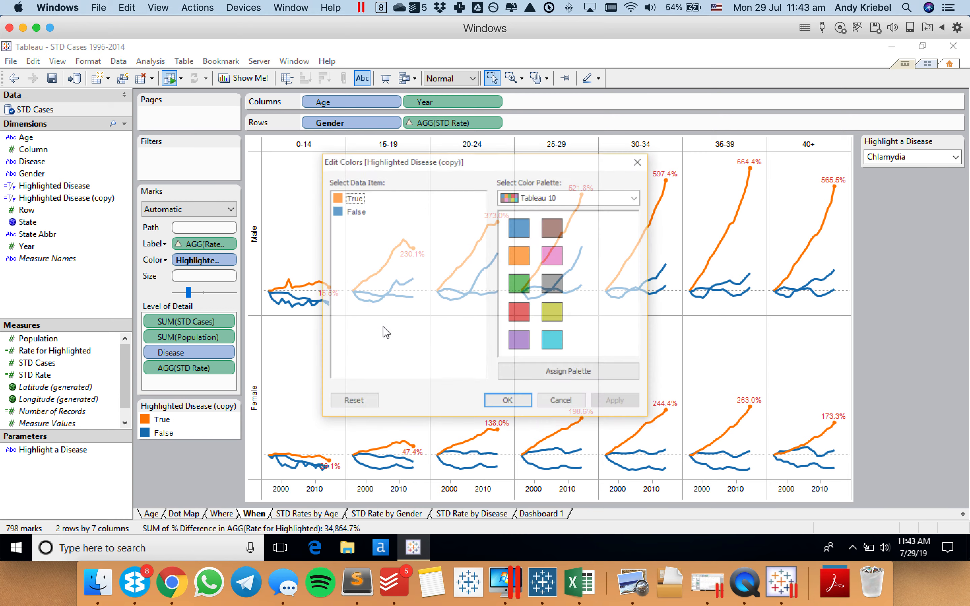
pyautogui.click(520, 313)
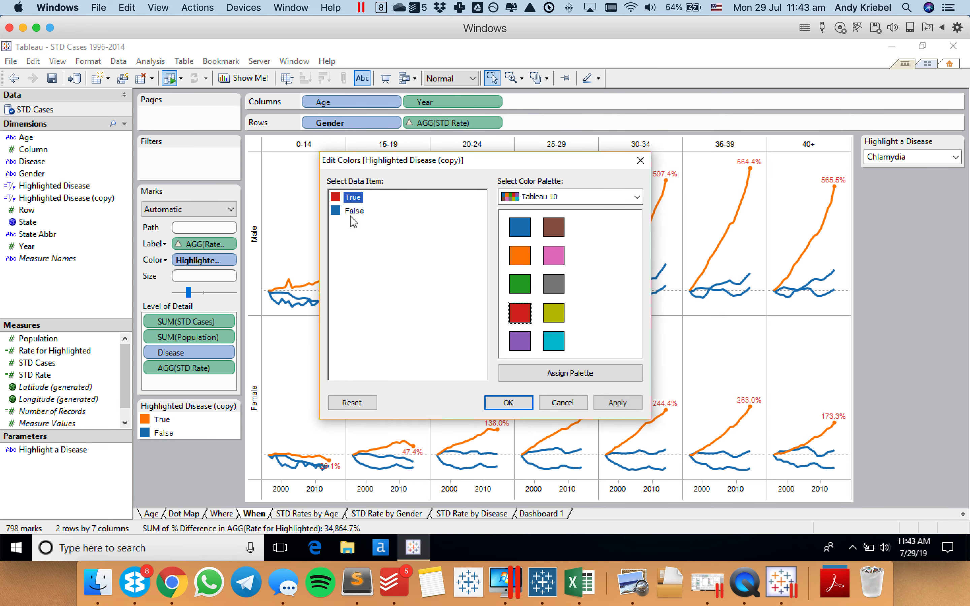
pyautogui.click(354, 211)
pyautogui.click(553, 200)
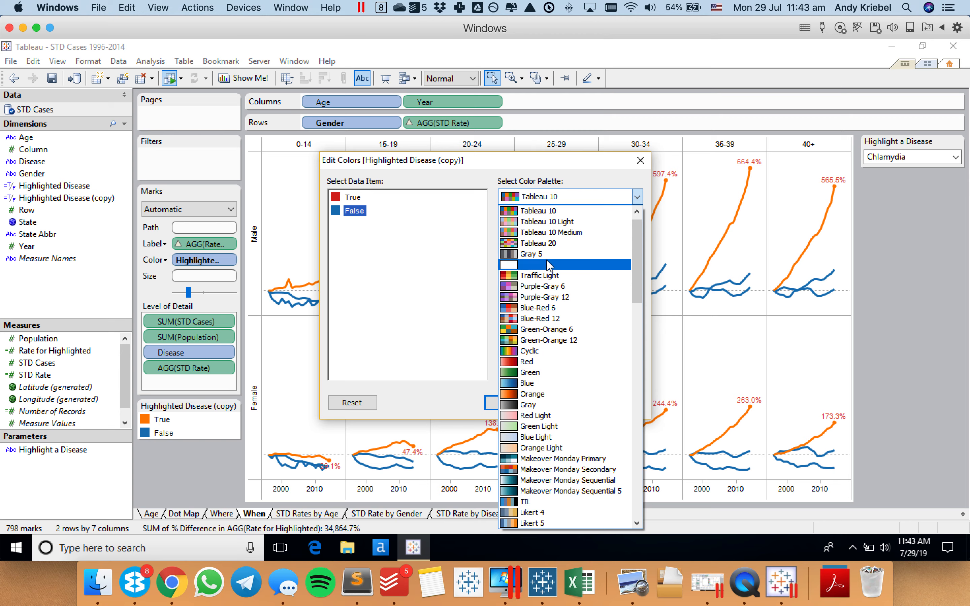
pyautogui.click(537, 266)
pyautogui.click(520, 341)
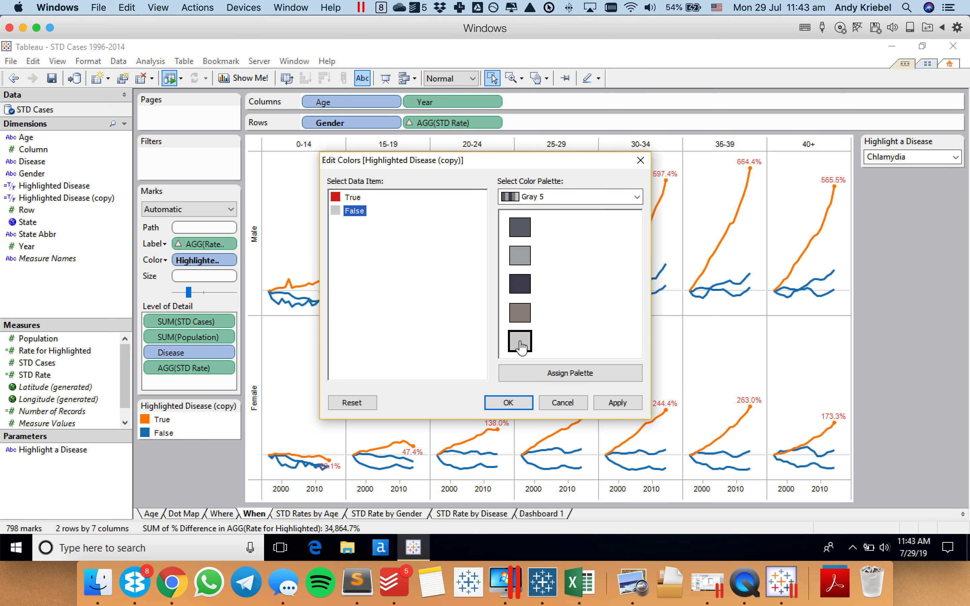
pyautogui.click(516, 401)
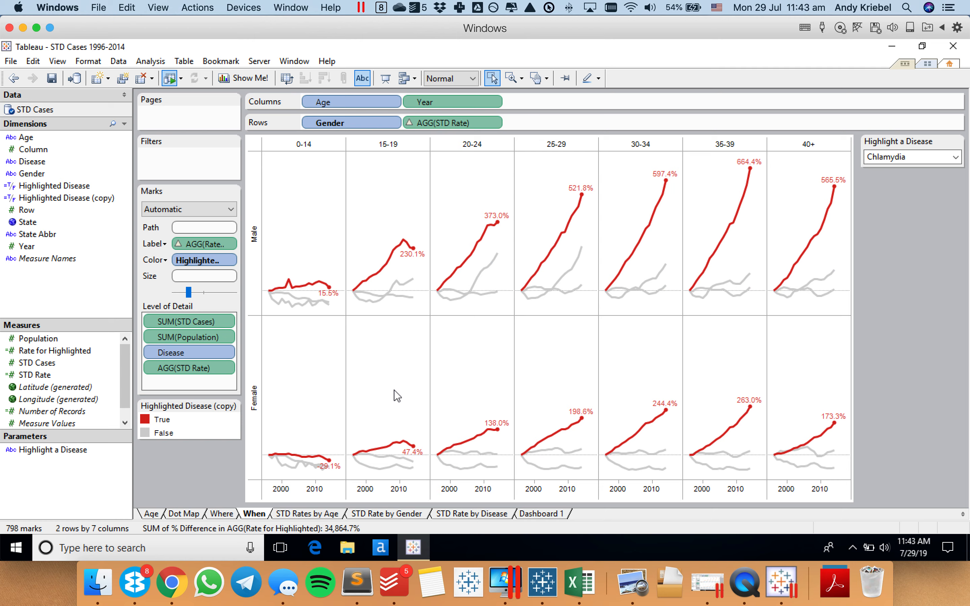
pyautogui.click(52, 78)
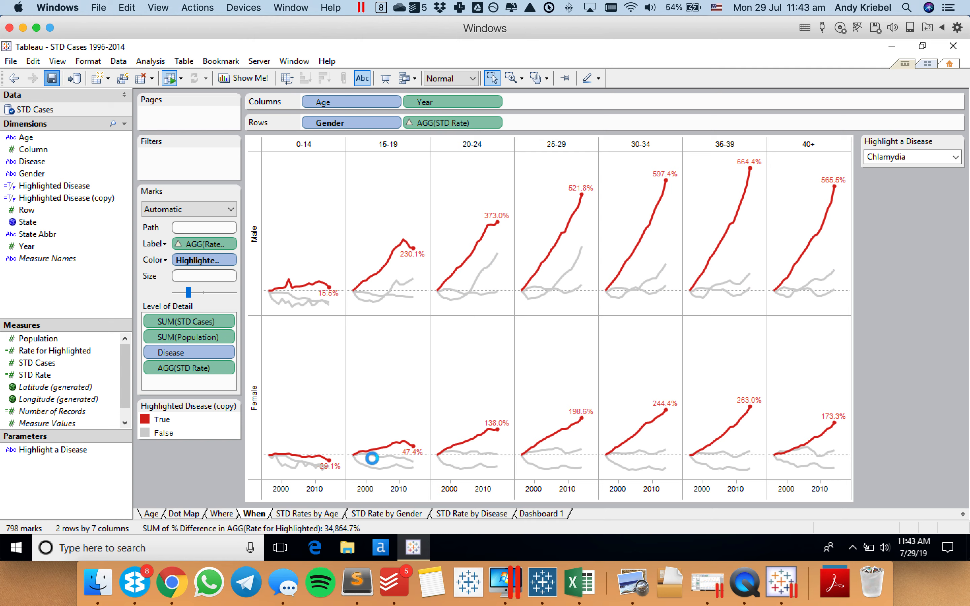
# Move the STD Rate by Gender and STD Rate by Disease sheets on Dashboard 1 into the column beneath the disease selector.
pyautogui.click(543, 514)
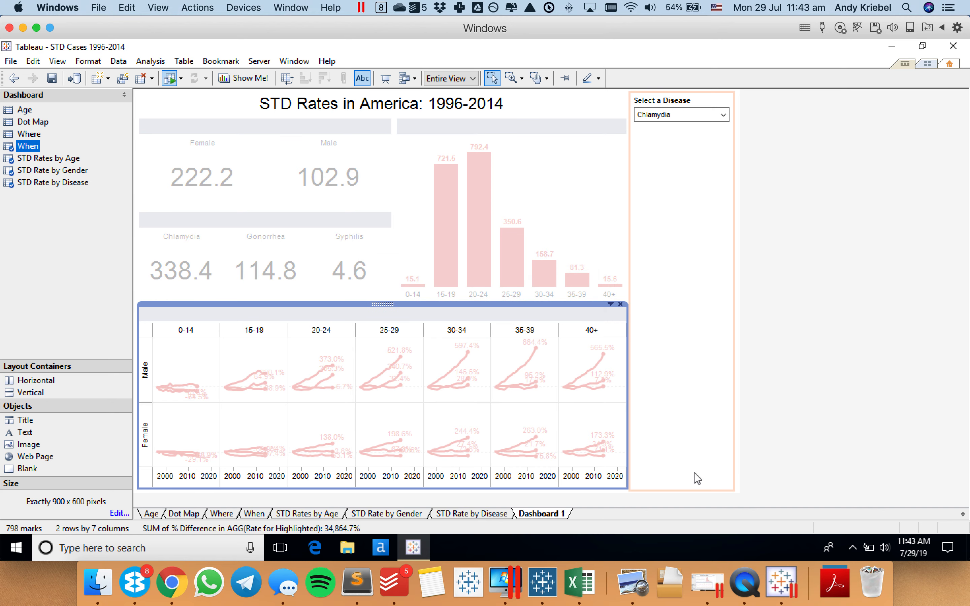
pyautogui.click(267, 129)
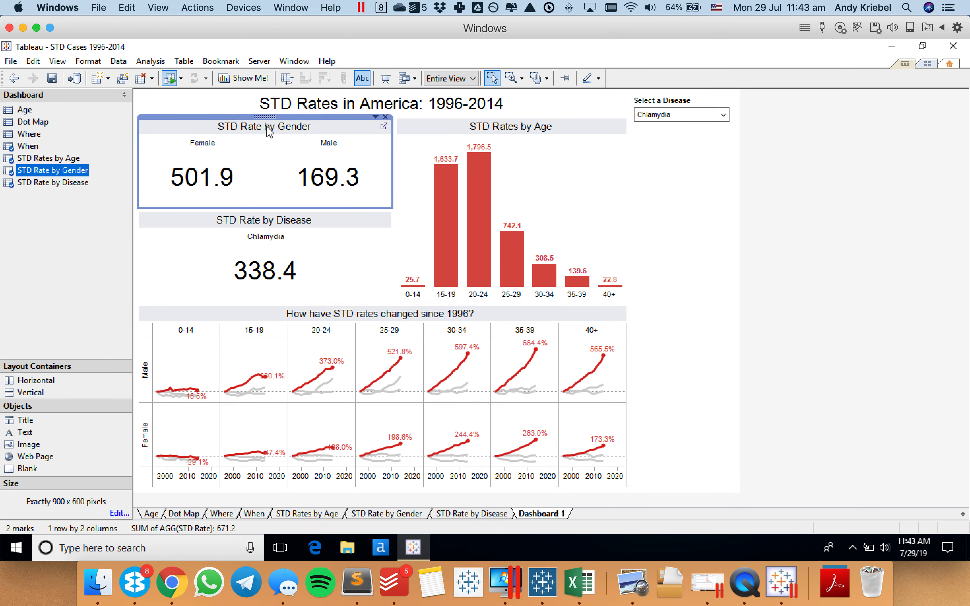
pyautogui.moveTo(266, 116); pyautogui.dragTo(682, 139)
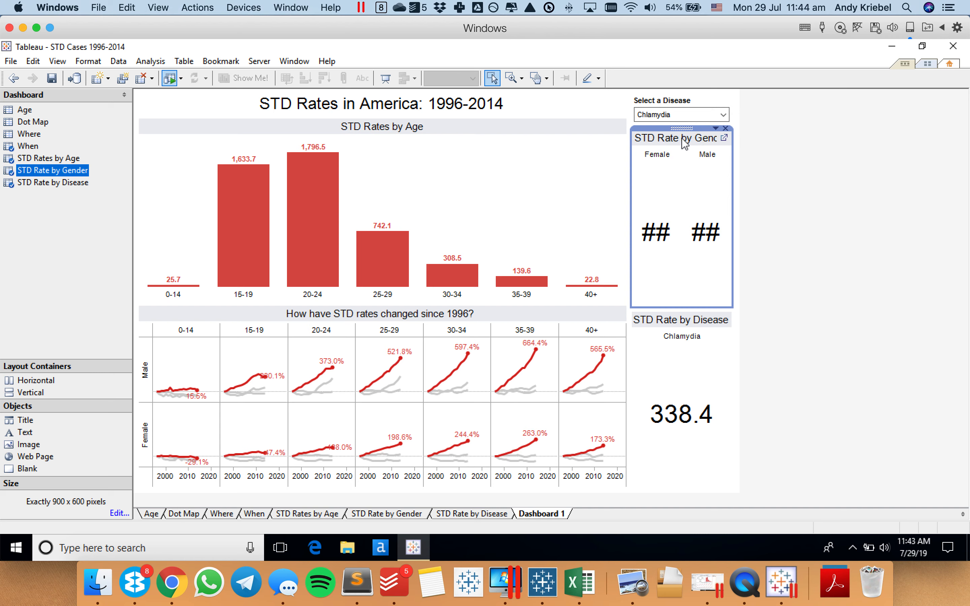
# Swap rows and columns of the STD Rate by Gender and STD Rate by Disease sheets on the dashboard.
pyautogui.click(290, 79)
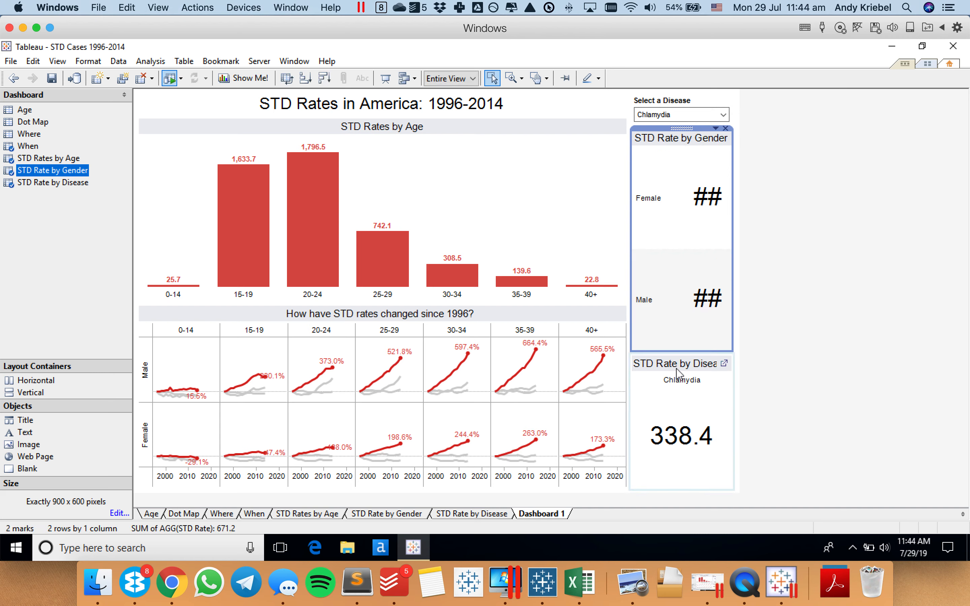
pyautogui.click(679, 373)
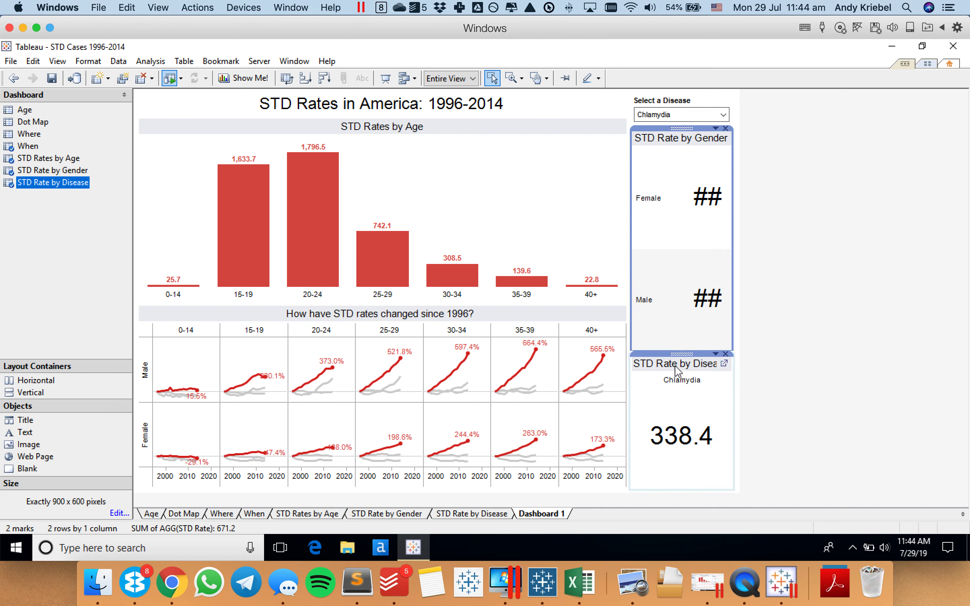
pyautogui.click(287, 80)
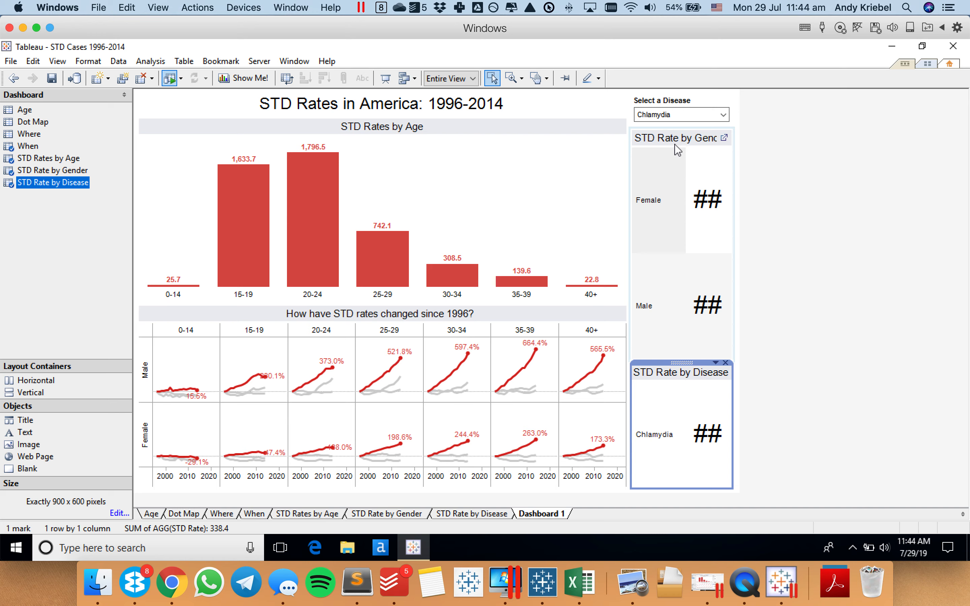
# Shorten the STD Rate by Gender sheet by raising its border with the STD Rate by Disease sheet.
pyautogui.click(677, 145)
pyautogui.moveTo(682, 359); pyautogui.dragTo(668, 220)
pyautogui.click(675, 261)
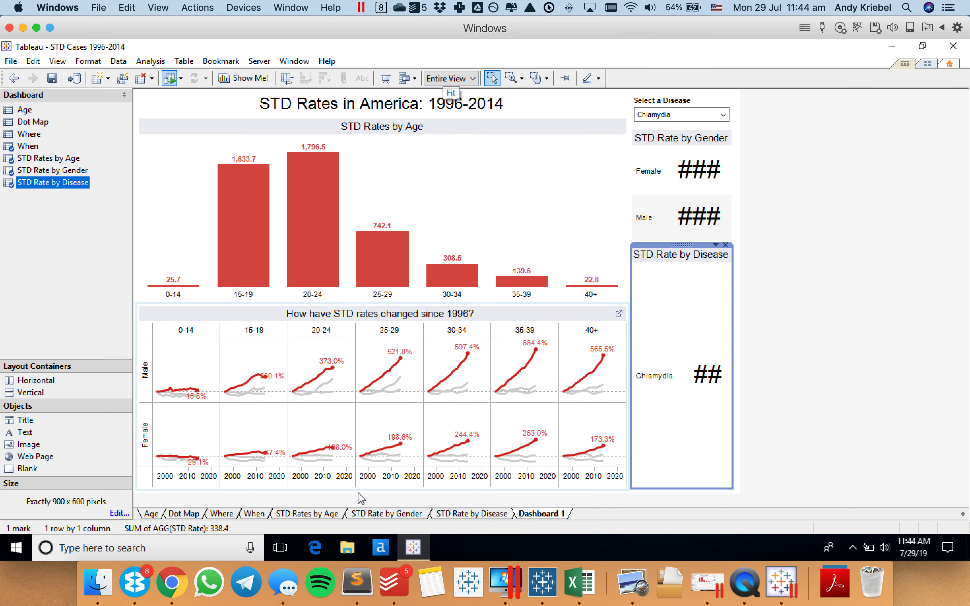
pyautogui.click(480, 517)
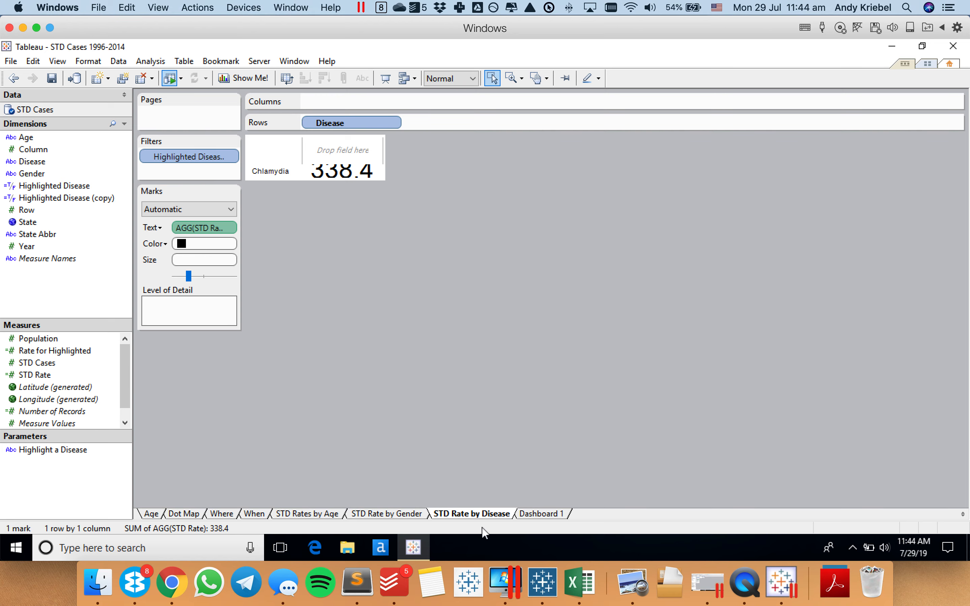
pyautogui.click(542, 515)
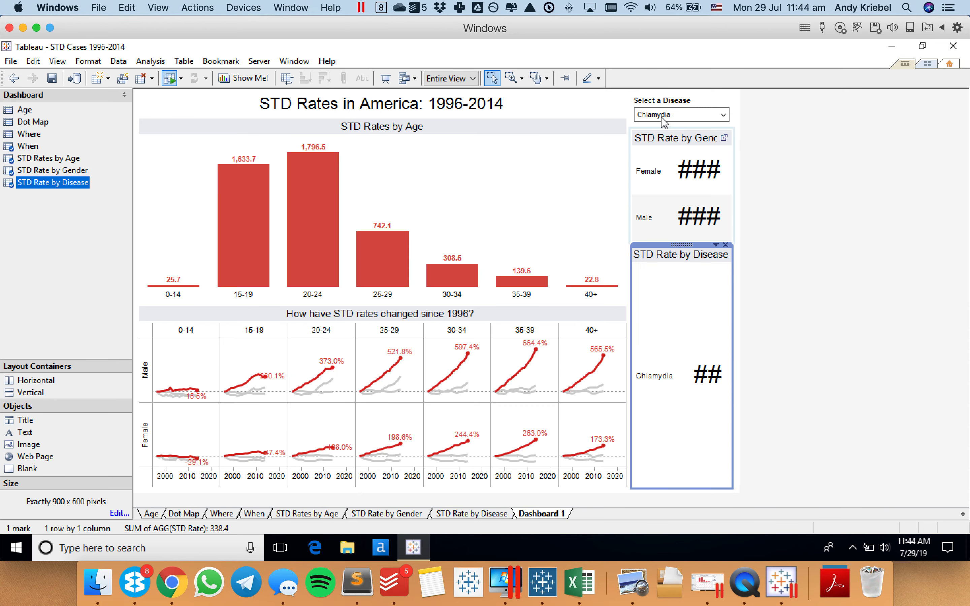
pyautogui.click(664, 141)
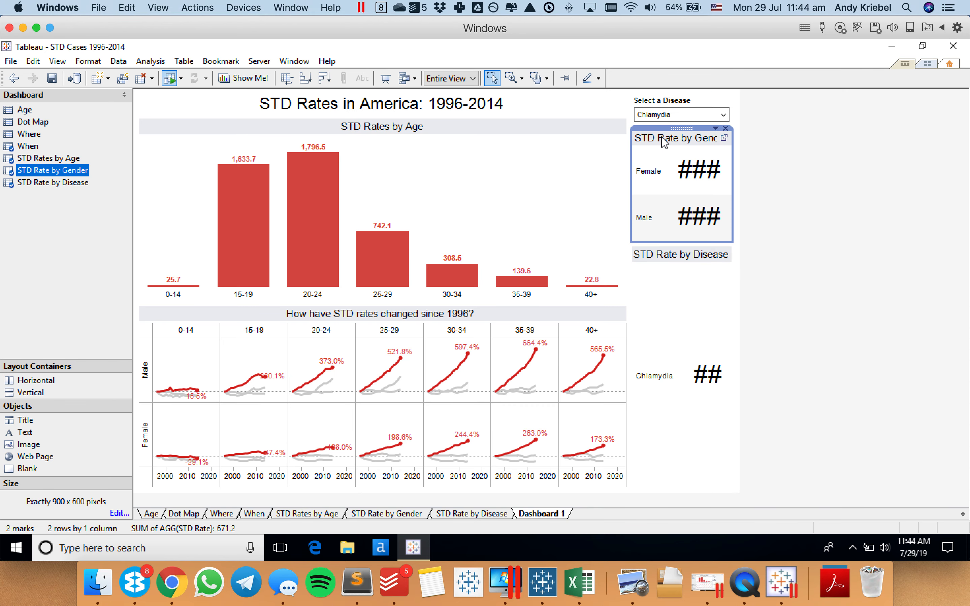
pyautogui.click(682, 280)
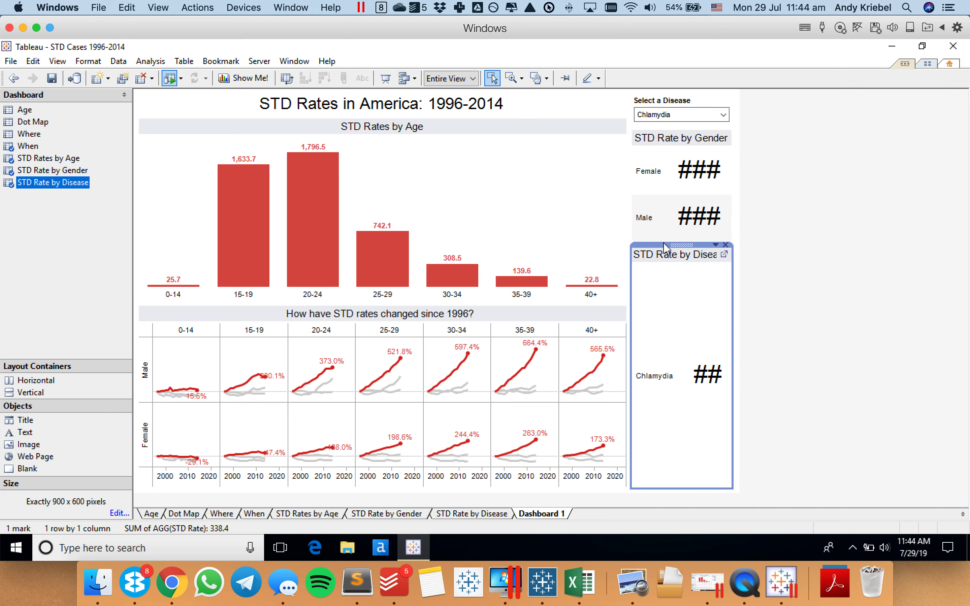
# Set the STD Rate by Disease sheet to Fit Width and widen the dashboard column that holds the selector and rate tables.
pyautogui.click(449, 78)
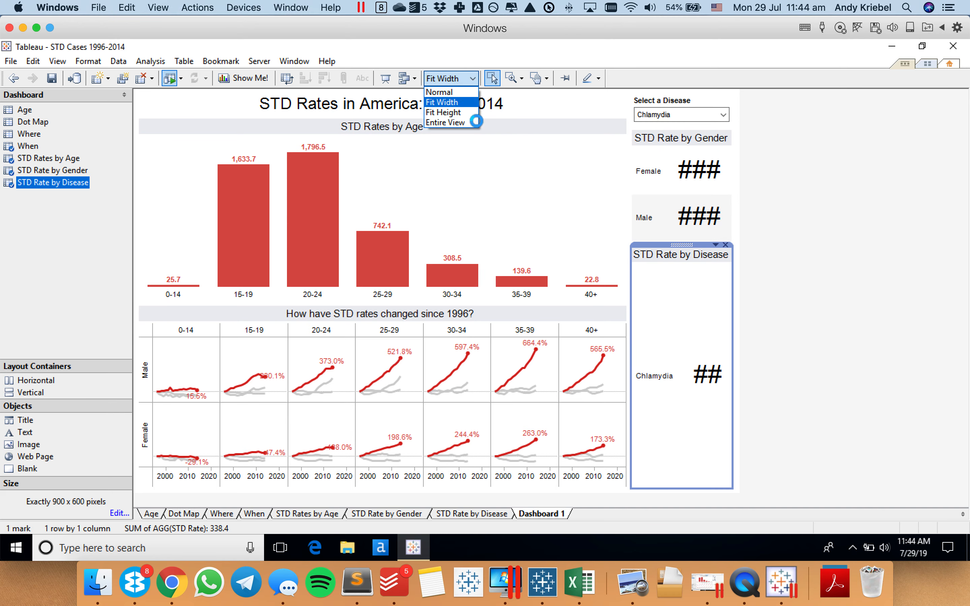
pyautogui.click(453, 106)
pyautogui.click(683, 272)
pyautogui.click(620, 317)
pyautogui.moveTo(619, 318); pyautogui.dragTo(603, 316)
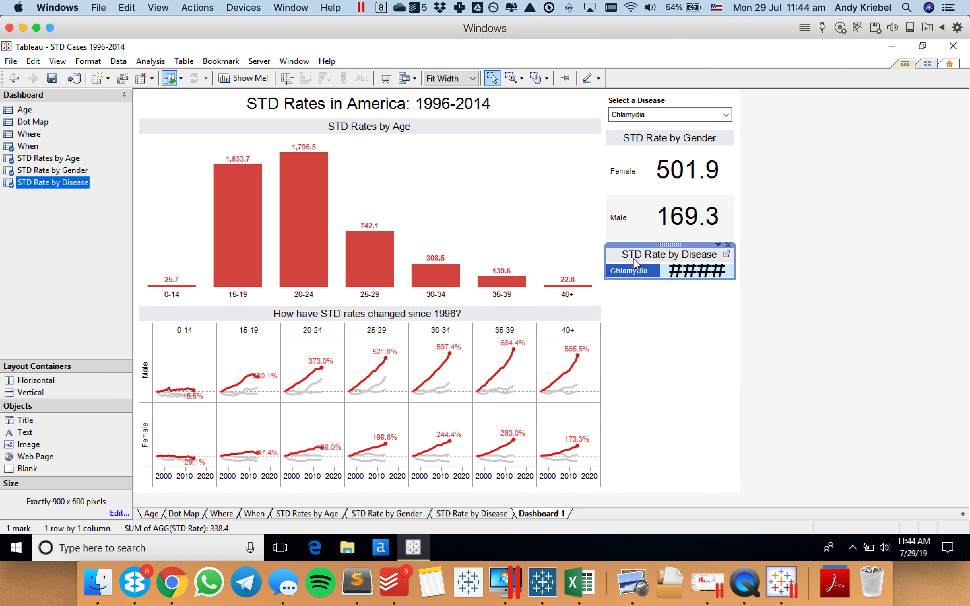
# Widen the label column of the STD Rate by Gender sheet slightly to line up with the STD Rate by Disease labels.
pyautogui.click(657, 220)
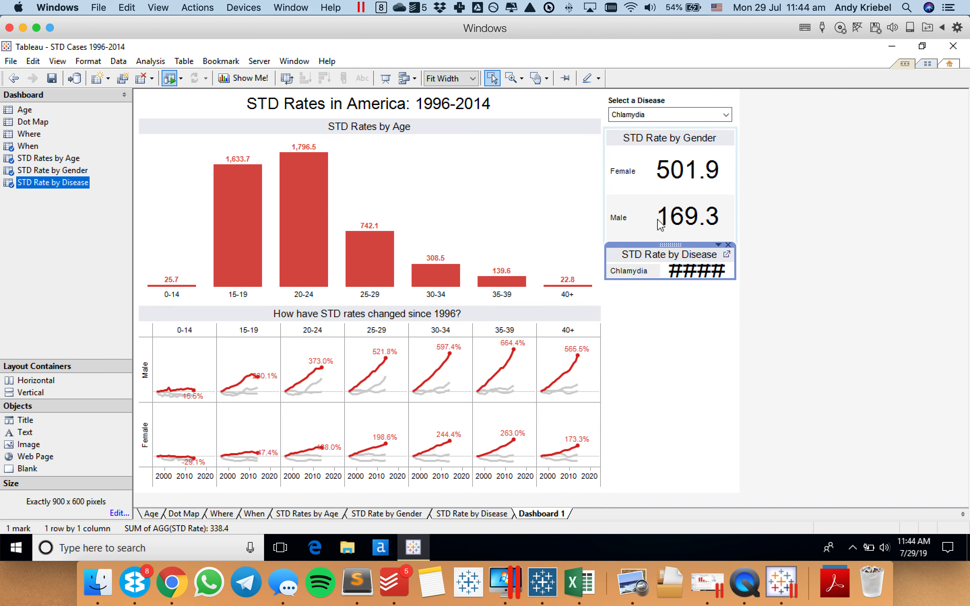
pyautogui.click(640, 227)
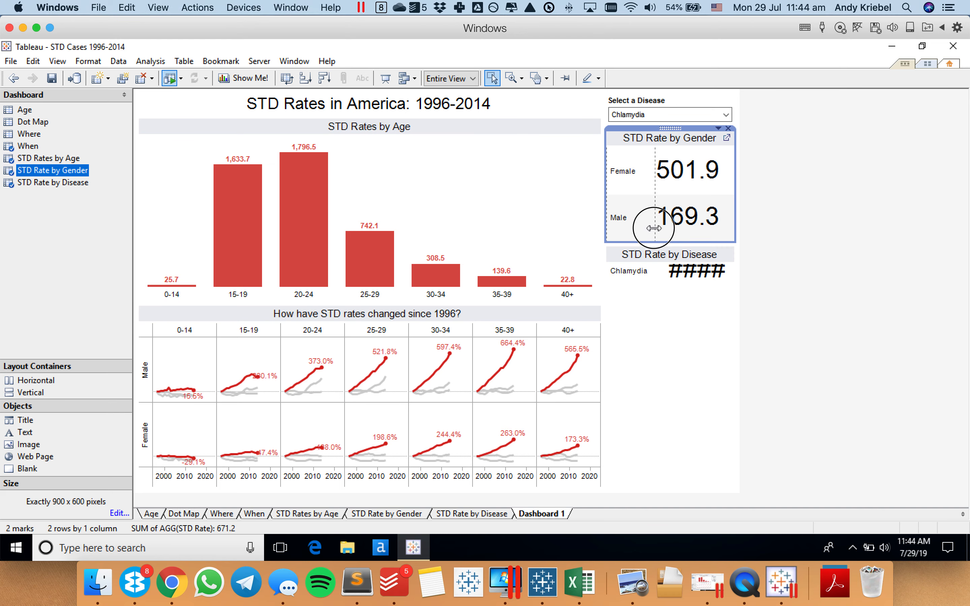
pyautogui.moveTo(664, 244); pyautogui.dragTo(658, 264)
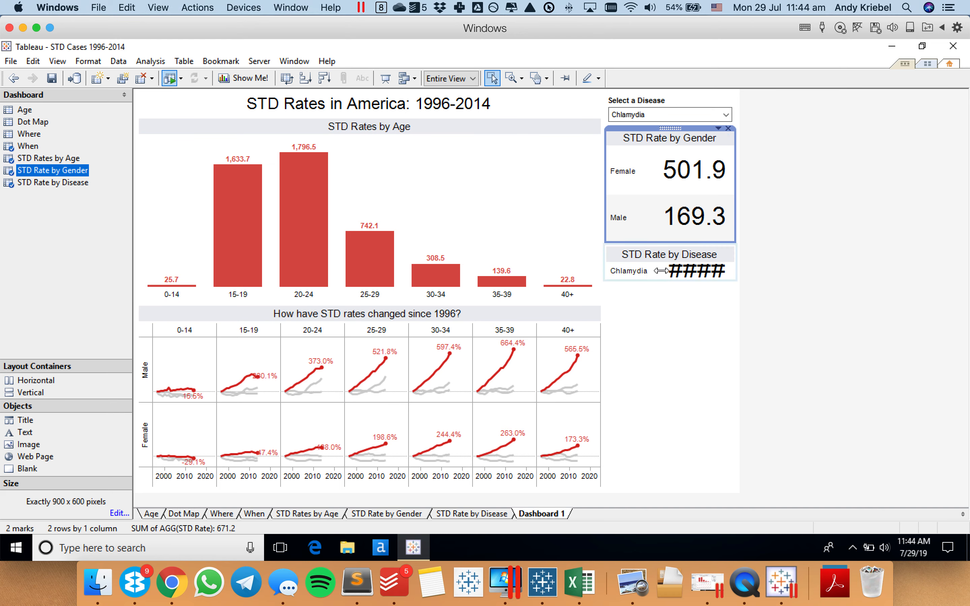
pyautogui.click(661, 271)
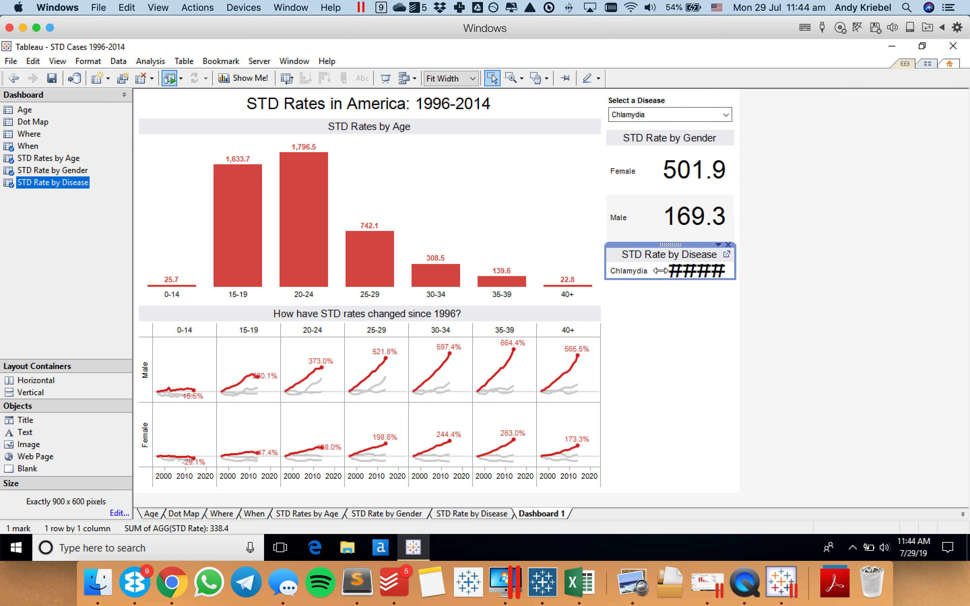
pyautogui.click(889, 330)
# Set the disease selector to (All).
pyautogui.click(692, 260)
pyautogui.click(642, 117)
pyautogui.click(638, 128)
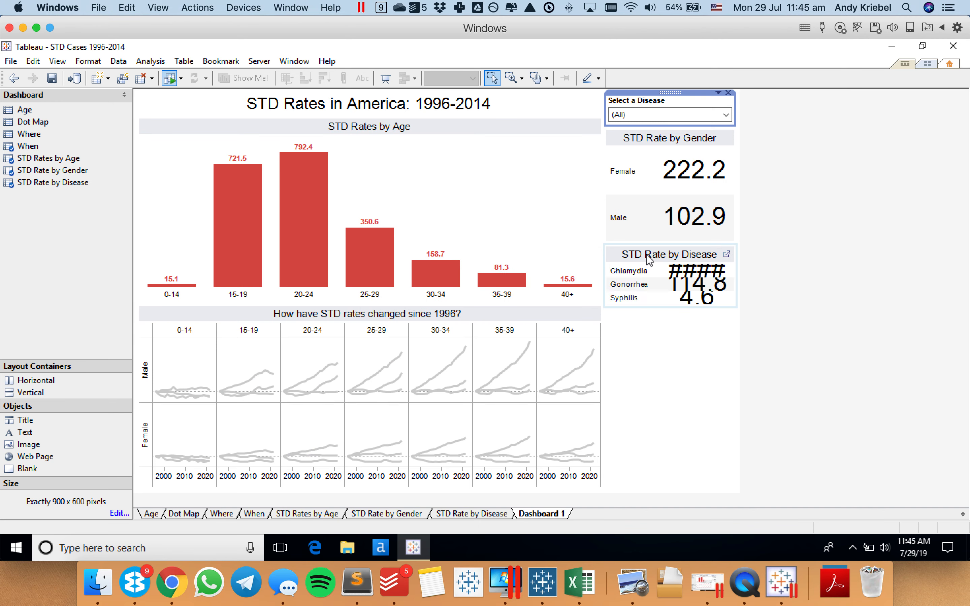
# Increase the row heights of the STD Rate by Disease sheet and narrow its label column so every rate fits.
pyautogui.click(646, 277)
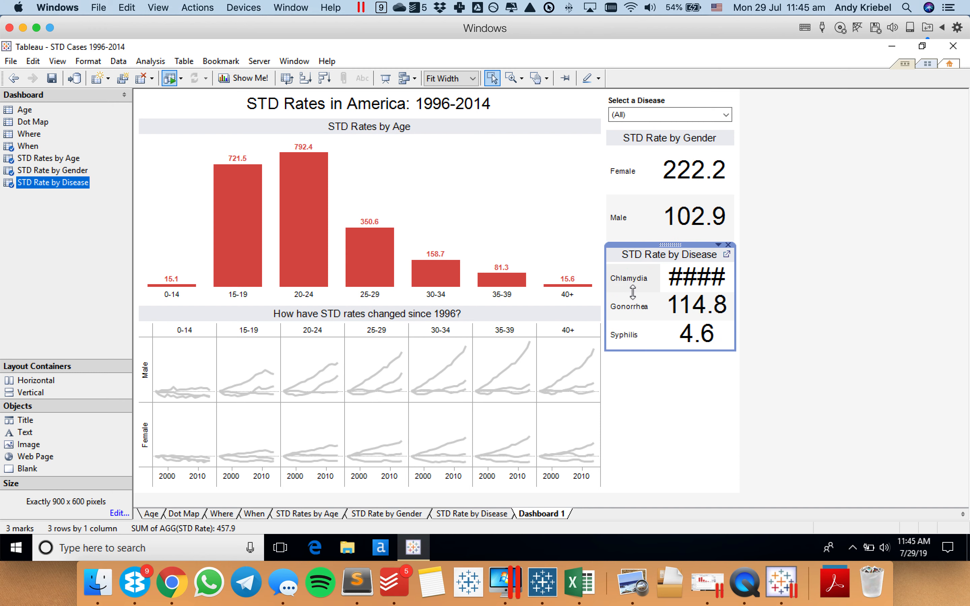
pyautogui.moveTo(631, 279); pyautogui.dragTo(631, 311)
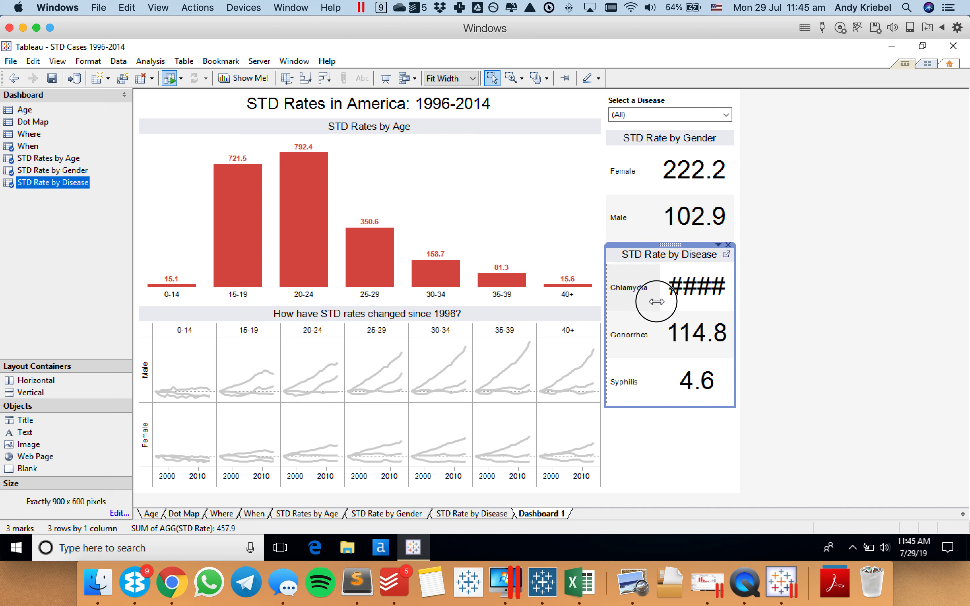
pyautogui.moveTo(657, 301); pyautogui.dragTo(657, 302)
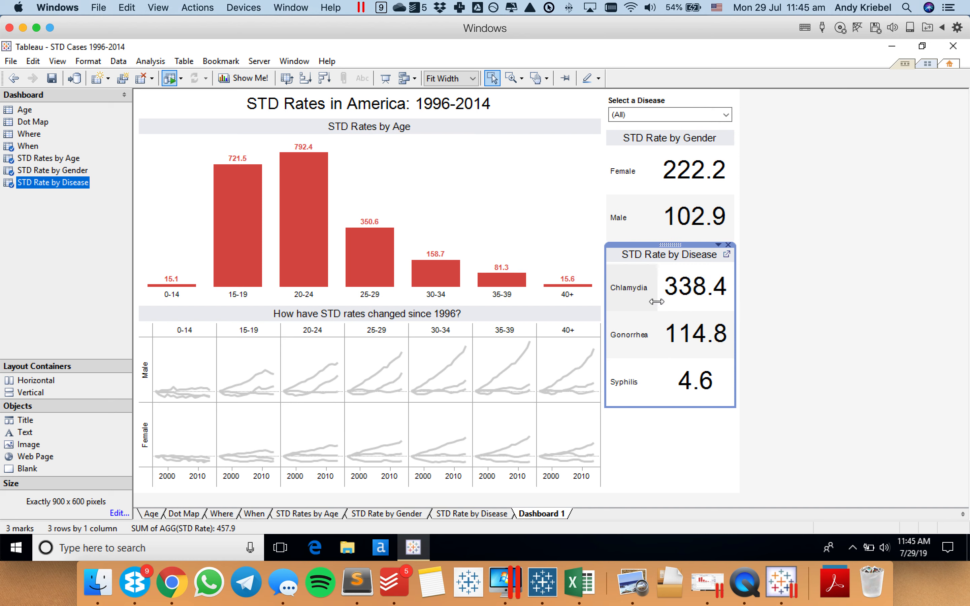
pyautogui.click(831, 313)
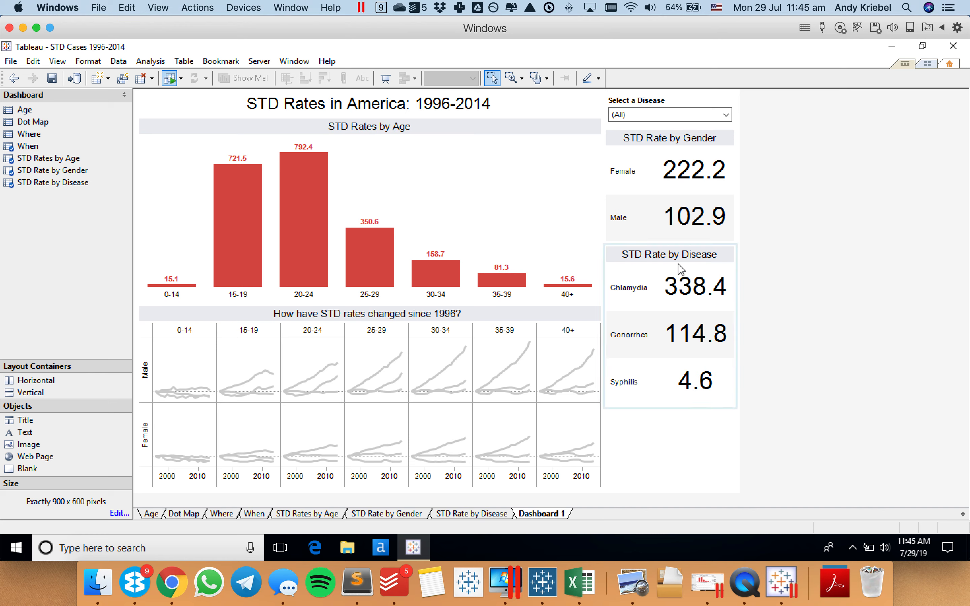
# Add the Where sheet to the dashboard beside the STD Rates by Age chart, ahead of it.
pyautogui.click(37, 107)
pyautogui.moveTo(31, 134); pyautogui.dragTo(242, 214)
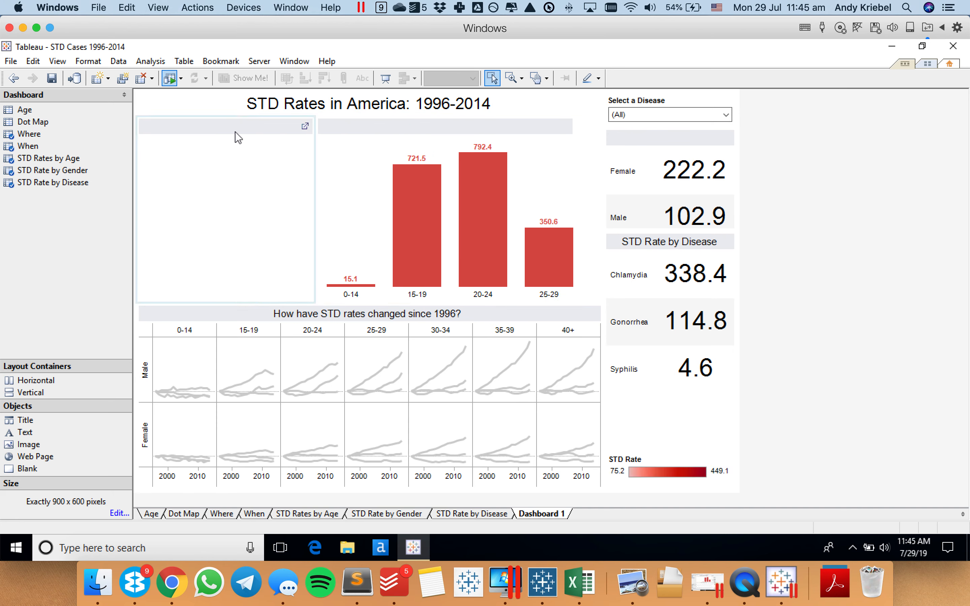
pyautogui.click(233, 129)
# Change the Where sheet's title to "Which States have the highest STD rate?".
pyautogui.doubleClick(235, 135)
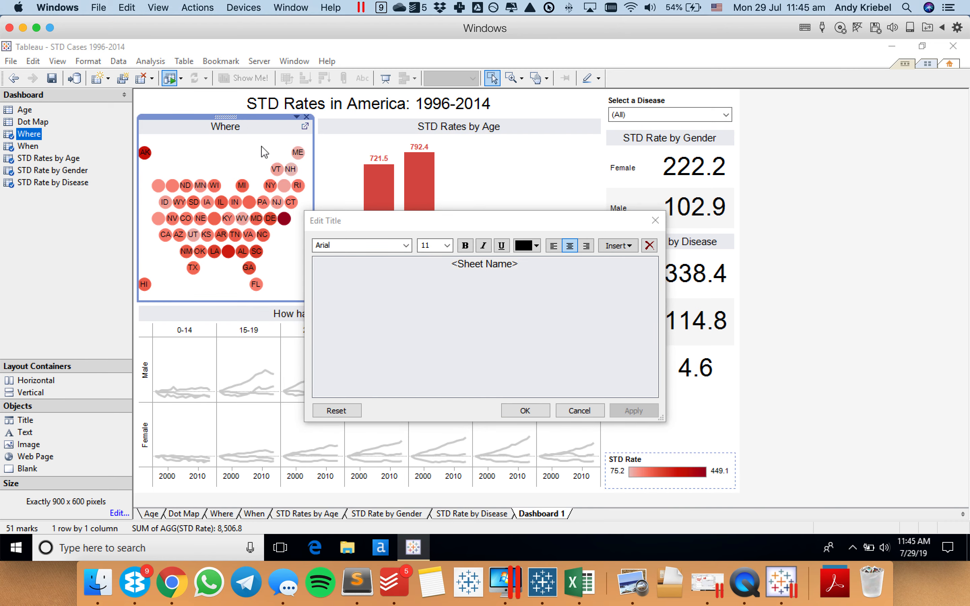
pyautogui.press('super')
pyautogui.press('Escape')
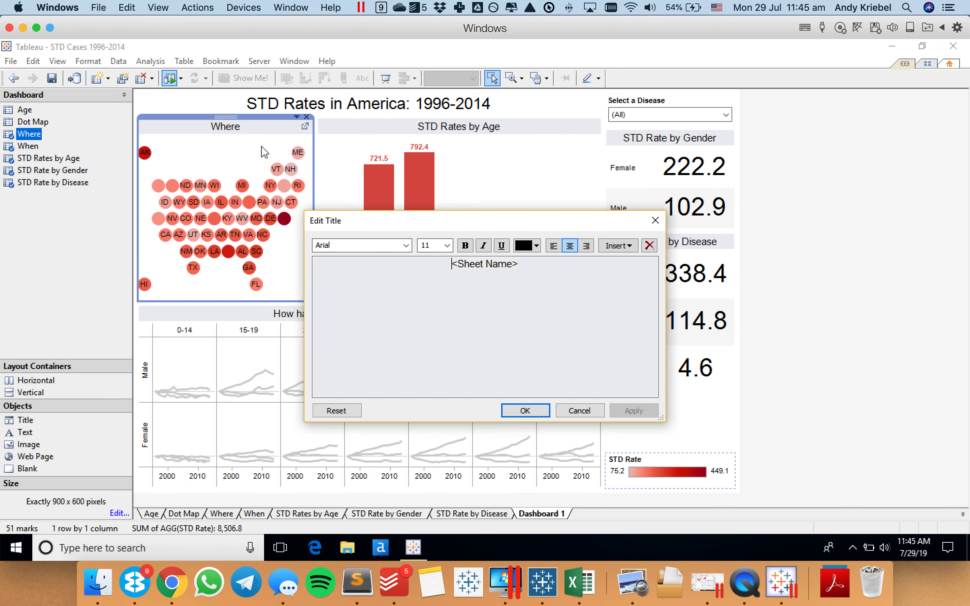
pyautogui.hotkey('ctrl', 'a')
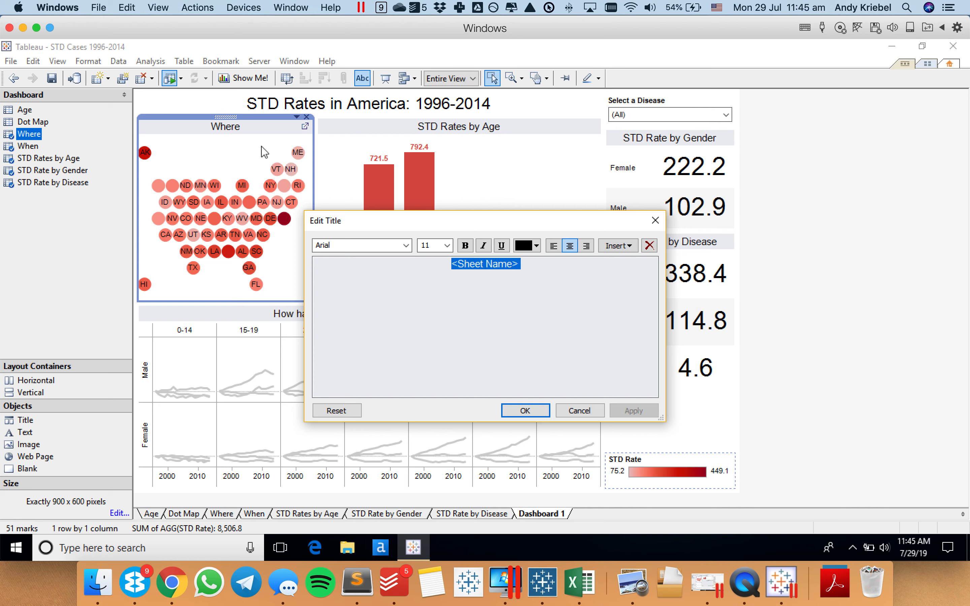
pyautogui.write('Which States hav')
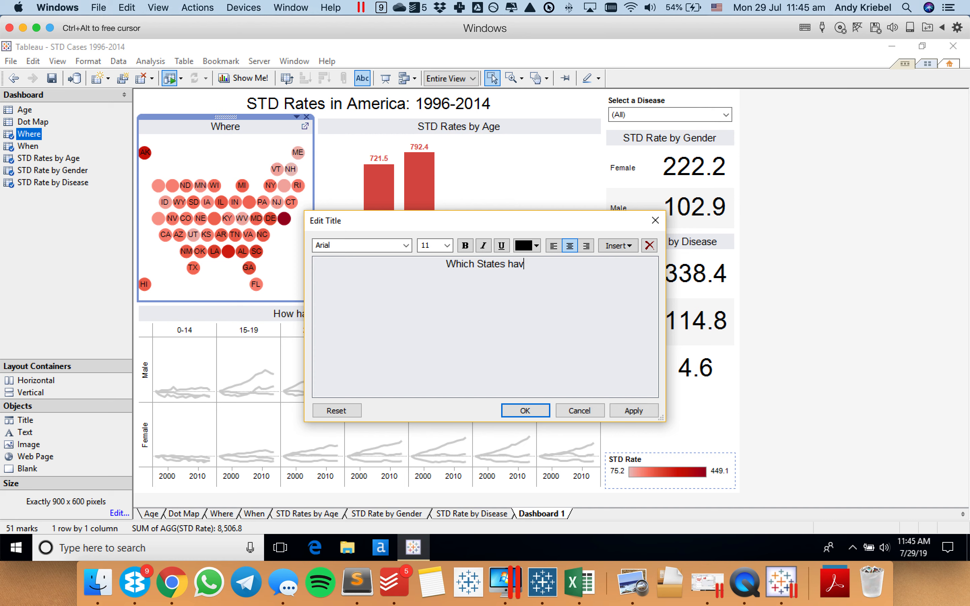
pyautogui.write('e the highest')
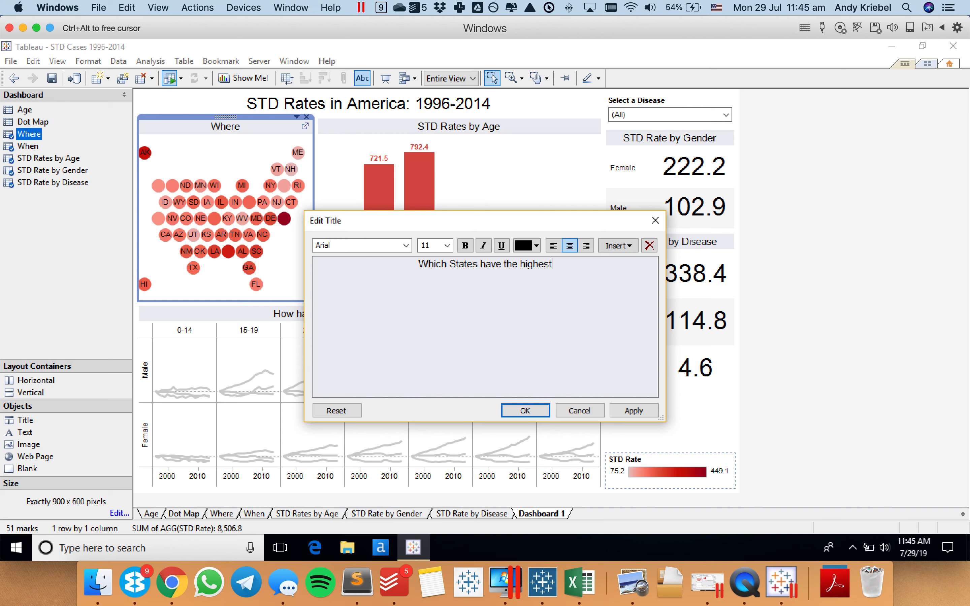
pyautogui.write(' R')
pyautogui.press('BackSpace')
pyautogui.write('ST')
pyautogui.press('BackSpace')
pyautogui.press('BackSpace')
pyautogui.press('BackSpace')
pyautogui.press('BackSpace')
pyautogui.write('rate?')
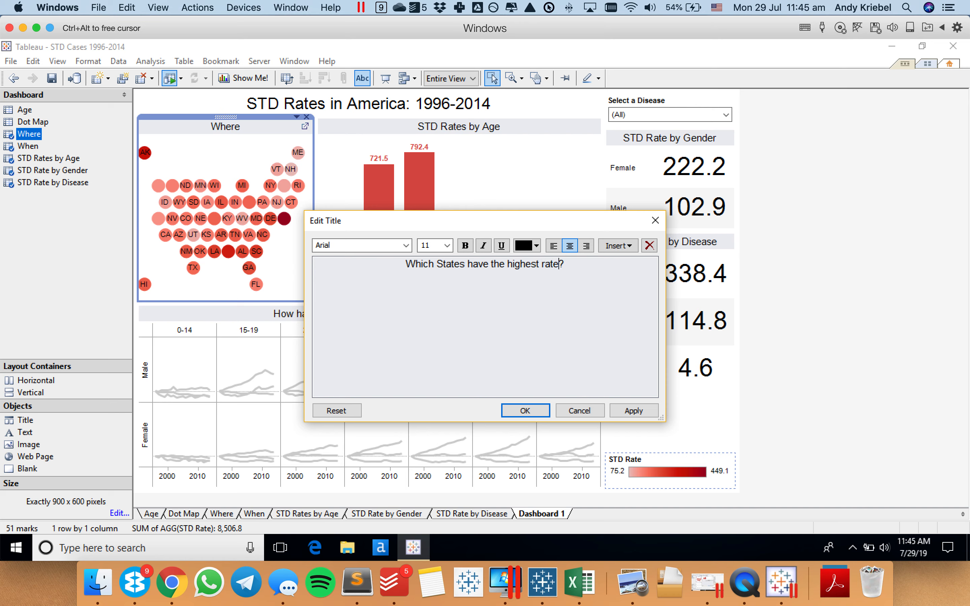
pyautogui.write('STD')
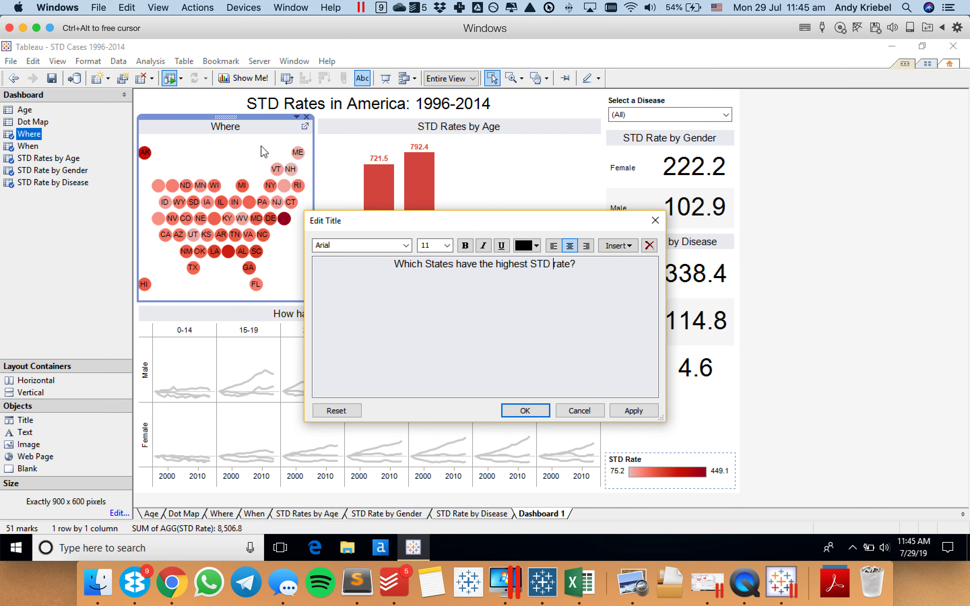
pyautogui.click(523, 412)
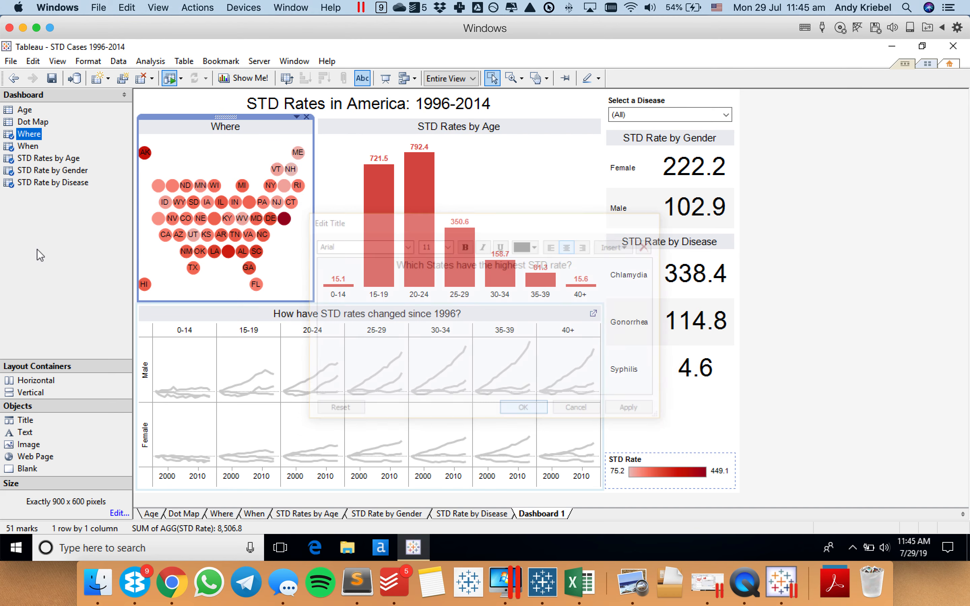
# Widen the Where map on the dashboard until its title fits on one line.
pyautogui.click(37, 249)
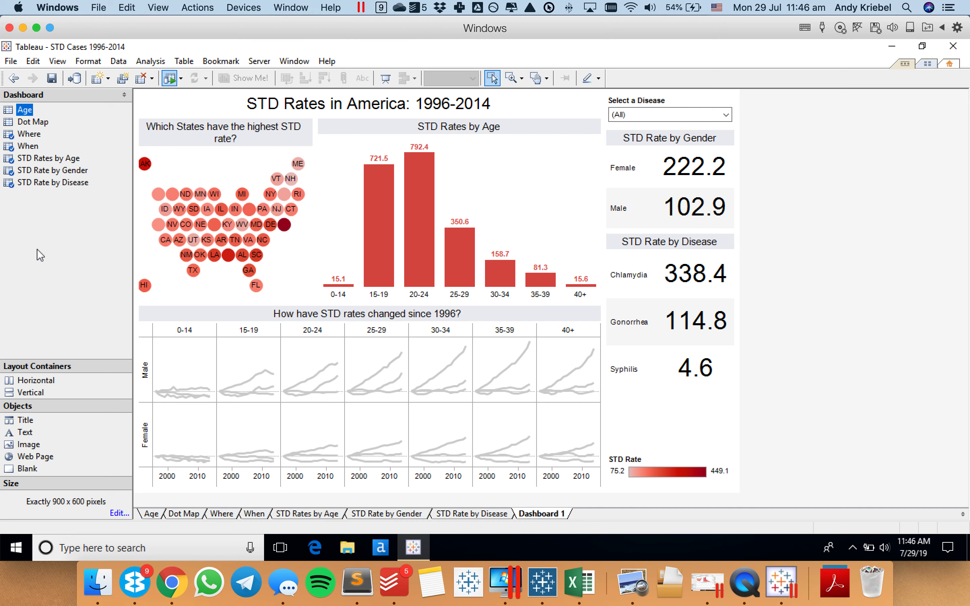
pyautogui.click(233, 135)
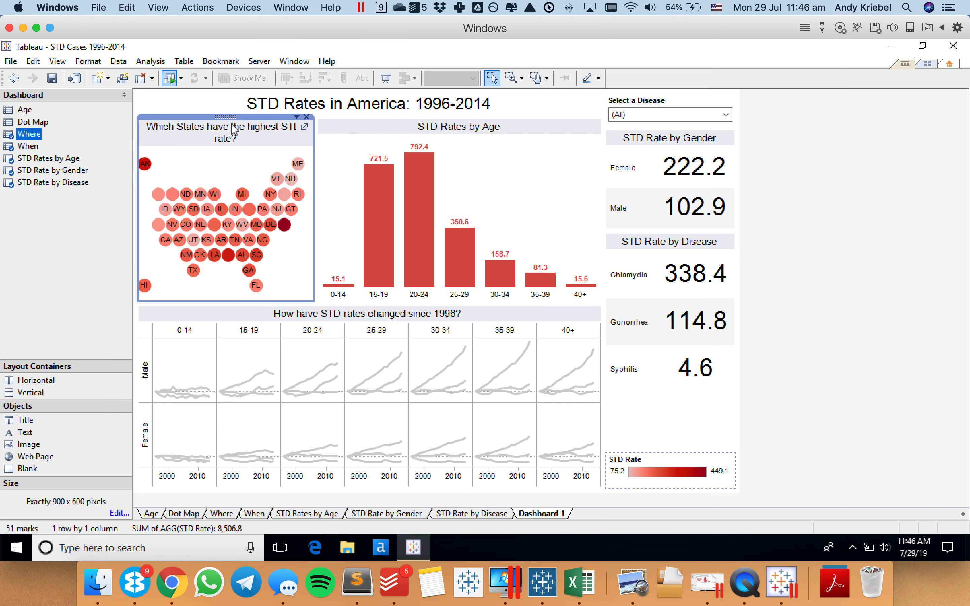
pyautogui.moveTo(314, 156); pyautogui.dragTo(362, 158)
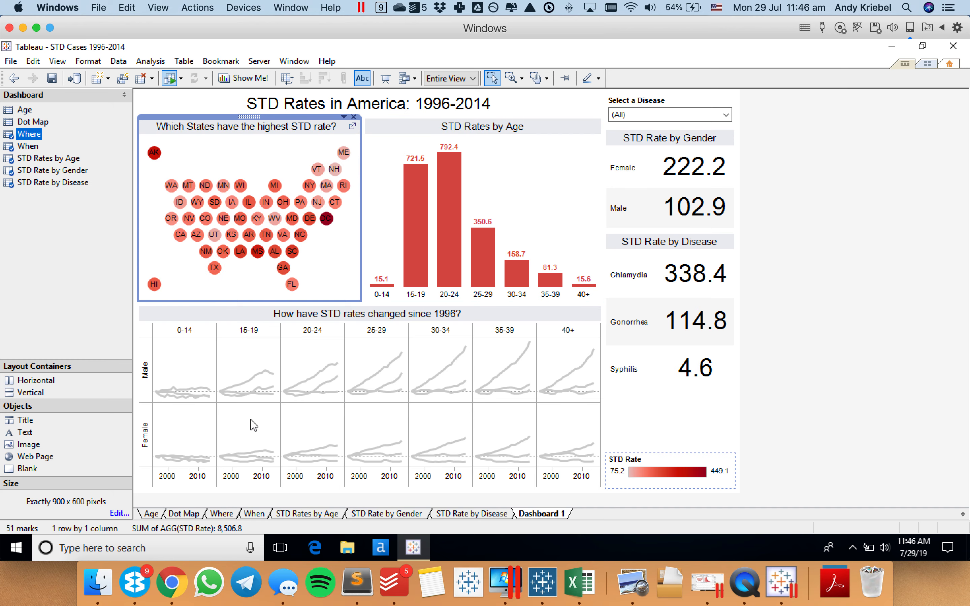
# Enlarge the state circles on the Where sheet.
pyautogui.click(223, 514)
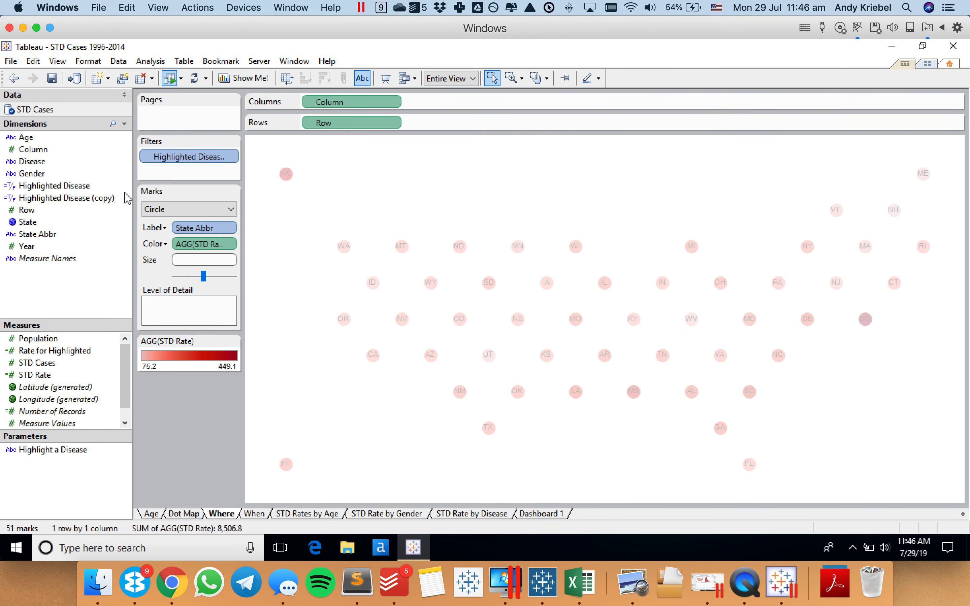
pyautogui.moveTo(205, 276); pyautogui.dragTo(215, 279)
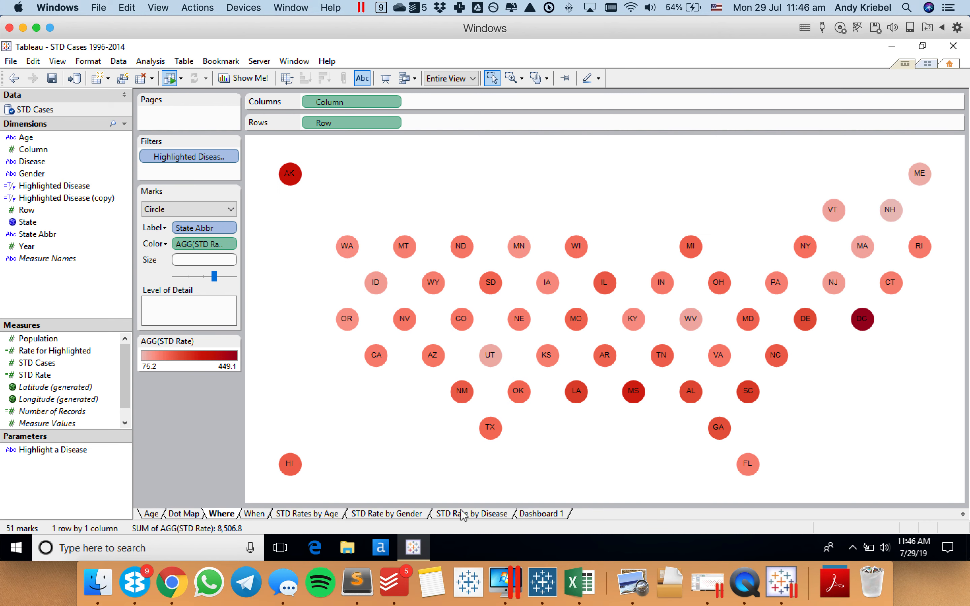
# Move Dashboard 1 ahead of the Age sheet so it comes first in the workbook.
pyautogui.click(540, 514)
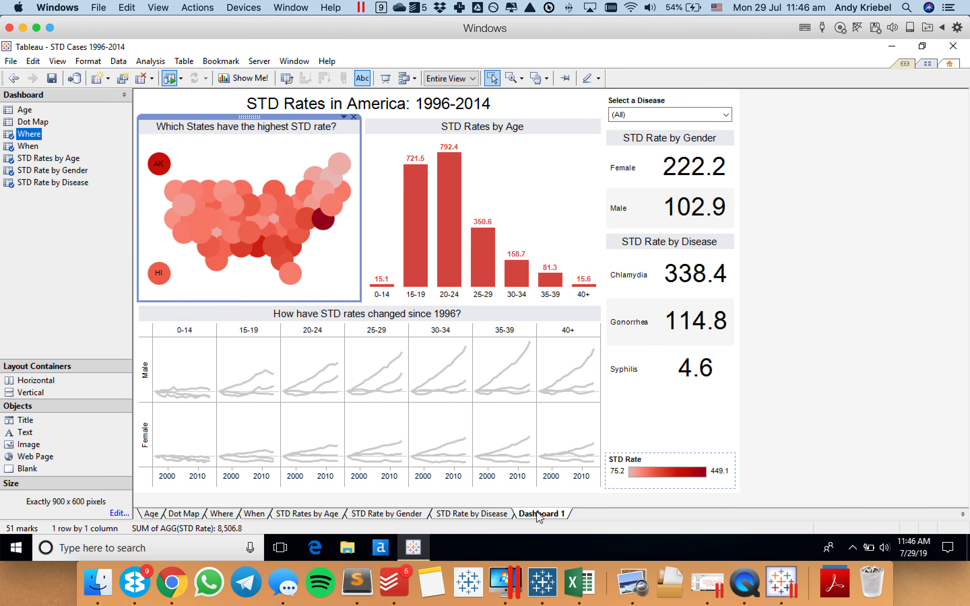
pyautogui.moveTo(540, 515); pyautogui.dragTo(145, 513)
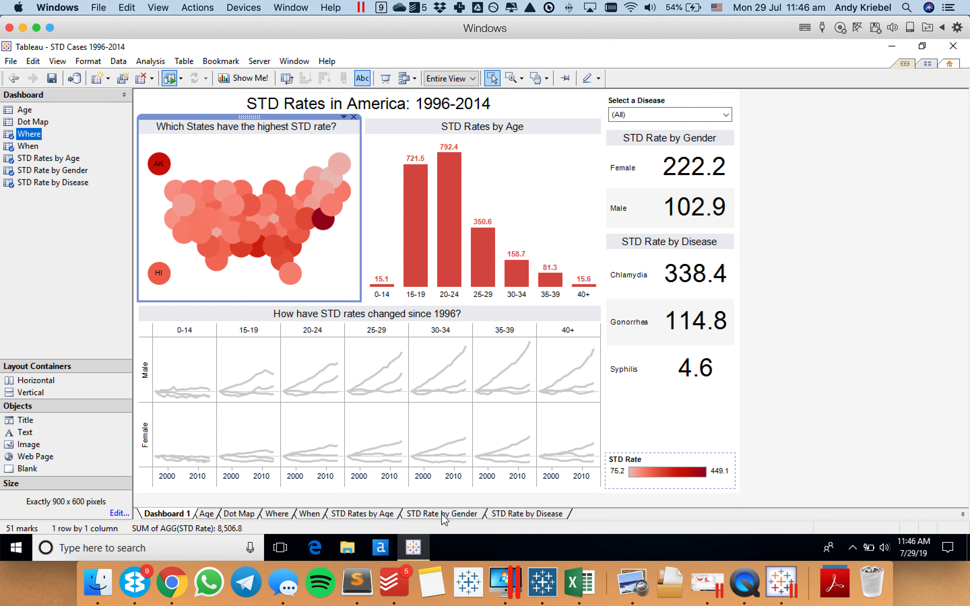
# Reduce the state circles on the Where sheet until their labels fit on Dashboard 1, and save the workbook.
pyautogui.click(281, 515)
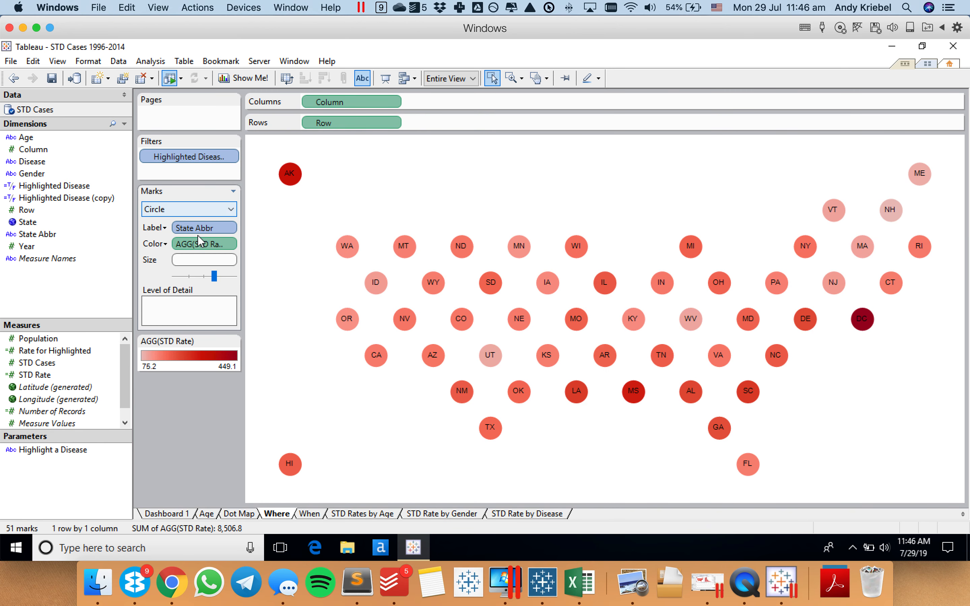
pyautogui.moveTo(215, 279); pyautogui.dragTo(210, 280)
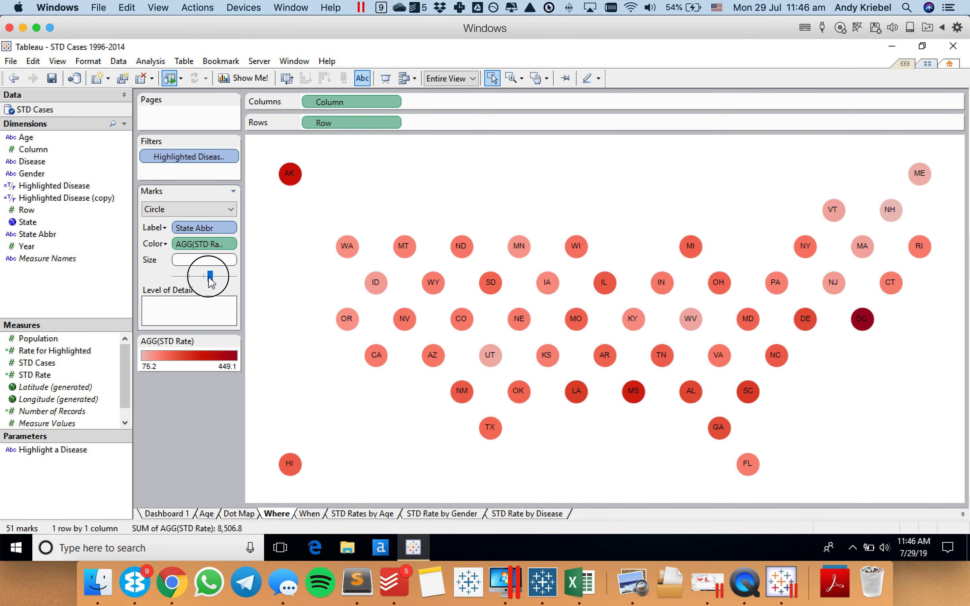
pyautogui.click(187, 514)
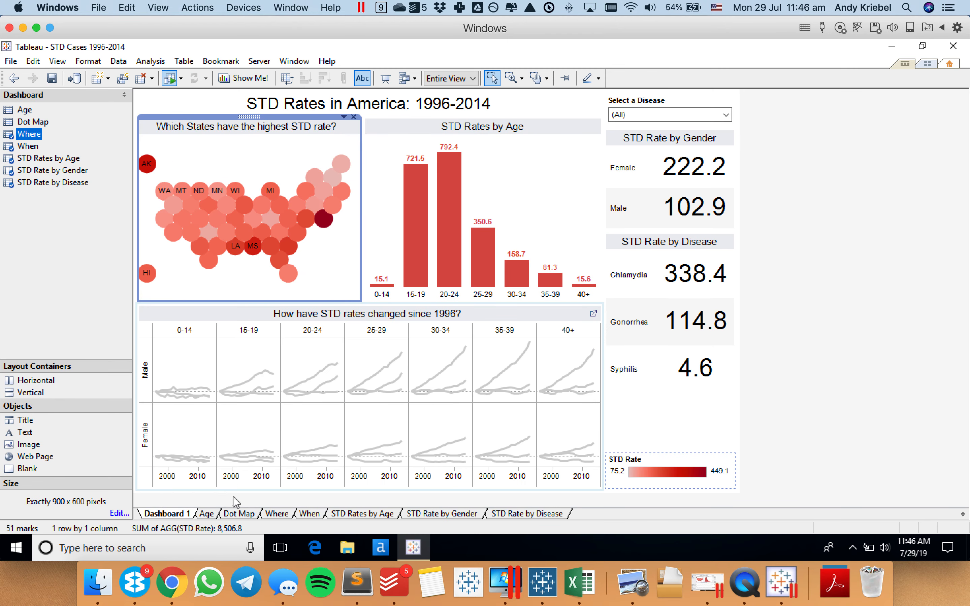
pyautogui.click(266, 515)
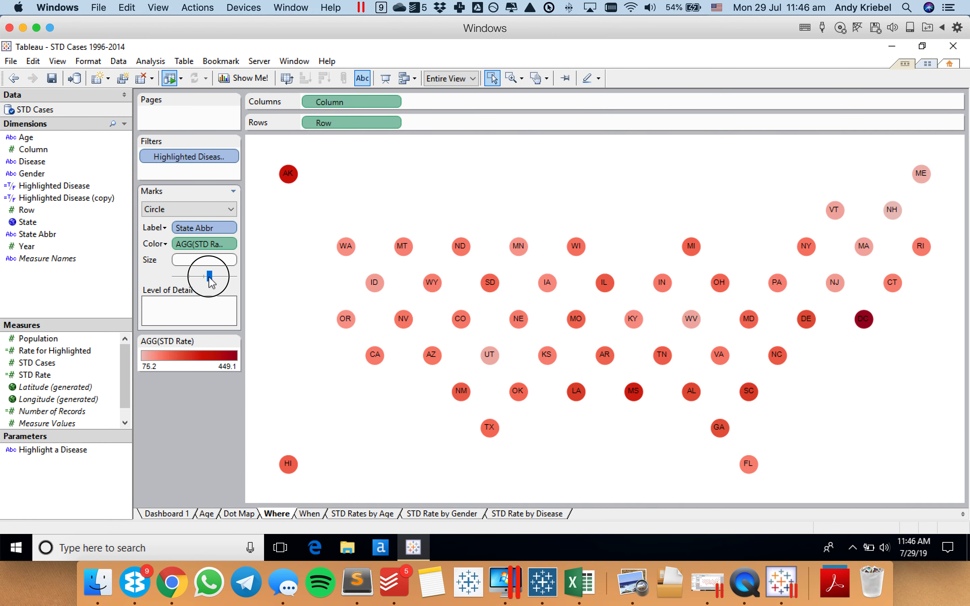
pyautogui.click(179, 515)
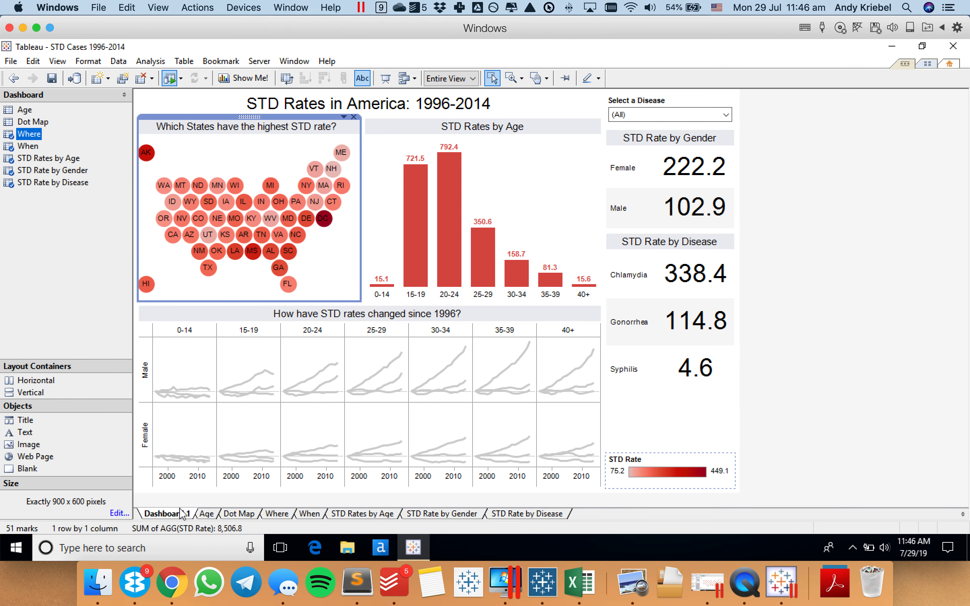
pyautogui.click(71, 273)
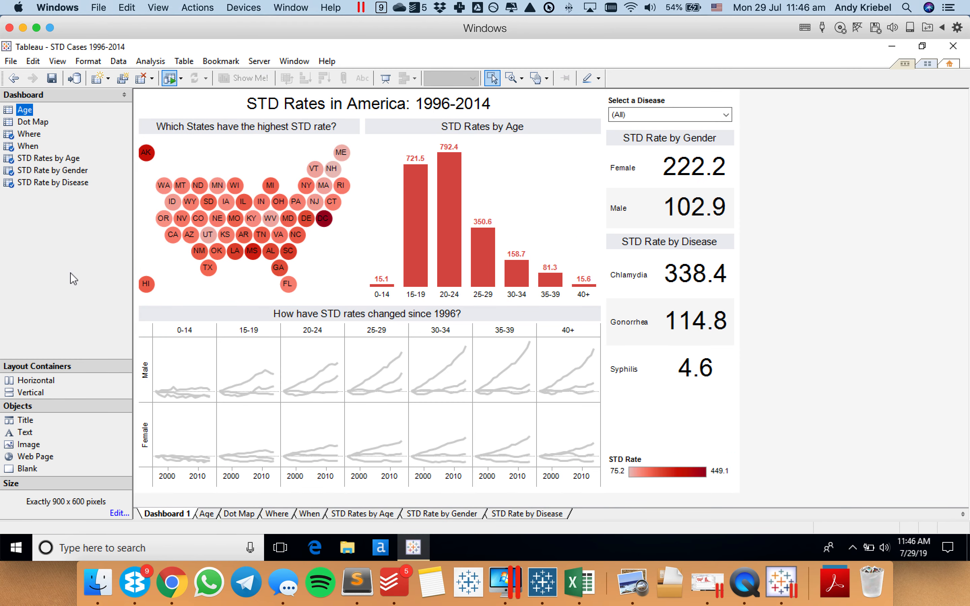
pyautogui.click(52, 77)
# Show the Column axis header on the Where sheet.
pyautogui.click(244, 162)
pyautogui.click(352, 126)
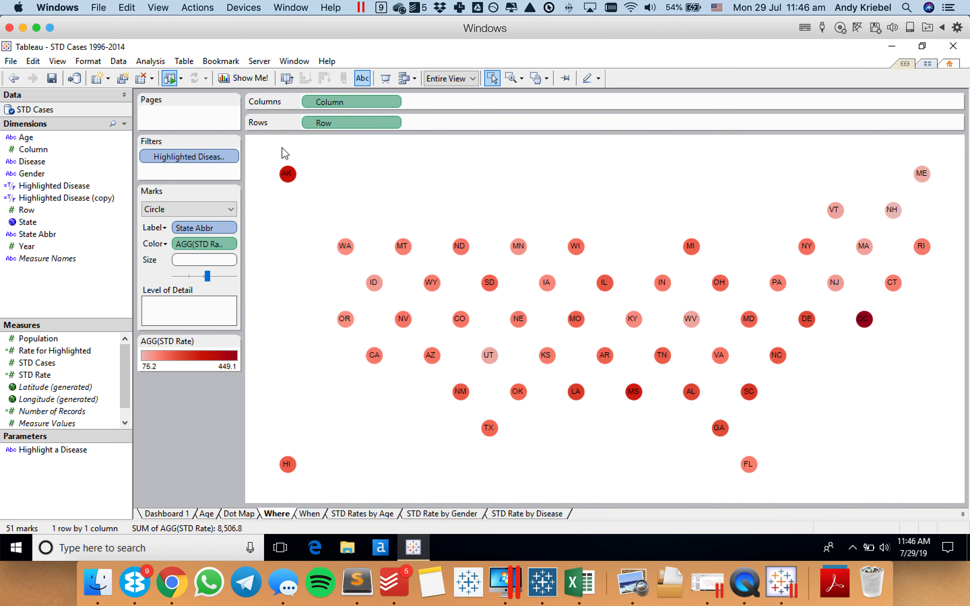
pyautogui.click(394, 101)
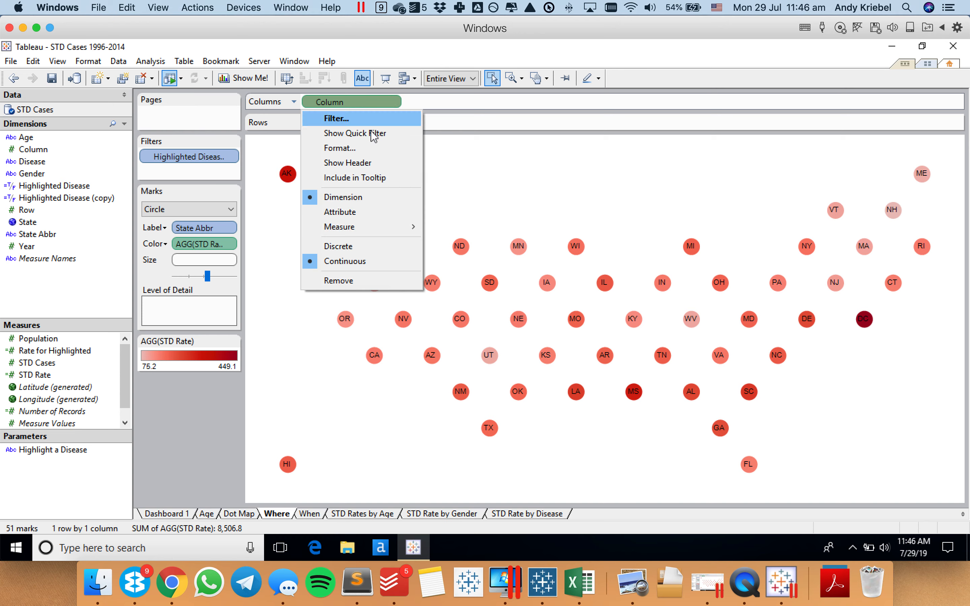
pyautogui.click(358, 162)
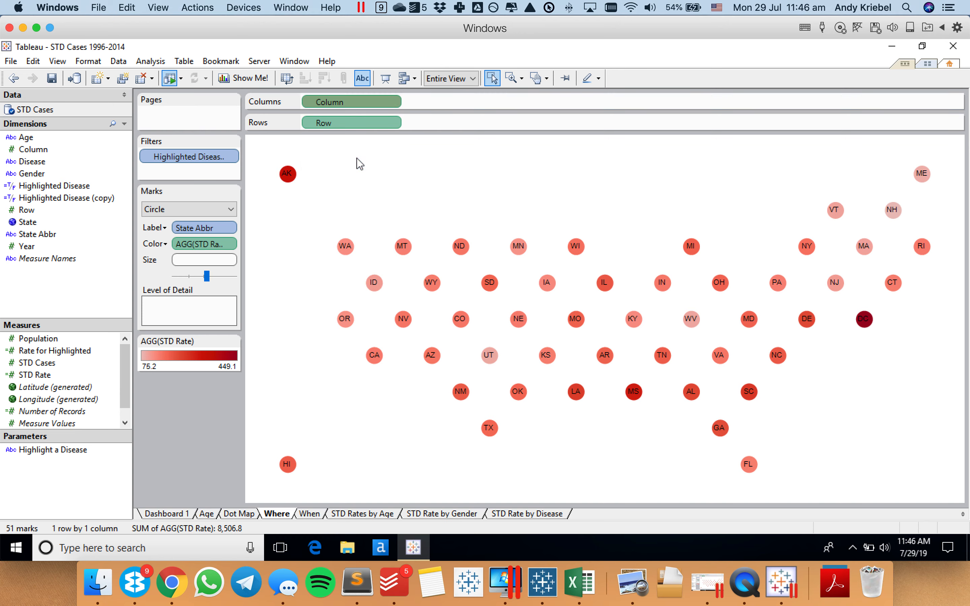
# Fix the Column axis range on the Where sheet to start at -.5 and end at 12.5.
pyautogui.doubleClick(364, 490)
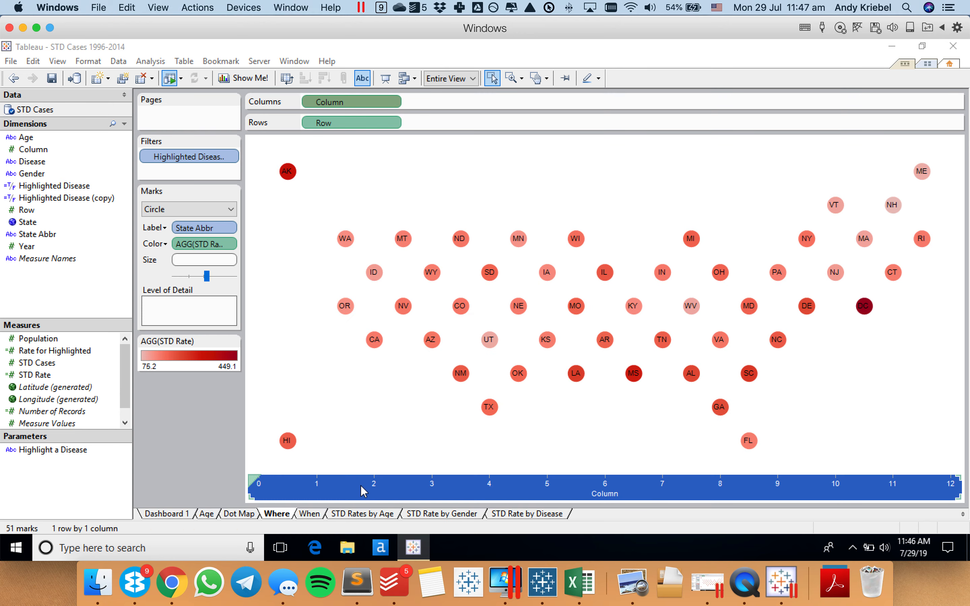
pyautogui.click(554, 437)
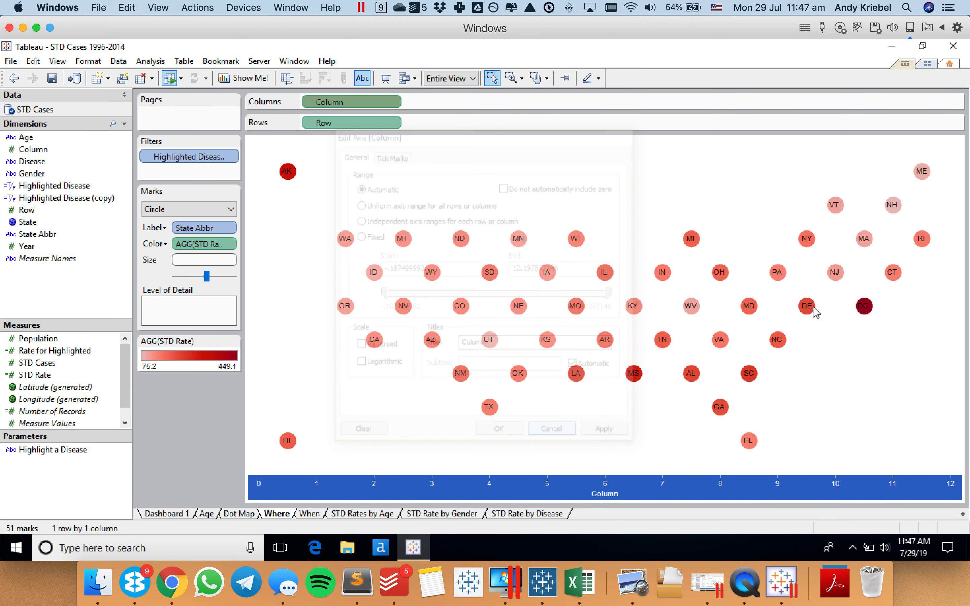
pyautogui.click(409, 486)
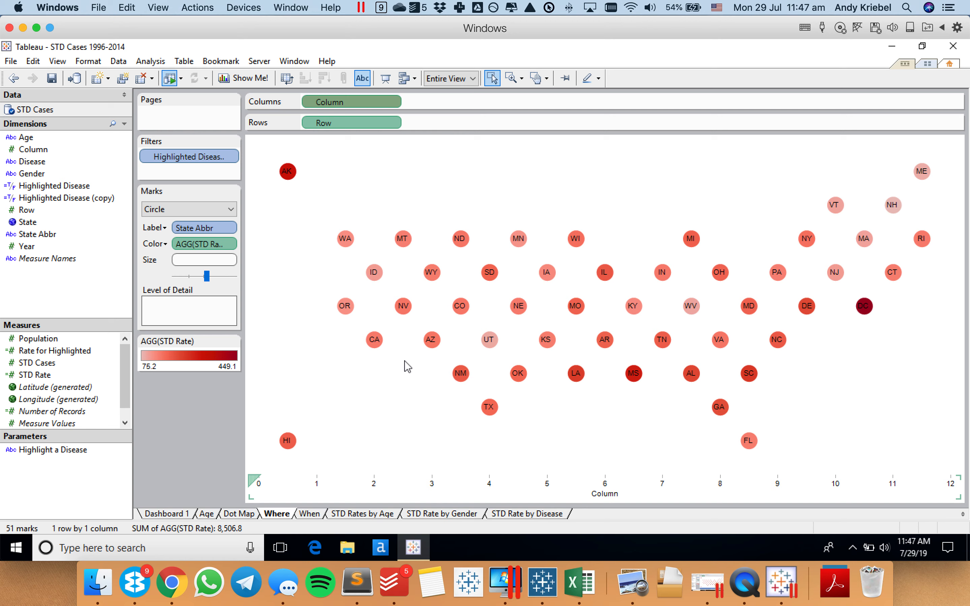
pyautogui.doubleClick(405, 487)
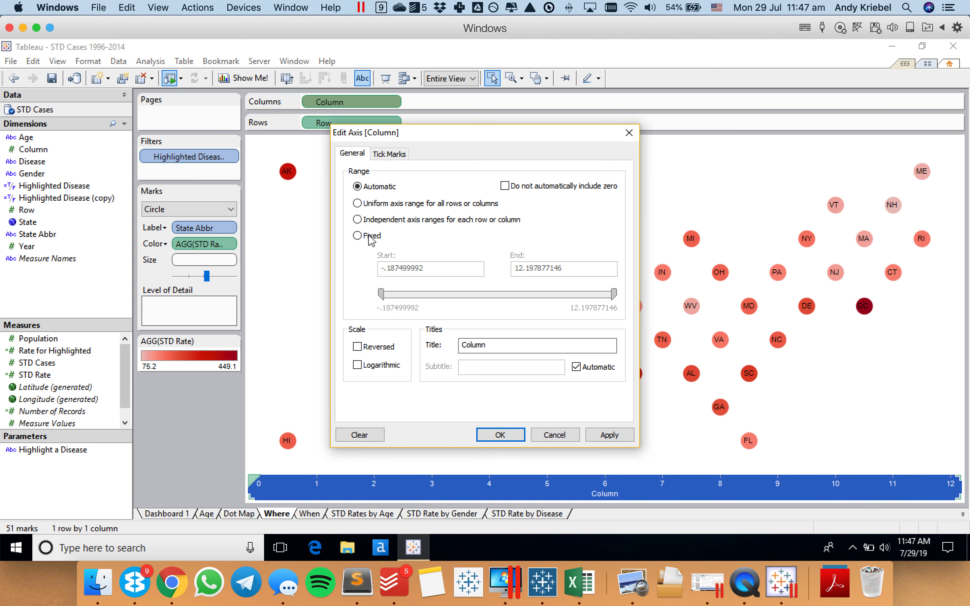
pyautogui.click(370, 236)
pyautogui.moveTo(387, 270); pyautogui.dragTo(466, 266)
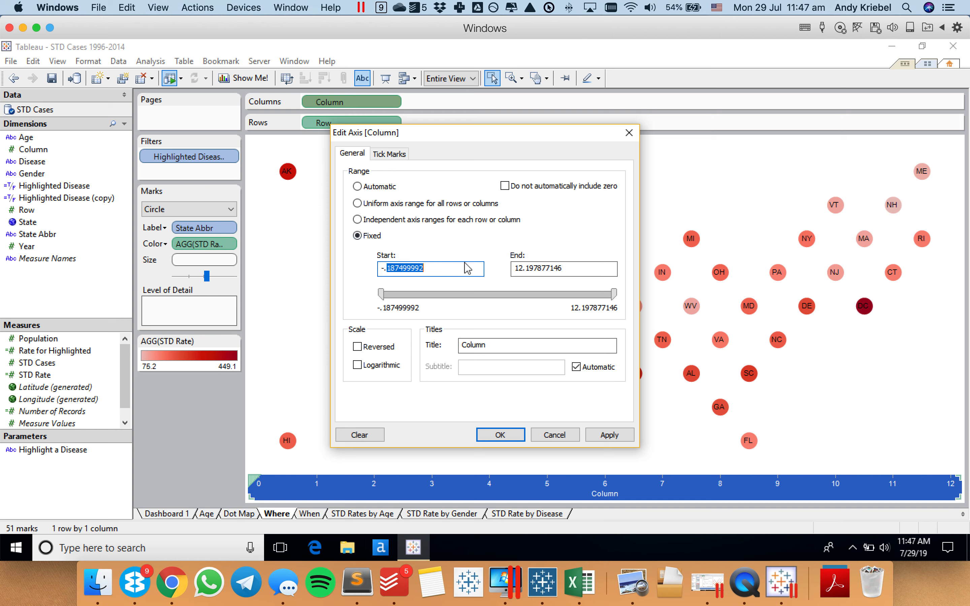
pyautogui.write('5')
pyautogui.click(525, 268)
pyautogui.moveTo(525, 269); pyautogui.dragTo(590, 269)
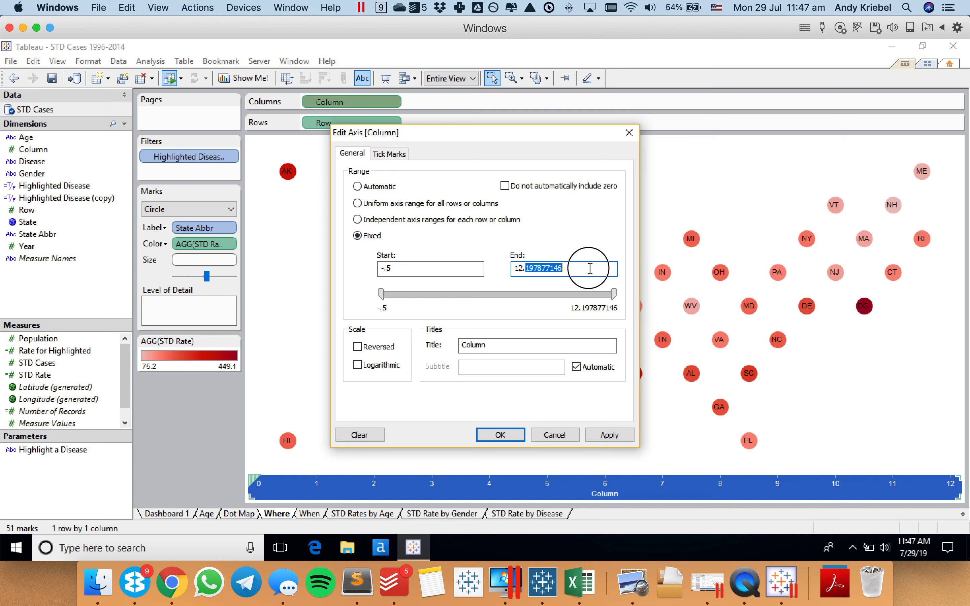
pyautogui.write('5')
pyautogui.click(498, 436)
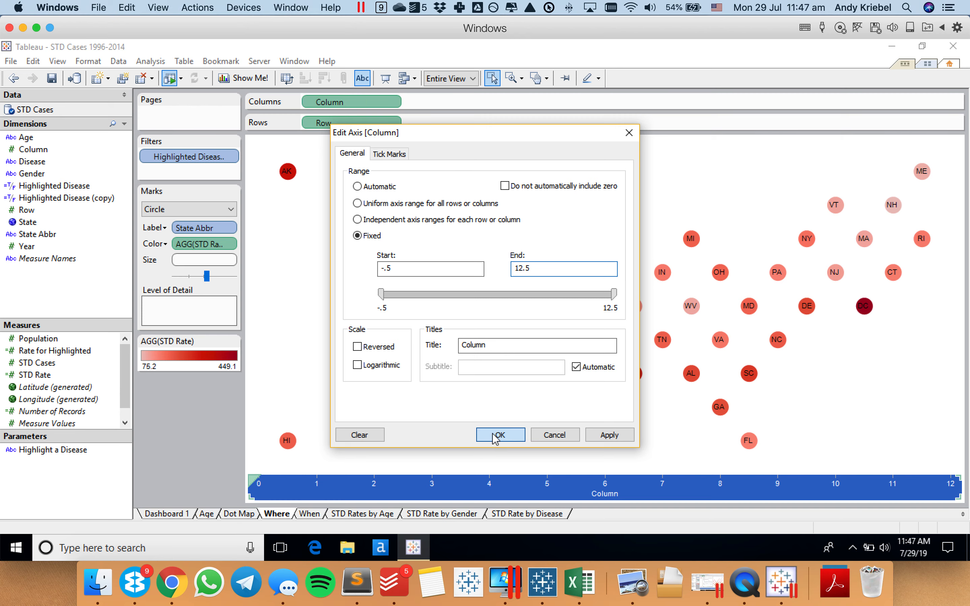
# Hide the Column axis header on the Where sheet, return to Dashboard 1 and save the workbook.
pyautogui.rightClick(461, 480)
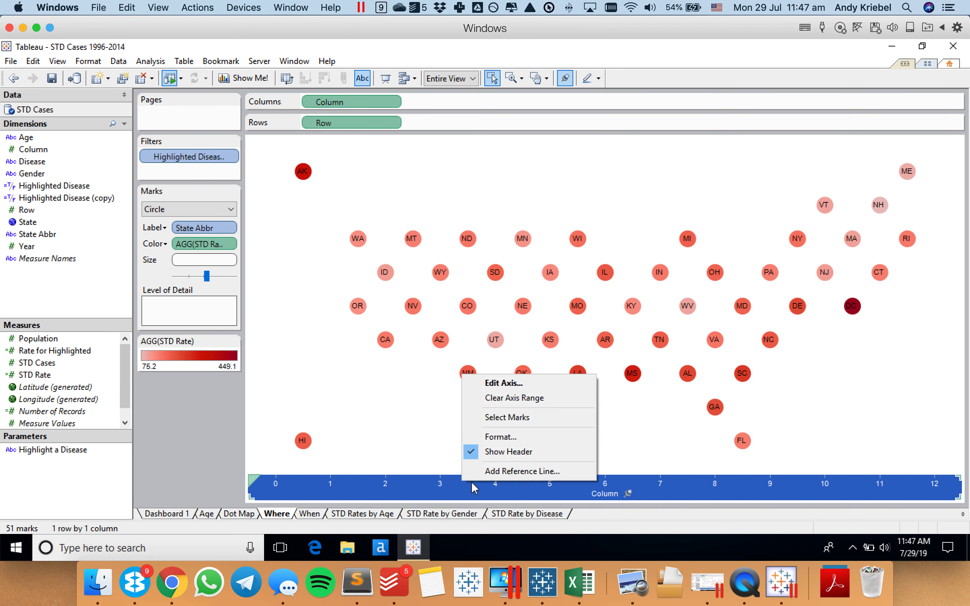
pyautogui.click(489, 452)
pyautogui.click(184, 515)
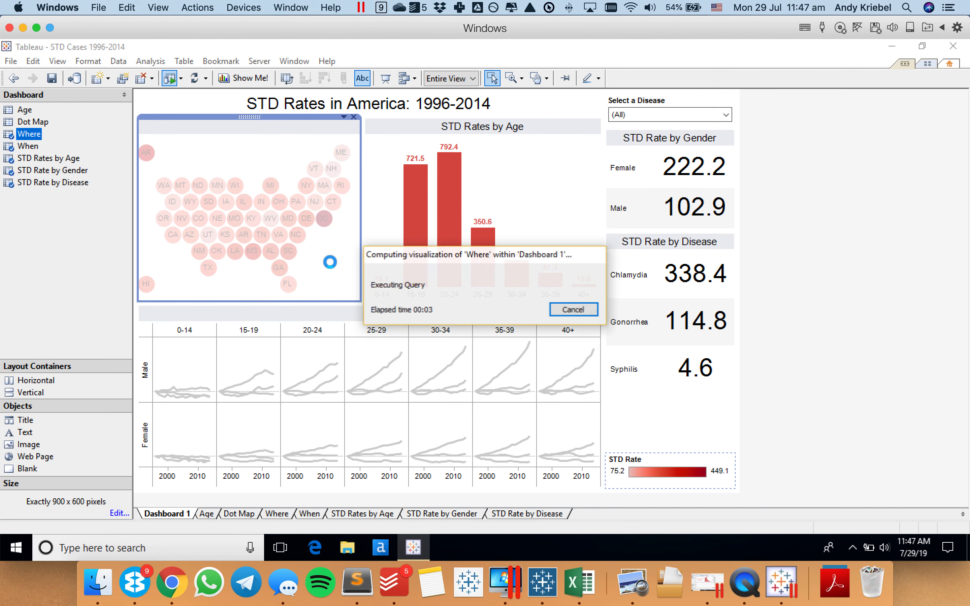
pyautogui.click(53, 78)
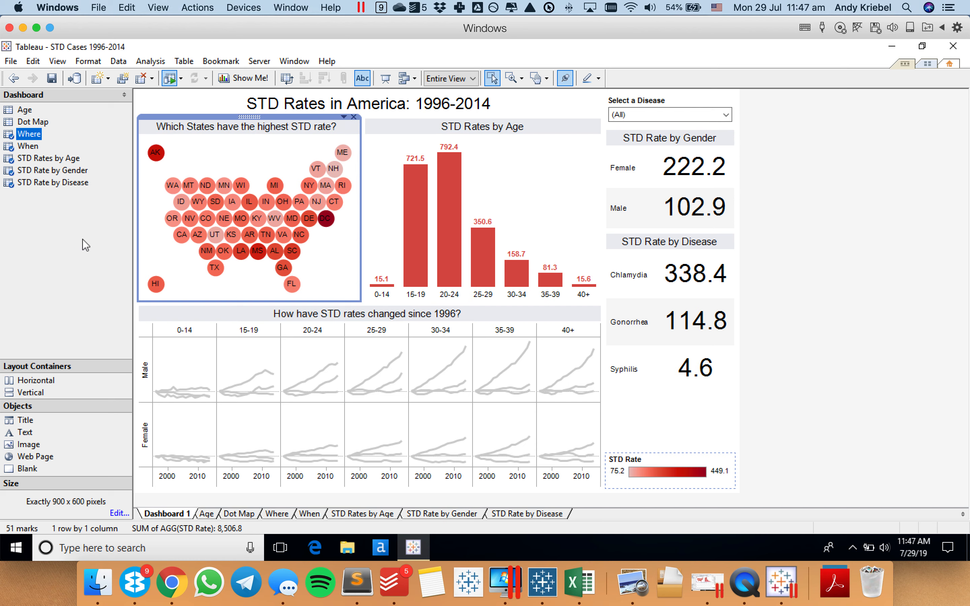
# Remove the STD Rate by Disease sheet and the STD Rate color legend from Dashboard 1.
pyautogui.click(656, 248)
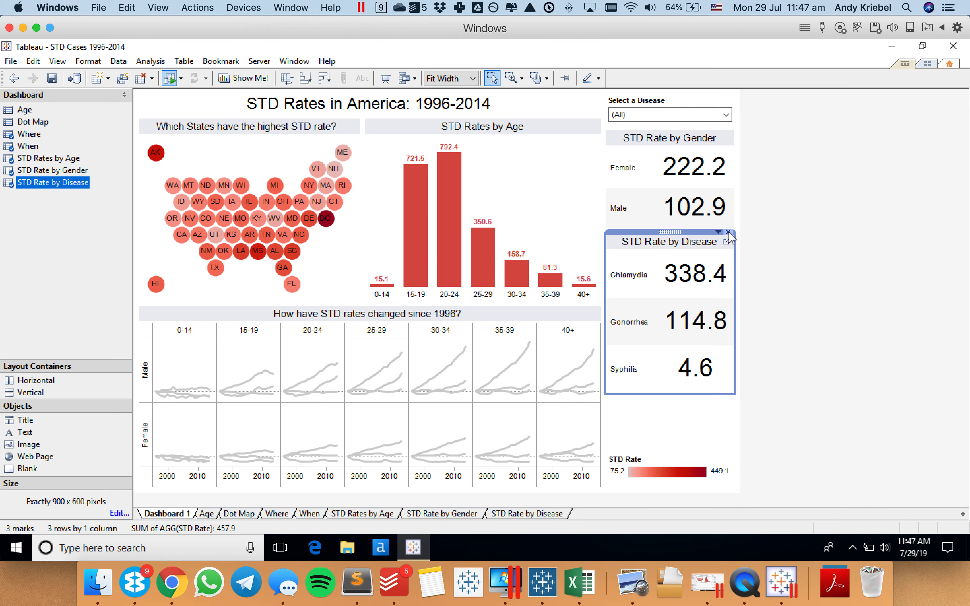
pyautogui.click(718, 232)
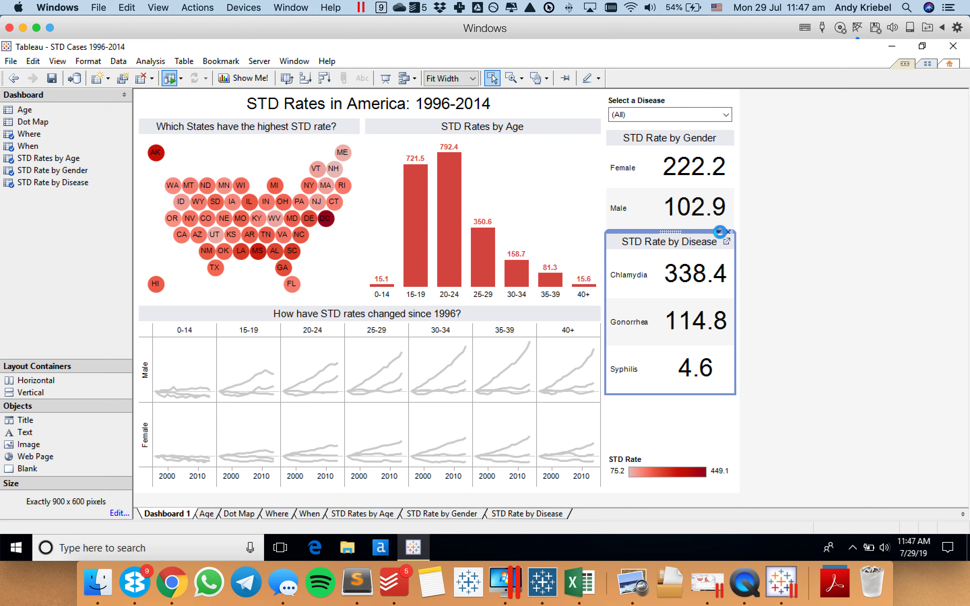
pyautogui.click(697, 461)
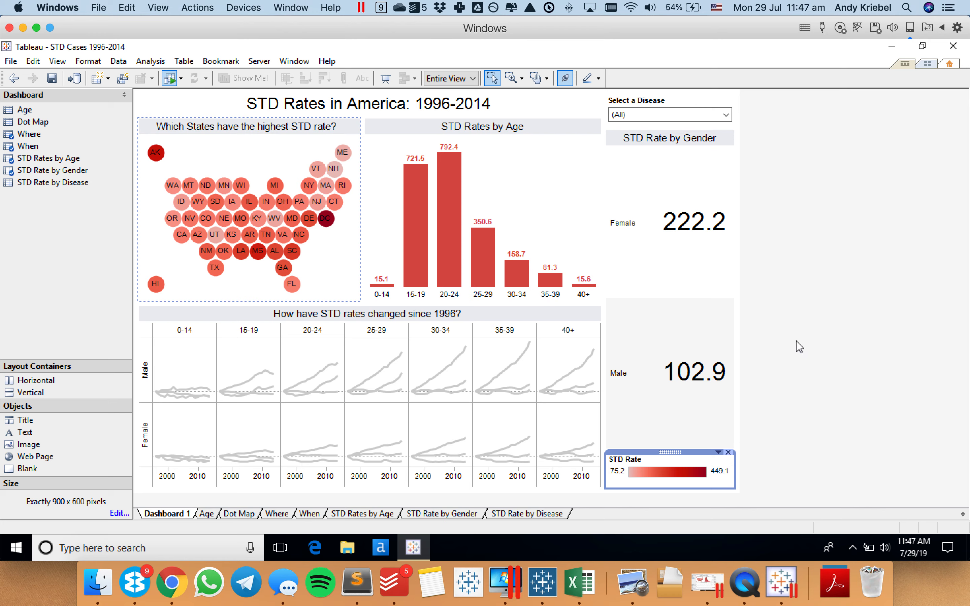
pyautogui.press('Delete')
# Swap the rows and columns of STD Rate by Gender and insert a vertical container between the Where map and STD Rates by Age.
pyautogui.click(657, 135)
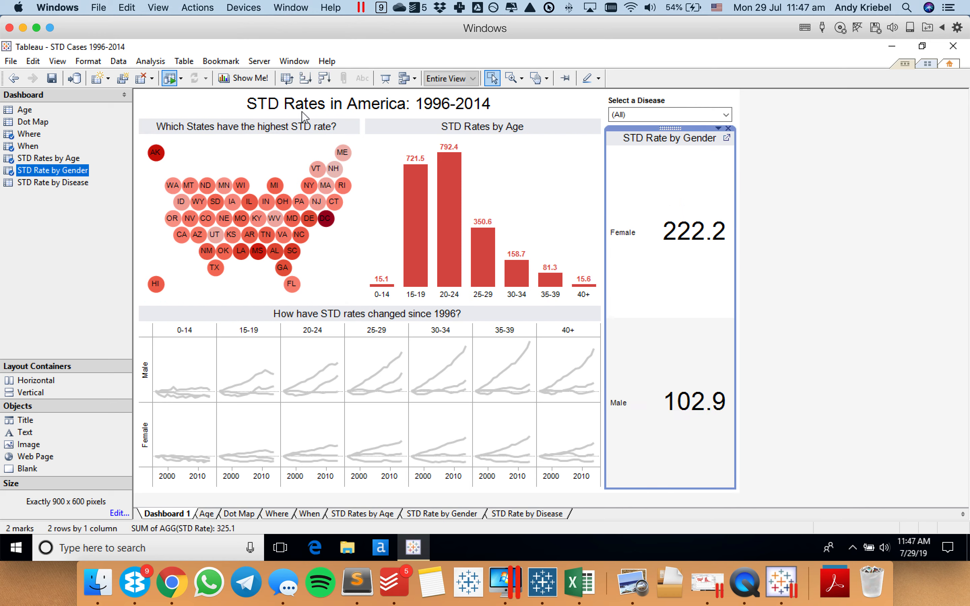
pyautogui.click(286, 78)
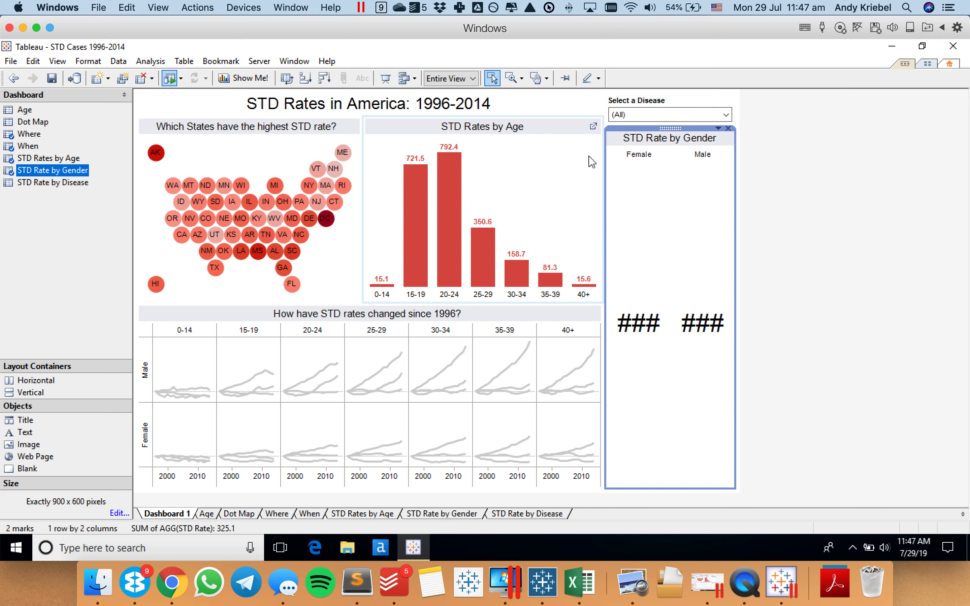
pyautogui.moveTo(38, 395); pyautogui.dragTo(466, 232)
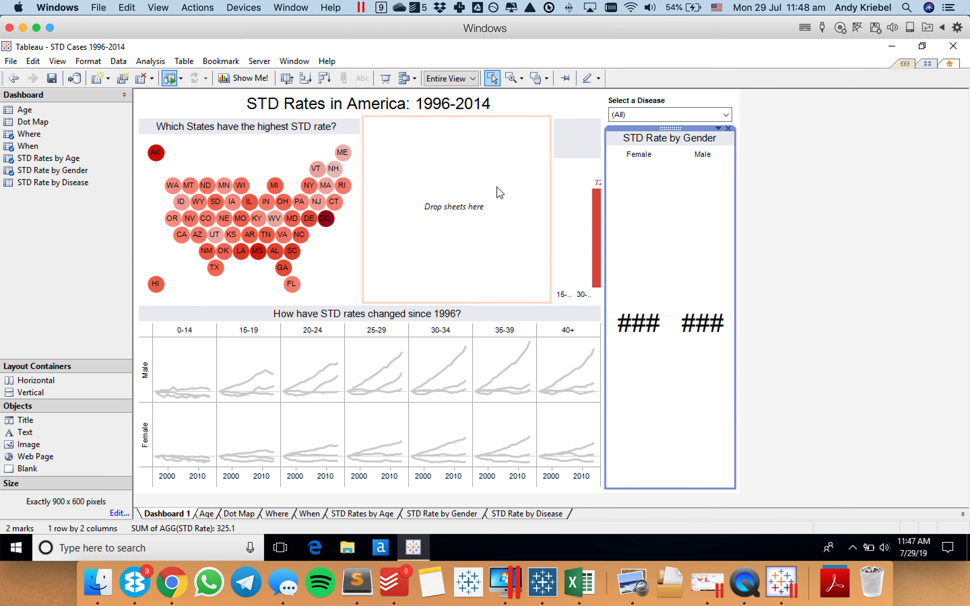
# Move STD Rate by Gender and STD Rates by Age into the vertical container, with the gender sheet above the age chart.
pyautogui.click(575, 132)
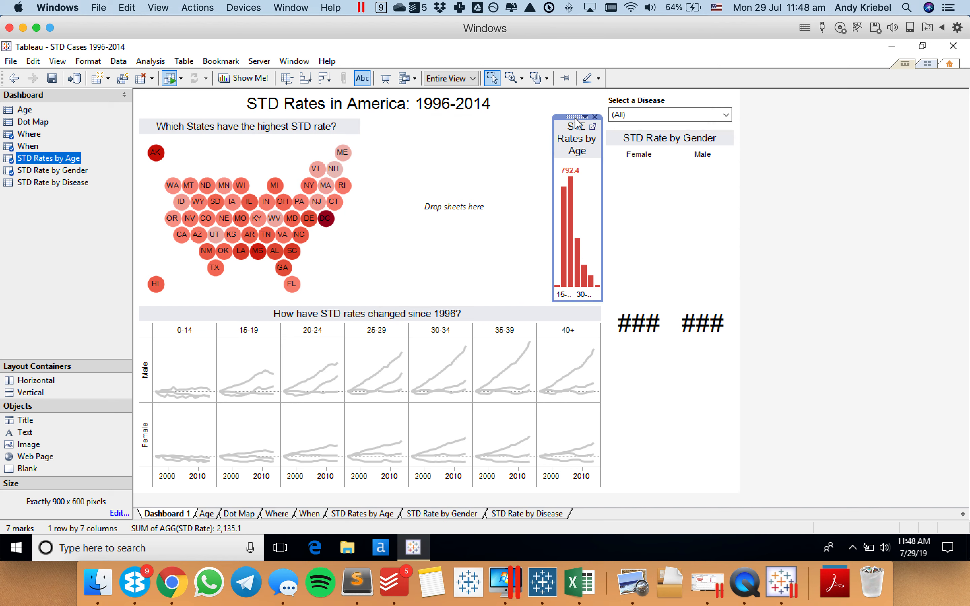
pyautogui.moveTo(576, 115); pyautogui.dragTo(483, 182)
pyautogui.click(684, 135)
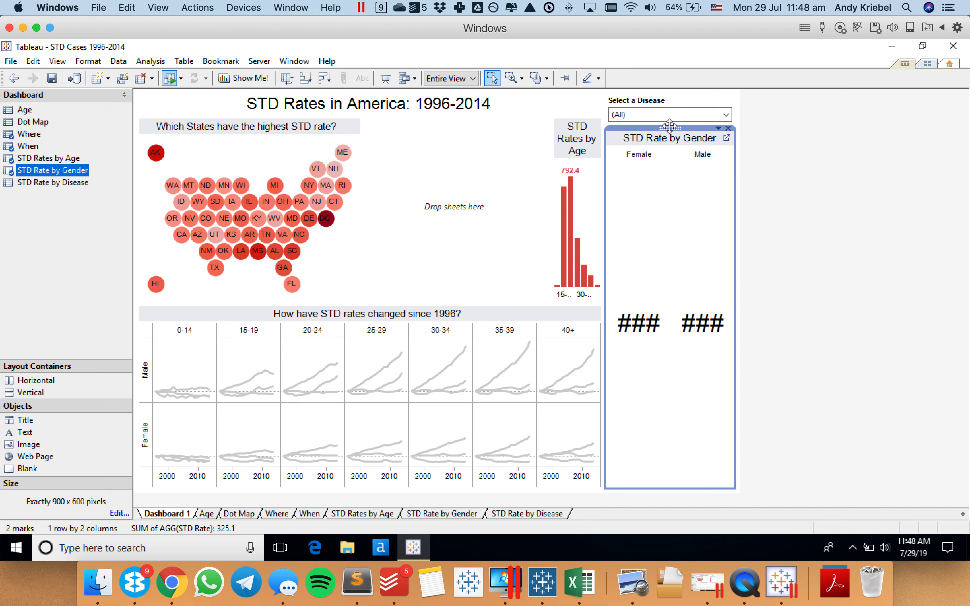
pyautogui.moveTo(669, 128); pyautogui.dragTo(504, 173)
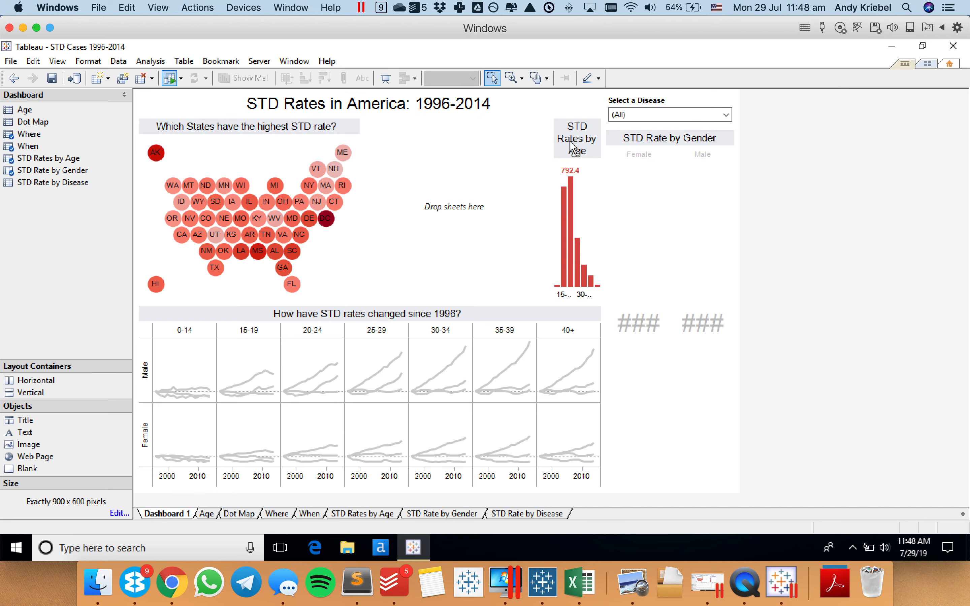
pyautogui.click(543, 128)
pyautogui.moveTo(511, 116); pyautogui.dragTo(415, 252)
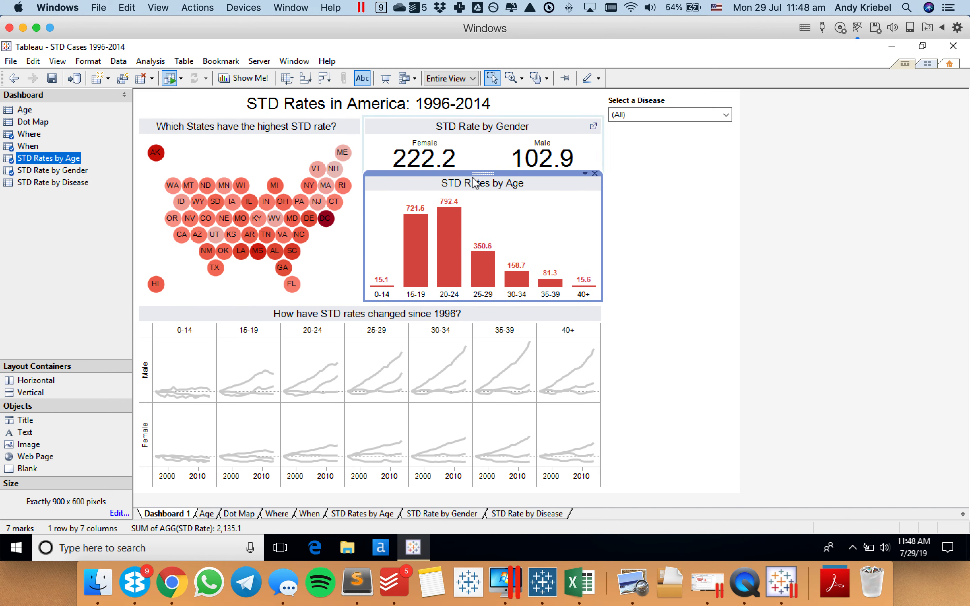
# Set the font size of the values on the STD Rate by Gender sheet to 20 pt and return to Dashboard 1.
pyautogui.click(470, 137)
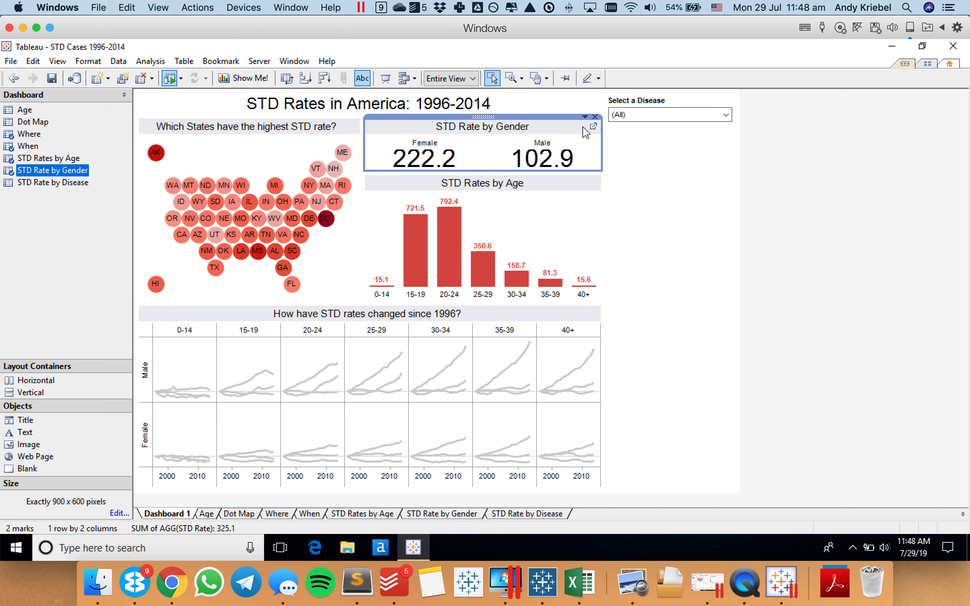
pyautogui.click(593, 126)
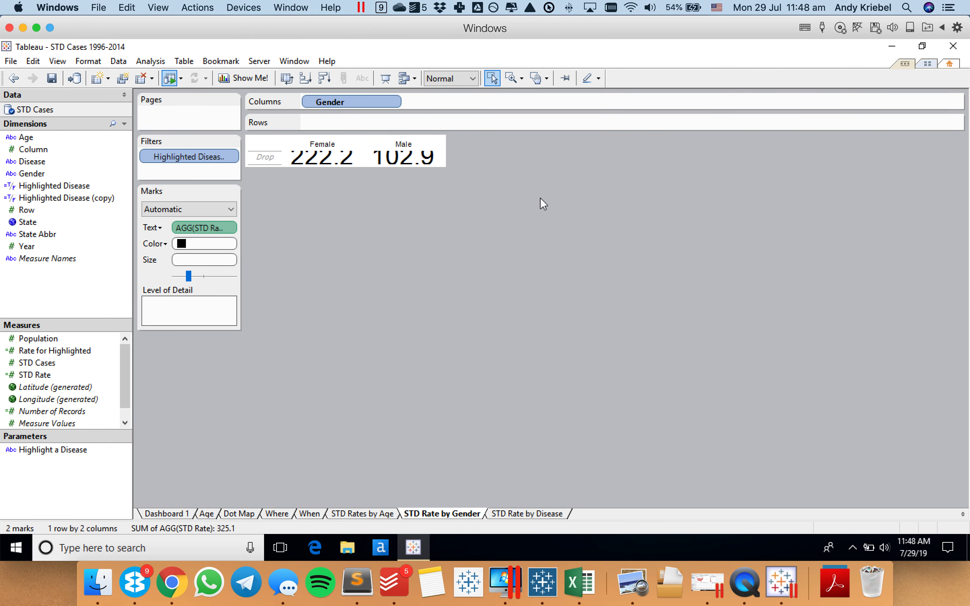
pyautogui.click(153, 228)
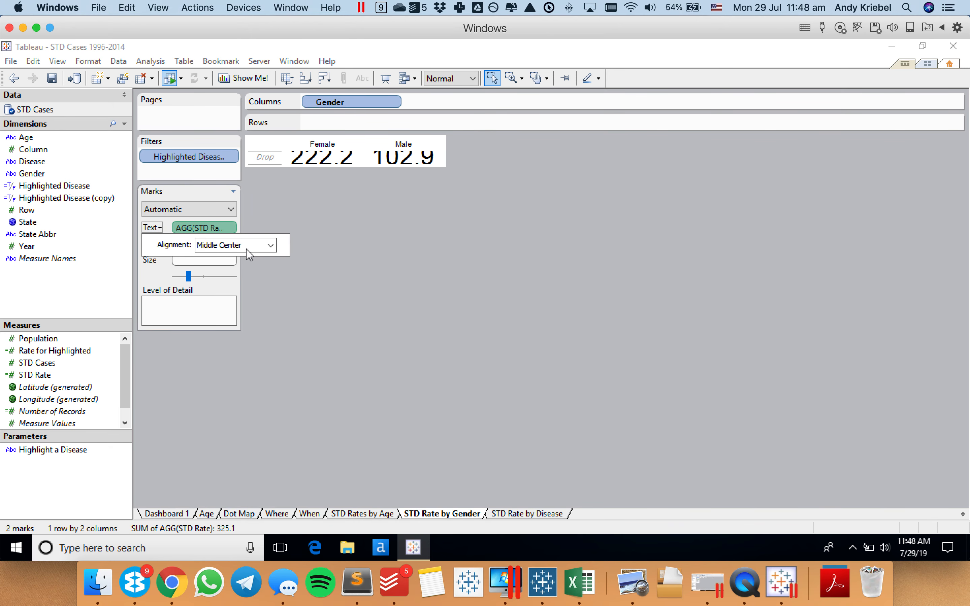
pyautogui.click(302, 217)
pyautogui.click(343, 162)
pyautogui.rightClick(343, 161)
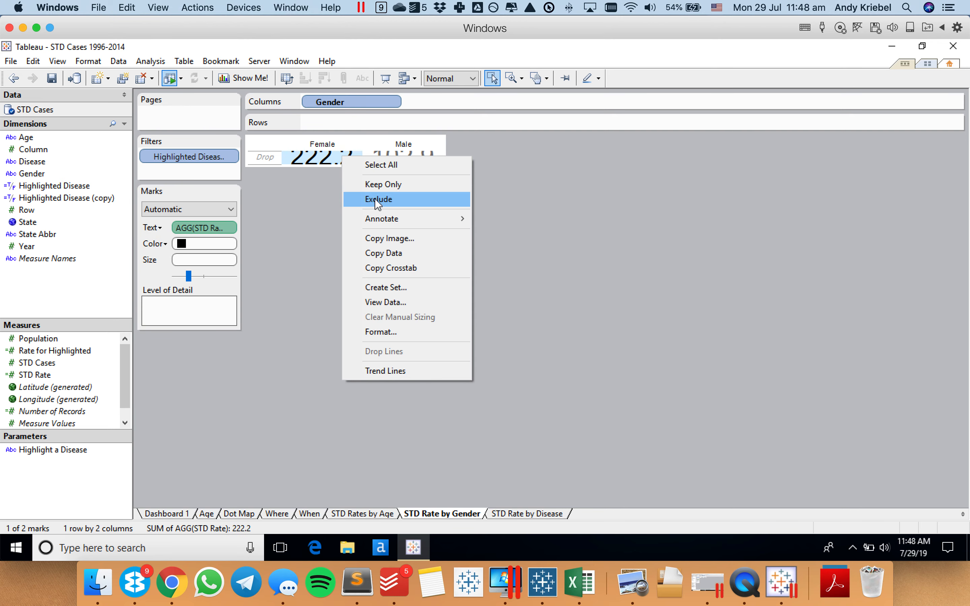
pyautogui.click(379, 332)
pyautogui.click(105, 160)
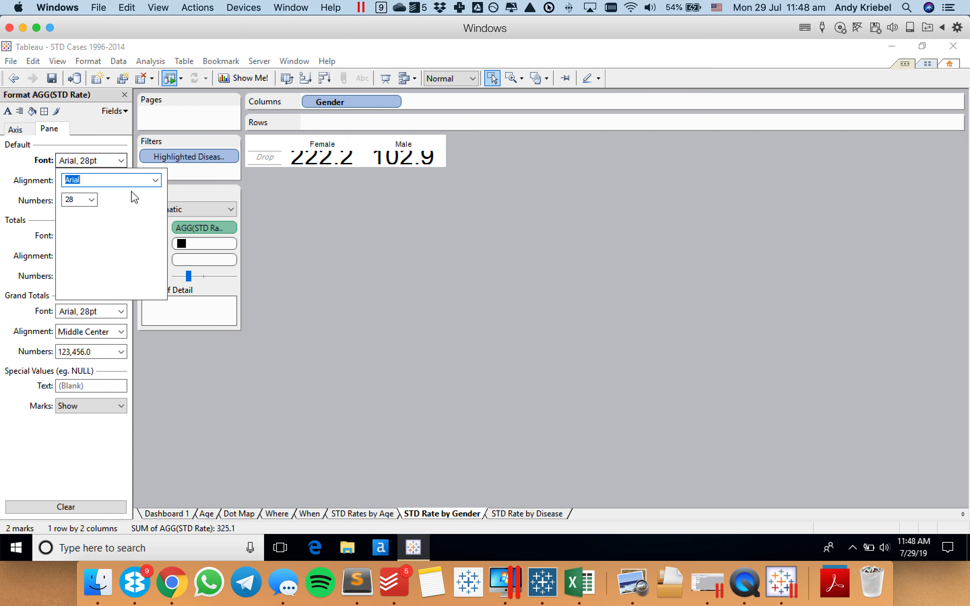
pyautogui.click(91, 200)
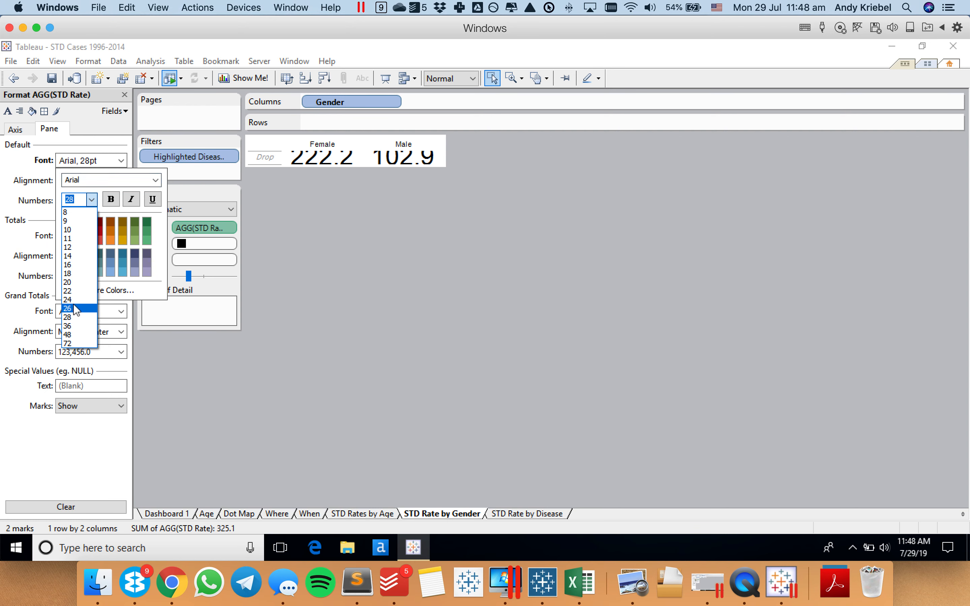
pyautogui.click(69, 282)
pyautogui.click(374, 308)
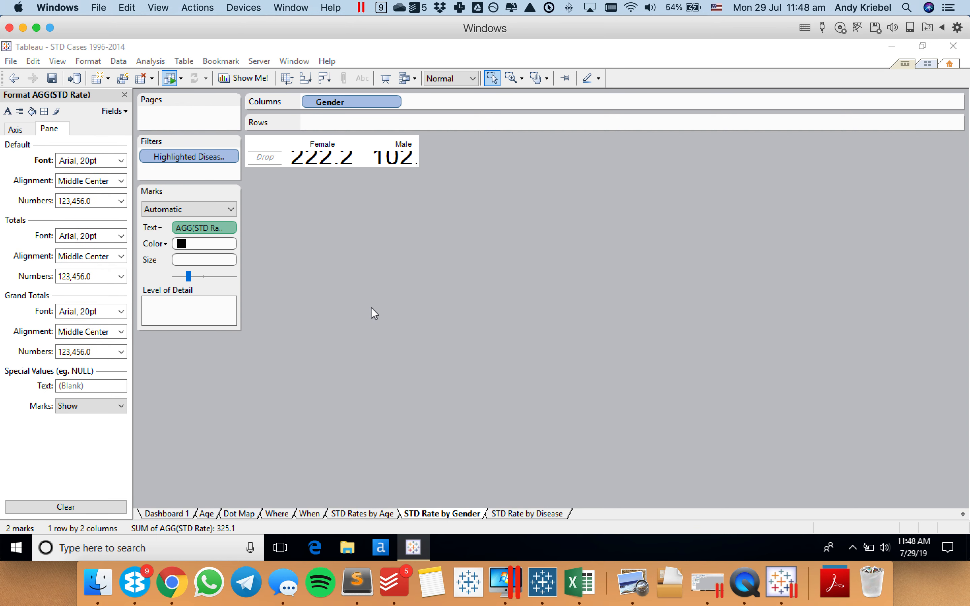
pyautogui.click(527, 515)
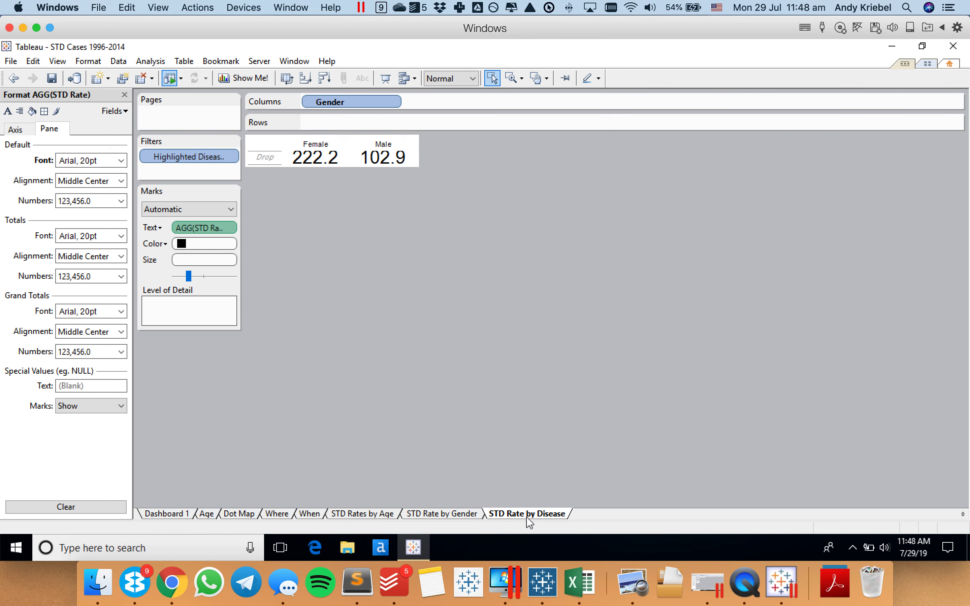
pyautogui.click(187, 516)
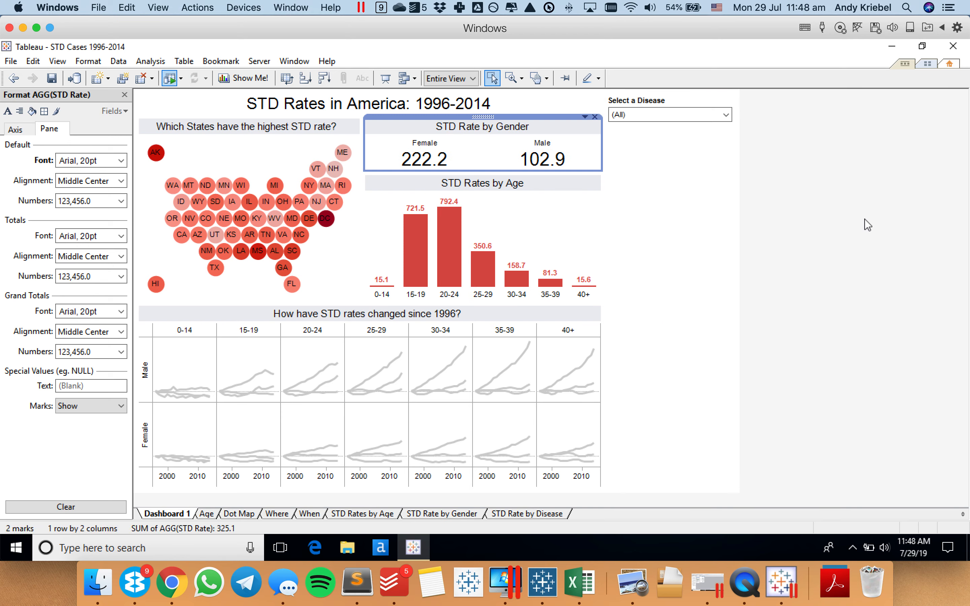
pyautogui.click(865, 220)
# Draft the STD Rate by Gender sheet's title as "How do the genders compare?".
pyautogui.doubleClick(496, 129)
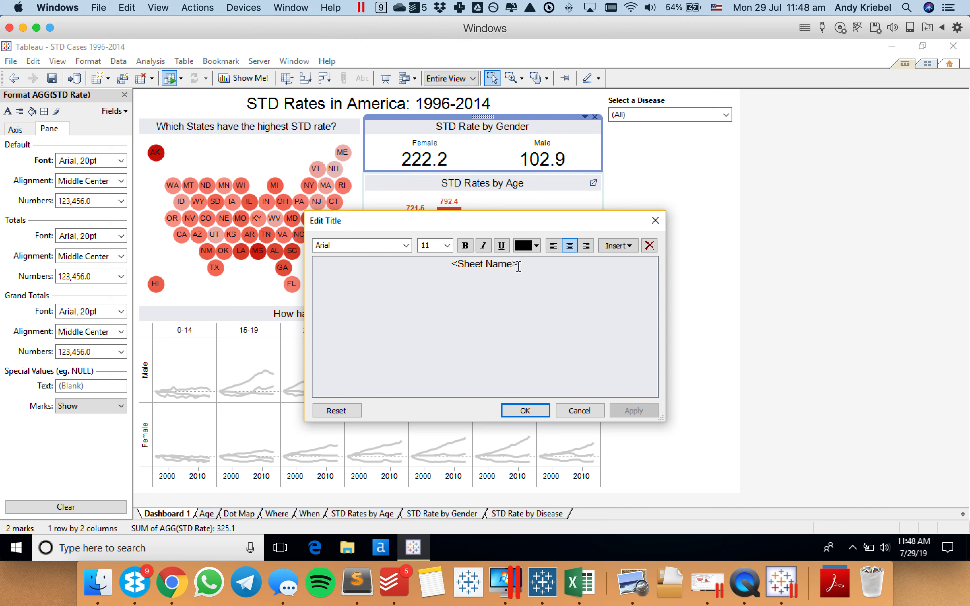
pyautogui.hotkey('ctrl', 'a')
pyautogui.press('BackSpace')
pyautogui.write('S')
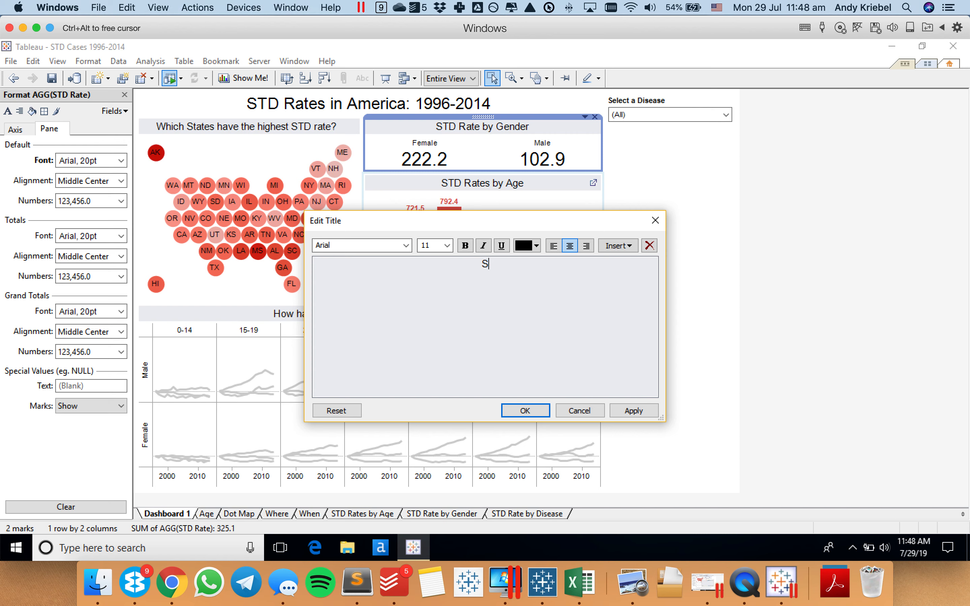
pyautogui.write('td Raet -er')
pyautogui.press('BackSpace')
pyautogui.press('BackSpace')
pyautogui.press('BackSpace')
pyautogui.press('BackSpace')
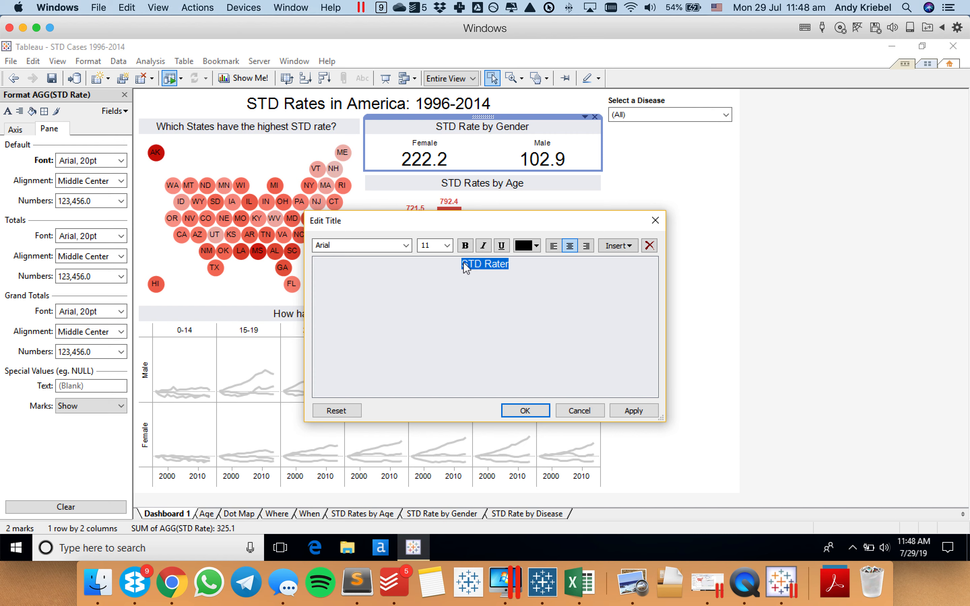
pyautogui.write('How do the ')
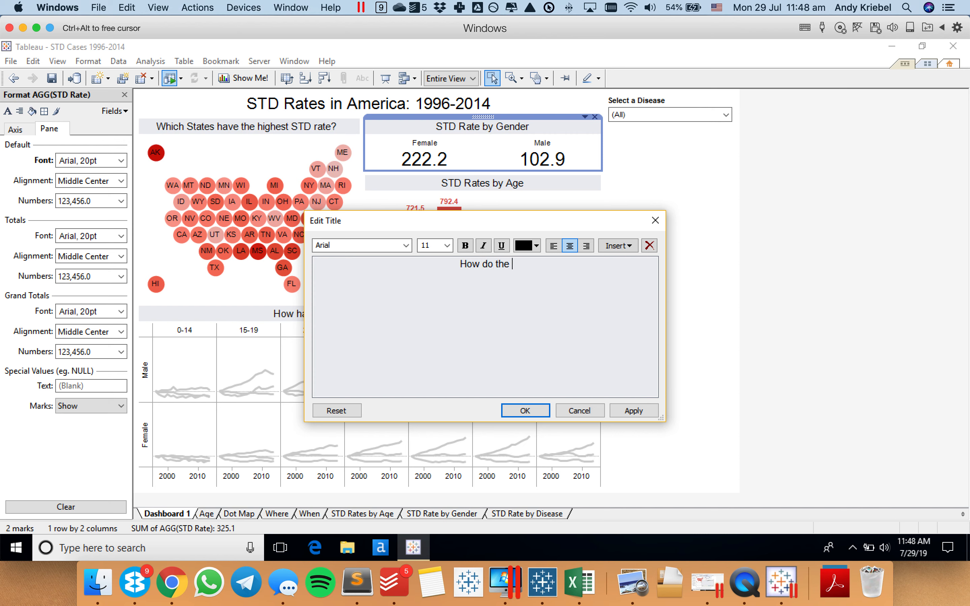
pyautogui.write('genders compare?')
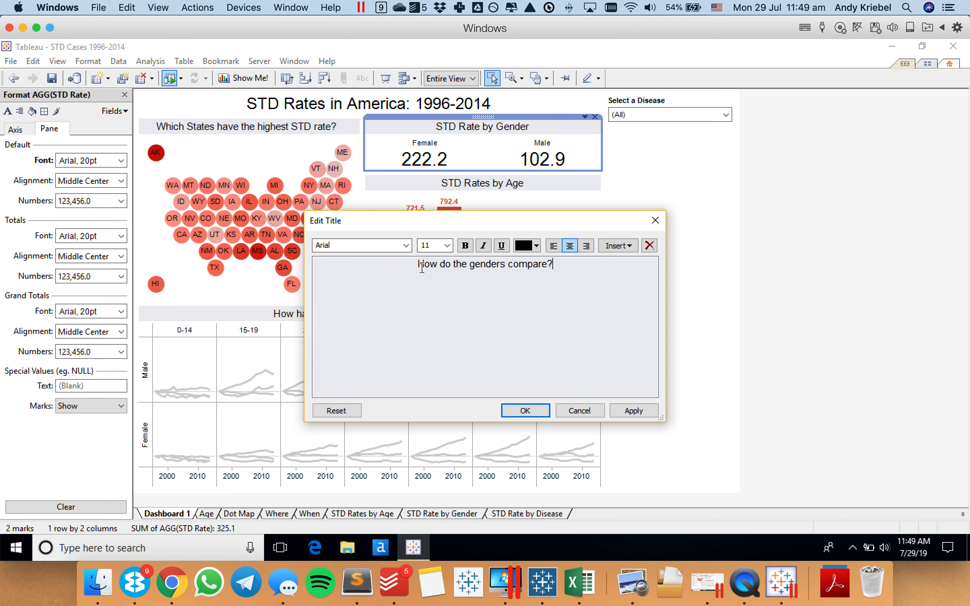
# Replace the gender sheet's title text with "Which gender has a highest STD rate?" and apply it.
pyautogui.tripleClick(419, 264)
pyautogui.write('Whic')
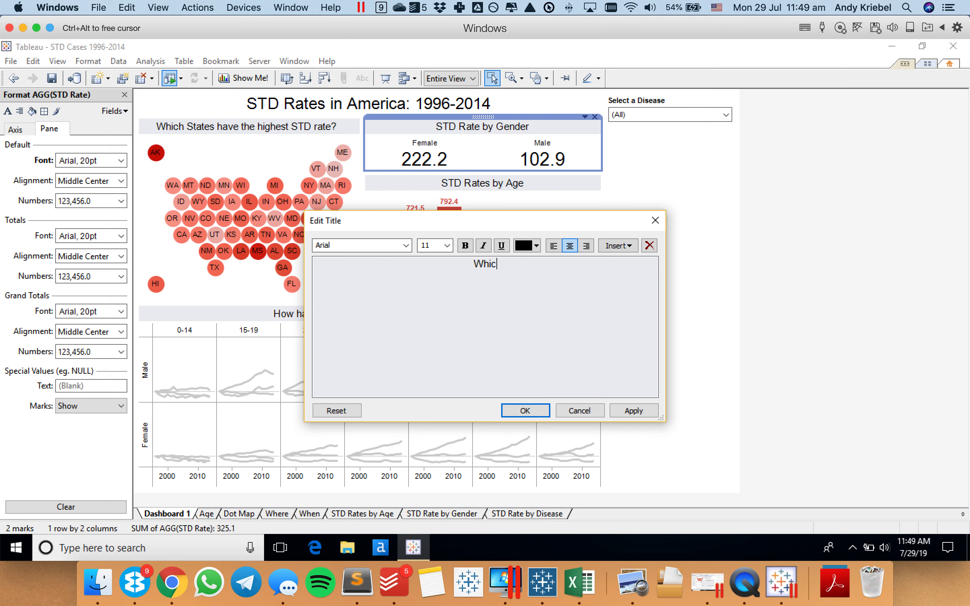
pyautogui.write('h gender has a h')
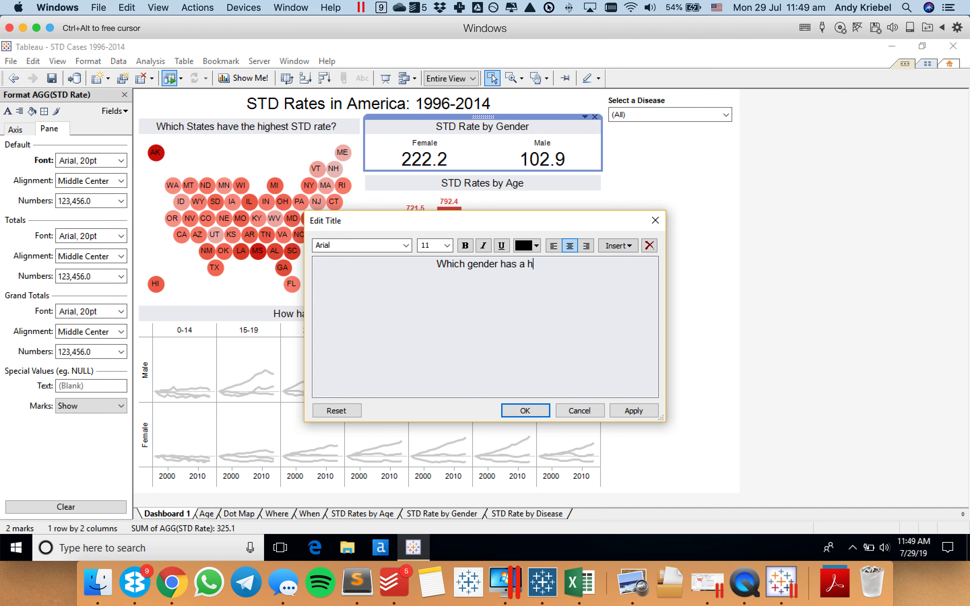
pyautogui.write('ighest STD ')
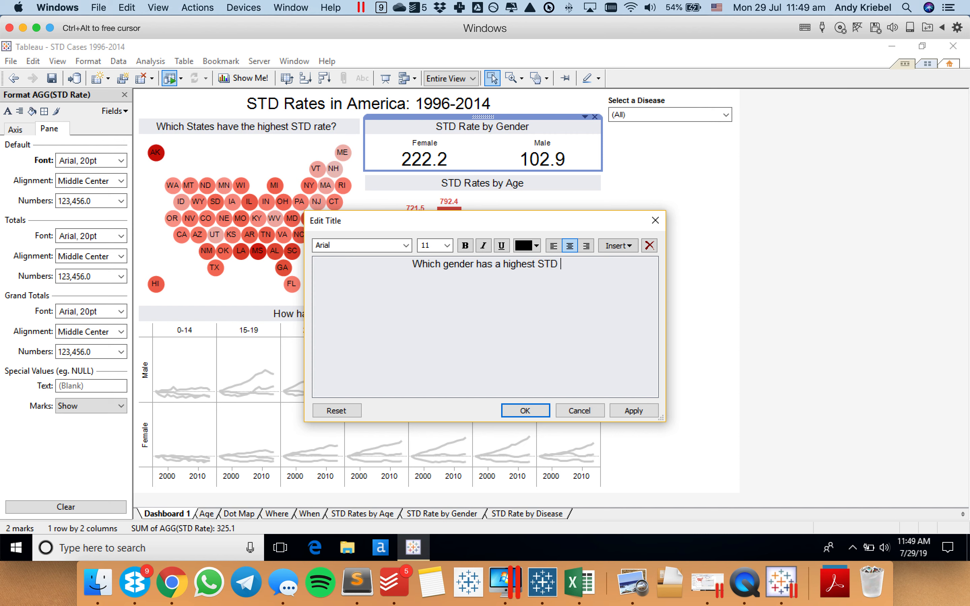
pyautogui.write('rate?')
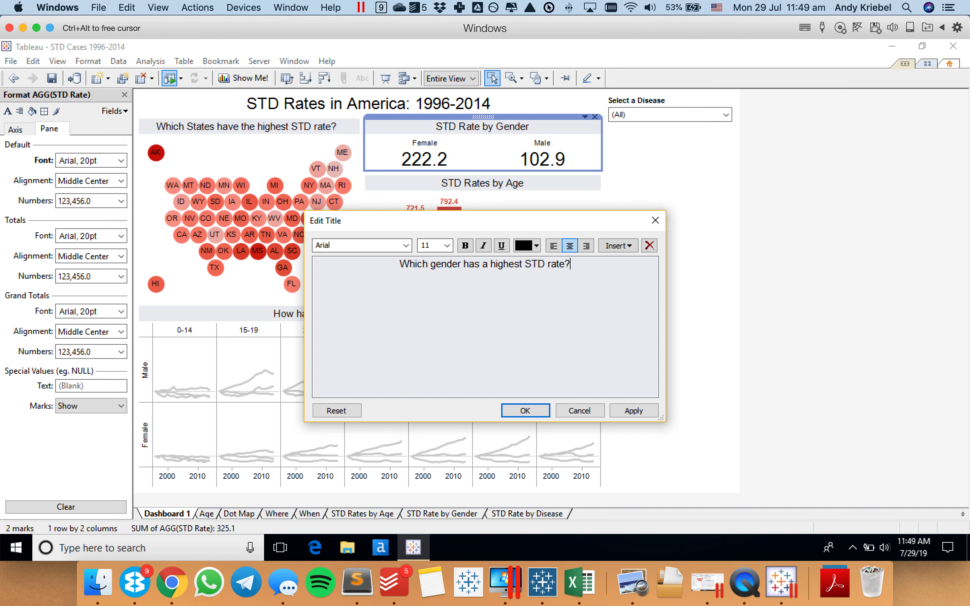
pyautogui.press('Return')
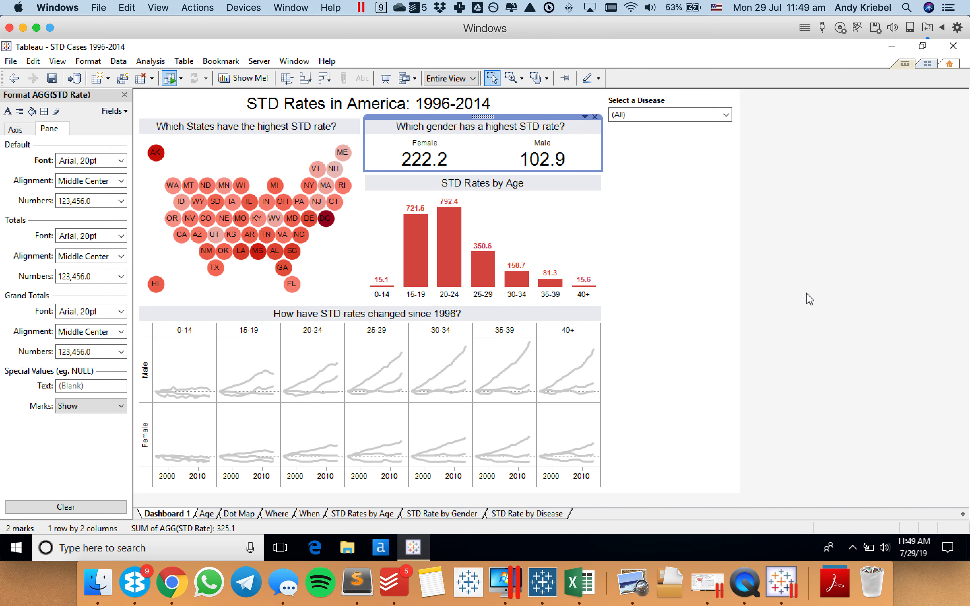
pyautogui.click(755, 297)
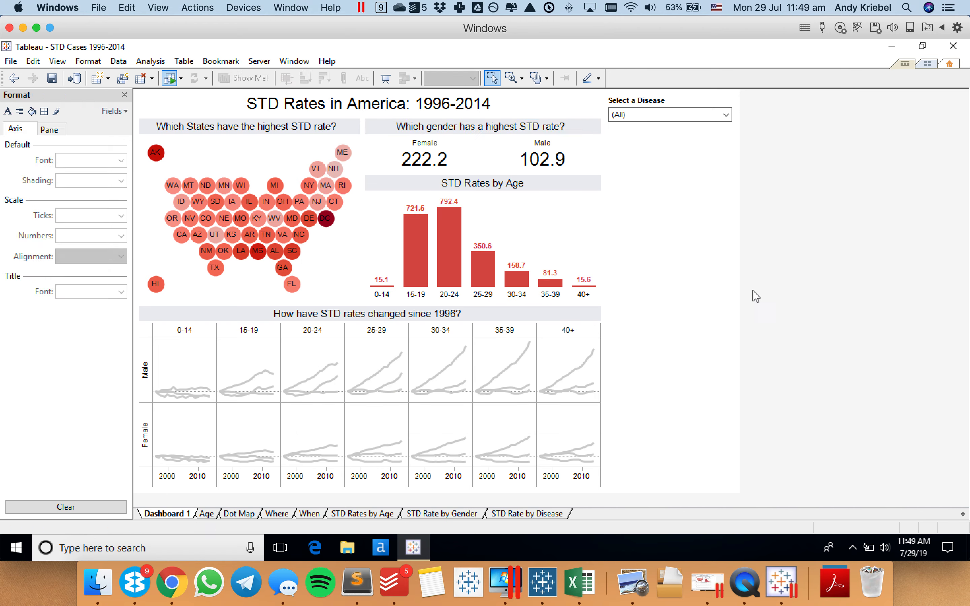
# Enter "At what age are STDs more prevelant" as the title text of the STD Rates by Age sheet.
pyautogui.doubleClick(503, 188)
pyautogui.hotkey('ctrl', 'a')
pyautogui.write('At what age are STDs more prevelant')
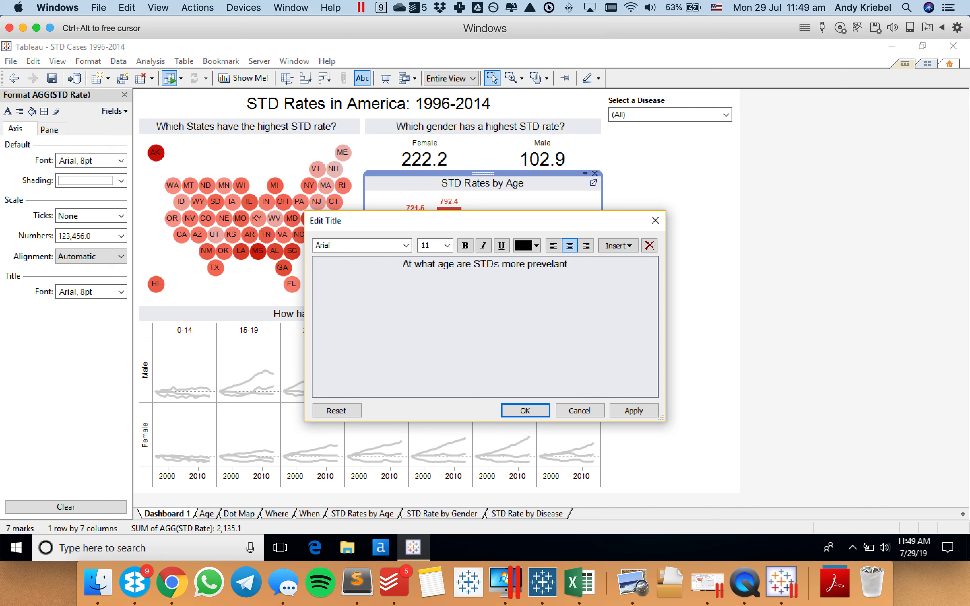
pyautogui.doubleClick(551, 263)
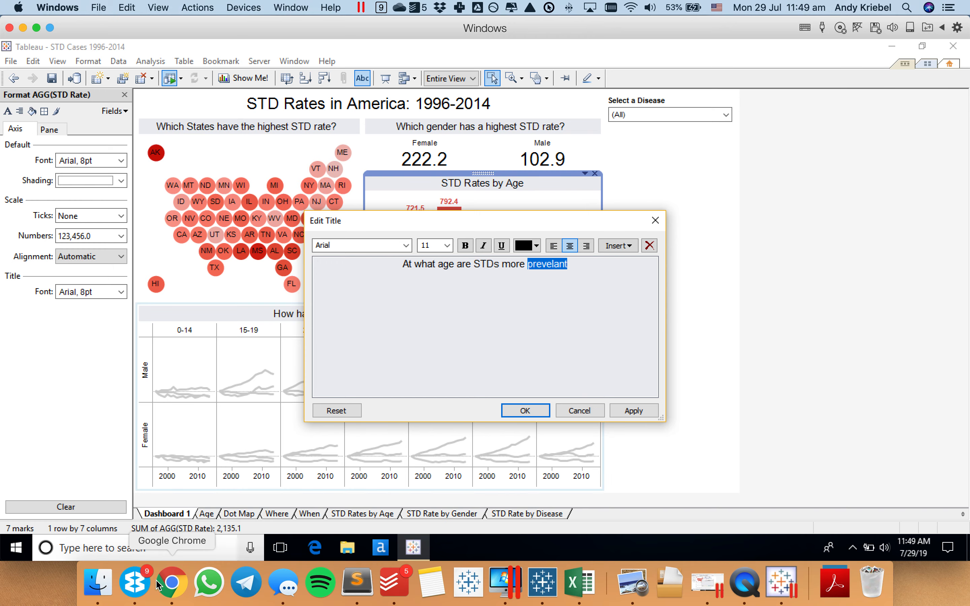
# Switch to Chrome and search the web for "prevelant" in a new tab to check its spelling.
pyautogui.click(158, 586)
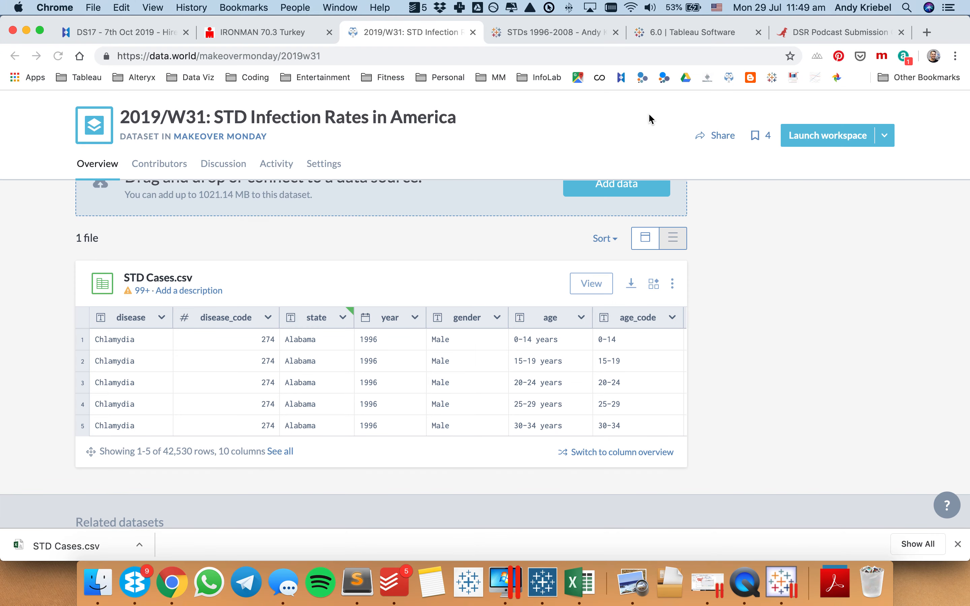
pyautogui.press('super+t')
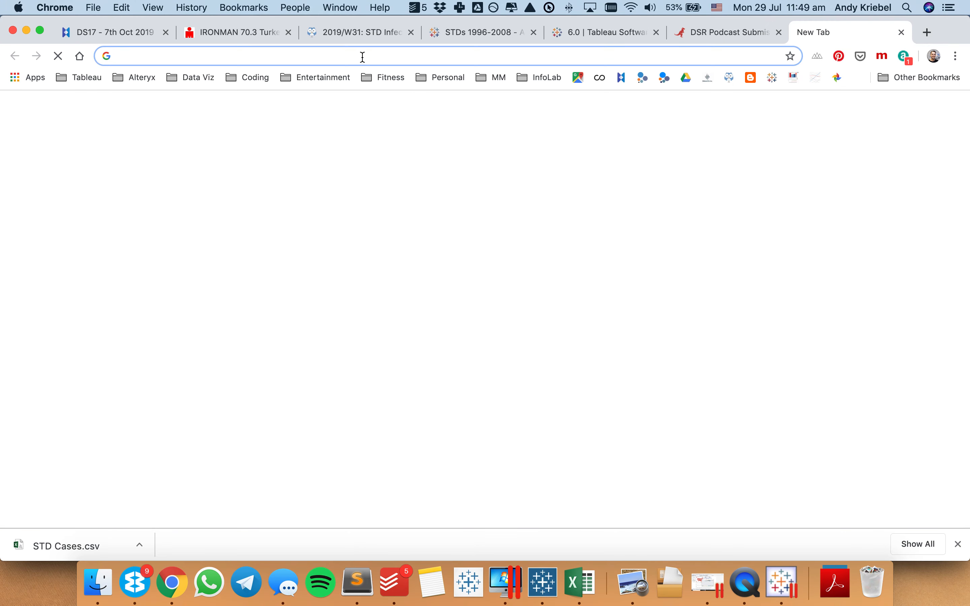
pyautogui.write('prevelant')
pyautogui.press('Return')
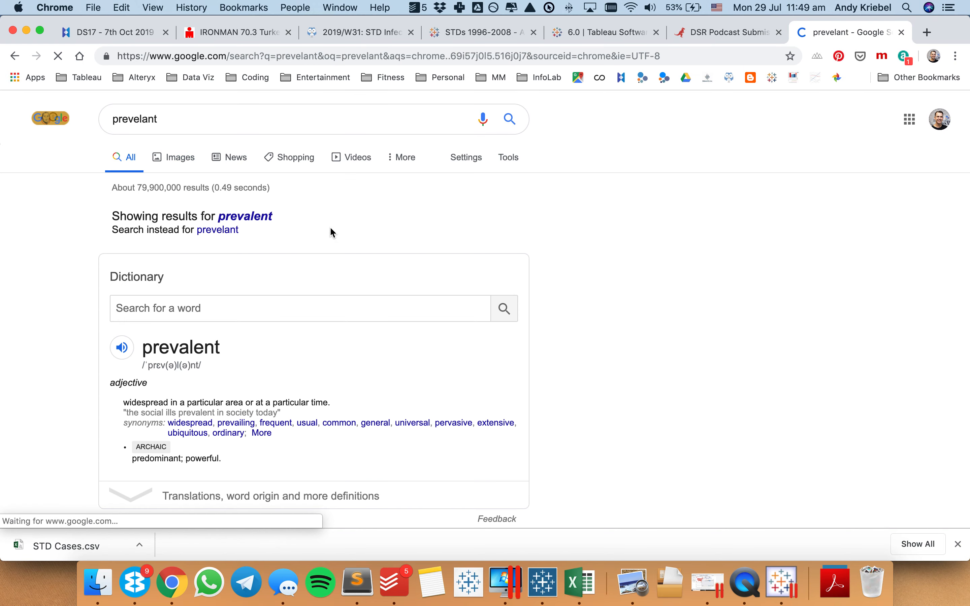
# Switch back to Tableau, correct the age sheet's title to "At what age are STDs more prevalent?" and apply it.
pyautogui.press('super+Tab')
pyautogui.press('super+Tab')
pyautogui.press('super+Tab')
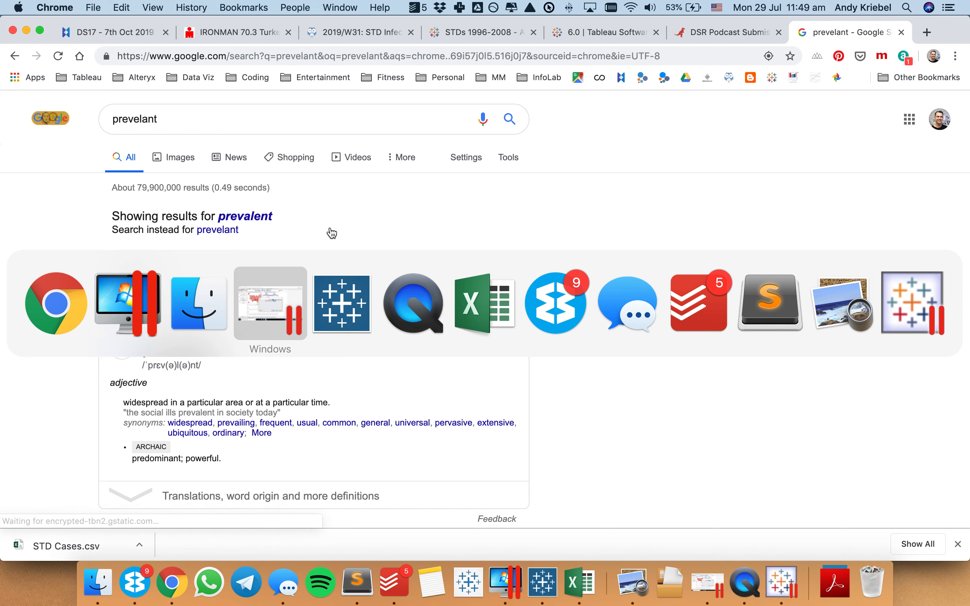
pyautogui.click(919, 299)
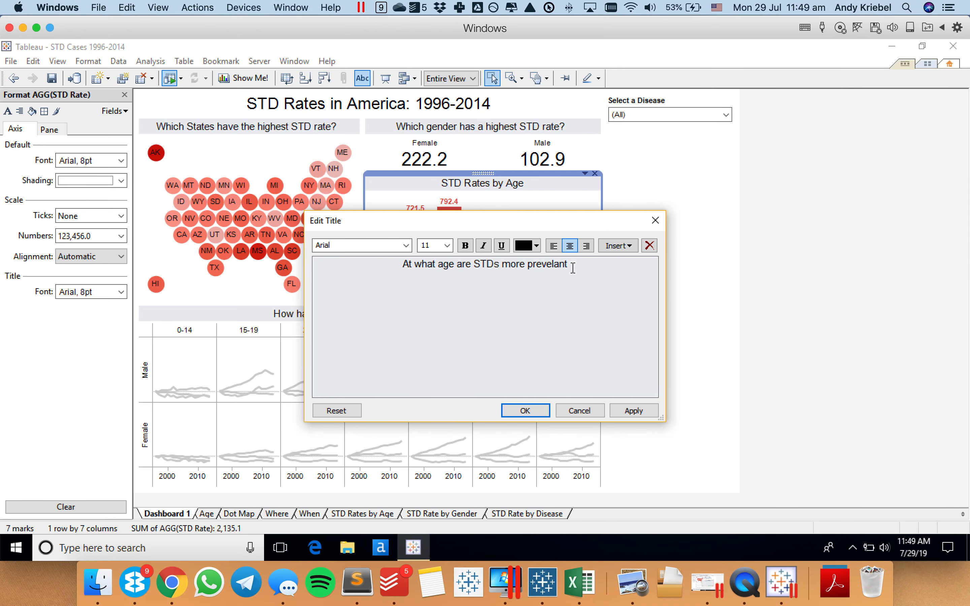
pyautogui.press('BackSpace')
pyautogui.write('?')
pyautogui.click(535, 409)
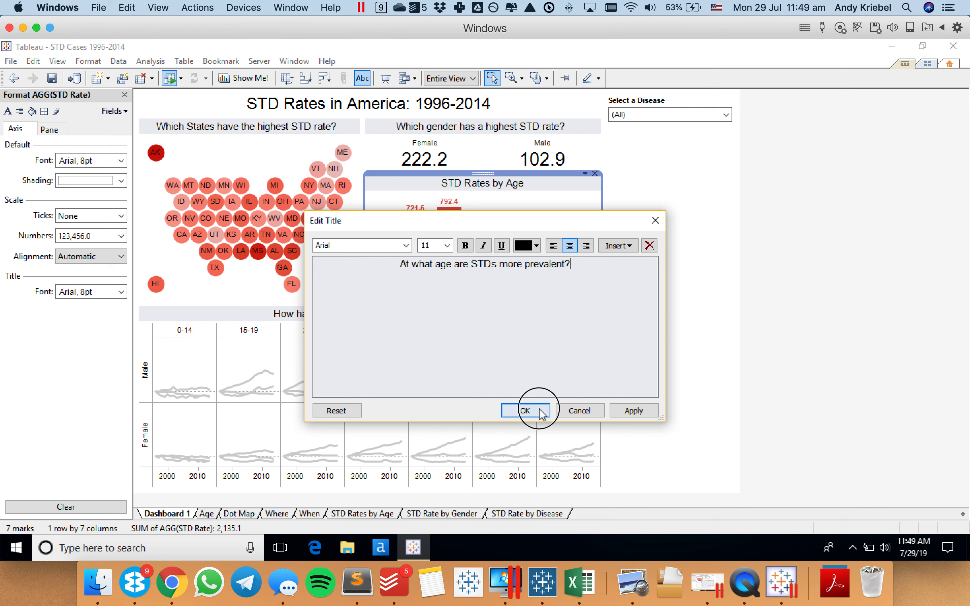
pyautogui.click(901, 288)
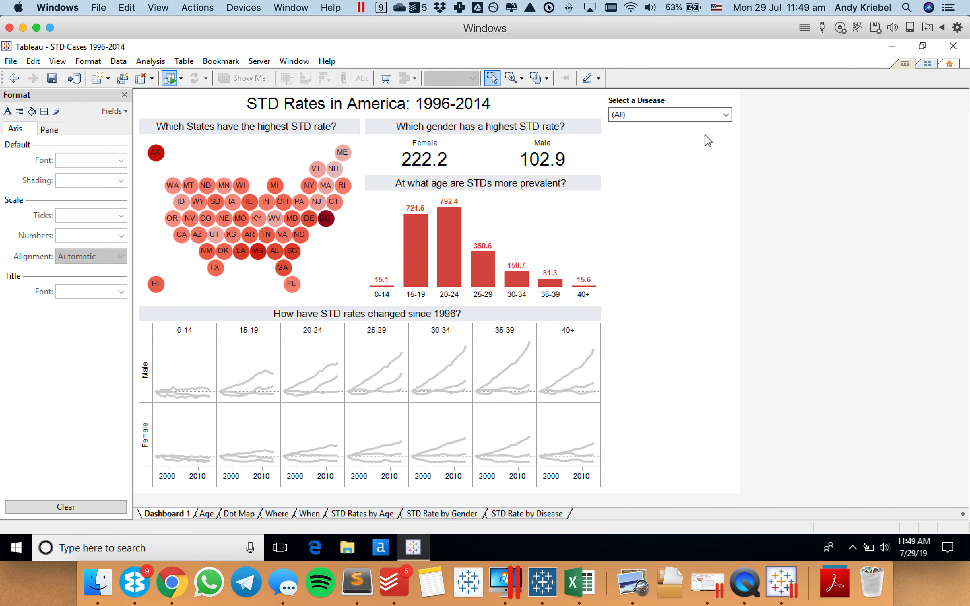
# Close the formatting pane and try inserting a horizontal container beneath the dashboard title.
pyautogui.click(505, 102)
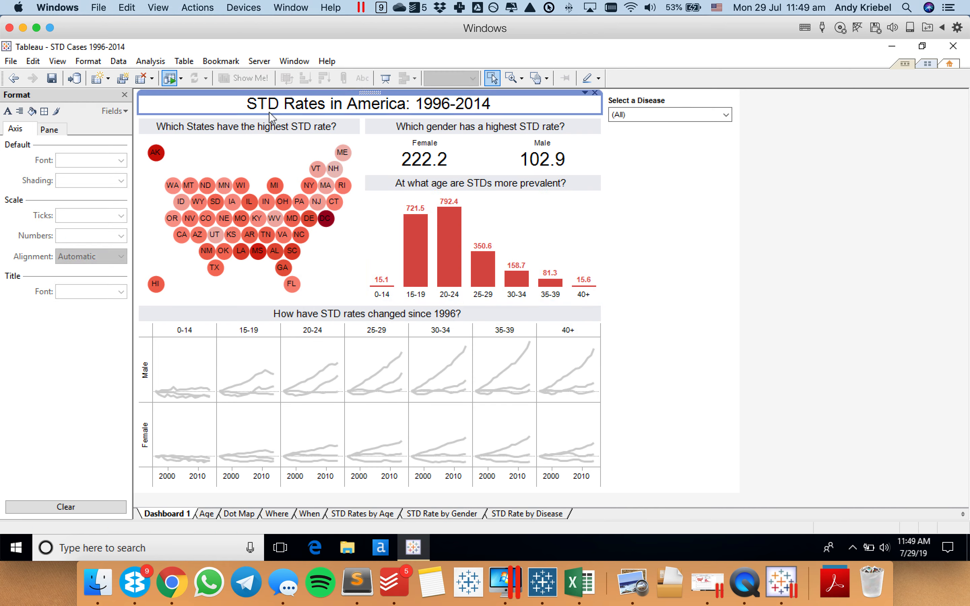
pyautogui.click(127, 95)
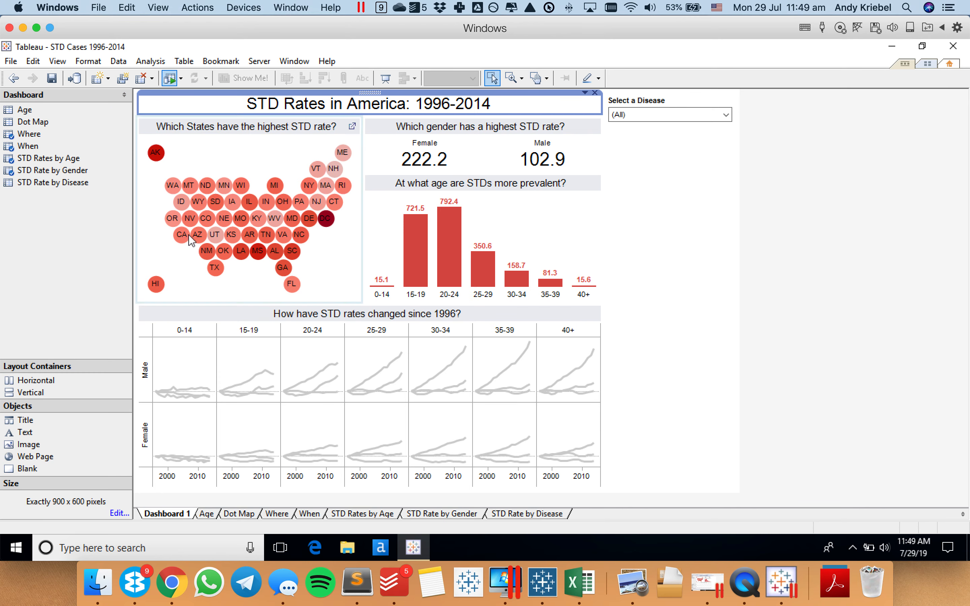
pyautogui.moveTo(37, 383); pyautogui.dragTo(323, 116)
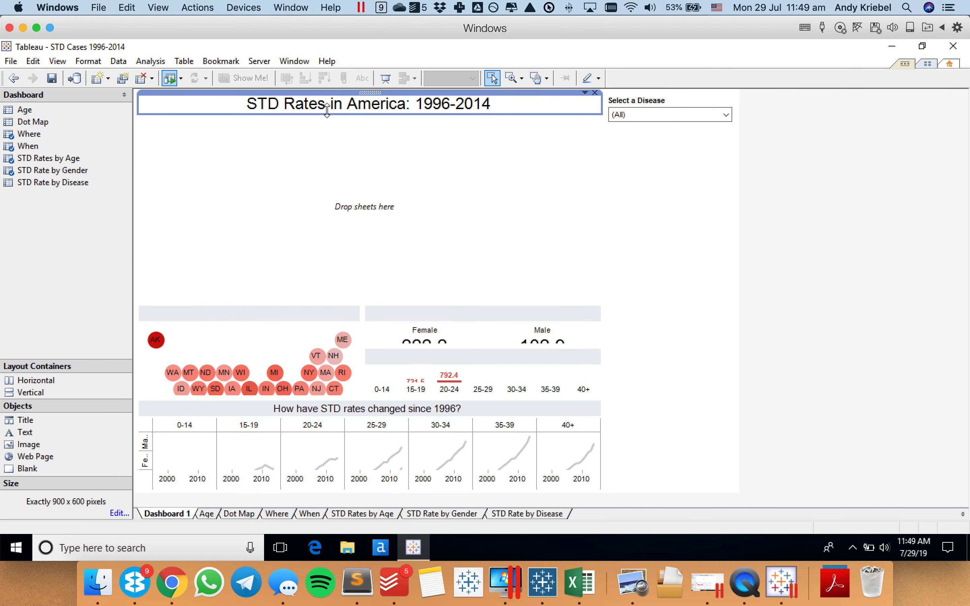
pyautogui.click(367, 181)
pyautogui.hotkey('ctrl', 'z')
# Place the Select a Disease filter to the right of the dashboard title and shrink that row to a narrow header.
pyautogui.click(670, 106)
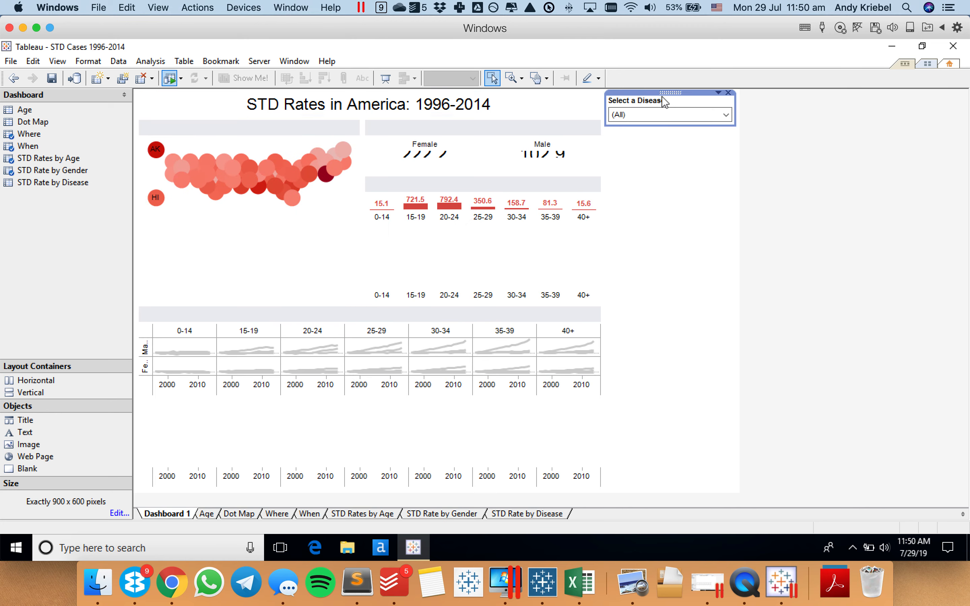
pyautogui.moveTo(577, 112)
pyautogui.mouseDown()
pyautogui.moveTo(561, 99)
pyautogui.moveTo(576, 108)
pyautogui.mouseUp()
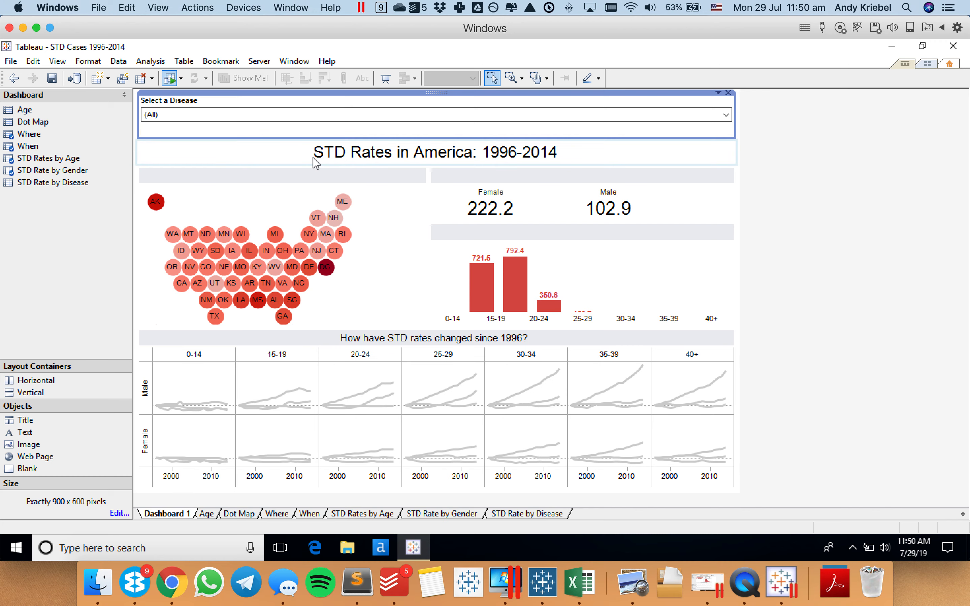
pyautogui.click(720, 163)
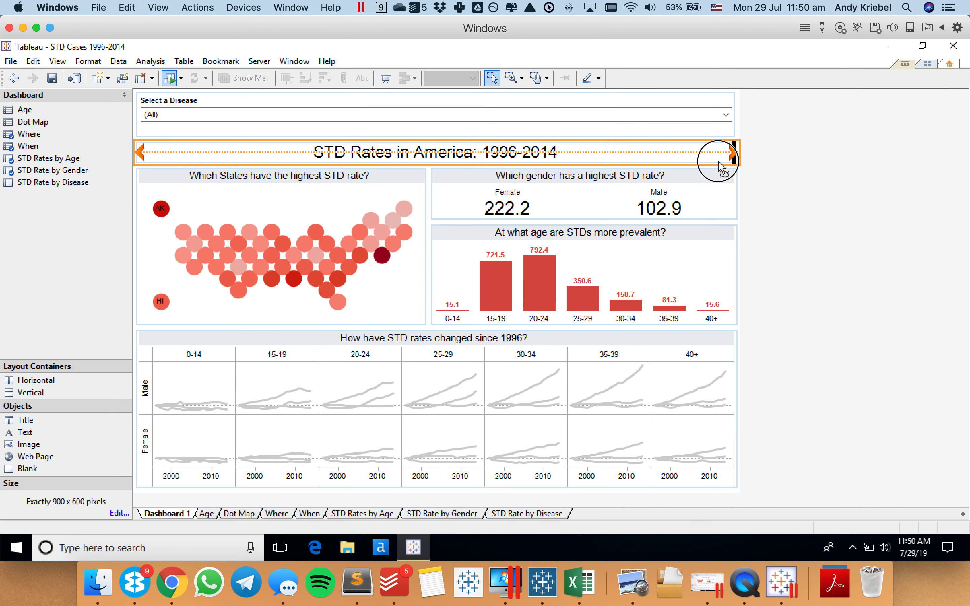
pyautogui.hotkey('ctrl', 'z')
pyautogui.click(385, 120)
pyautogui.moveTo(385, 121); pyautogui.dragTo(617, 114)
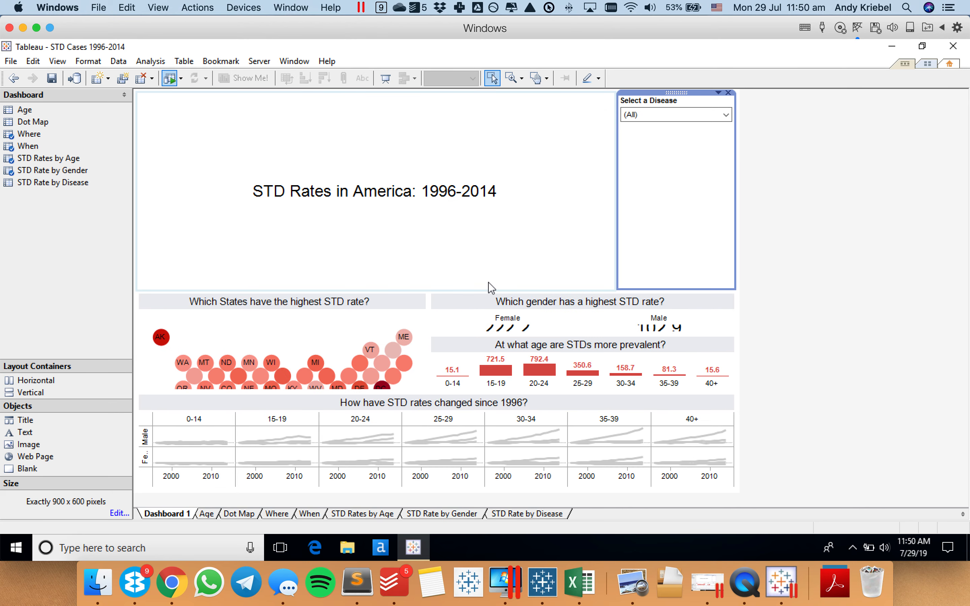
pyautogui.moveTo(489, 289); pyautogui.dragTo(500, 136)
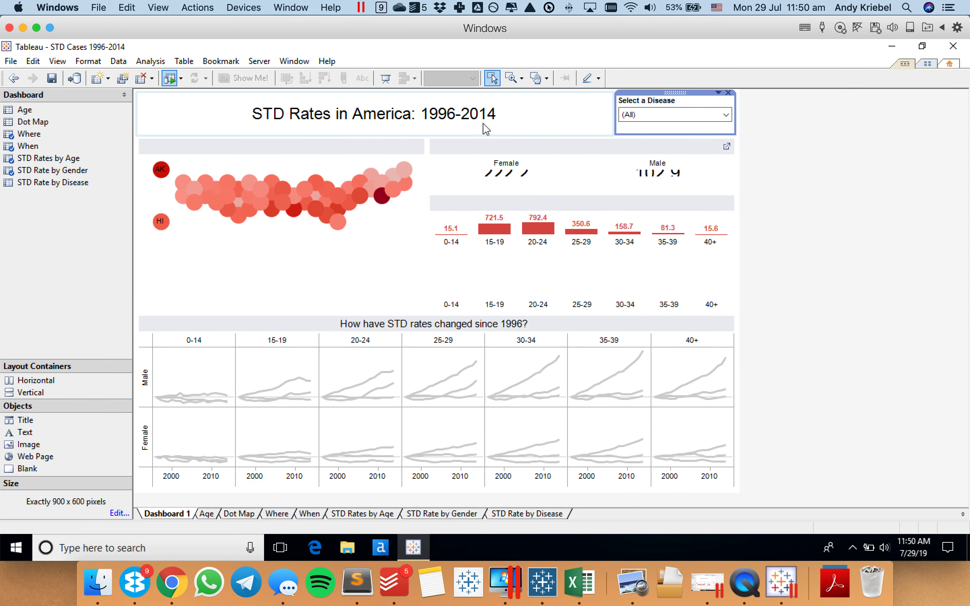
# Left-align the dashboard title and set its font size to 24 pt.
pyautogui.doubleClick(491, 128)
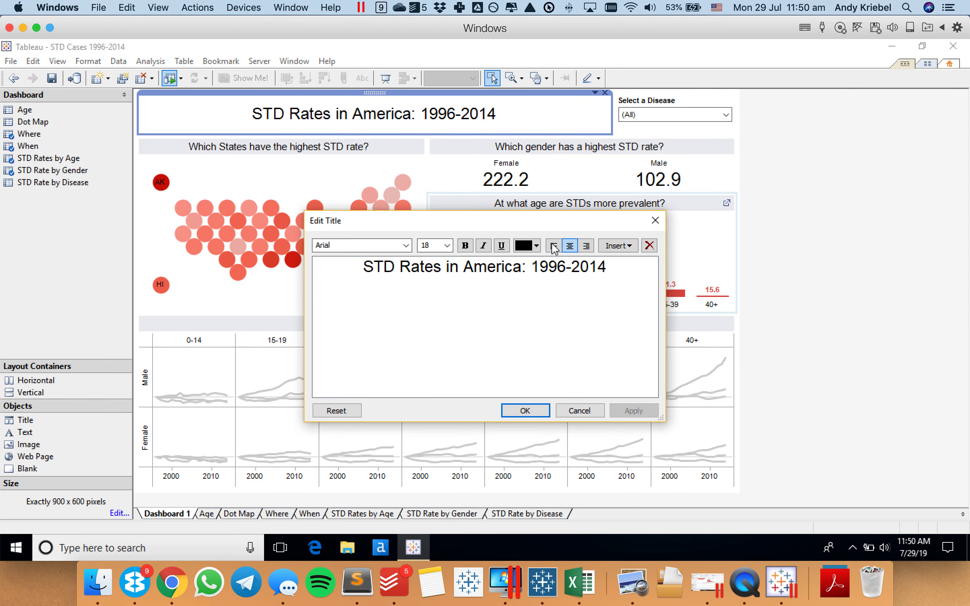
pyautogui.click(554, 246)
pyautogui.click(545, 411)
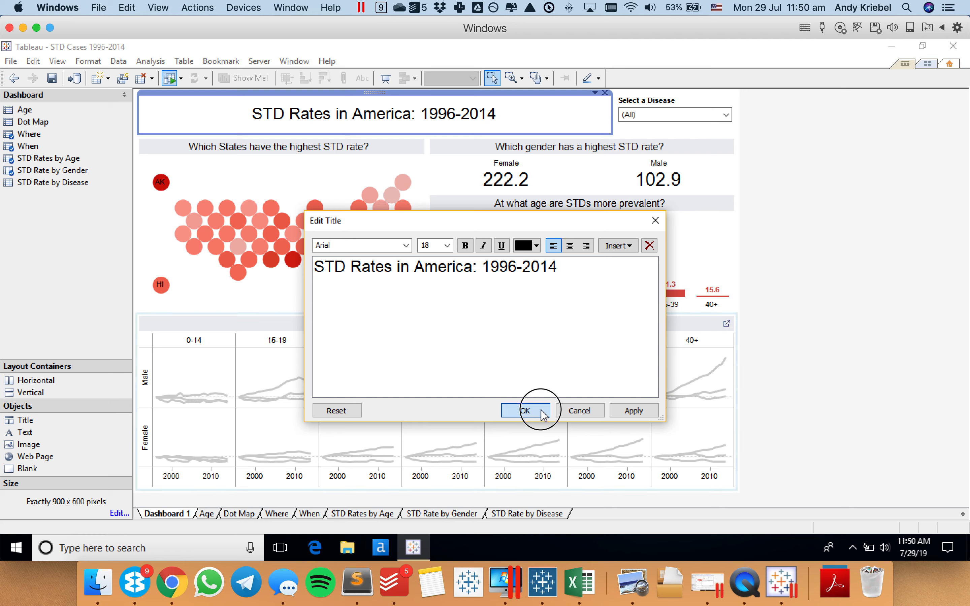
pyautogui.doubleClick(407, 124)
pyautogui.hotkey('ctrl', 'a')
pyautogui.click(447, 246)
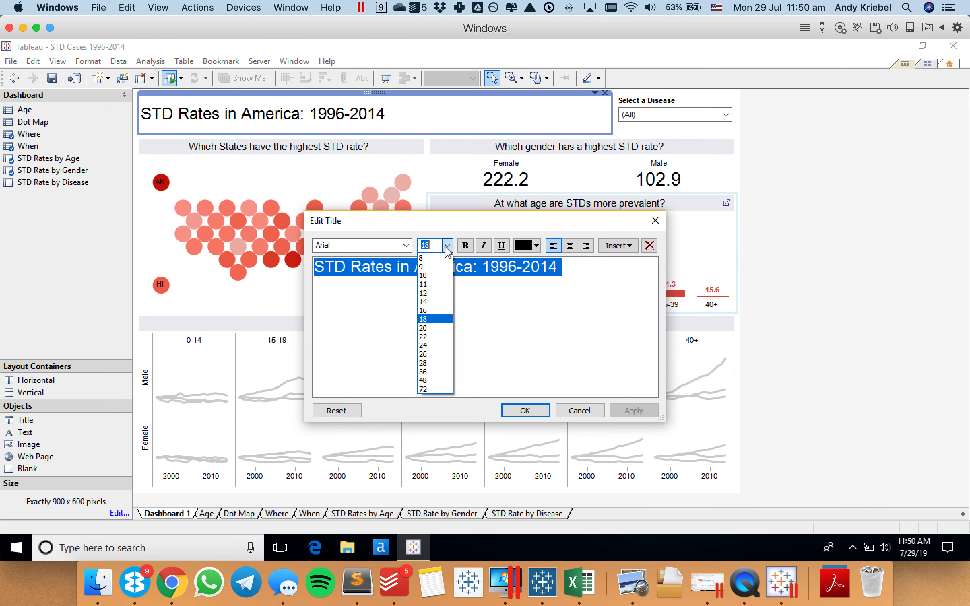
pyautogui.click(429, 345)
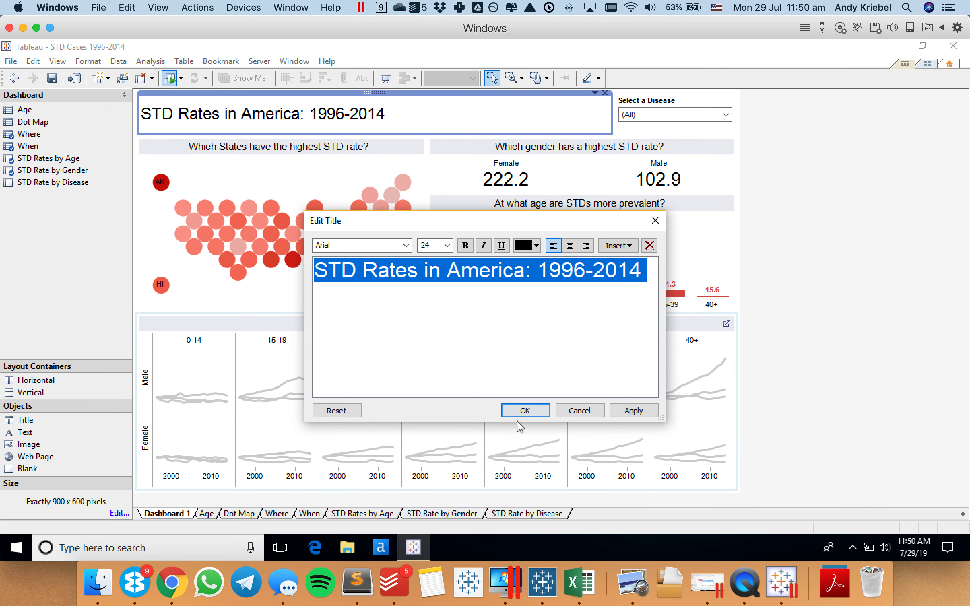
pyautogui.click(517, 413)
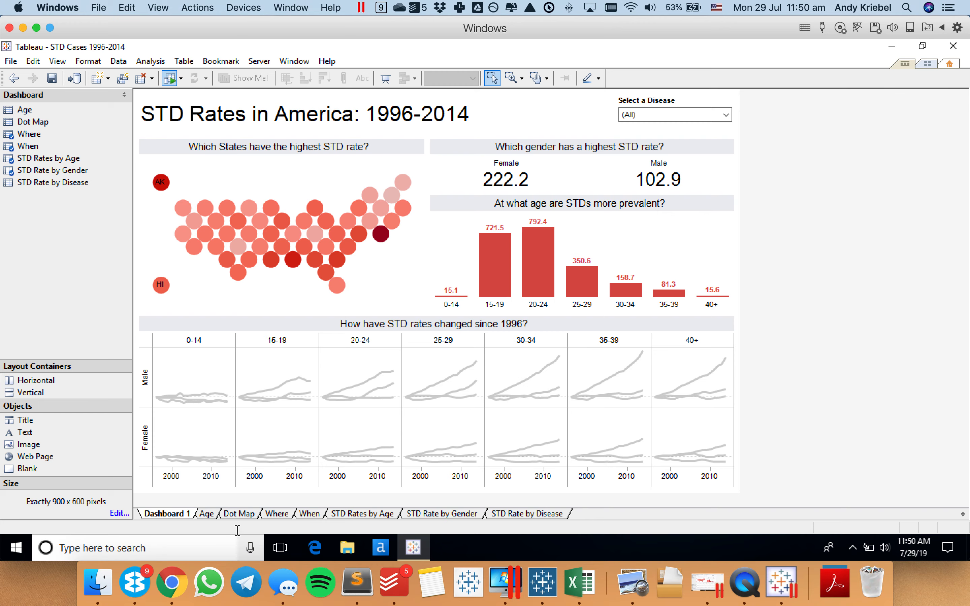
# Search in Chrome for tableau public supported fonts and open the Tableau knowledge base article to view its full list.
pyautogui.click(180, 589)
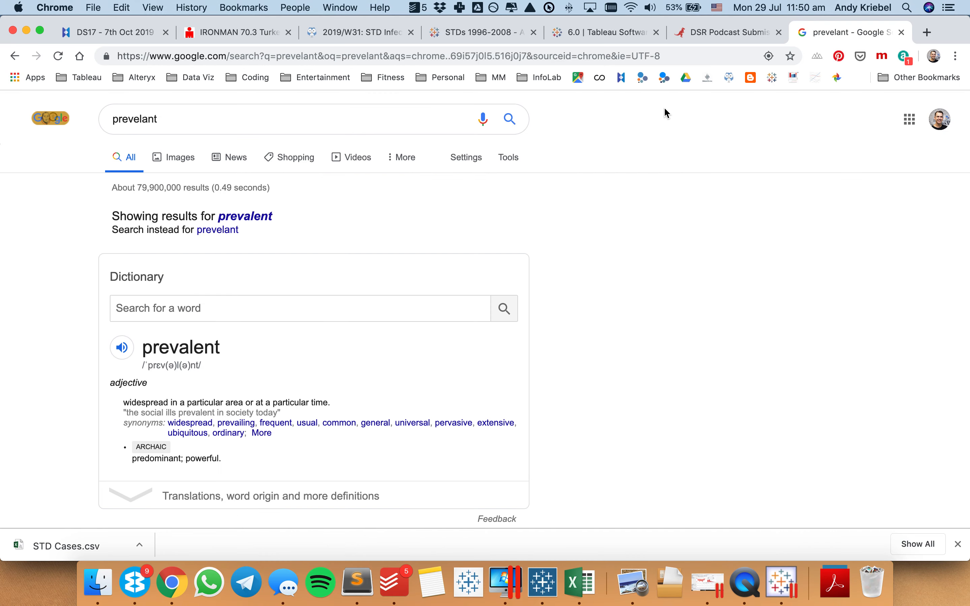
pyautogui.click(928, 34)
pyautogui.write('ta')
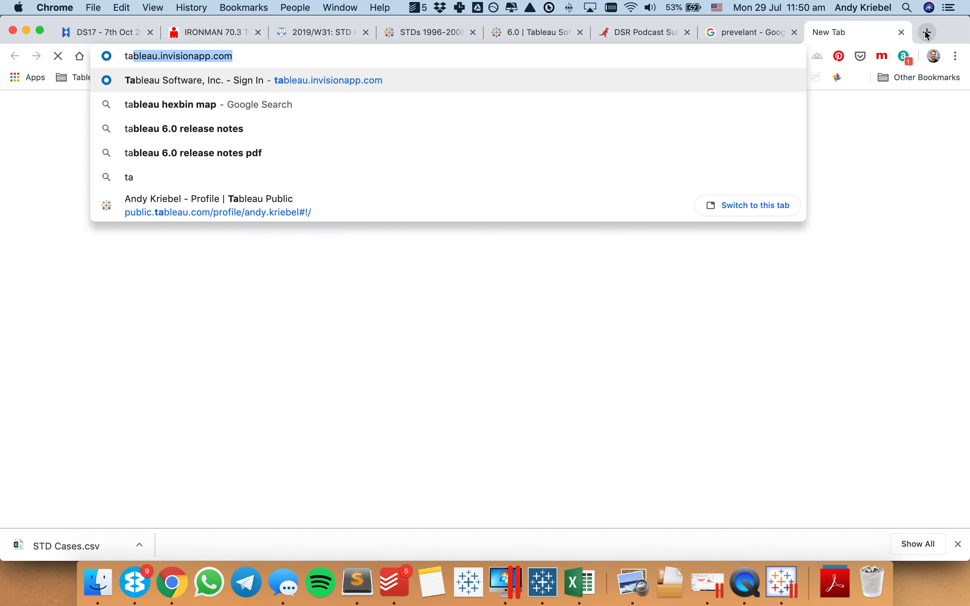
pyautogui.write('bleau public')
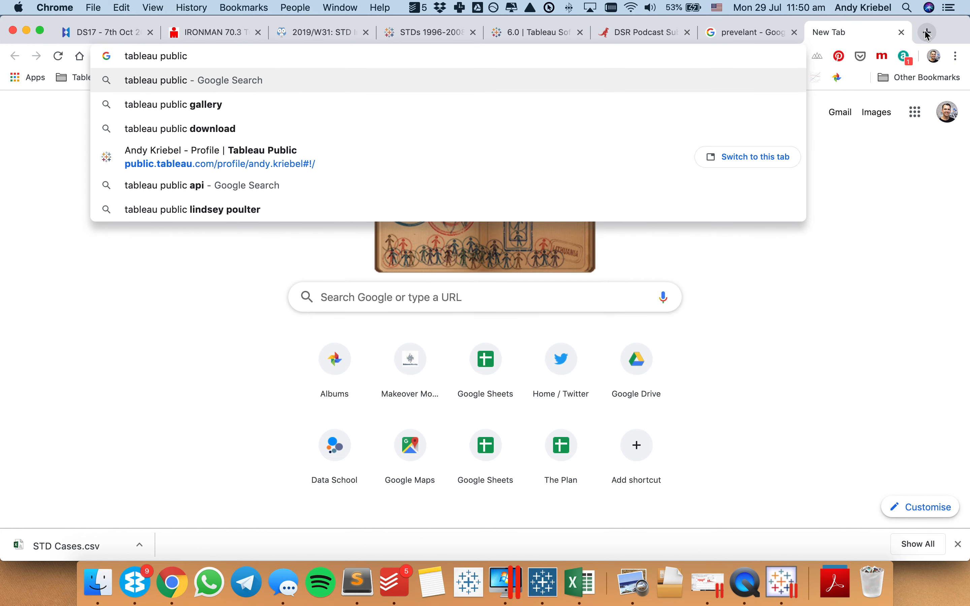
pyautogui.write(' suppo')
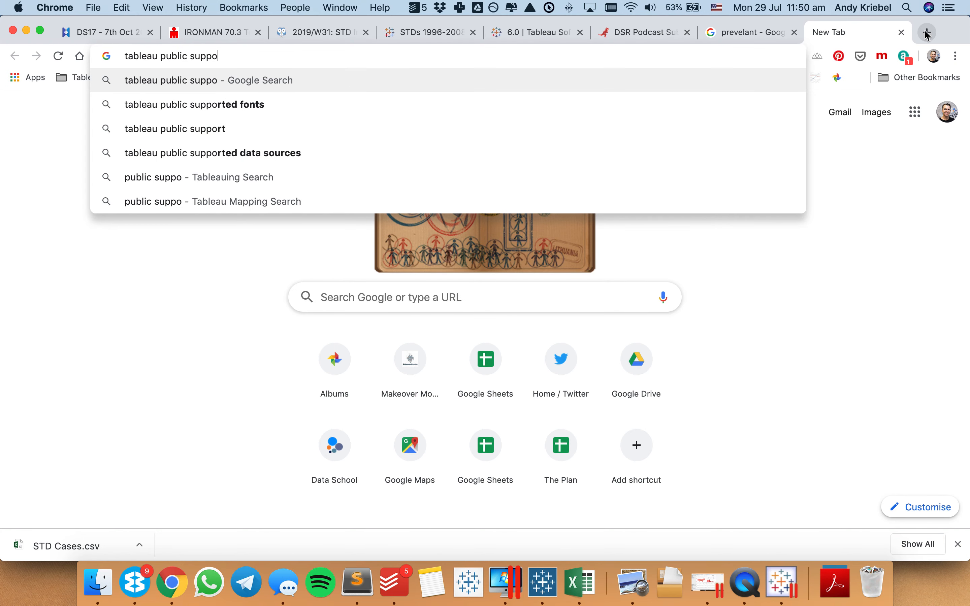
pyautogui.press('Down')
pyautogui.press('Down')
pyautogui.press('Up')
pyautogui.press('Return')
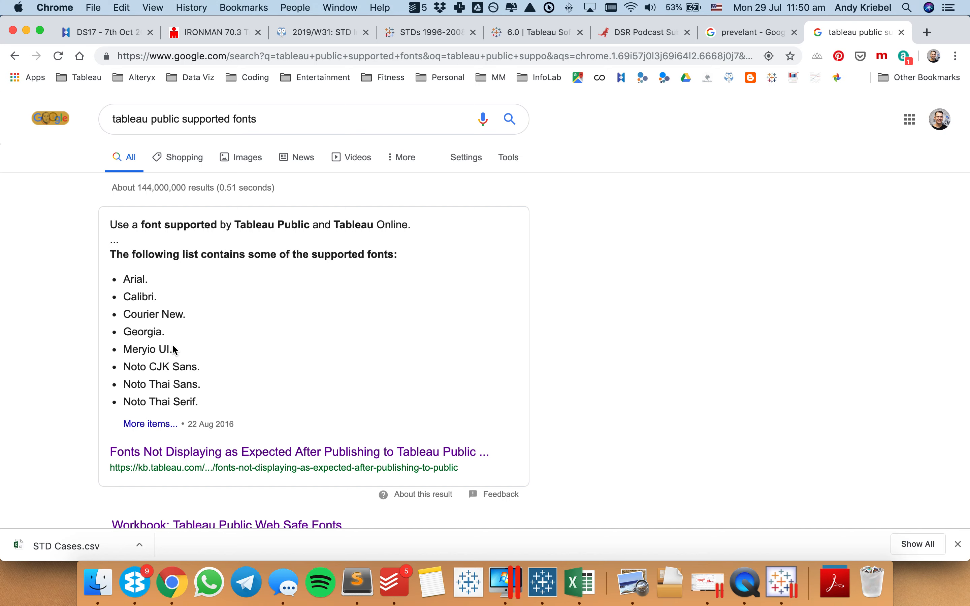
pyautogui.click(152, 423)
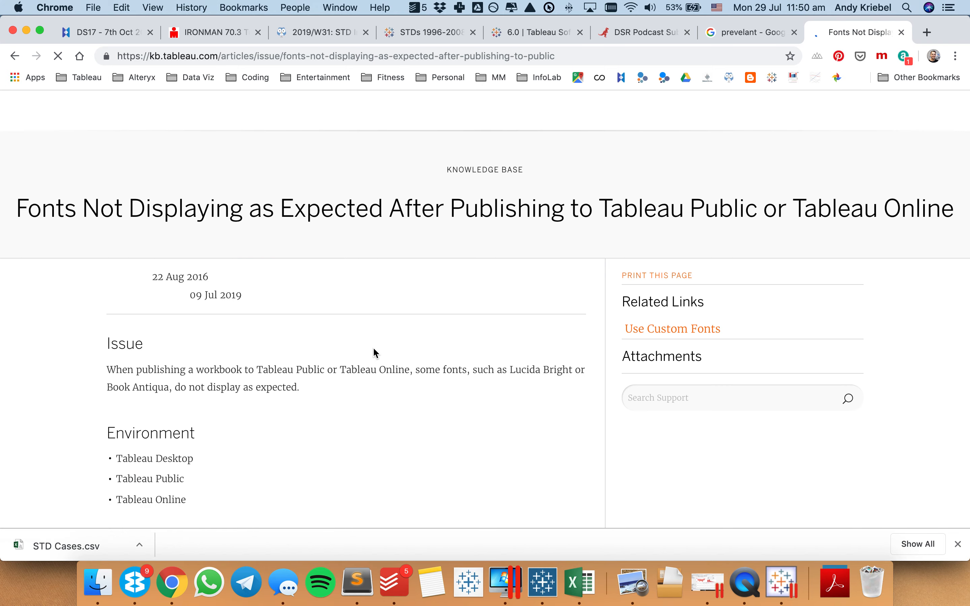
pyautogui.scroll(-10, 373, 339)
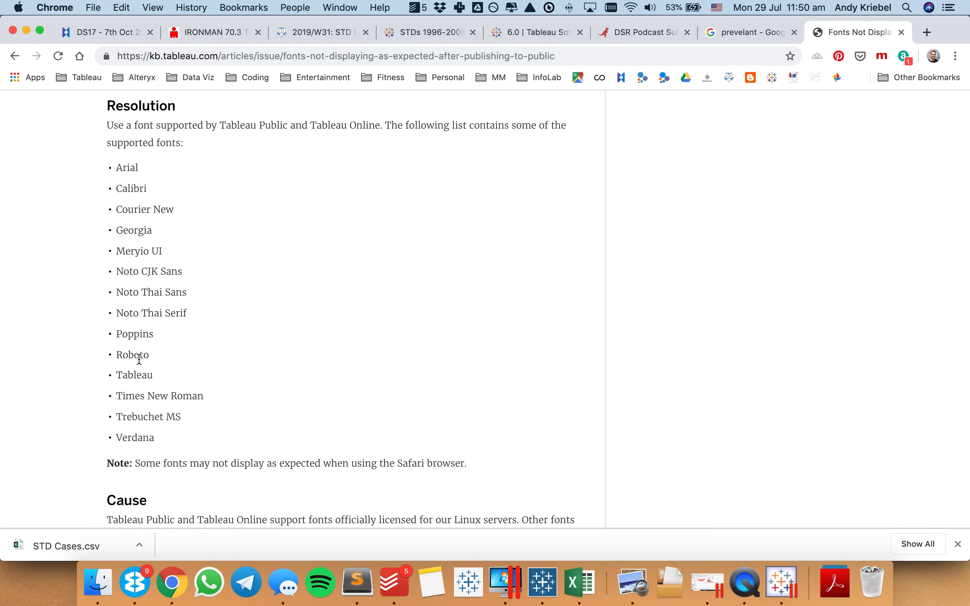
# Switch back to Tableau and try to find Roboto as the font for the whole dashboard title.
pyautogui.press('super+Tab')
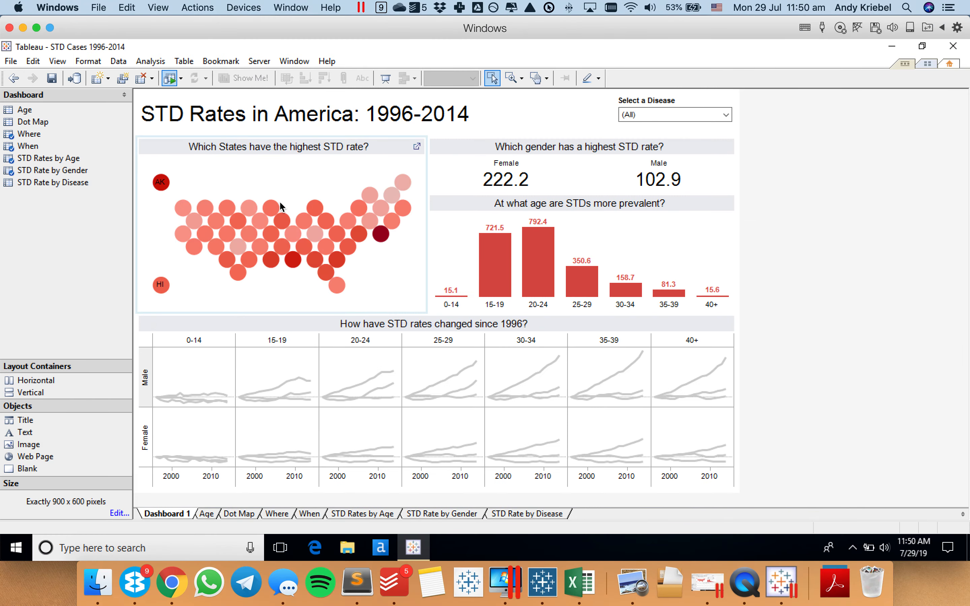
pyautogui.doubleClick(320, 117)
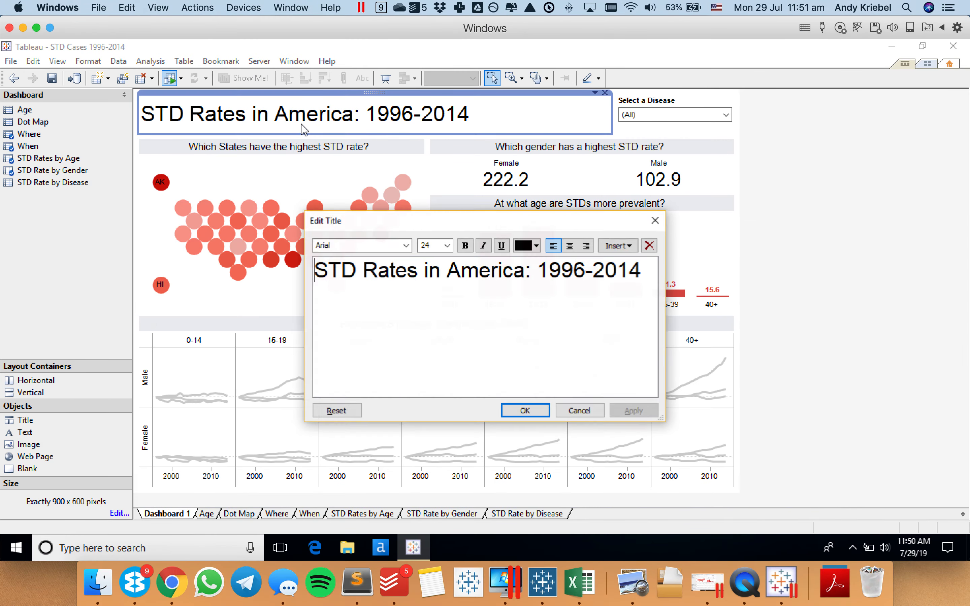
pyautogui.hotkey('ctrl', 'a')
pyautogui.click(406, 246)
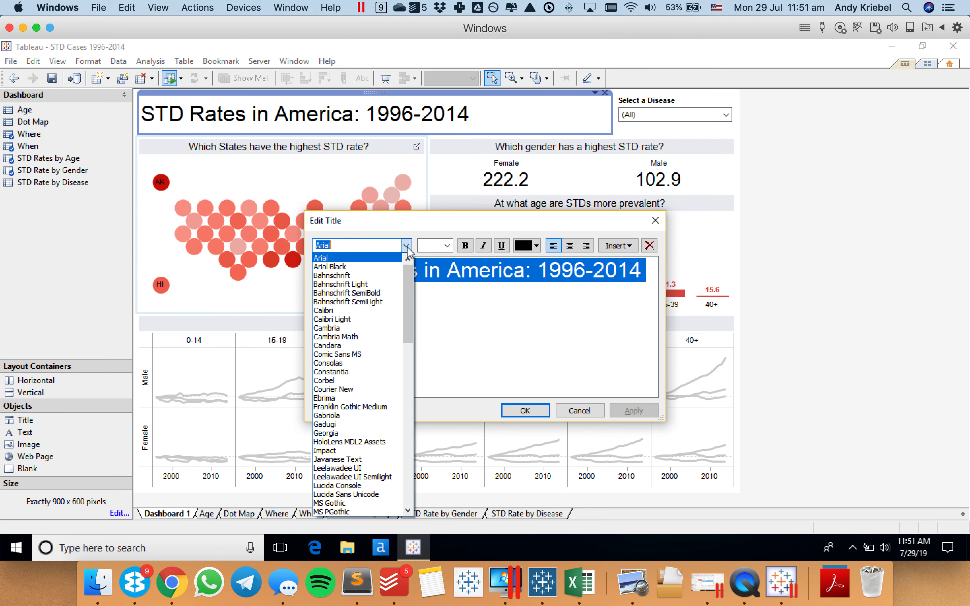
pyautogui.write('ro')
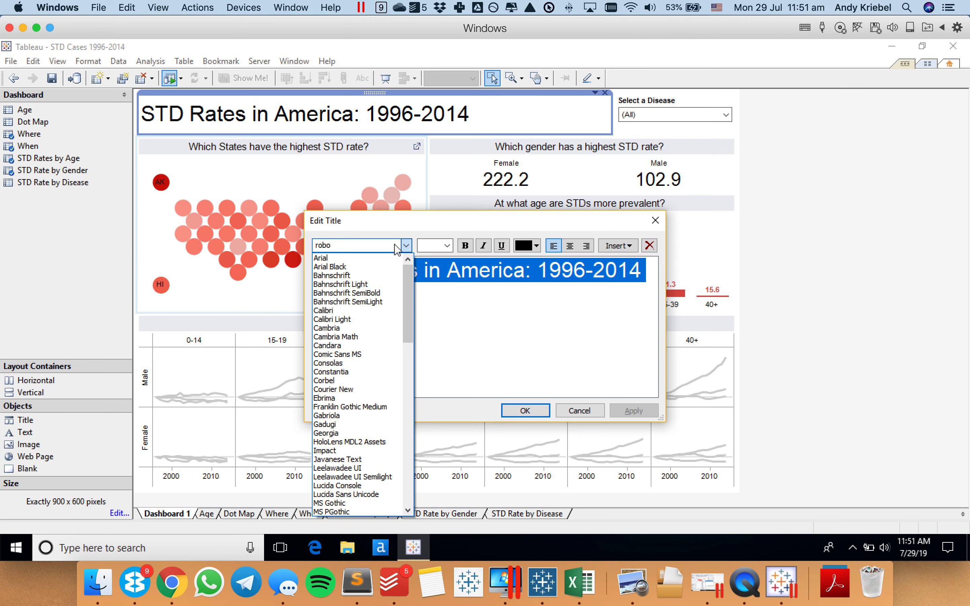
pyautogui.write('bo')
pyautogui.moveTo(408, 288); pyautogui.dragTo(412, 467)
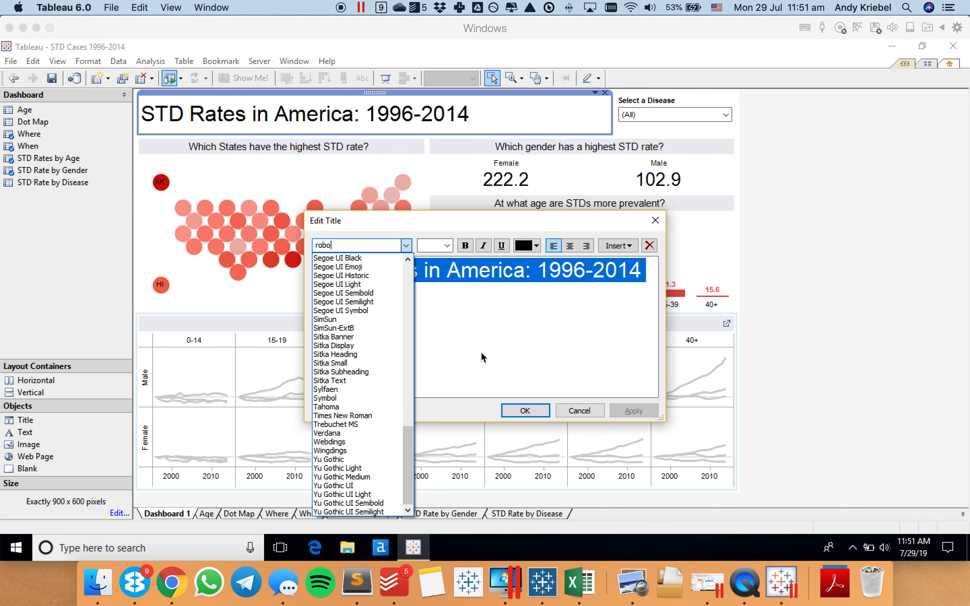
# Recheck the supported fonts in Chrome, return to Tableau and try Trebuchet MS for the dashboard title.
pyautogui.press('super+Tab')
pyautogui.press('super+Tab')
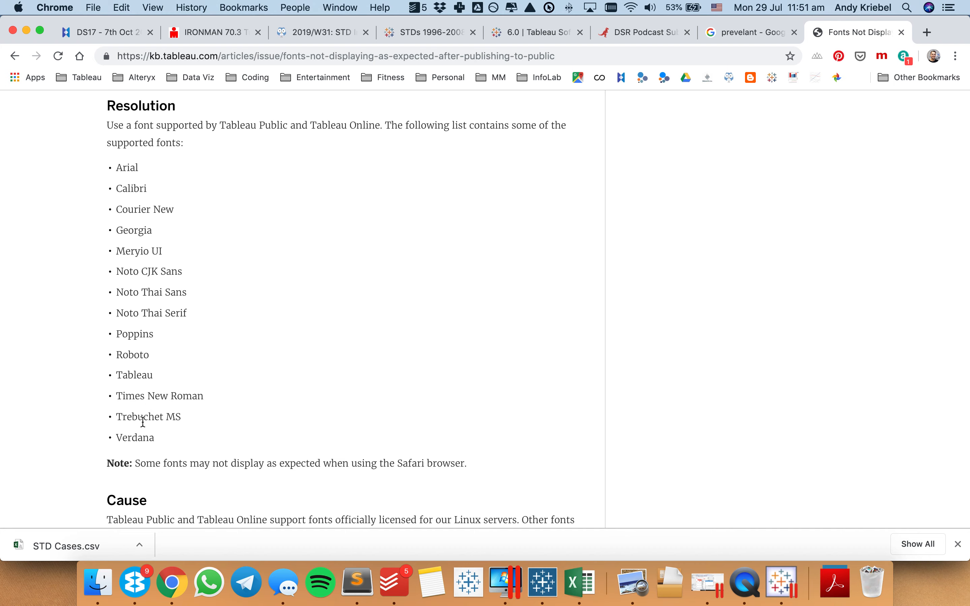
pyautogui.press('super+Tab')
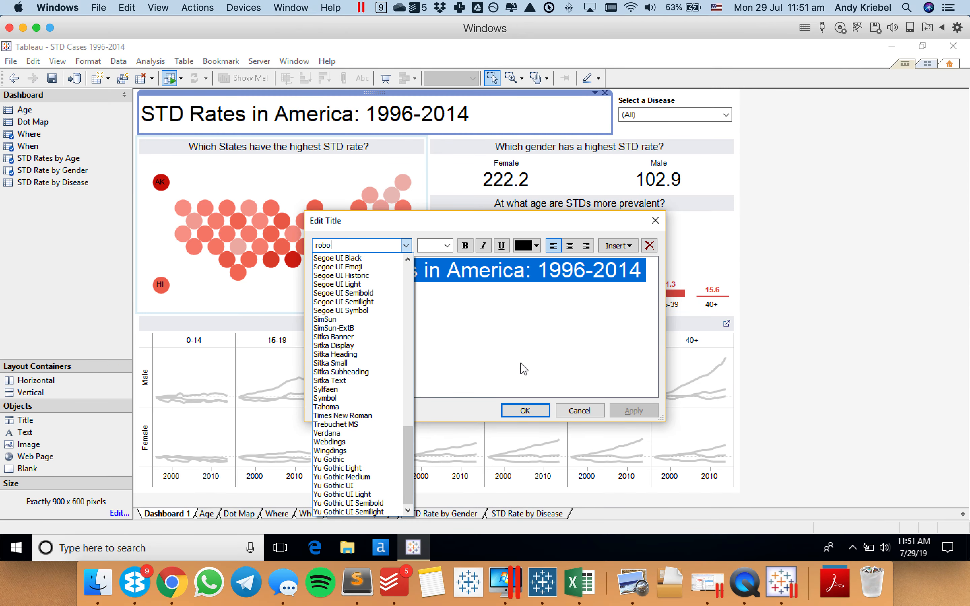
pyautogui.click(352, 423)
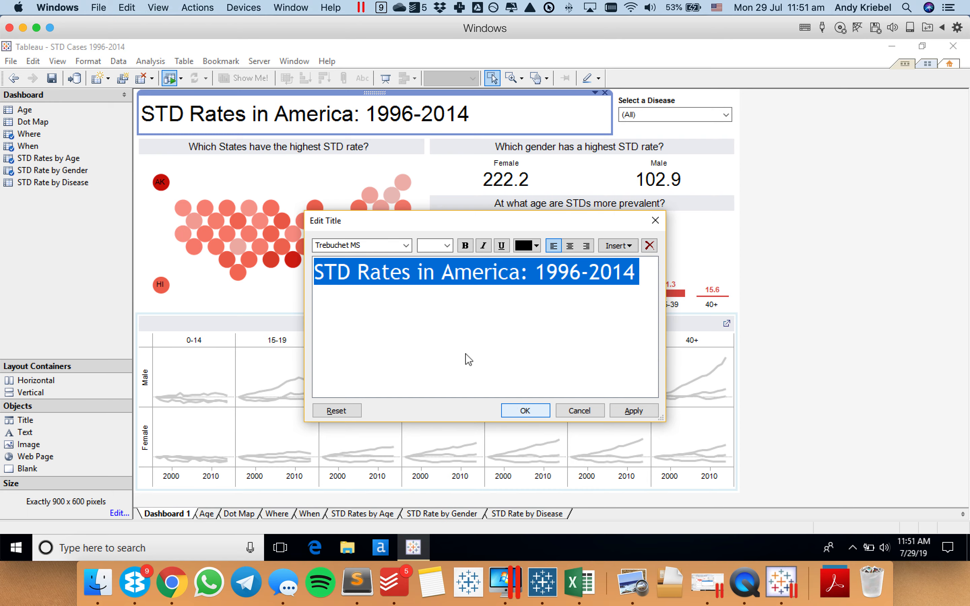
# Compare Tableau's available fonts with the supported list in Chrome and try Calibri for the dashboard title.
pyautogui.press('super+Tab')
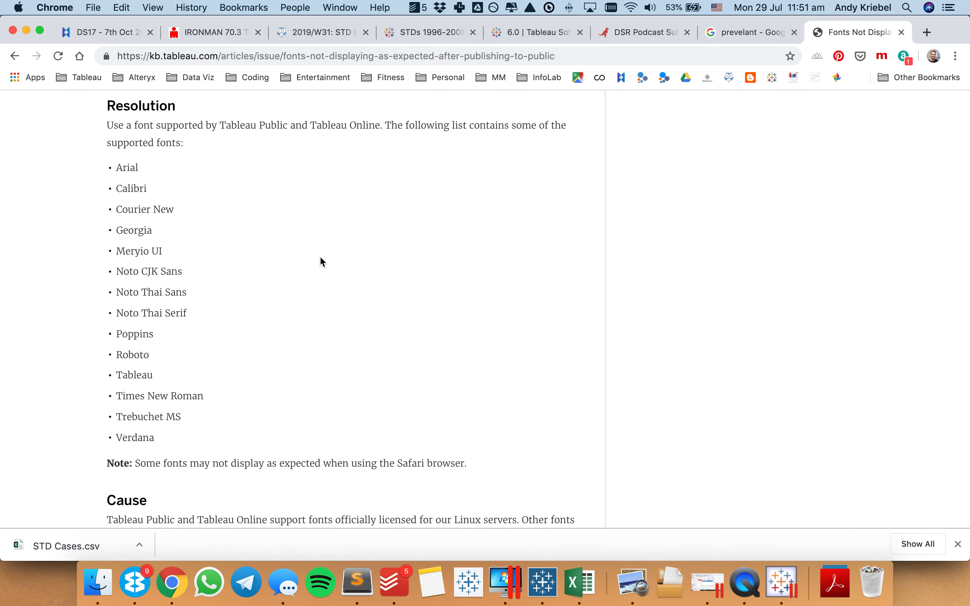
pyautogui.press('super+Tab')
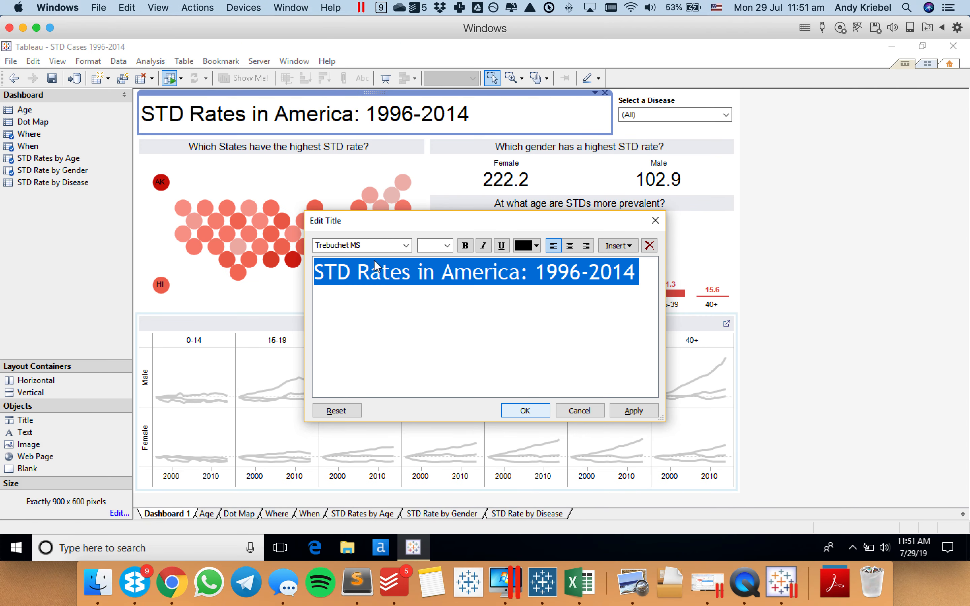
pyautogui.click(407, 249)
pyautogui.scroll(7, 374, 309)
pyautogui.scroll(5, 376, 316)
pyautogui.press('super+Tab')
pyautogui.press('super+Tab')
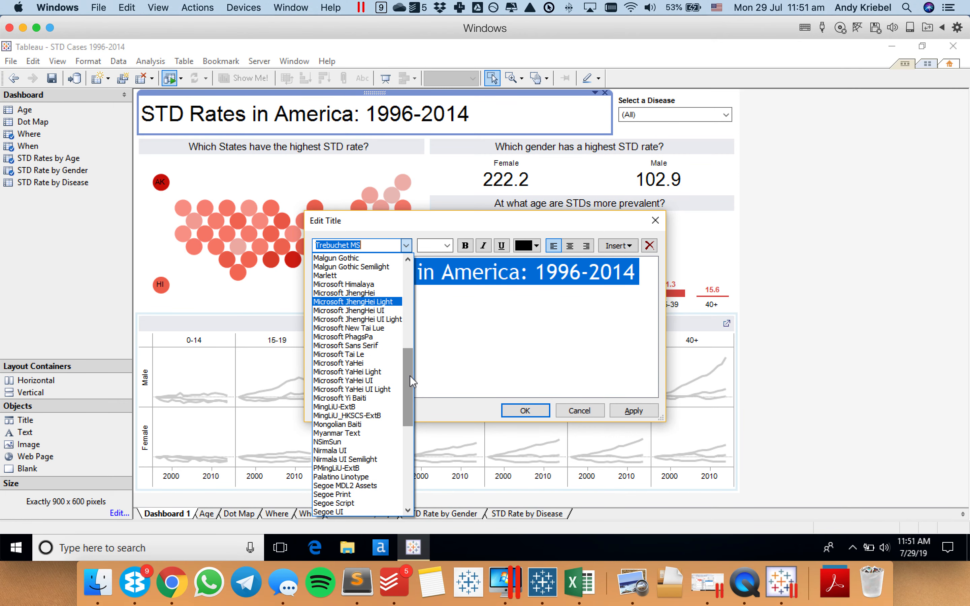
pyautogui.press('super+Tab')
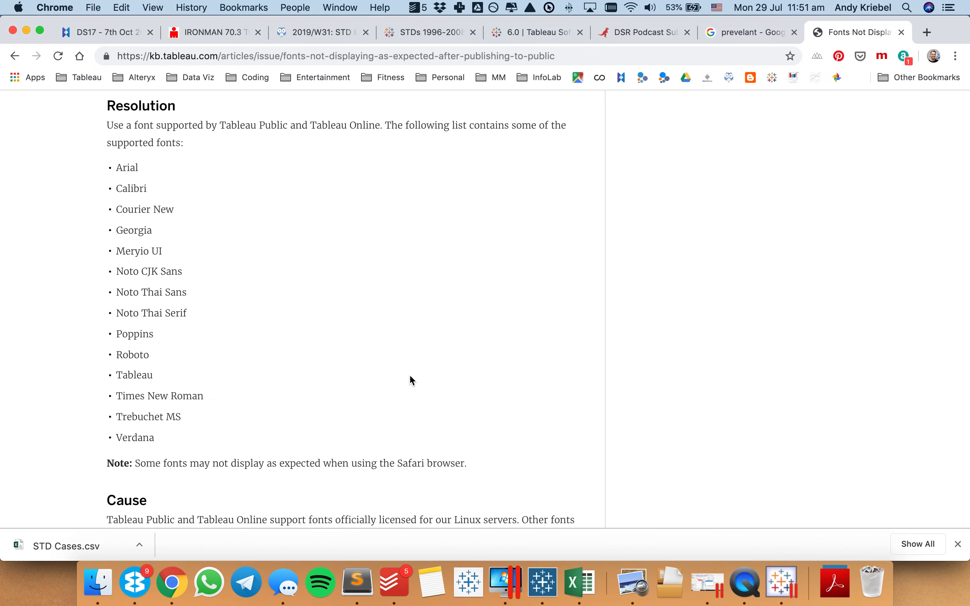
pyautogui.press('super+Tab')
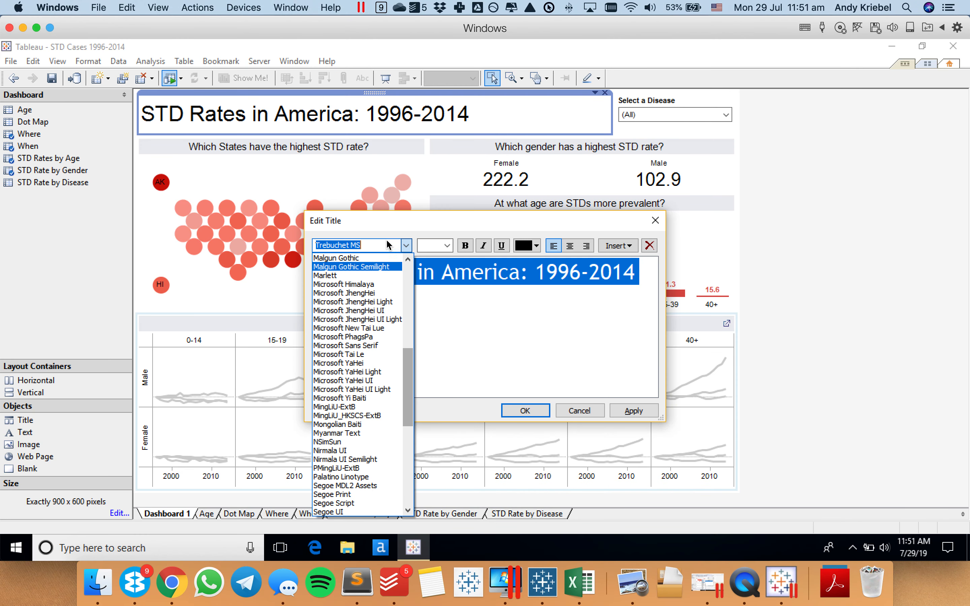
pyautogui.moveTo(407, 361); pyautogui.dragTo(406, 385)
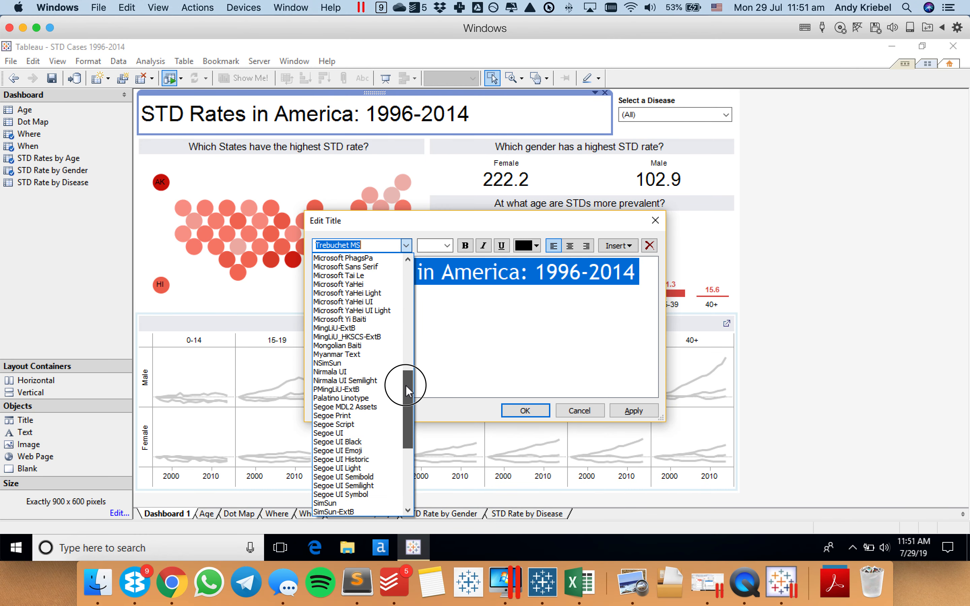
pyautogui.press('super+Tab')
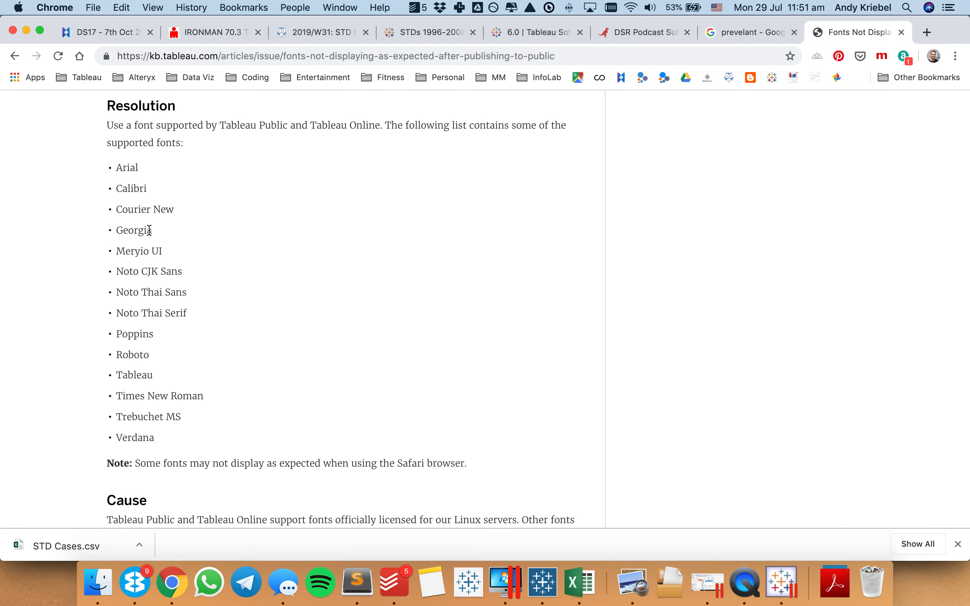
pyautogui.press('super+Tab')
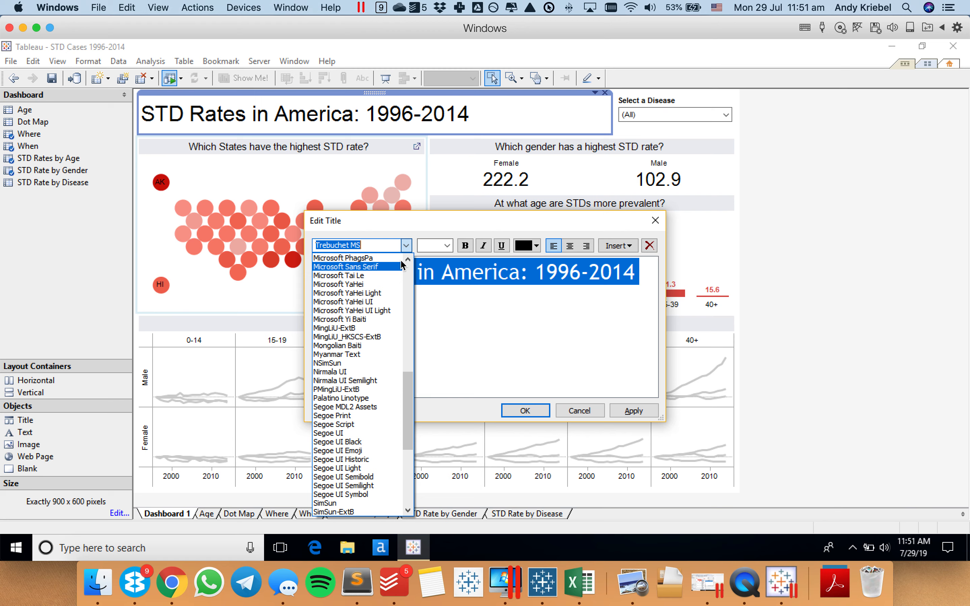
pyautogui.moveTo(408, 387); pyautogui.dragTo(409, 290)
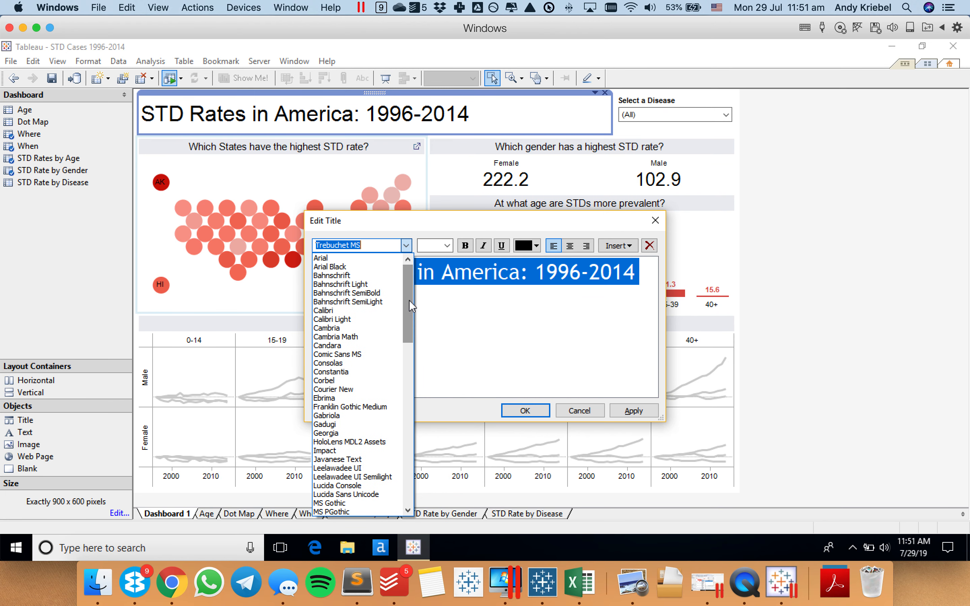
pyautogui.click(326, 311)
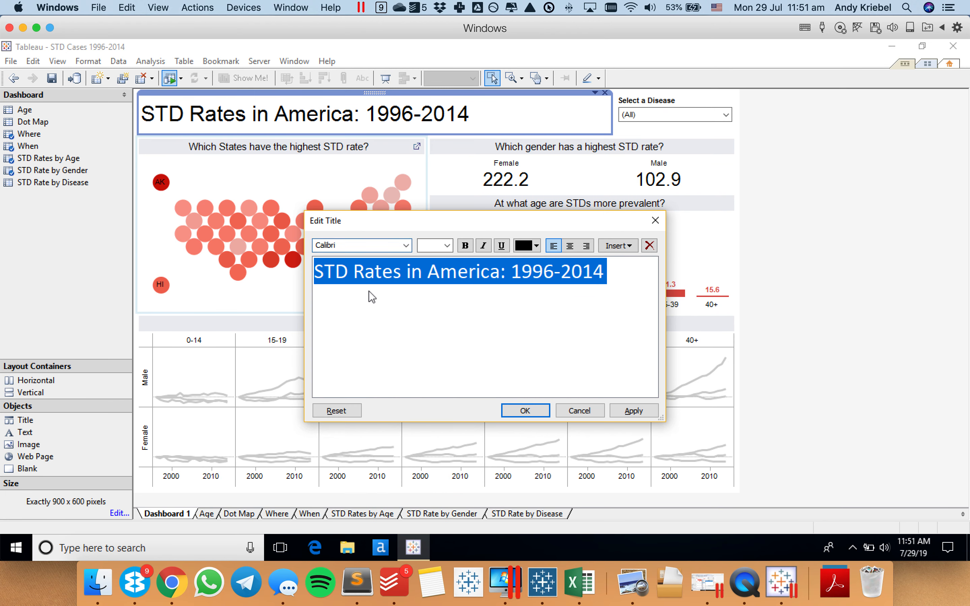
# Try Georgia for the dashboard title, then restore Arial and accept the title settings.
pyautogui.click(406, 245)
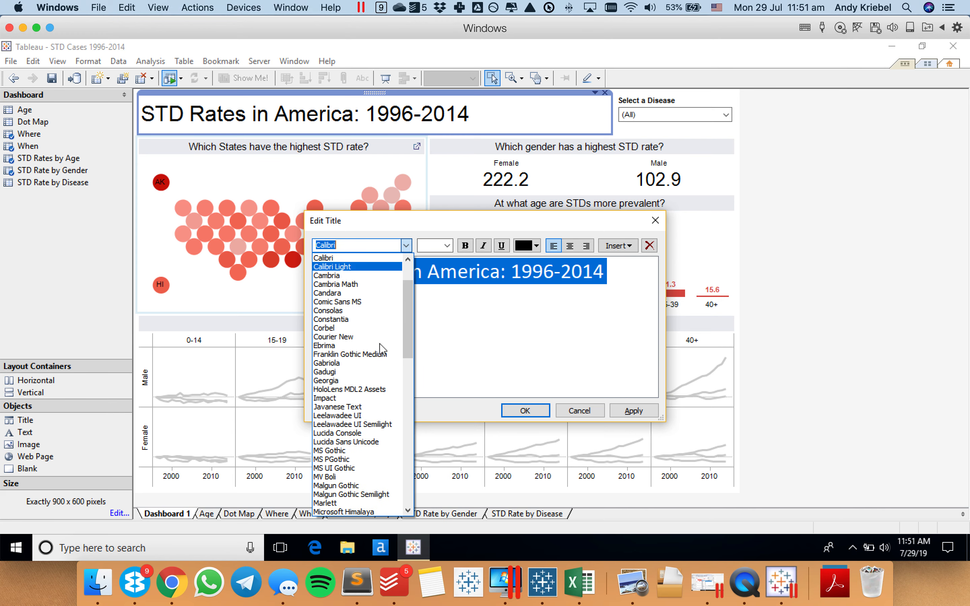
pyautogui.click(343, 381)
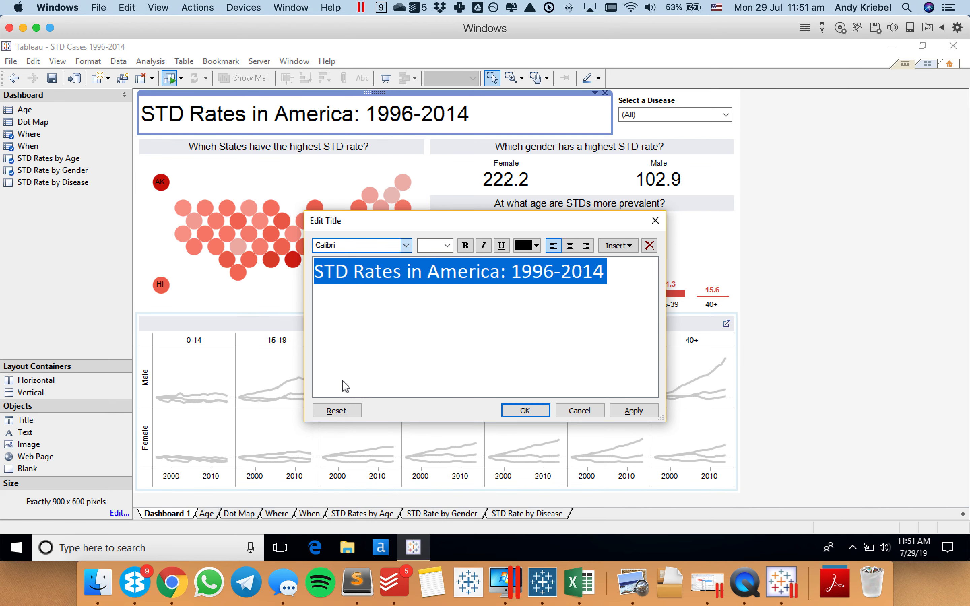
pyautogui.click(406, 246)
pyautogui.scroll(1, 401, 370)
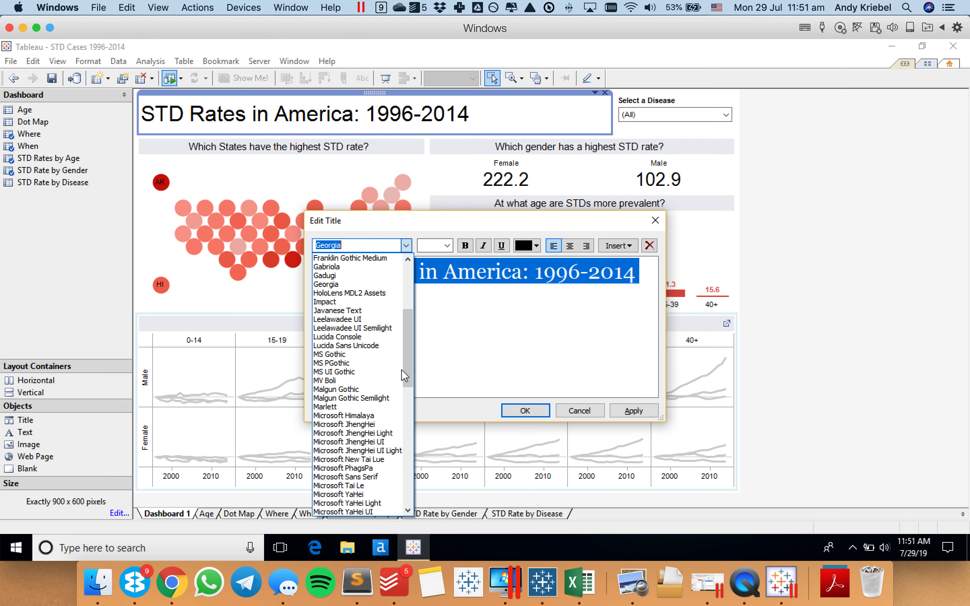
pyautogui.moveTo(408, 357); pyautogui.dragTo(411, 292)
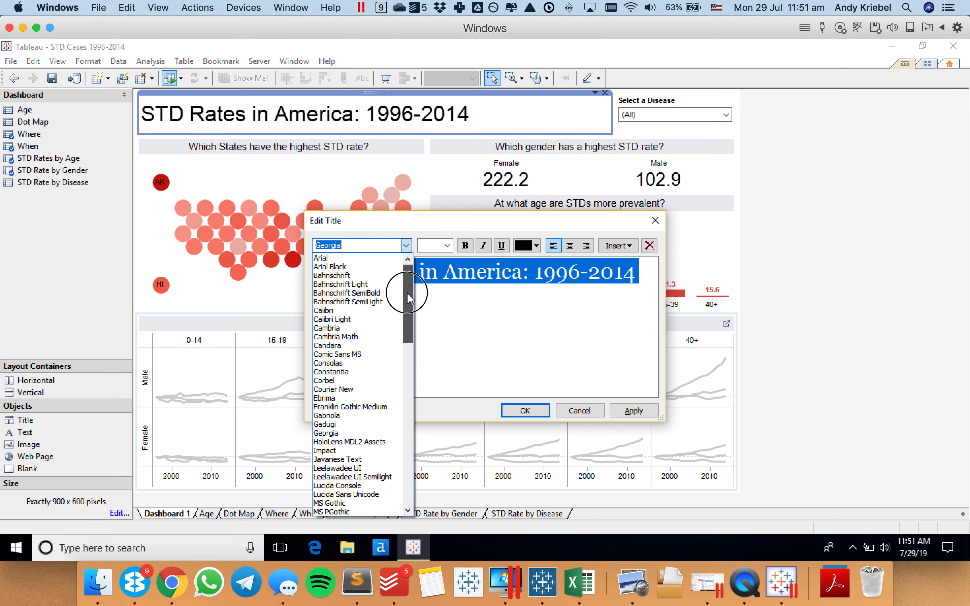
pyautogui.click(329, 259)
pyautogui.click(523, 406)
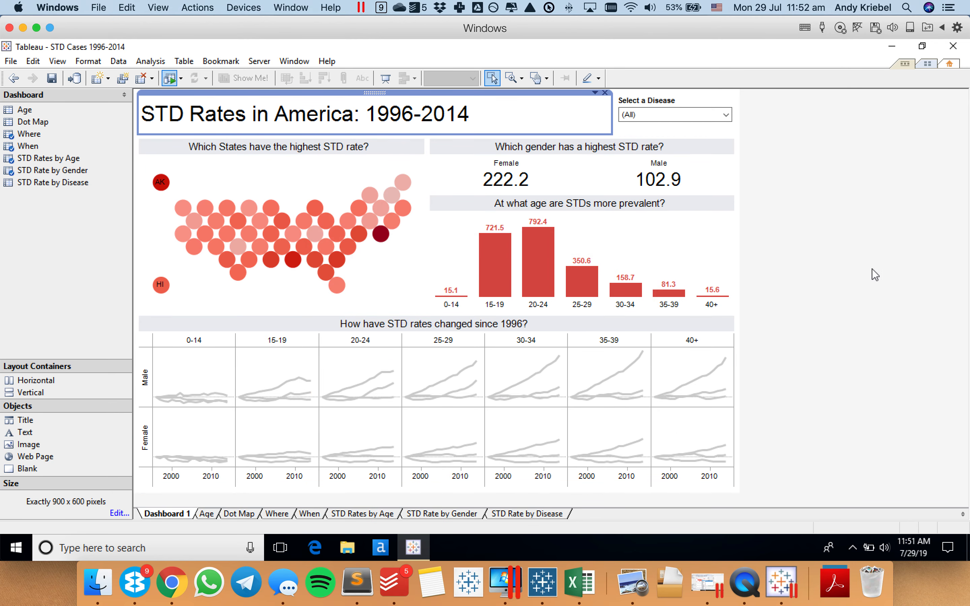
# Set the Select a Disease filter to Chlamydia and save the workbook.
pyautogui.click(879, 275)
pyautogui.click(644, 115)
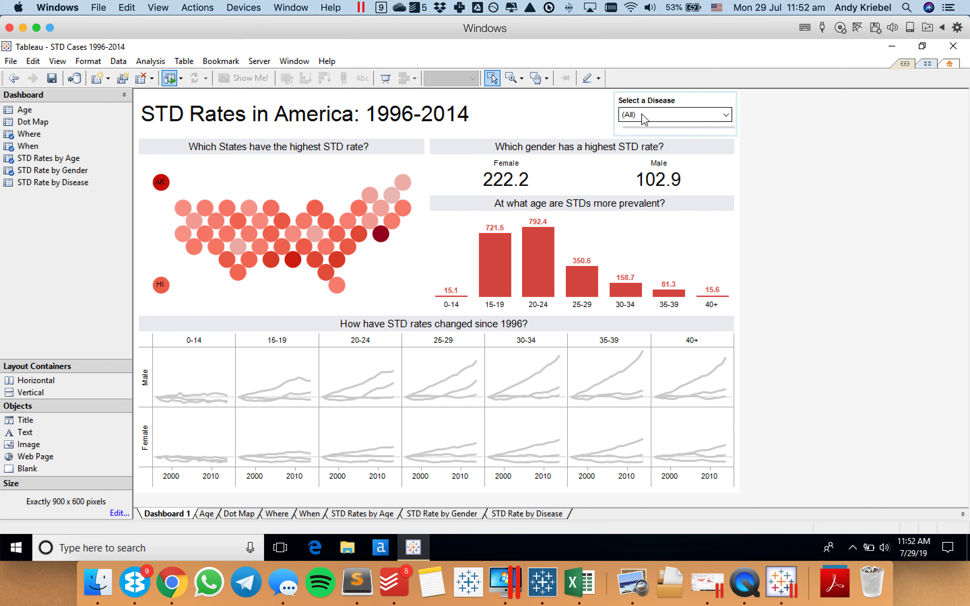
pyautogui.click(645, 116)
pyautogui.click(637, 140)
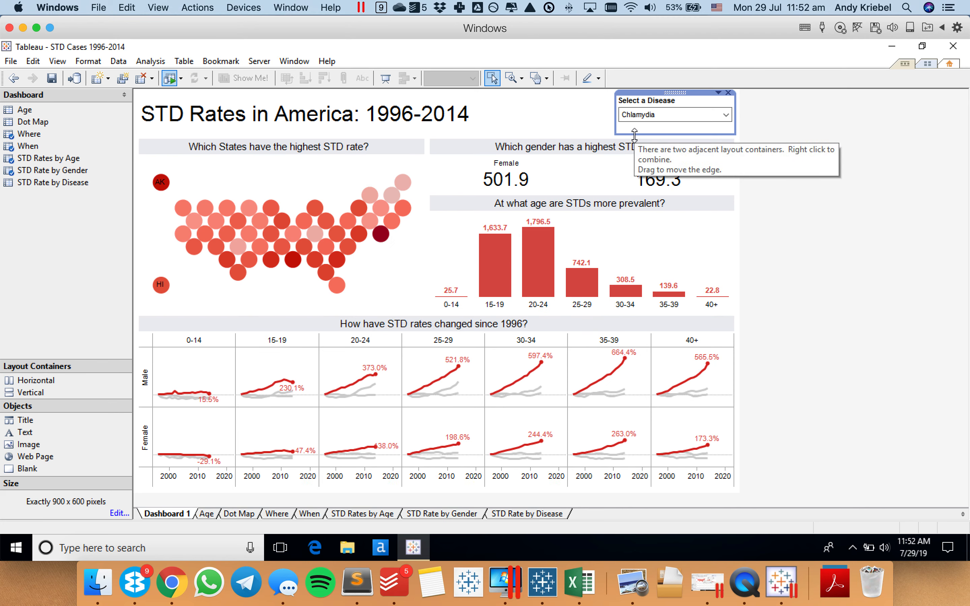
pyautogui.click(52, 79)
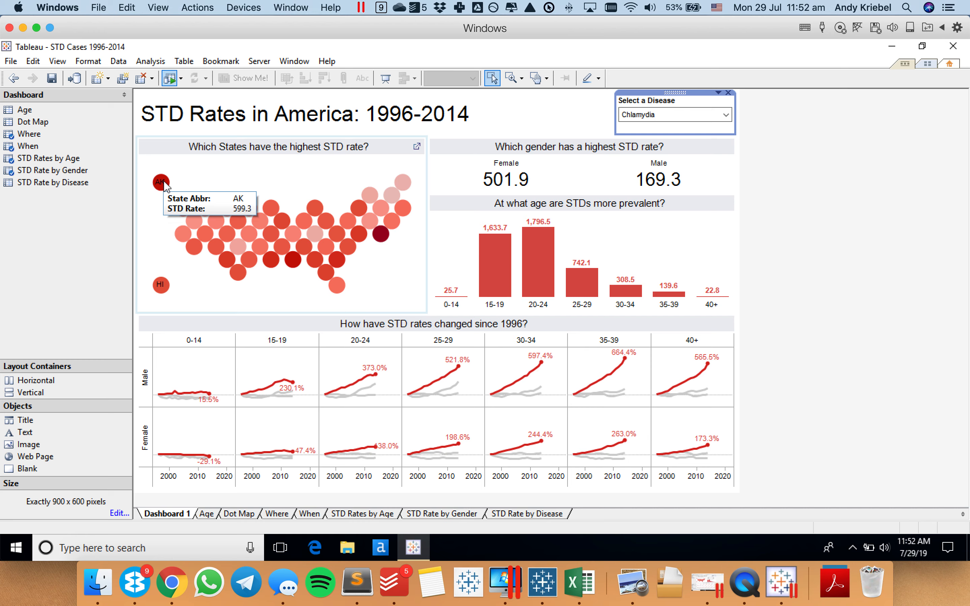
# On the Where sheet, allow mark labels to overlap marks, set the label font size to 7 pt, and return to Dashboard 1.
pyautogui.click(417, 147)
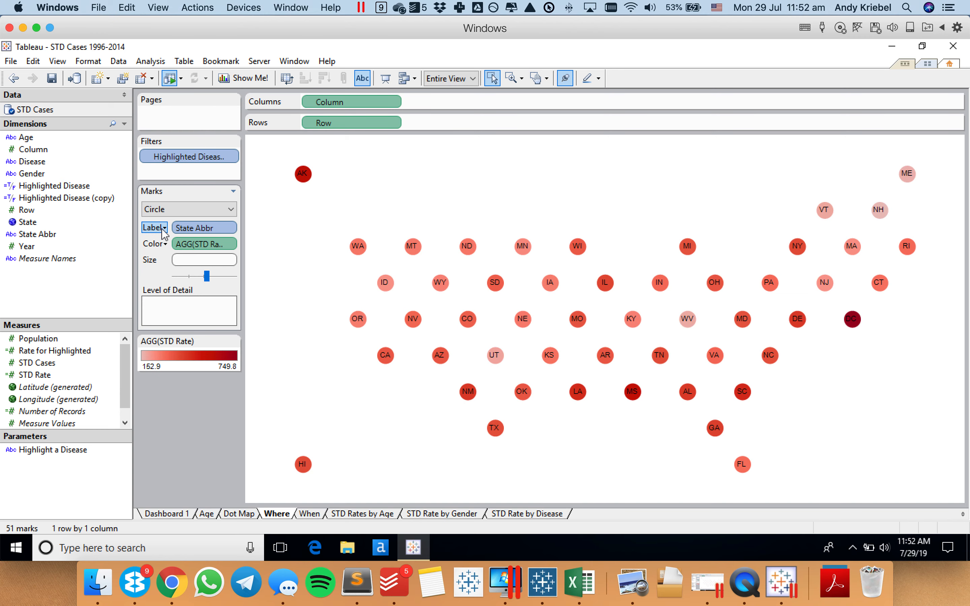
pyautogui.click(161, 229)
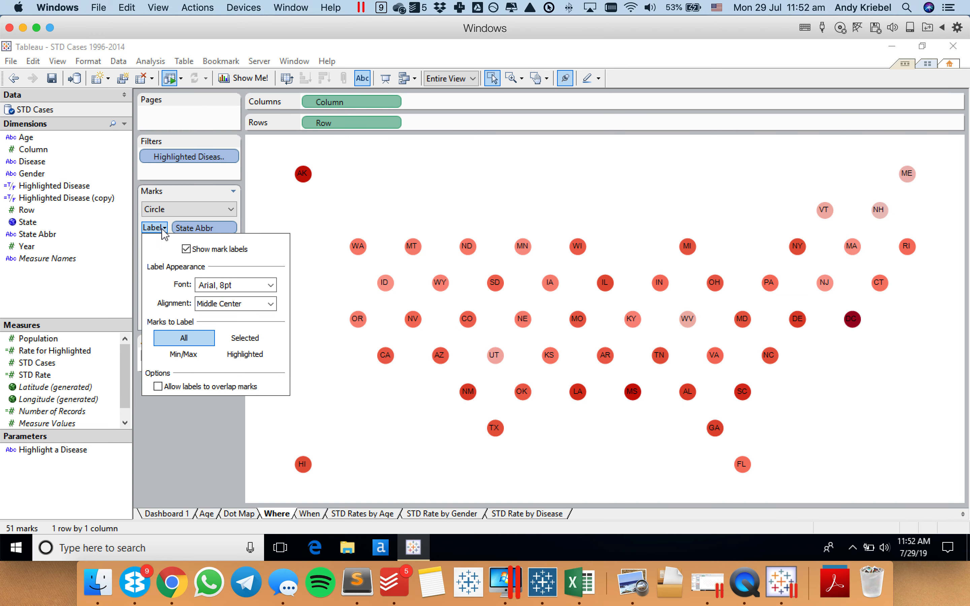
pyautogui.click(158, 387)
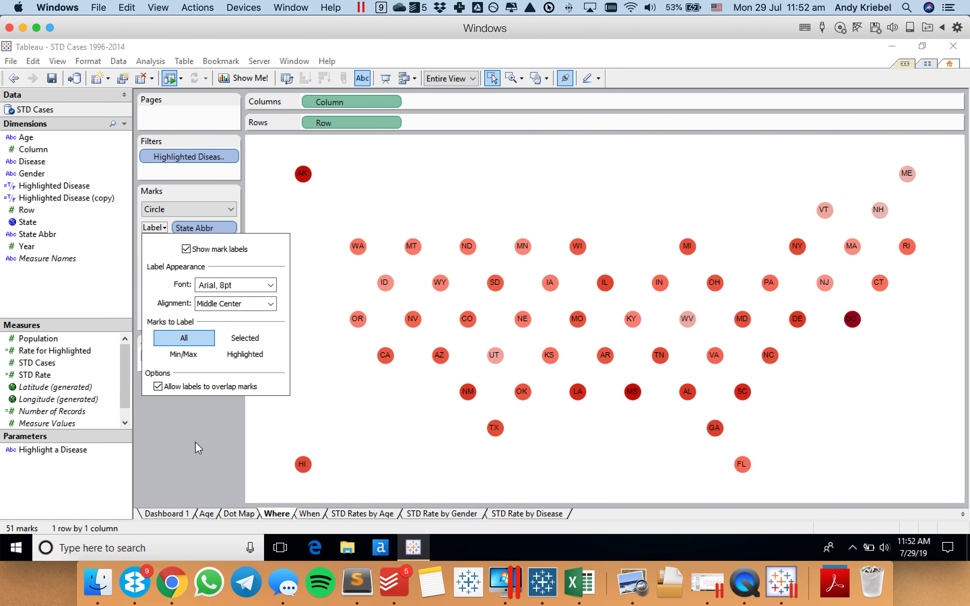
pyautogui.click(271, 286)
pyautogui.click(216, 323)
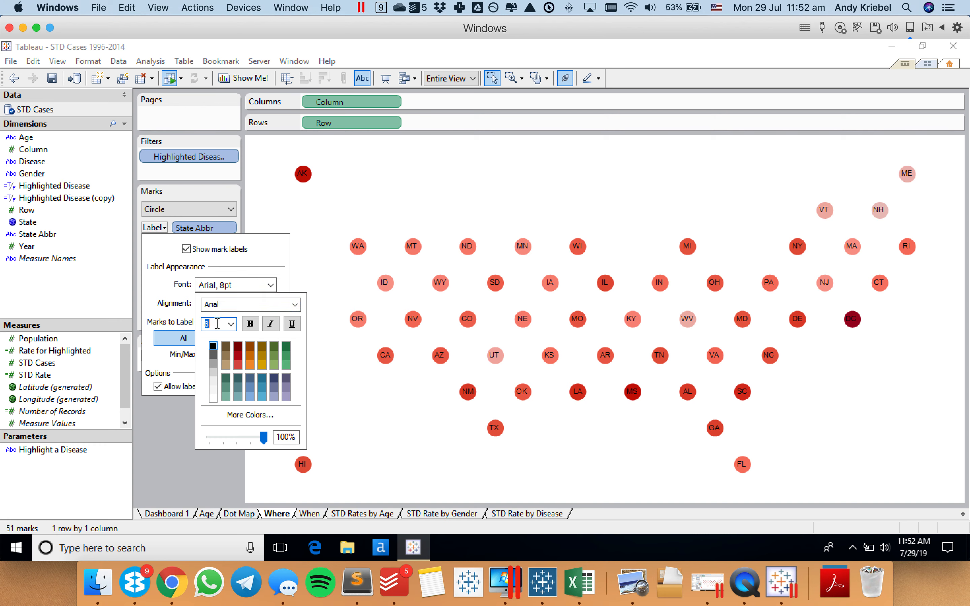
pyautogui.write('7')
pyautogui.press('Return')
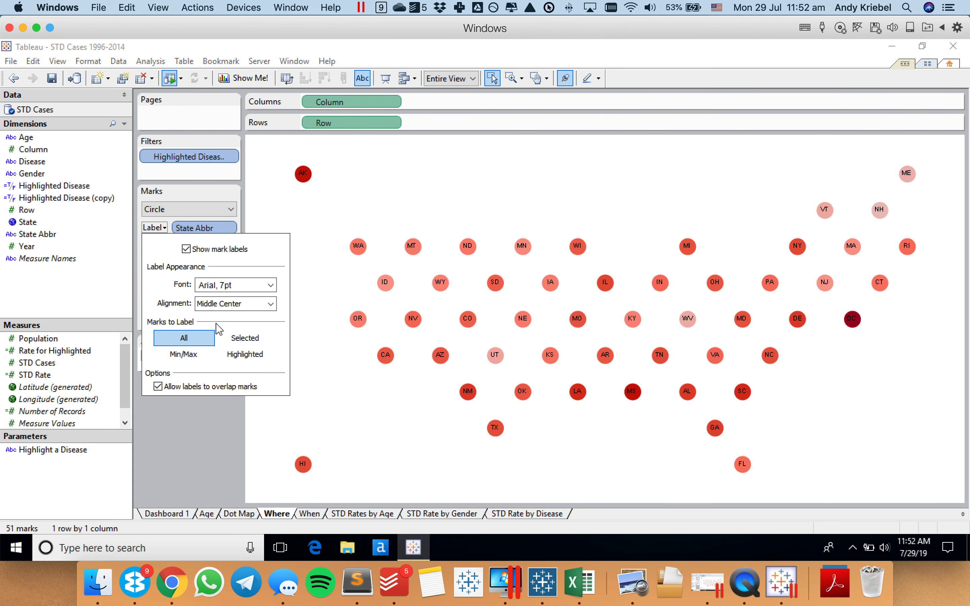
pyautogui.click(196, 459)
pyautogui.click(173, 514)
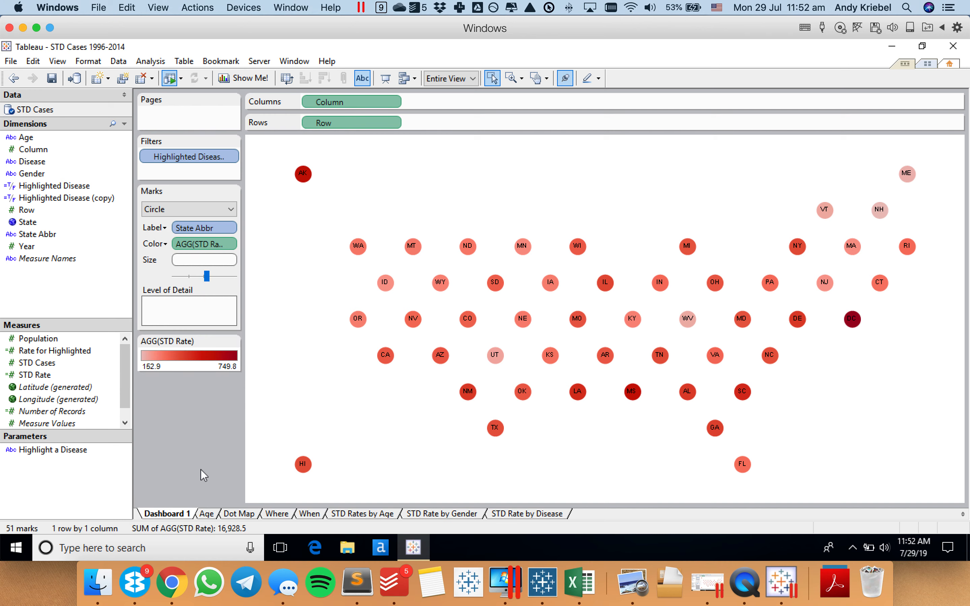
# Set the dashboard's custom size to exactly 800 x 700 pixels.
pyautogui.click(53, 278)
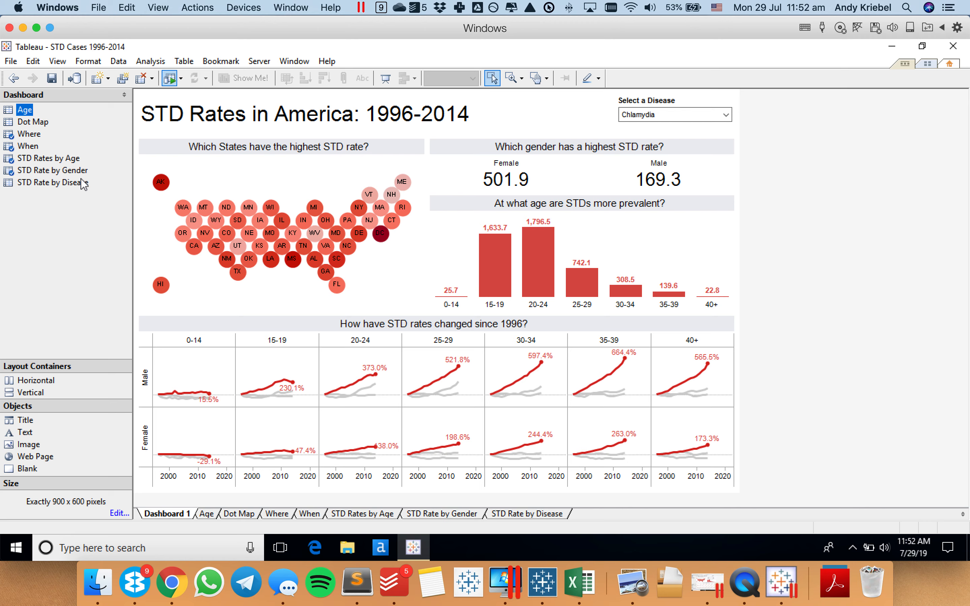
pyautogui.click(119, 513)
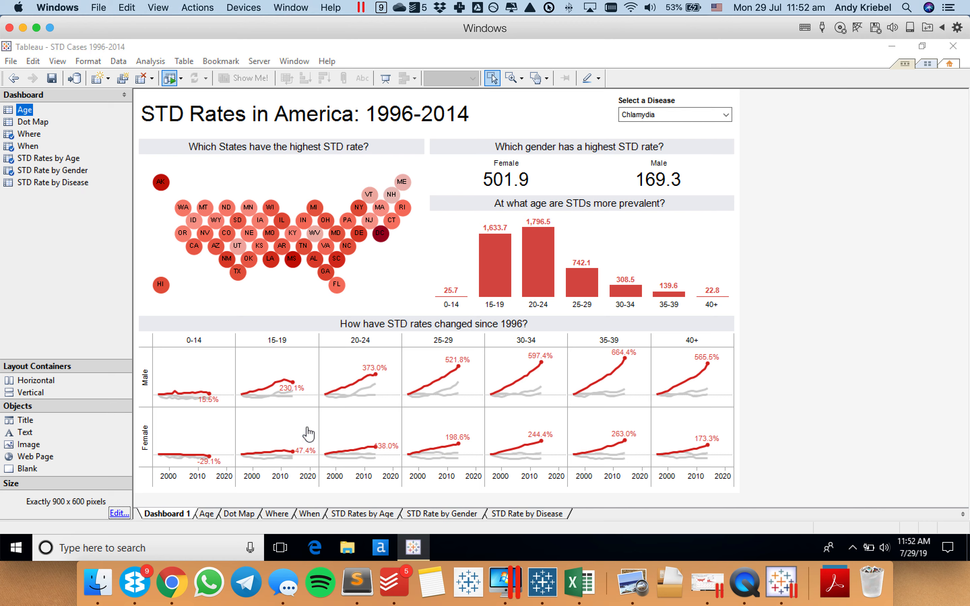
pyautogui.click(487, 310)
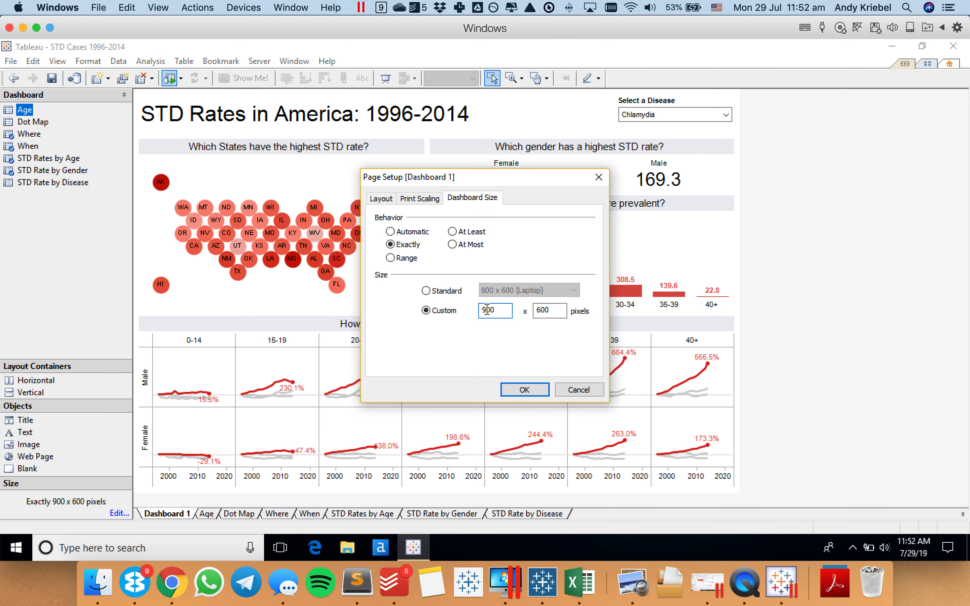
pyautogui.write('8')
pyautogui.click(524, 390)
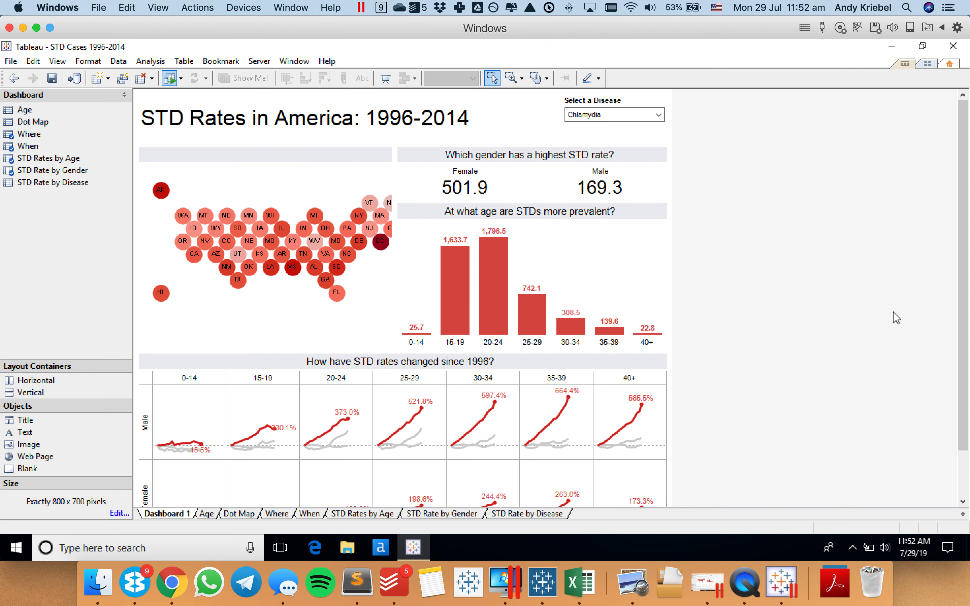
pyautogui.moveTo(961, 293); pyautogui.dragTo(968, 260)
pyautogui.click(335, 152)
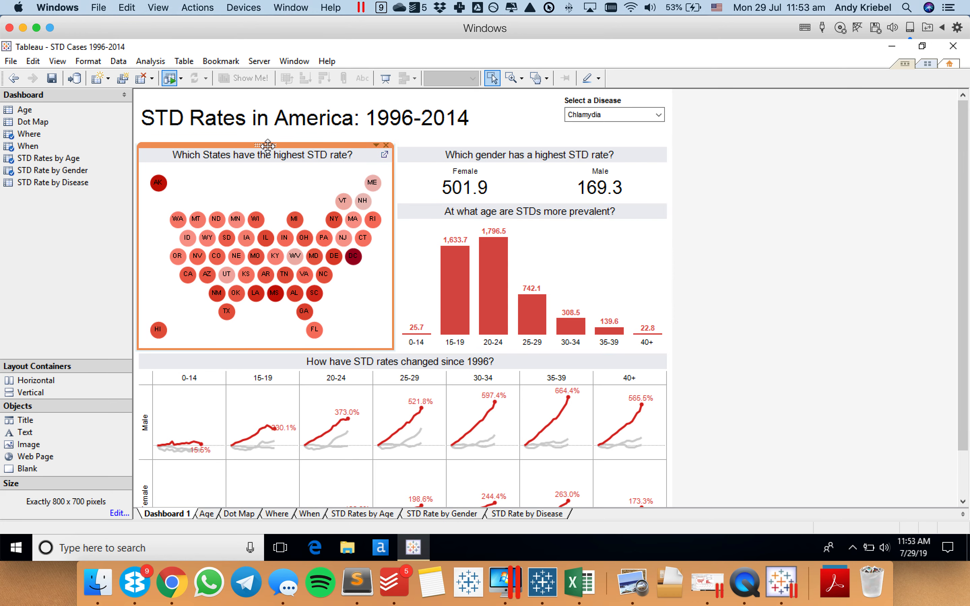
pyautogui.doubleClick(268, 145)
pyautogui.click(650, 145)
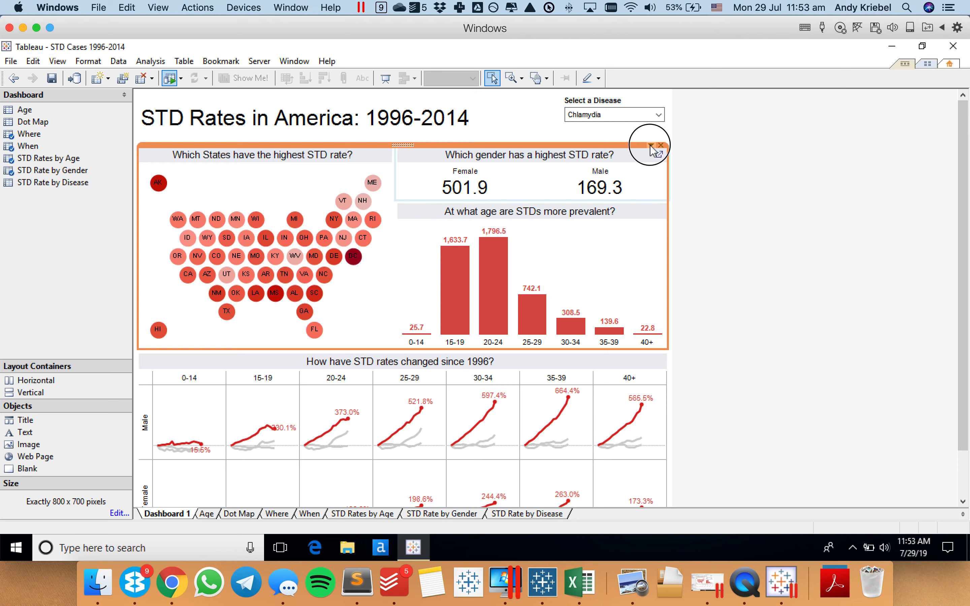
pyautogui.click(787, 228)
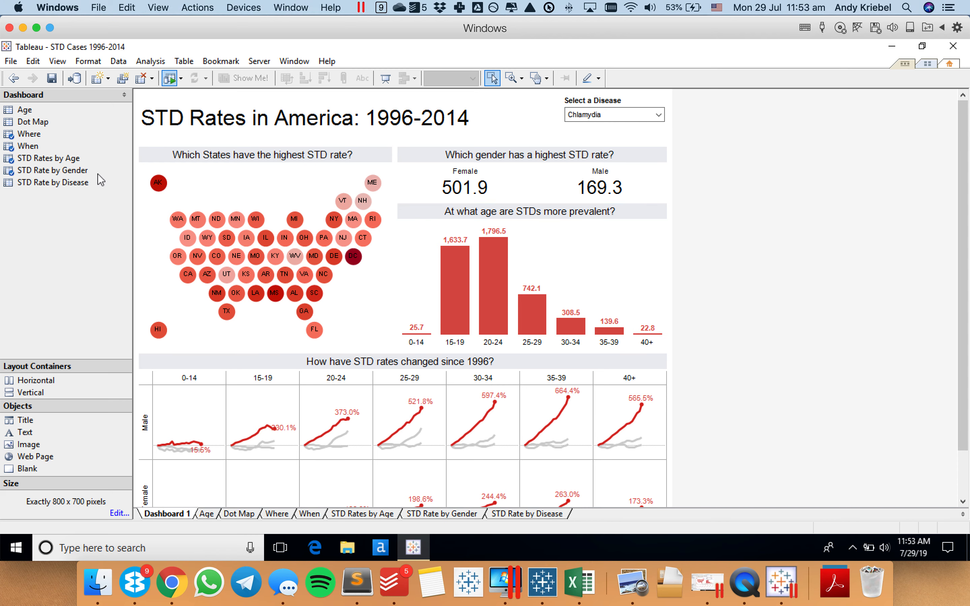
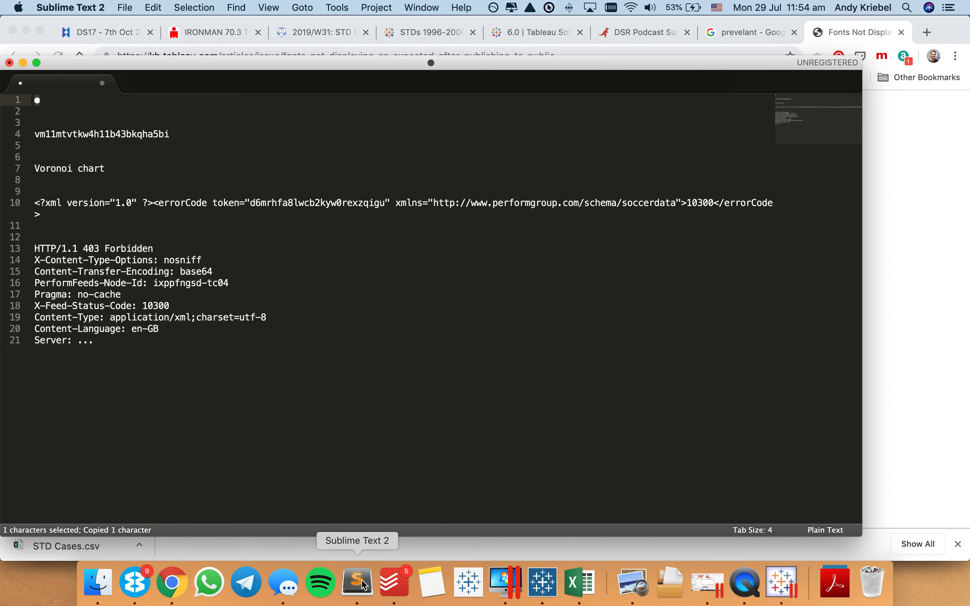
# Back in Tableau, complete the When sheet's caption with DATA SOURCE: CDC, a bullet, and a CREATED BY credit with the author's name and handle.
pyautogui.press('super+Tab')
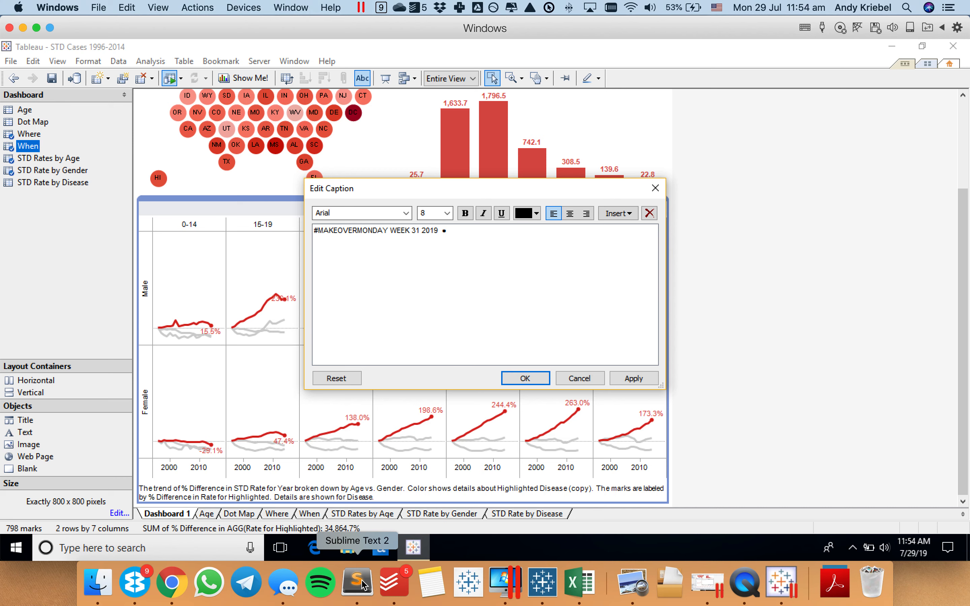
pyautogui.write('SROU')
pyautogui.press('BackSpace')
pyautogui.press('BackSpace')
pyautogui.press('BackSpace')
pyautogui.write('OURCE: CDC • CRETED')
pyautogui.press('BackSpace')
pyautogui.press('BackSpace')
pyautogui.press('BackSpace')
pyautogui.press('BackSpace')
pyautogui.write('A SOURCE: CDC • CREATED BY: ANDY KRIEBEL')
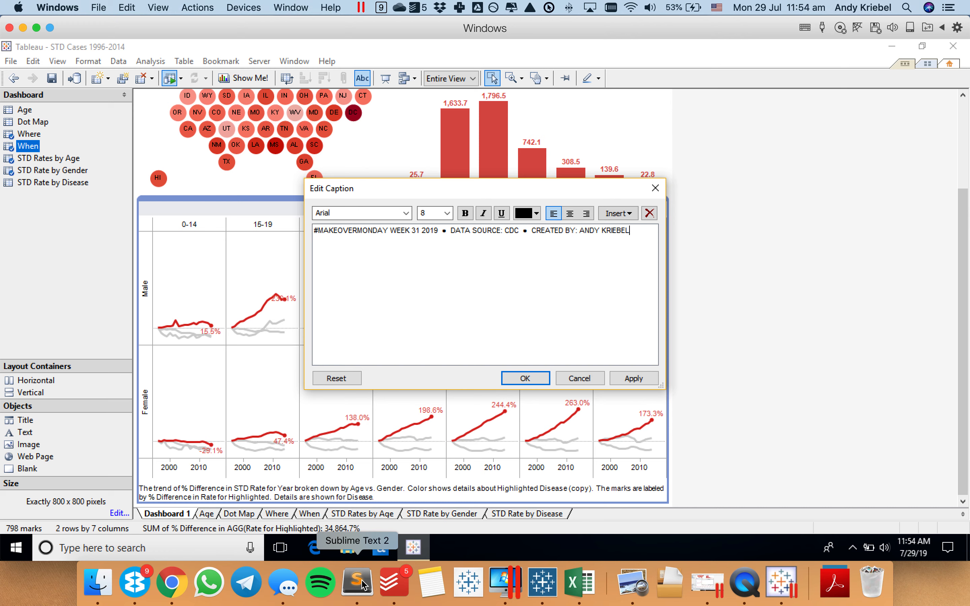
pyautogui.write(' | @VIZW')
# Format the whole caption as centred, gray, 7 pt text and accept it.
pyautogui.hotkey('ctrl', 'a')
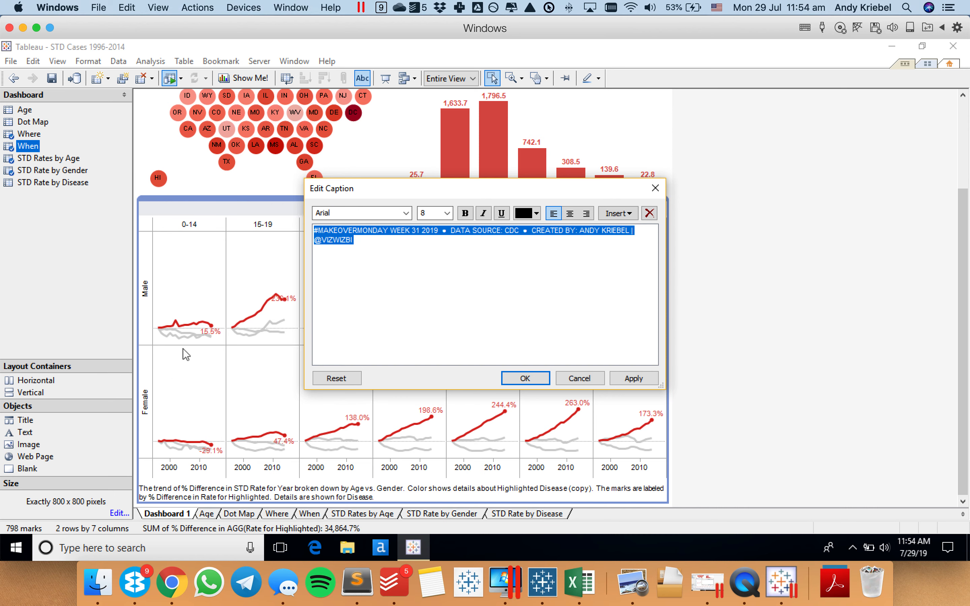
pyautogui.click(570, 216)
pyautogui.click(528, 213)
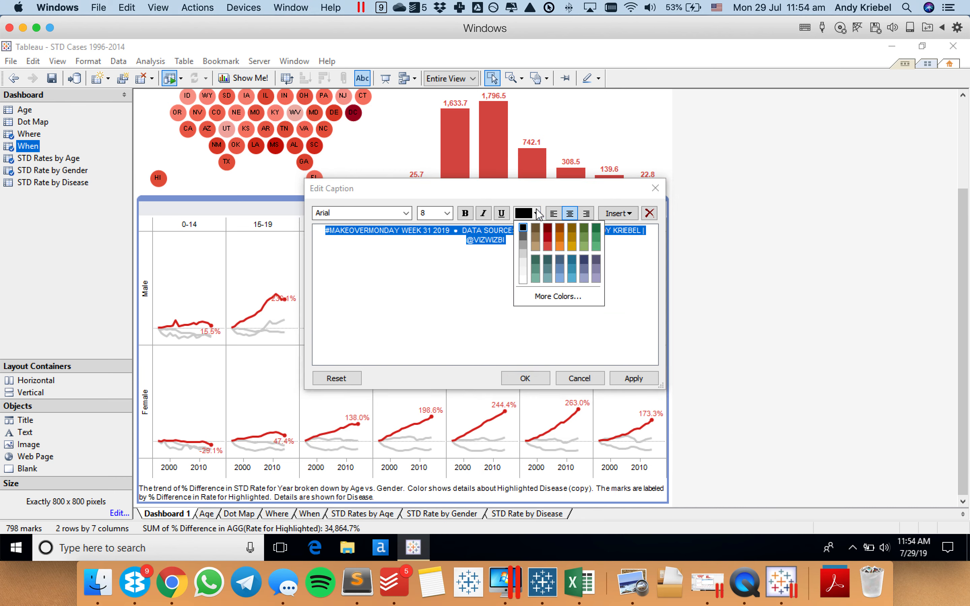
pyautogui.click(523, 244)
pyautogui.doubleClick(432, 212)
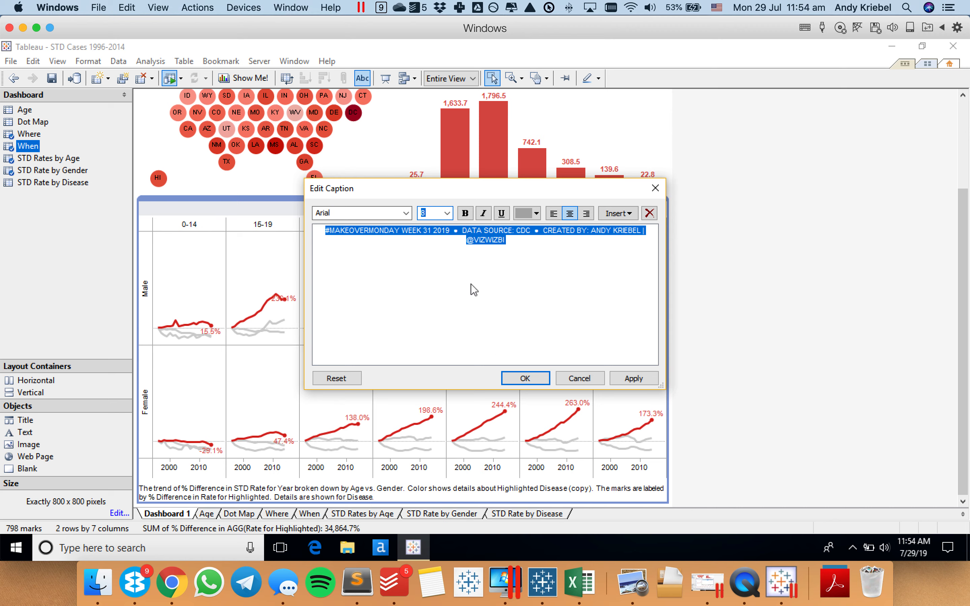
pyautogui.write('7')
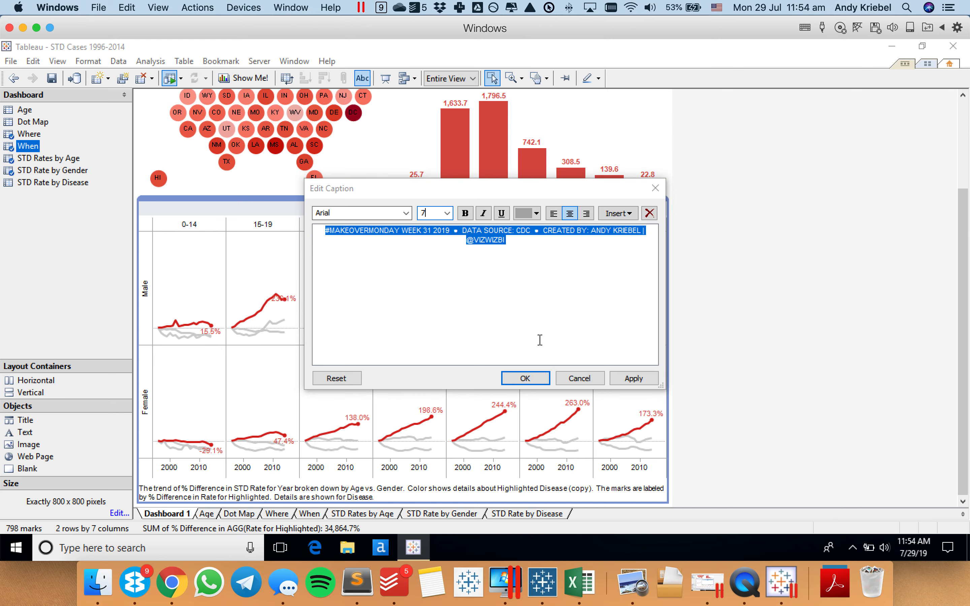
pyautogui.click(540, 340)
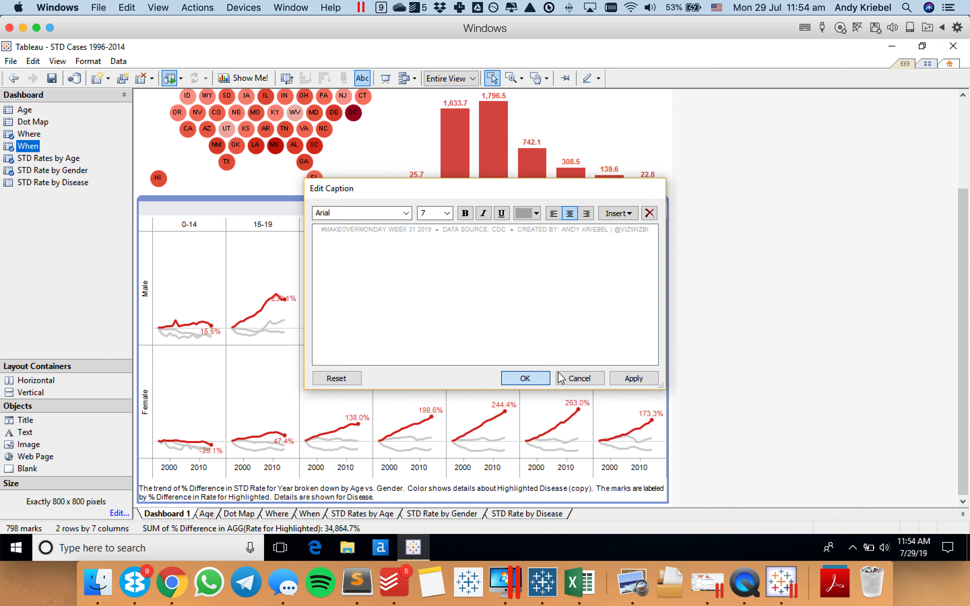
pyautogui.press('Return')
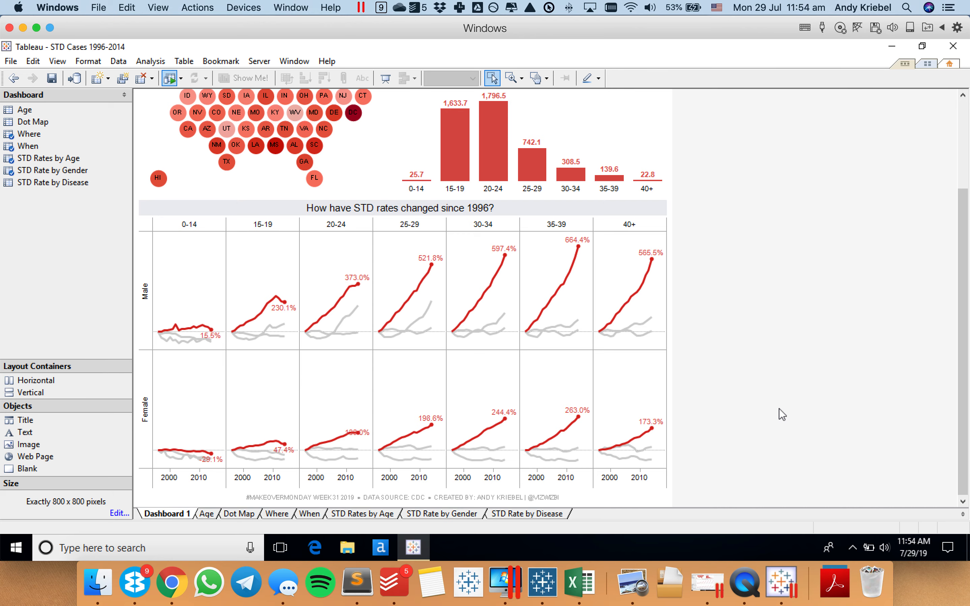
# Set the state map sheet to act as a filter for the dashboard.
pyautogui.scroll(5, 781, 414)
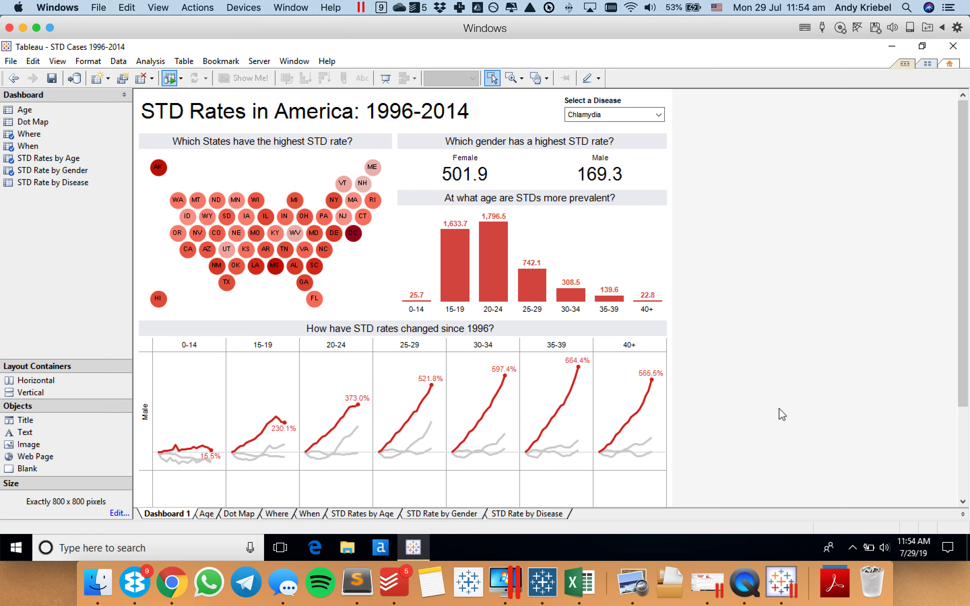
pyautogui.click(317, 158)
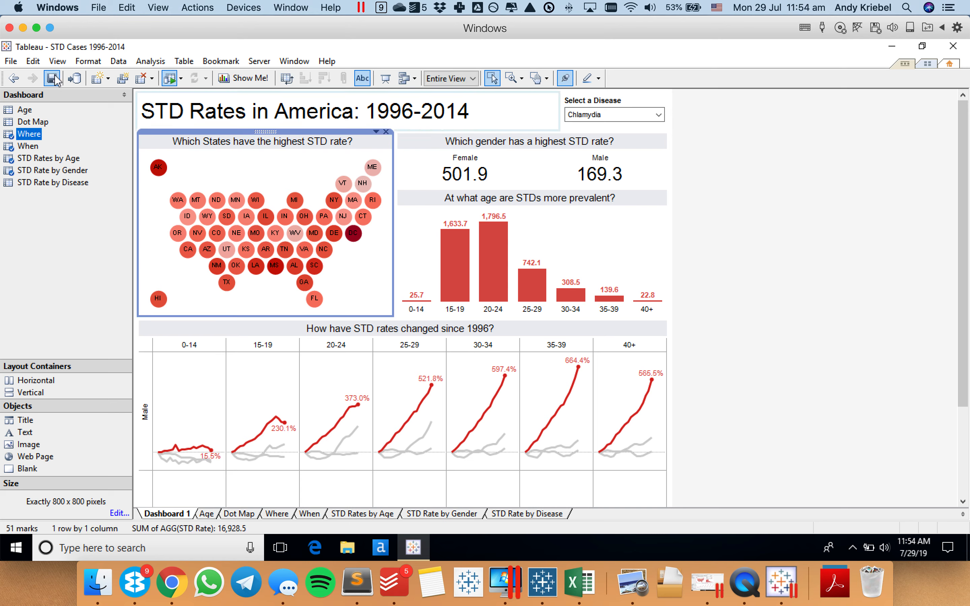
pyautogui.click(376, 131)
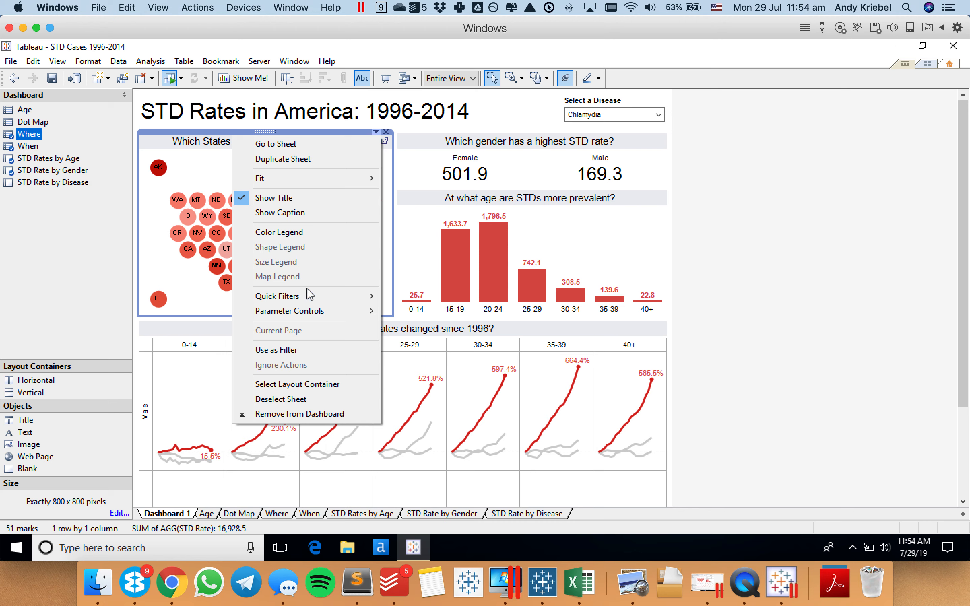
pyautogui.click(299, 348)
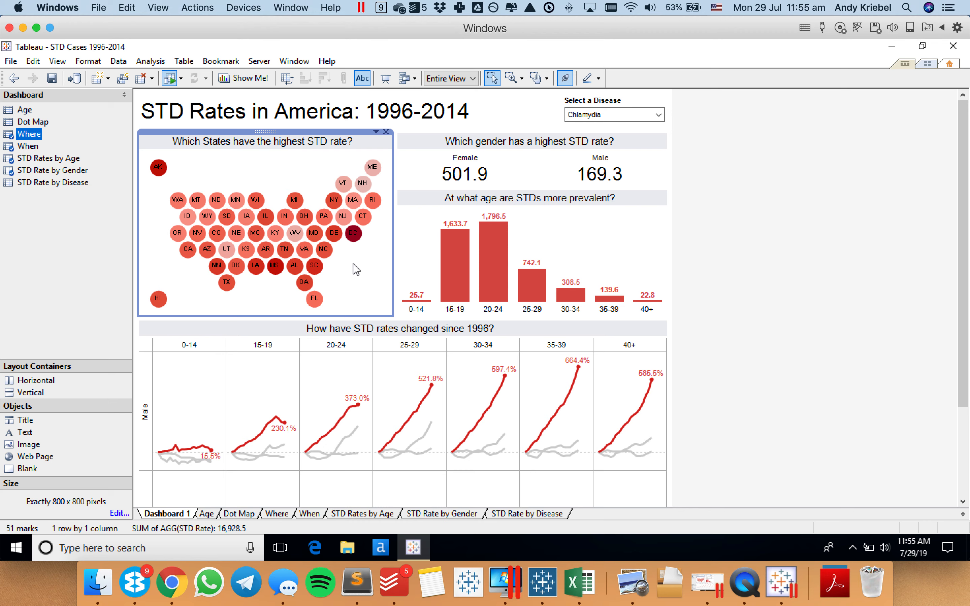
# Test the map filter by selecting DC, then clear the selection.
pyautogui.click(352, 234)
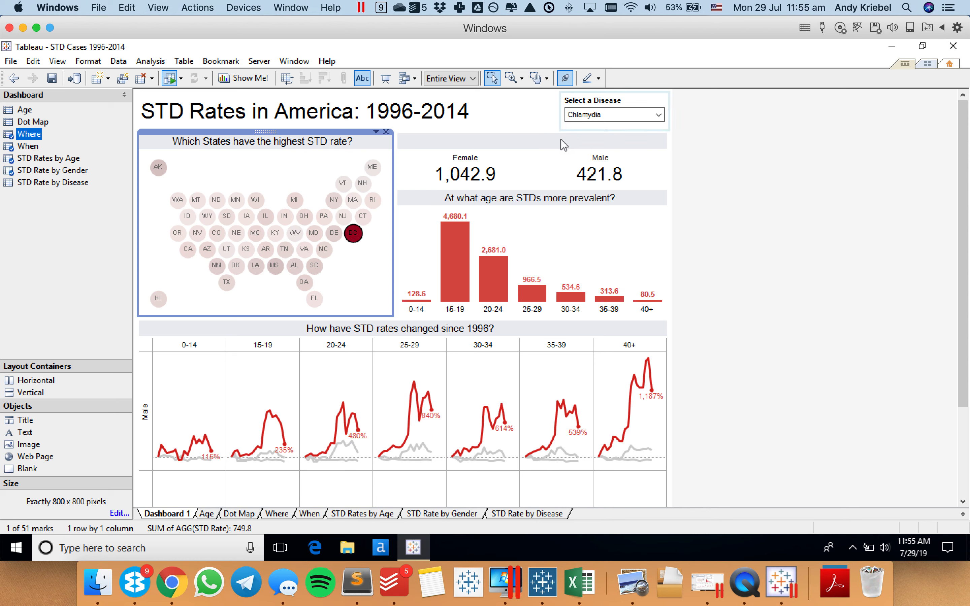
pyautogui.click(356, 235)
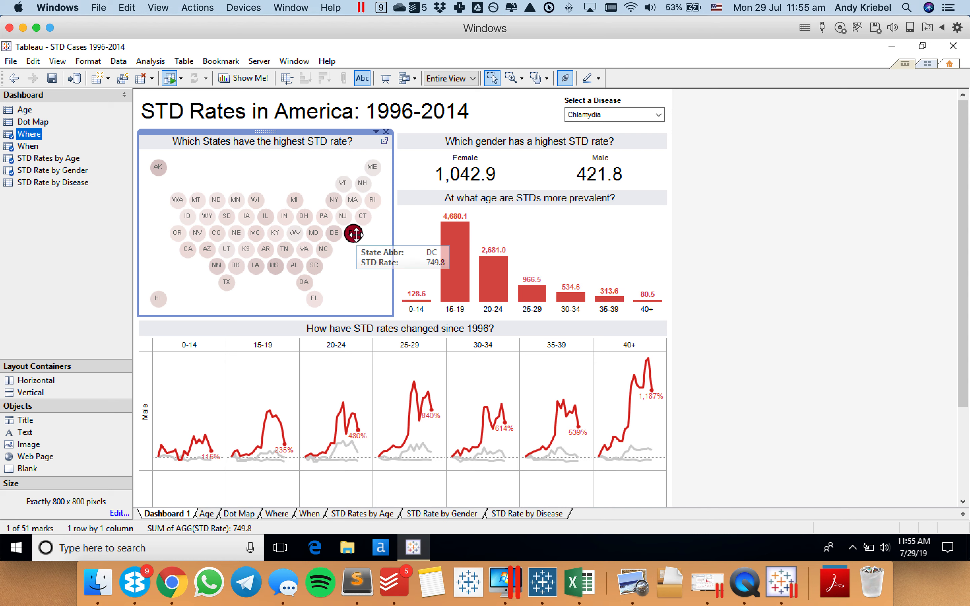
pyautogui.click(354, 259)
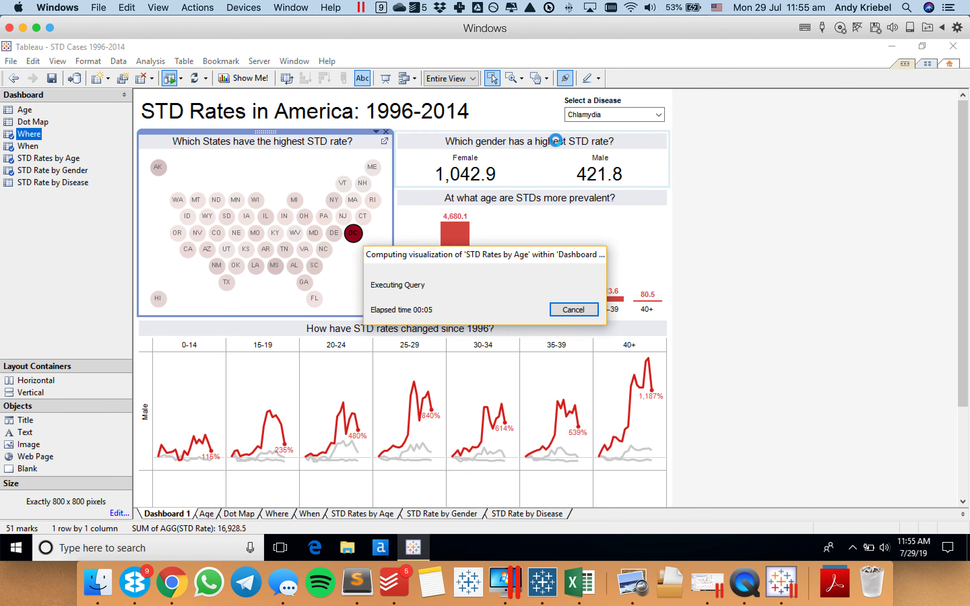
# Set the gender rate sheet to act as a dashboard filter and test it by selecting the Female value.
pyautogui.click(649, 144)
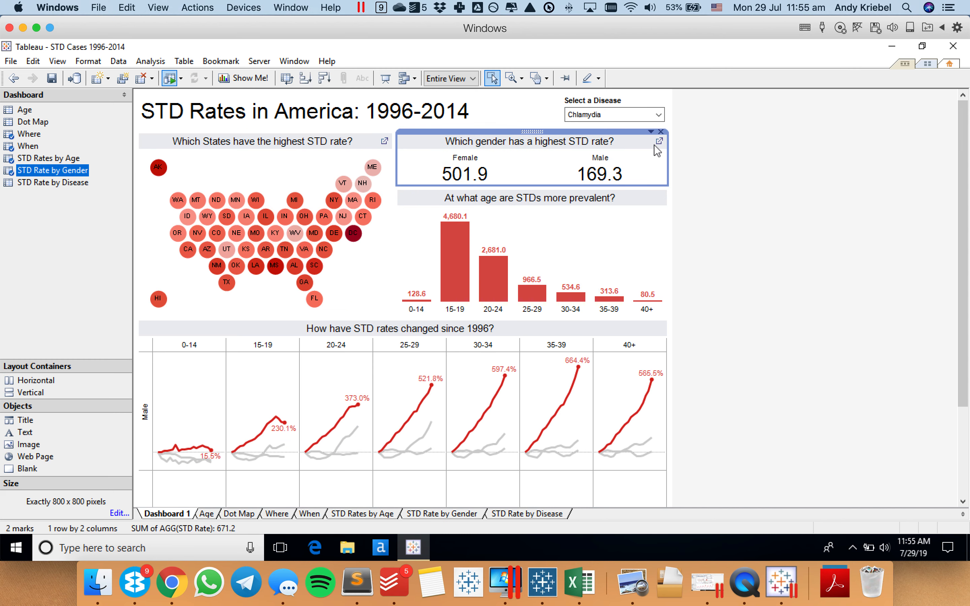
pyautogui.click(651, 131)
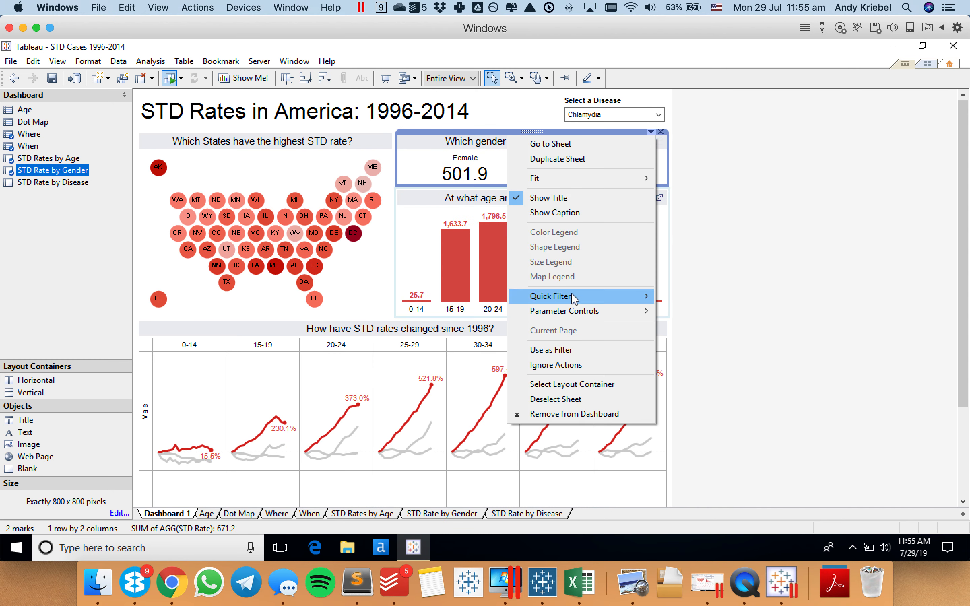
pyautogui.click(569, 351)
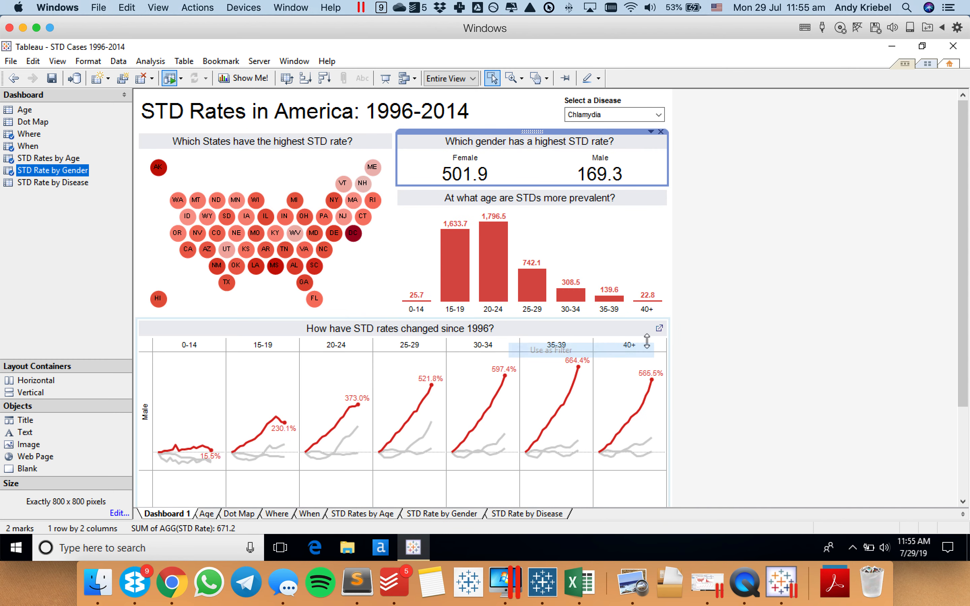
pyautogui.click(760, 283)
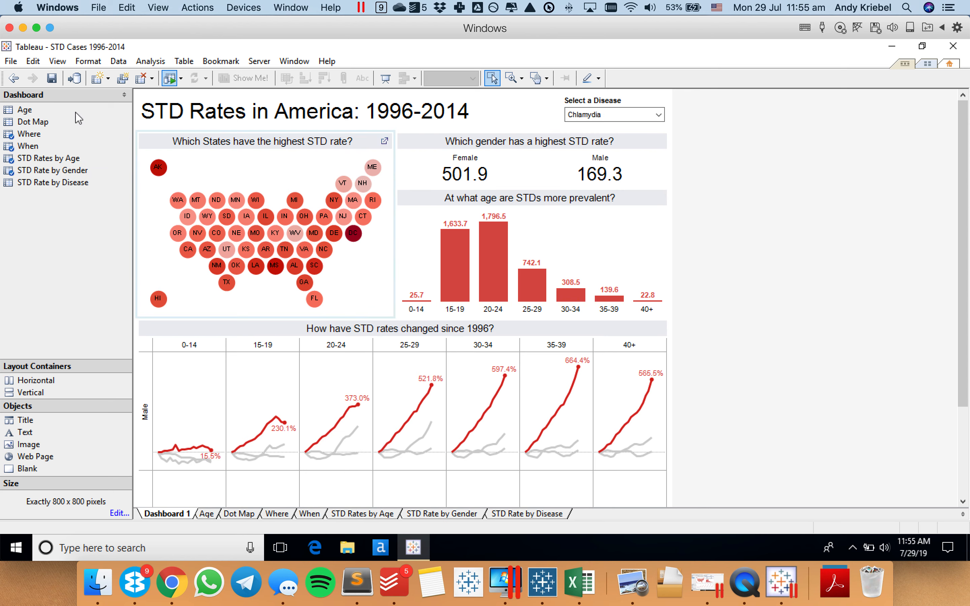
pyautogui.click(466, 173)
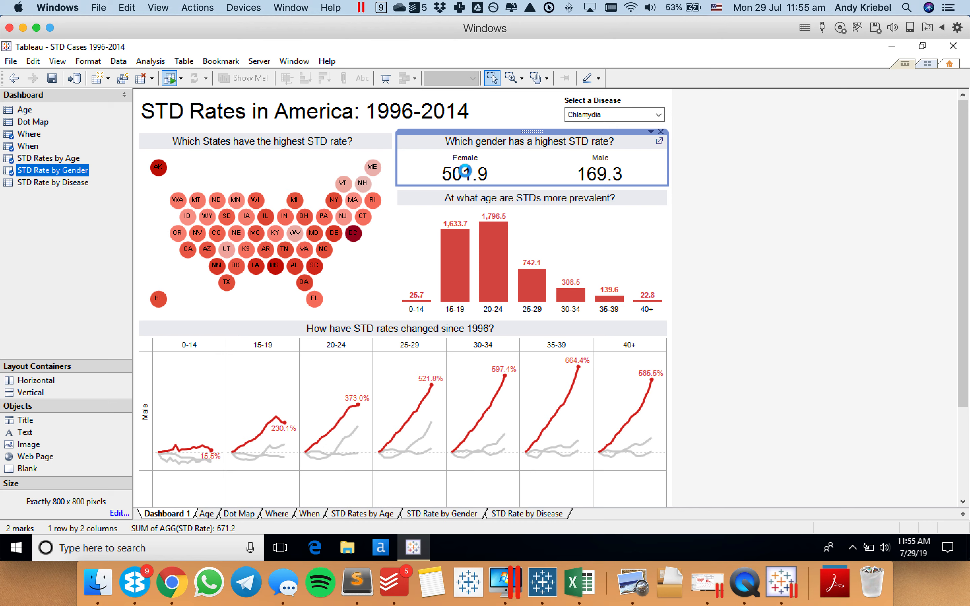
pyautogui.click(465, 172)
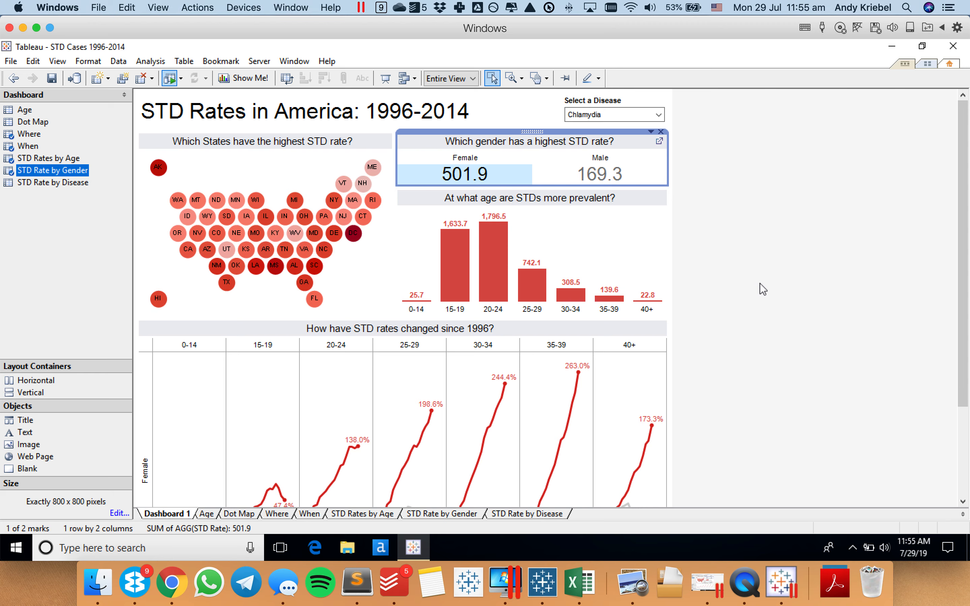
# Clear the Female selection in the gender rate sheet and deselect the sheet on the dashboard.
pyautogui.moveTo(963, 317); pyautogui.dragTo(913, 189)
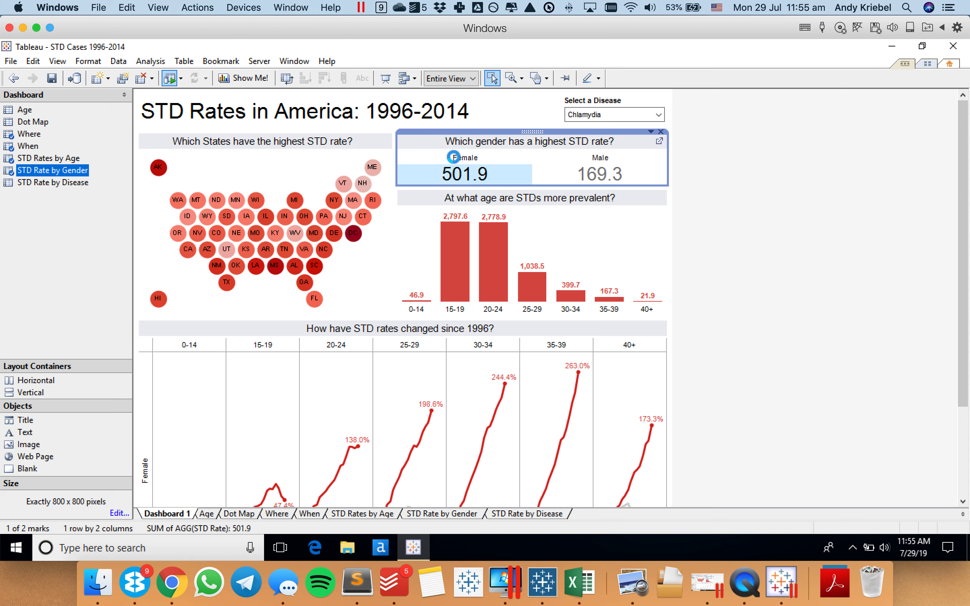
pyautogui.click(451, 133)
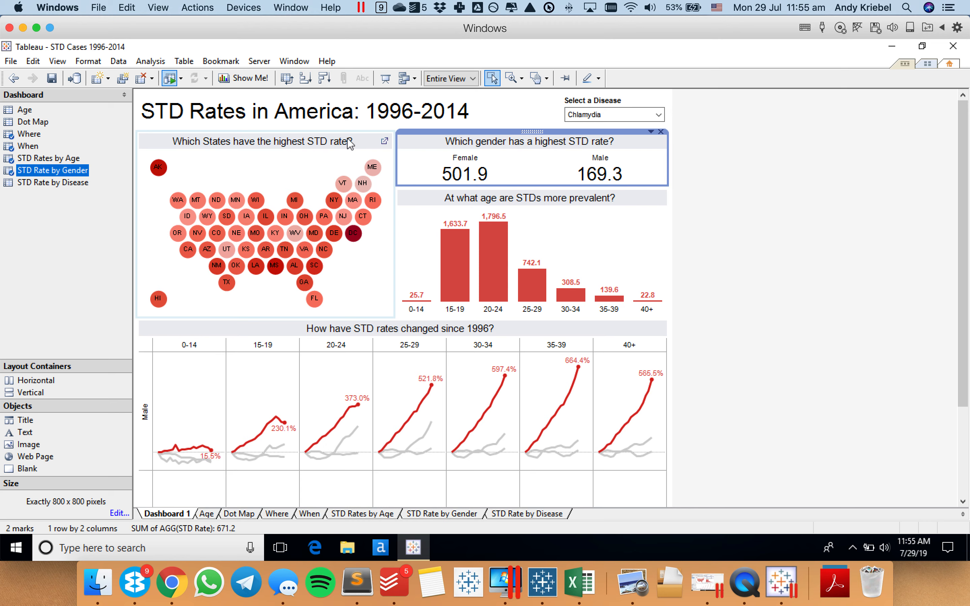
pyautogui.click(749, 232)
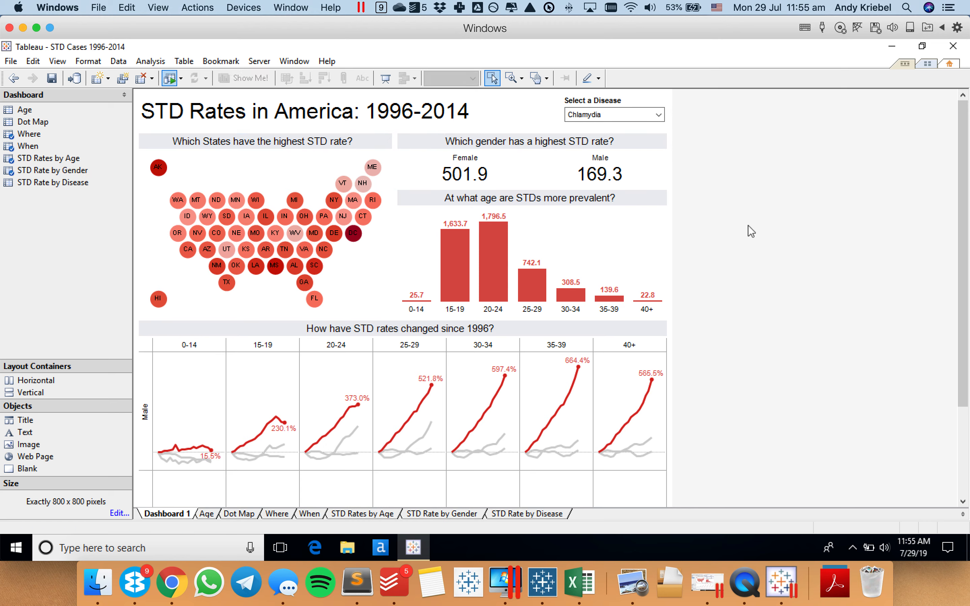
# Add a second line to the dashboard title reading "Click on a State or Gender to filter".
pyautogui.click(461, 126)
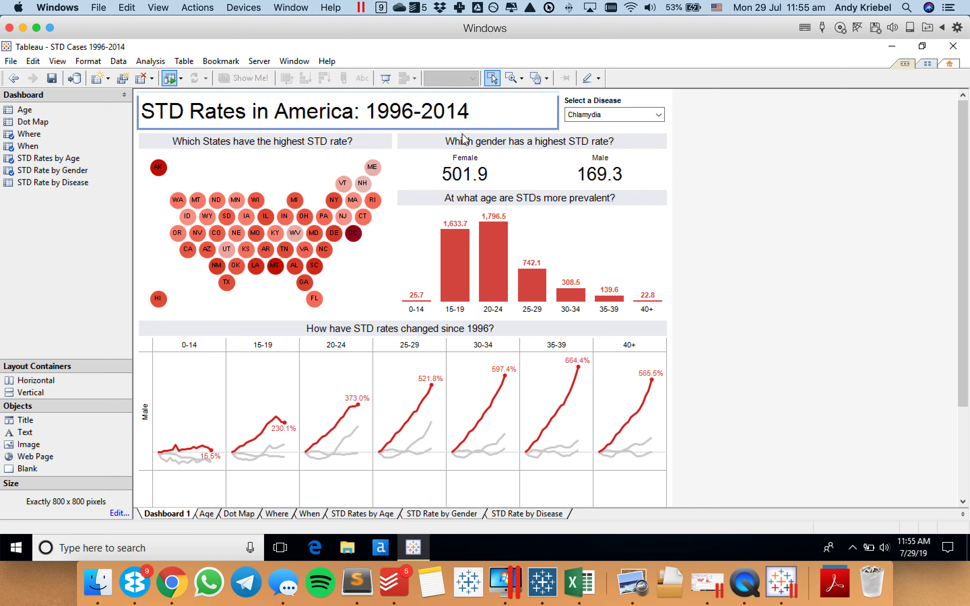
pyautogui.click(646, 274)
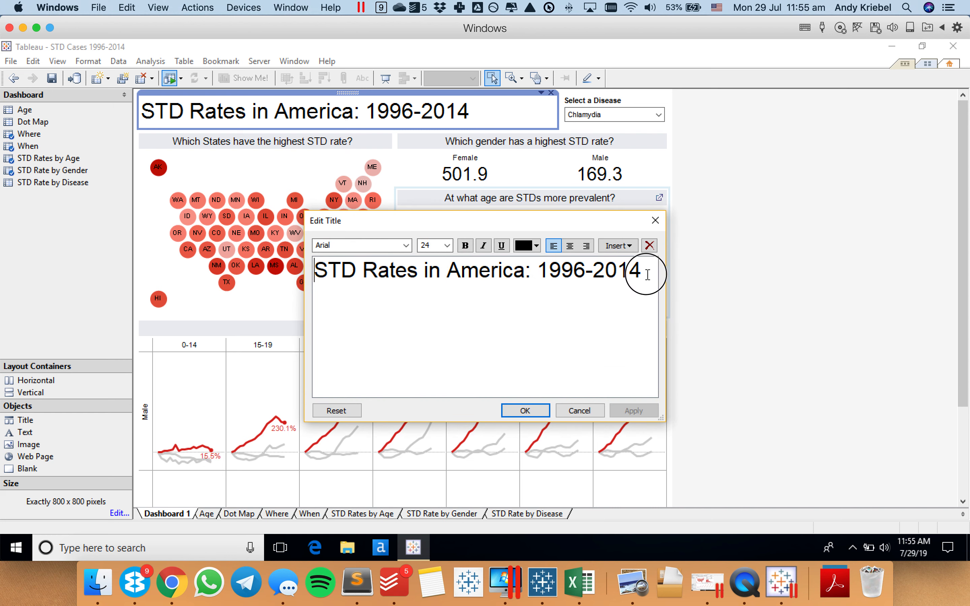
pyautogui.write('Ch')
pyautogui.press('BackSpace')
pyautogui.press('BackSpace')
pyautogui.write('Filter ')
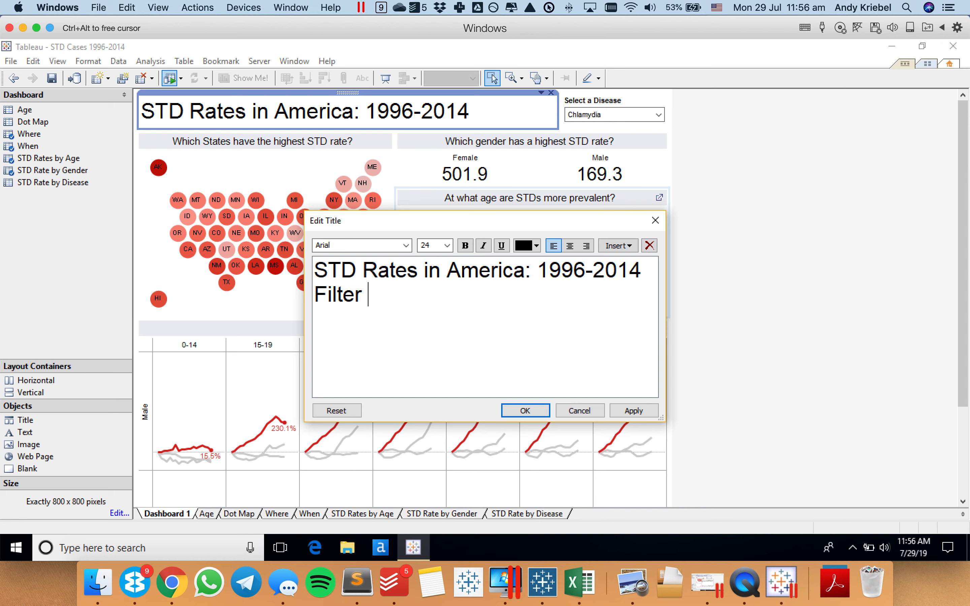
pyautogui.write('Cli')
pyautogui.hotkey('shift', 'Left')
pyautogui.hotkey('shift', 'Left')
pyautogui.hotkey('shift', 'Left')
pyautogui.hotkey('shift', 'Left')
pyautogui.hotkey('shift', 'Left')
pyautogui.hotkey('shift', 'Left')
pyautogui.hotkey('shift', 'Left')
pyautogui.hotkey('shift', 'Left')
pyautogui.hotkey('shift', 'Left')
pyautogui.hotkey('shift', 'Left')
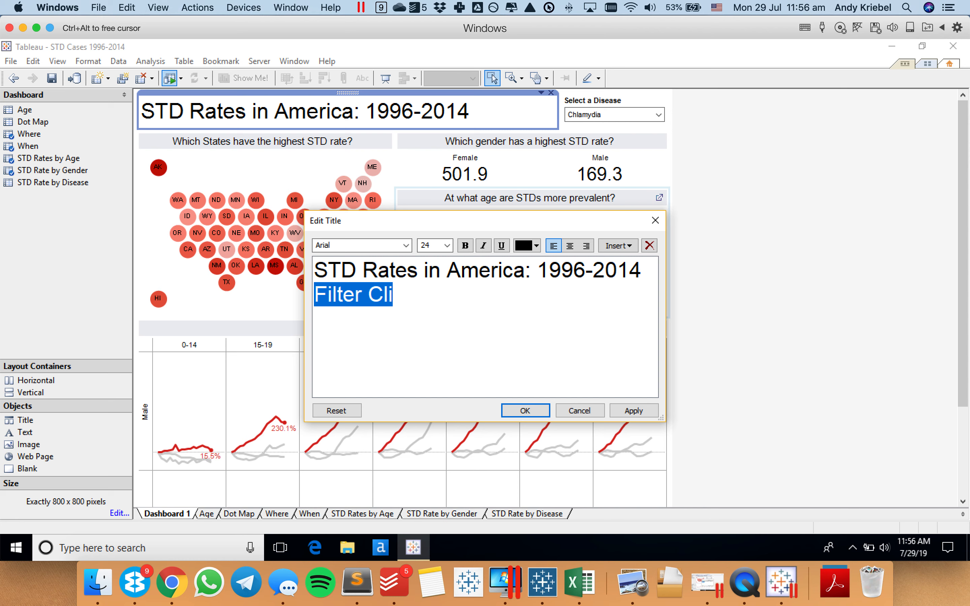
pyautogui.write('Click on a ')
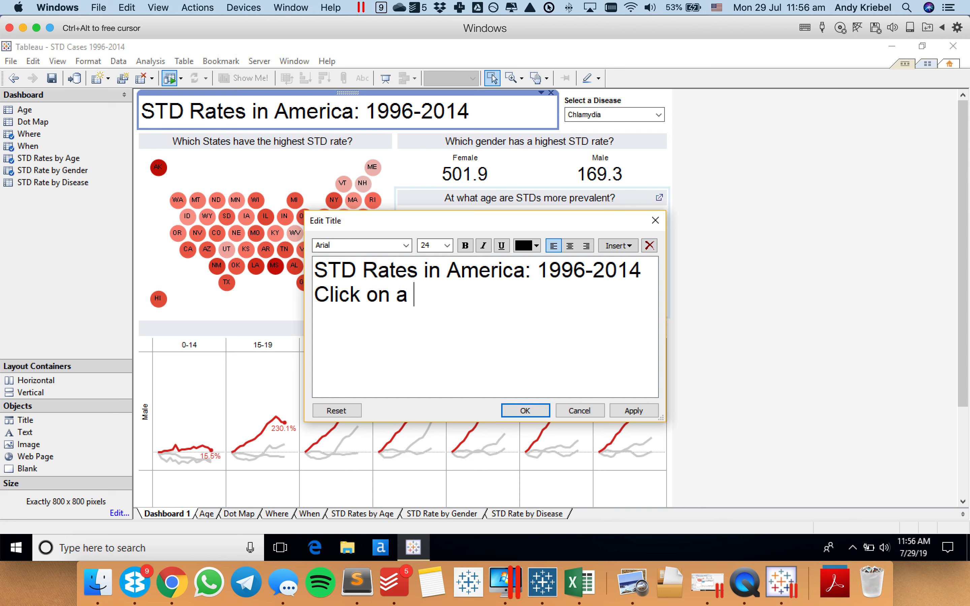
pyautogui.write('State or')
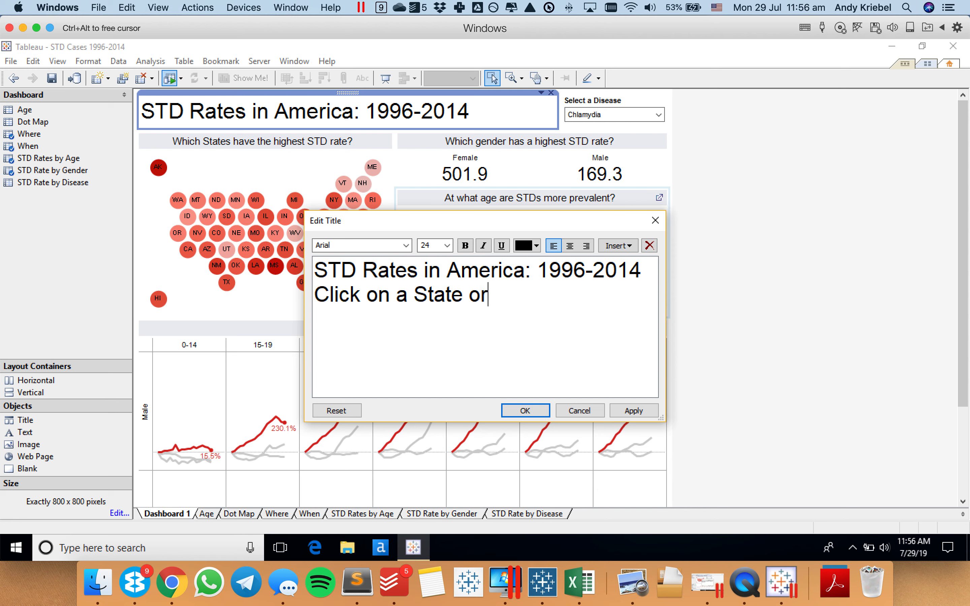
pyautogui.write(' Gender to filter')
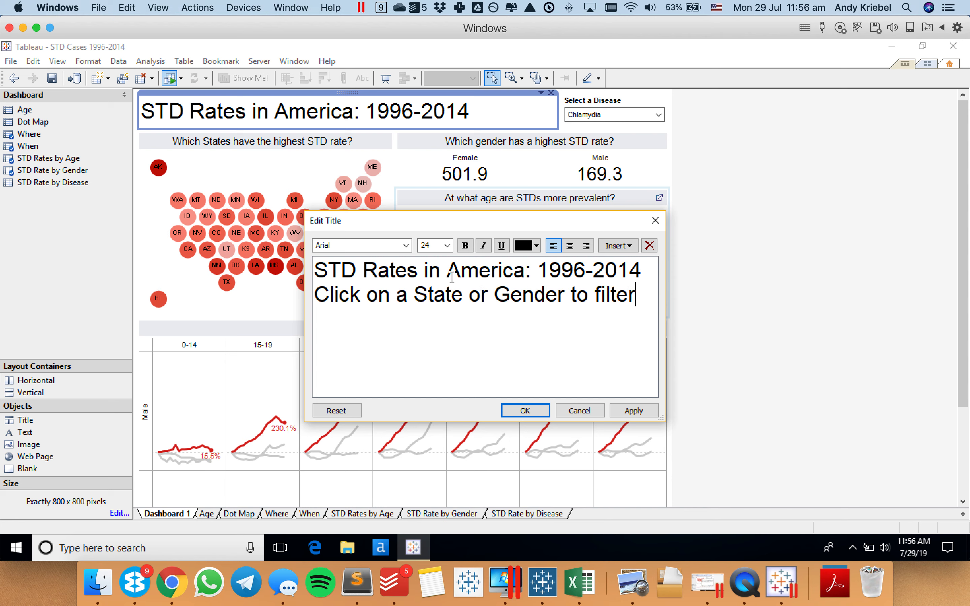
# Format the title's second line as 9 pt italic dark gray text and accept the title edit.
pyautogui.moveTo(319, 294); pyautogui.dragTo(643, 296)
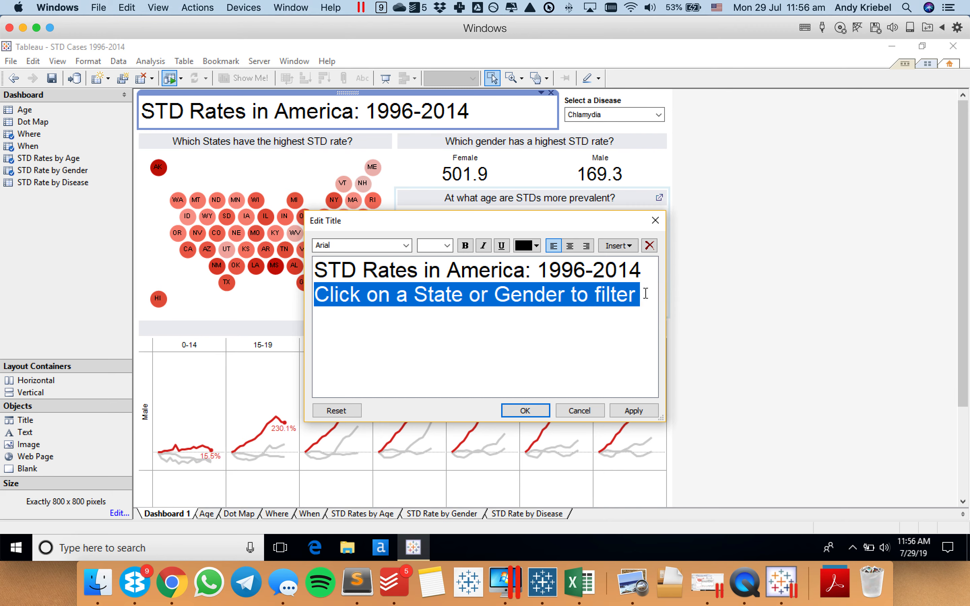
pyautogui.click(447, 246)
pyautogui.click(421, 267)
pyautogui.click(483, 246)
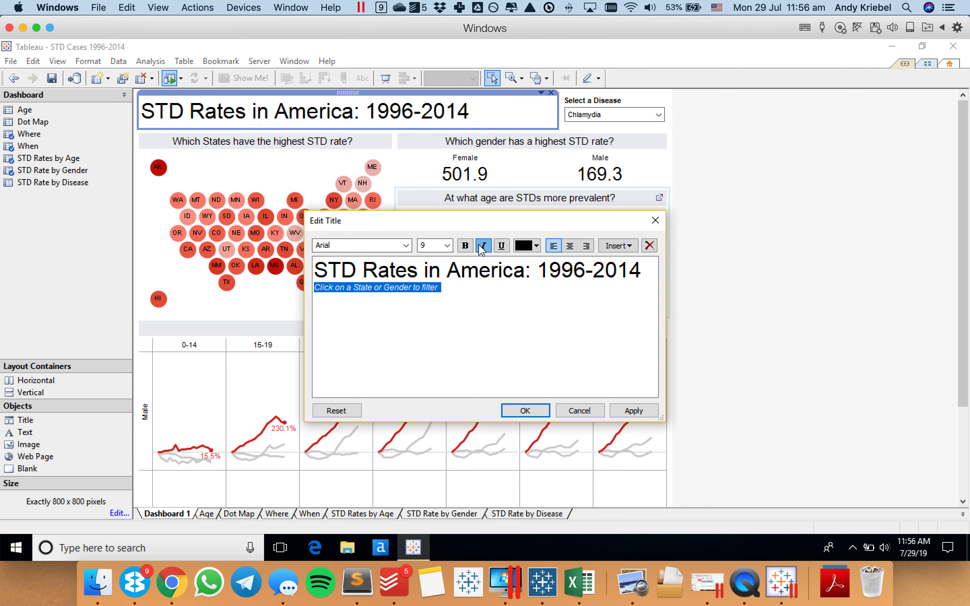
pyautogui.click(522, 251)
pyautogui.click(522, 269)
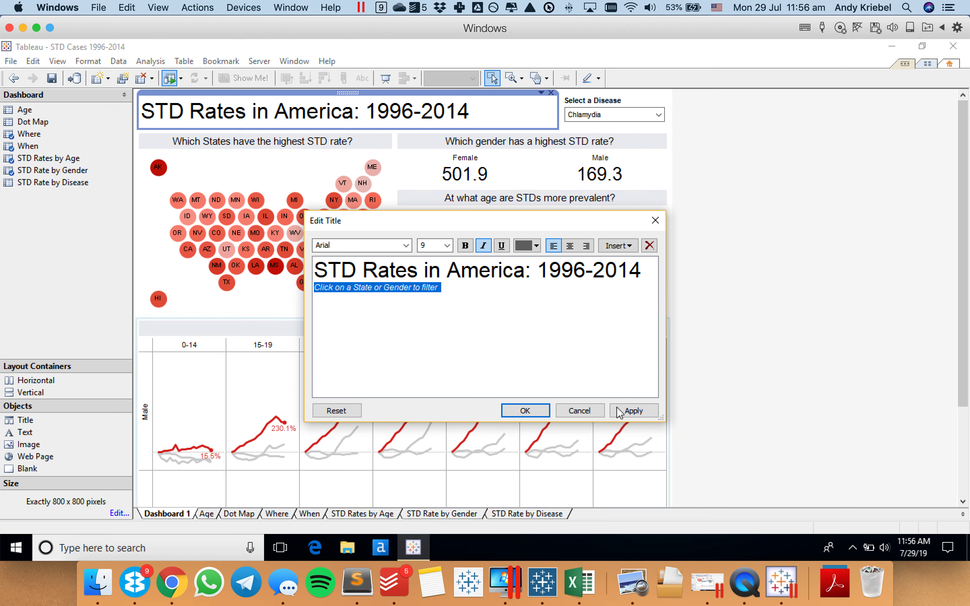
pyautogui.click(629, 409)
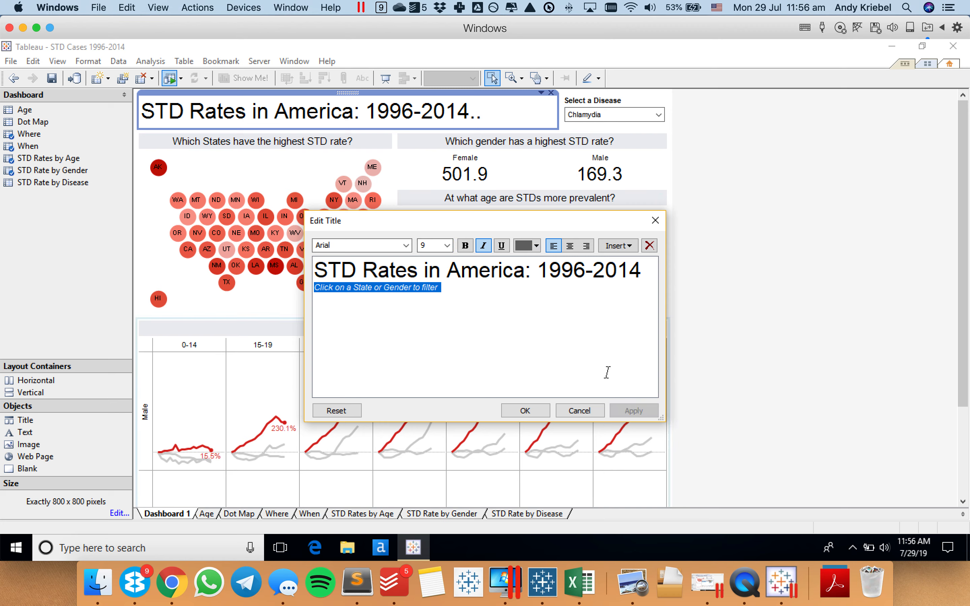
pyautogui.click(527, 411)
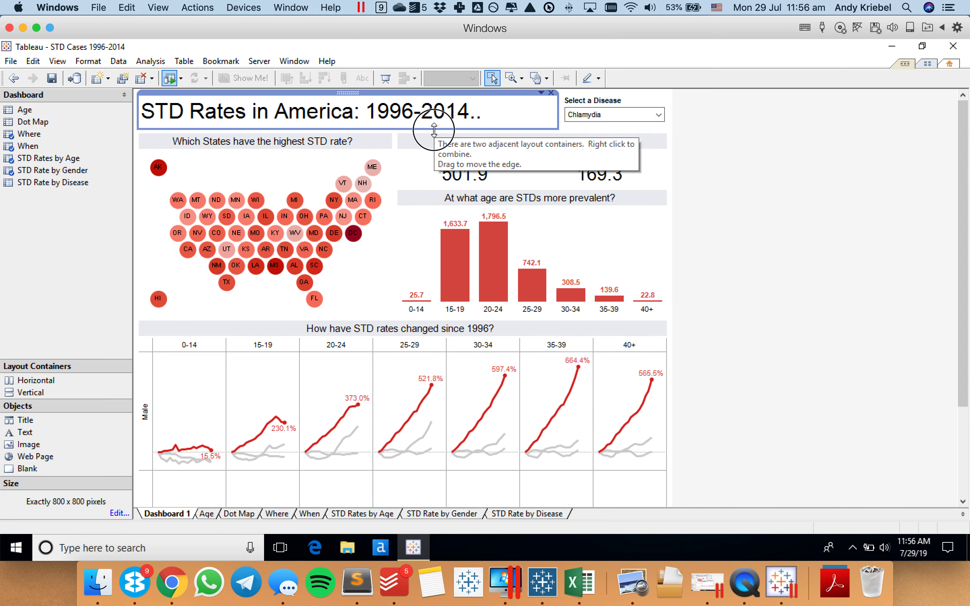
# Increase the height of the title area to fit its second line and save the workbook.
pyautogui.moveTo(434, 139); pyautogui.dragTo(434, 146)
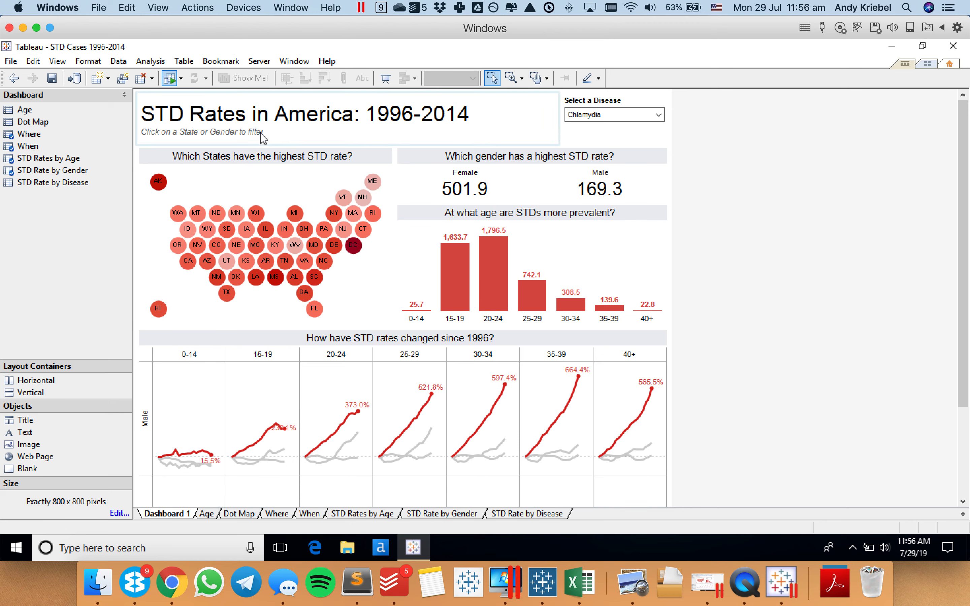
pyautogui.click(112, 254)
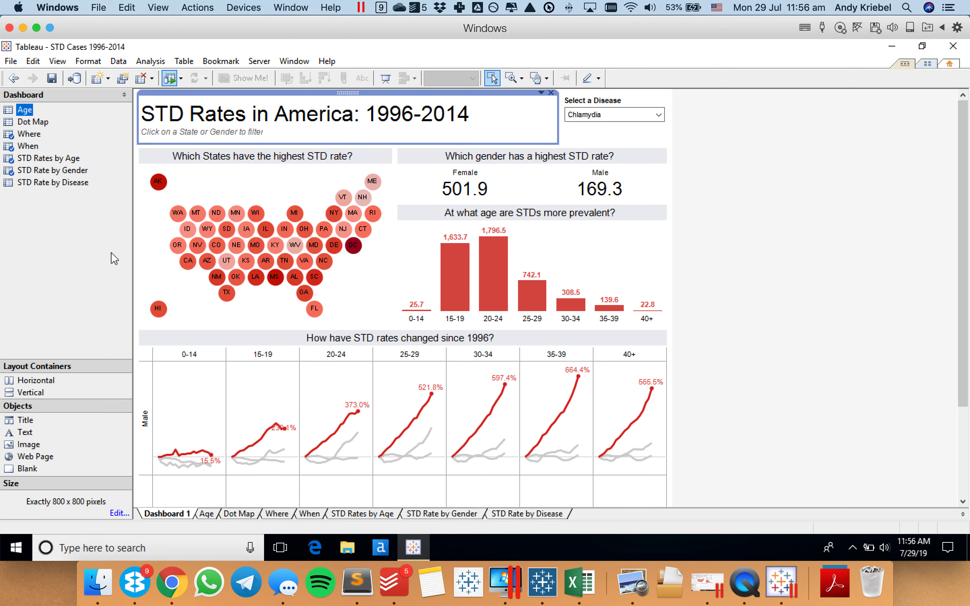
pyautogui.moveTo(963, 329); pyautogui.dragTo(960, 192)
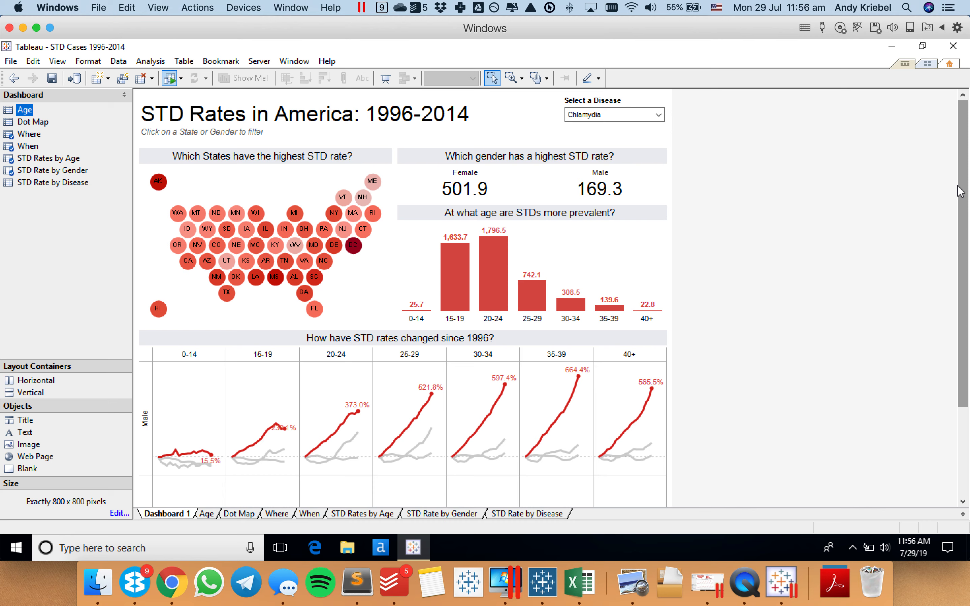
pyautogui.click(52, 78)
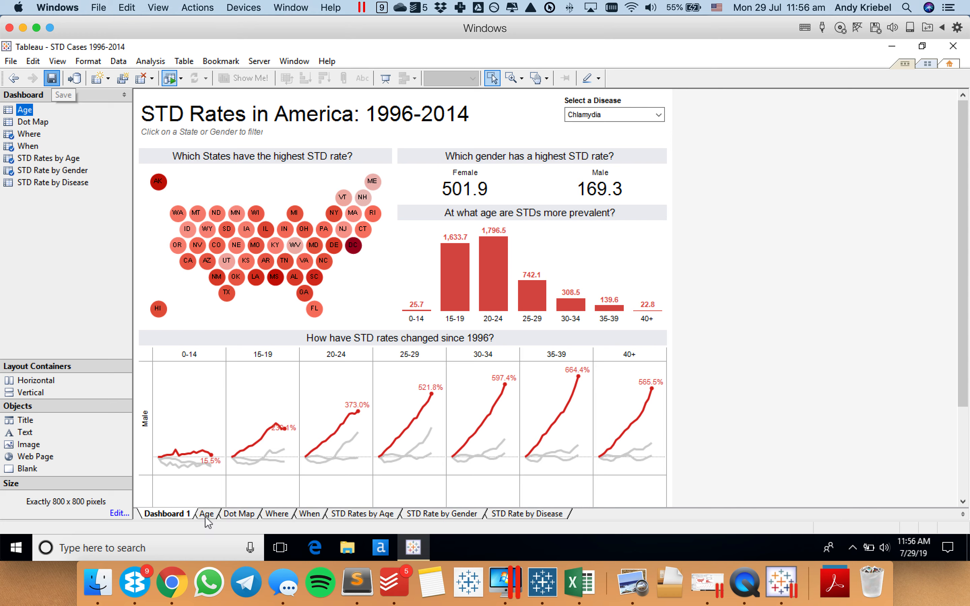
# Rename the dashboard sheet as MM2019 WK31.
pyautogui.doubleClick(177, 516)
pyautogui.write('MM')
pyautogui.press('Return')
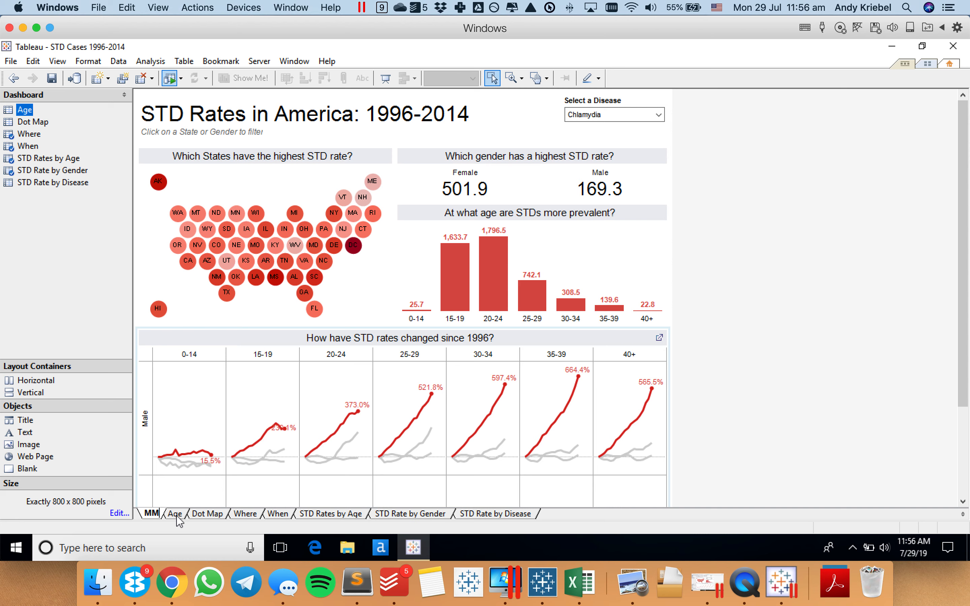
pyautogui.write('2019W31')
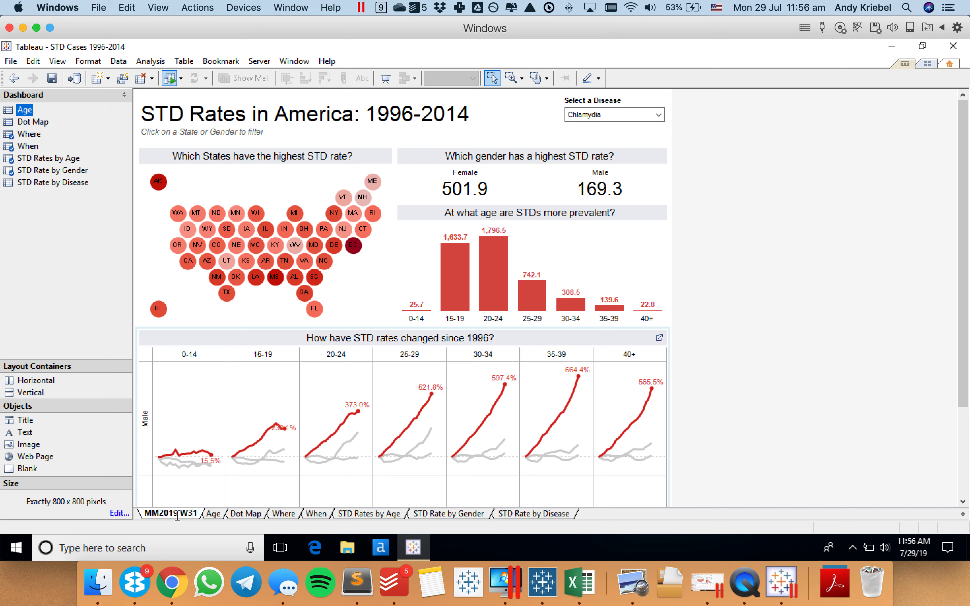
pyautogui.write('K')
pyautogui.press('Return')
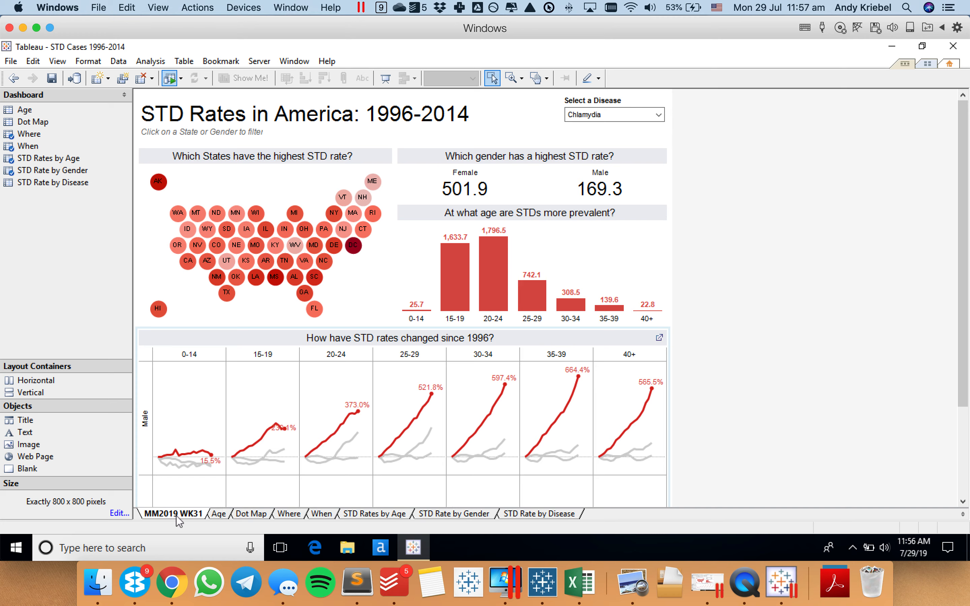
# Switch the sheet tabs to the filmstrip view and back to plain tabs.
pyautogui.rightClick(176, 512)
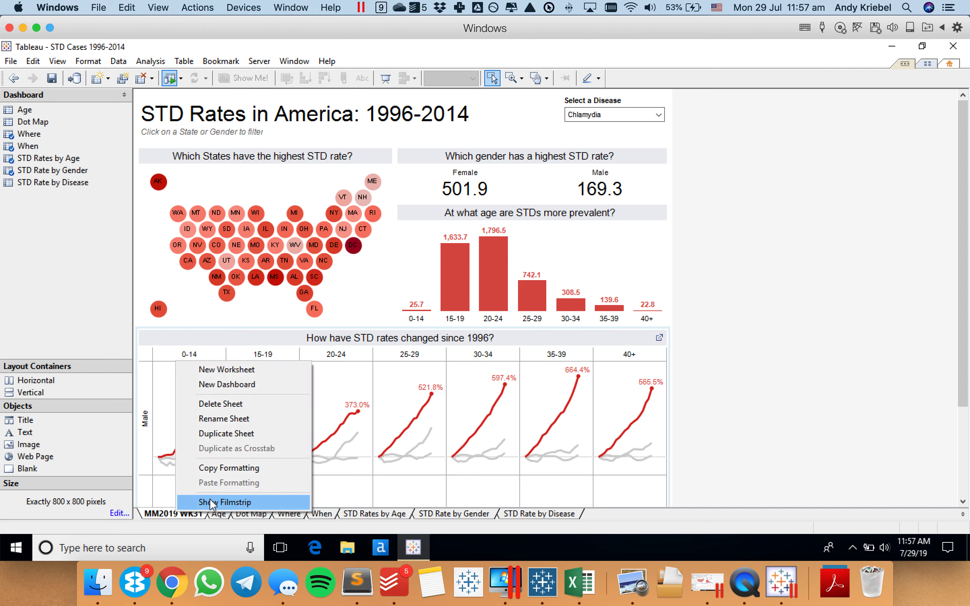
pyautogui.click(216, 505)
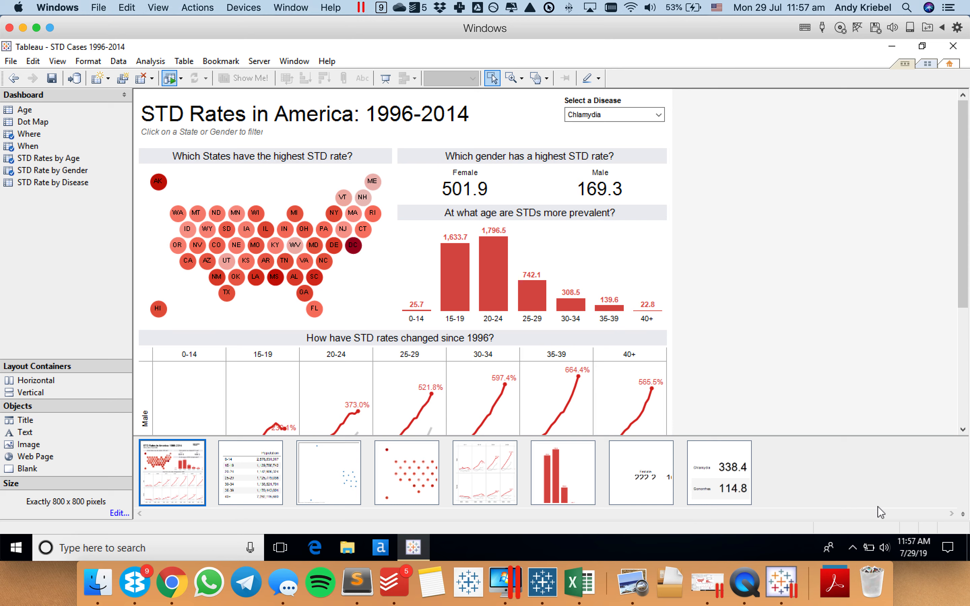
pyautogui.click(963, 515)
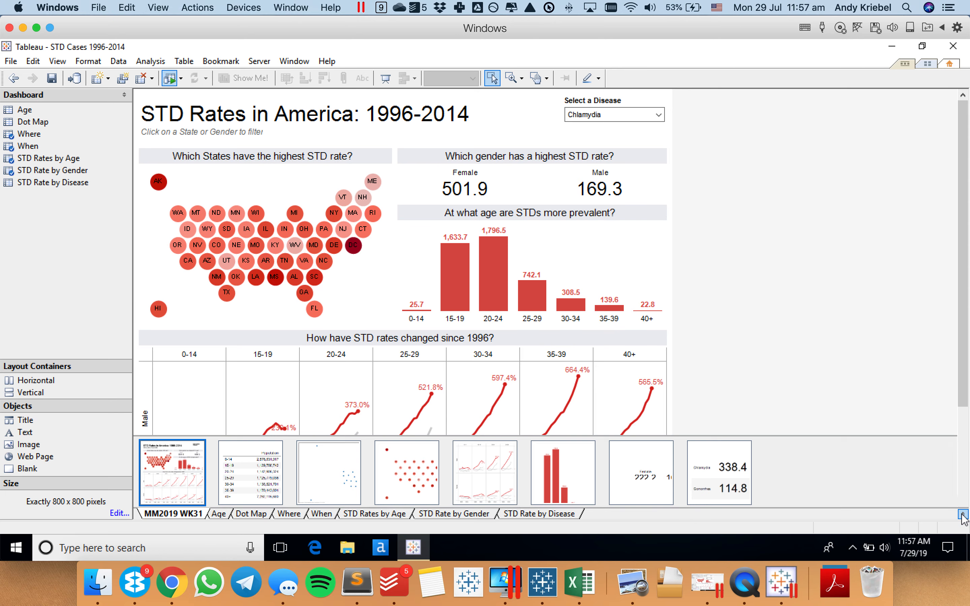
pyautogui.rightClick(181, 515)
pyautogui.click(68, 290)
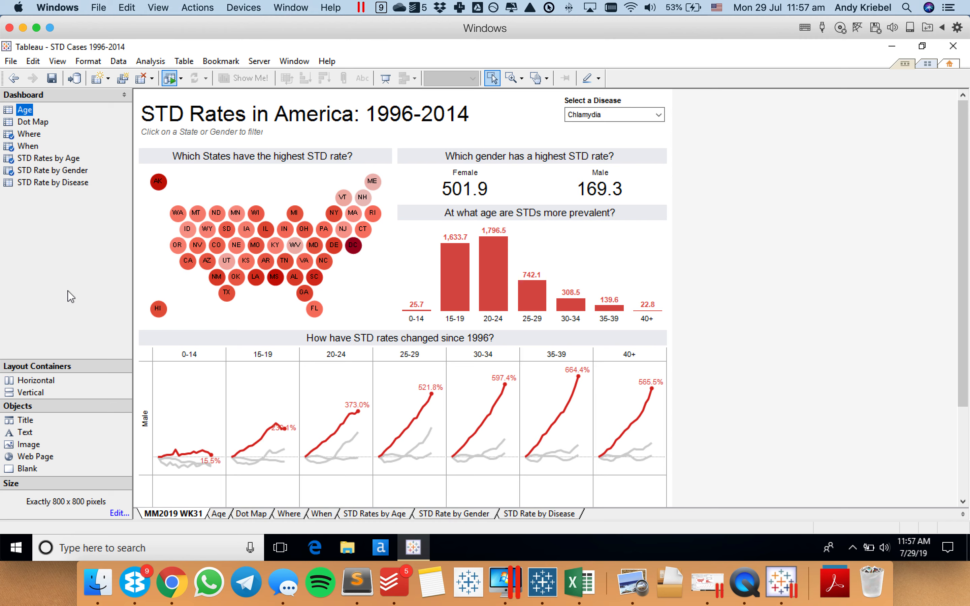
pyautogui.click(264, 62)
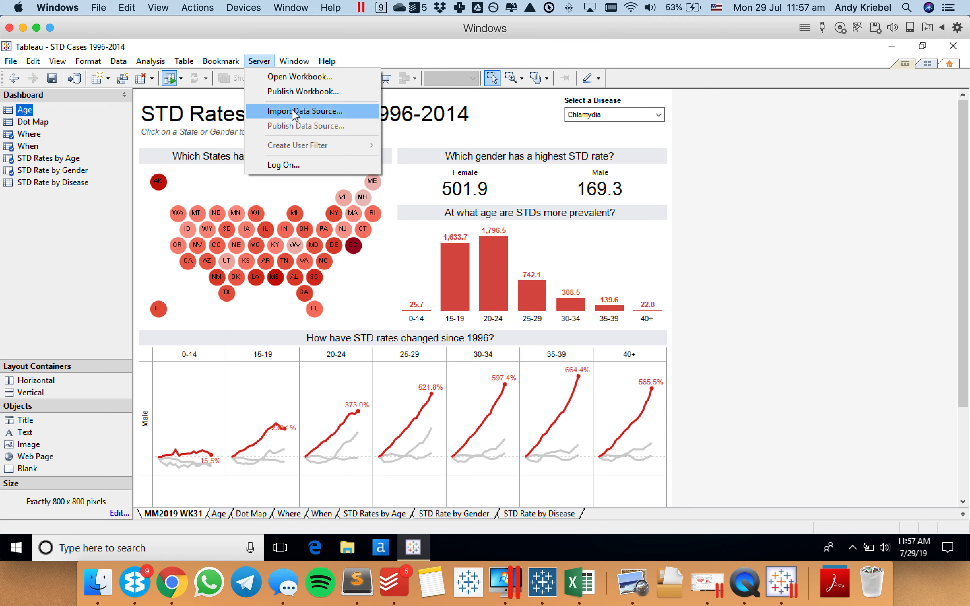
pyautogui.click(292, 92)
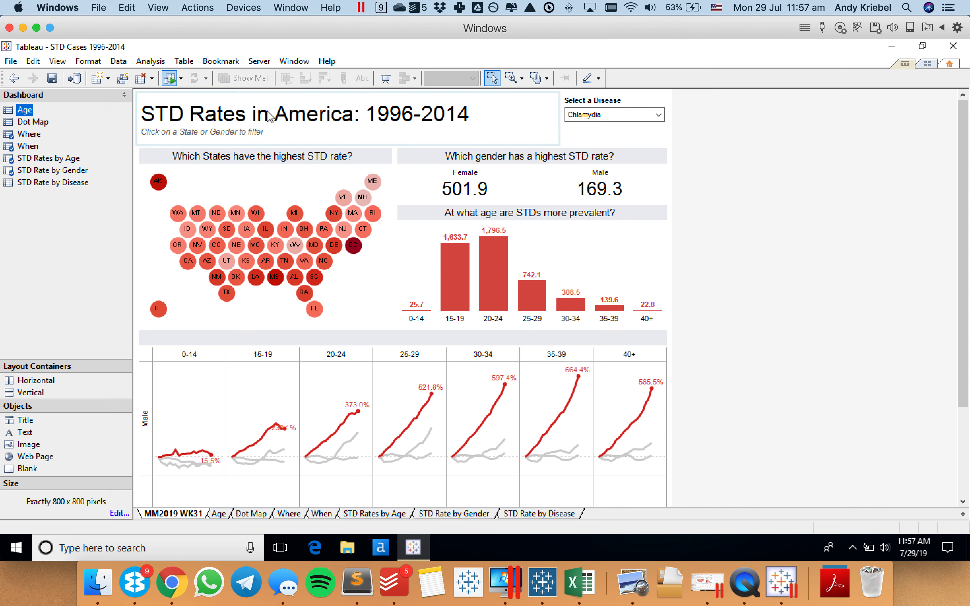
pyautogui.click(264, 62)
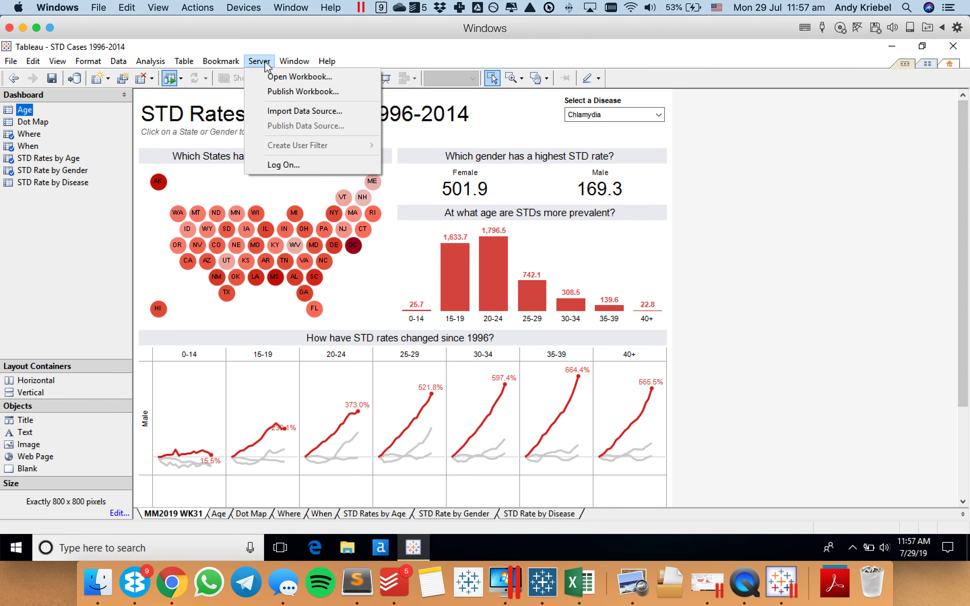
pyautogui.moveTo(7, 65)
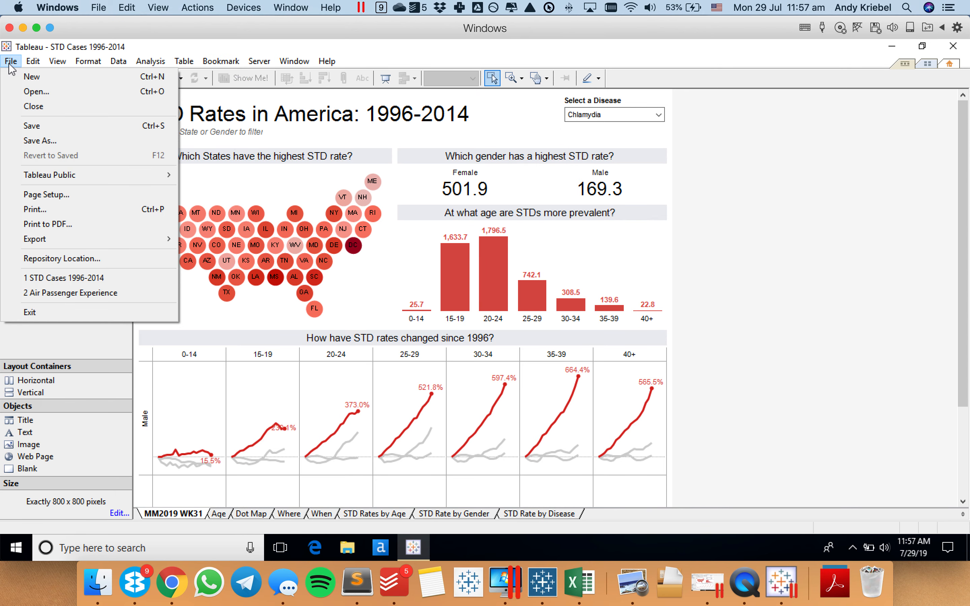
pyautogui.moveTo(59, 178)
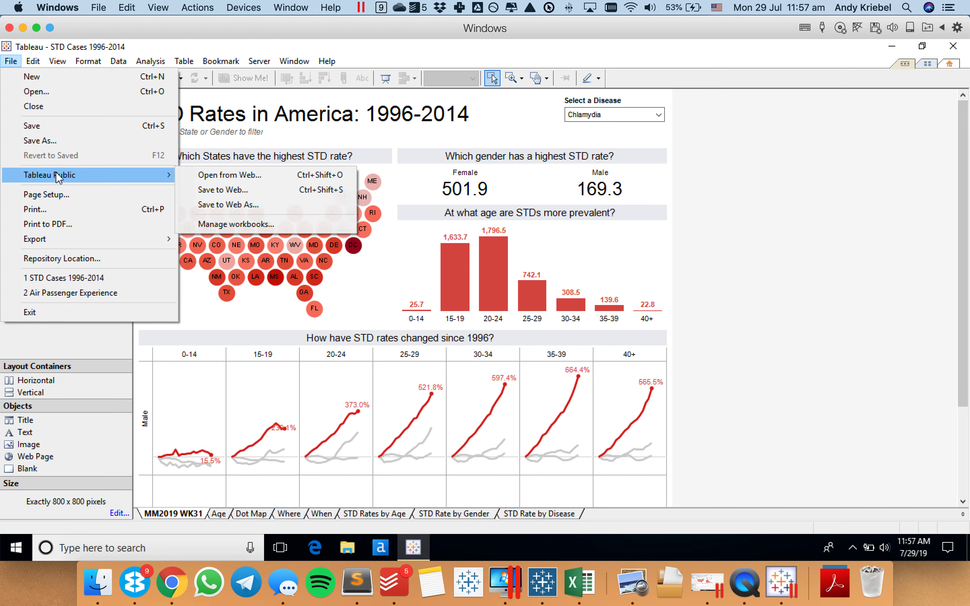
pyautogui.click(761, 345)
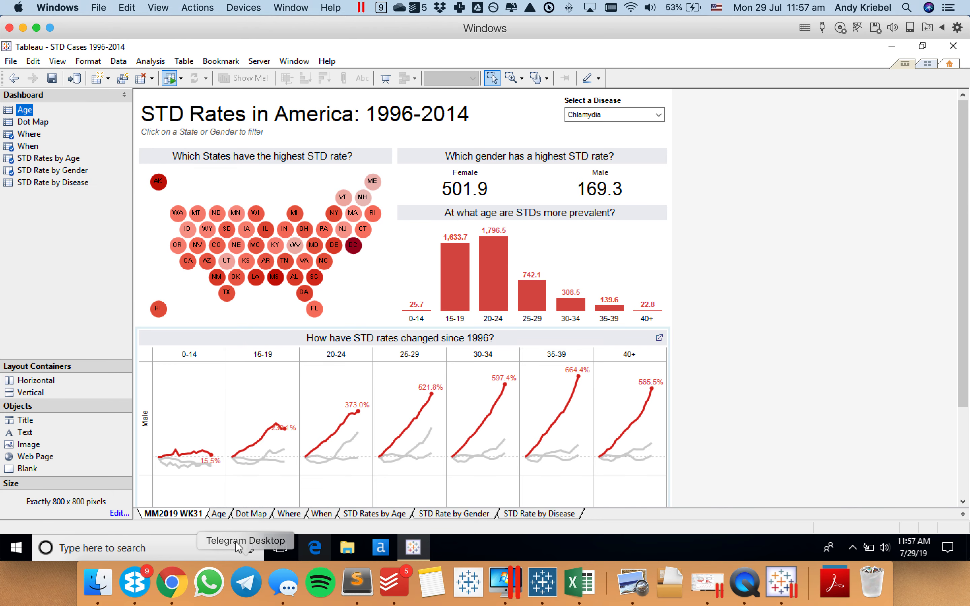
pyautogui.click(219, 514)
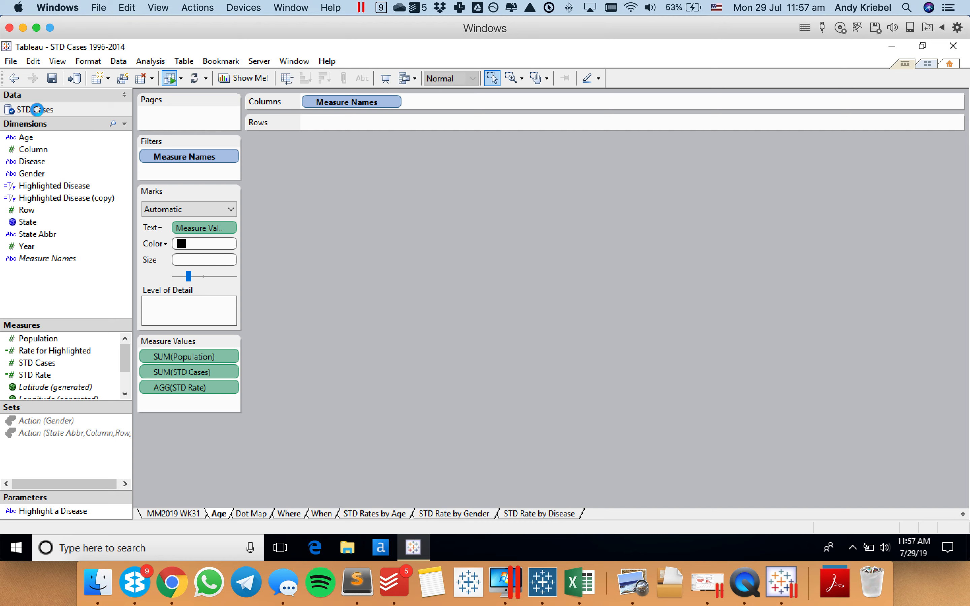
pyautogui.rightClick(37, 109)
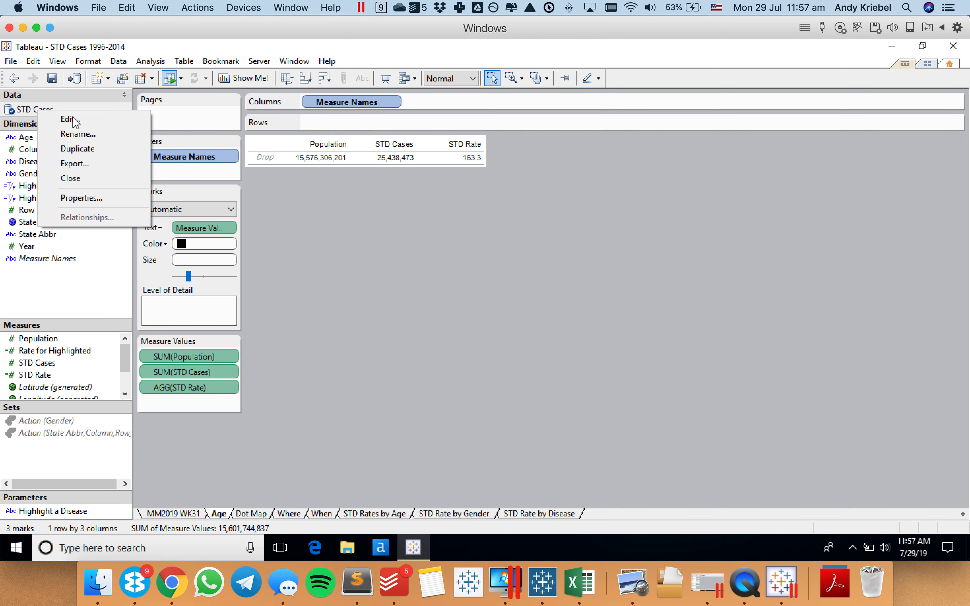
pyautogui.click(82, 165)
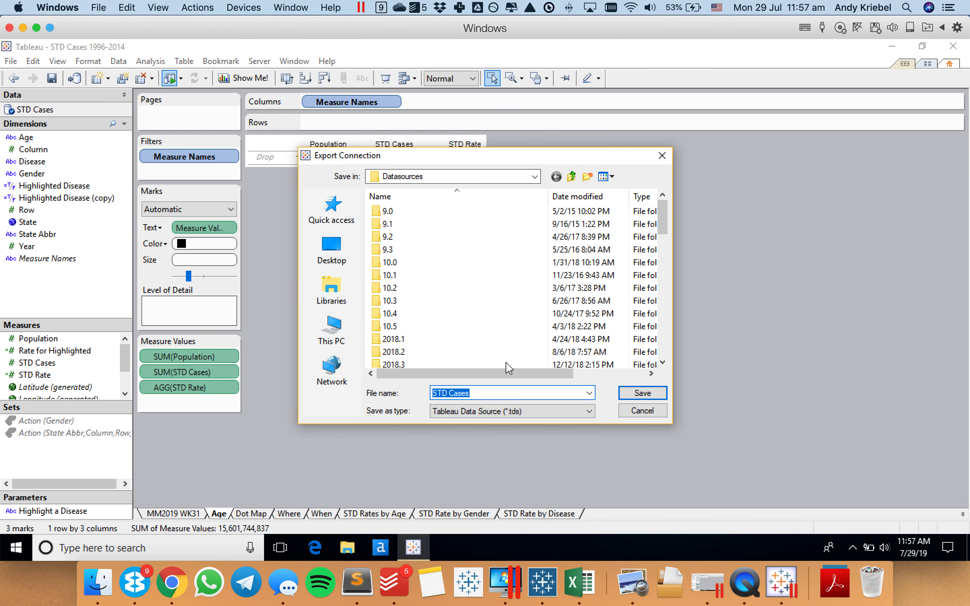
pyautogui.click(628, 411)
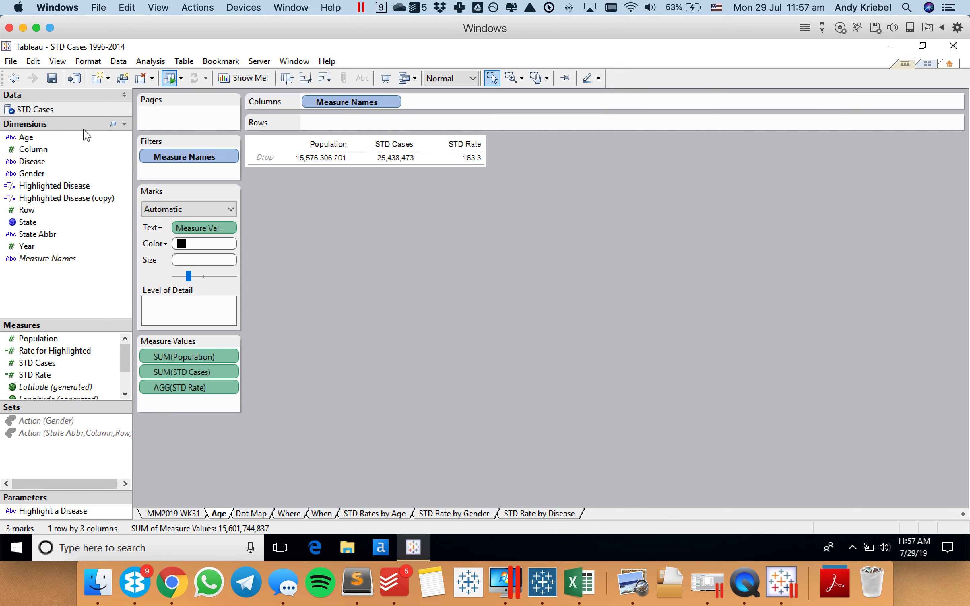
pyautogui.rightClick(25, 113)
pyautogui.click(48, 122)
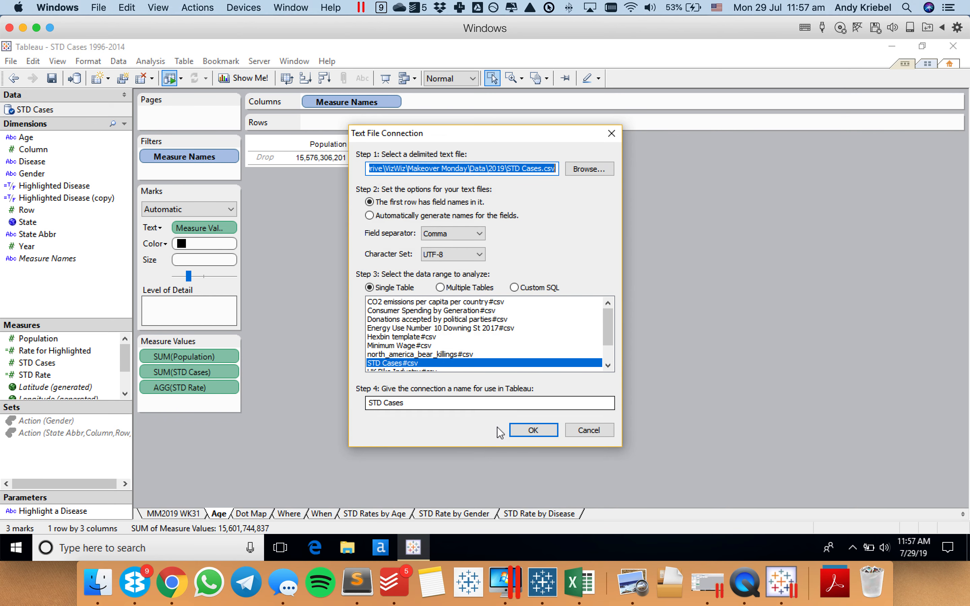
pyautogui.click(589, 429)
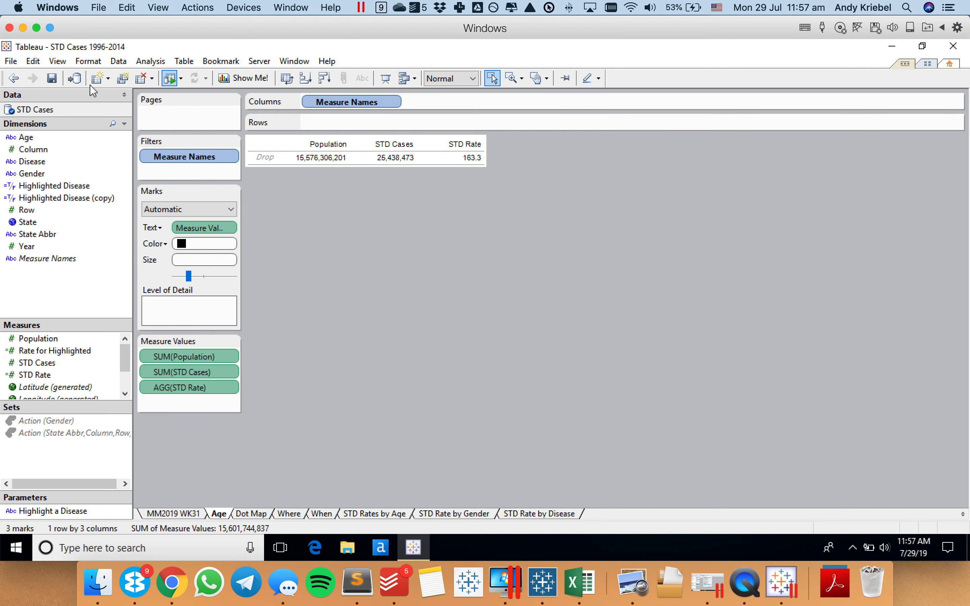
# Extract all rows of the STD Cases data and save them as a Tableau data extract named STD Cases in the 2019 folder.
pyautogui.click(121, 62)
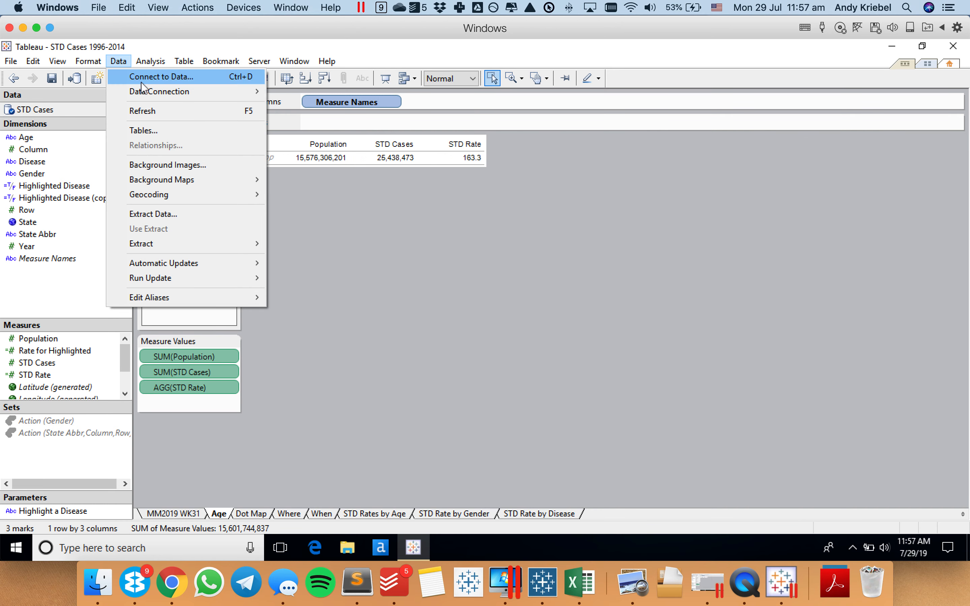
pyautogui.click(155, 214)
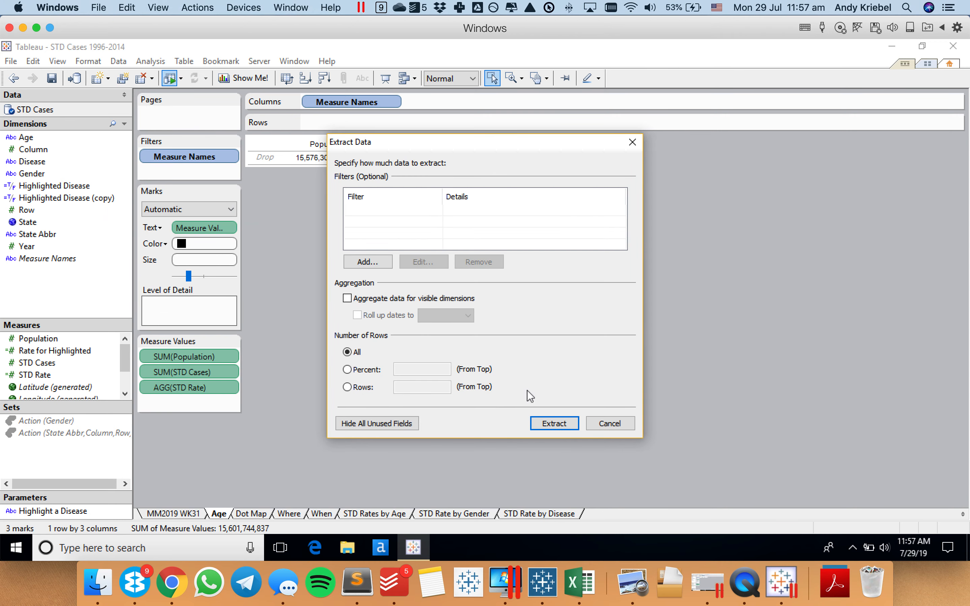
pyautogui.click(557, 423)
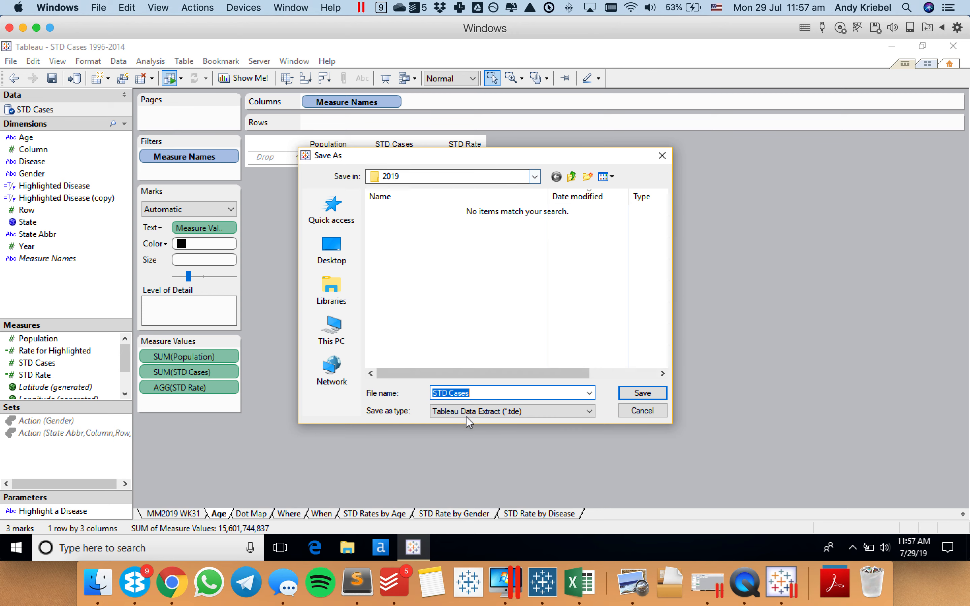
pyautogui.click(573, 178)
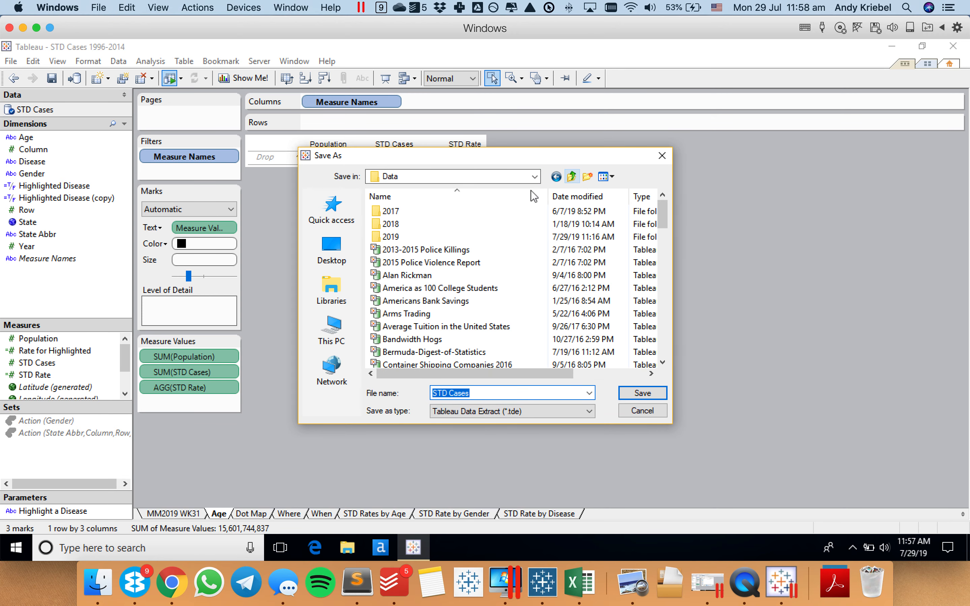
pyautogui.click(377, 237)
pyautogui.doubleClick(377, 238)
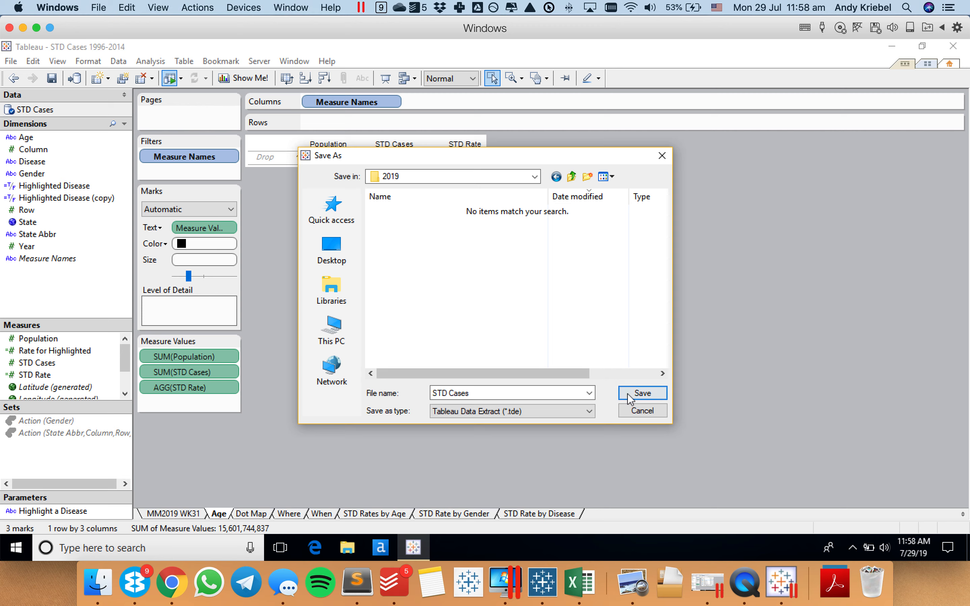
pyautogui.click(628, 393)
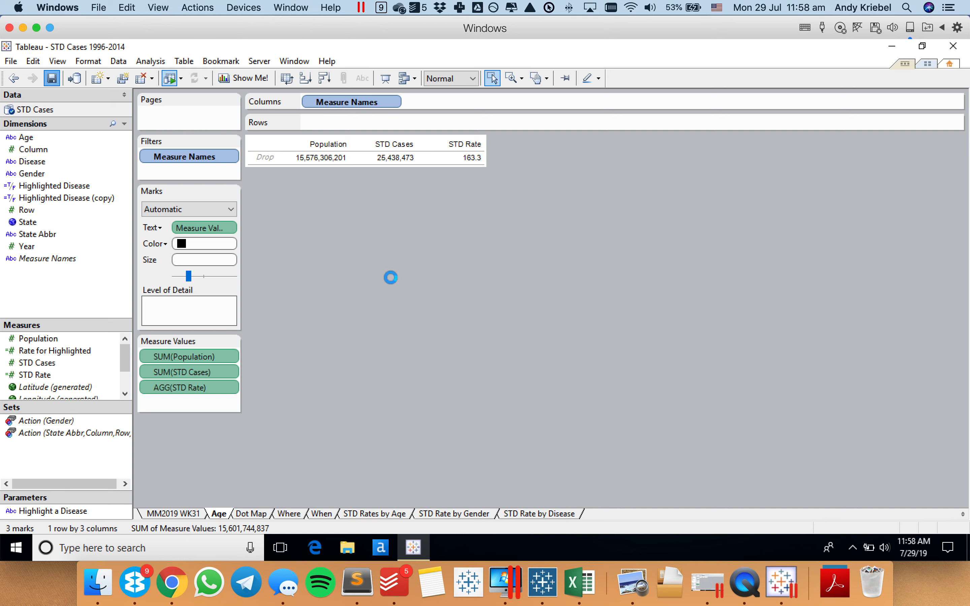
# Delete the Age worksheet from the workbook.
pyautogui.rightClick(221, 514)
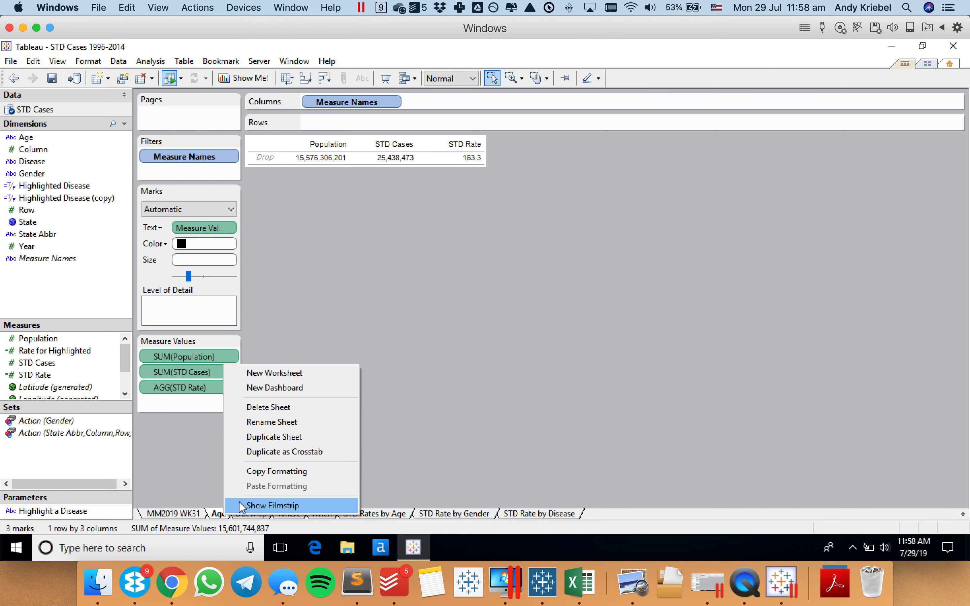
pyautogui.click(253, 407)
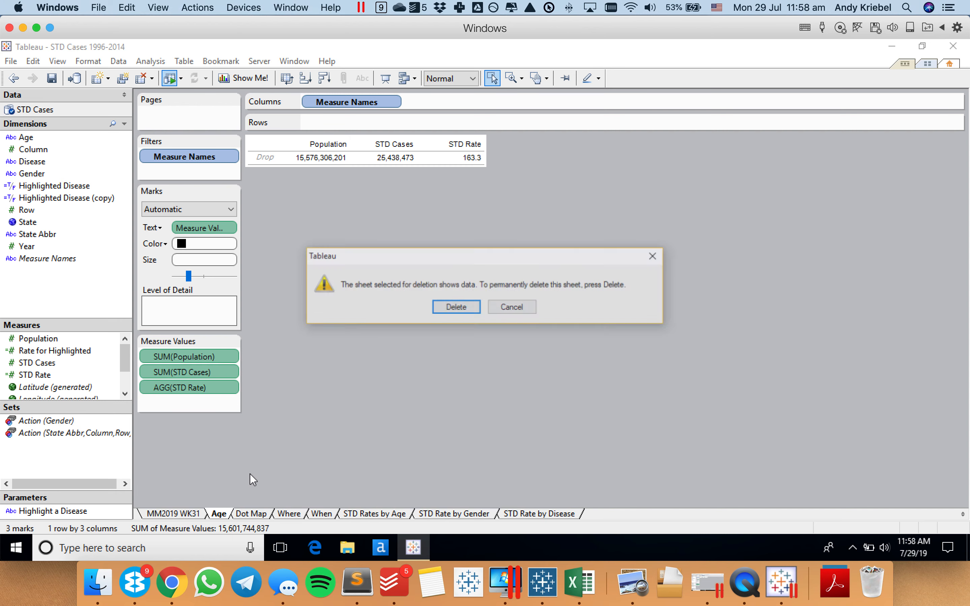
pyautogui.click(456, 307)
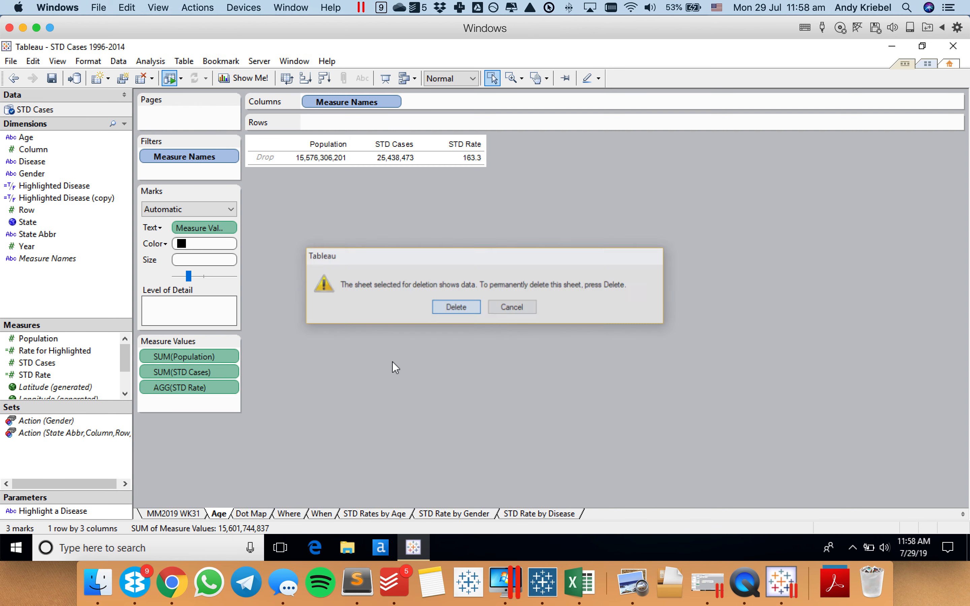
# Dismiss the map retrieval message and delete the Dot Map worksheet from the workbook.
pyautogui.rightClick(221, 513)
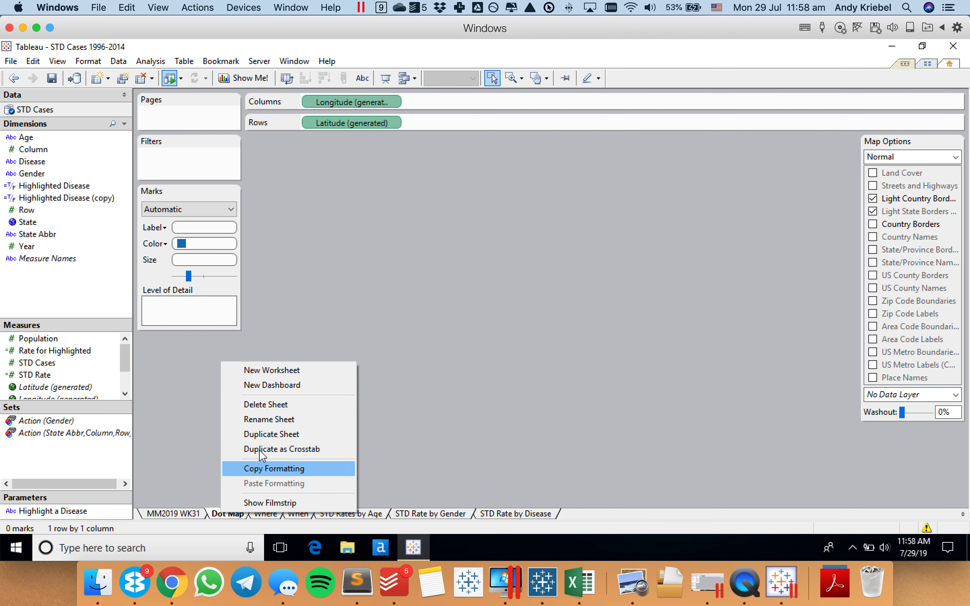
pyautogui.click(613, 283)
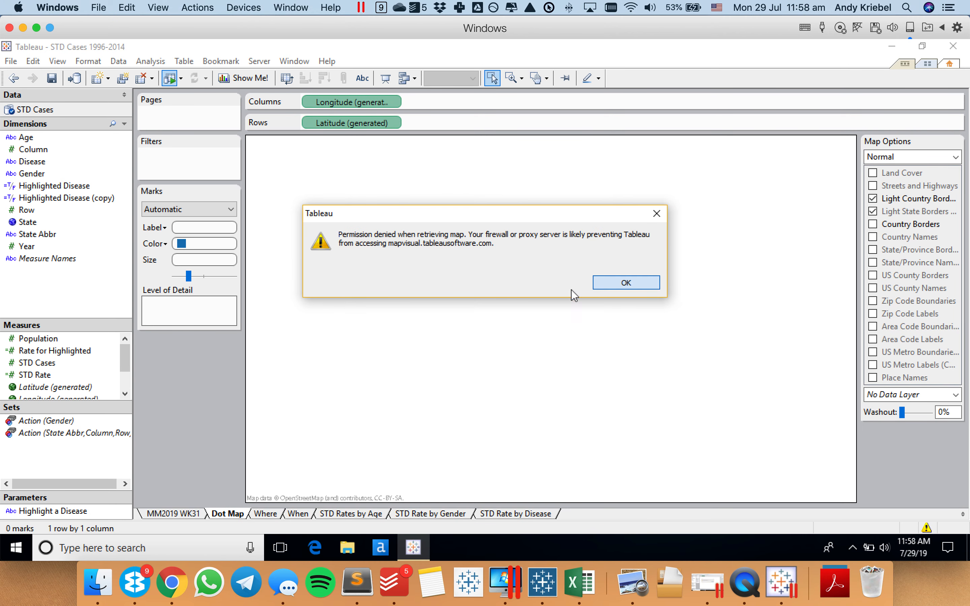
pyautogui.rightClick(226, 518)
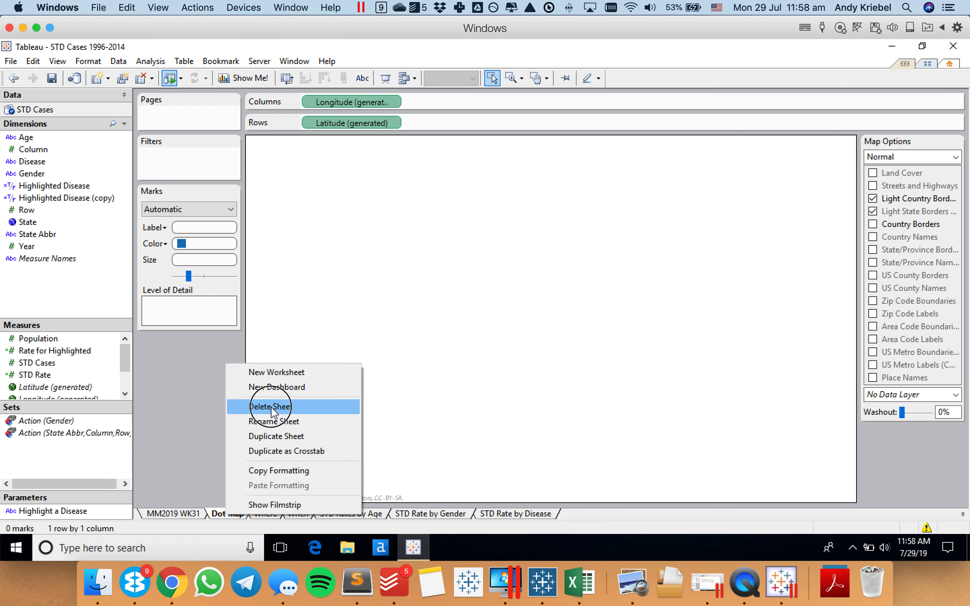
pyautogui.click(272, 407)
pyautogui.click(456, 307)
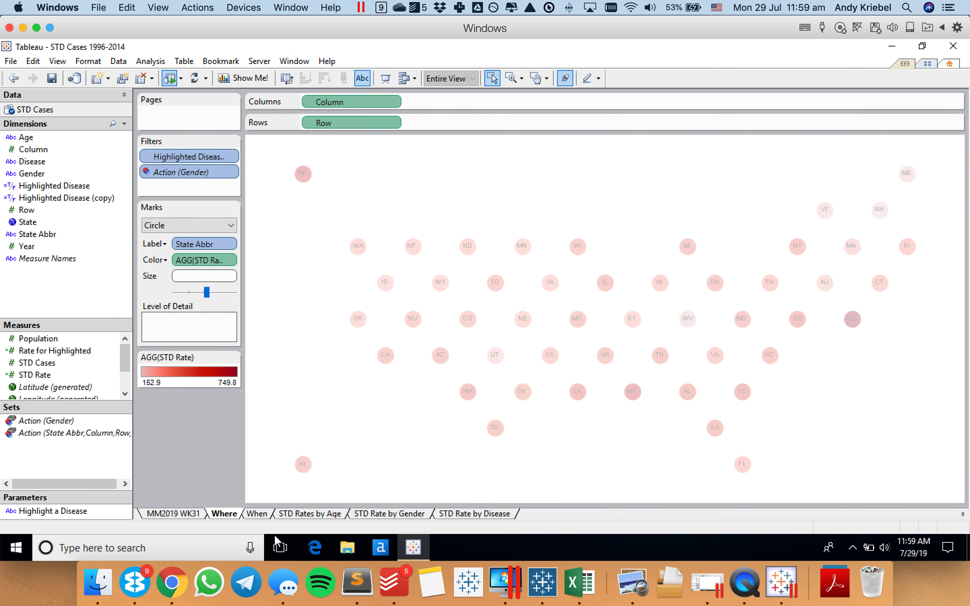
# Delete the STD Rate by Disease worksheet and return to the MM2019 WK31 dashboard.
pyautogui.click(484, 516)
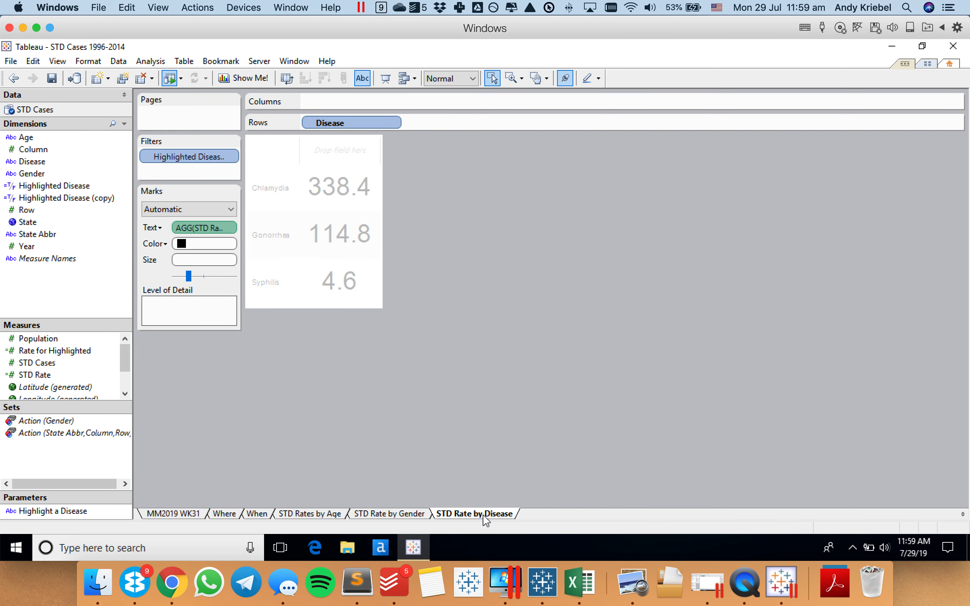
pyautogui.rightClick(485, 518)
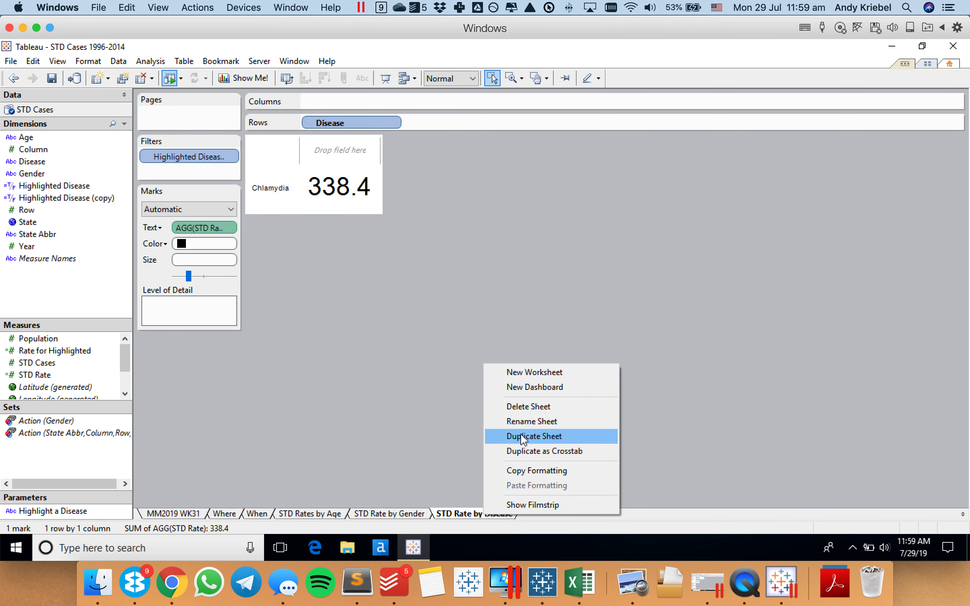
pyautogui.click(518, 404)
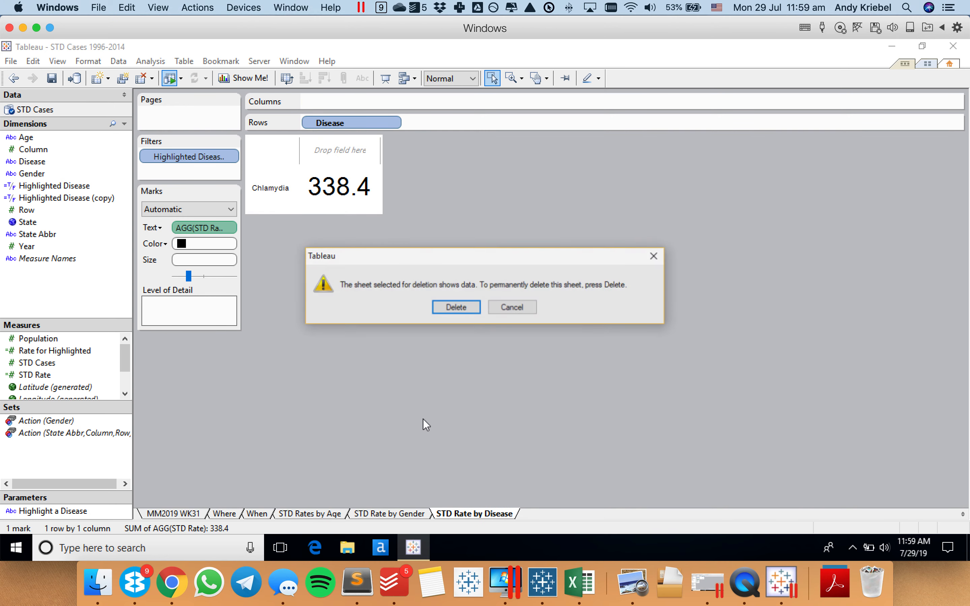
pyautogui.click(456, 307)
pyautogui.click(165, 513)
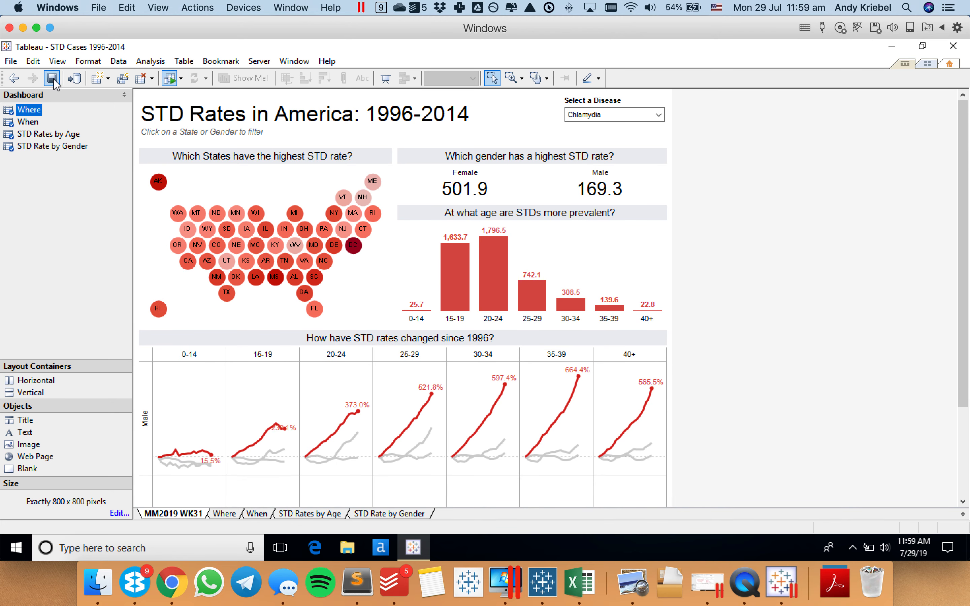
# Open the When worksheet from the dashboard's rate change chart and set its marks to label to All.
pyautogui.moveTo(415, 422)
pyautogui.moveTo(961, 297); pyautogui.dragTo(962, 482)
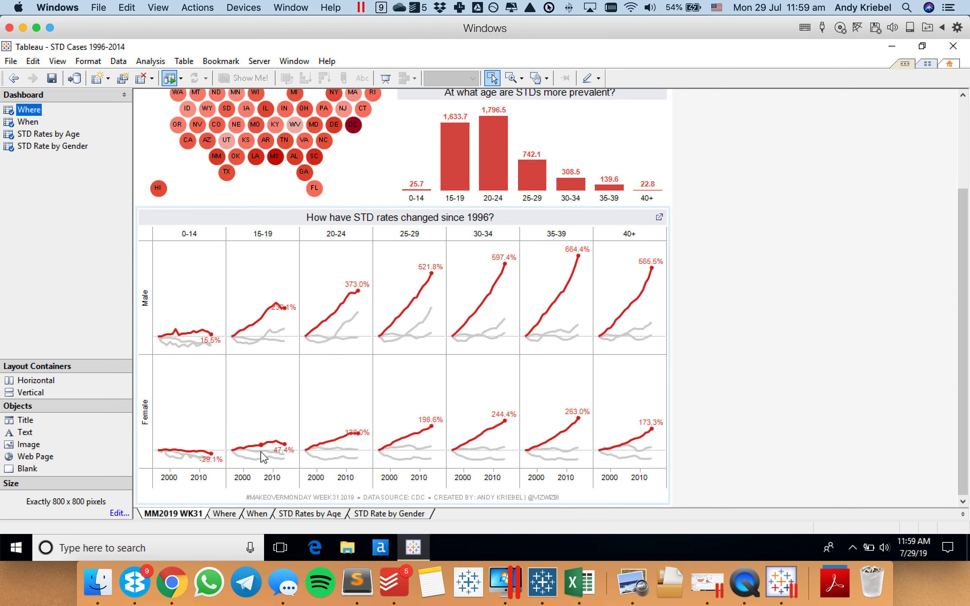
pyautogui.click(659, 219)
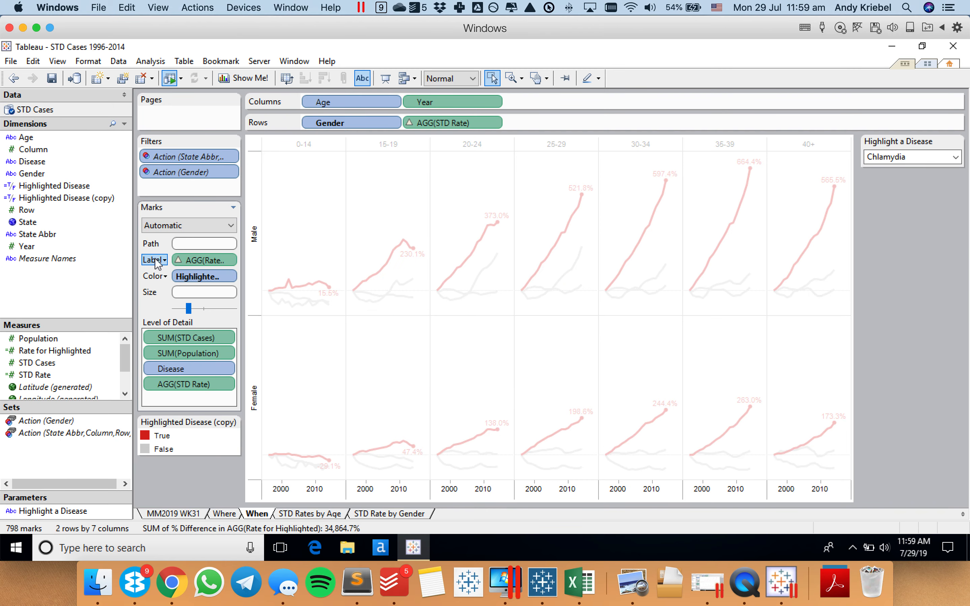
pyautogui.click(158, 261)
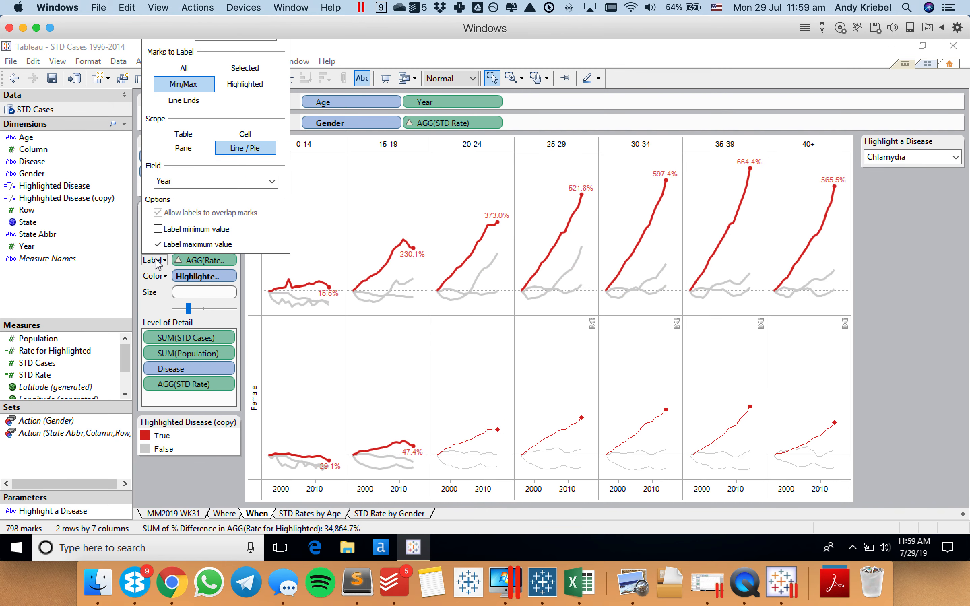
pyautogui.click(184, 68)
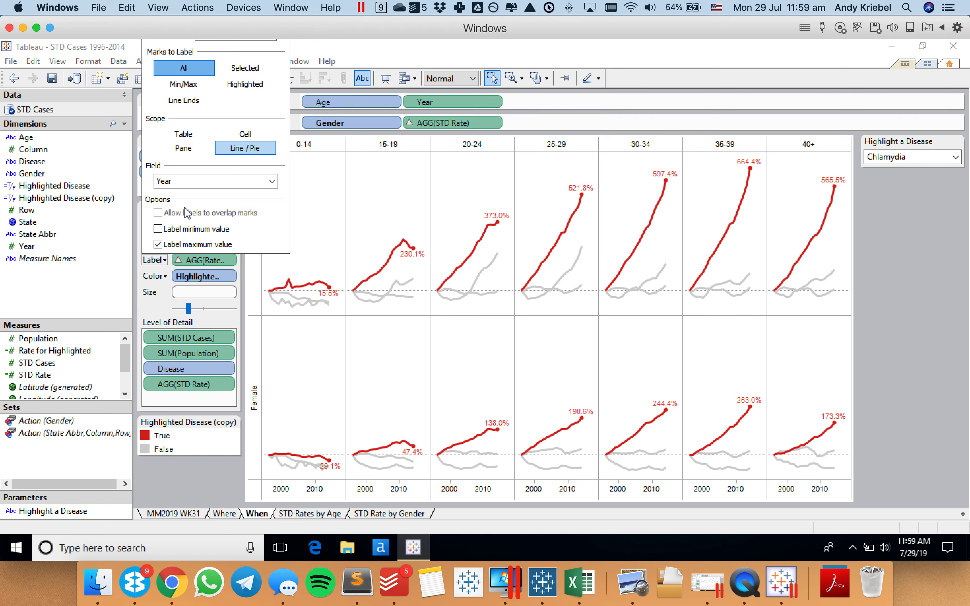
# Set the mark labels' vertical alignment to Automatic and limit the labels on the When worksheet to Min/Max.
pyautogui.click(158, 260)
pyautogui.click(159, 260)
pyautogui.click(220, 337)
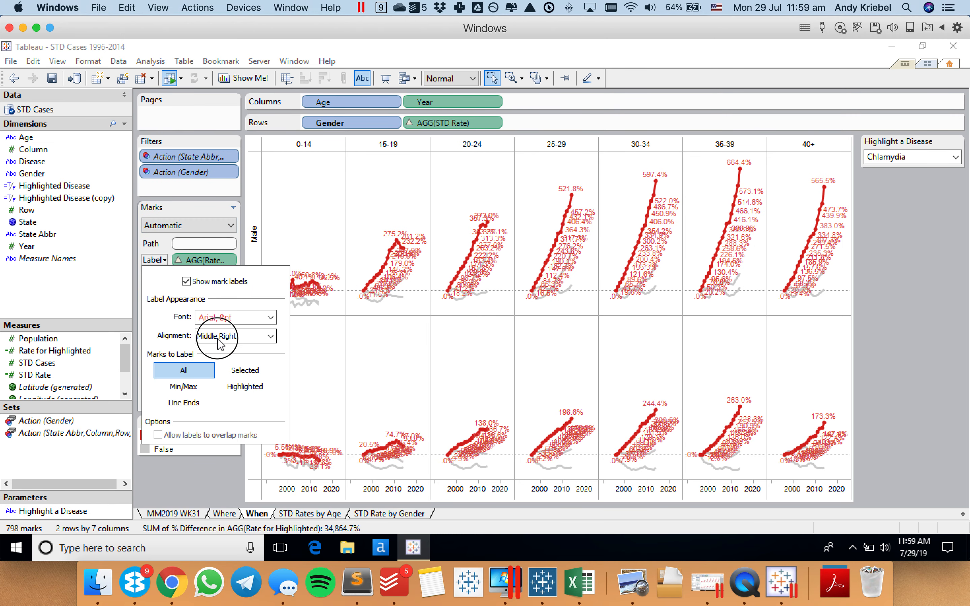
pyautogui.click(229, 428)
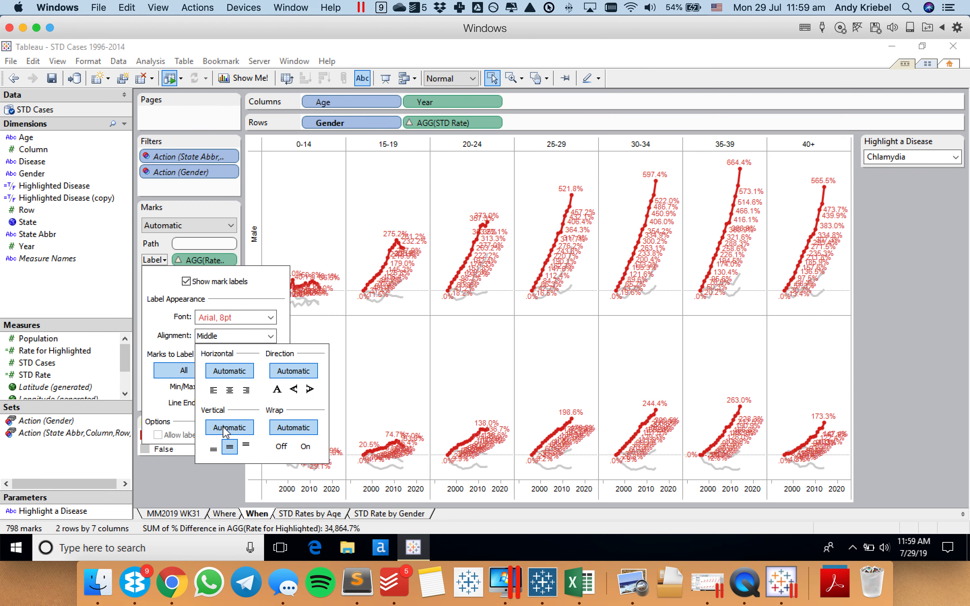
pyautogui.click(166, 353)
pyautogui.click(183, 387)
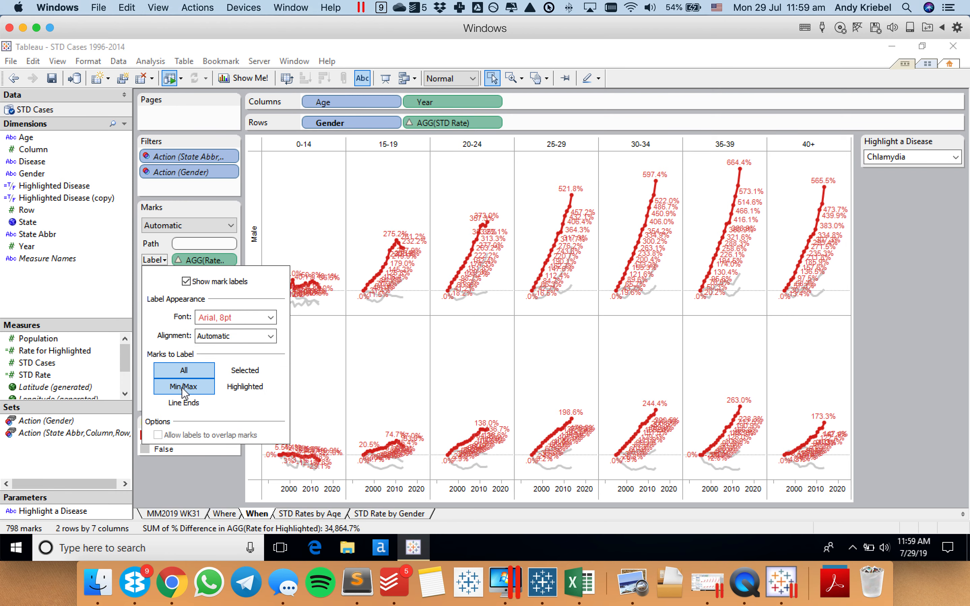
pyautogui.click(76, 273)
# Return to the MM2019 WK31 dashboard, deselect the rate change chart and save the workbook.
pyautogui.click(177, 515)
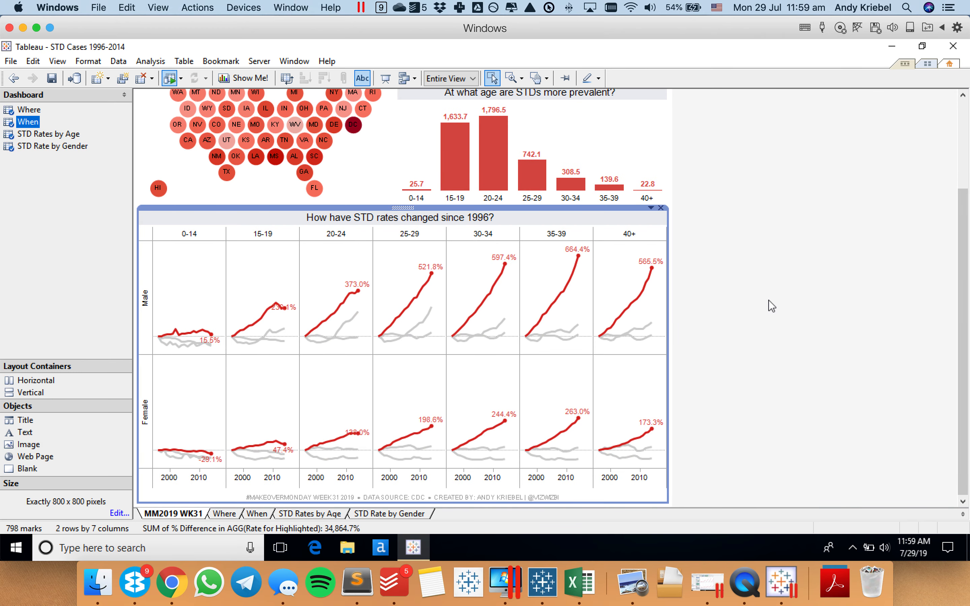
pyautogui.click(770, 305)
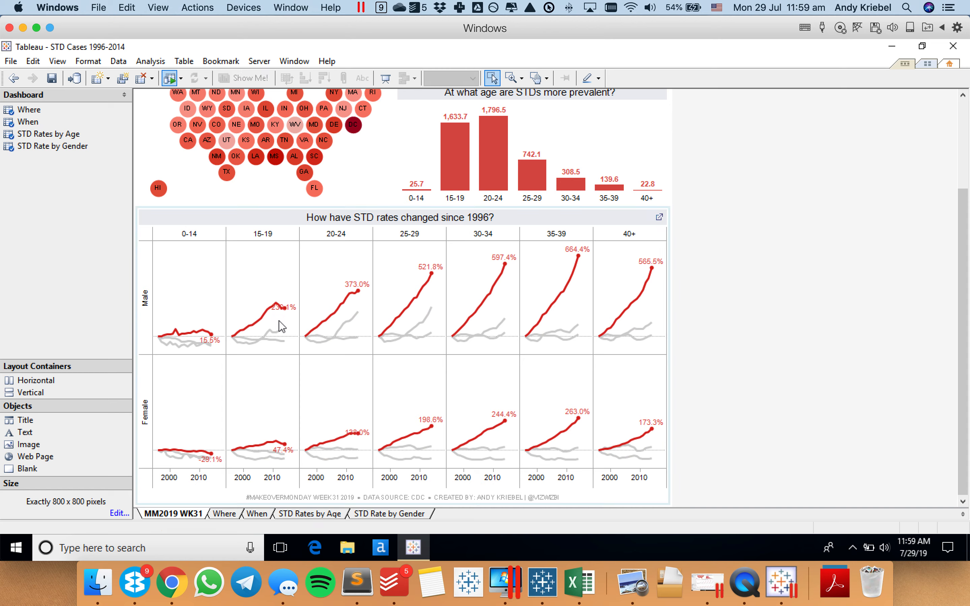
pyautogui.click(50, 76)
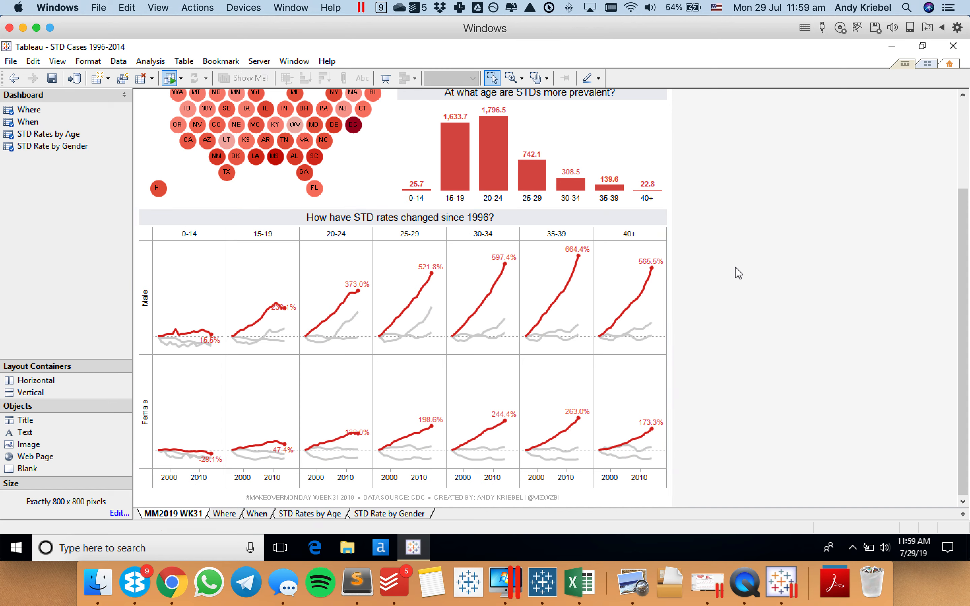
# Give the rate change chart's Year axis a fixed range ending at 2030.
pyautogui.doubleClick(201, 482)
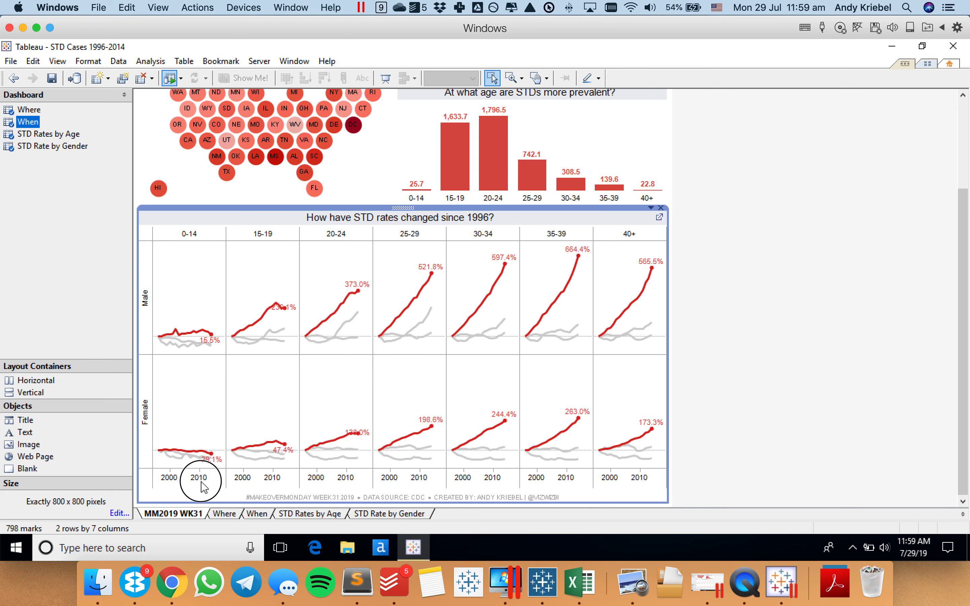
pyautogui.click(374, 240)
pyautogui.moveTo(565, 269); pyautogui.dragTo(504, 275)
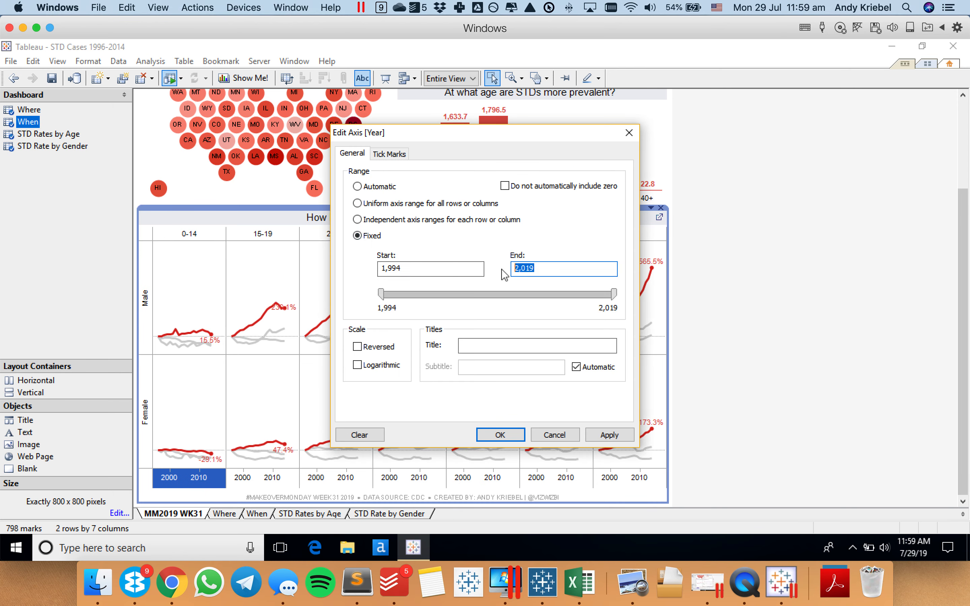
pyautogui.write('2030')
pyautogui.click(605, 435)
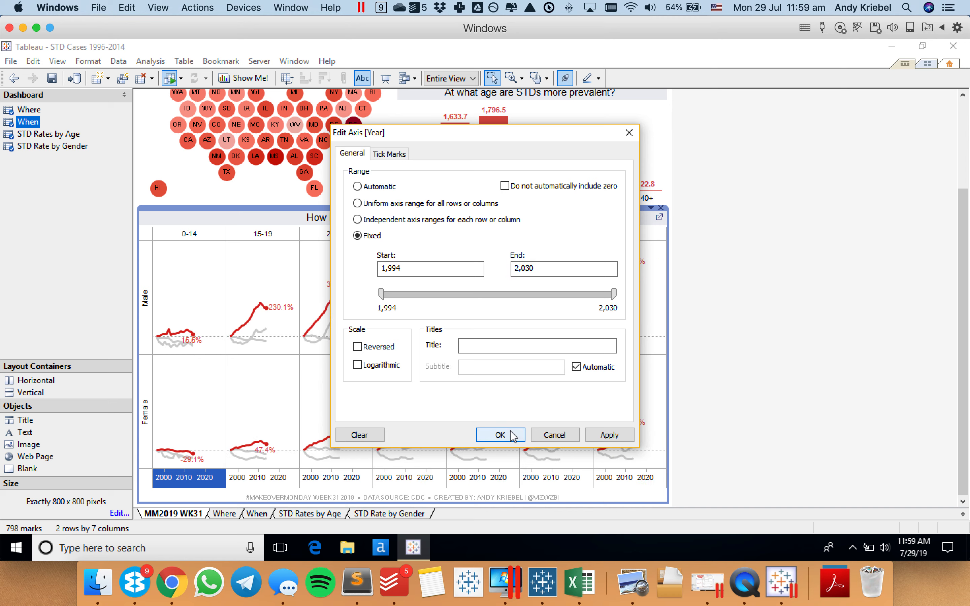
pyautogui.click(513, 436)
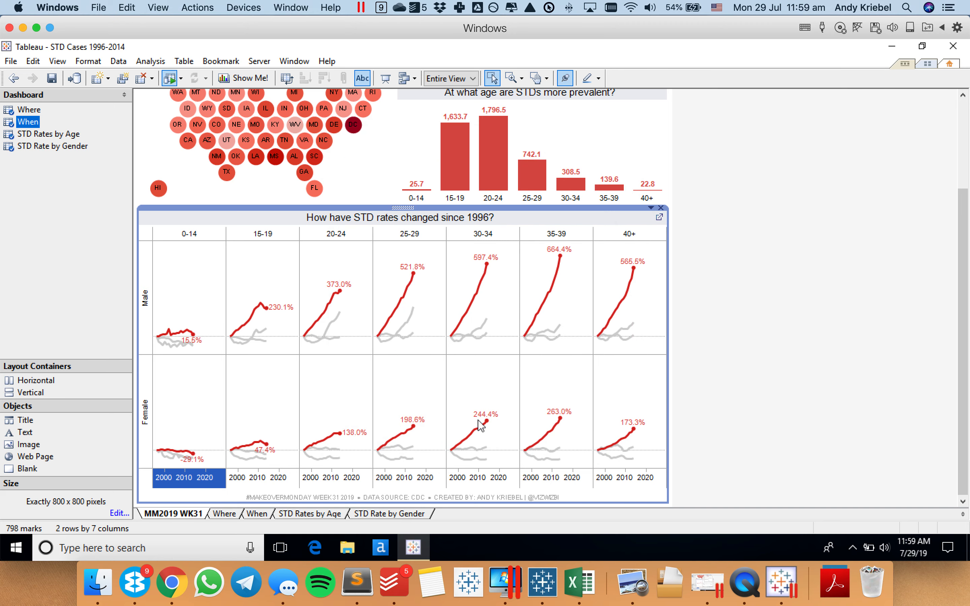
# Open the When worksheet from the rate change chart and set its marks to label to All.
pyautogui.click(660, 217)
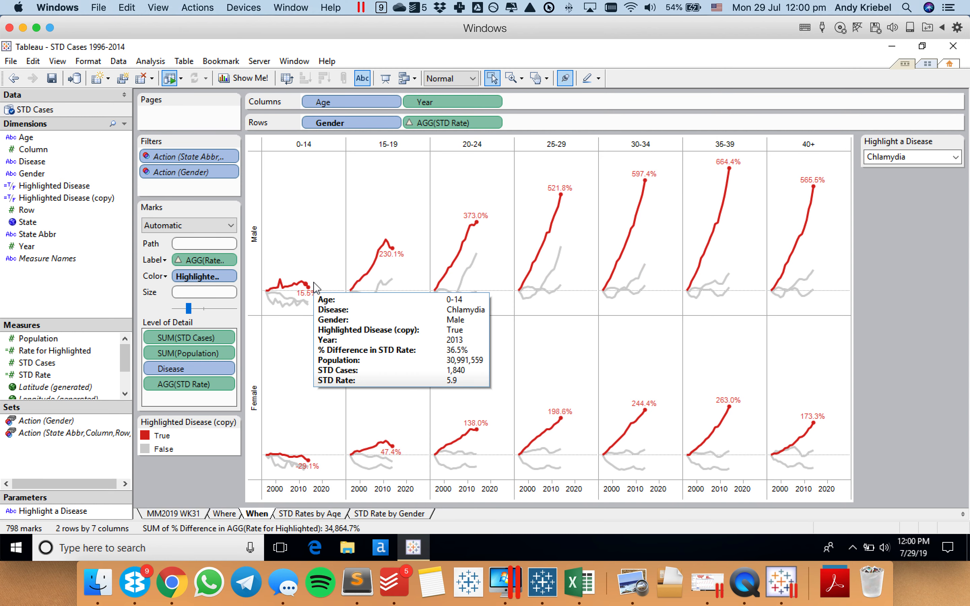
pyautogui.click(154, 259)
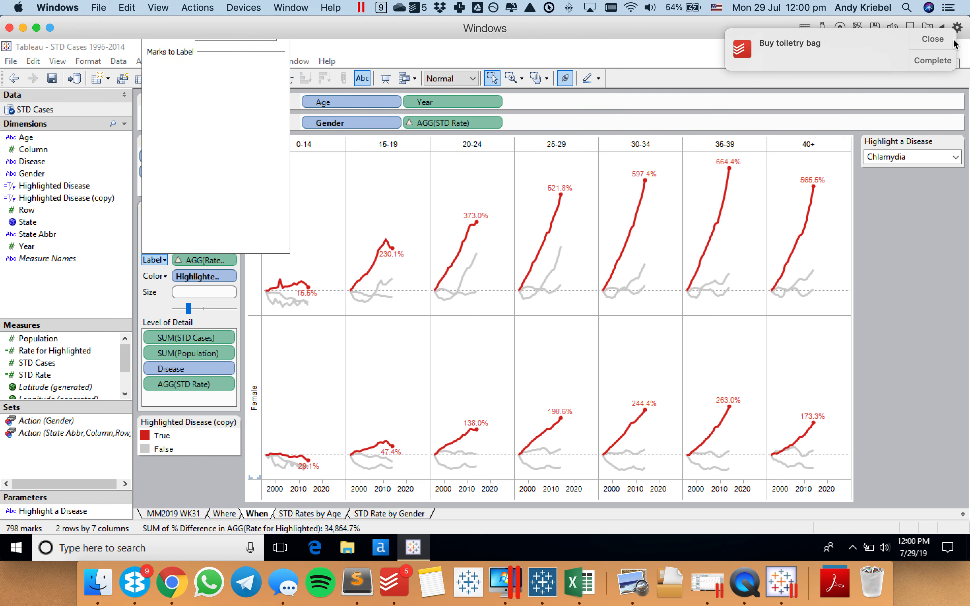
pyautogui.click(185, 68)
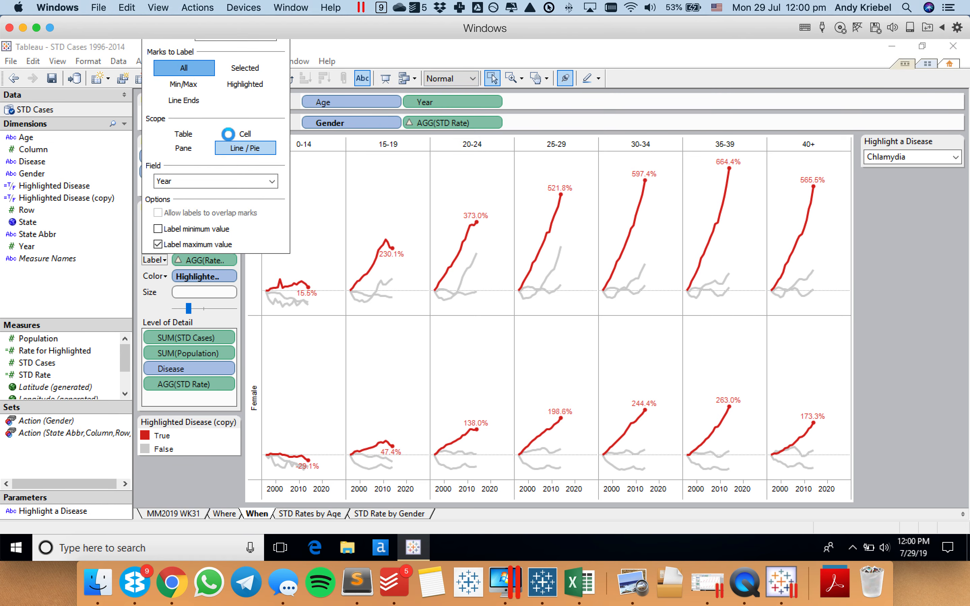
# Align the mark labels Middle Right and limit them to Min/Max on the When worksheet.
pyautogui.click(162, 261)
pyautogui.click(231, 337)
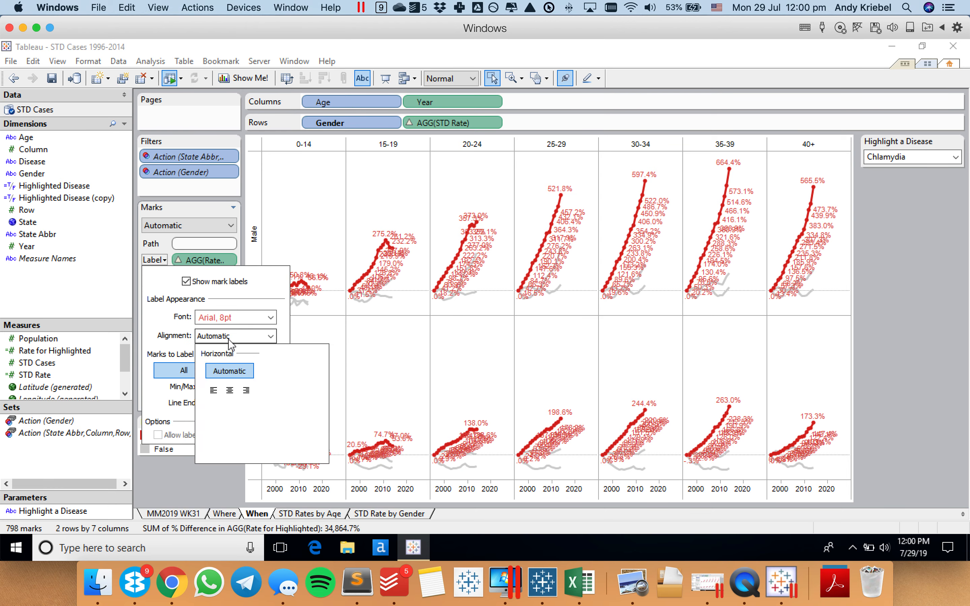
pyautogui.click(246, 389)
pyautogui.click(230, 448)
pyautogui.click(165, 404)
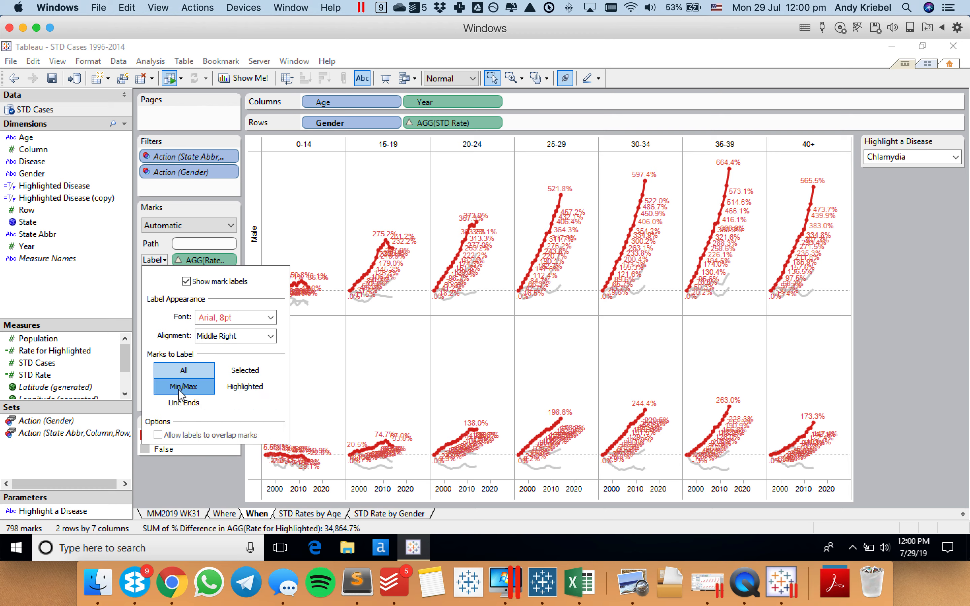
pyautogui.click(181, 387)
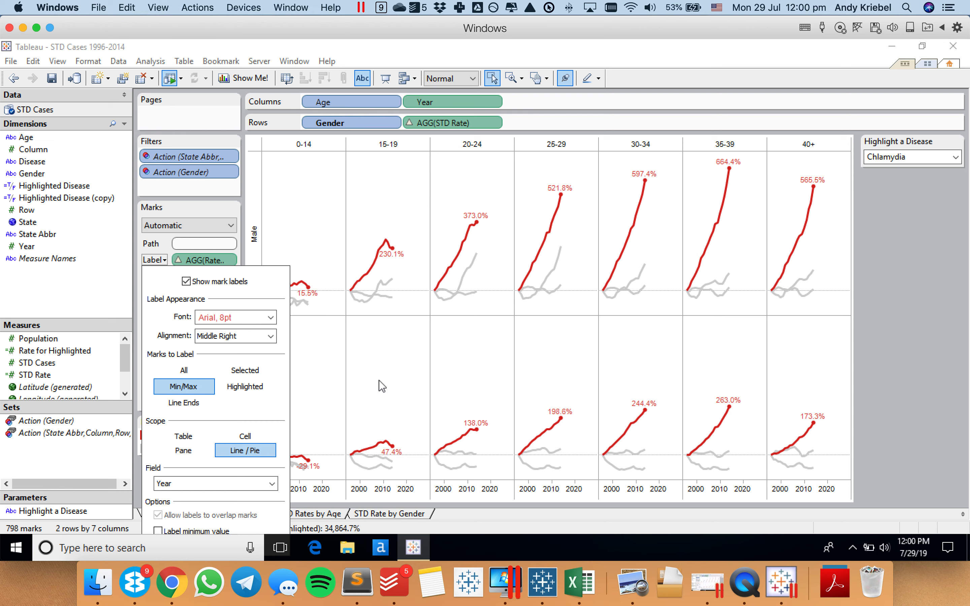
# Try the Middle Center and Middle Left alignments for the mark labels, then restore Middle Right.
pyautogui.click(243, 336)
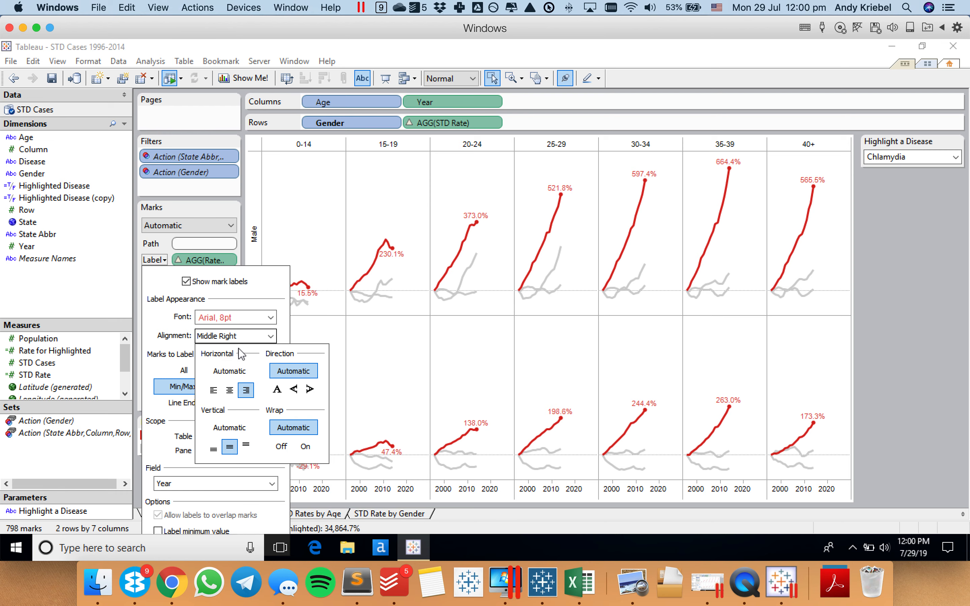
pyautogui.click(242, 429)
pyautogui.click(232, 447)
pyautogui.click(230, 390)
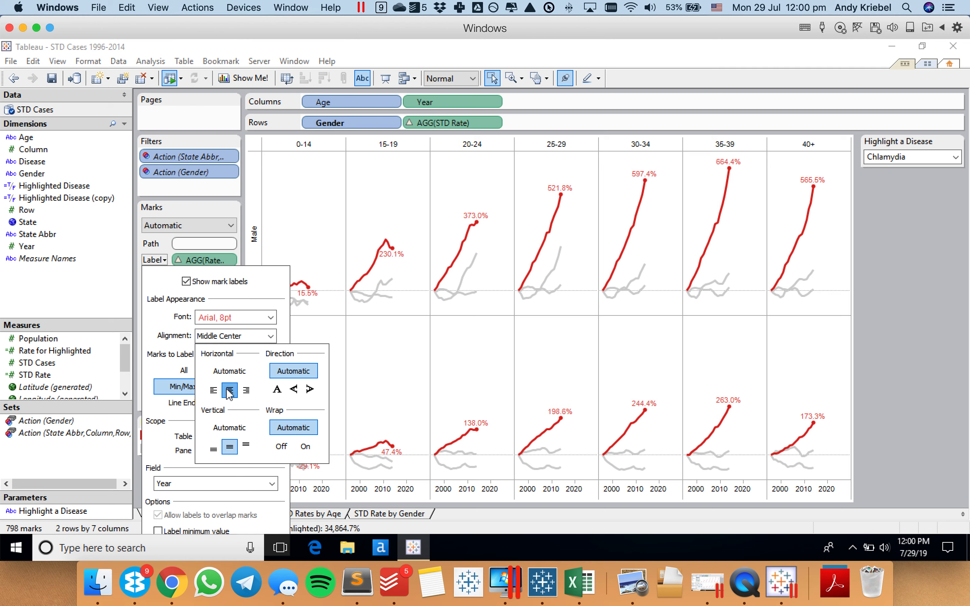
pyautogui.click(214, 390)
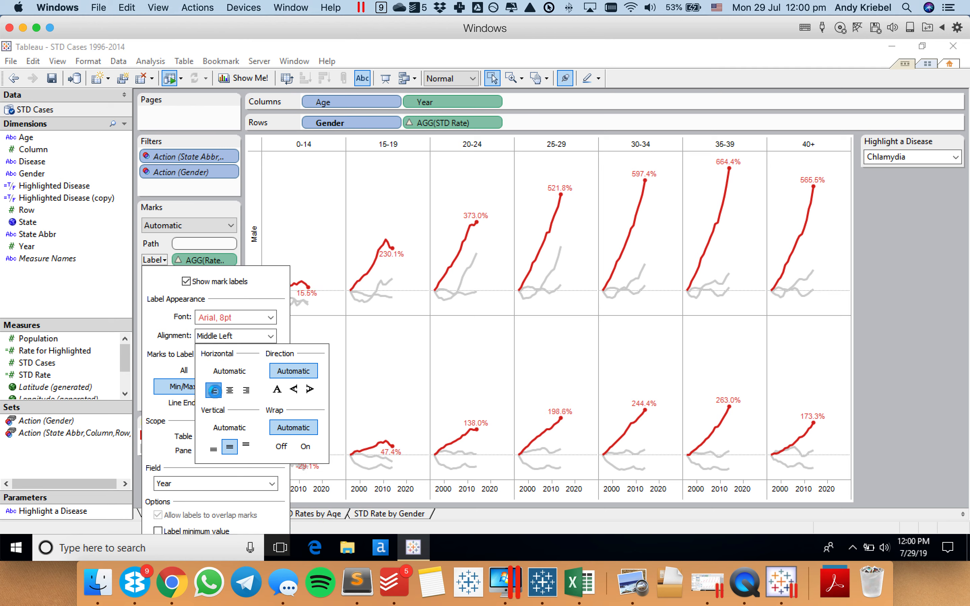
pyautogui.click(249, 393)
pyautogui.click(402, 375)
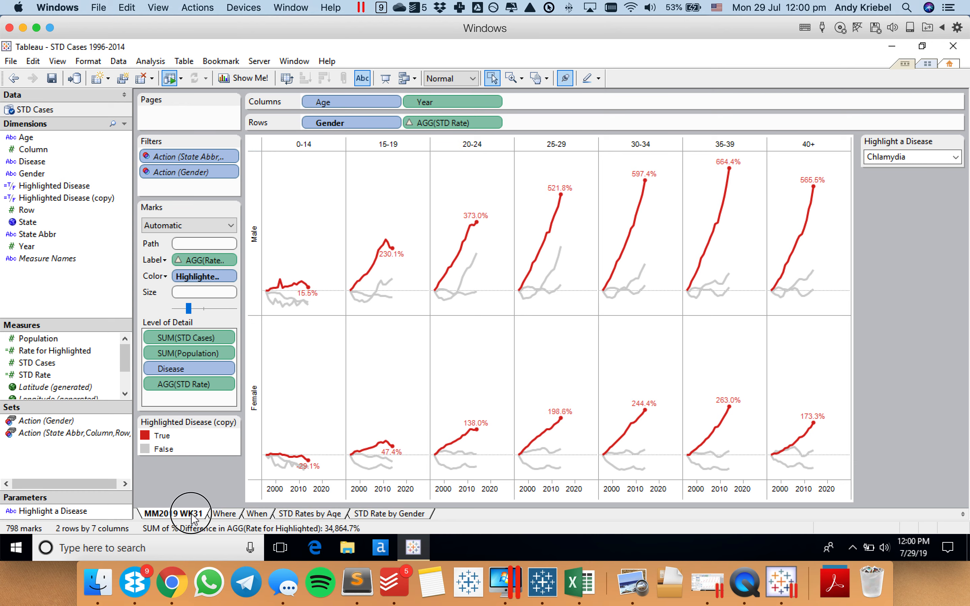
# Return to the MM2019 WK31 dashboard, try hiding the rate change chart's Year axis header and undo that change.
pyautogui.click(174, 513)
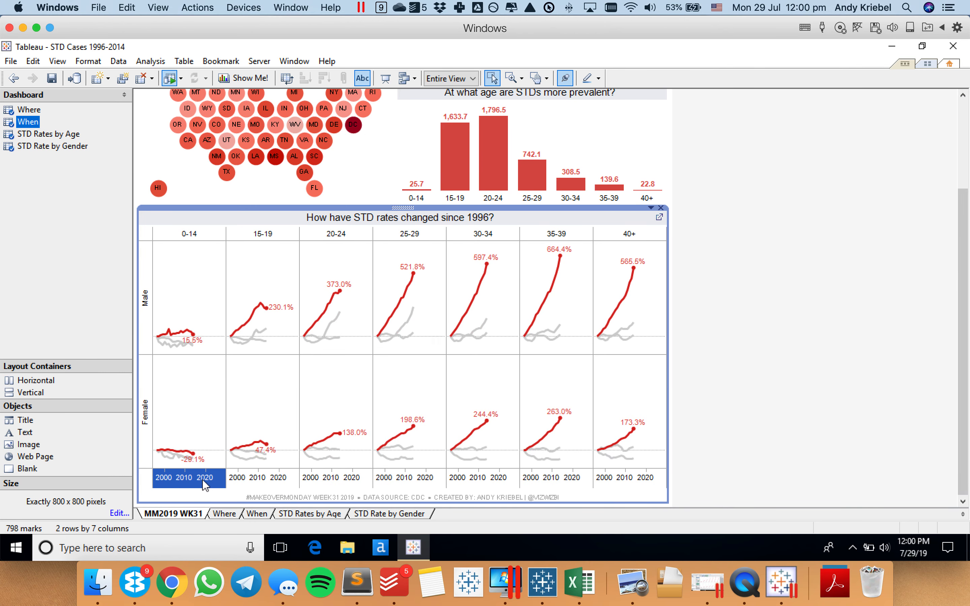
pyautogui.rightClick(205, 478)
pyautogui.click(237, 450)
pyautogui.click(87, 291)
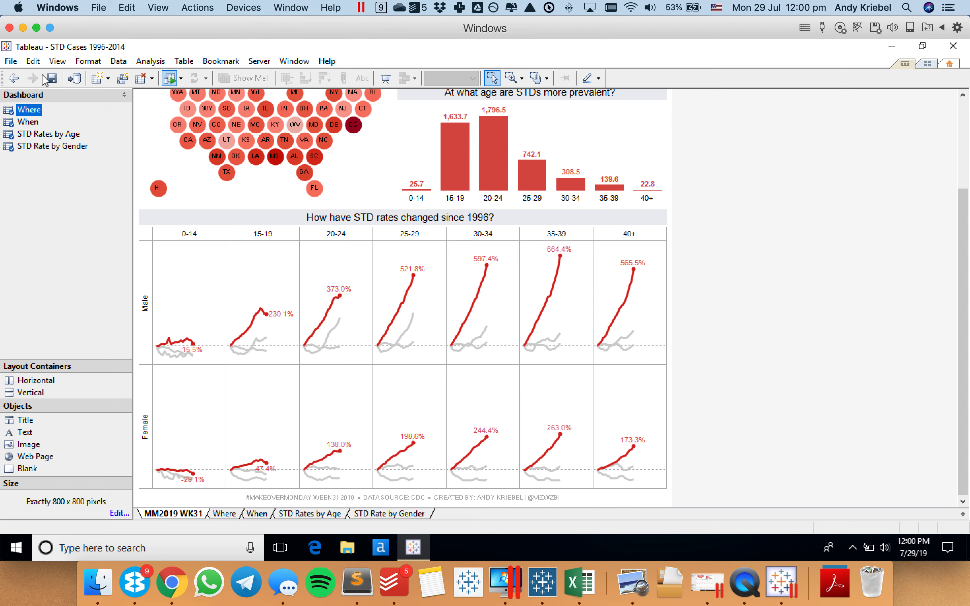
pyautogui.click(15, 78)
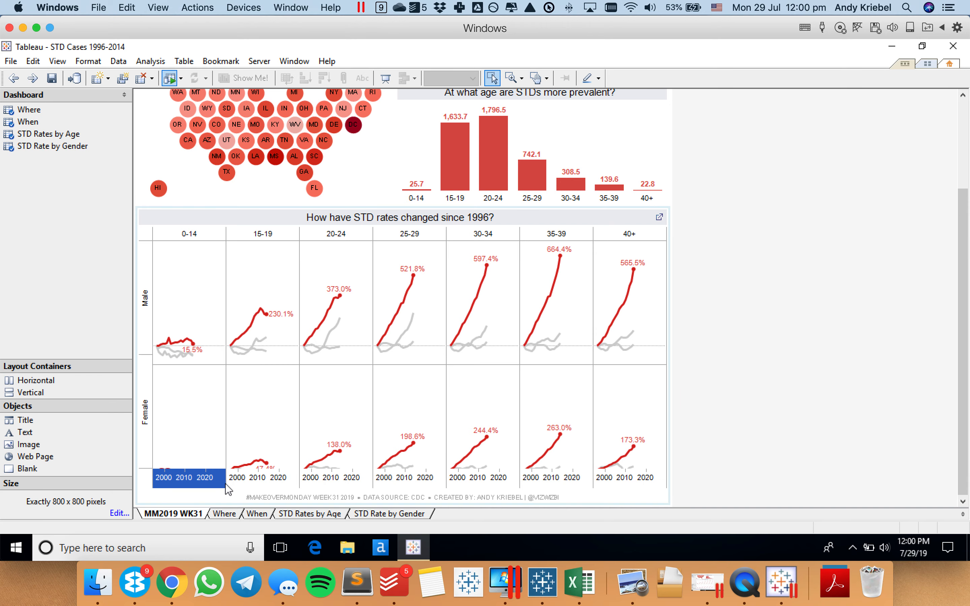
# Set the range of the rate change chart's Year axis to Automatic.
pyautogui.click(202, 480)
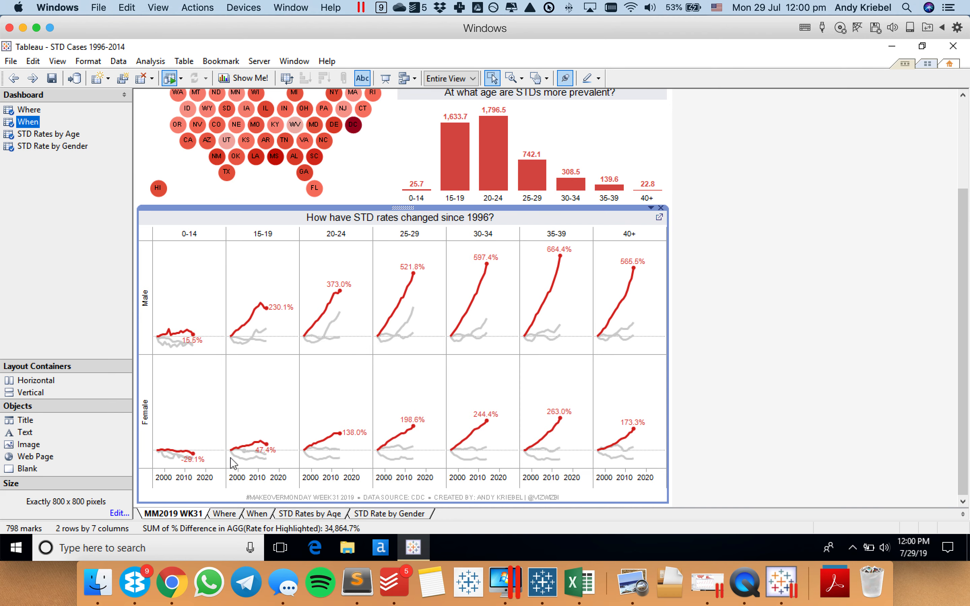
pyautogui.rightClick(198, 479)
pyautogui.click(247, 382)
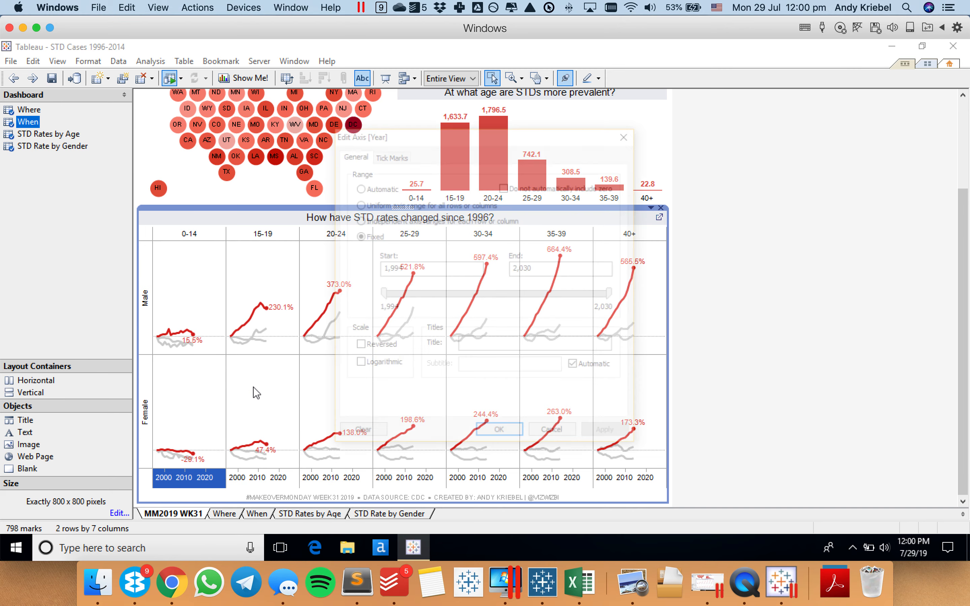
pyautogui.click(357, 186)
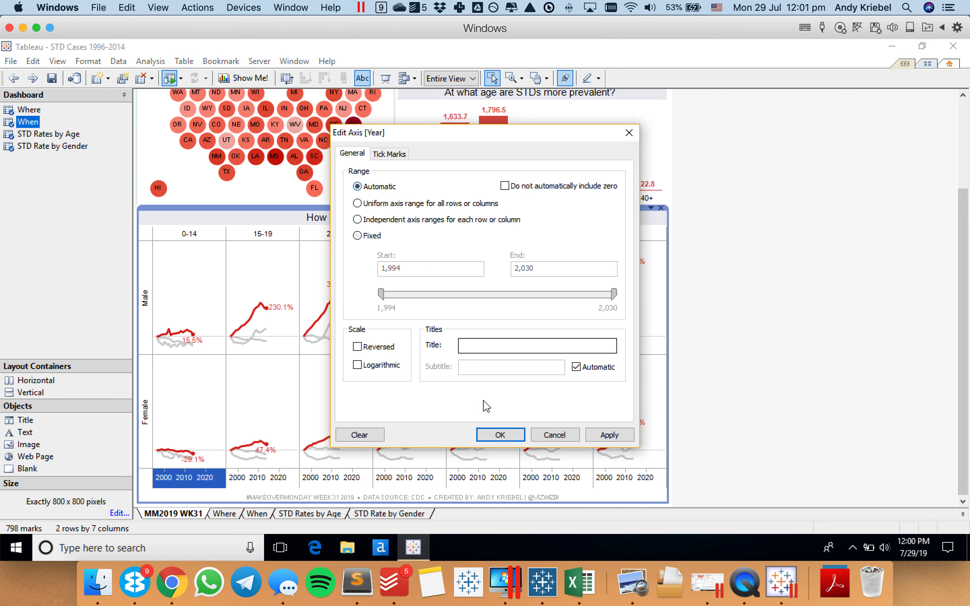
pyautogui.click(500, 436)
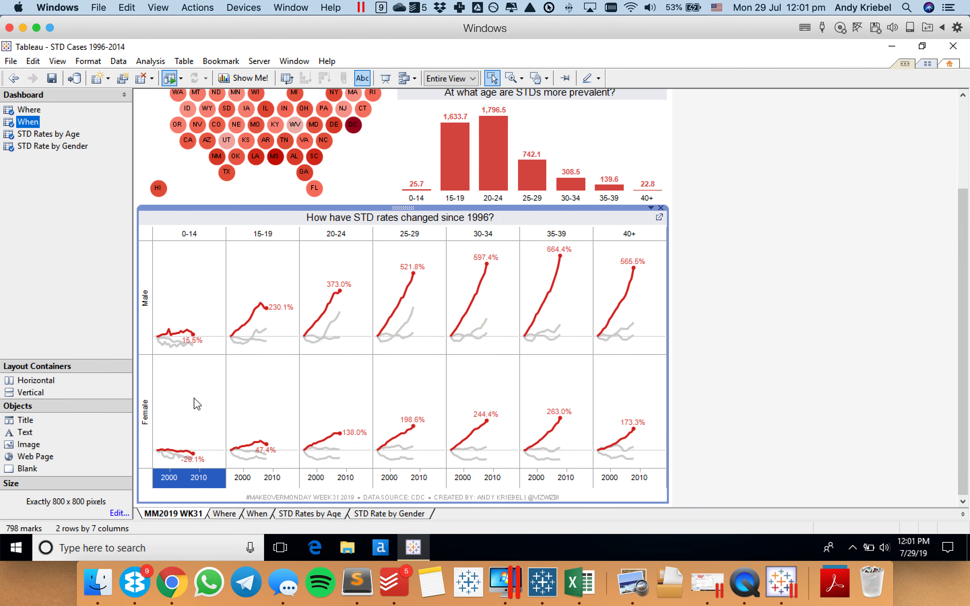
# Deselect the rate change chart and save the workbook.
pyautogui.click(194, 401)
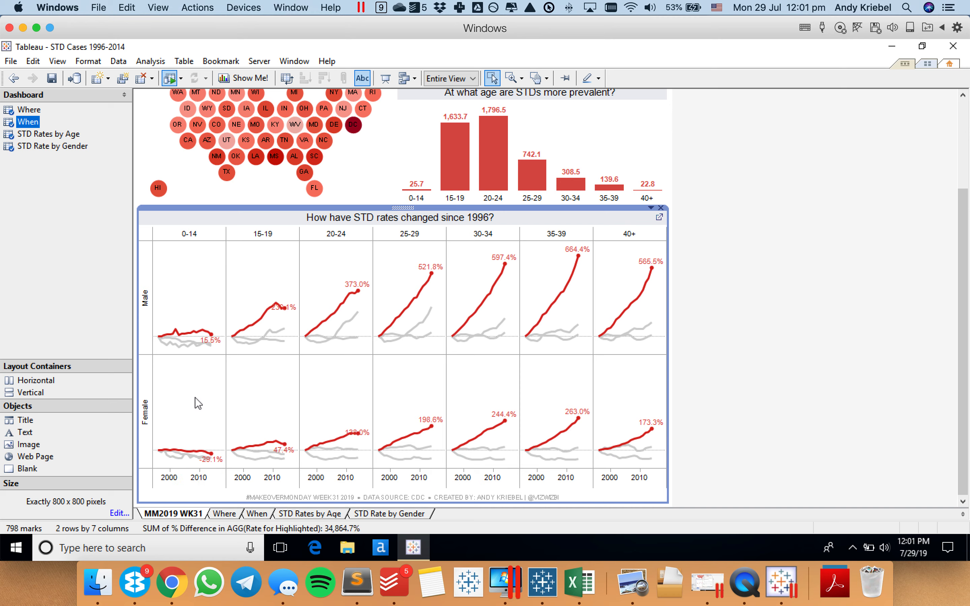
pyautogui.click(77, 314)
pyautogui.click(52, 80)
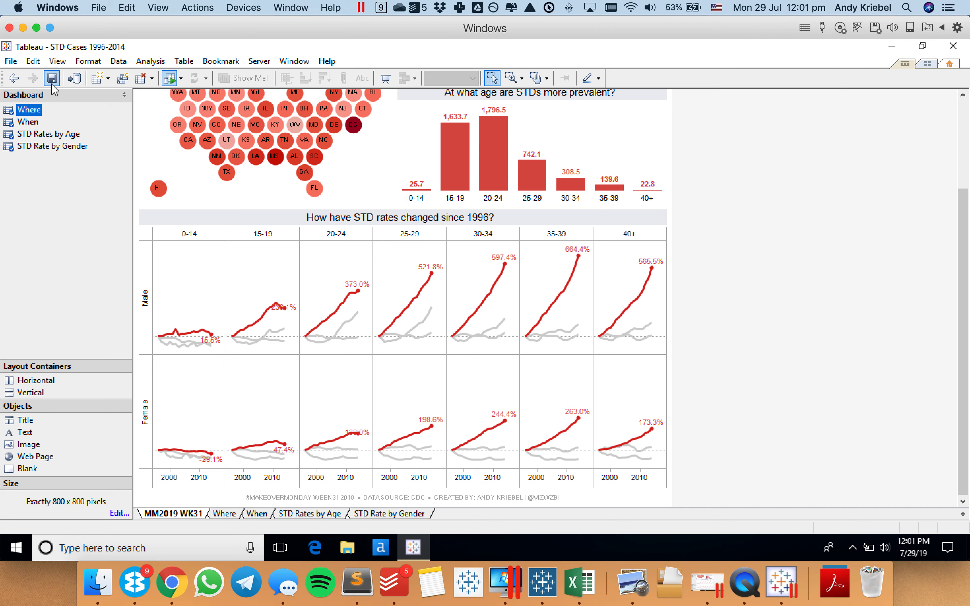
# Try to save the workbook to the web on Tableau Public and dismiss the connection message.
pyautogui.click(11, 61)
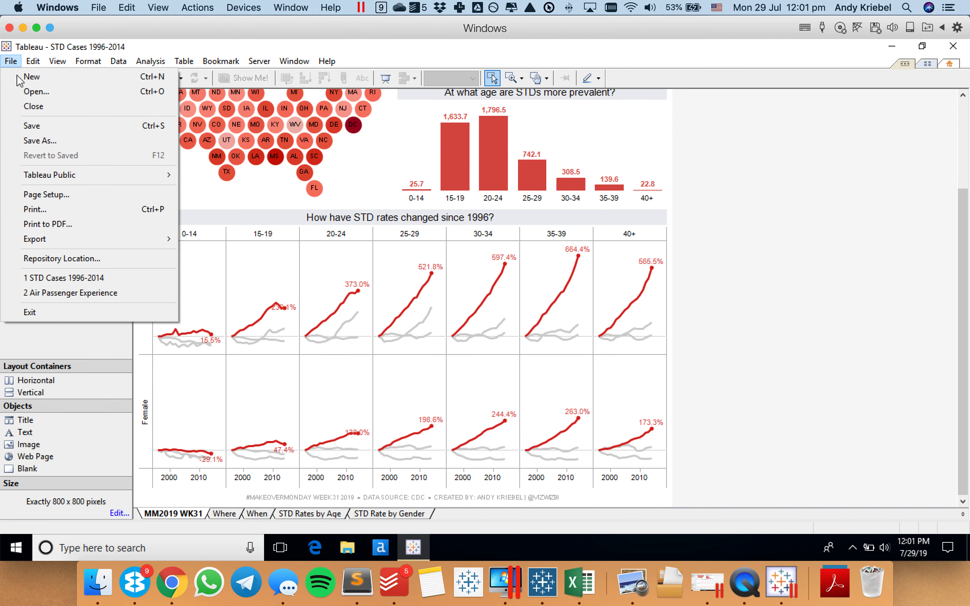
pyautogui.moveTo(119, 173)
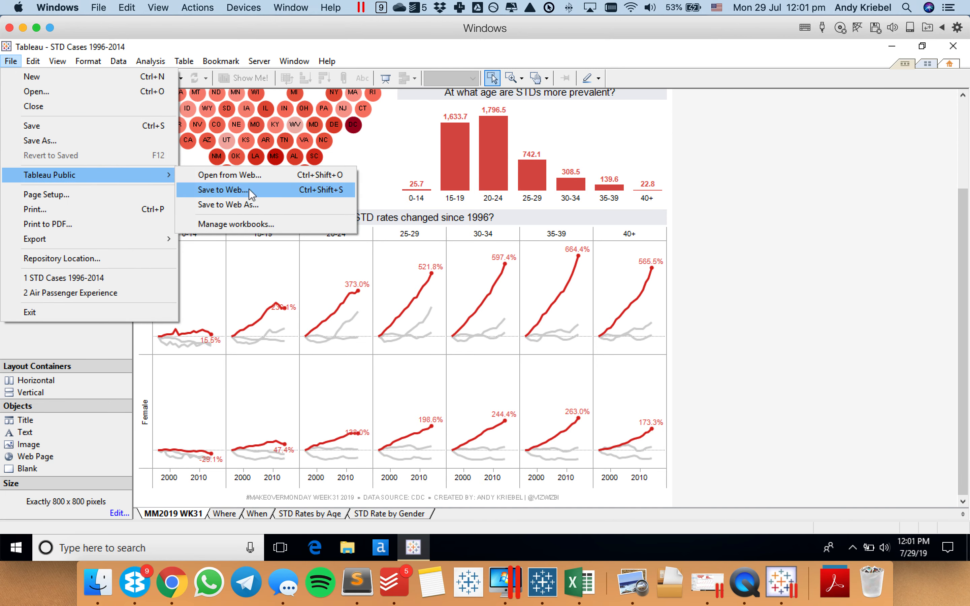
pyautogui.click(248, 191)
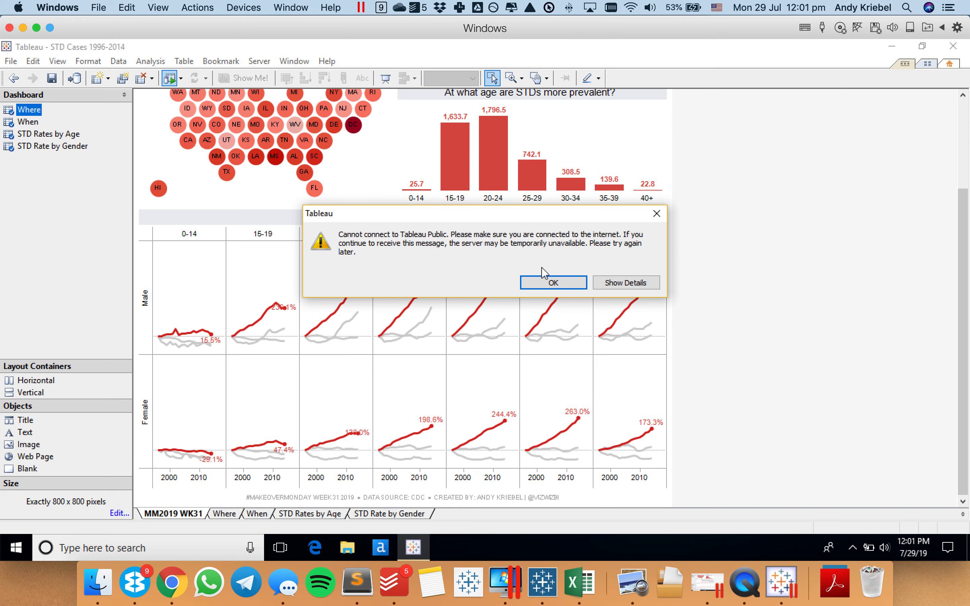
pyautogui.click(553, 283)
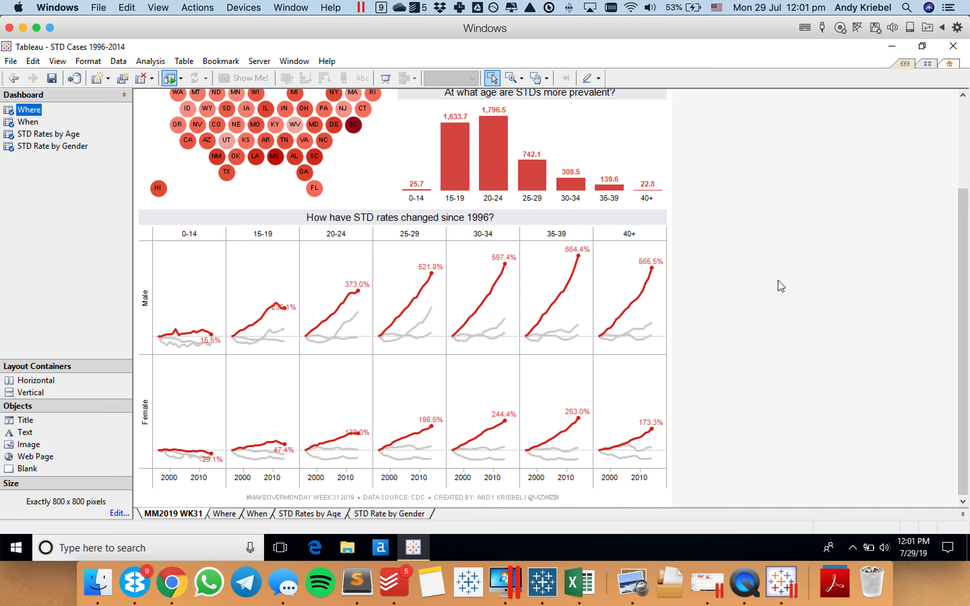
pyautogui.scroll(5, 954, 299)
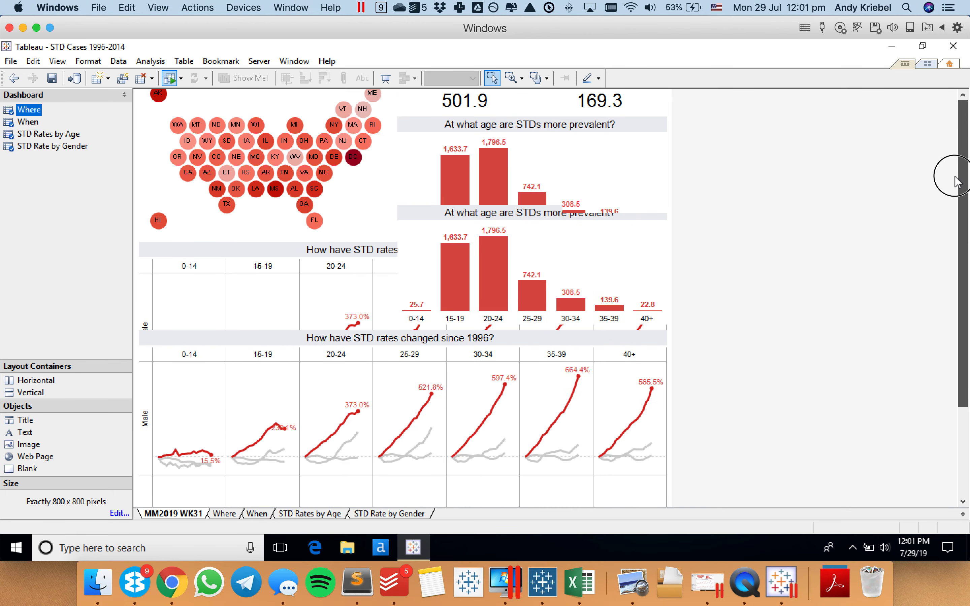